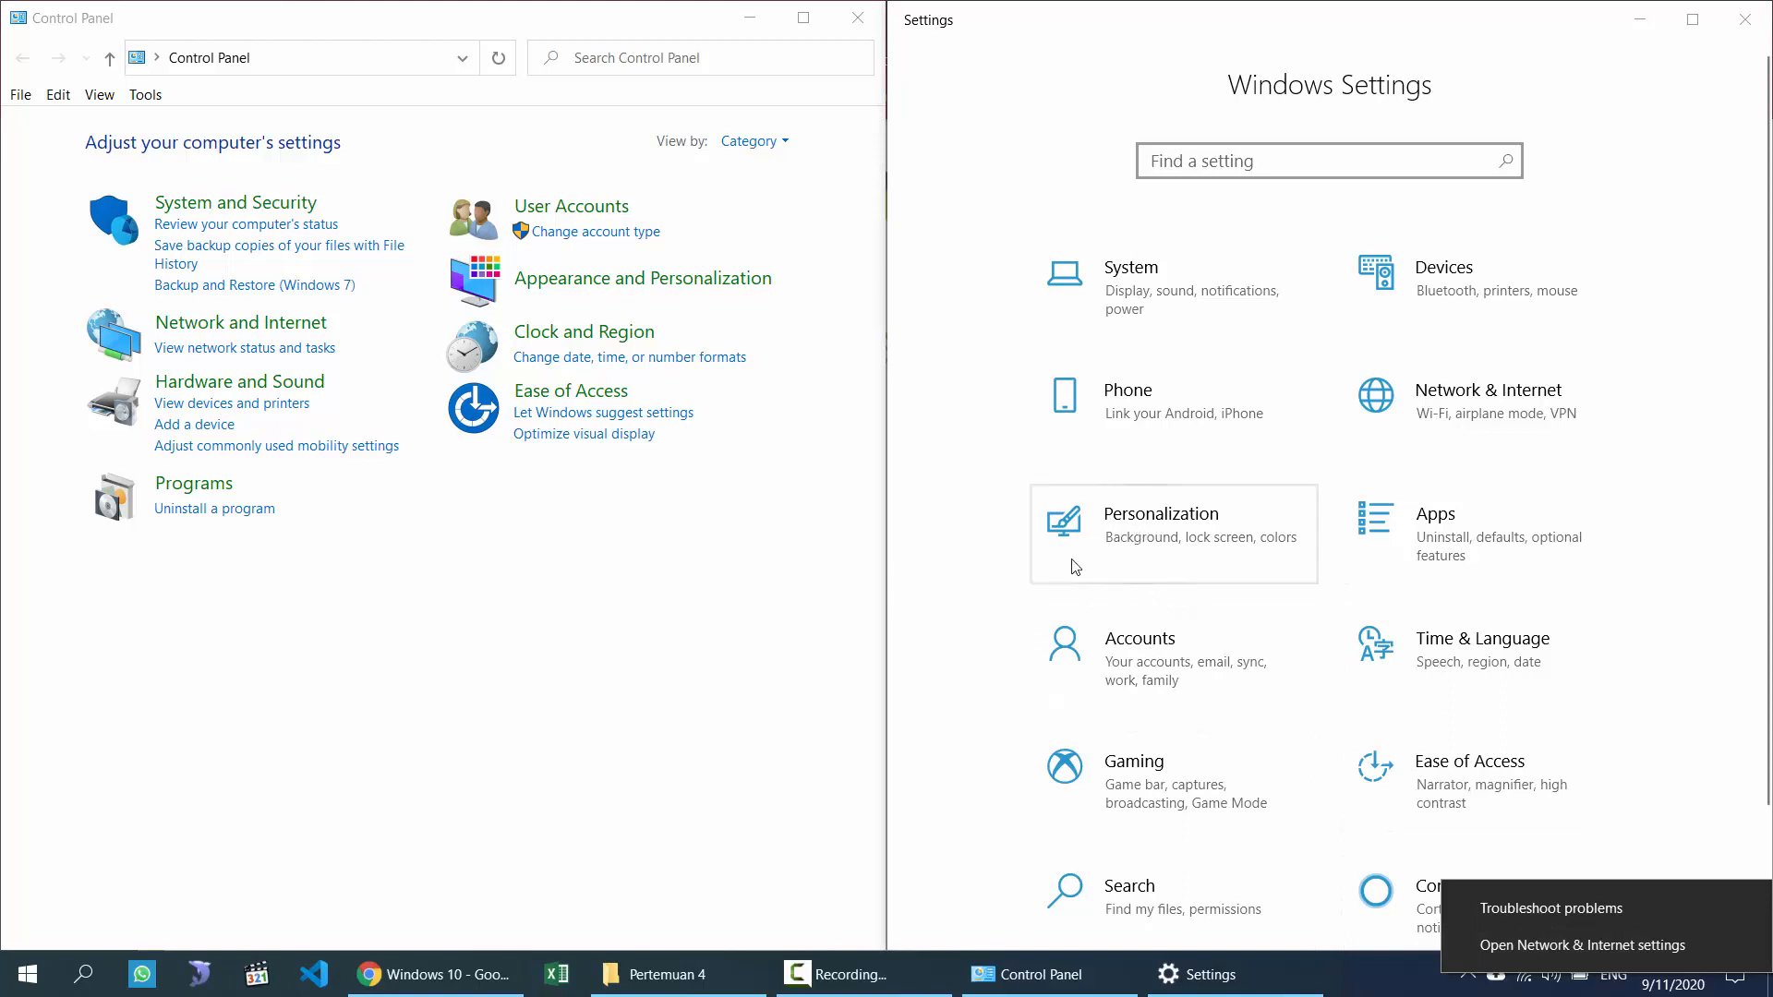
Step: Search Windows for 'person', 'back' and 'region', then close the search results
click(107, 988)
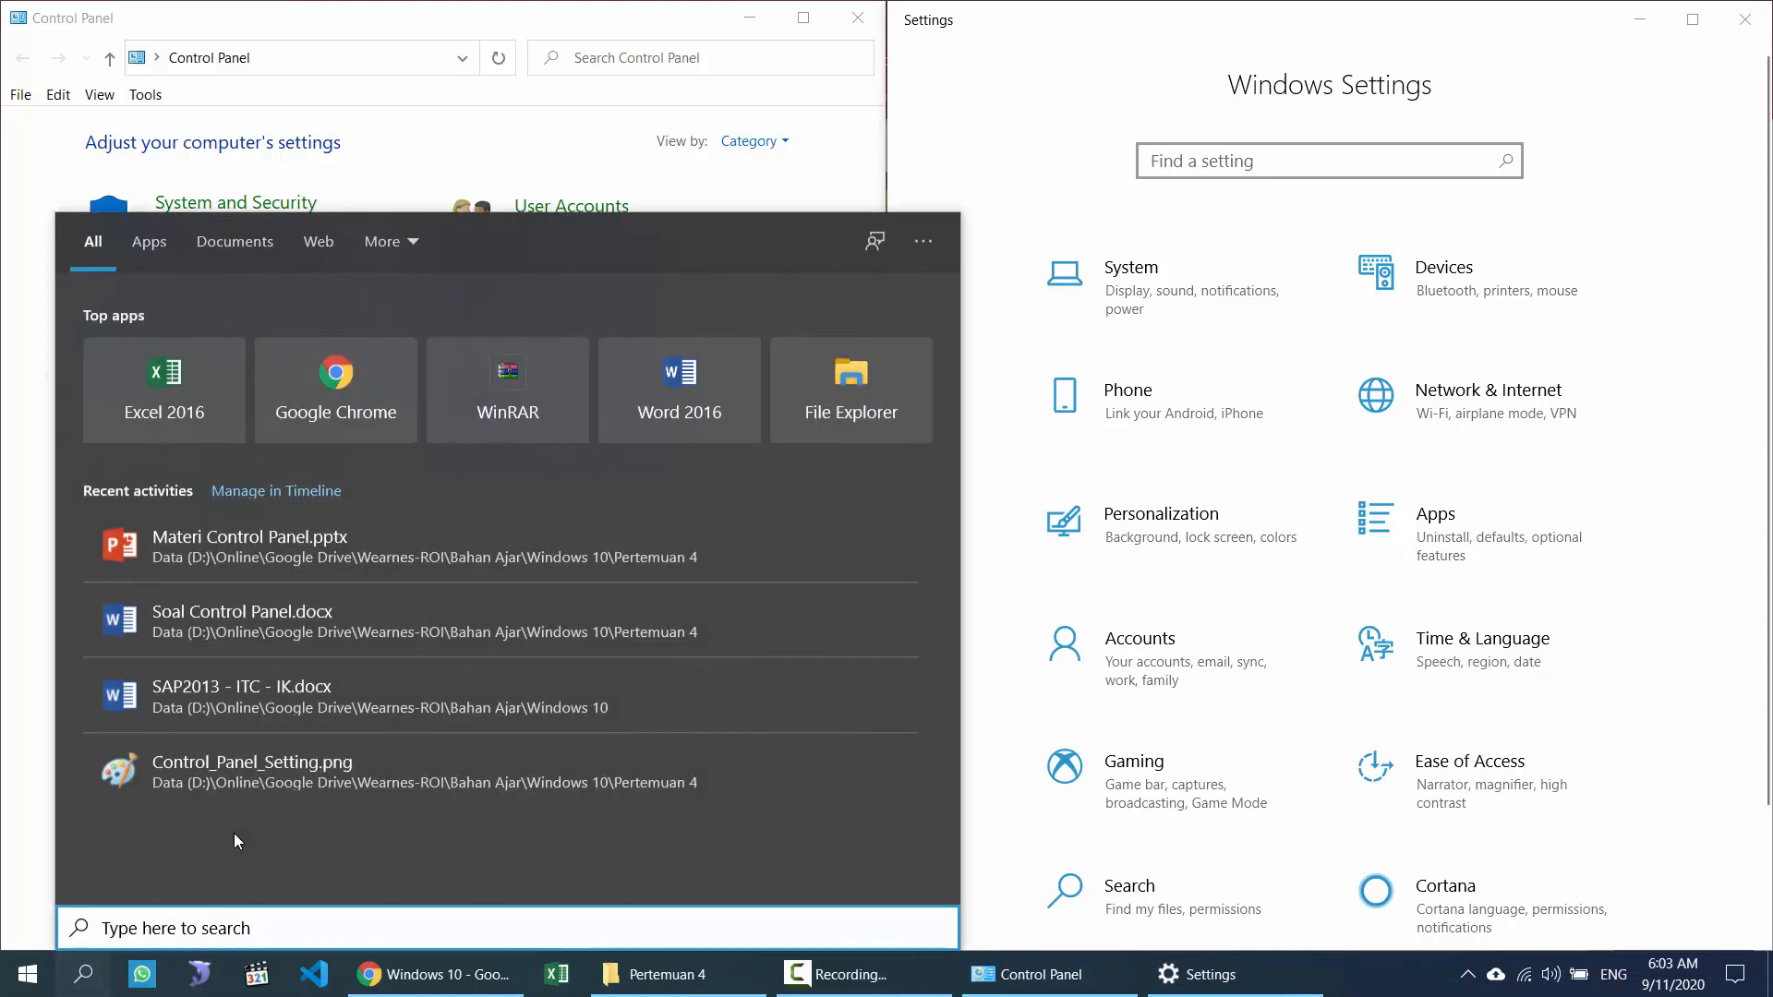
text(person)
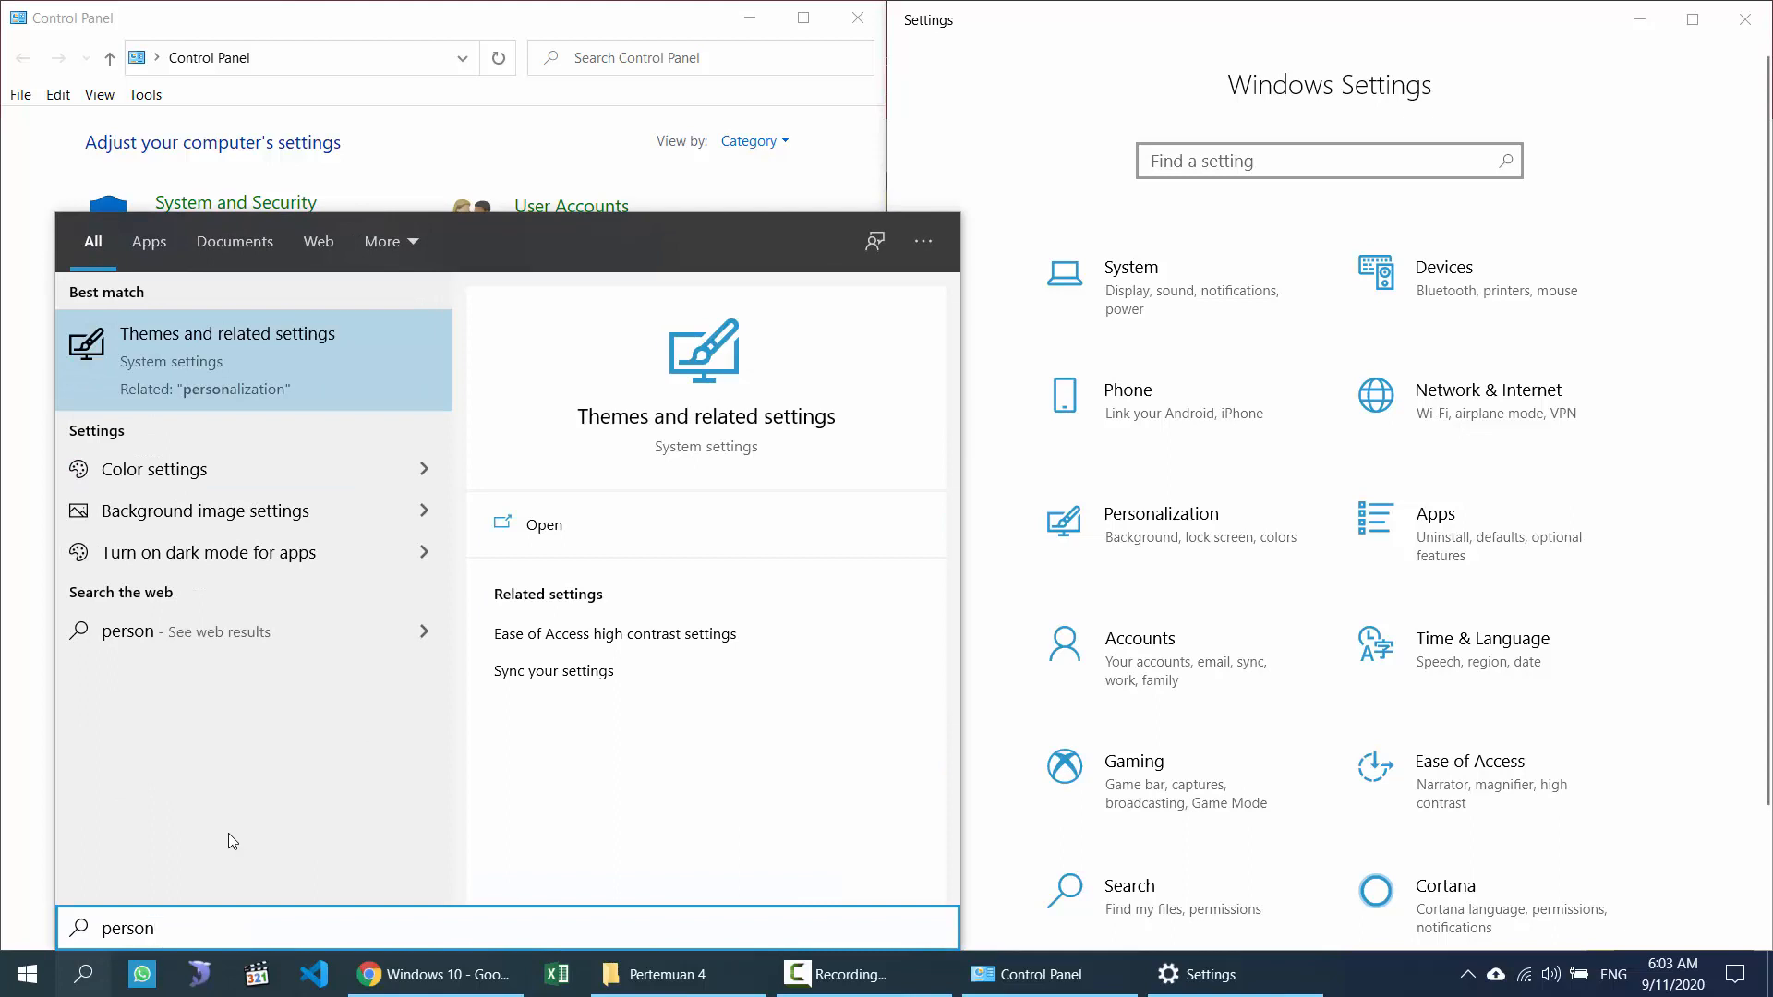
key(ctrl+a)
text(back)
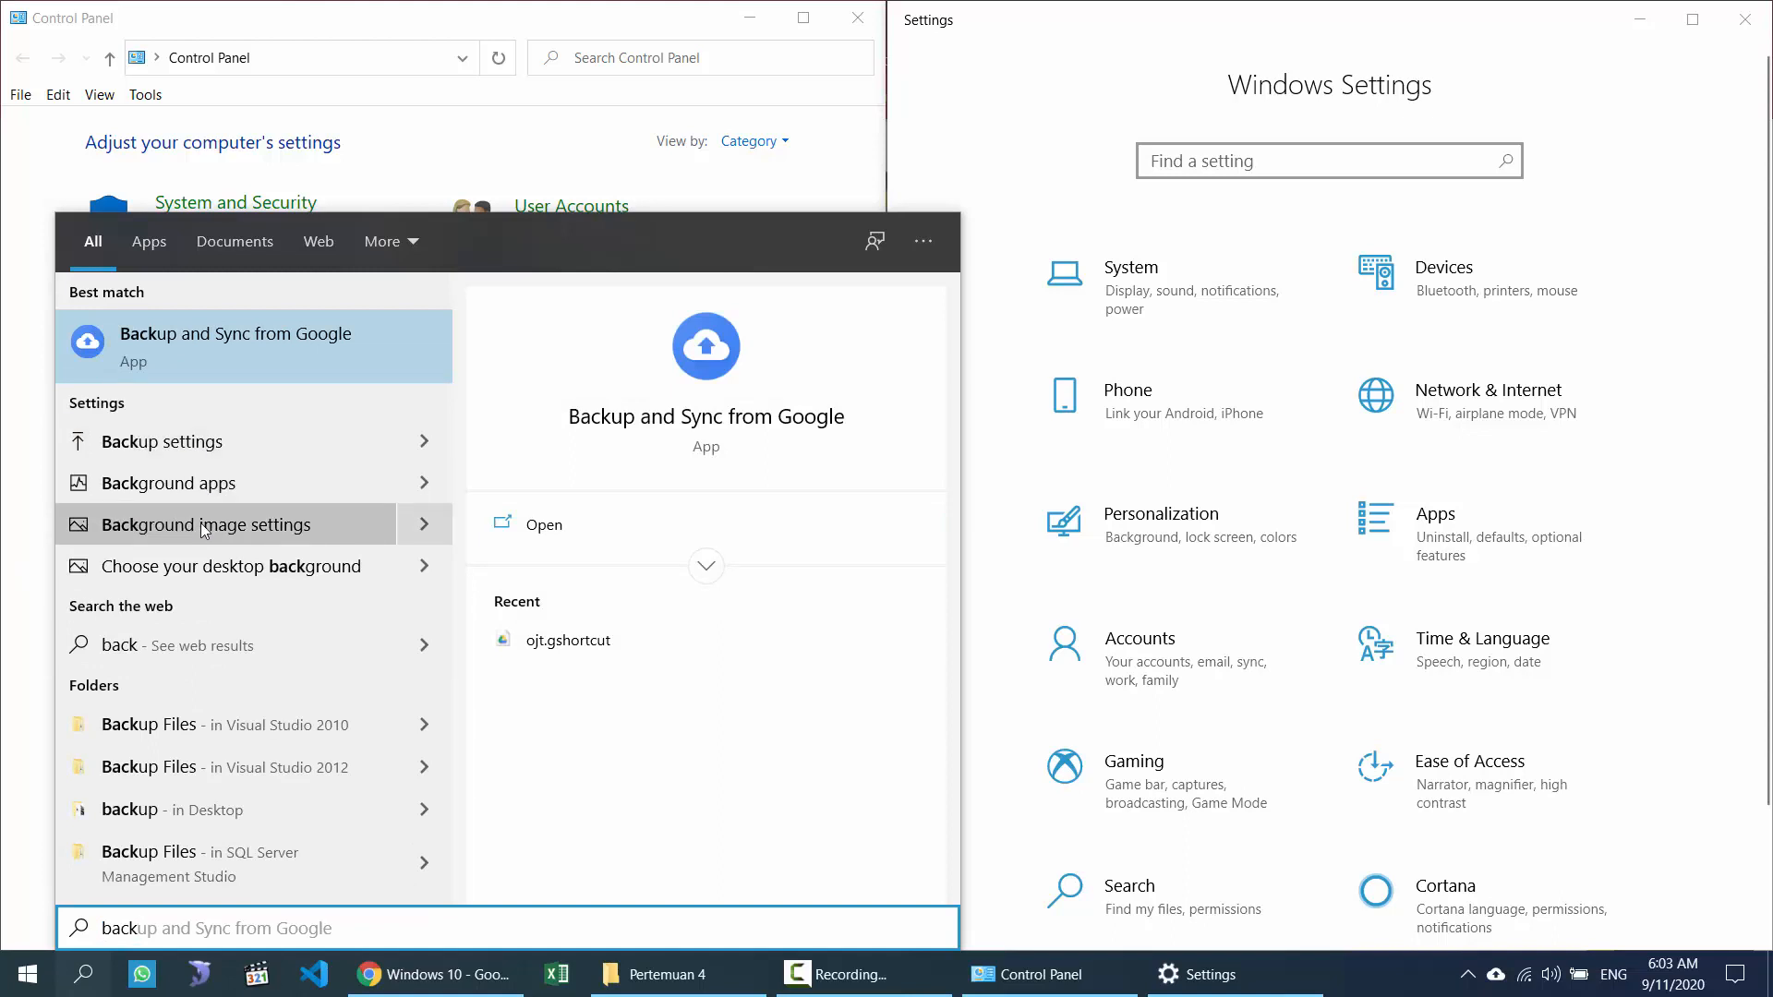
click(1066, 51)
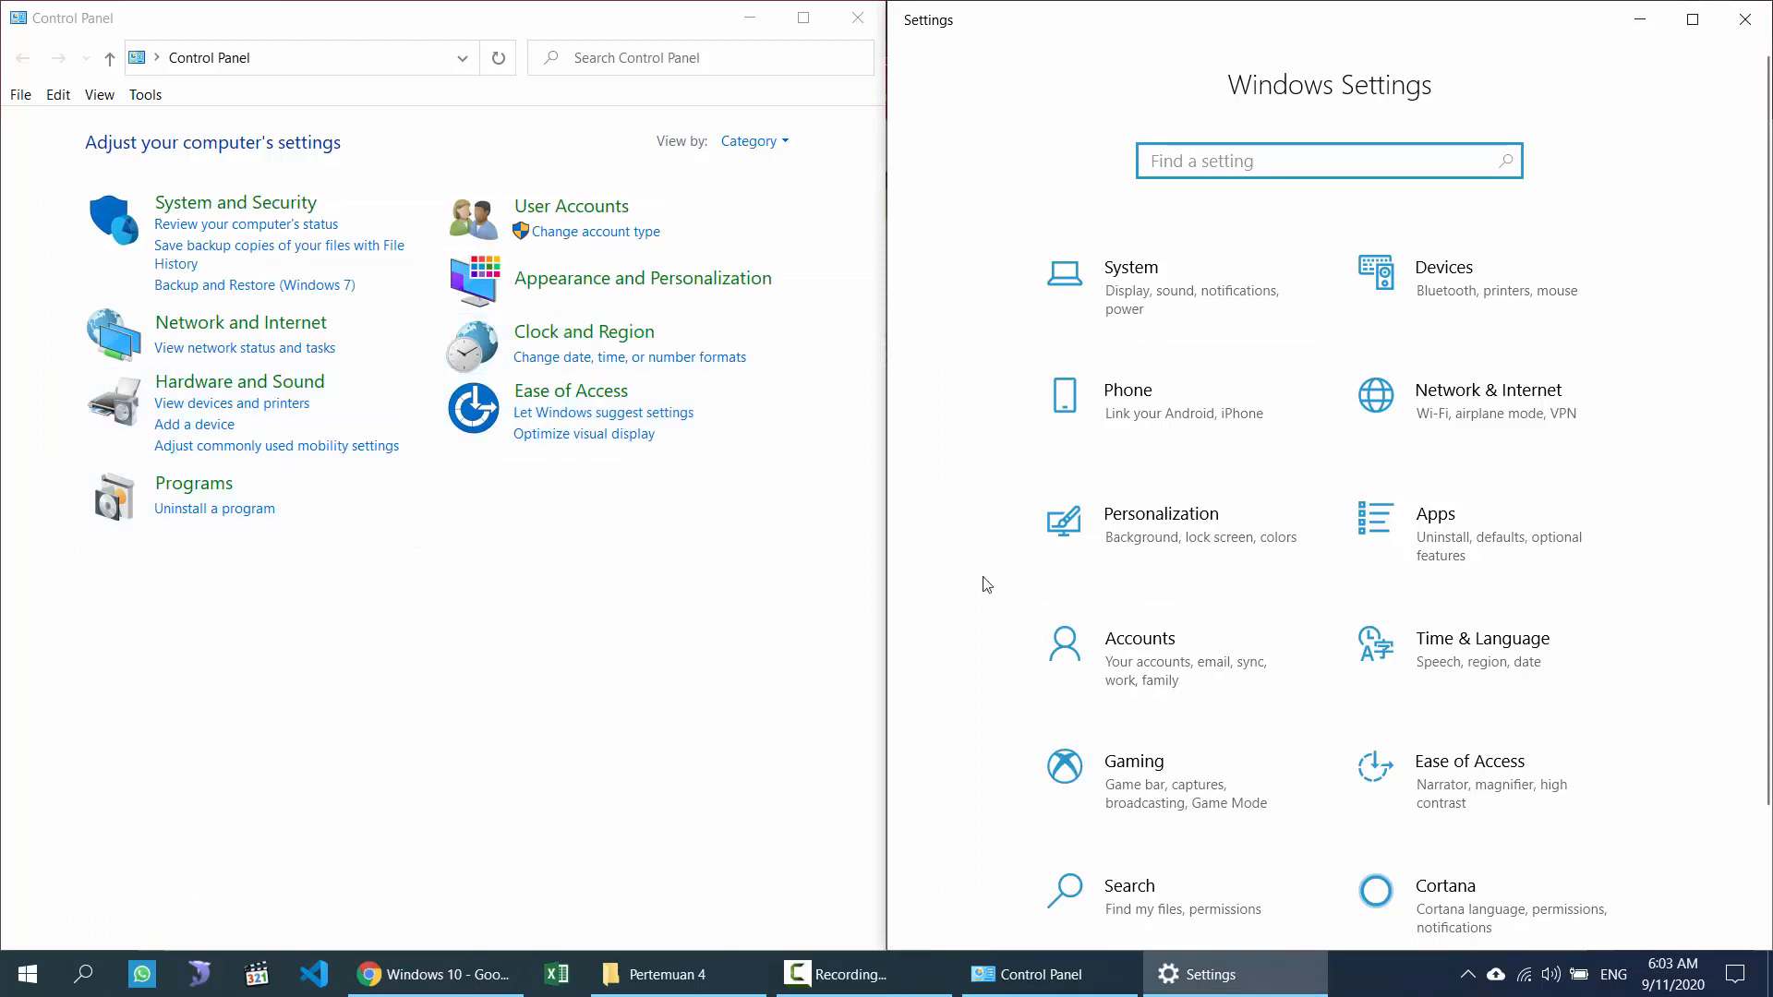
key(super)
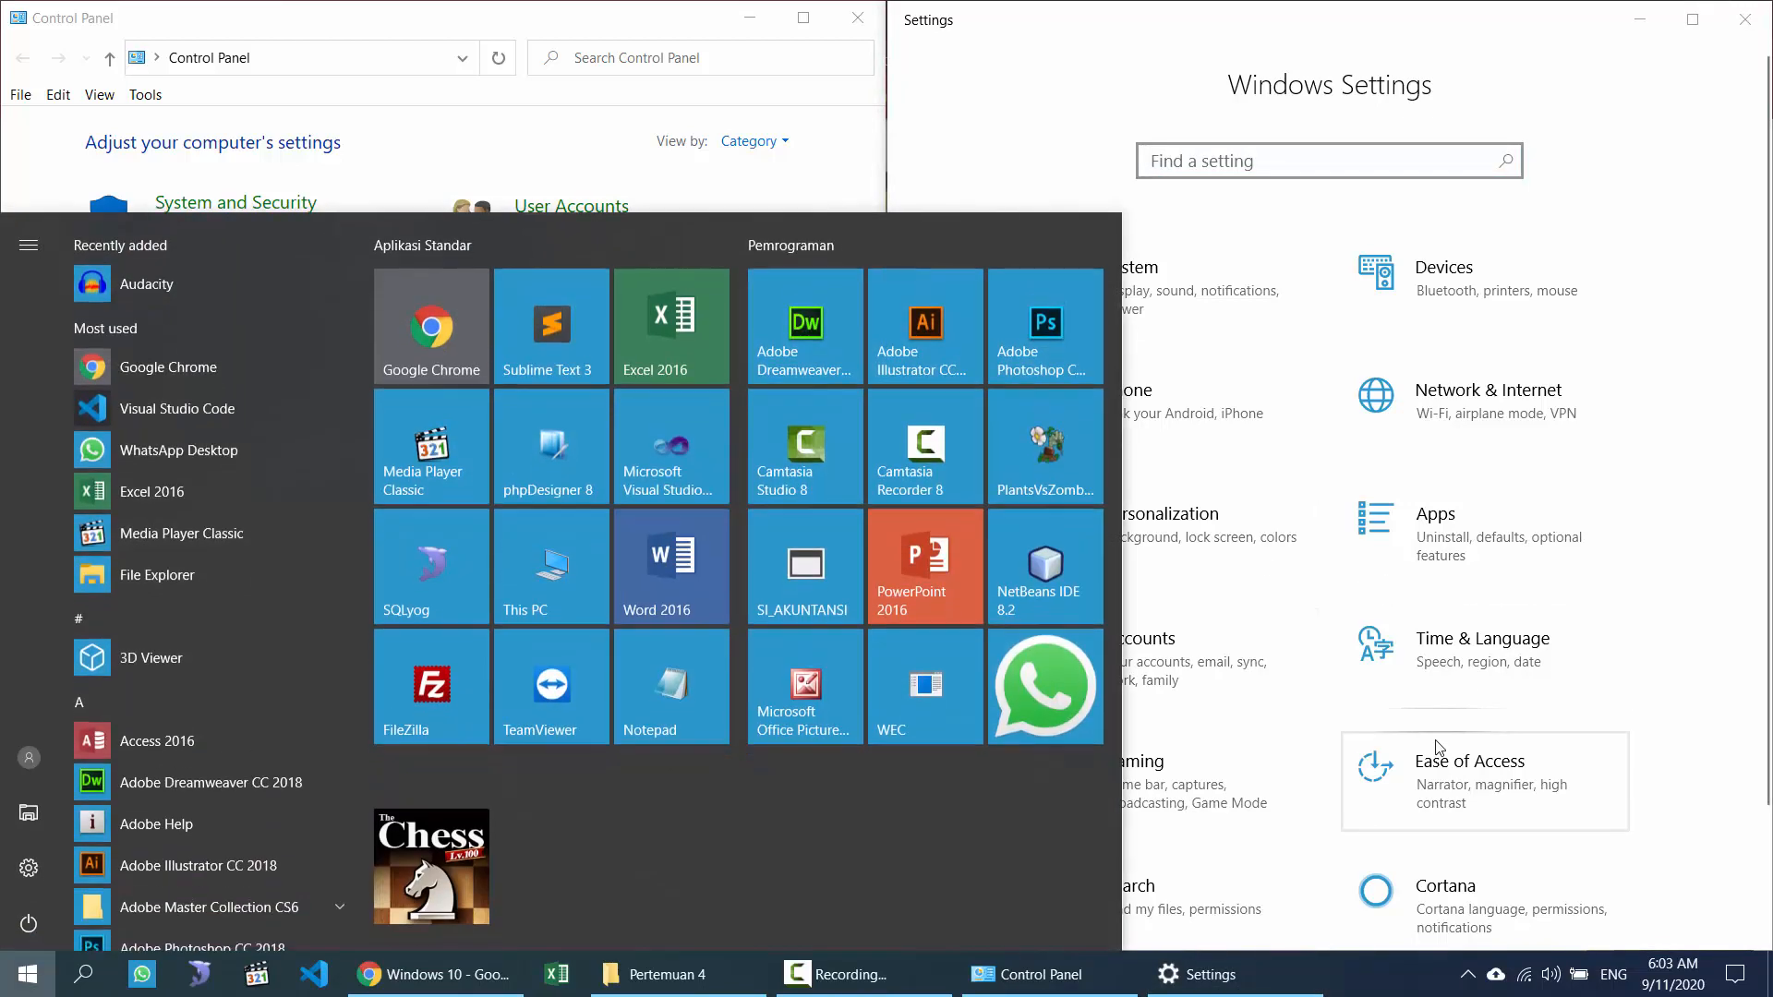
key(super)
key(super)
text(region)
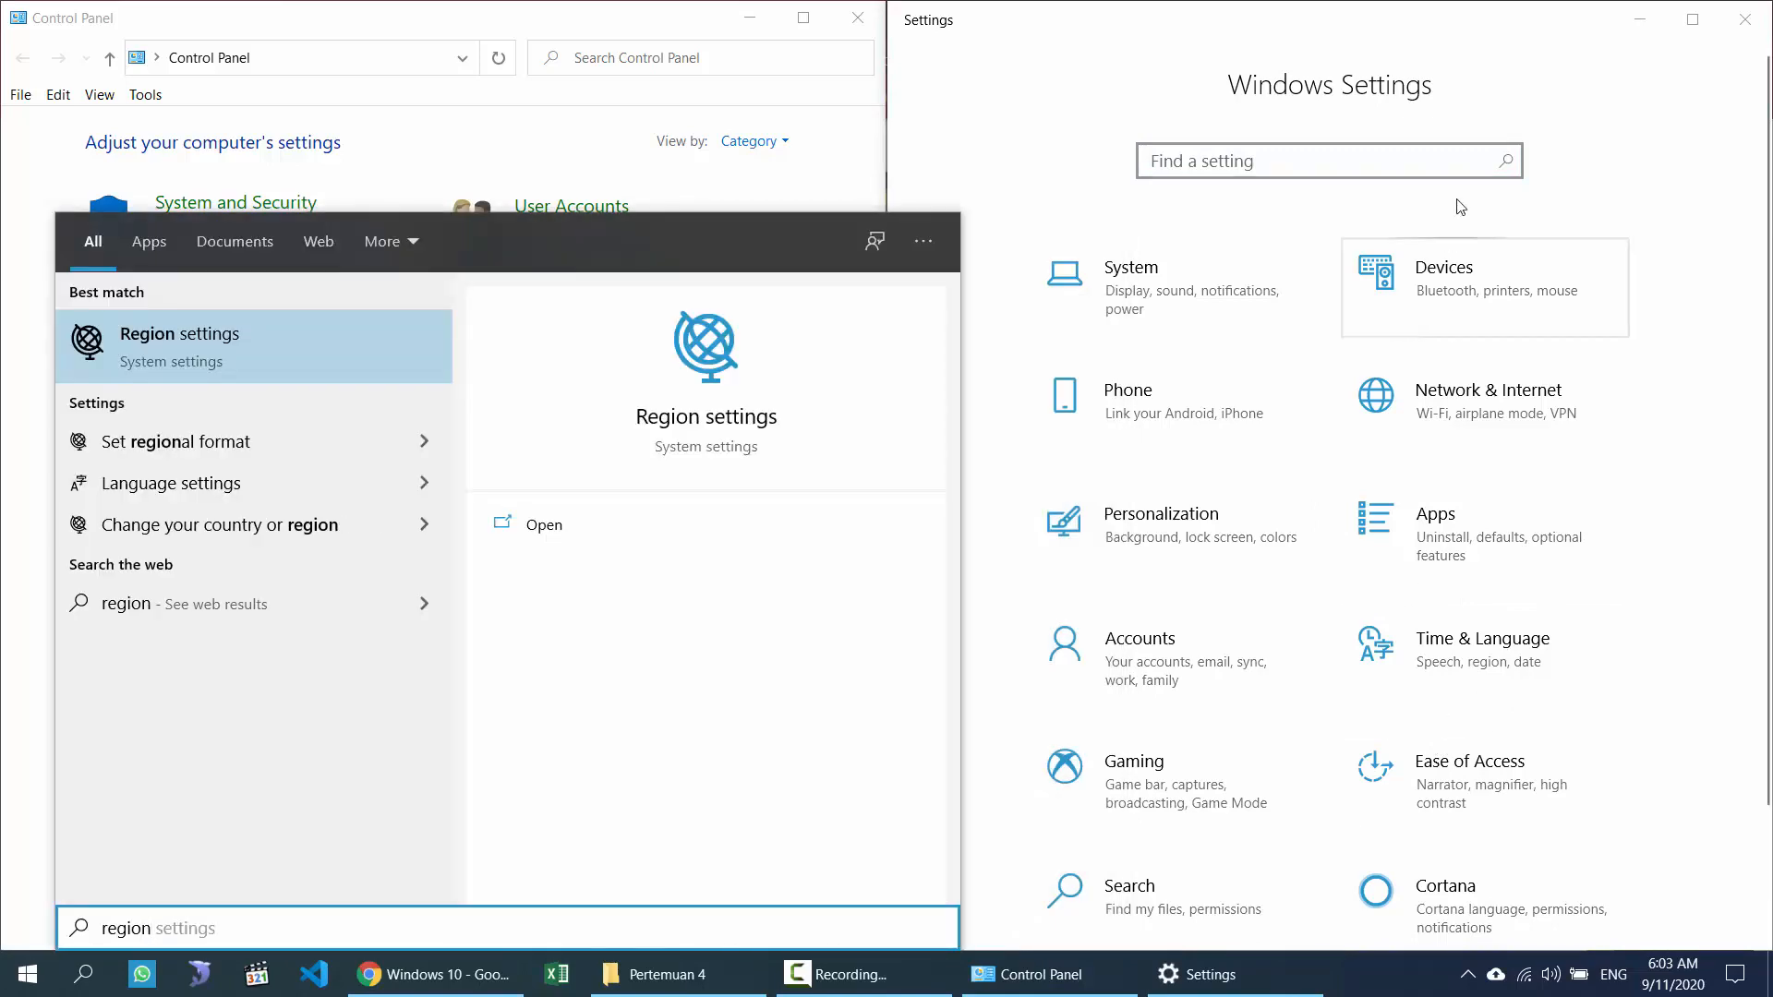
click(1393, 56)
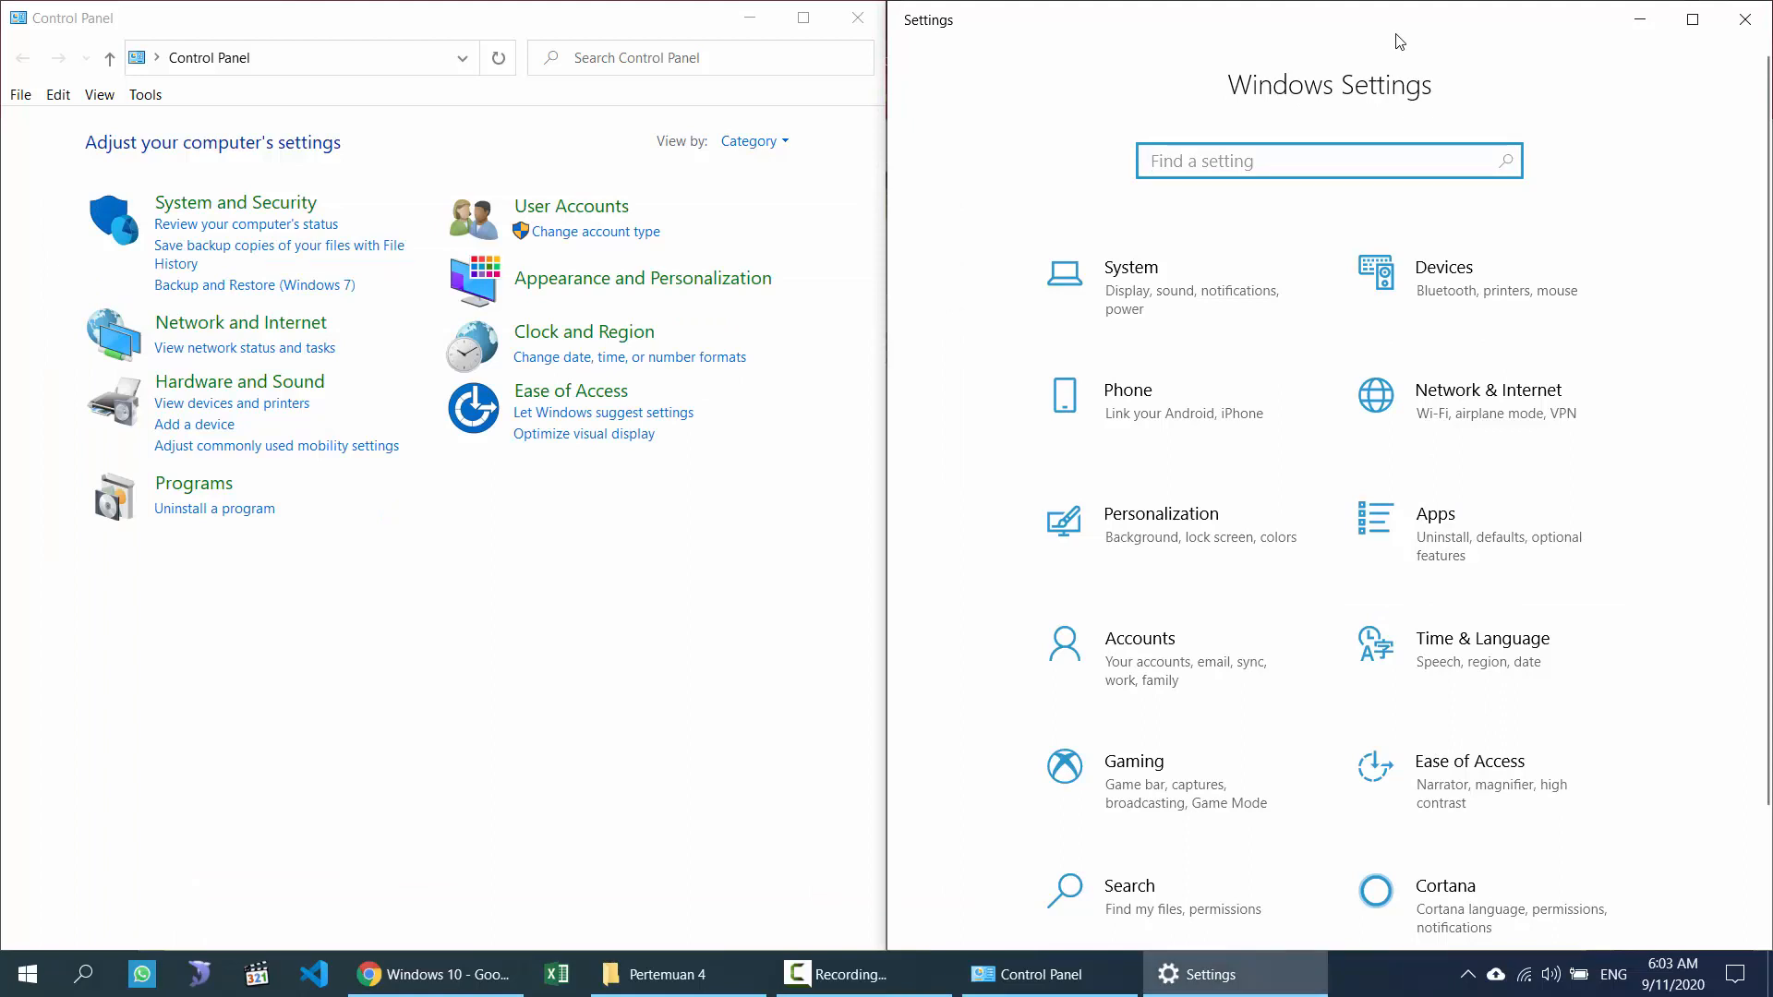
Step: Bring the course PDF forward and scroll to the Appearance and Personalization slide
scroll(1495, 499, down, 2)
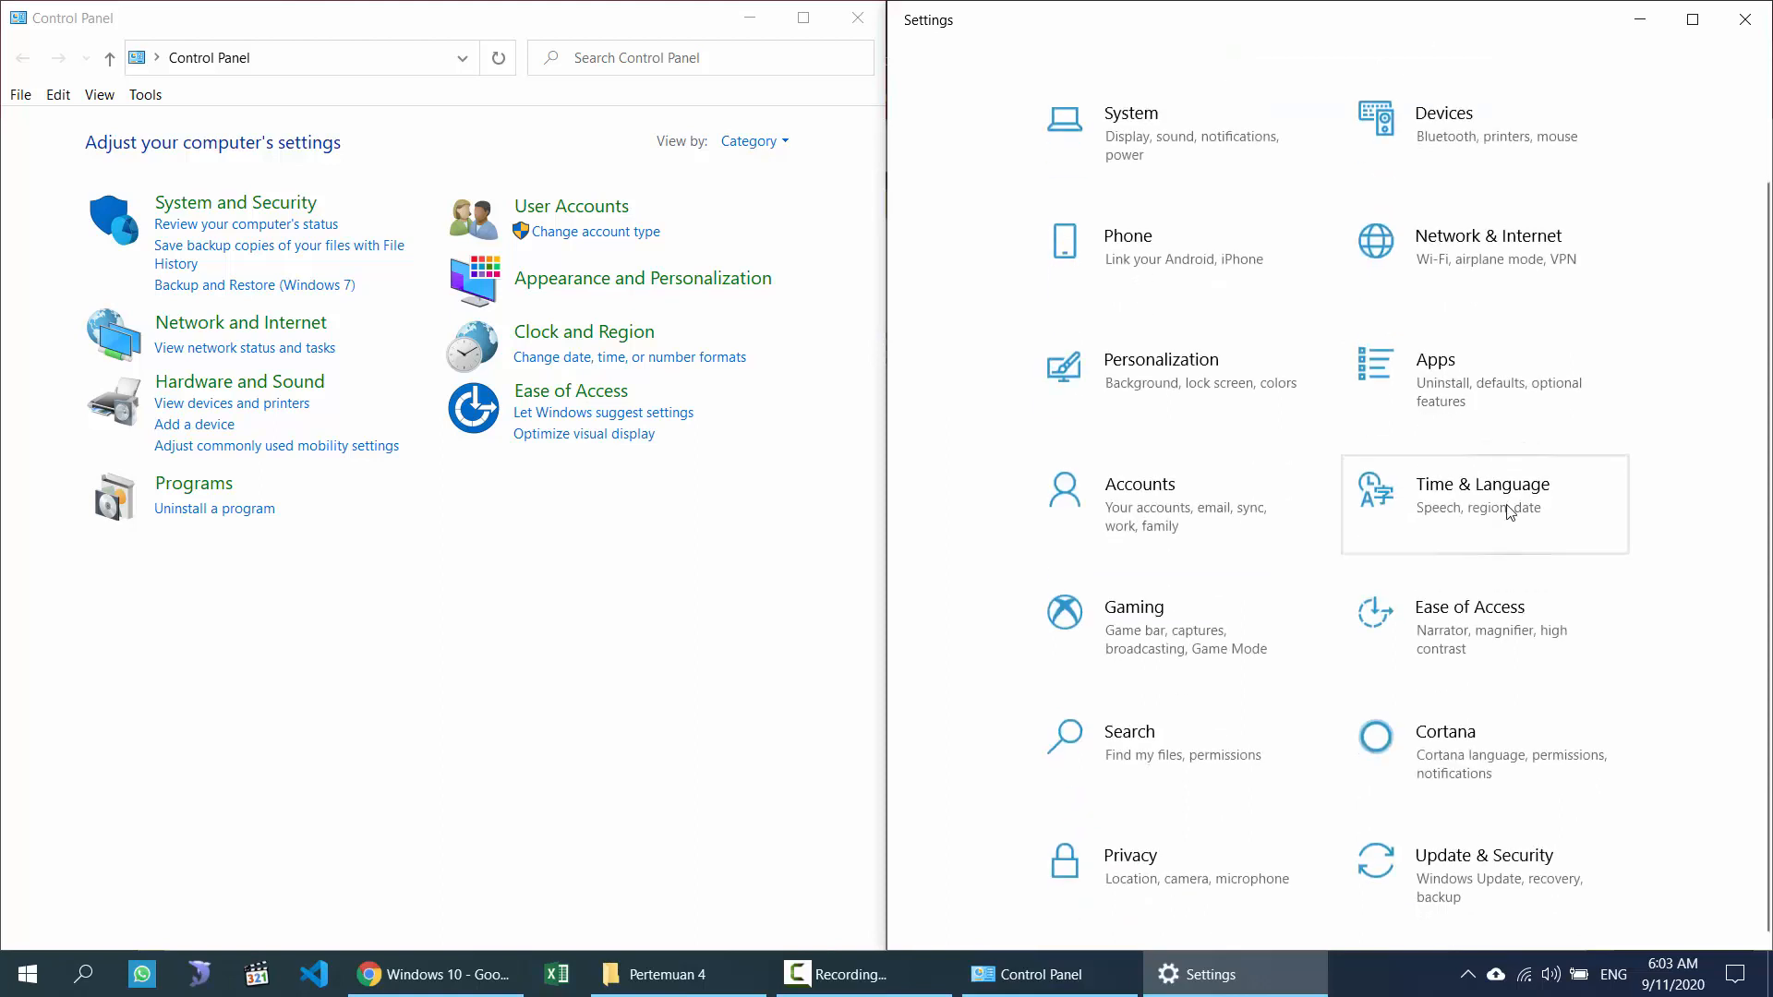
scroll(1445, 591, up, 2)
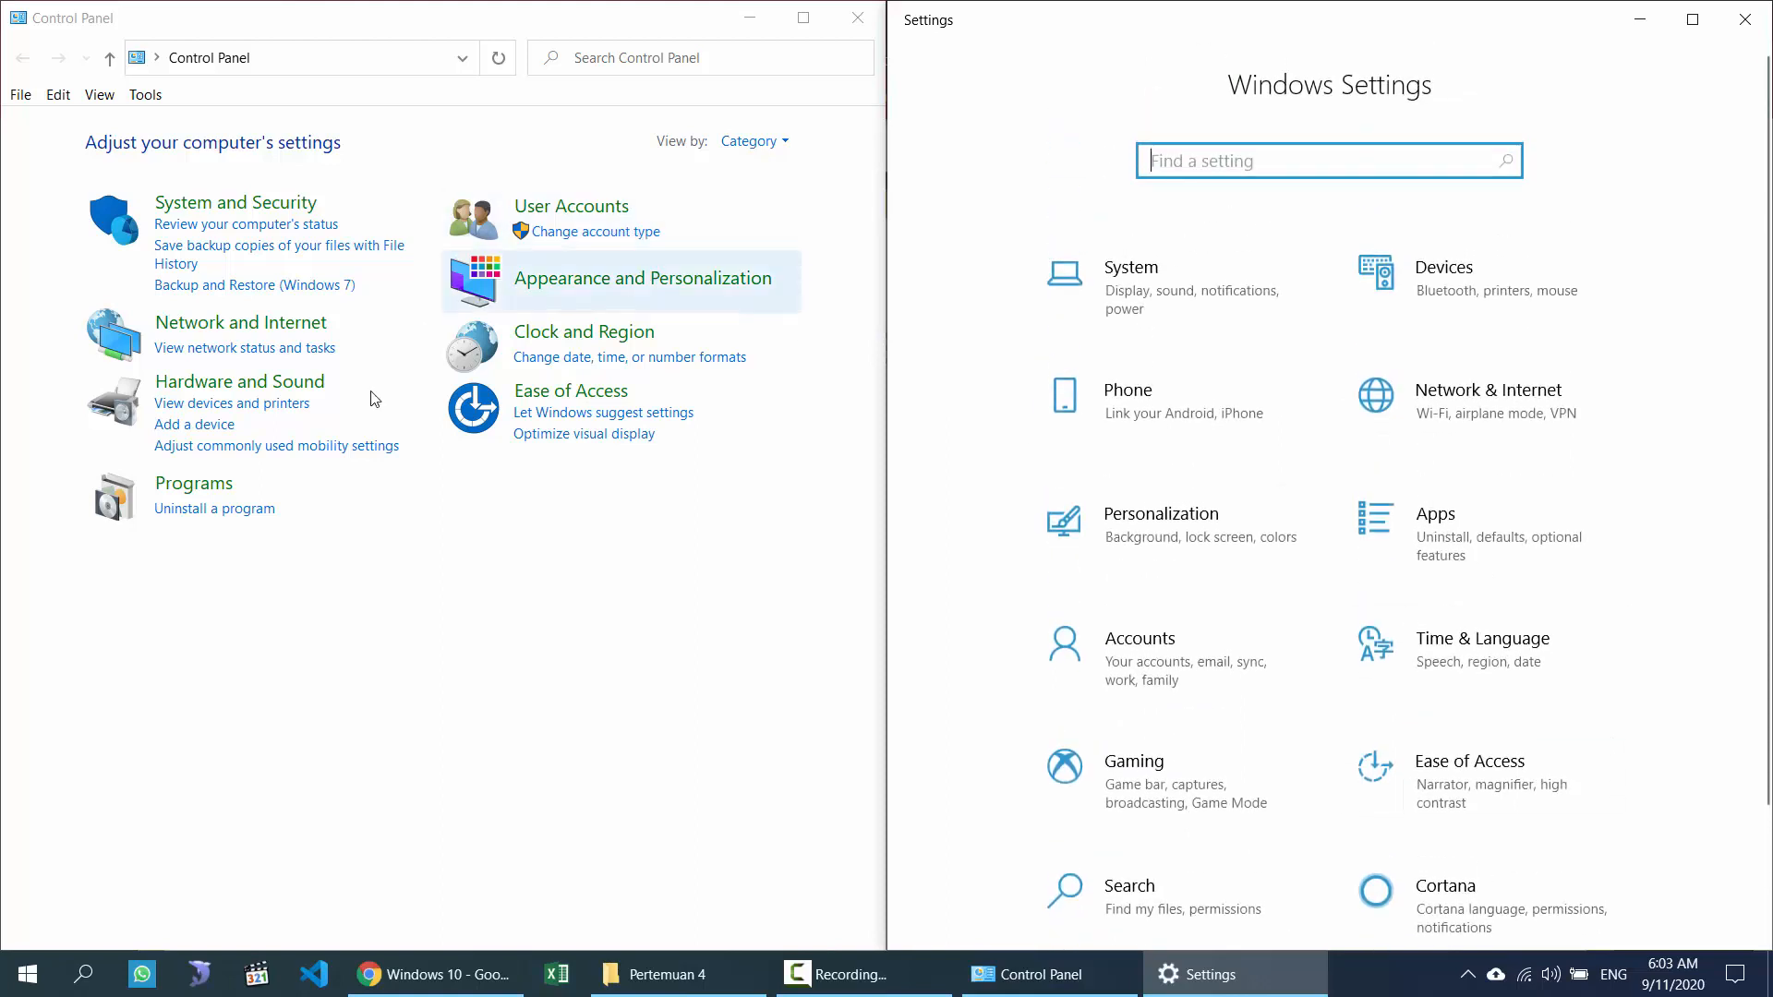
click(348, 20)
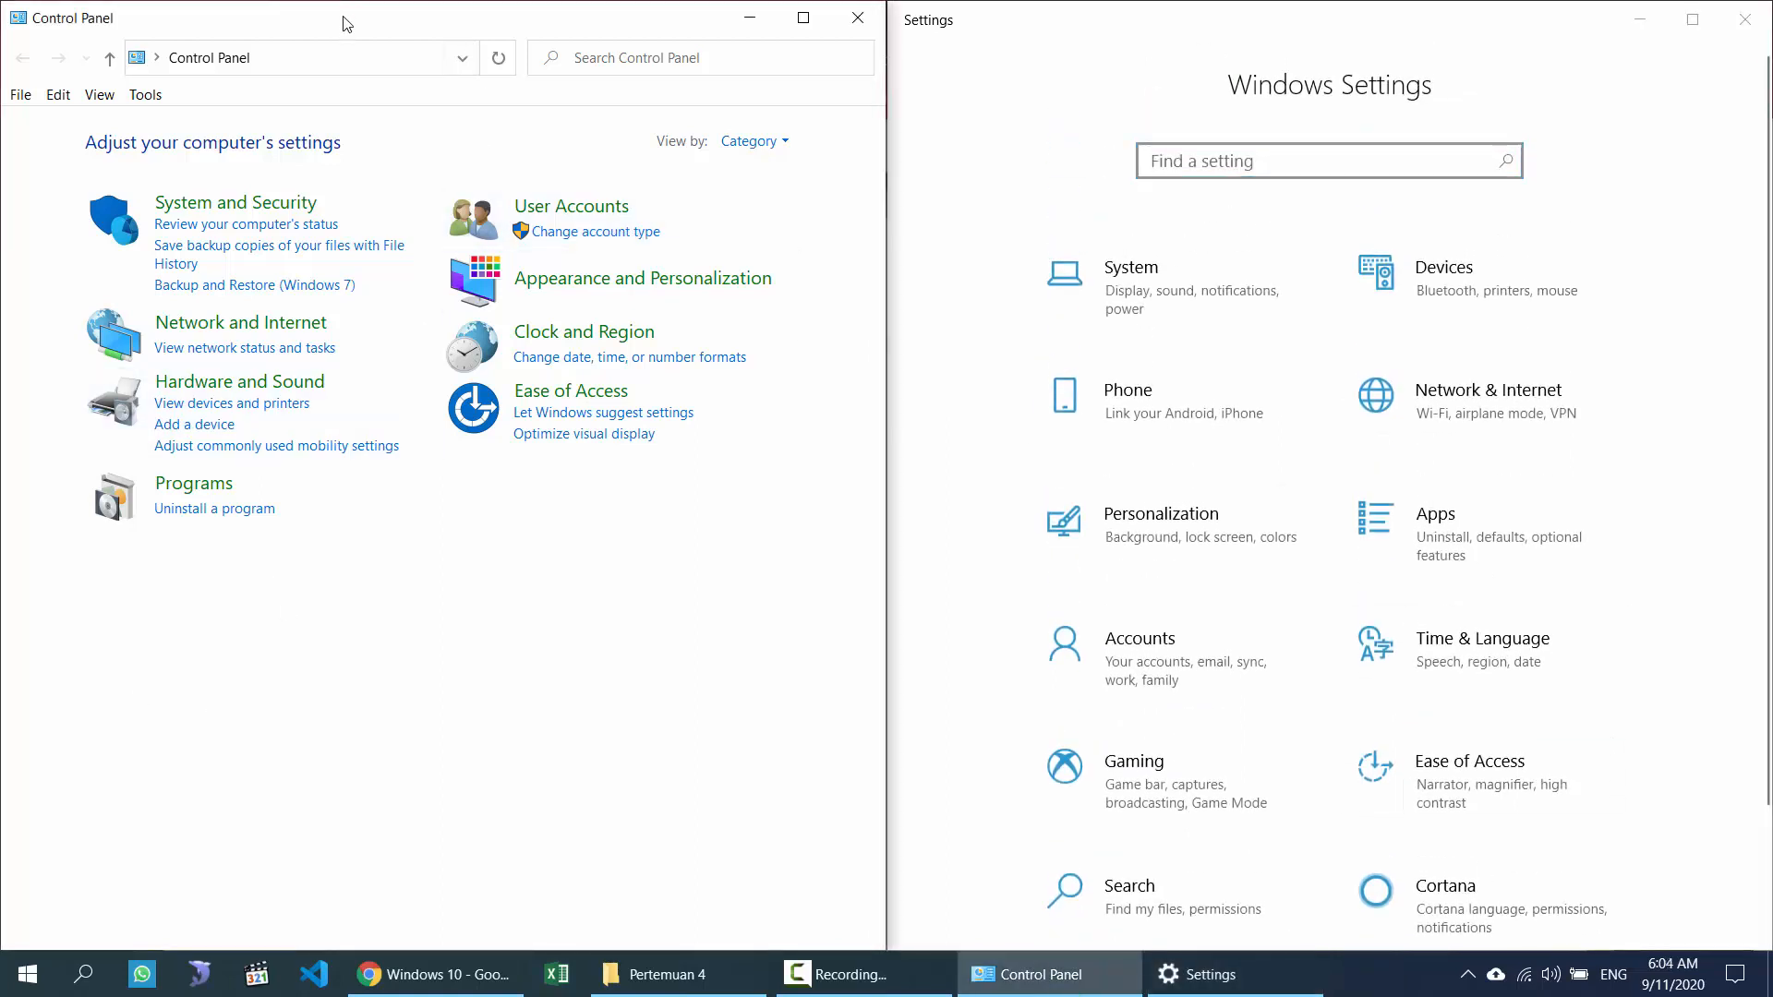
click(1340, 25)
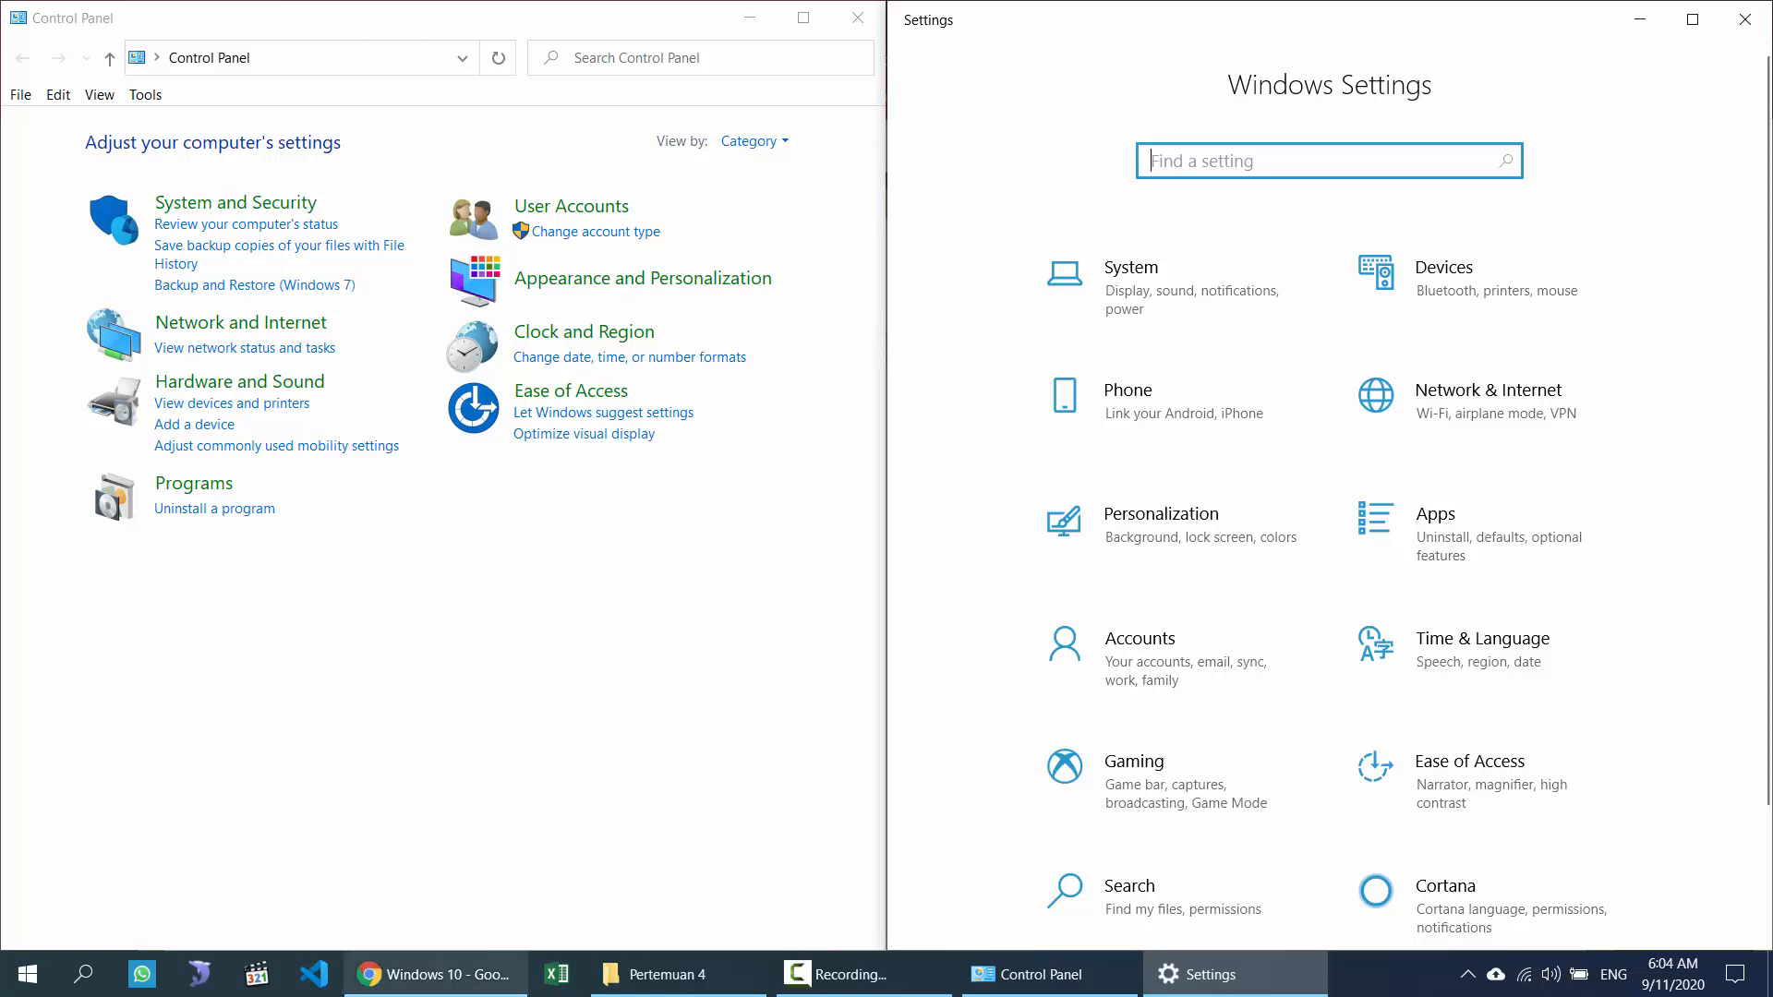
click(432, 975)
scroll(539, 600, down, 10)
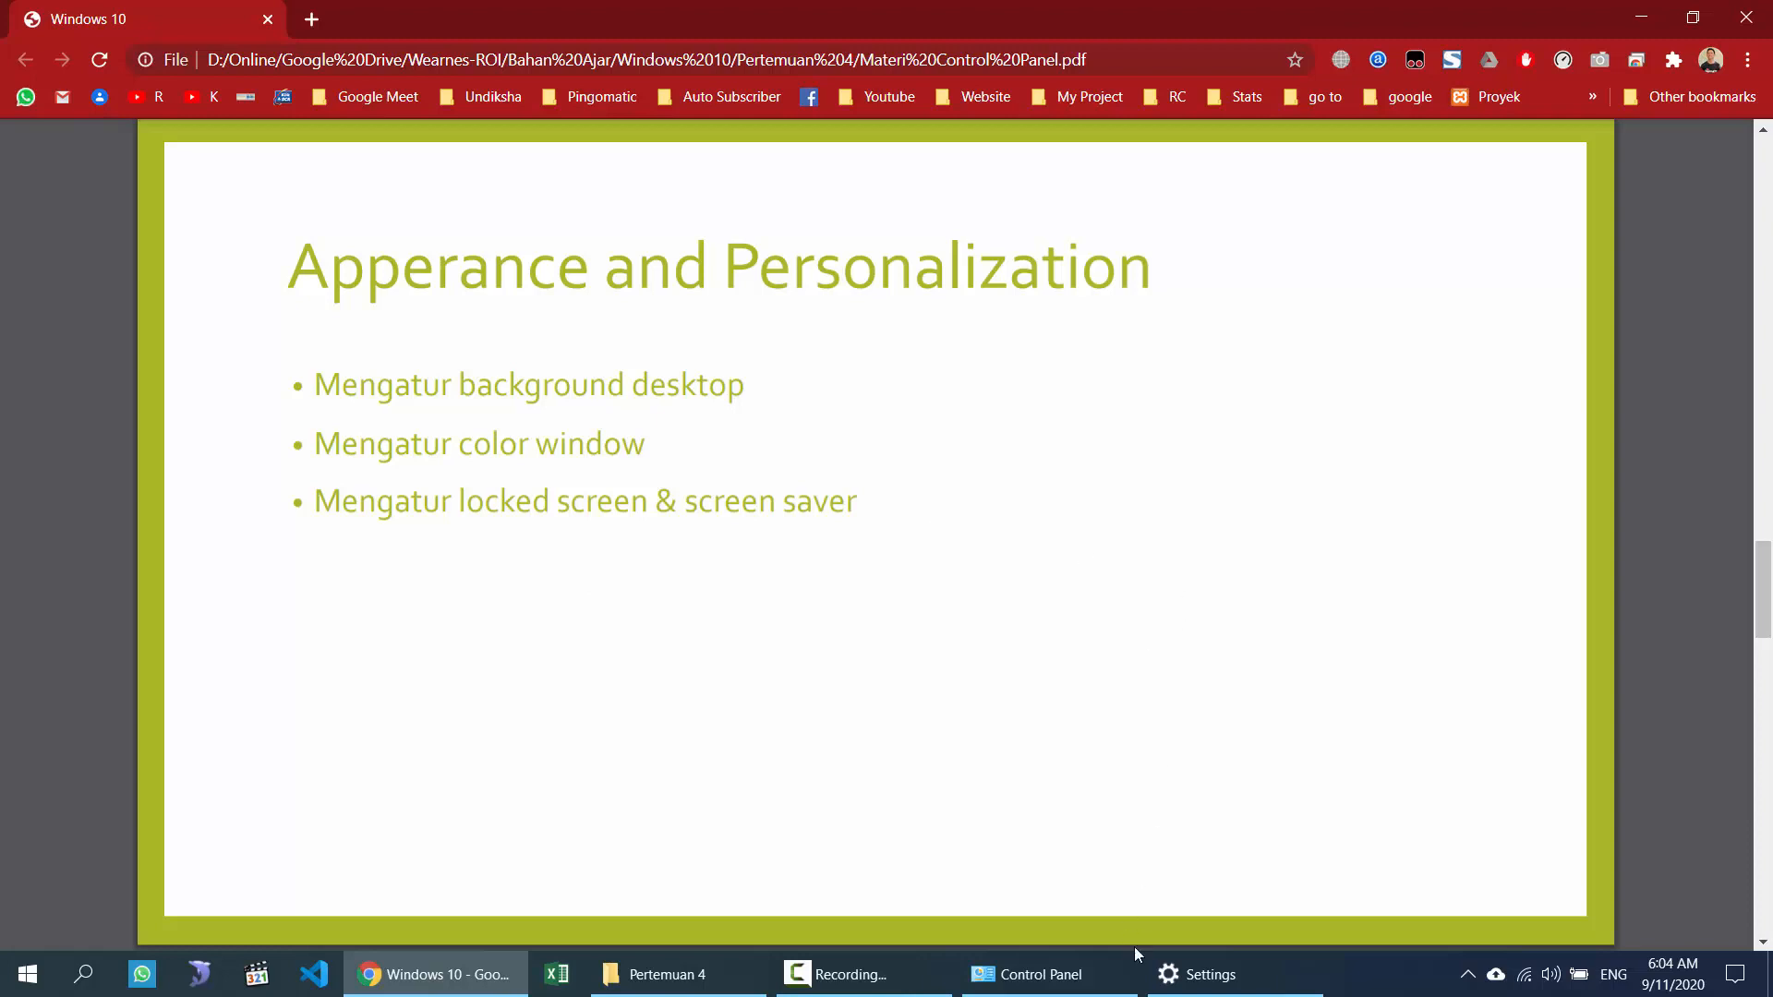
Step: Restore Settings and Control Panel together and open Control Panel's Appearance and Personalization category
click(1177, 972)
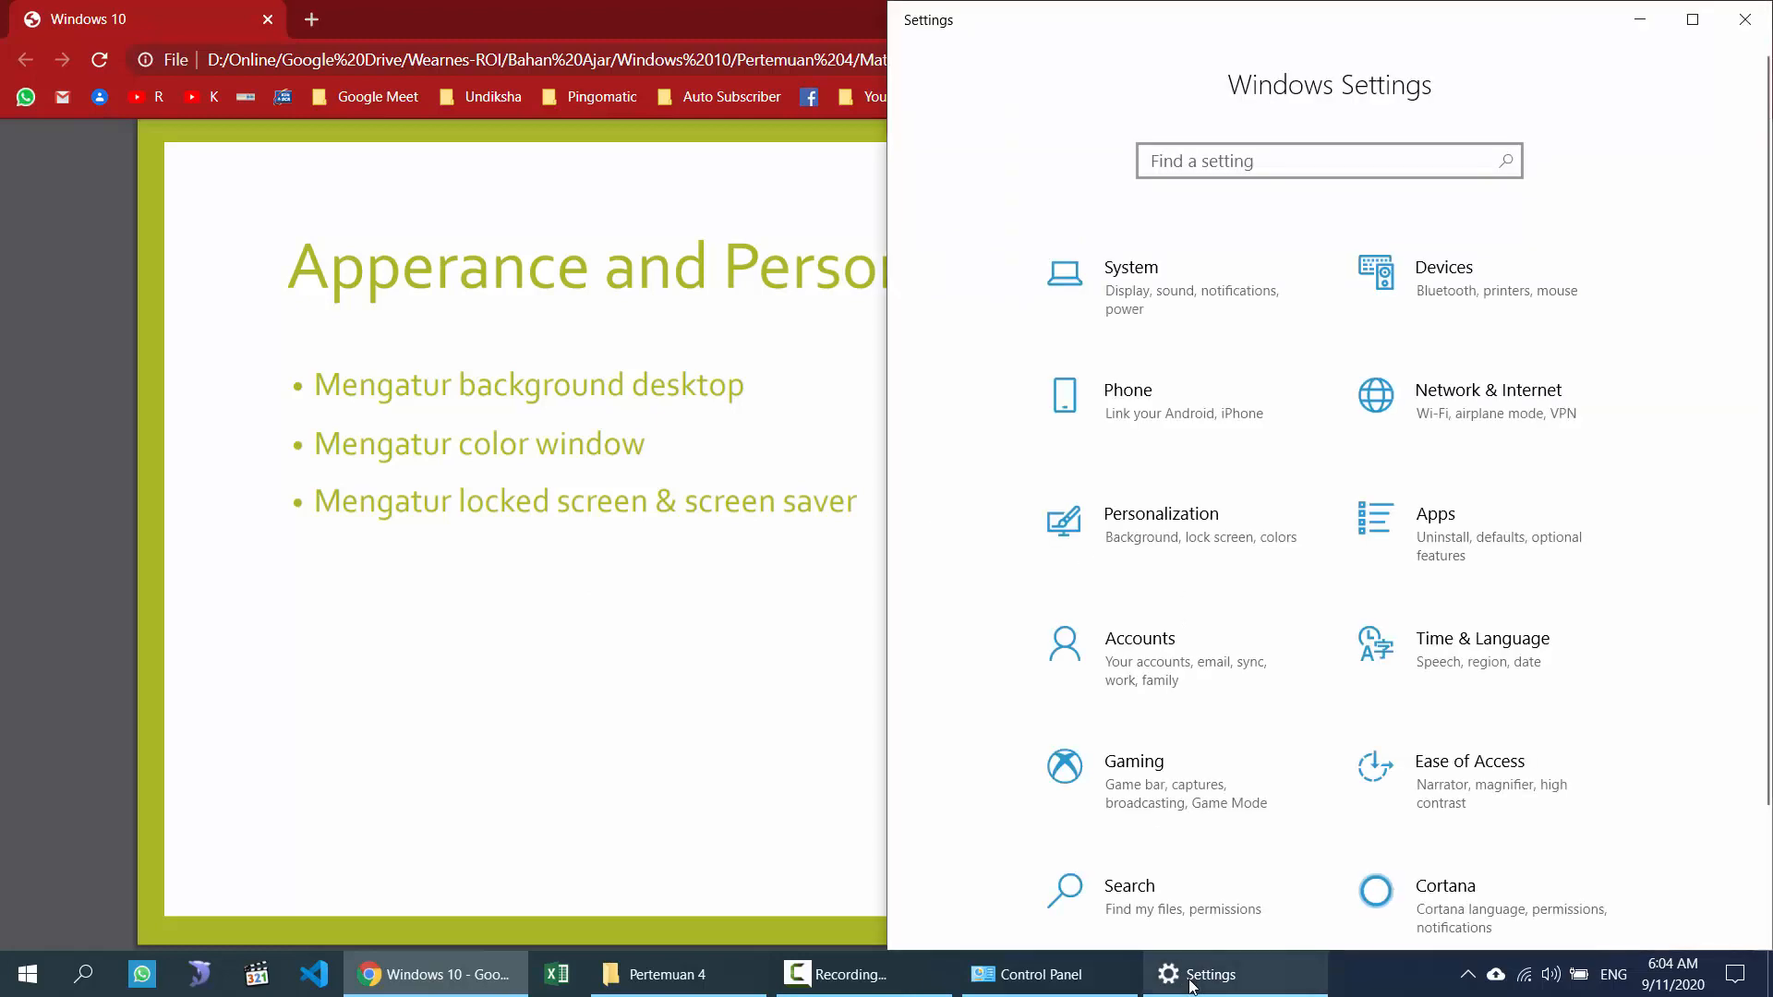
click(1041, 979)
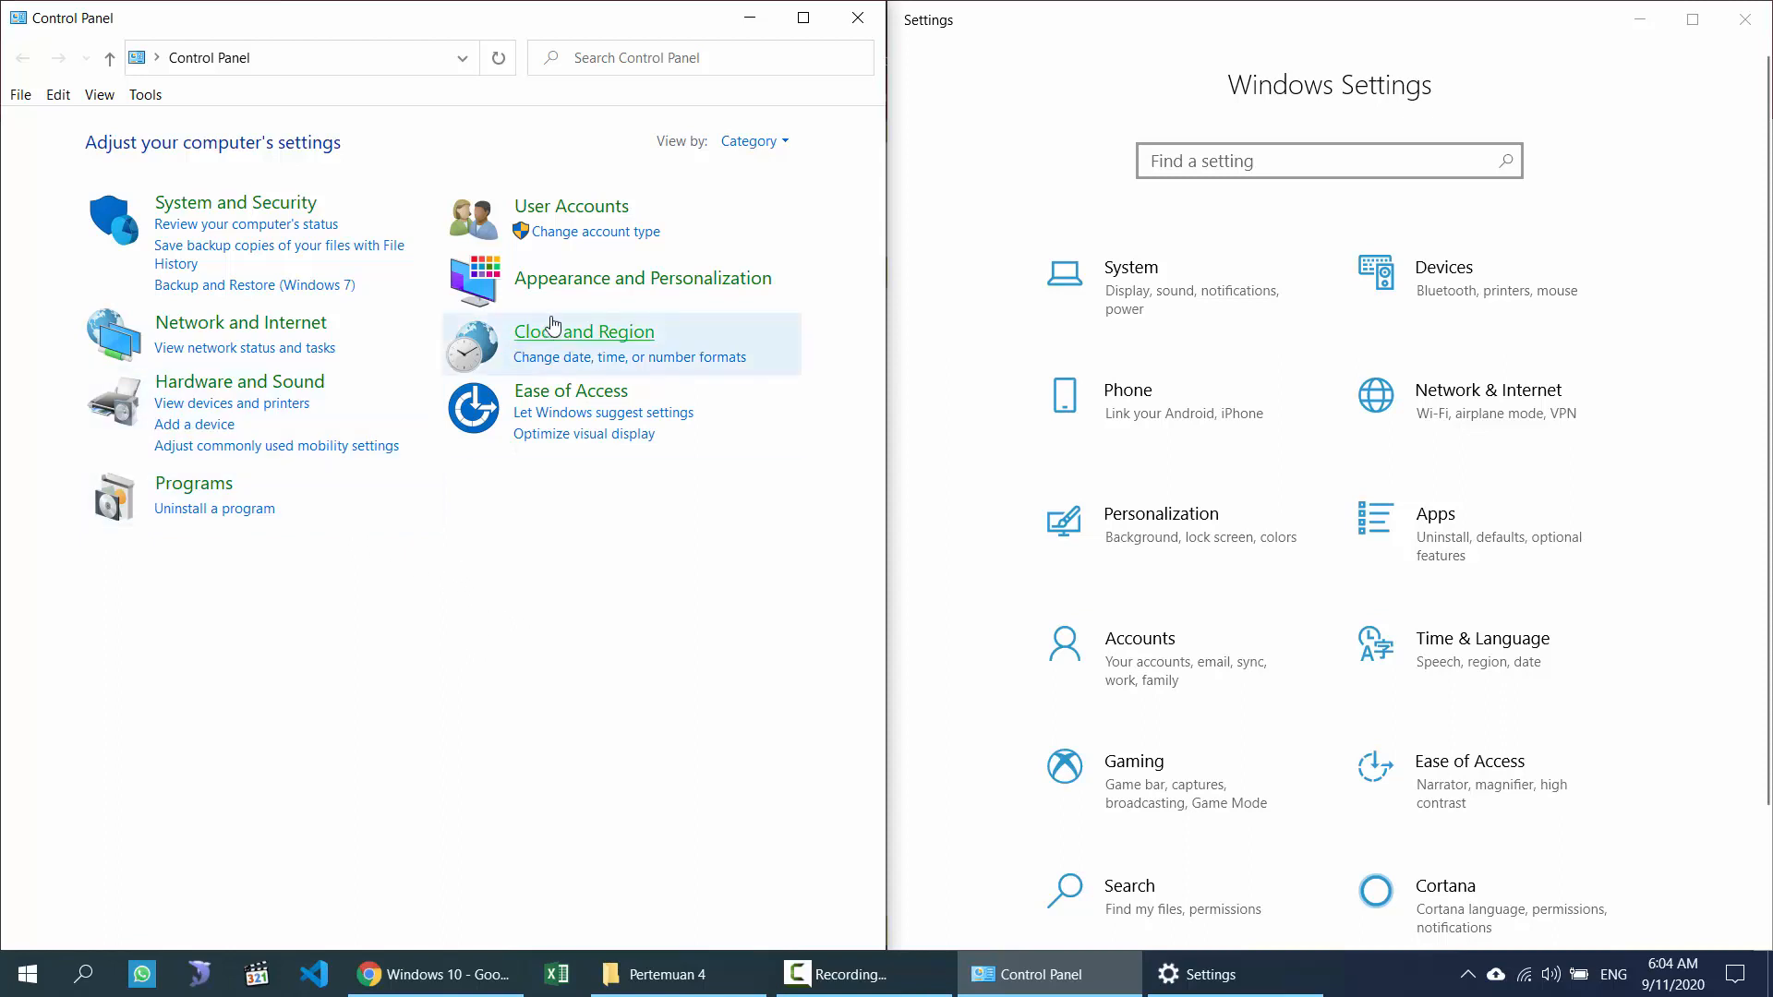
click(578, 281)
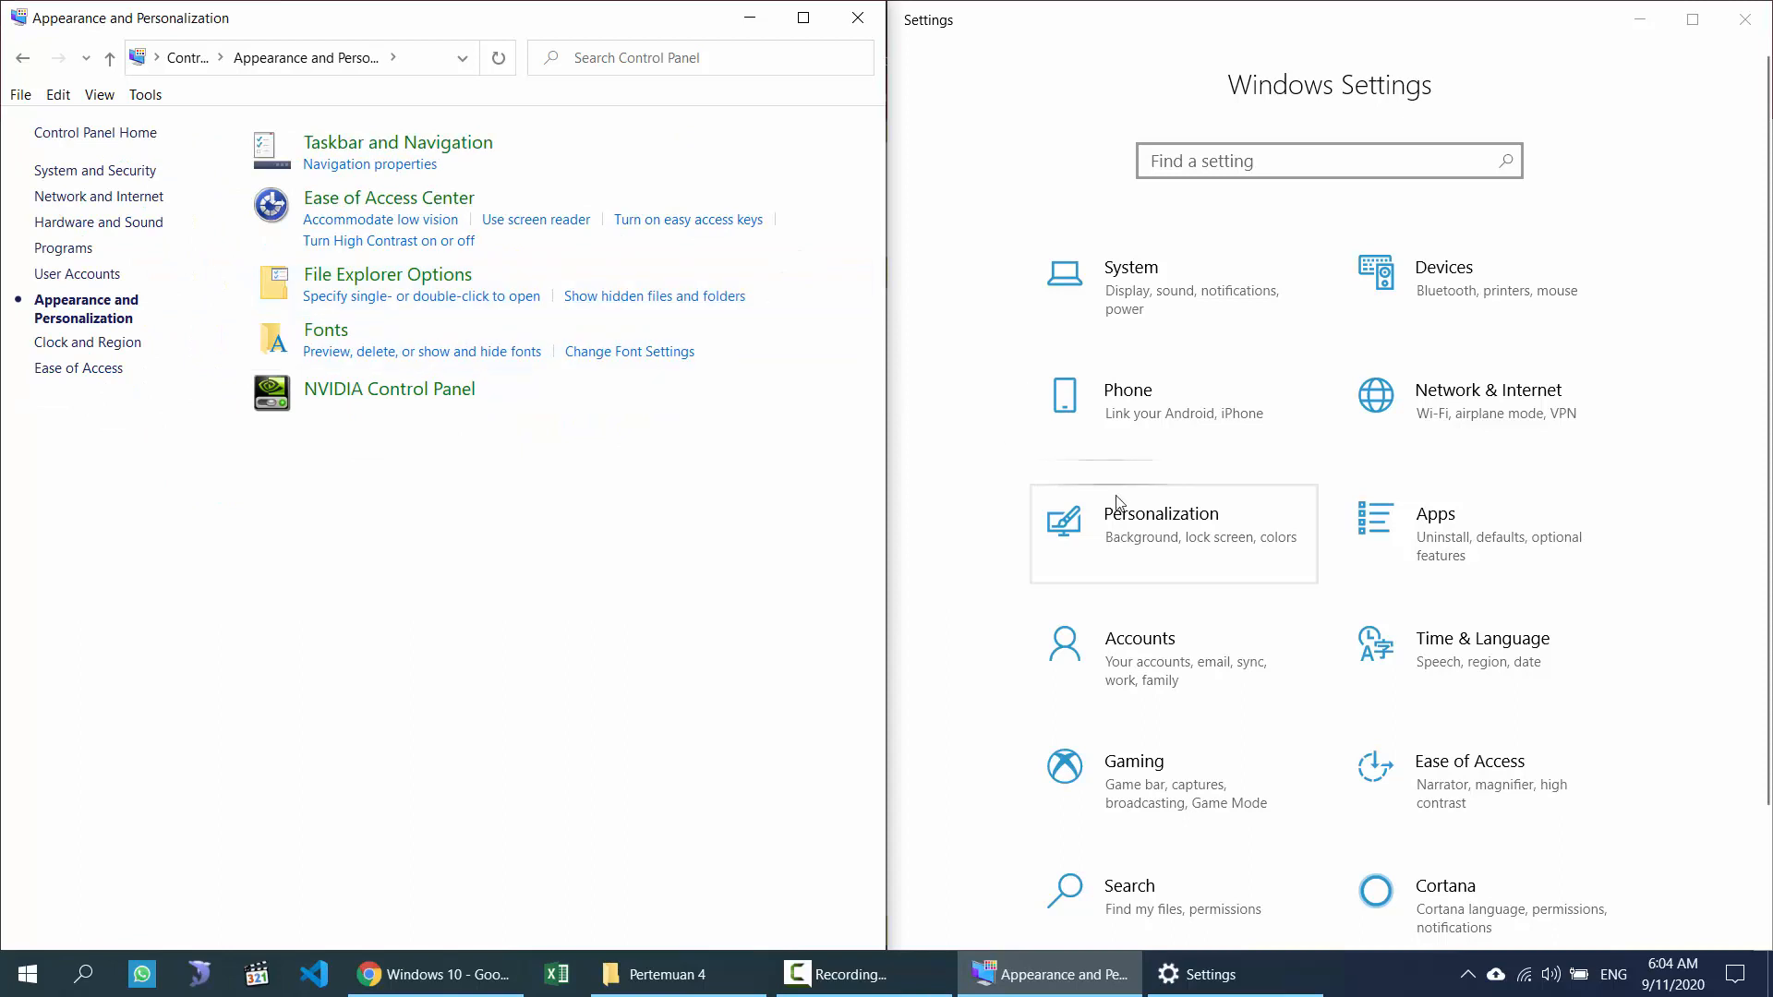
click(1137, 526)
Step: Under Personalization > Background, change the background type to Solid color and pick orange
click(1137, 527)
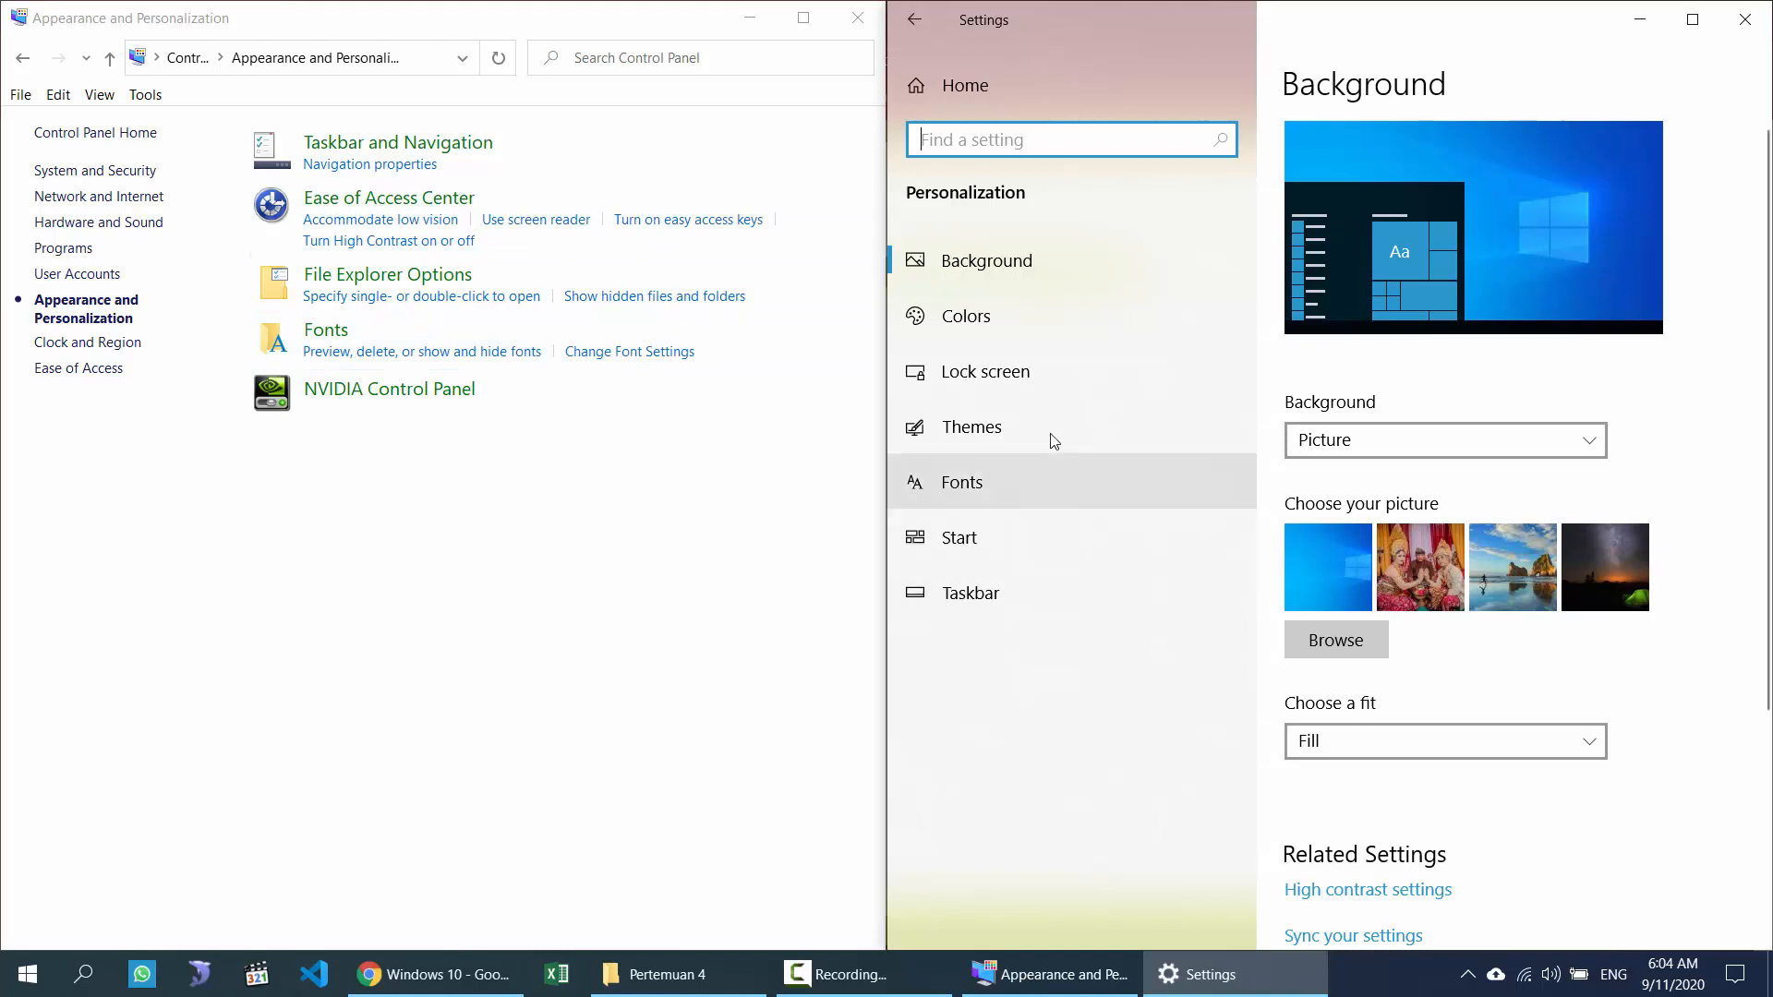
click(1003, 267)
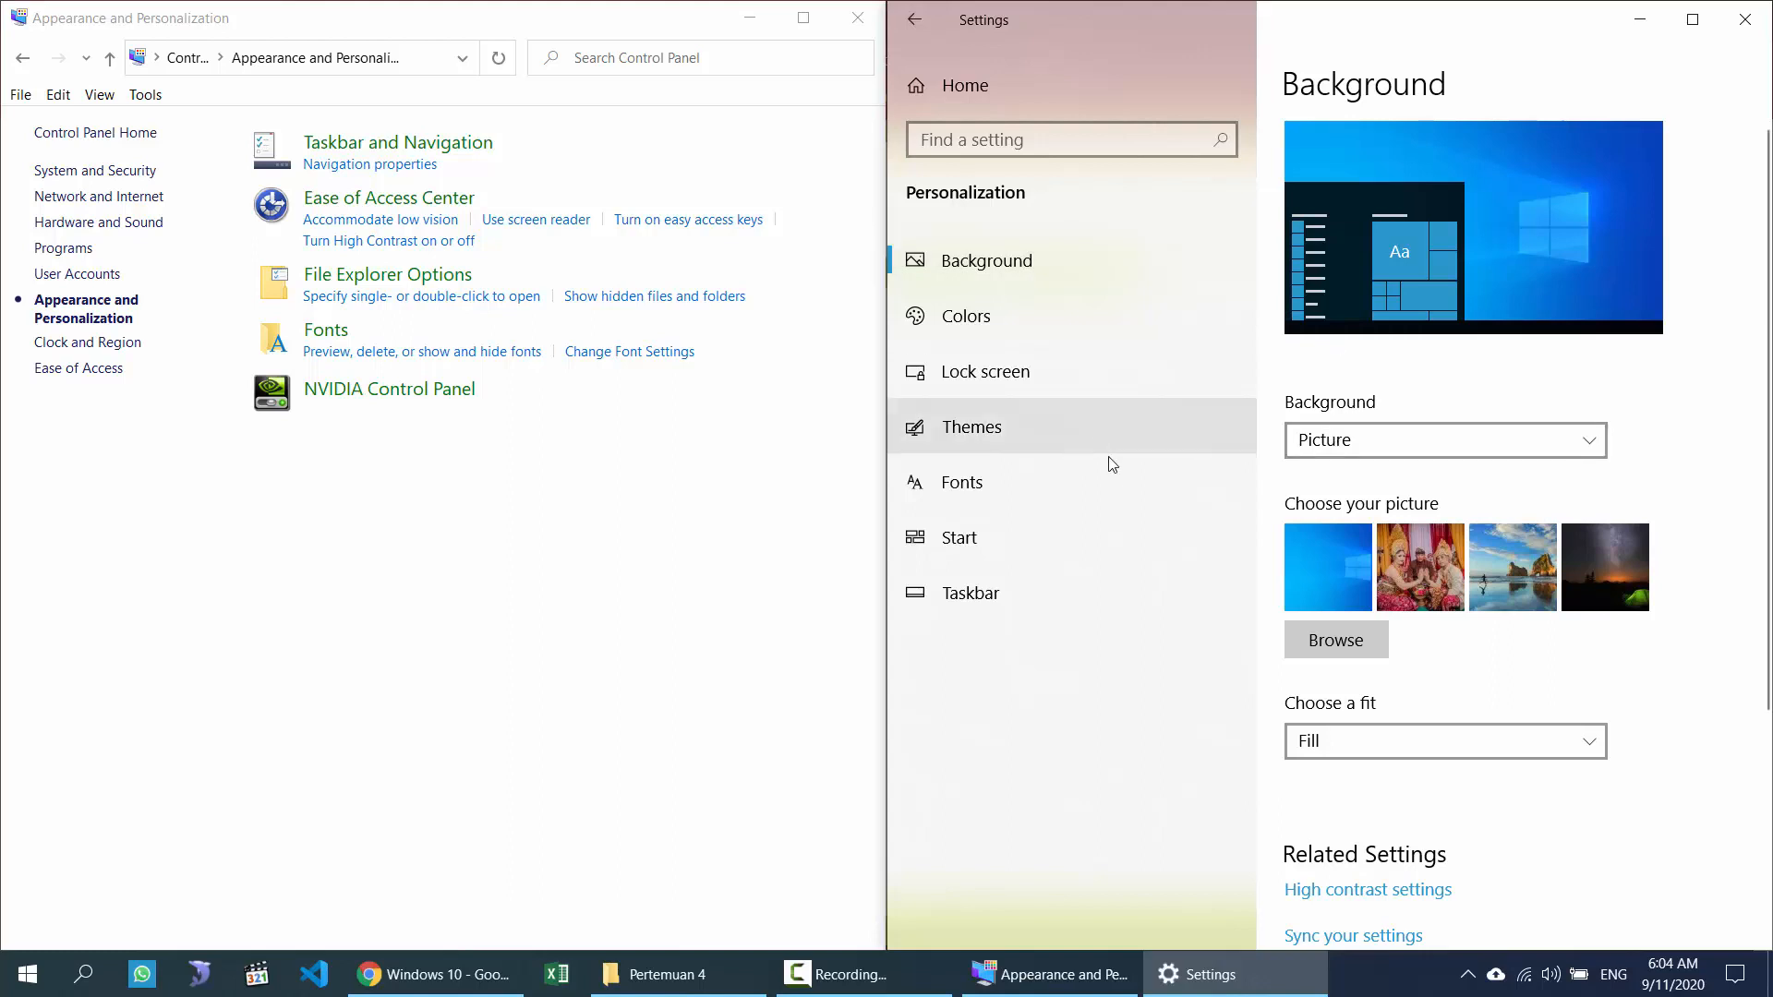
click(1376, 447)
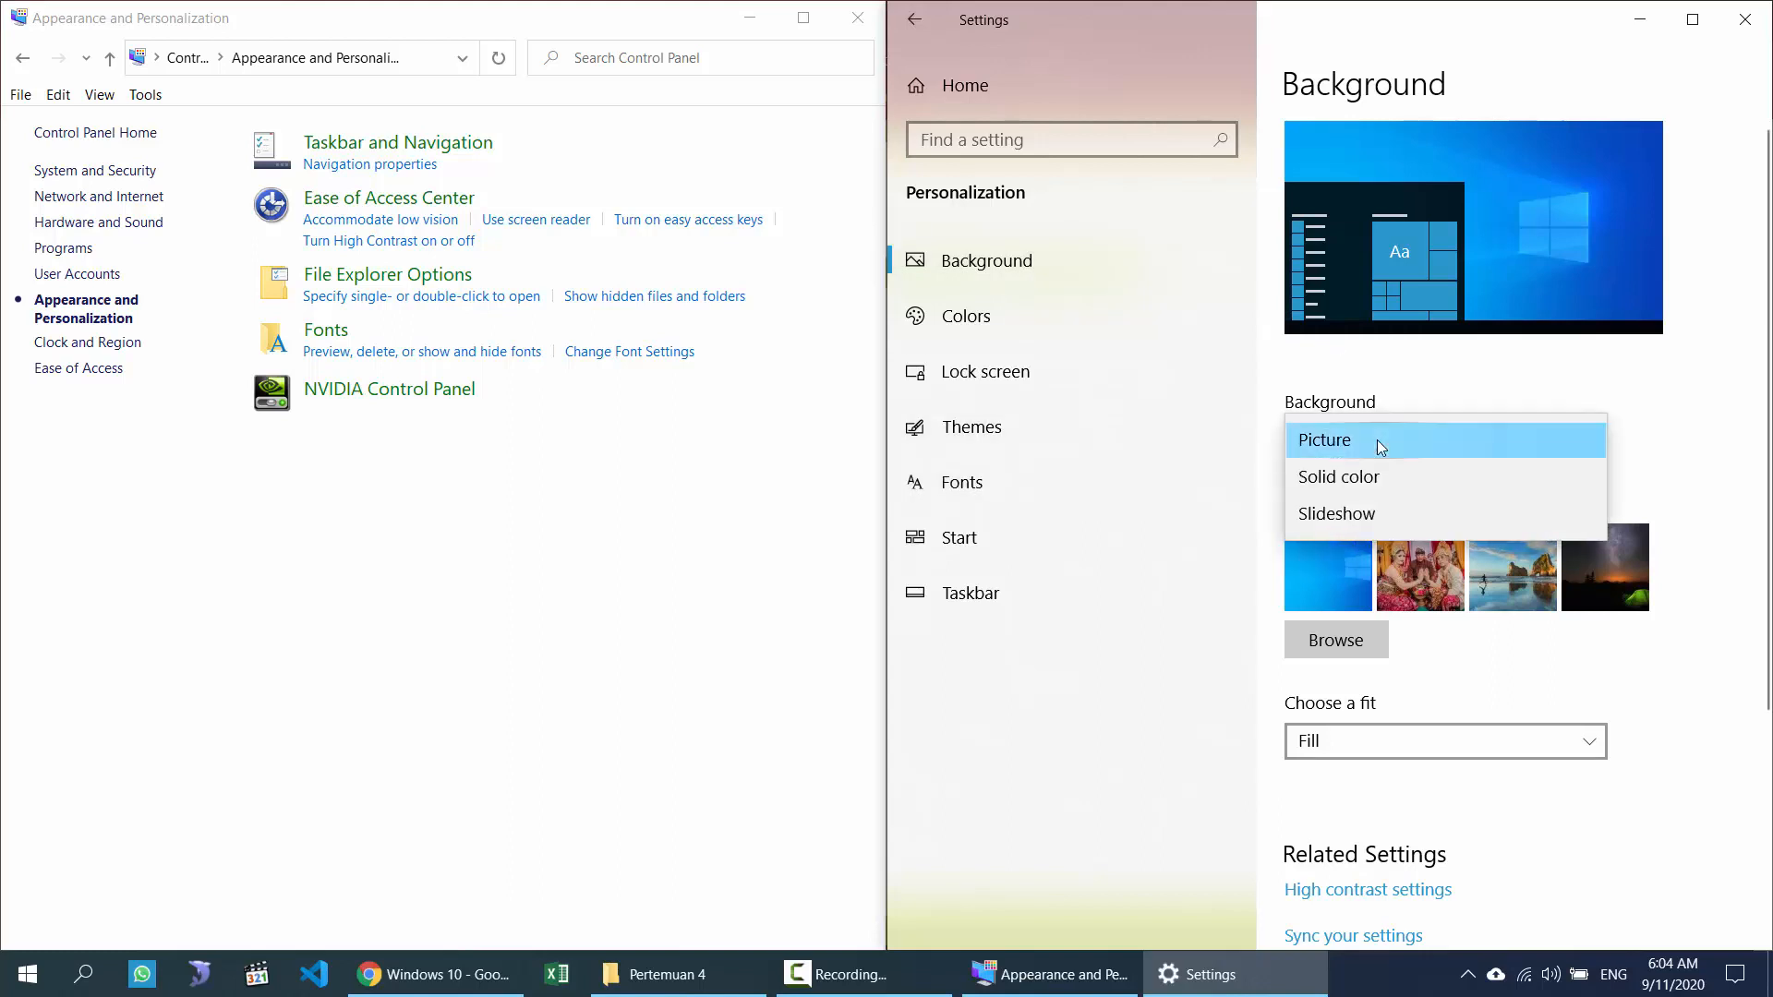
click(1377, 443)
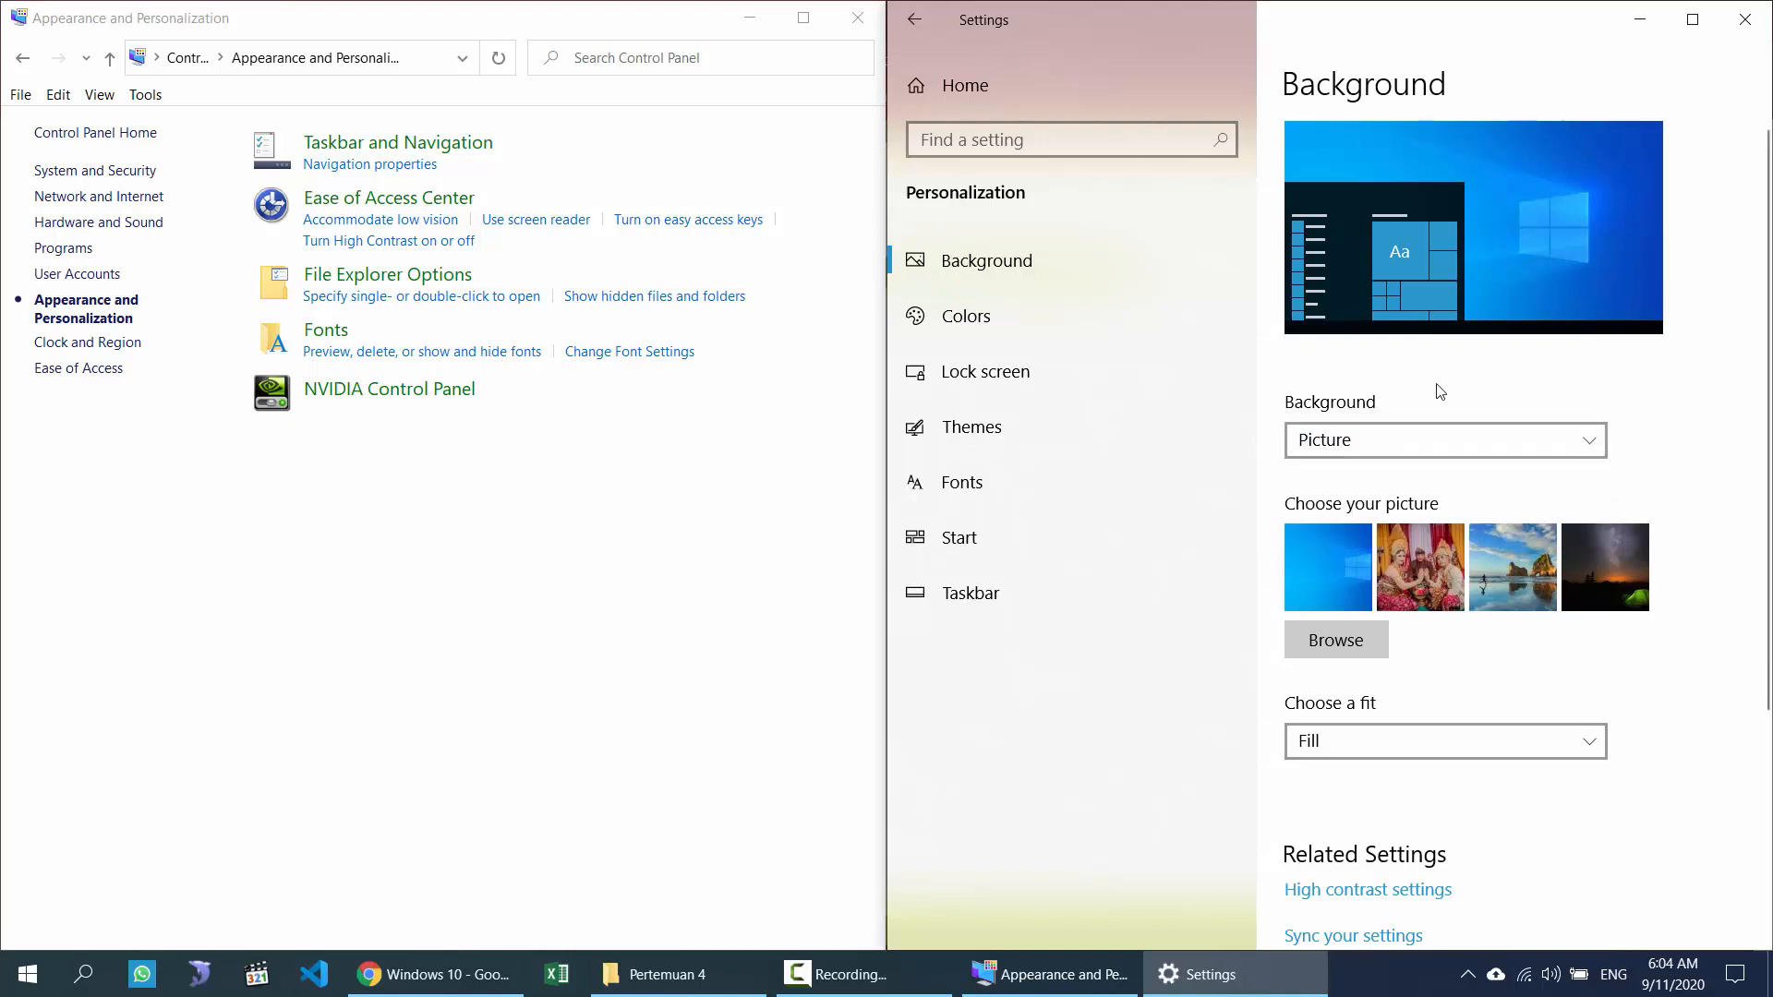
click(1345, 658)
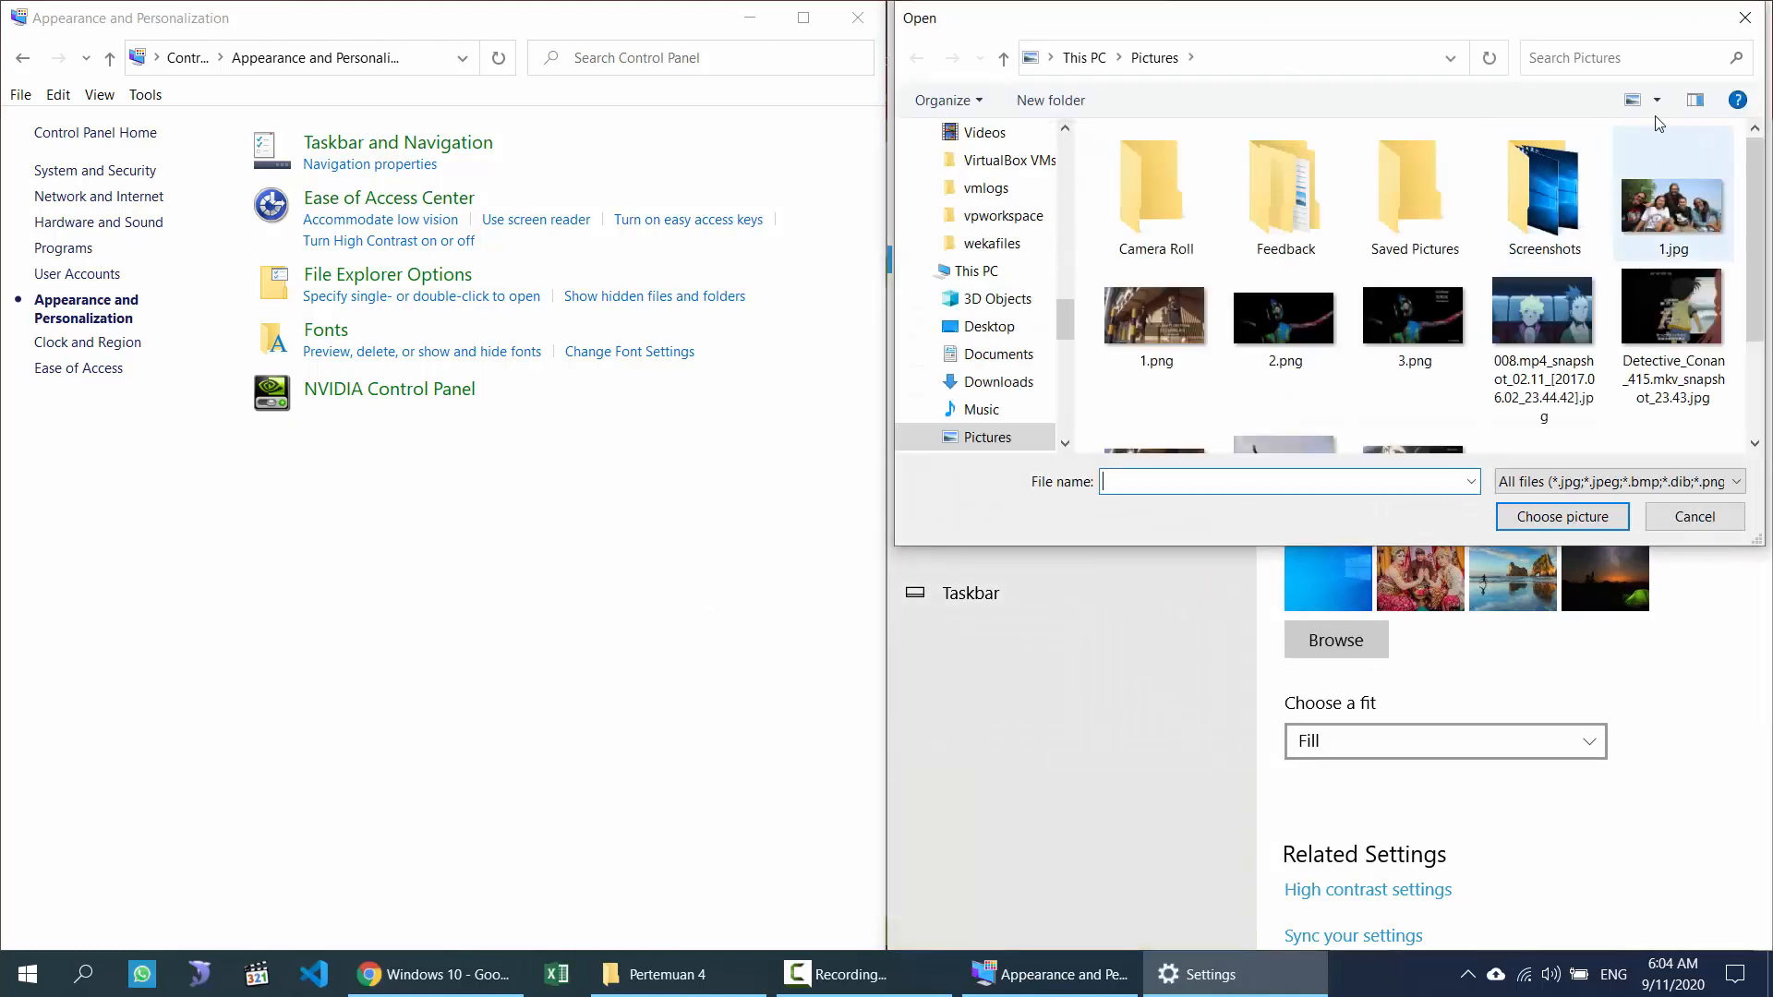
click(1736, 25)
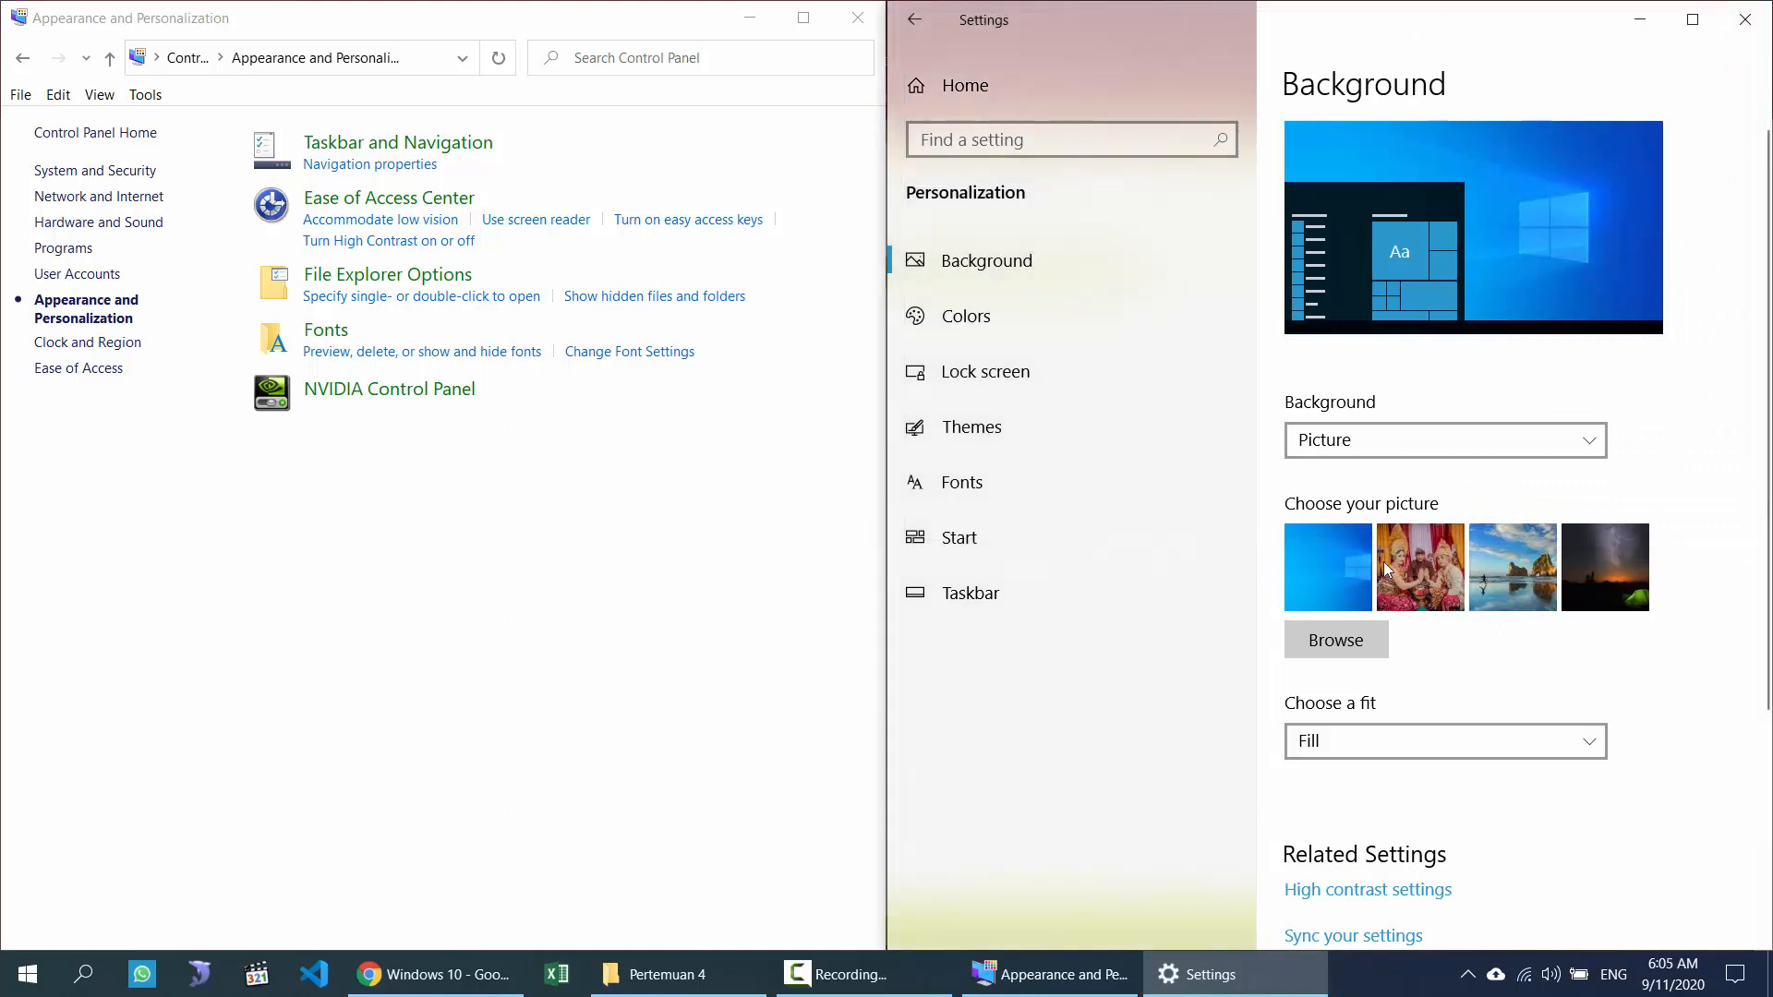
click(1389, 439)
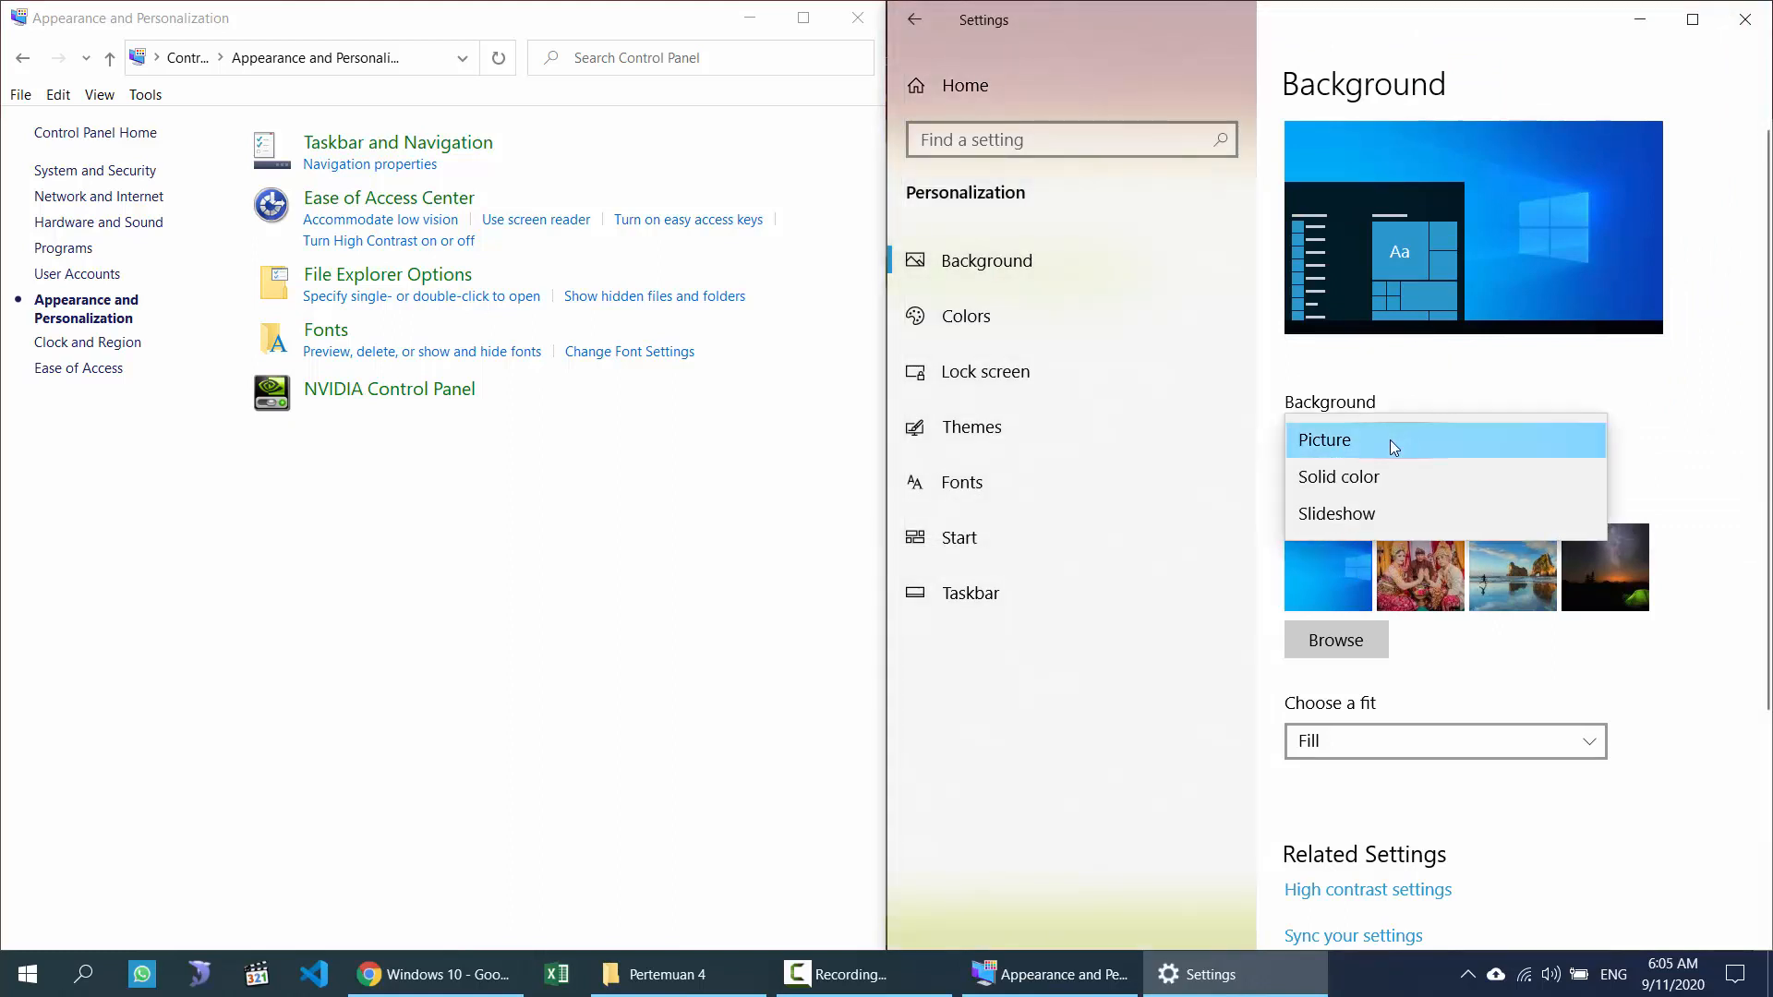
click(1361, 487)
click(1311, 572)
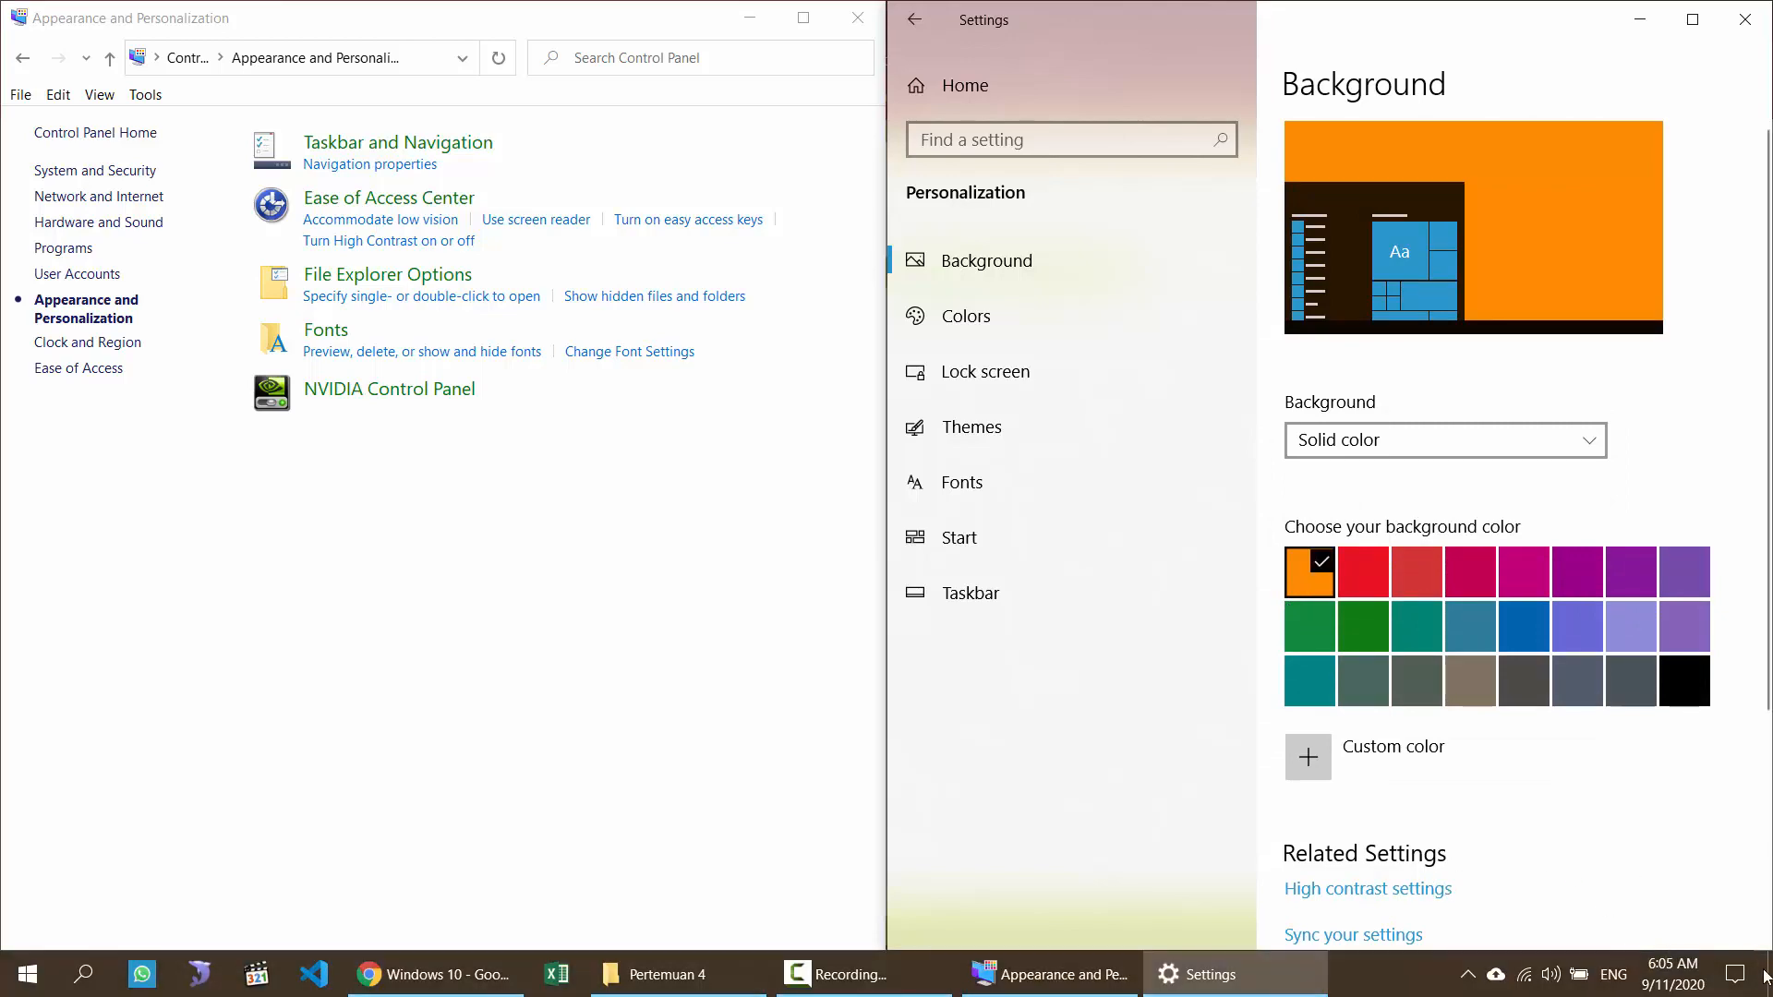
Step: Preview the orange desktop, then switch the background type to Slideshow
key(super+d)
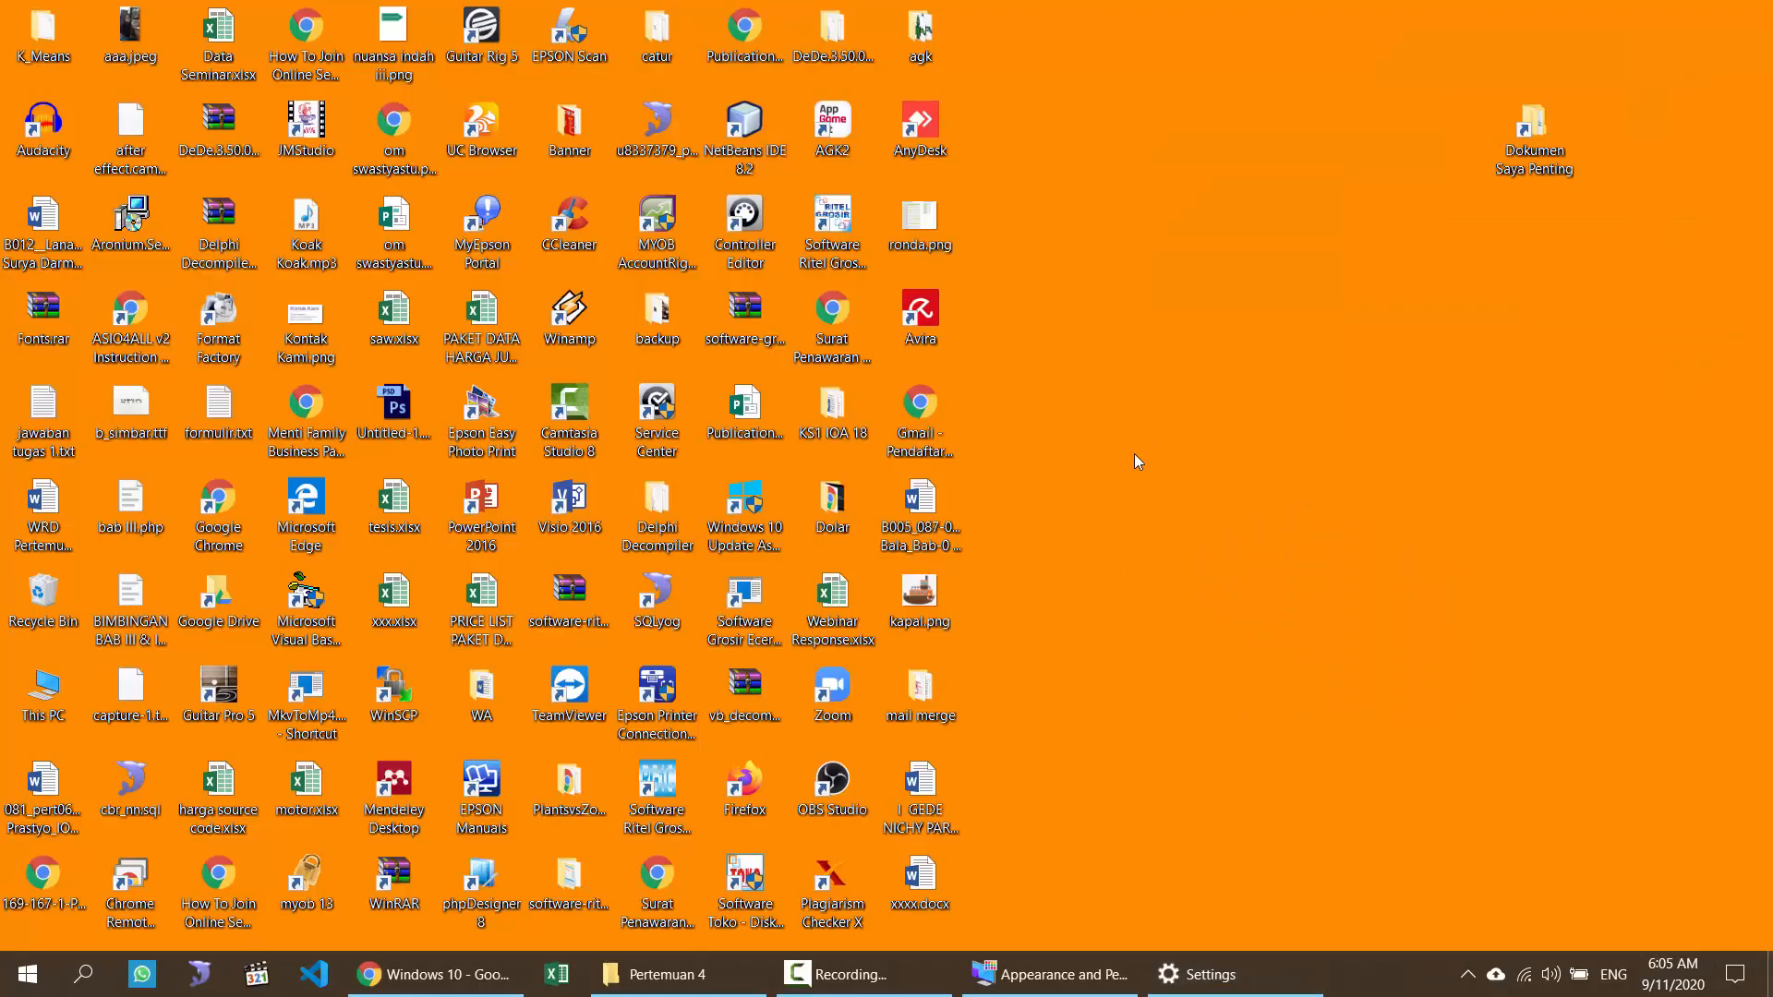
click(1227, 974)
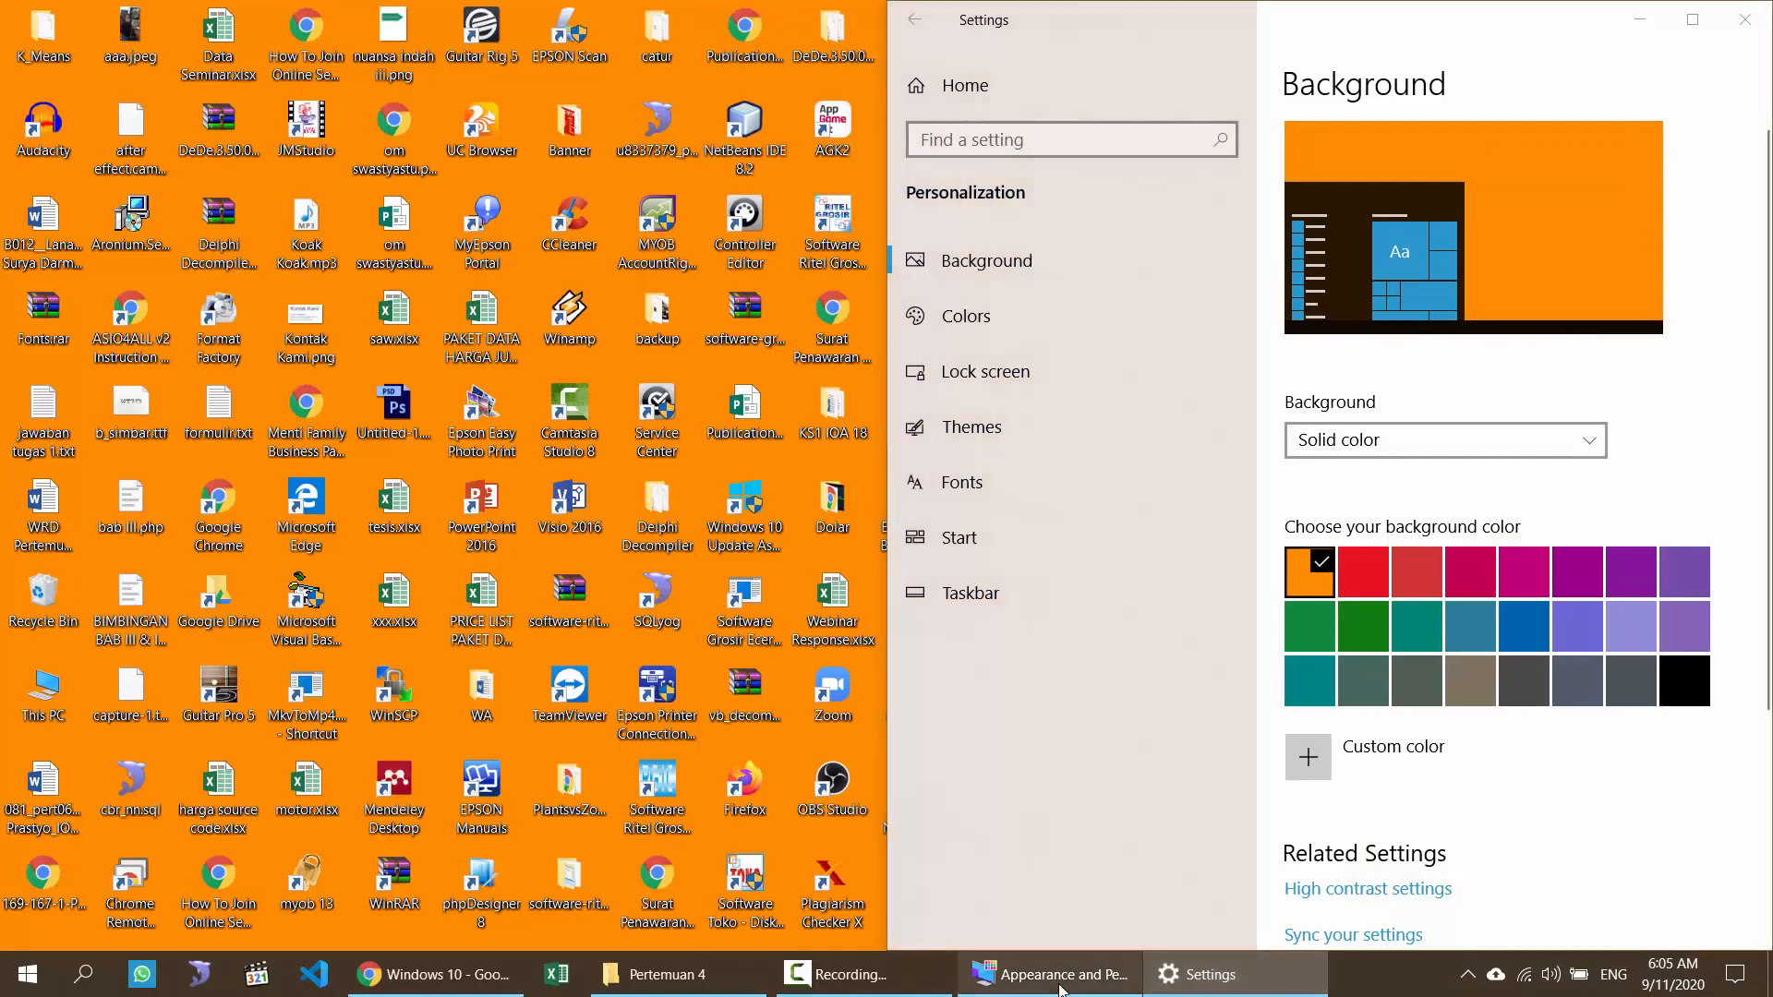
click(1048, 974)
click(1366, 455)
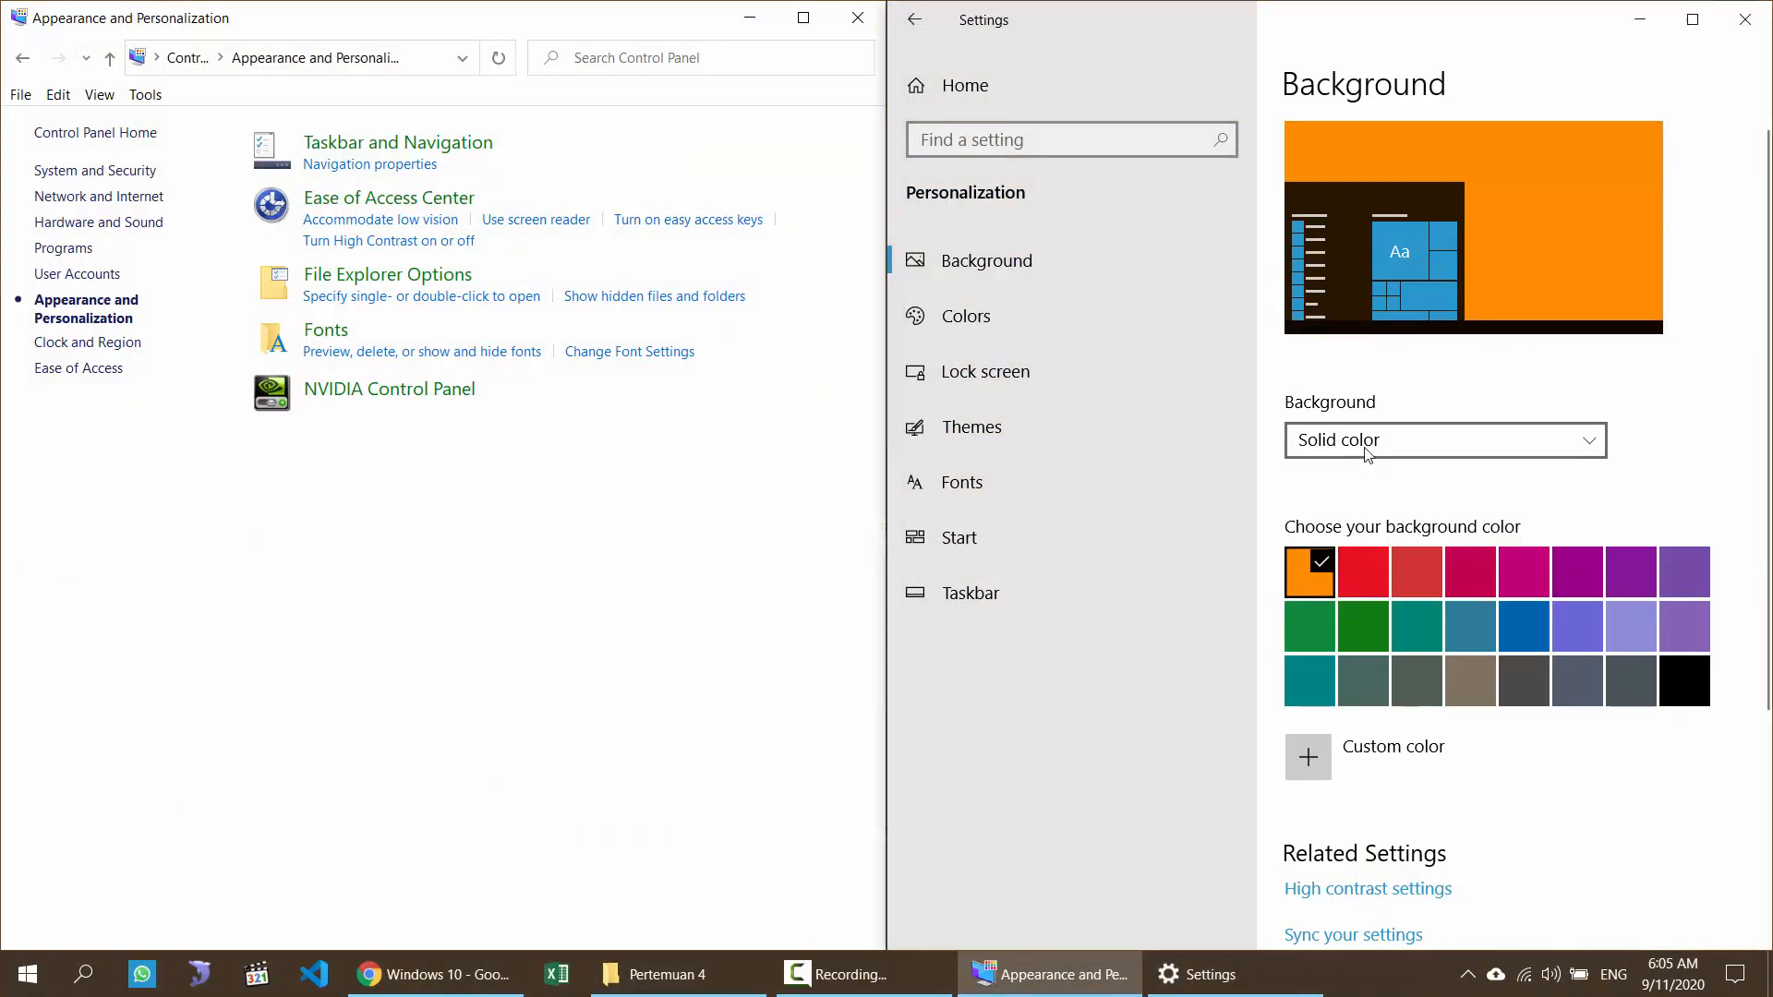
click(1351, 480)
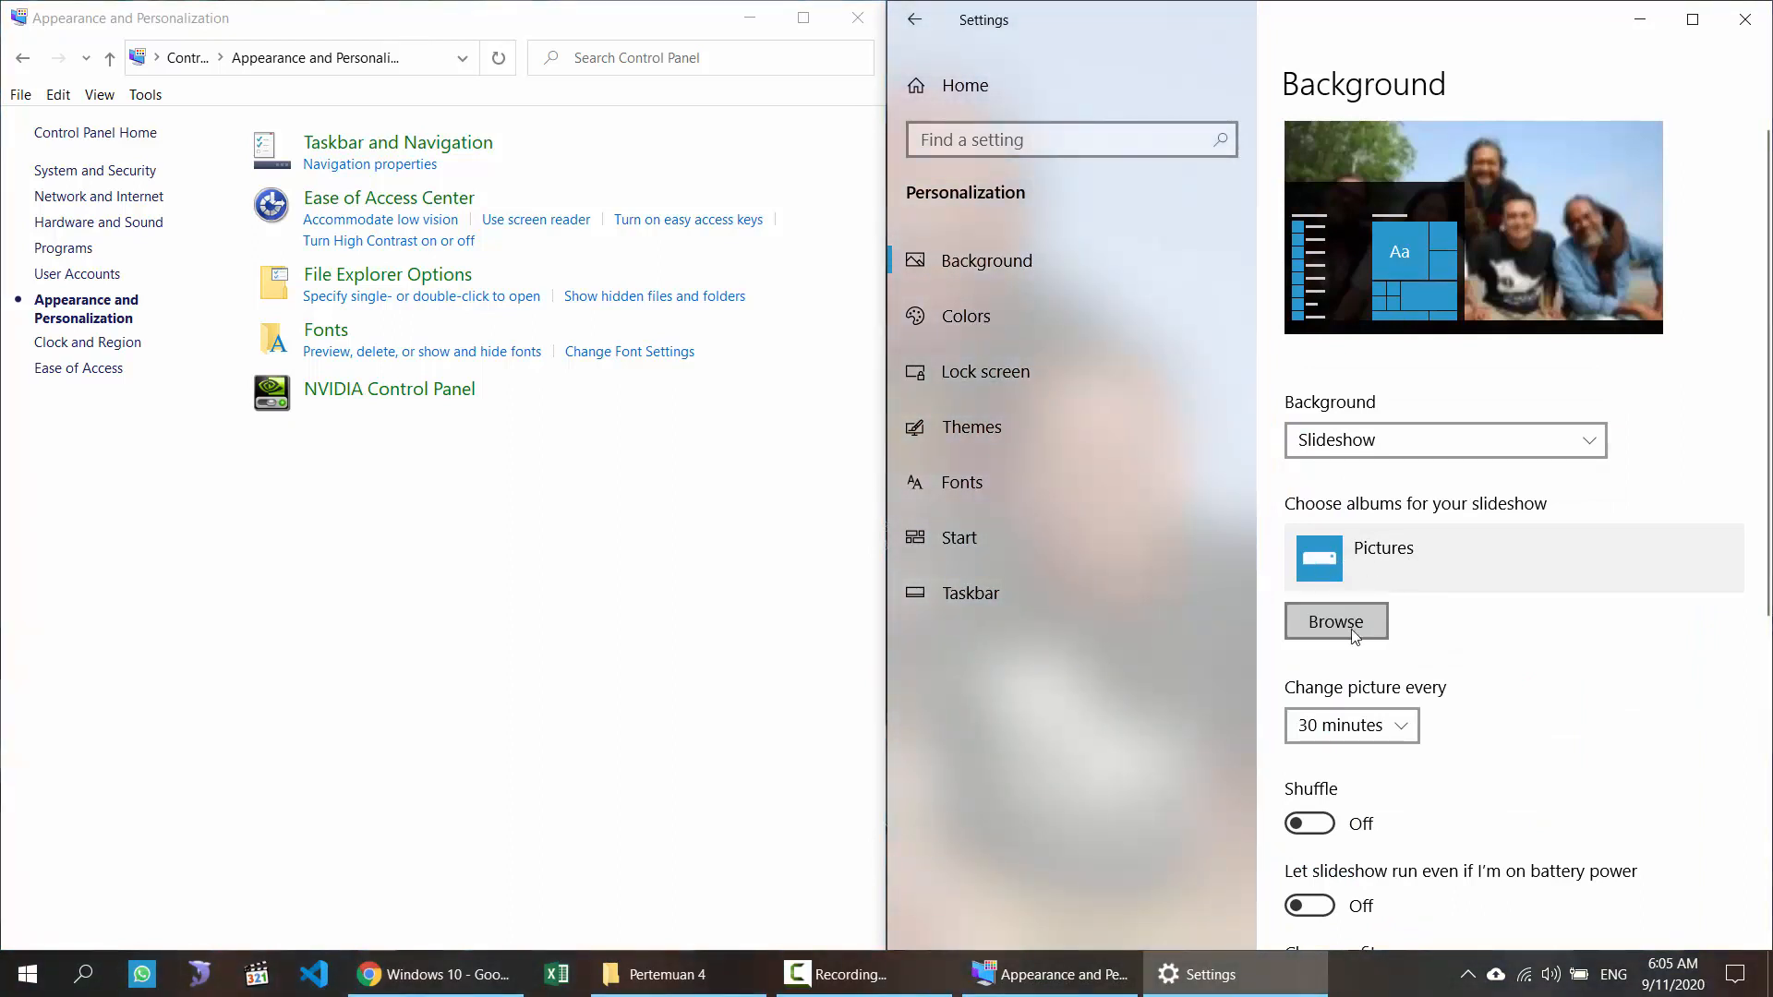
scroll(1520, 693, down, 2)
scroll(1457, 732, up, 2)
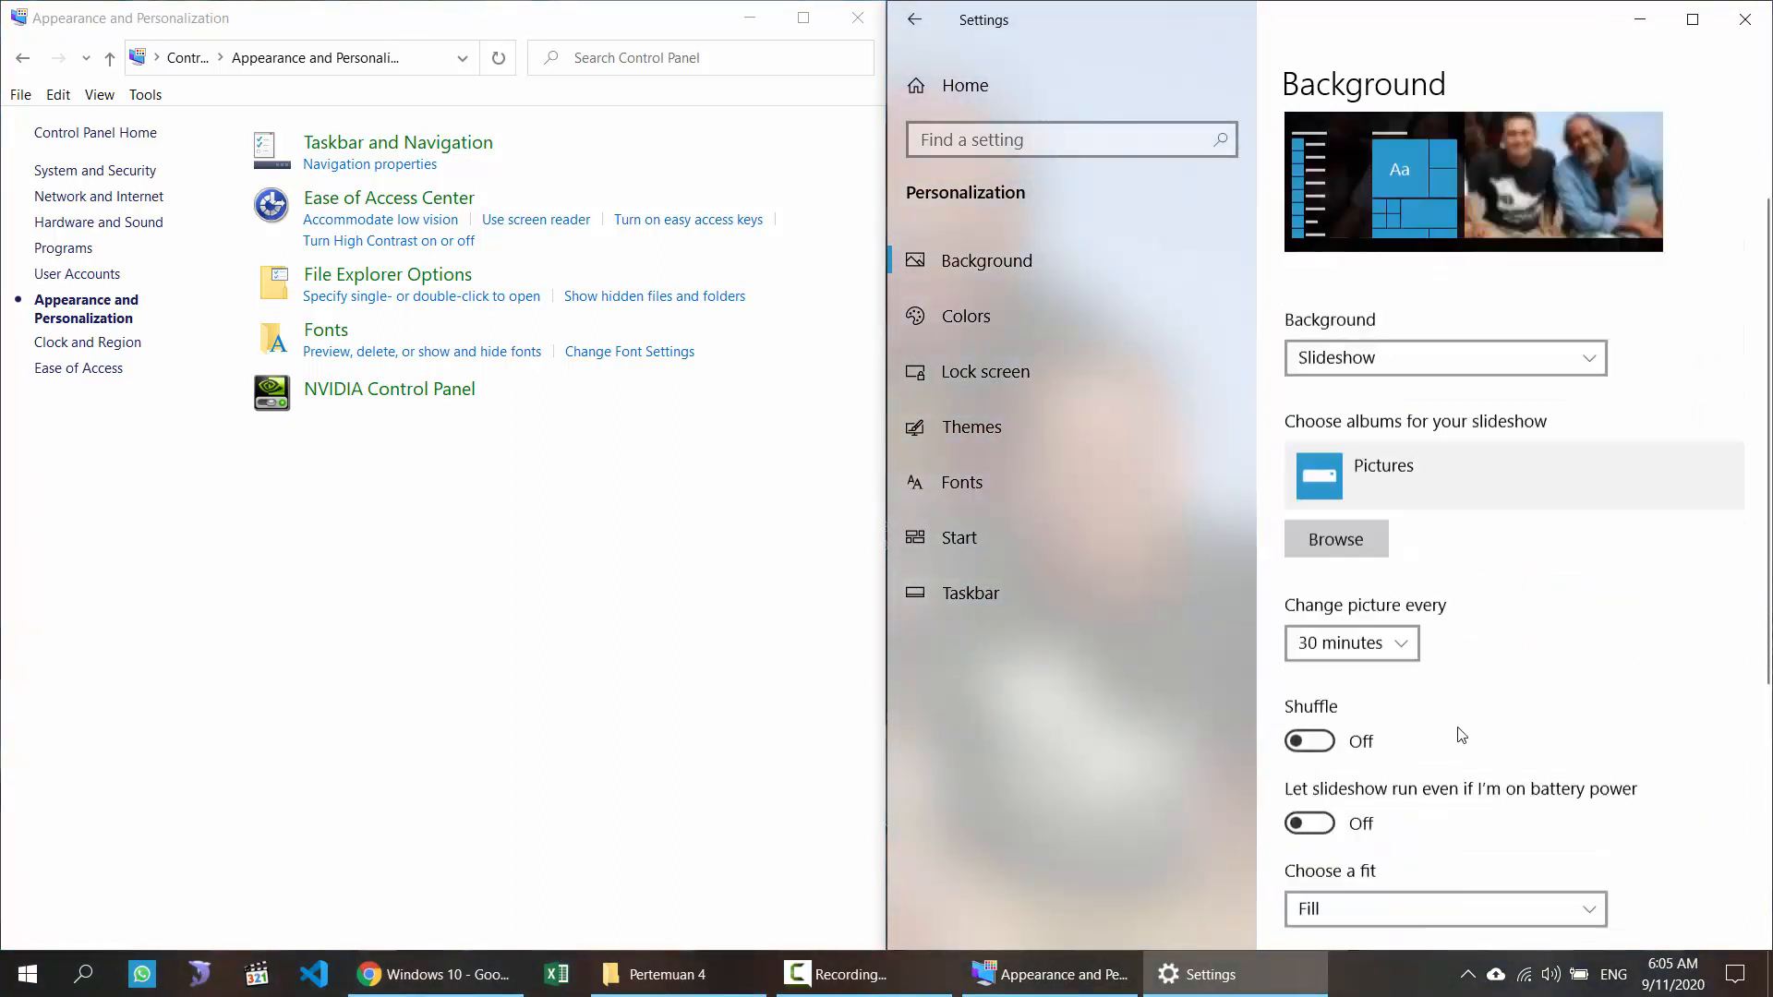
Step: Return the background to Picture and show the lesson slide beside Personalization settings
click(1360, 438)
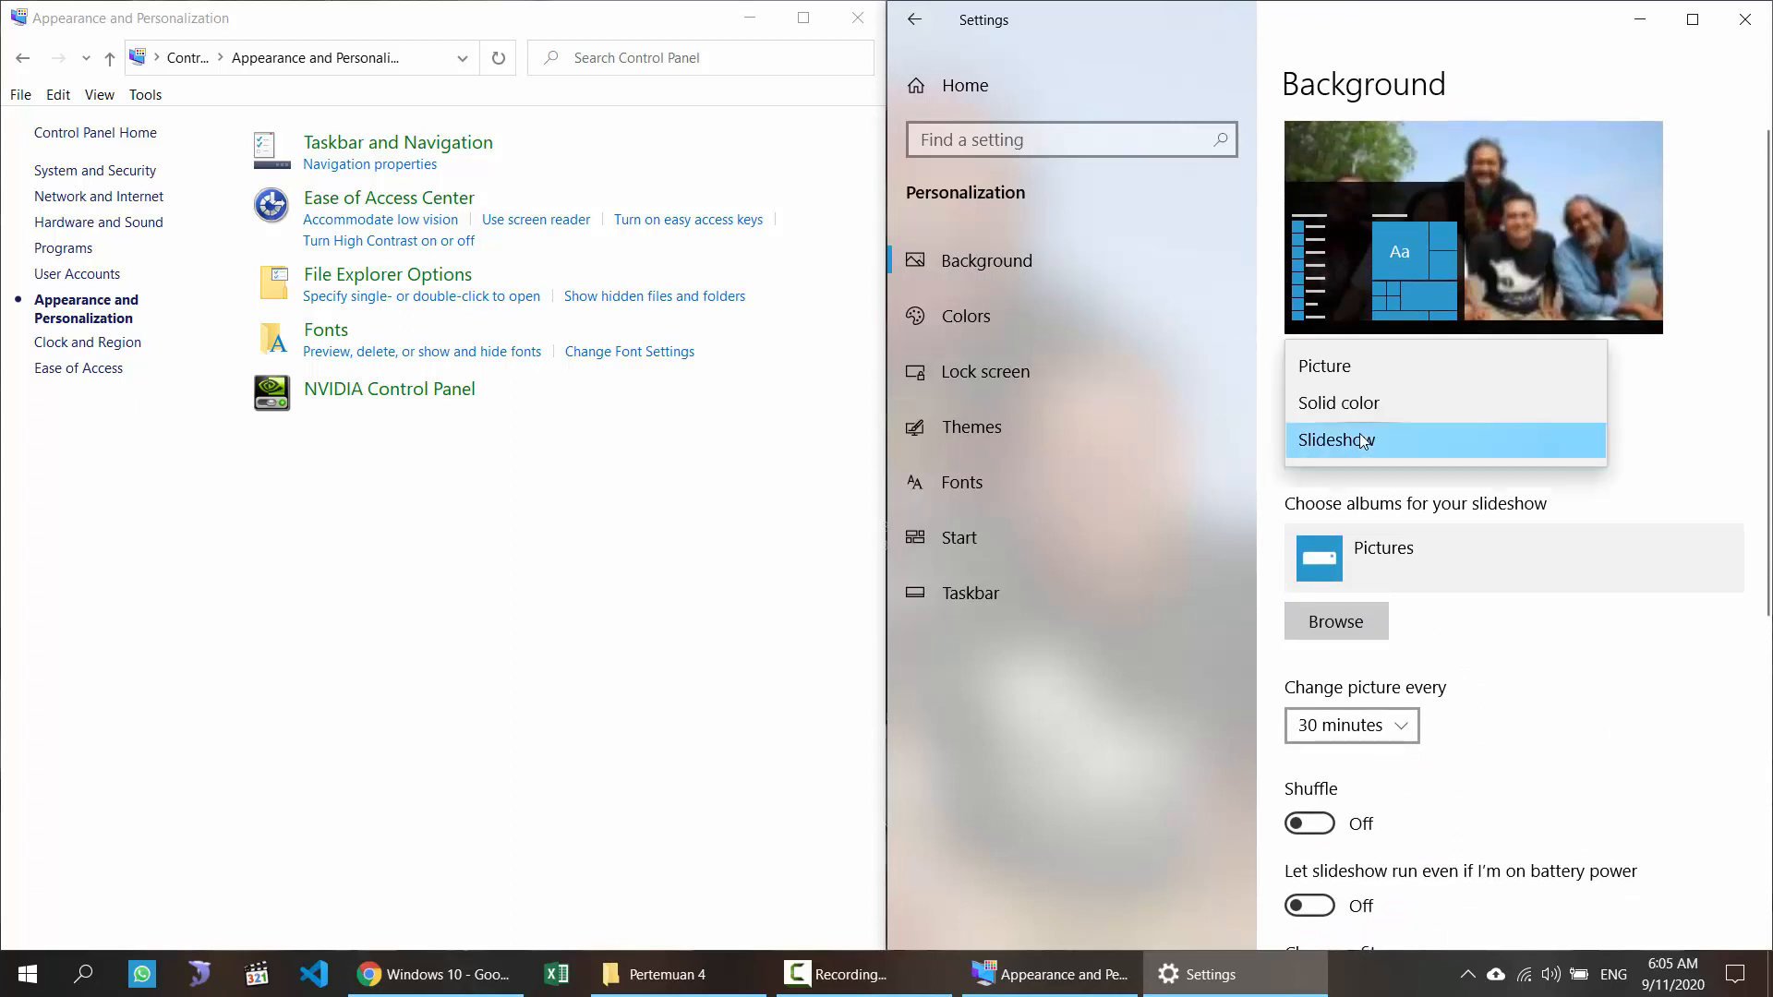
click(1328, 368)
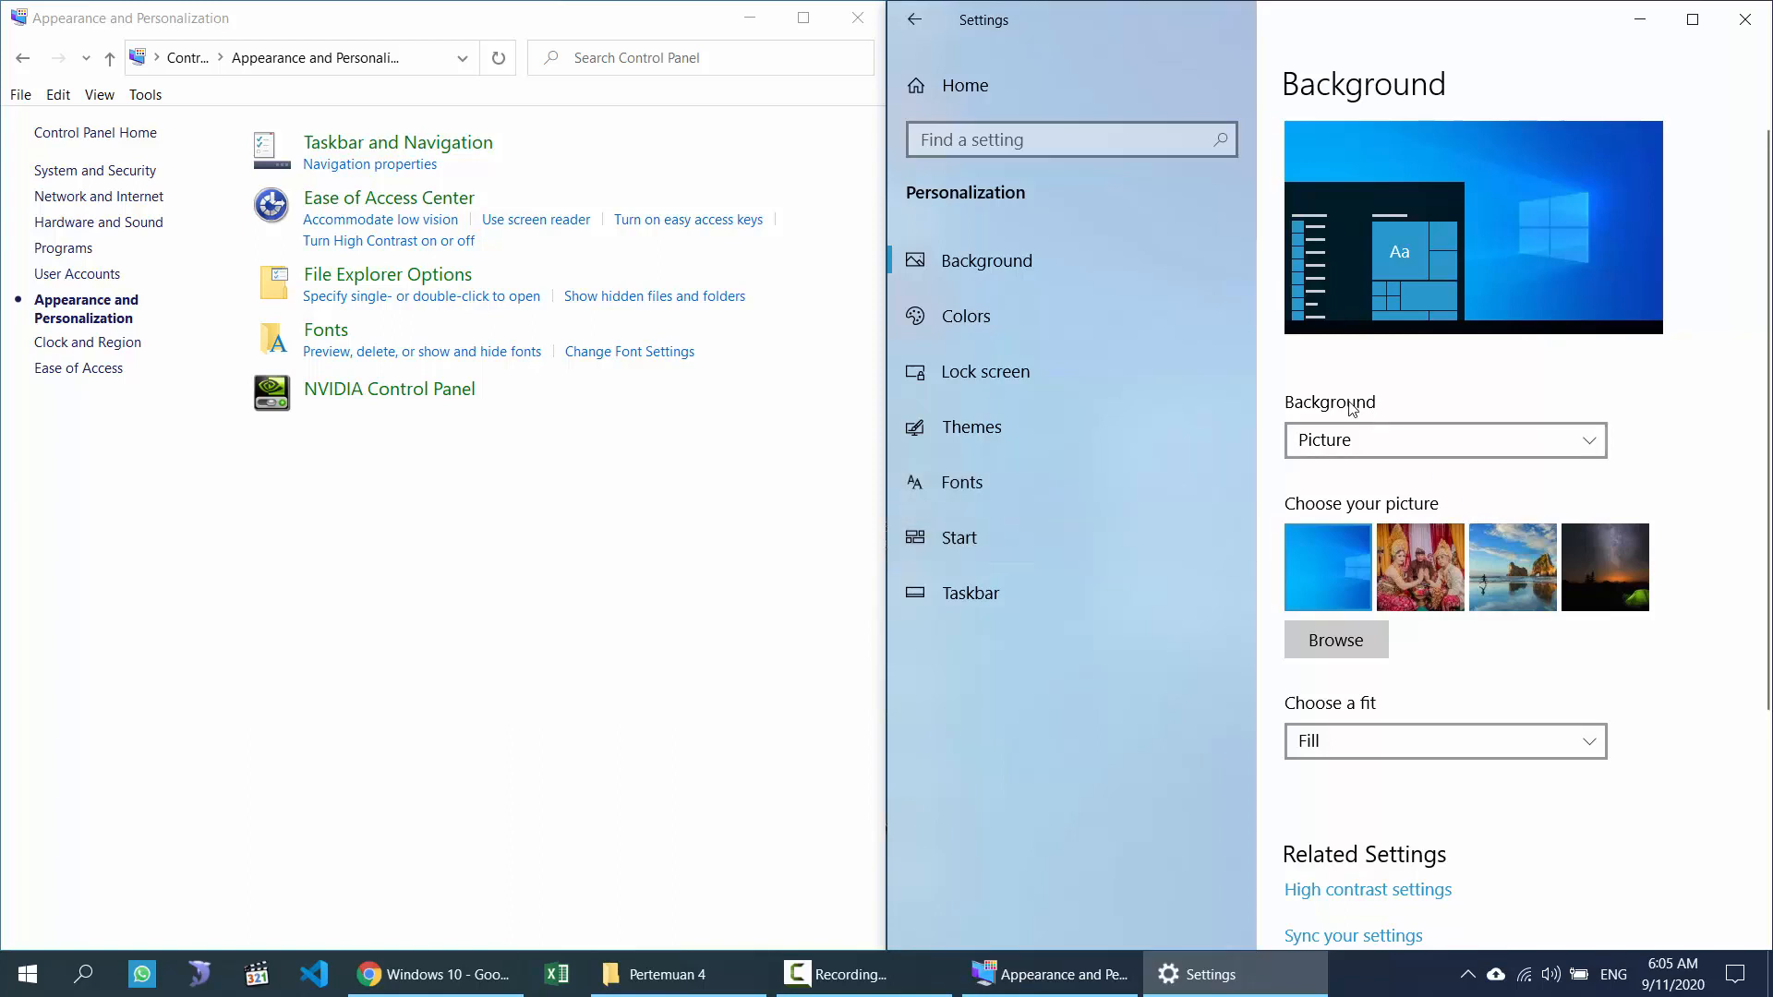
scroll(1320, 523, down, 4)
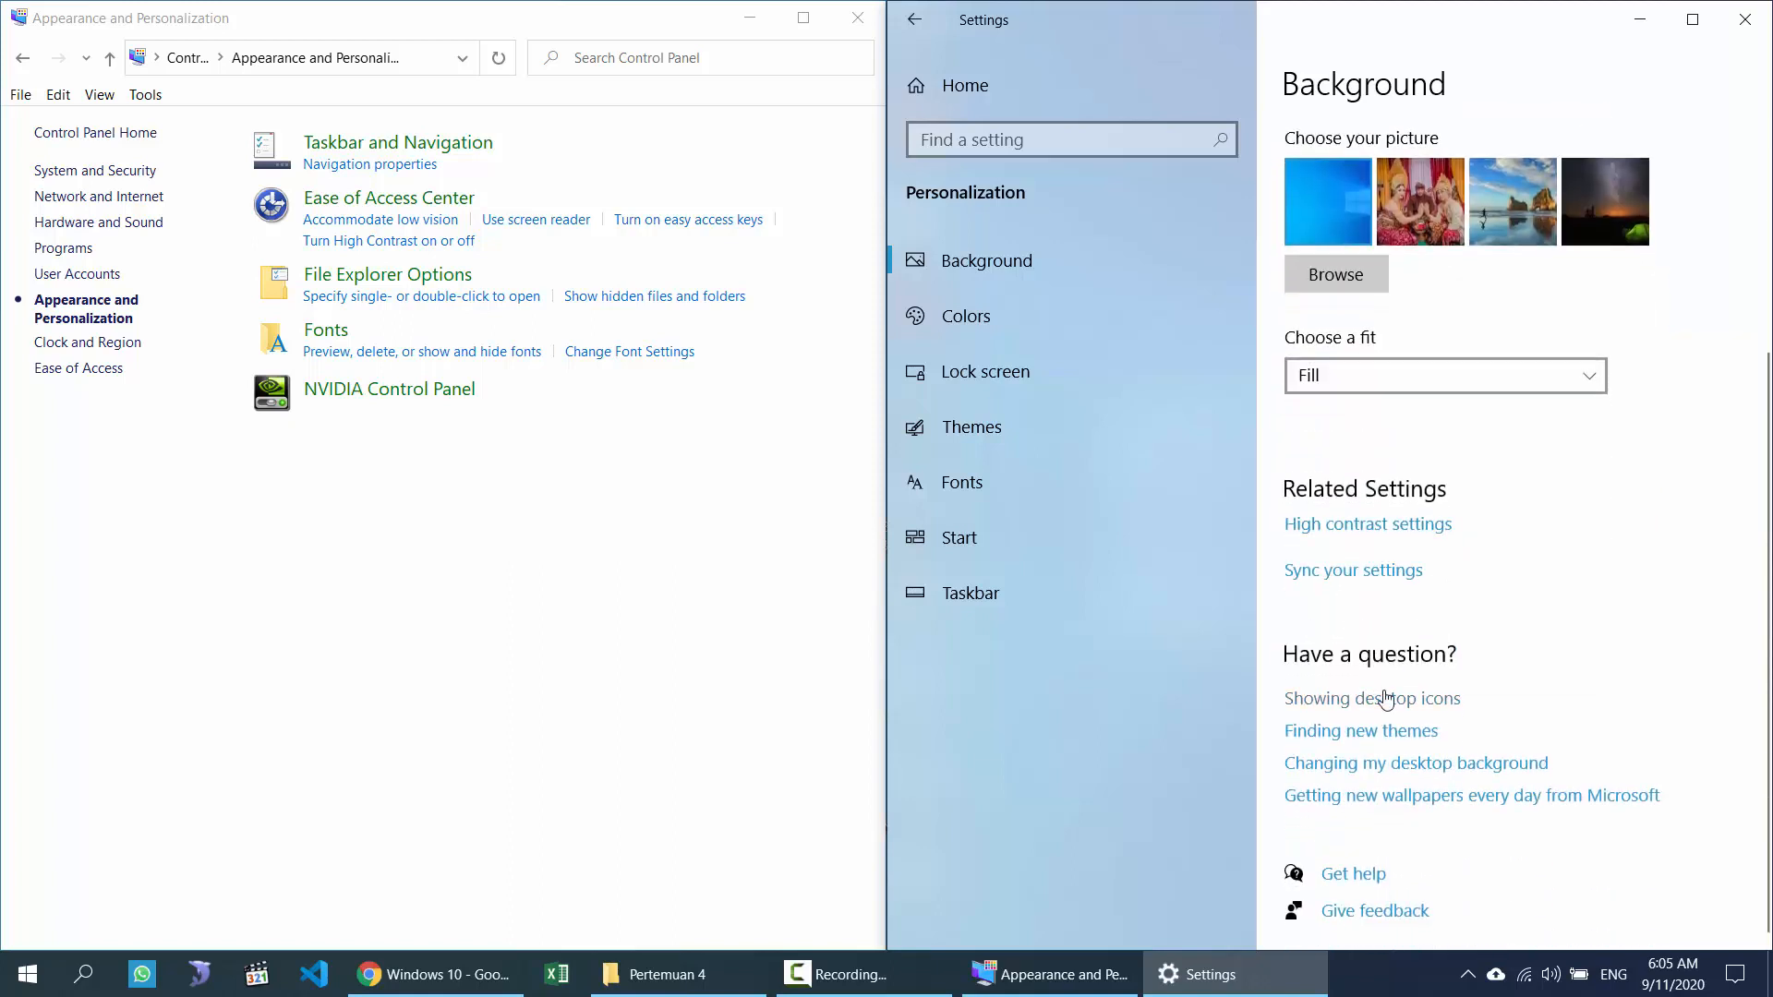
scroll(1449, 665, up, 3)
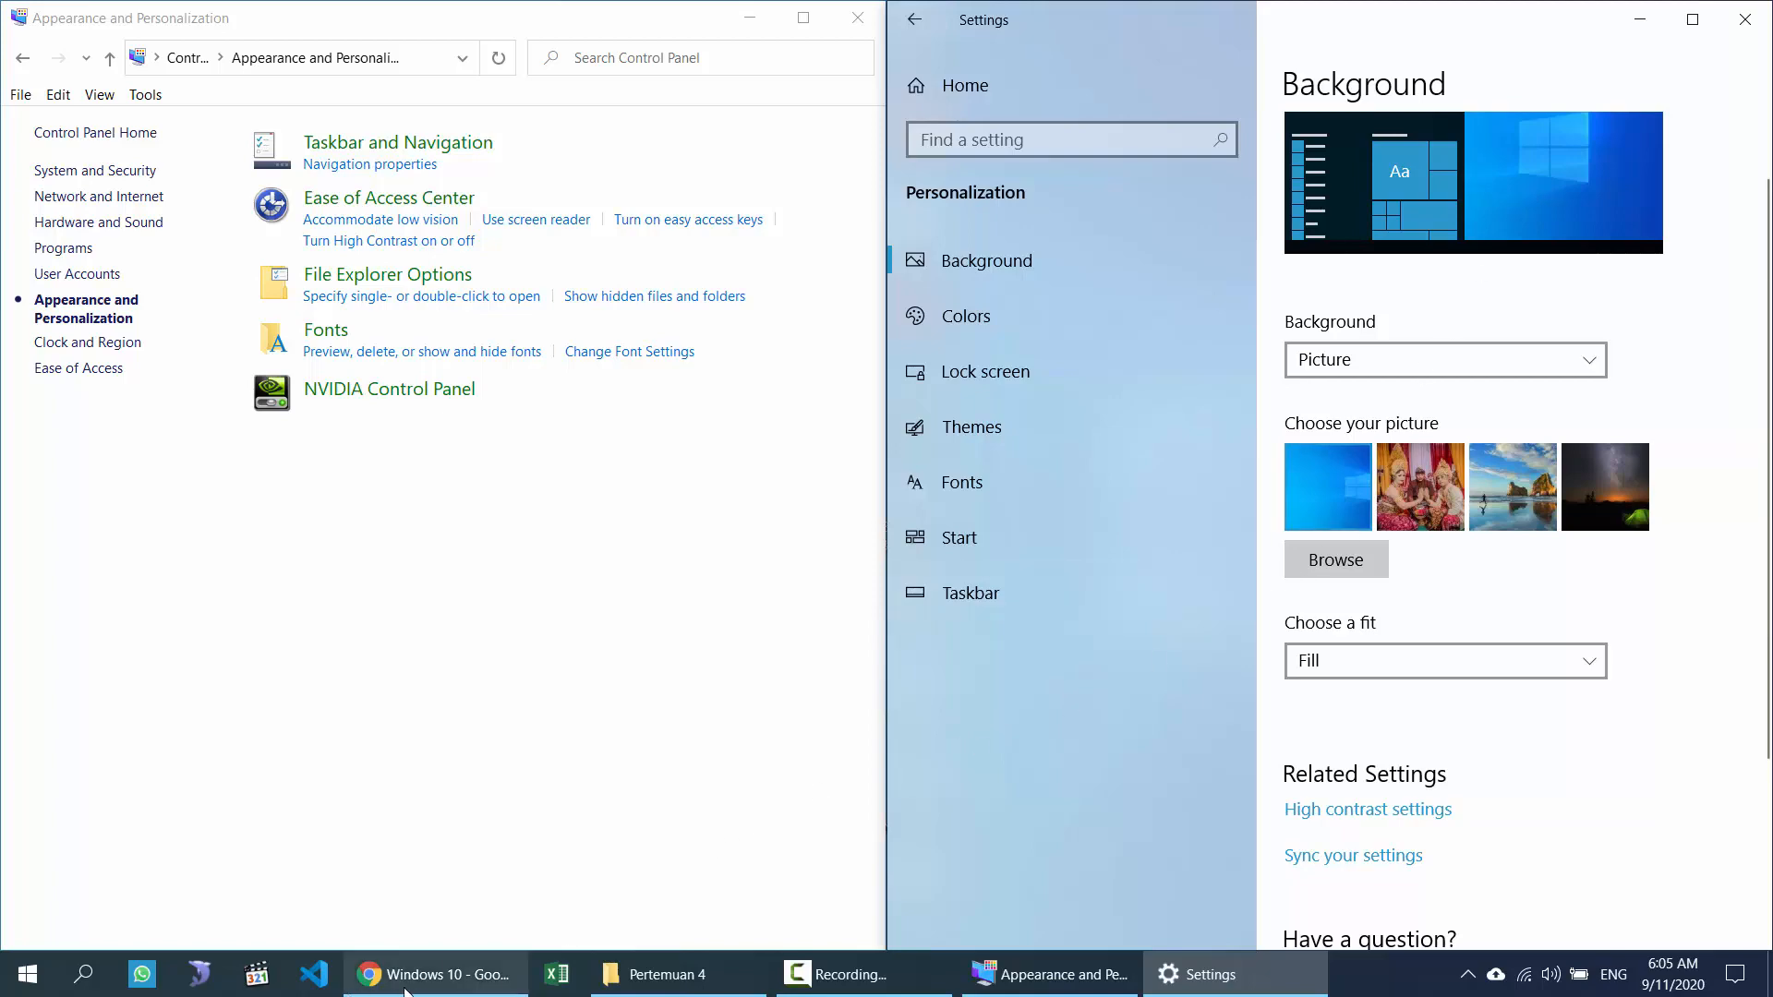
click(374, 979)
click(1200, 974)
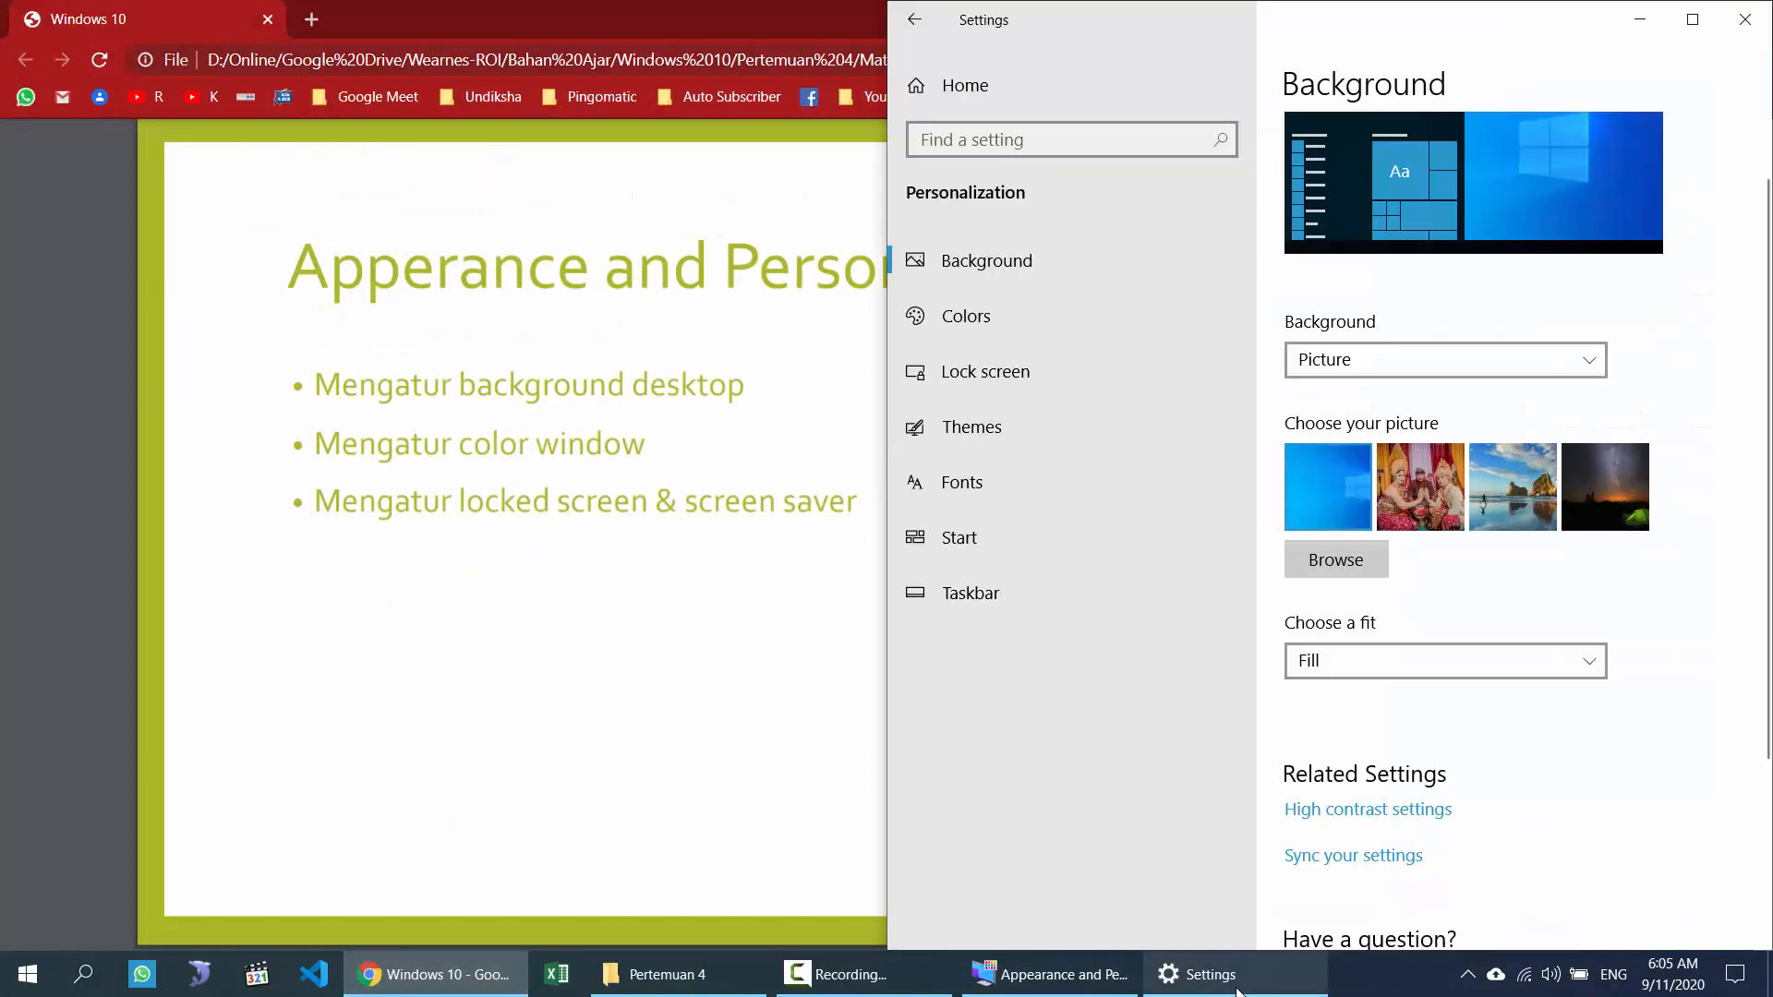
Step: On the Colors page, compare the Light and Dark colour choices against the Start menu
click(974, 317)
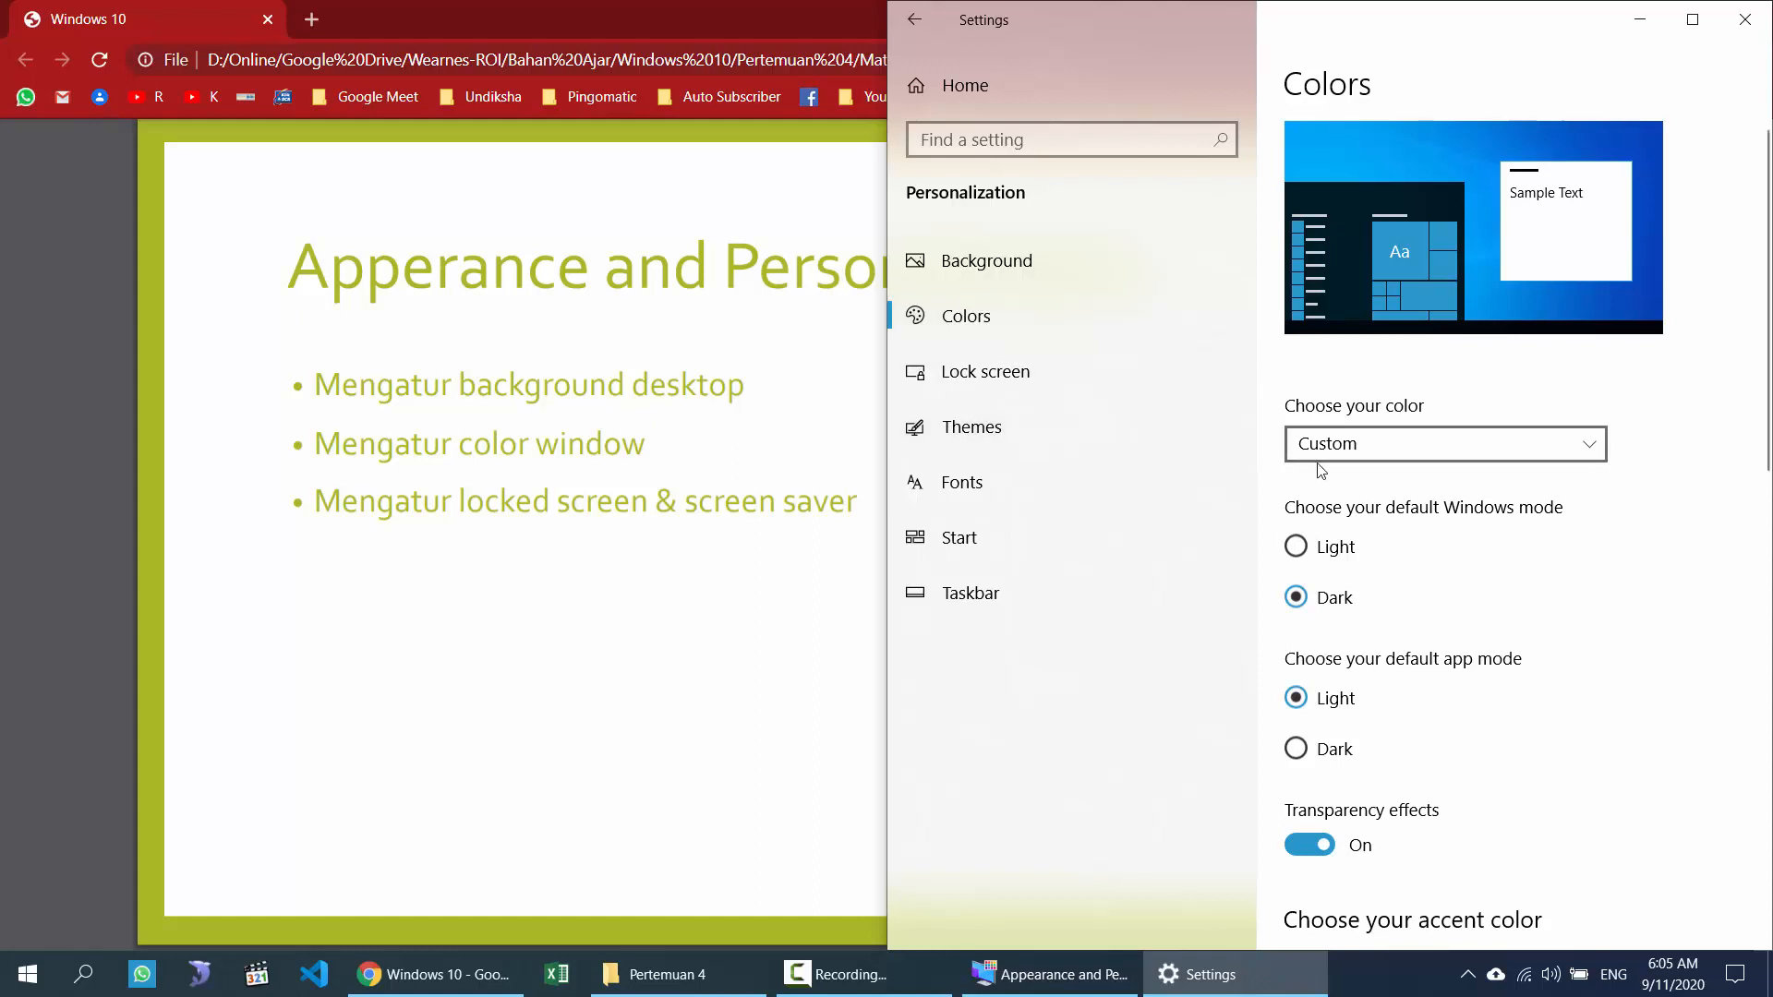
click(28, 974)
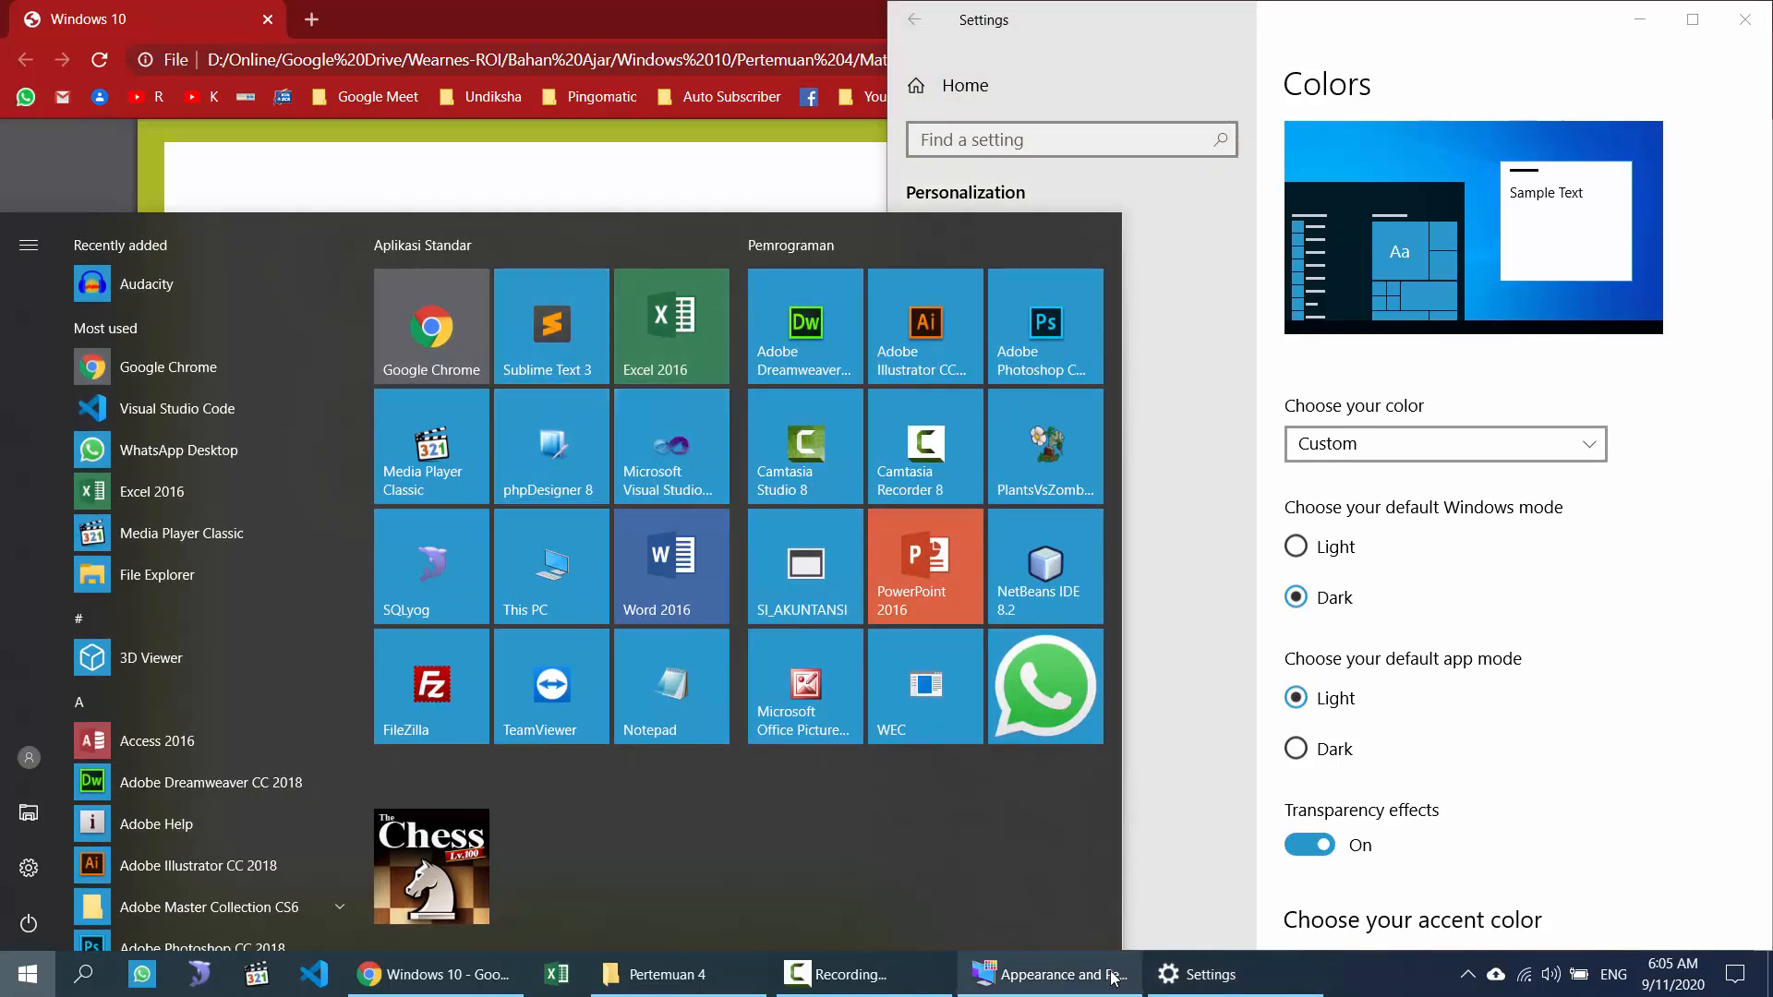
click(1210, 974)
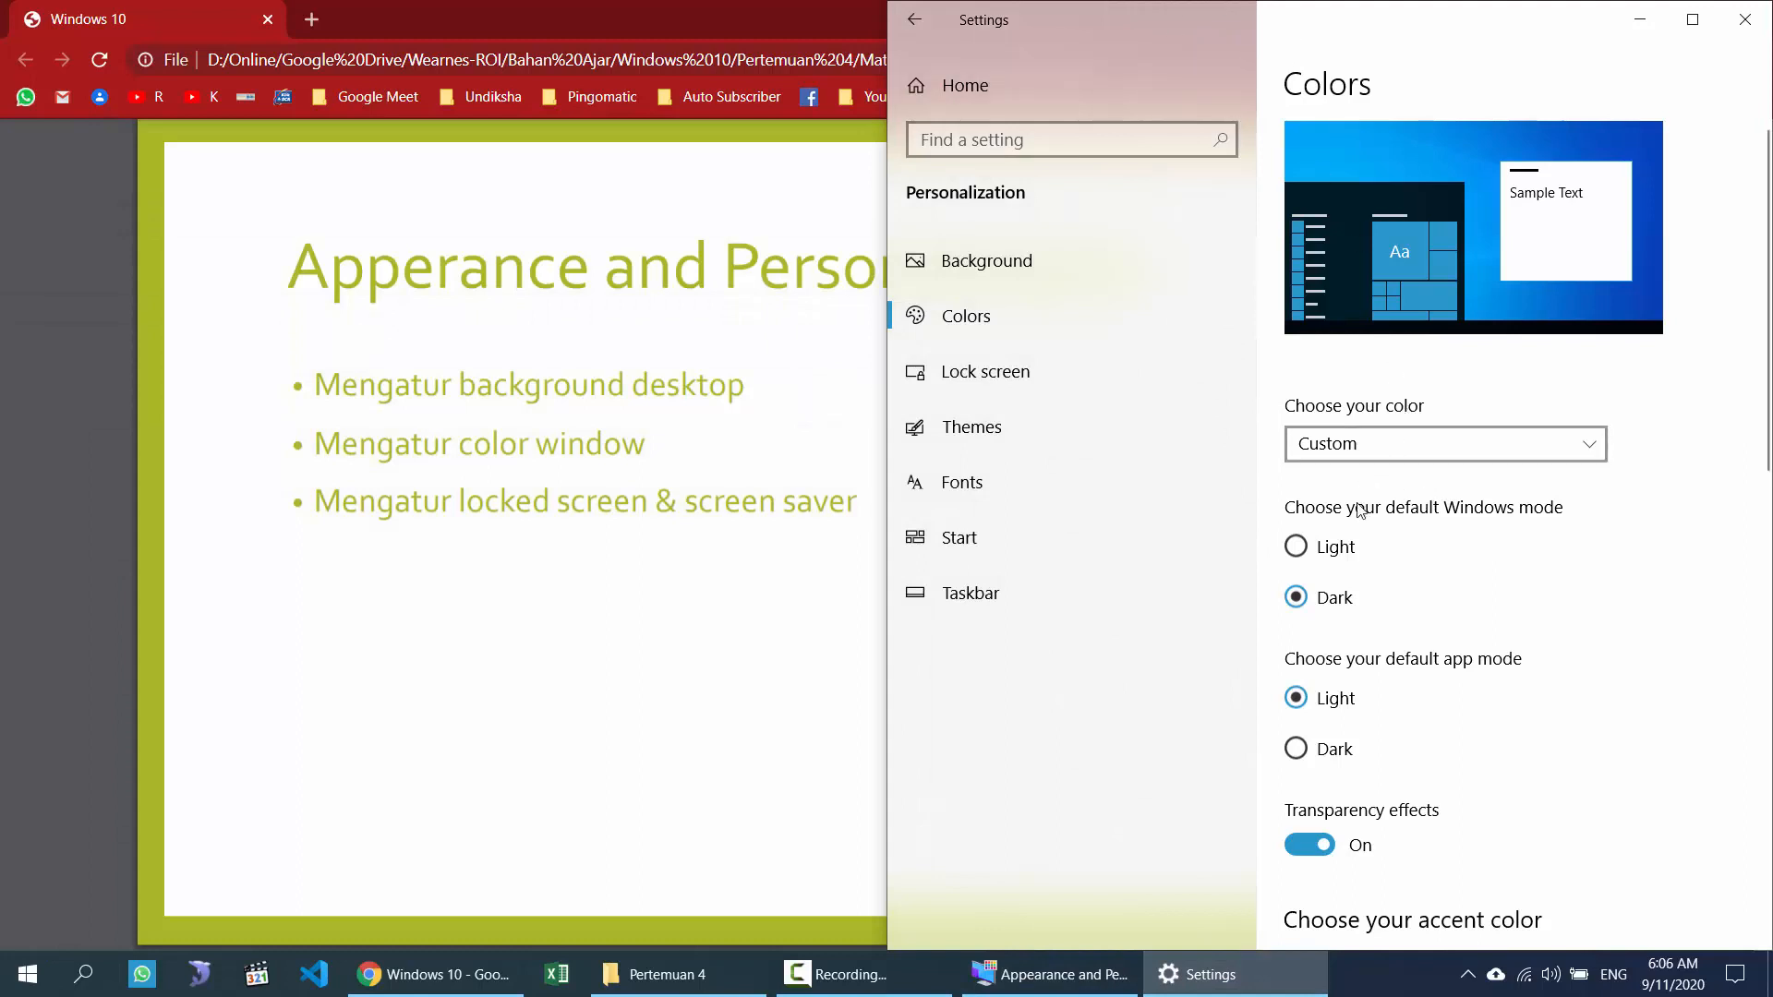
click(1387, 443)
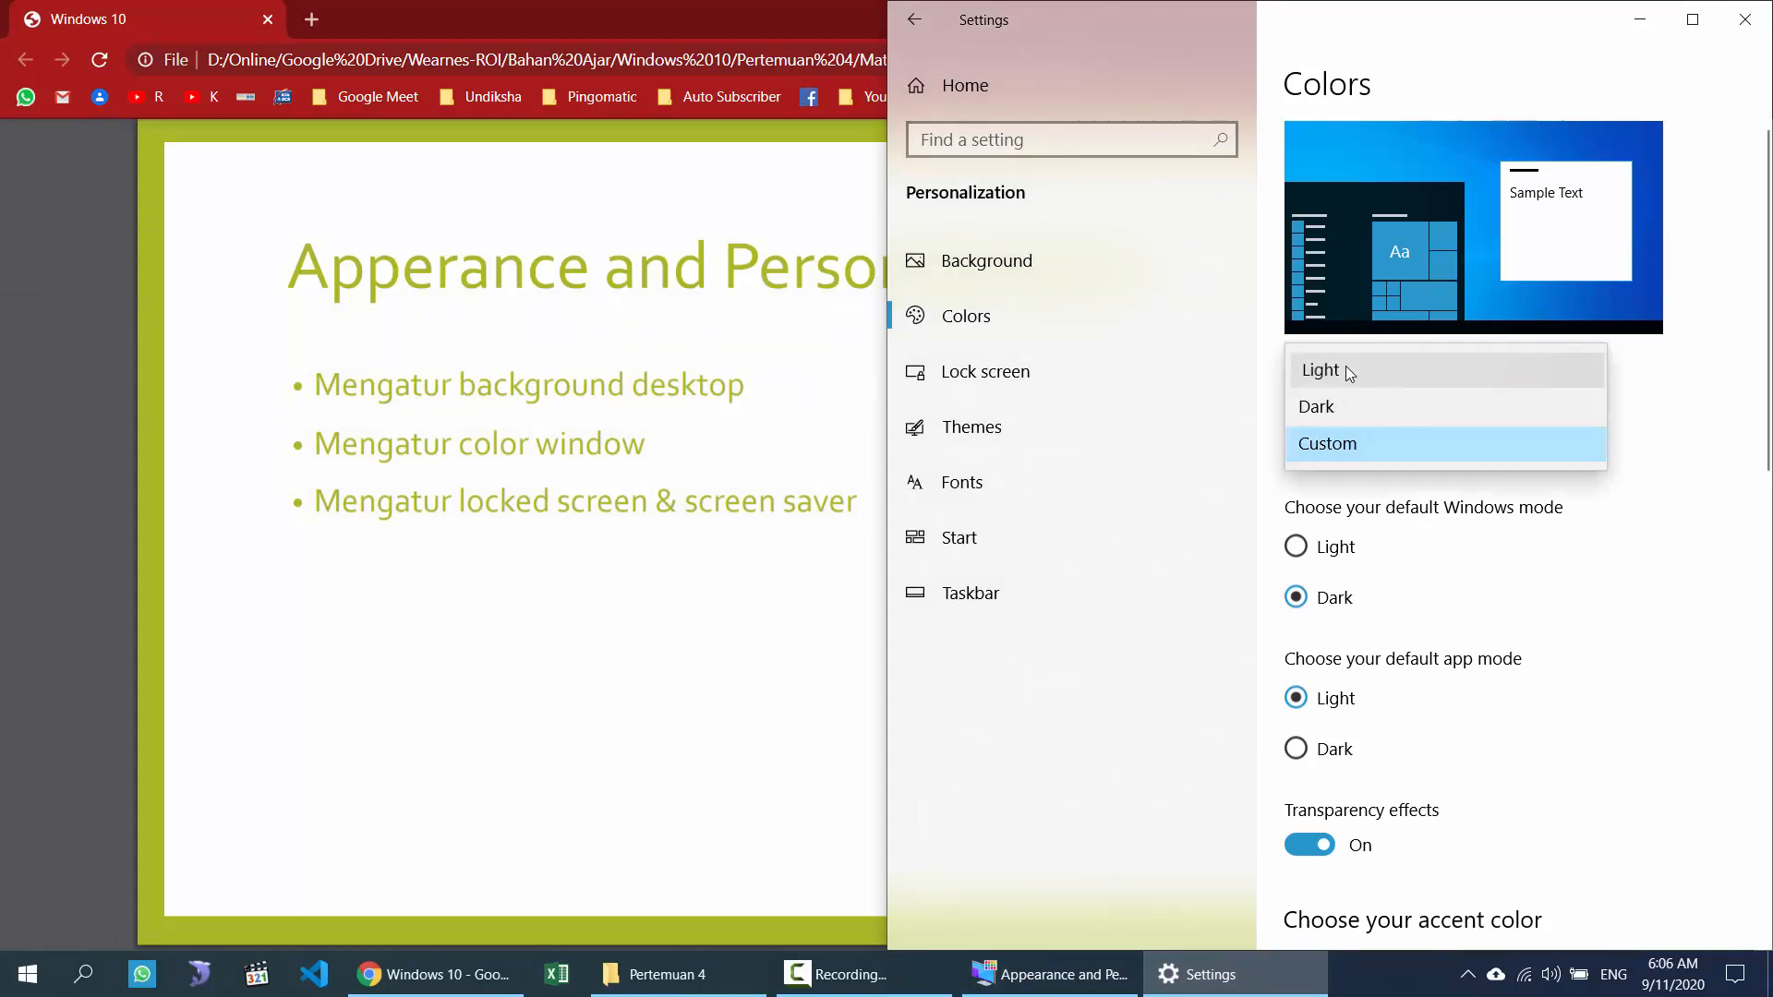
click(29, 975)
click(29, 976)
click(29, 975)
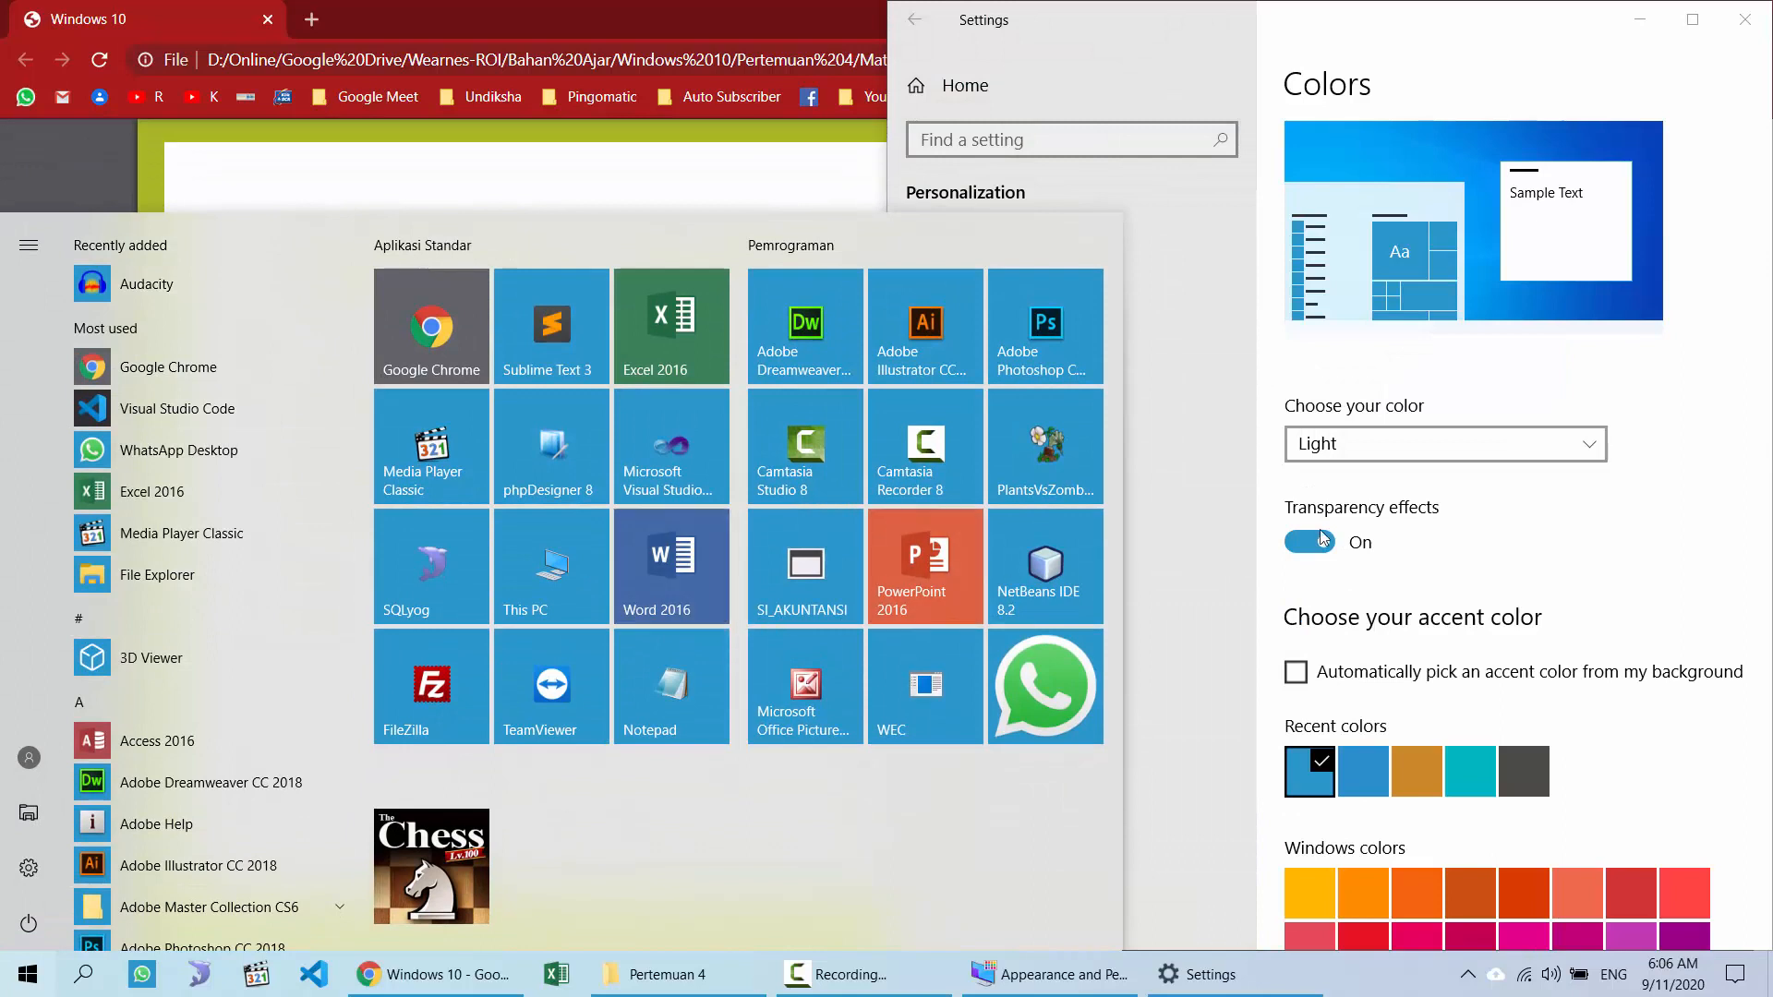
click(1369, 454)
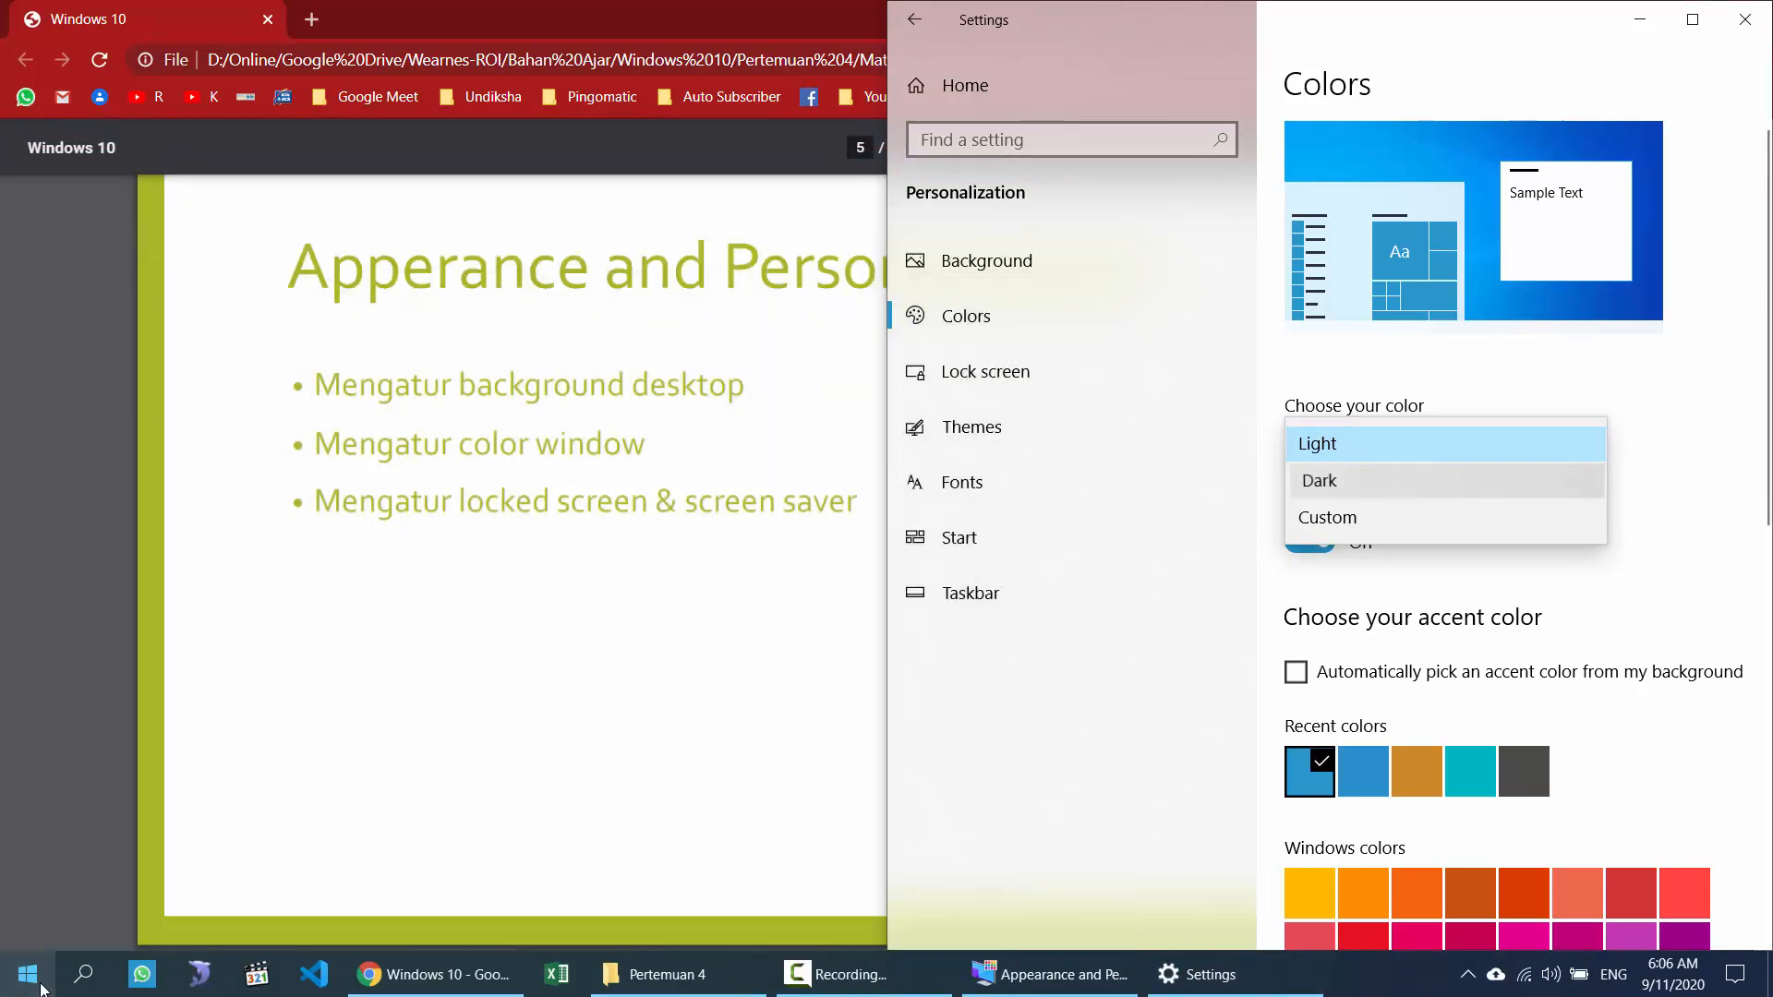
click(40, 990)
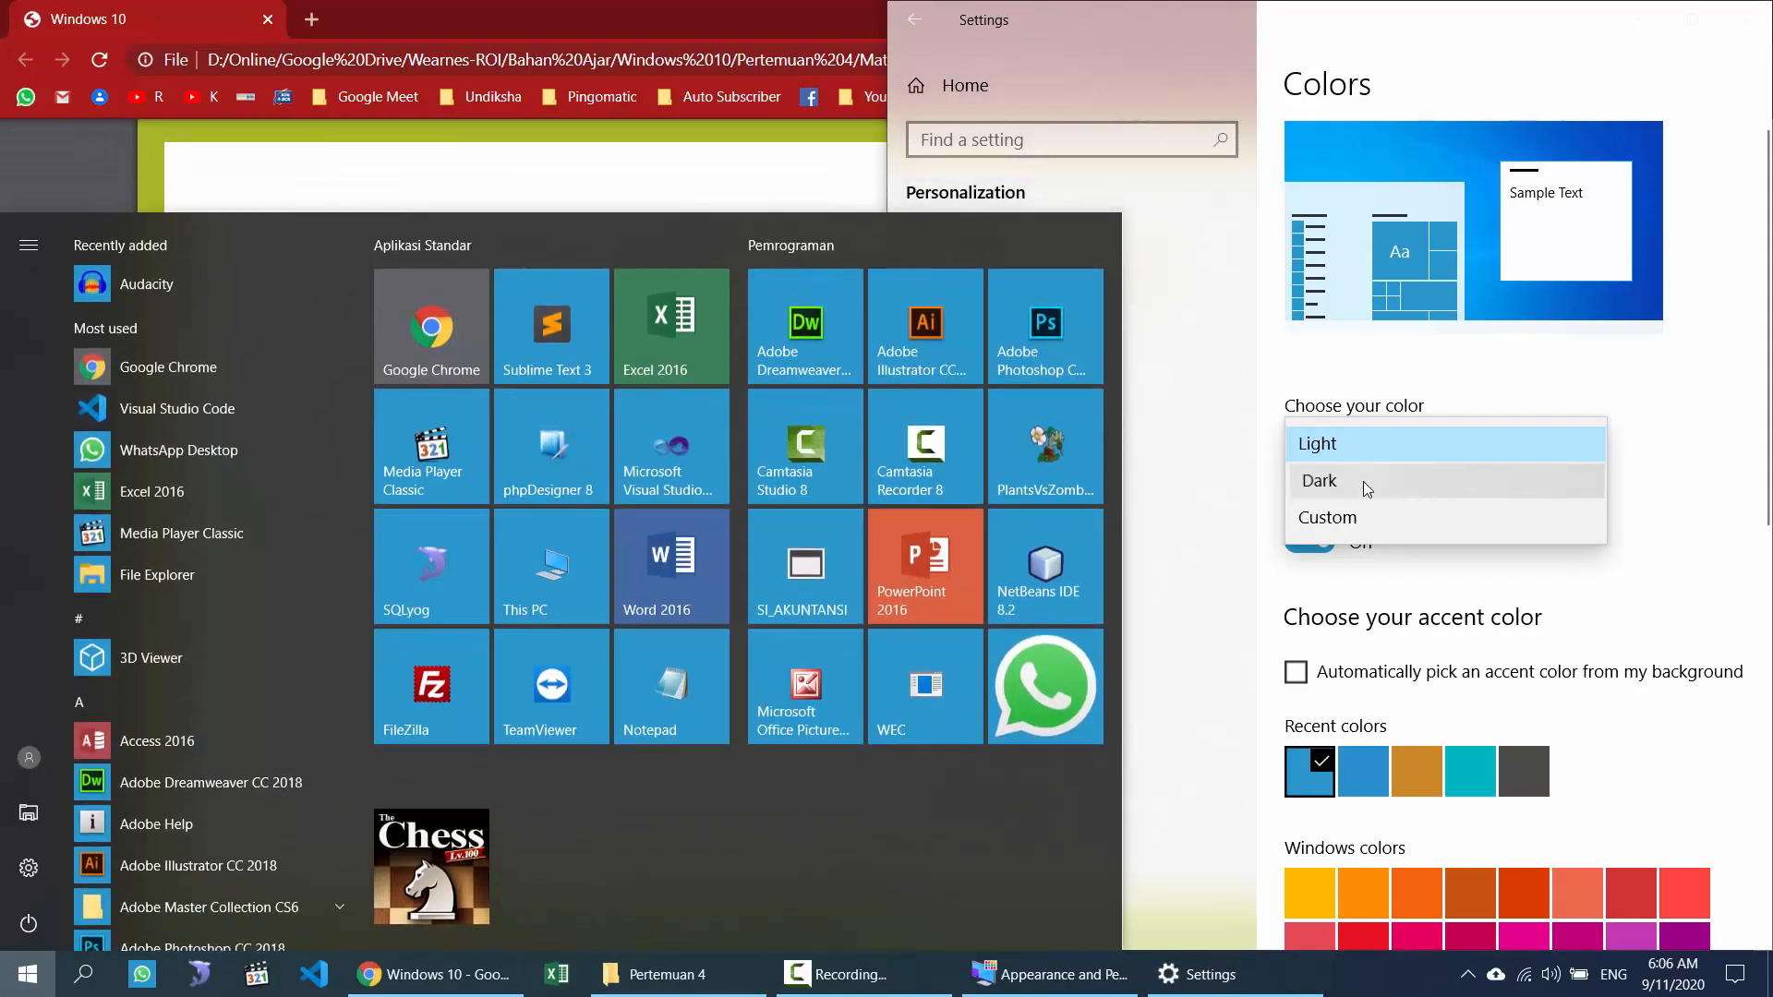
click(1365, 482)
click(1363, 481)
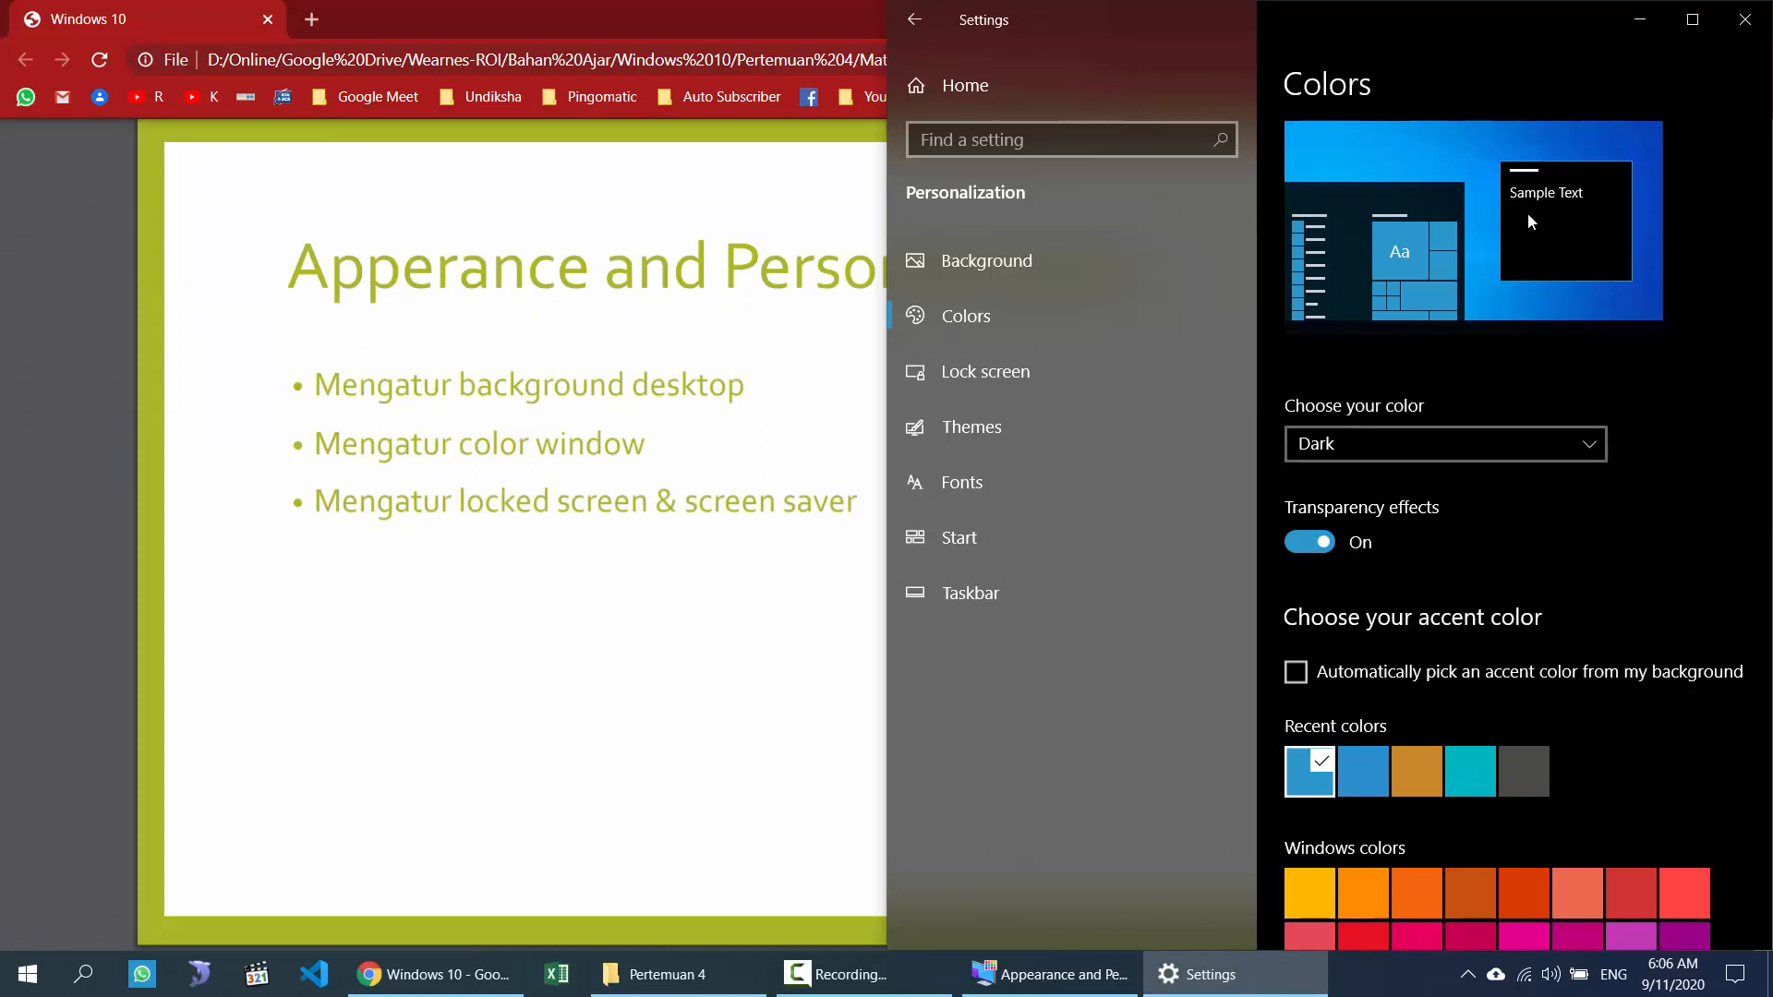
Step: Choose Custom colour with Dark Windows mode and Light app mode, checking the Start menu
click(1475, 449)
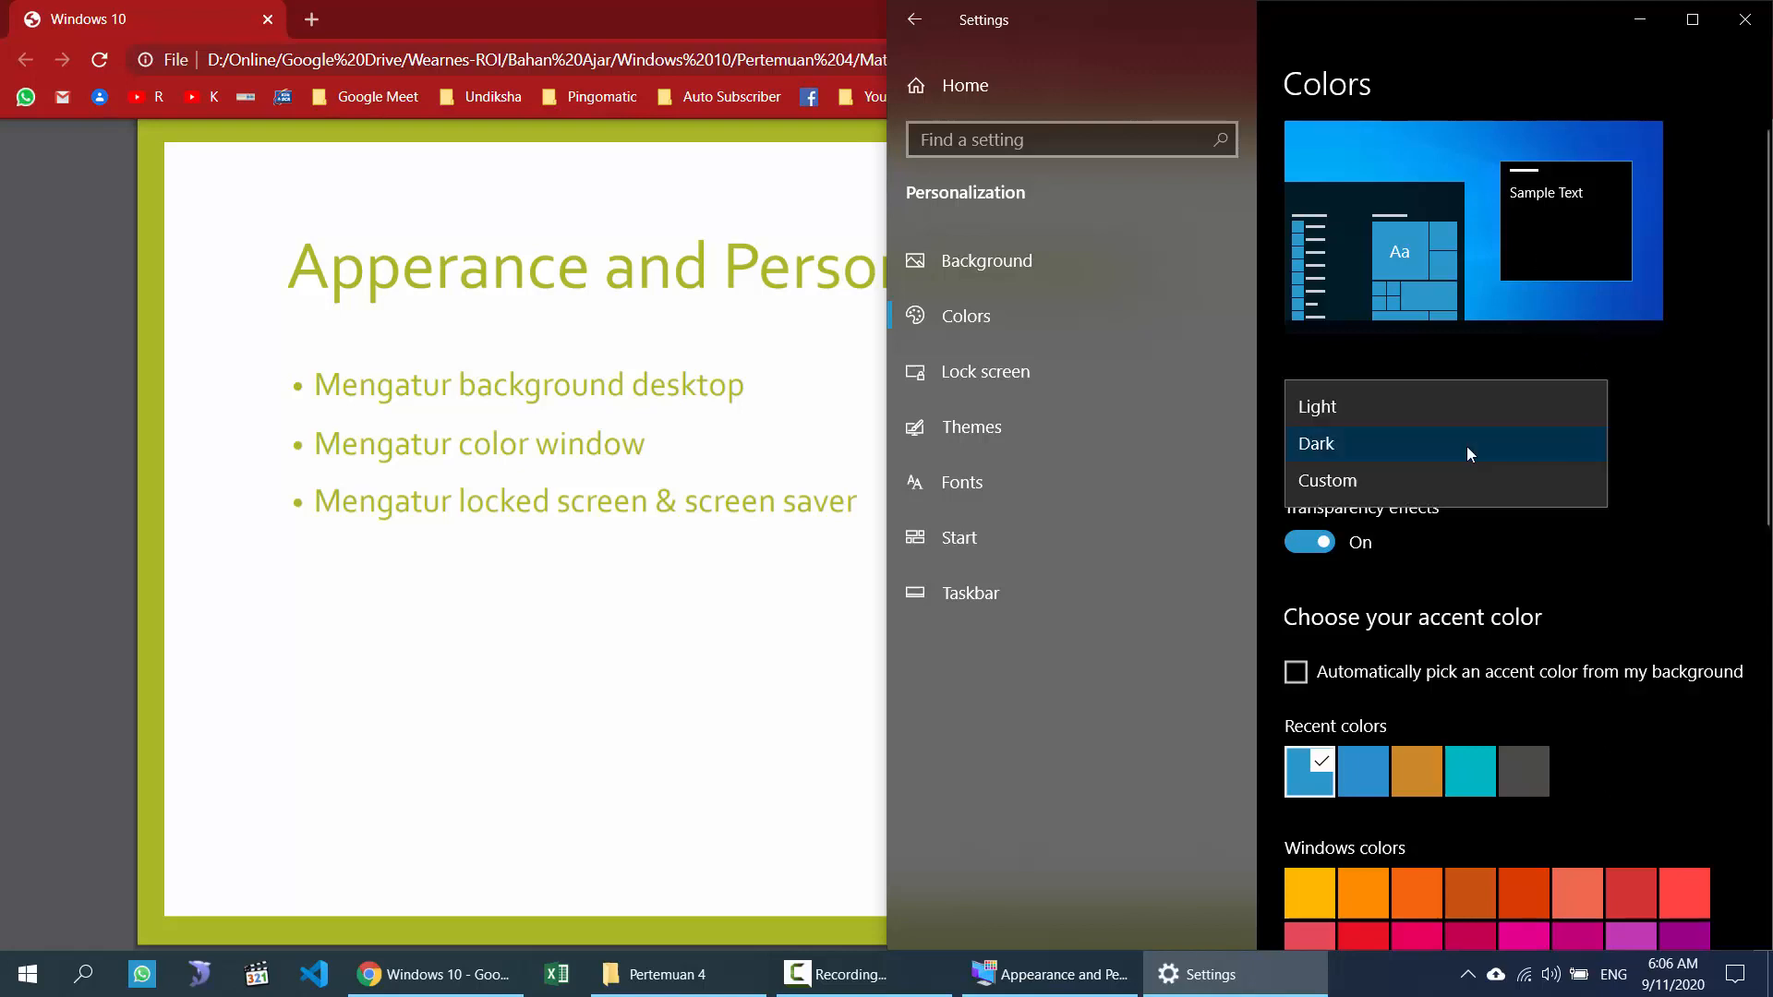
click(1385, 478)
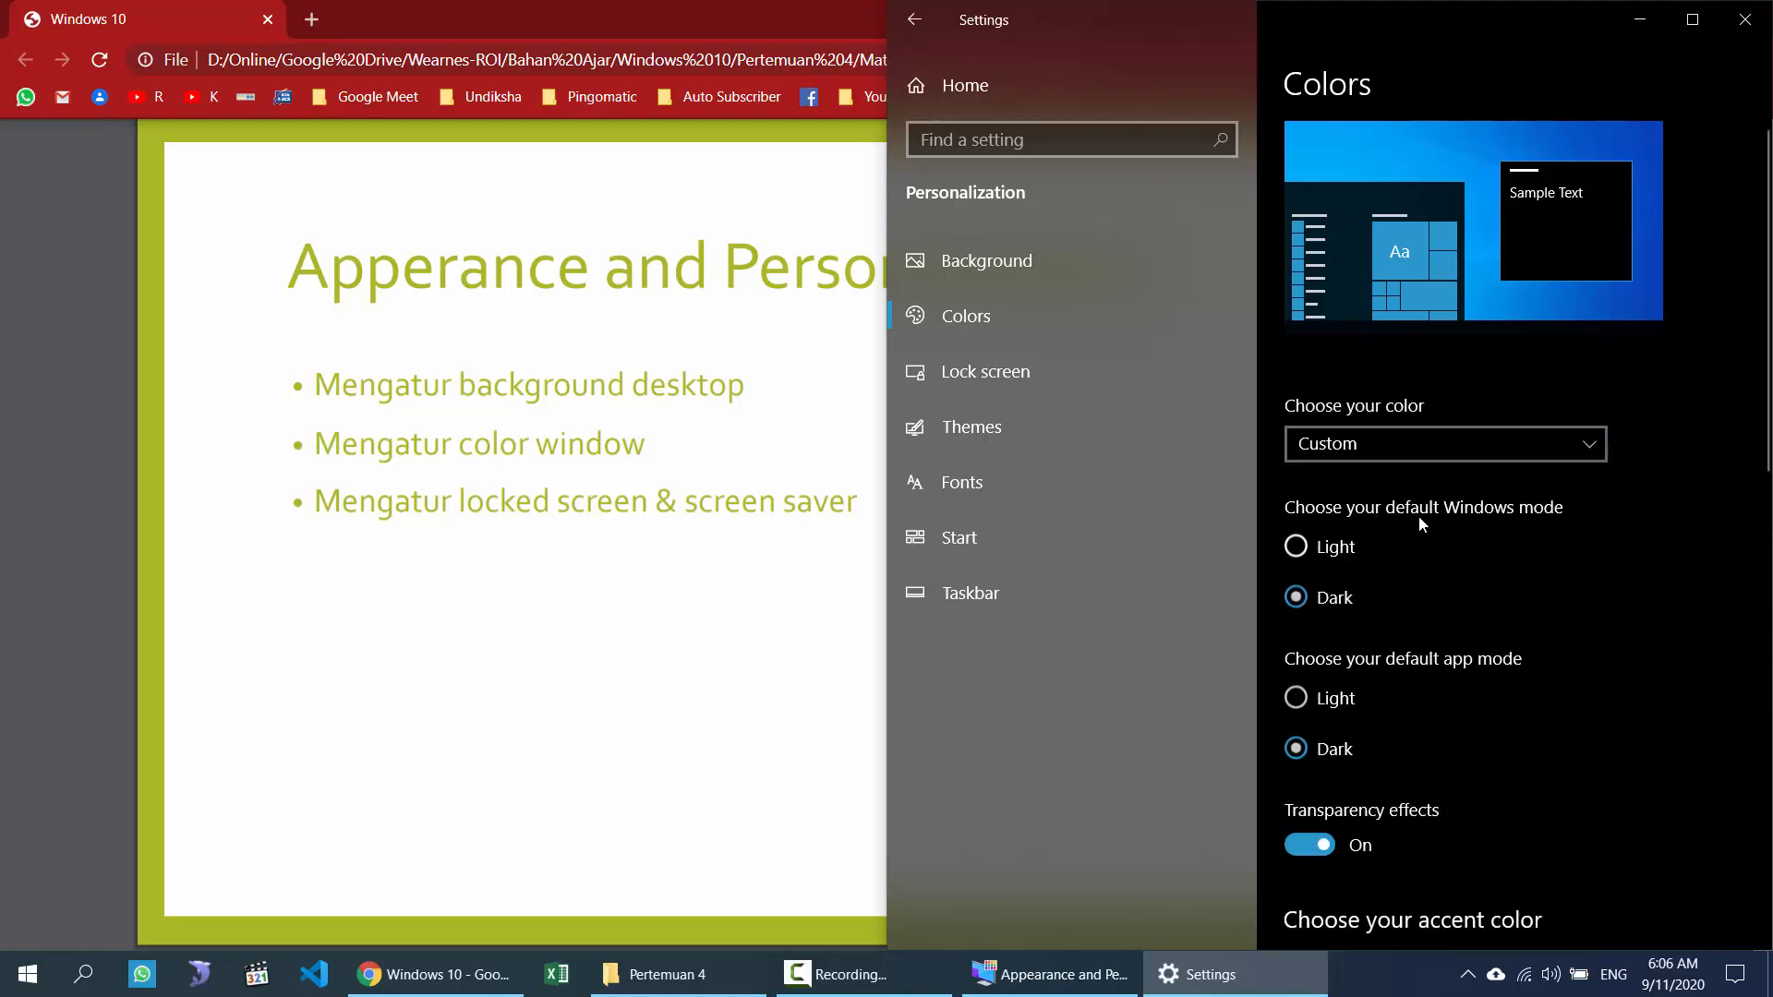
click(1331, 560)
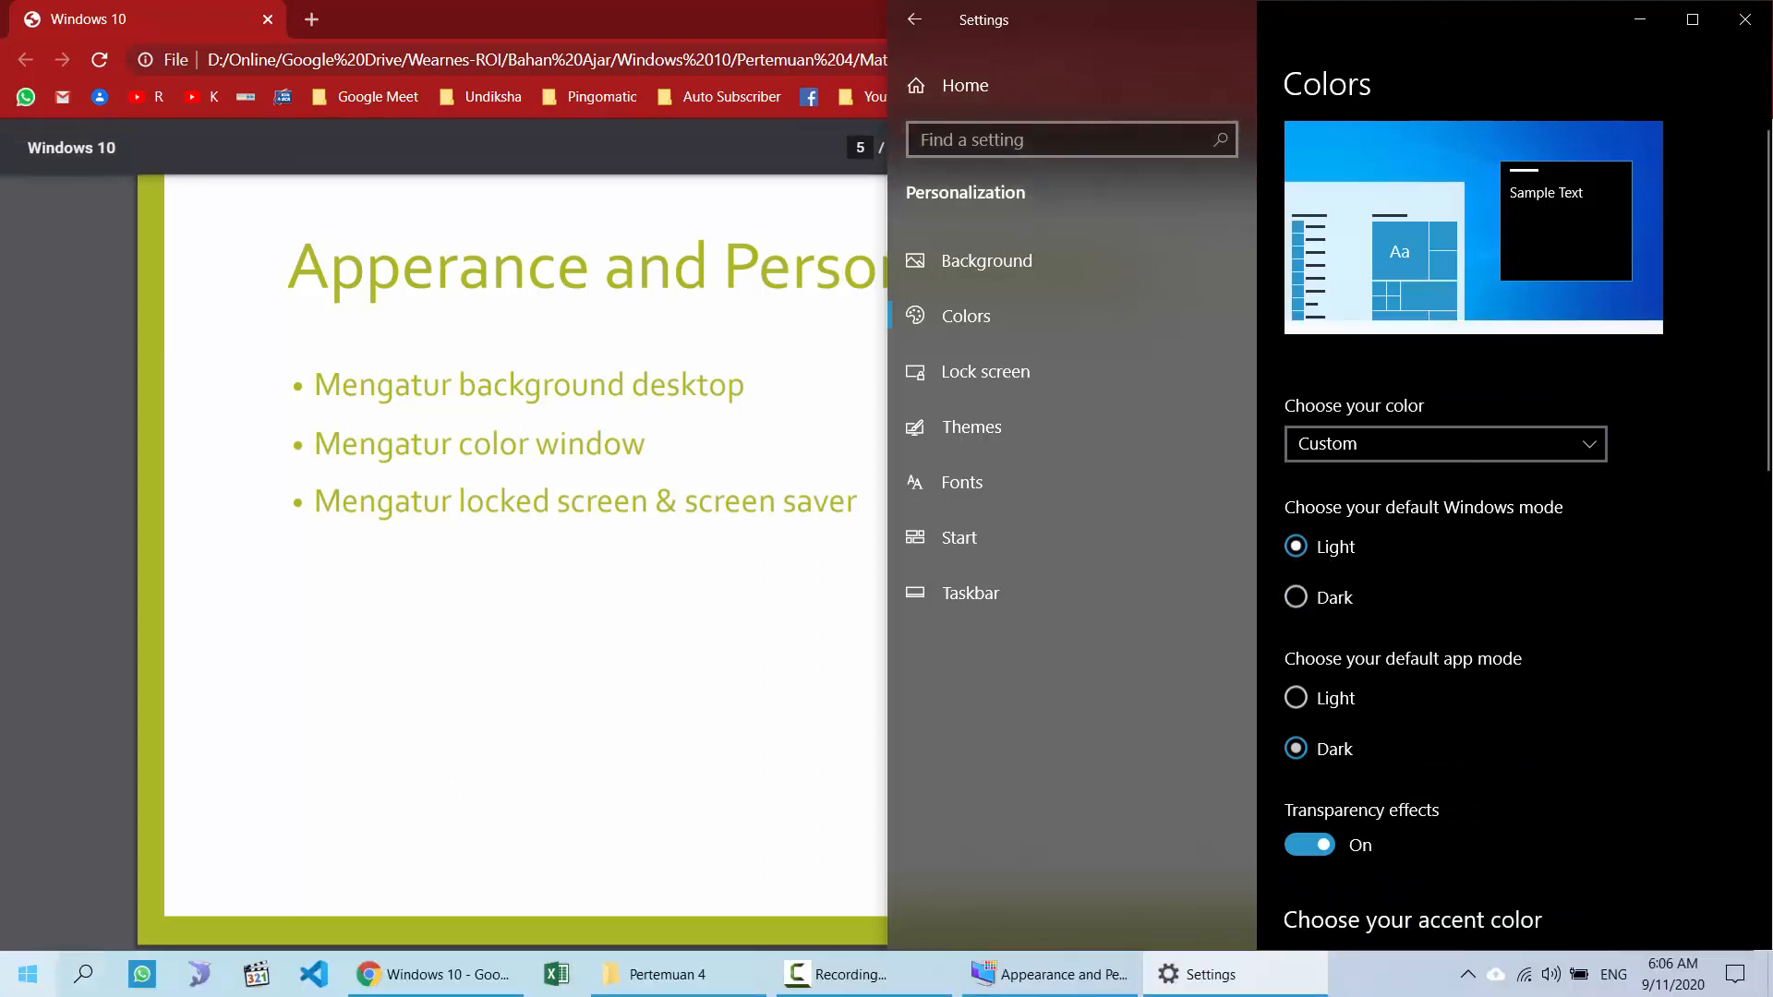
click(1320, 604)
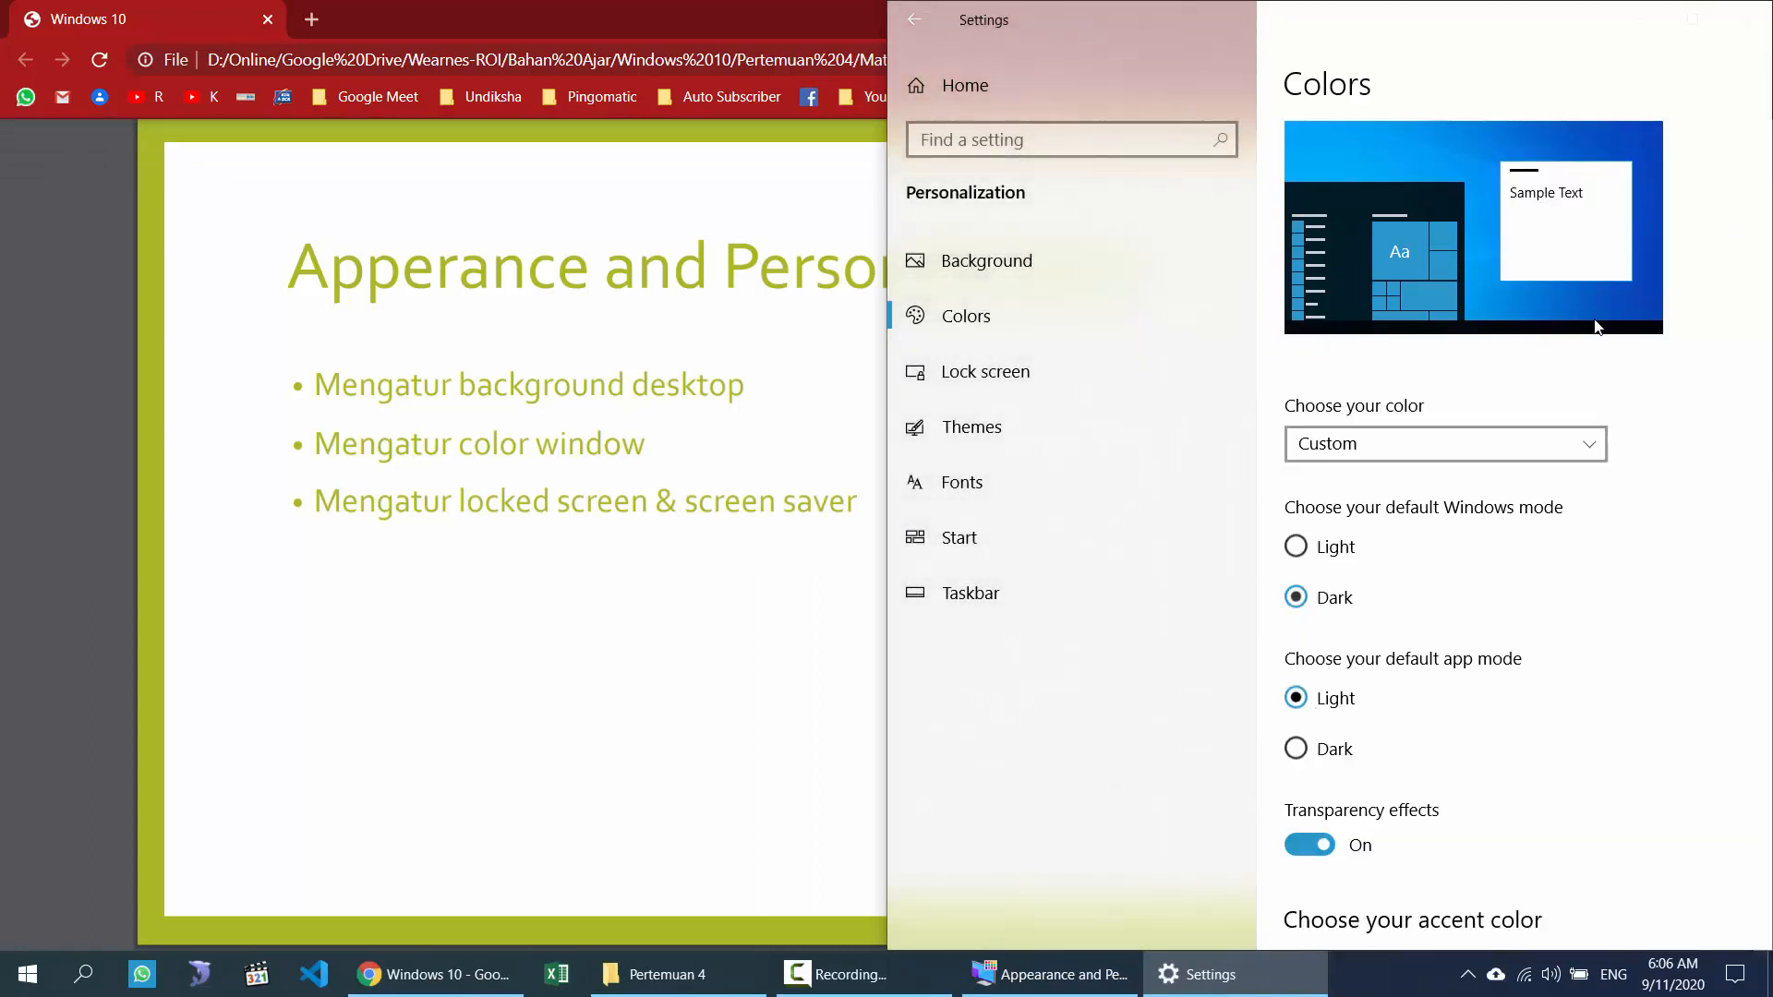
click(39, 988)
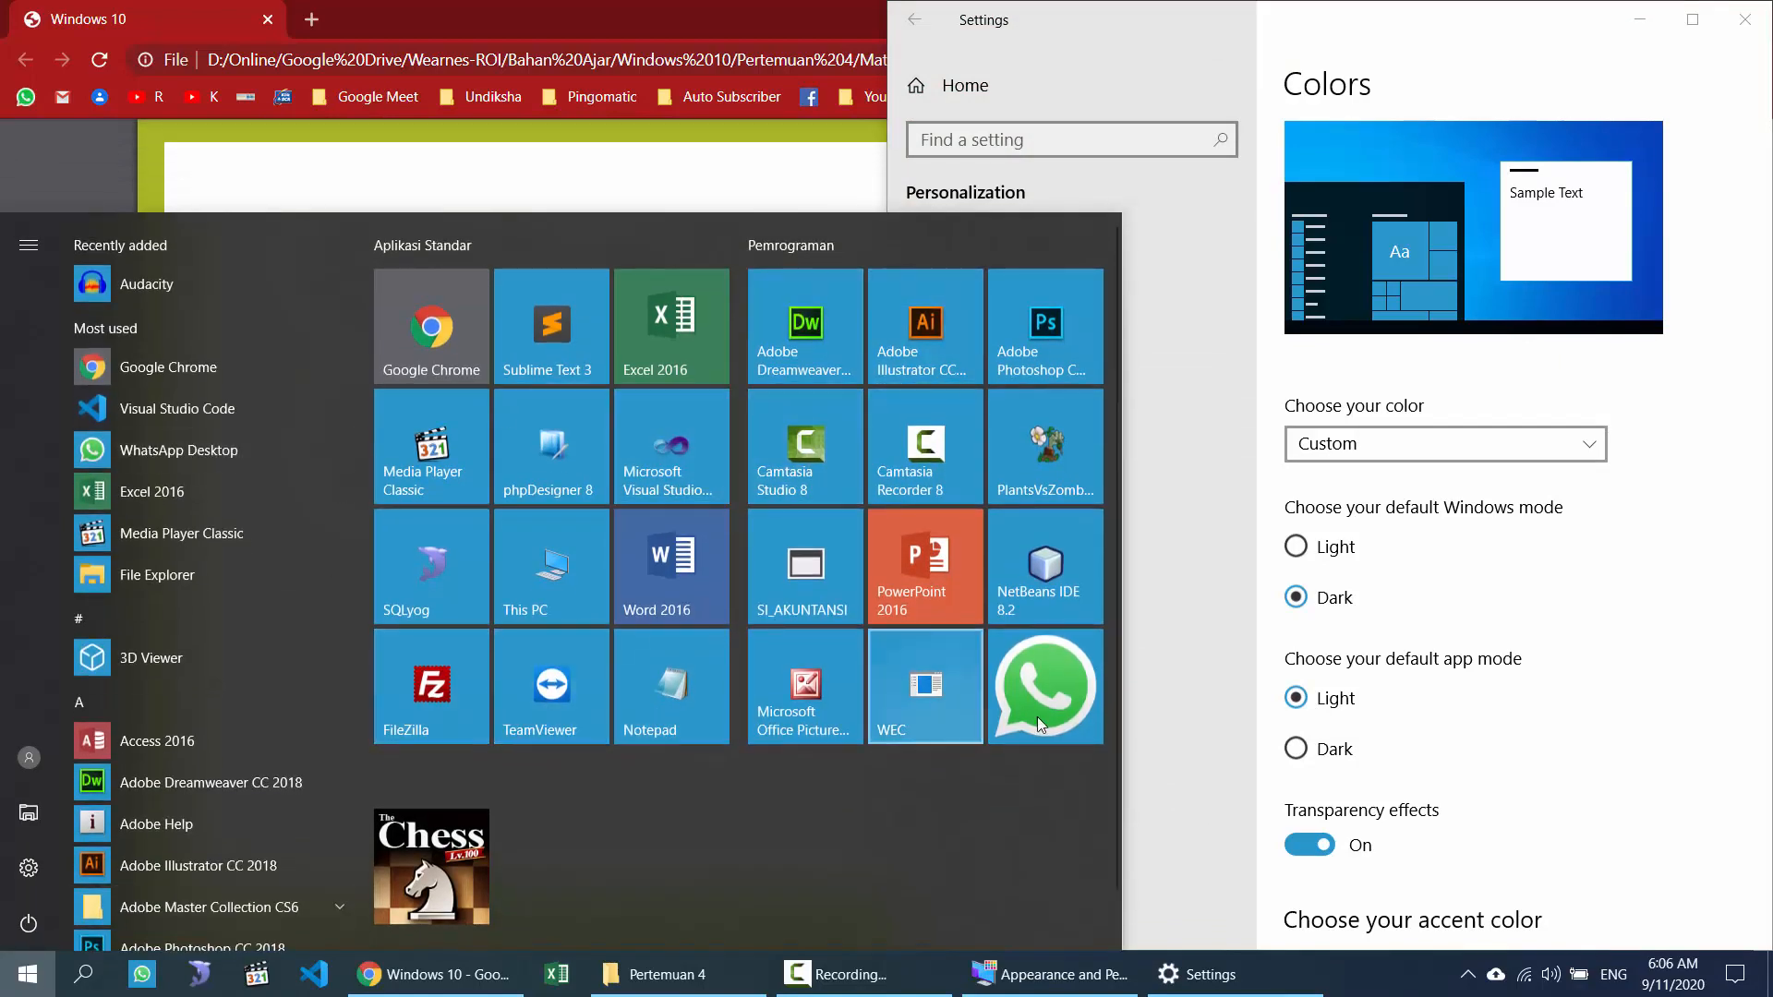
click(1644, 574)
scroll(1634, 578, down, 8)
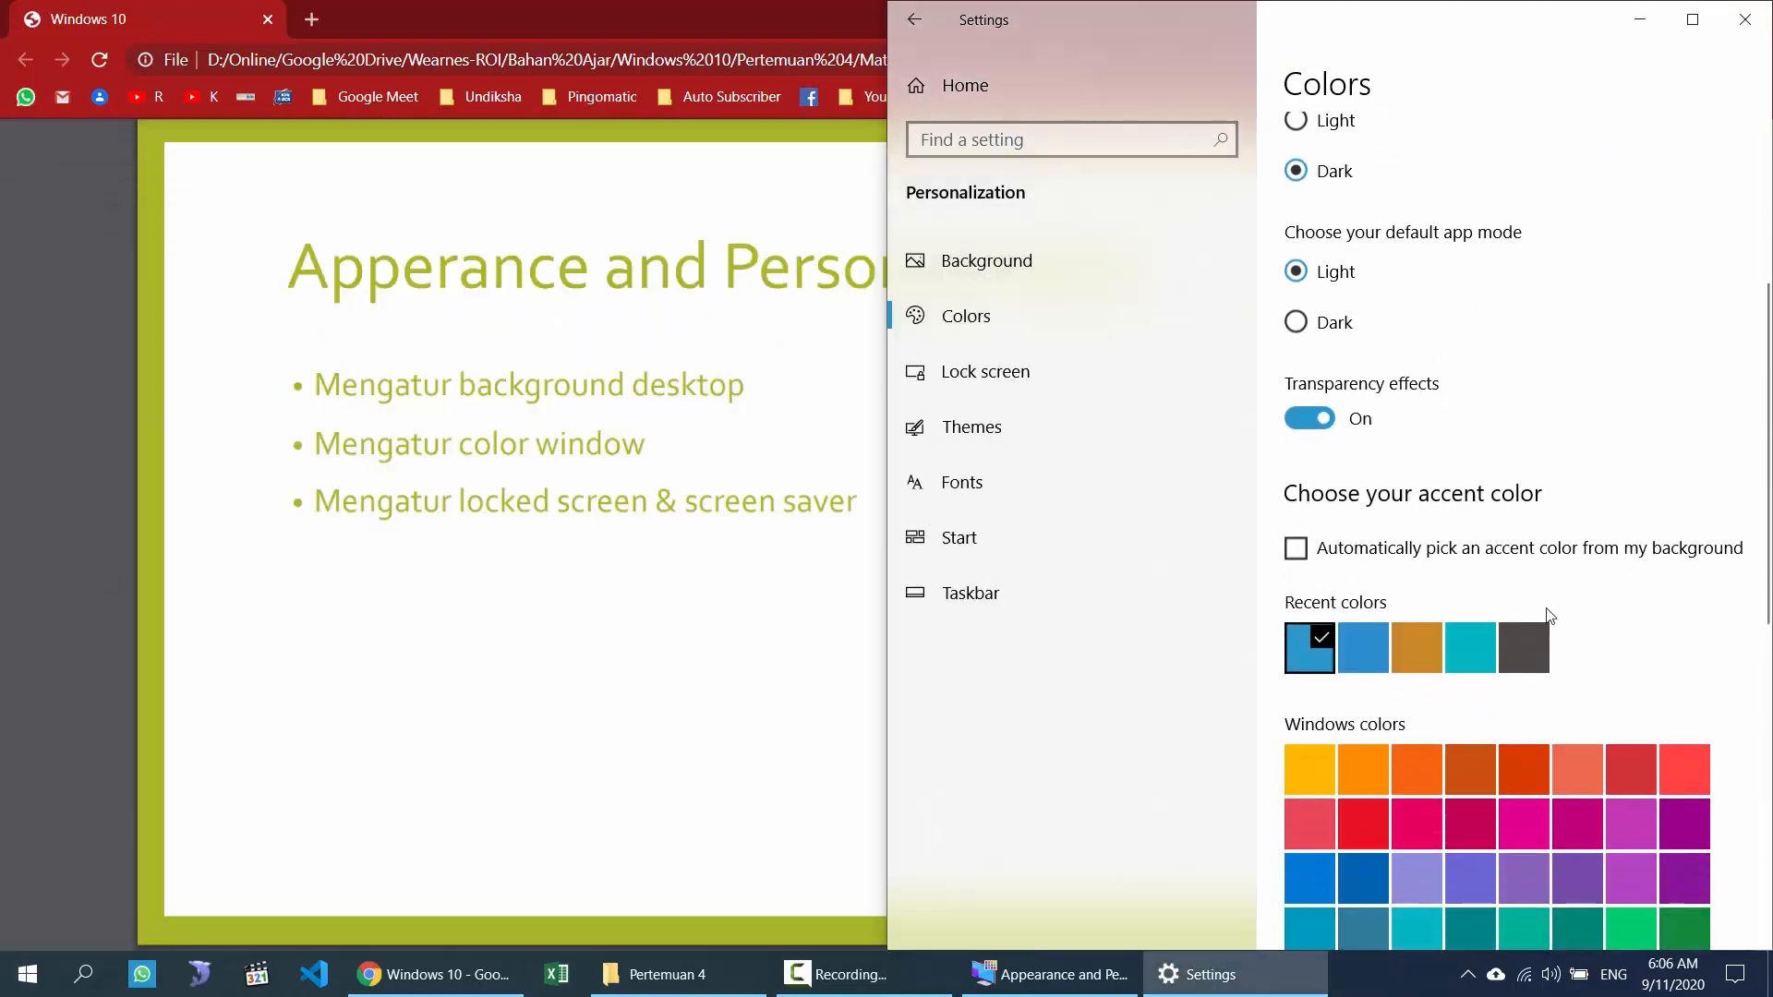
scroll(1524, 702, down, 5)
scroll(1514, 715, up, 8)
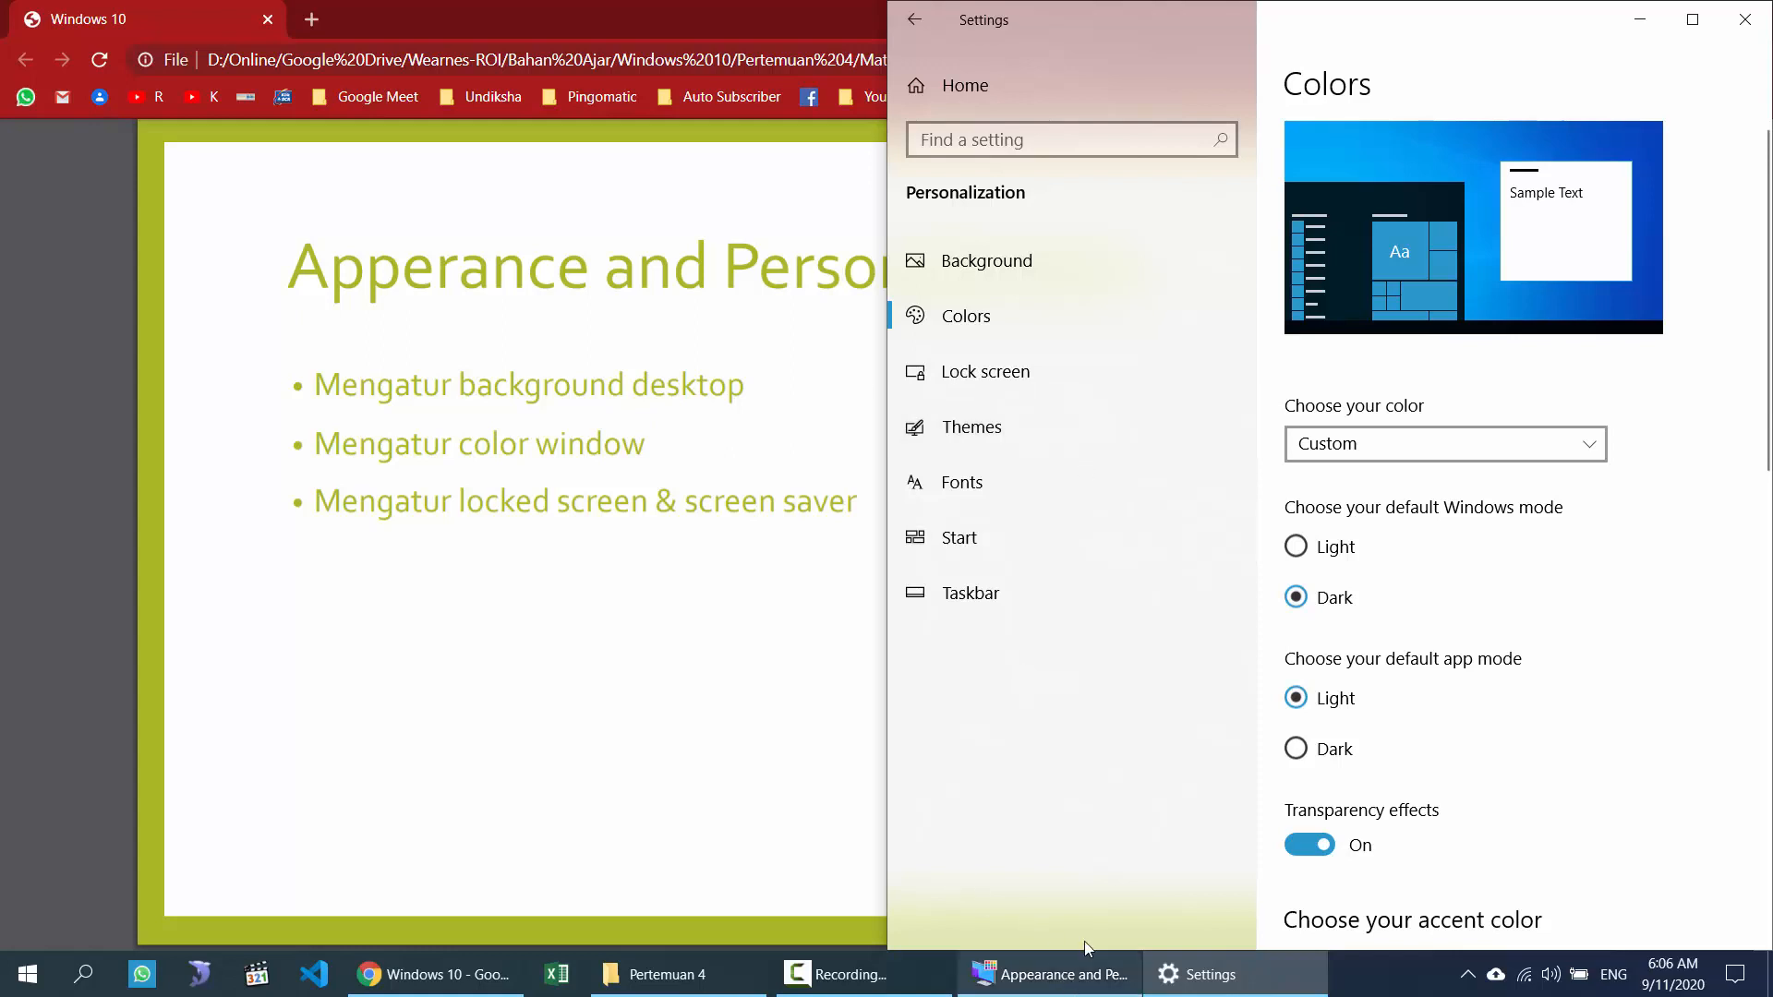
Step: On the Lock screen page, bring up Screen Saver Settings and reposition its dialog
click(995, 371)
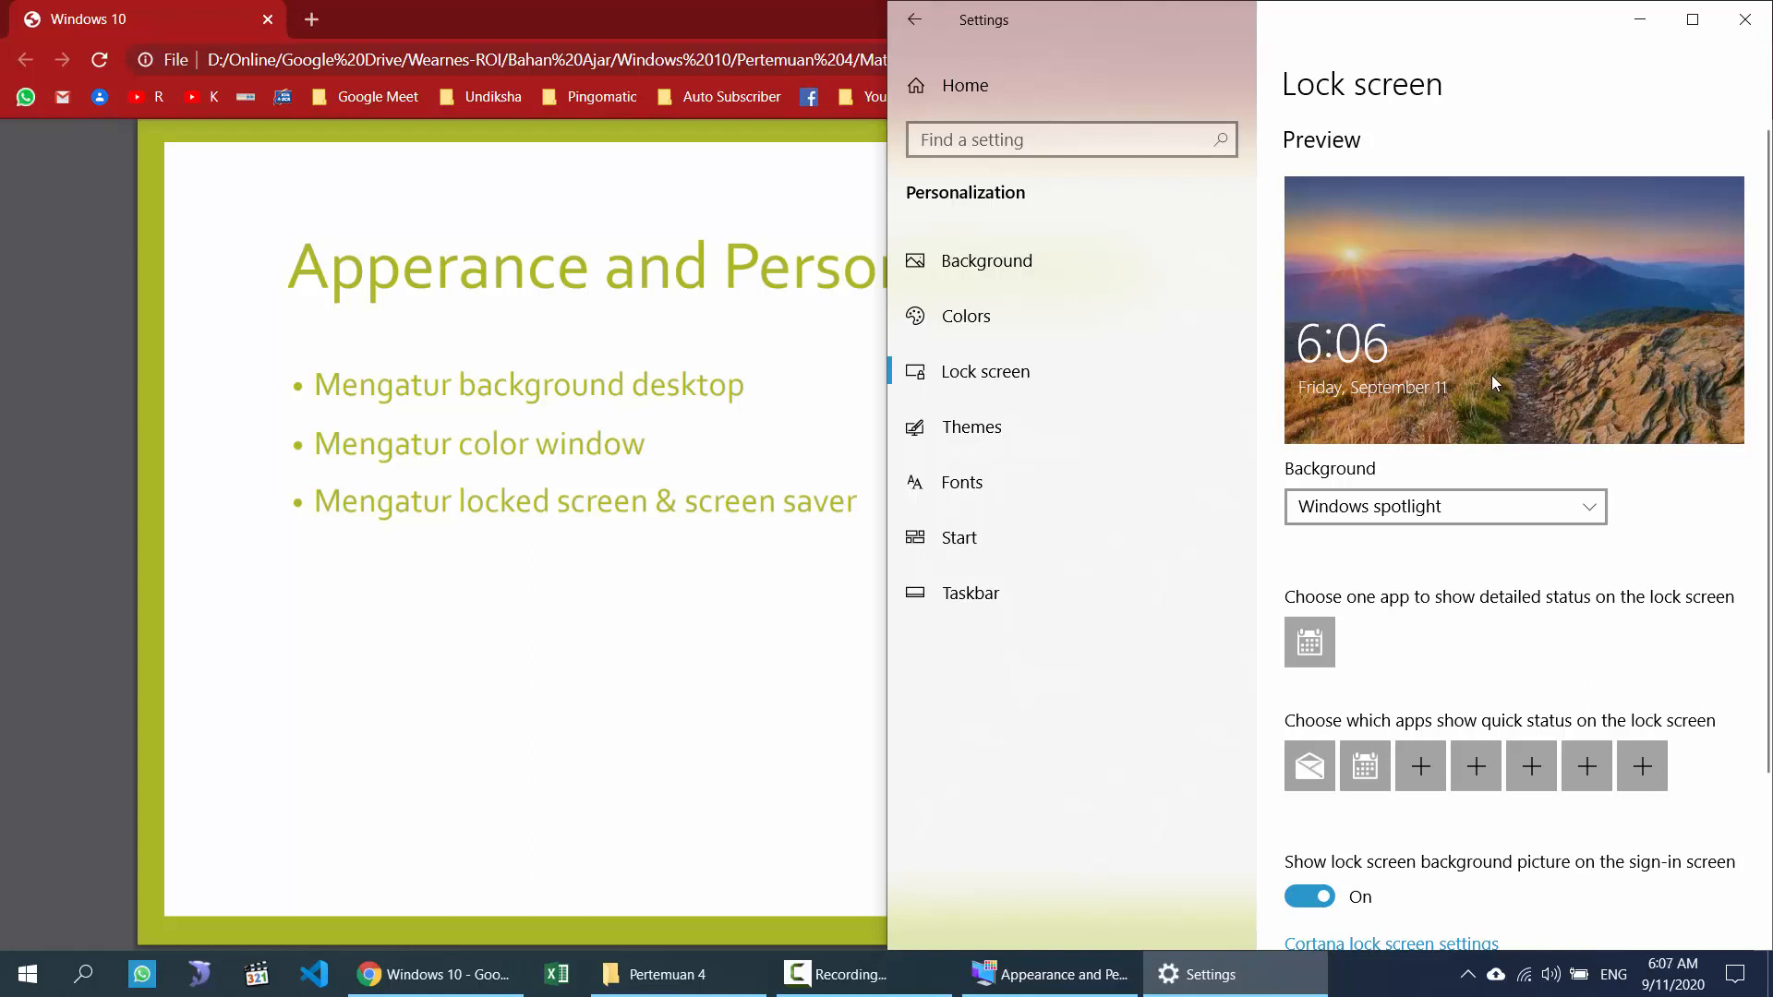
scroll(1421, 543, down, 2)
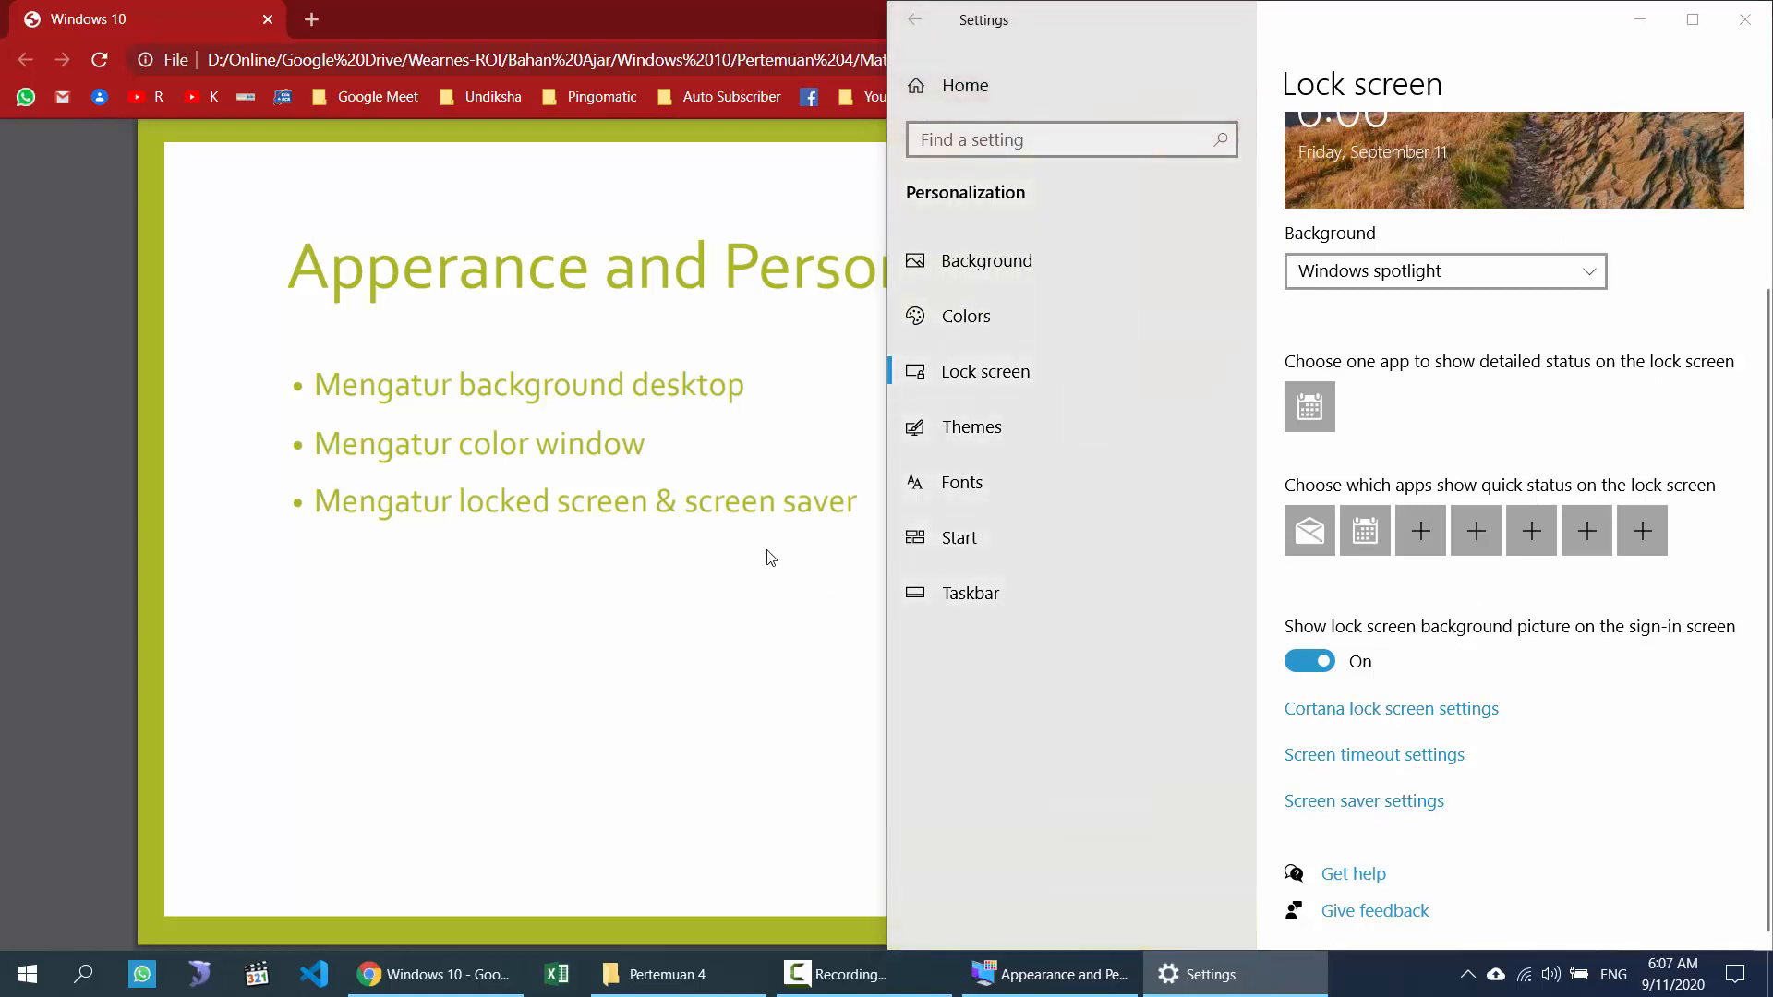
drag(420, 196, 441, 164)
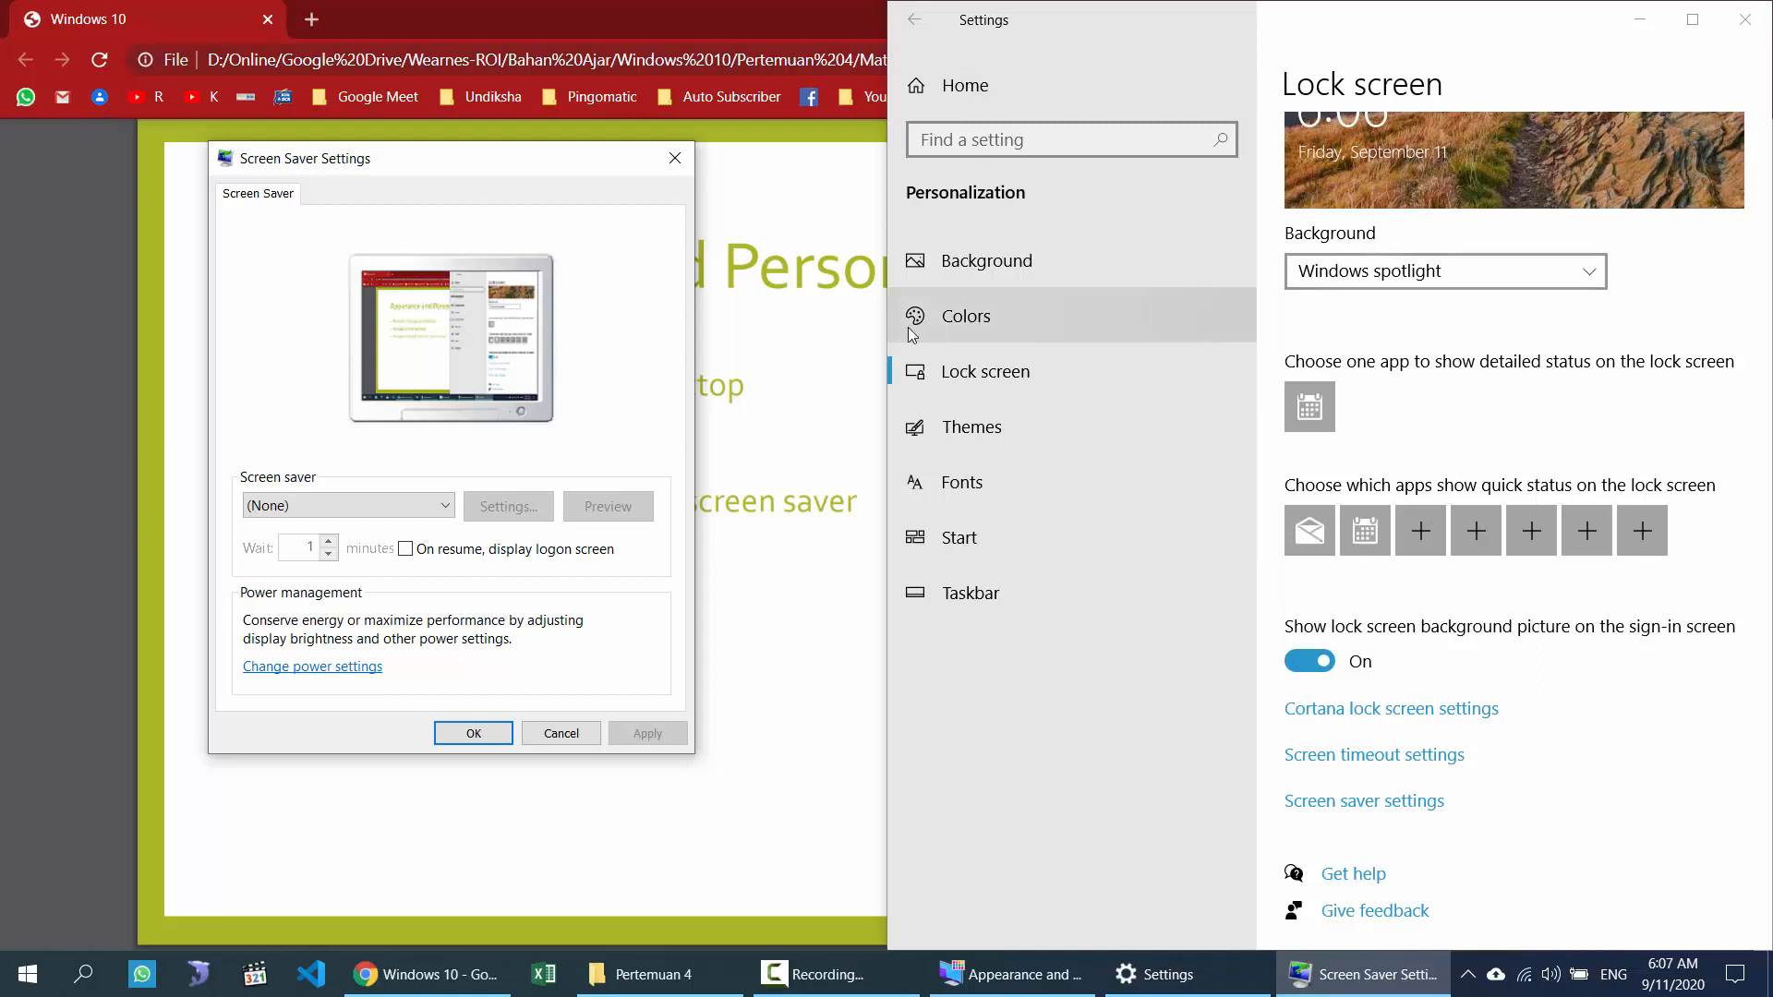
Step: Try the Bubbles screen saver, then settle on 3D Text with a 1-minute wait
click(392, 512)
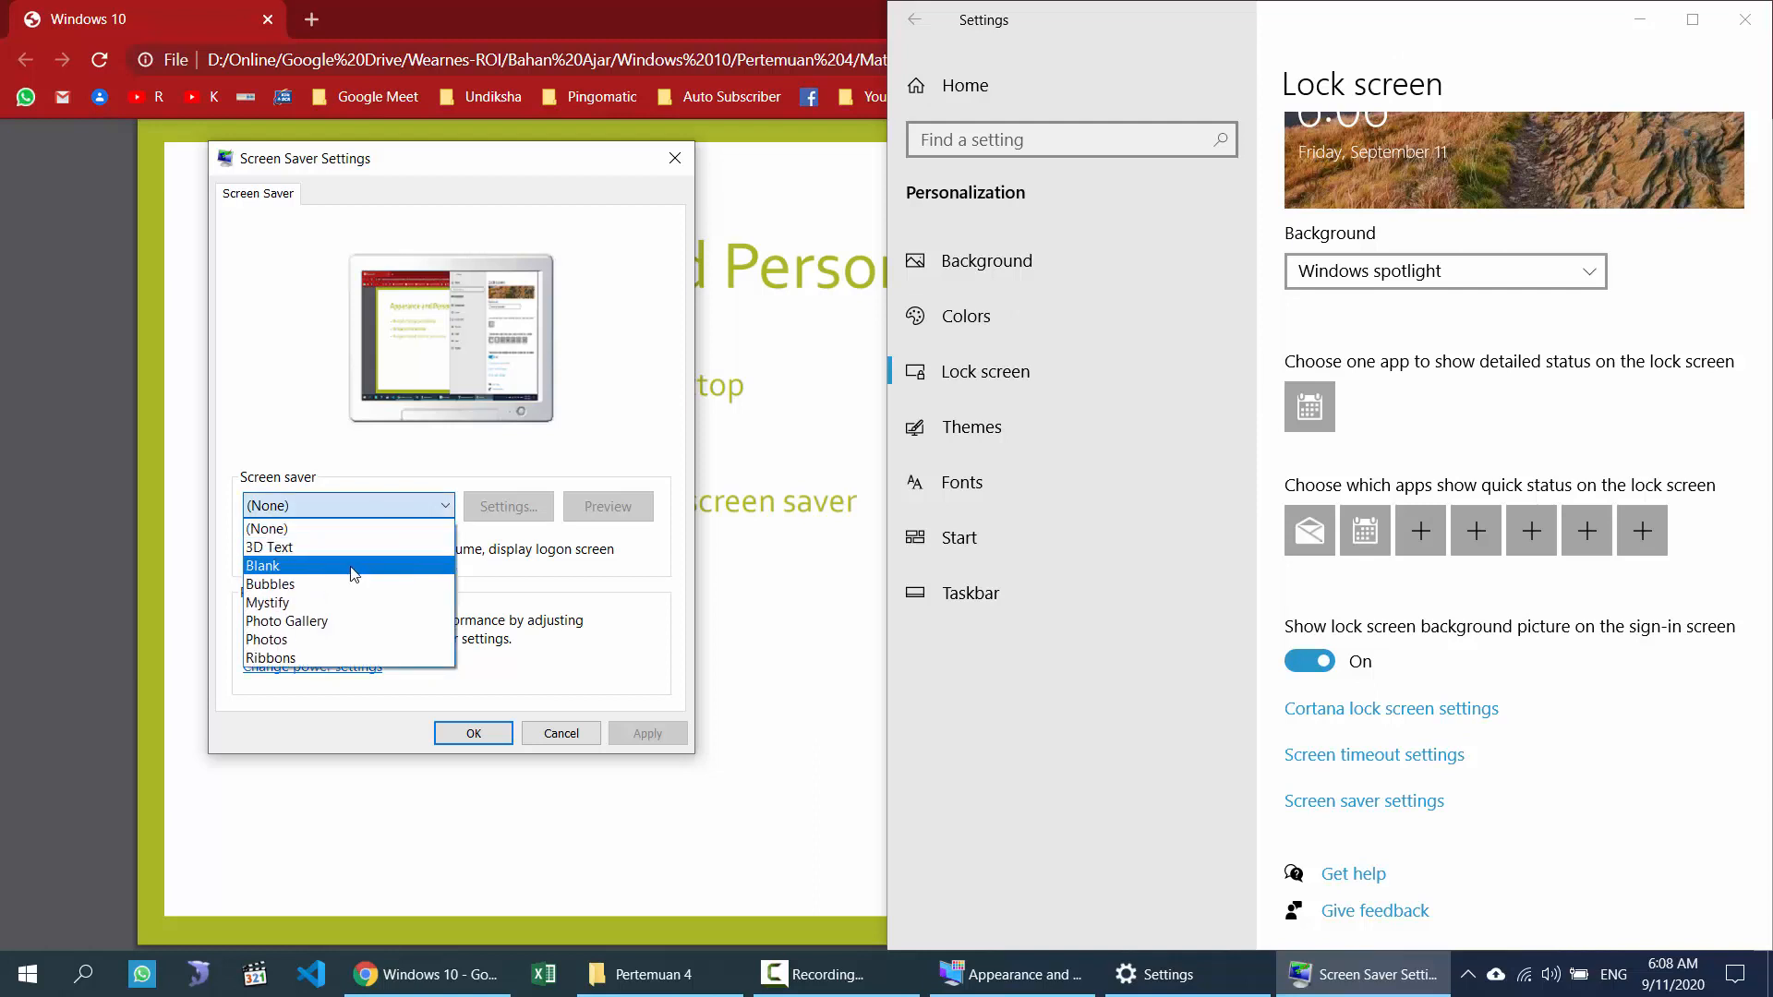
click(379, 584)
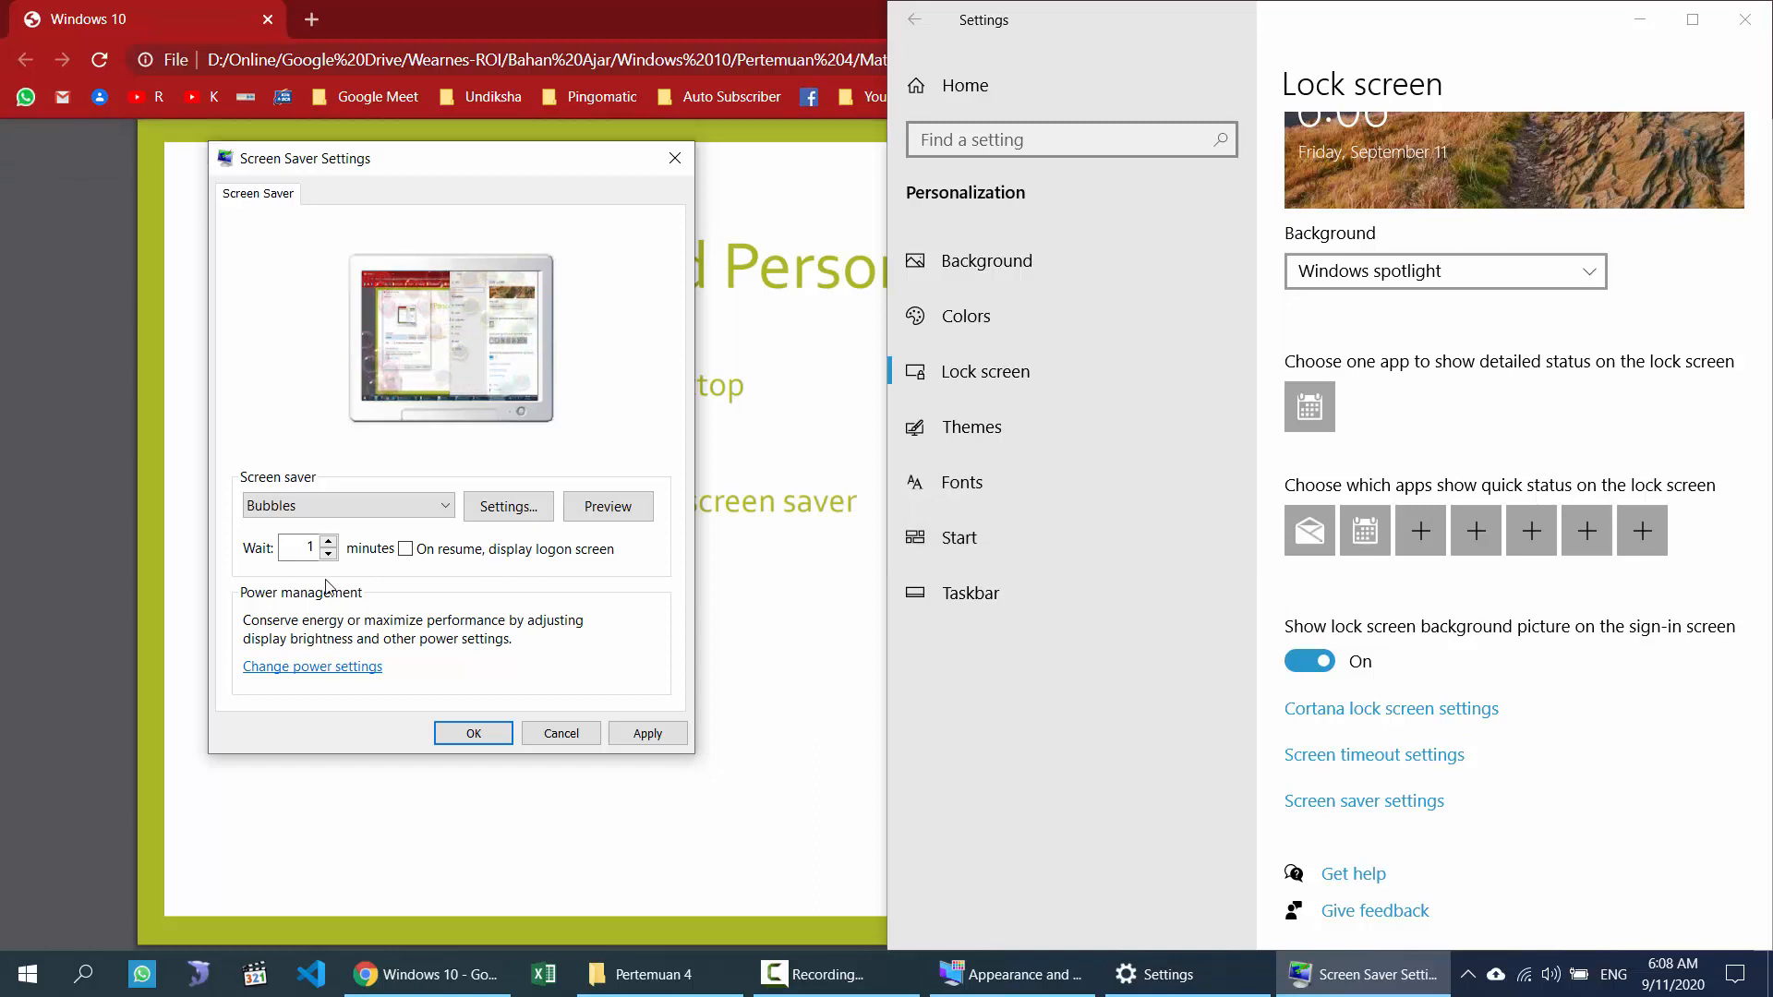
drag(316, 548, 277, 551)
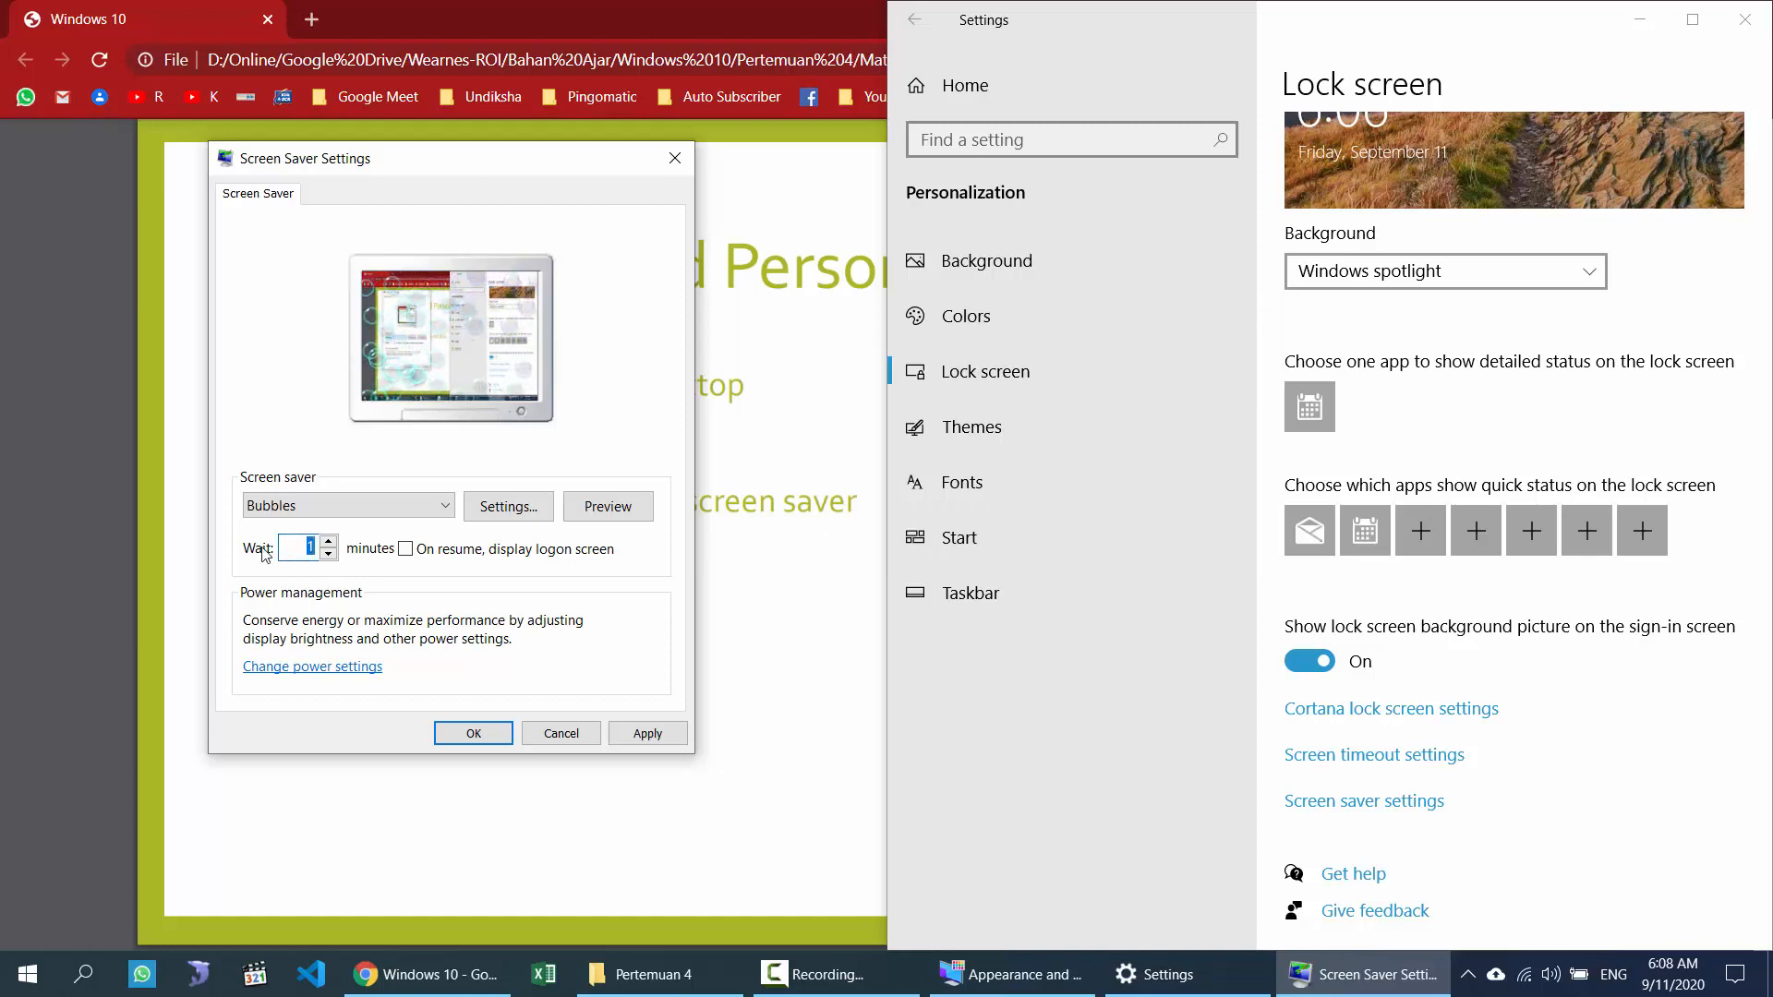
click(309, 506)
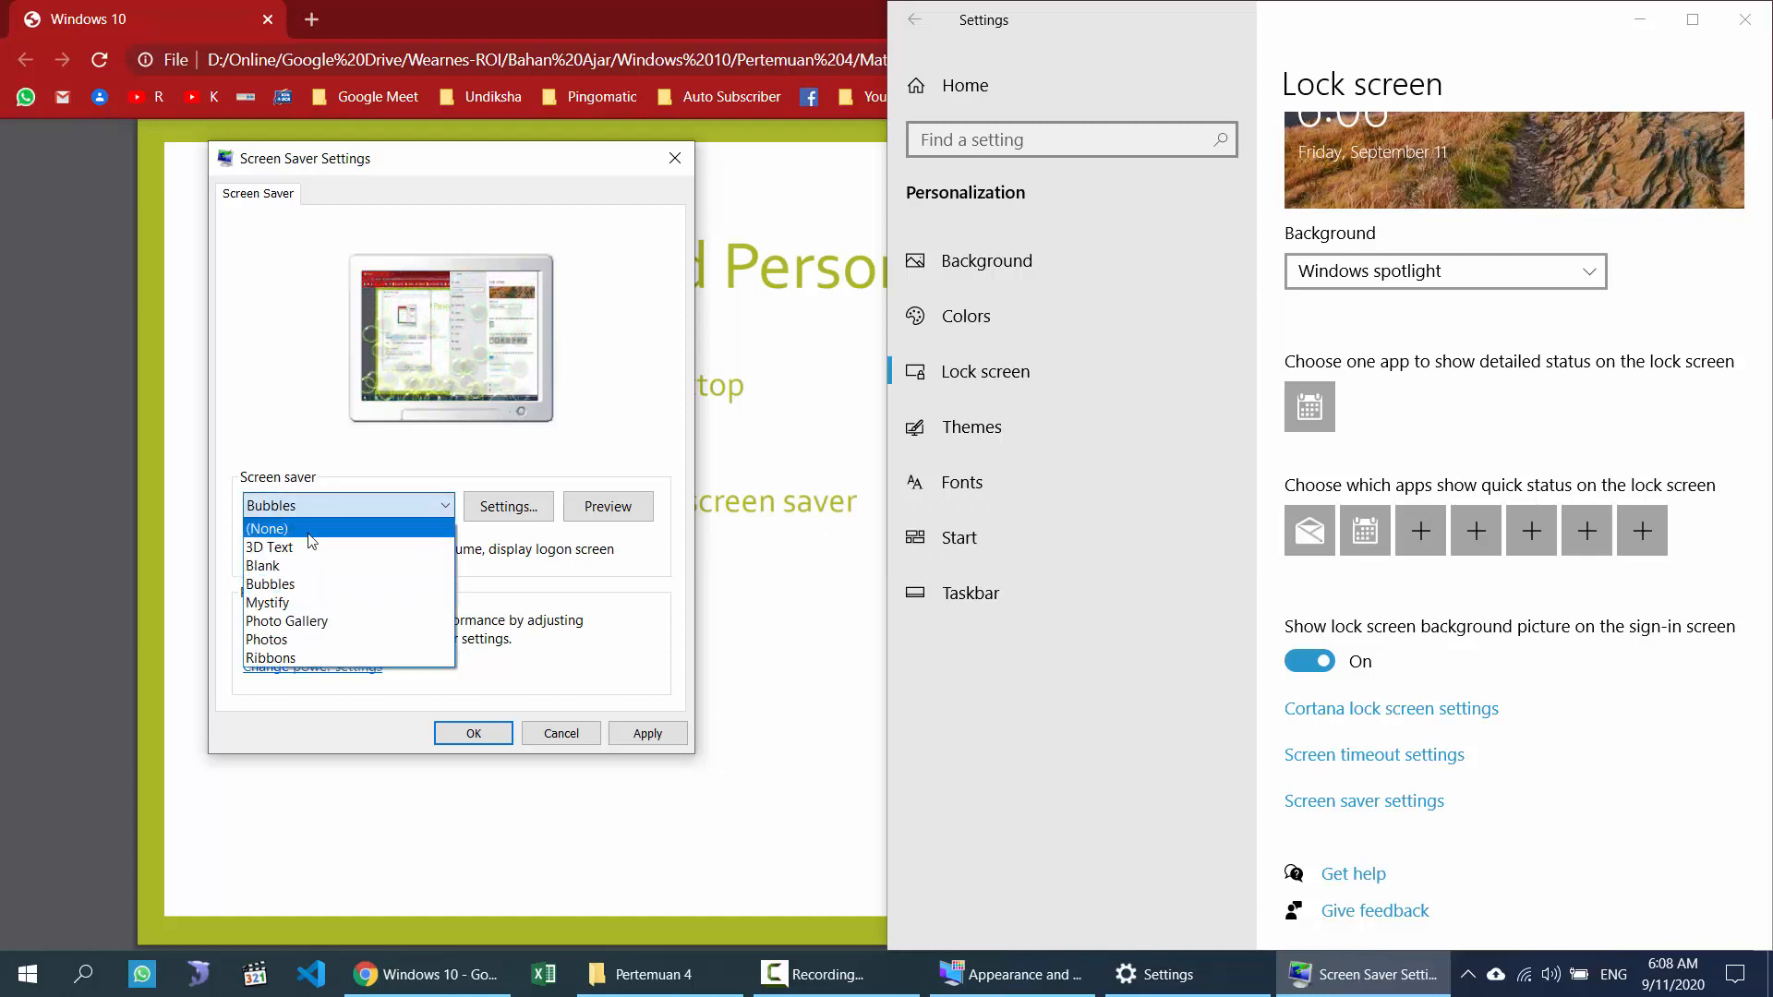
click(310, 547)
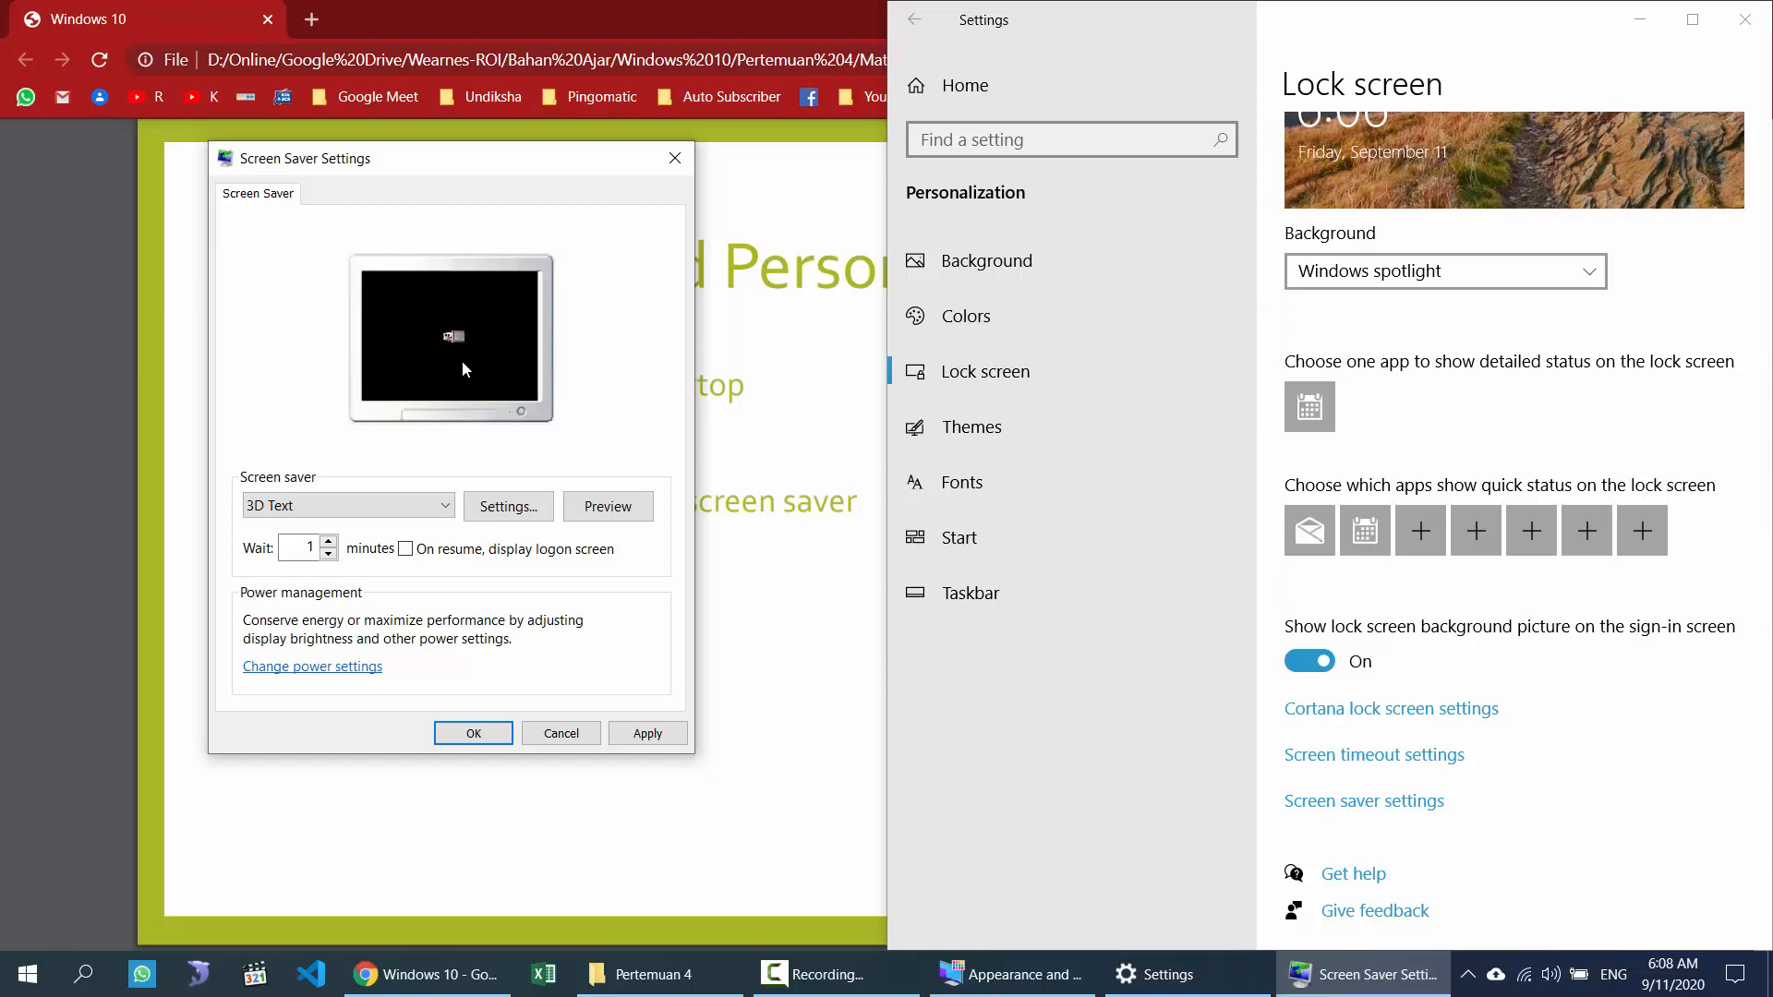
Step: Glance at the 3D Text options, then reset the screen saver to None and close the dialog
click(507, 500)
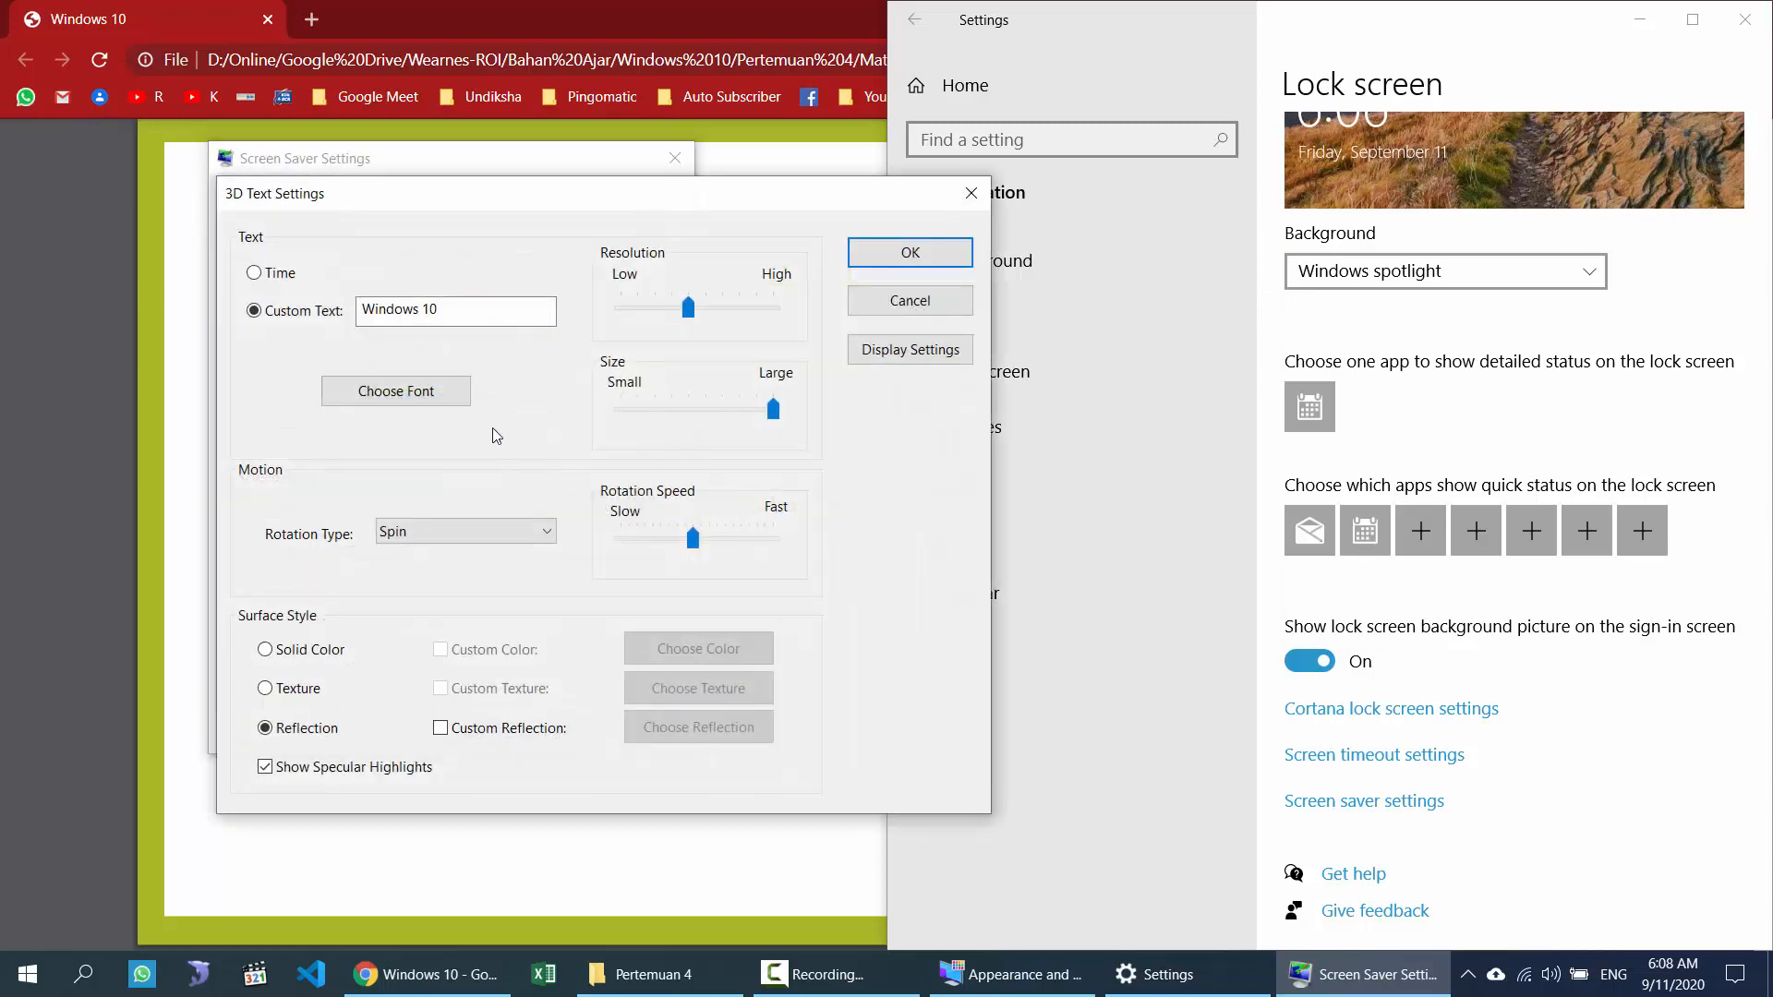
click(974, 196)
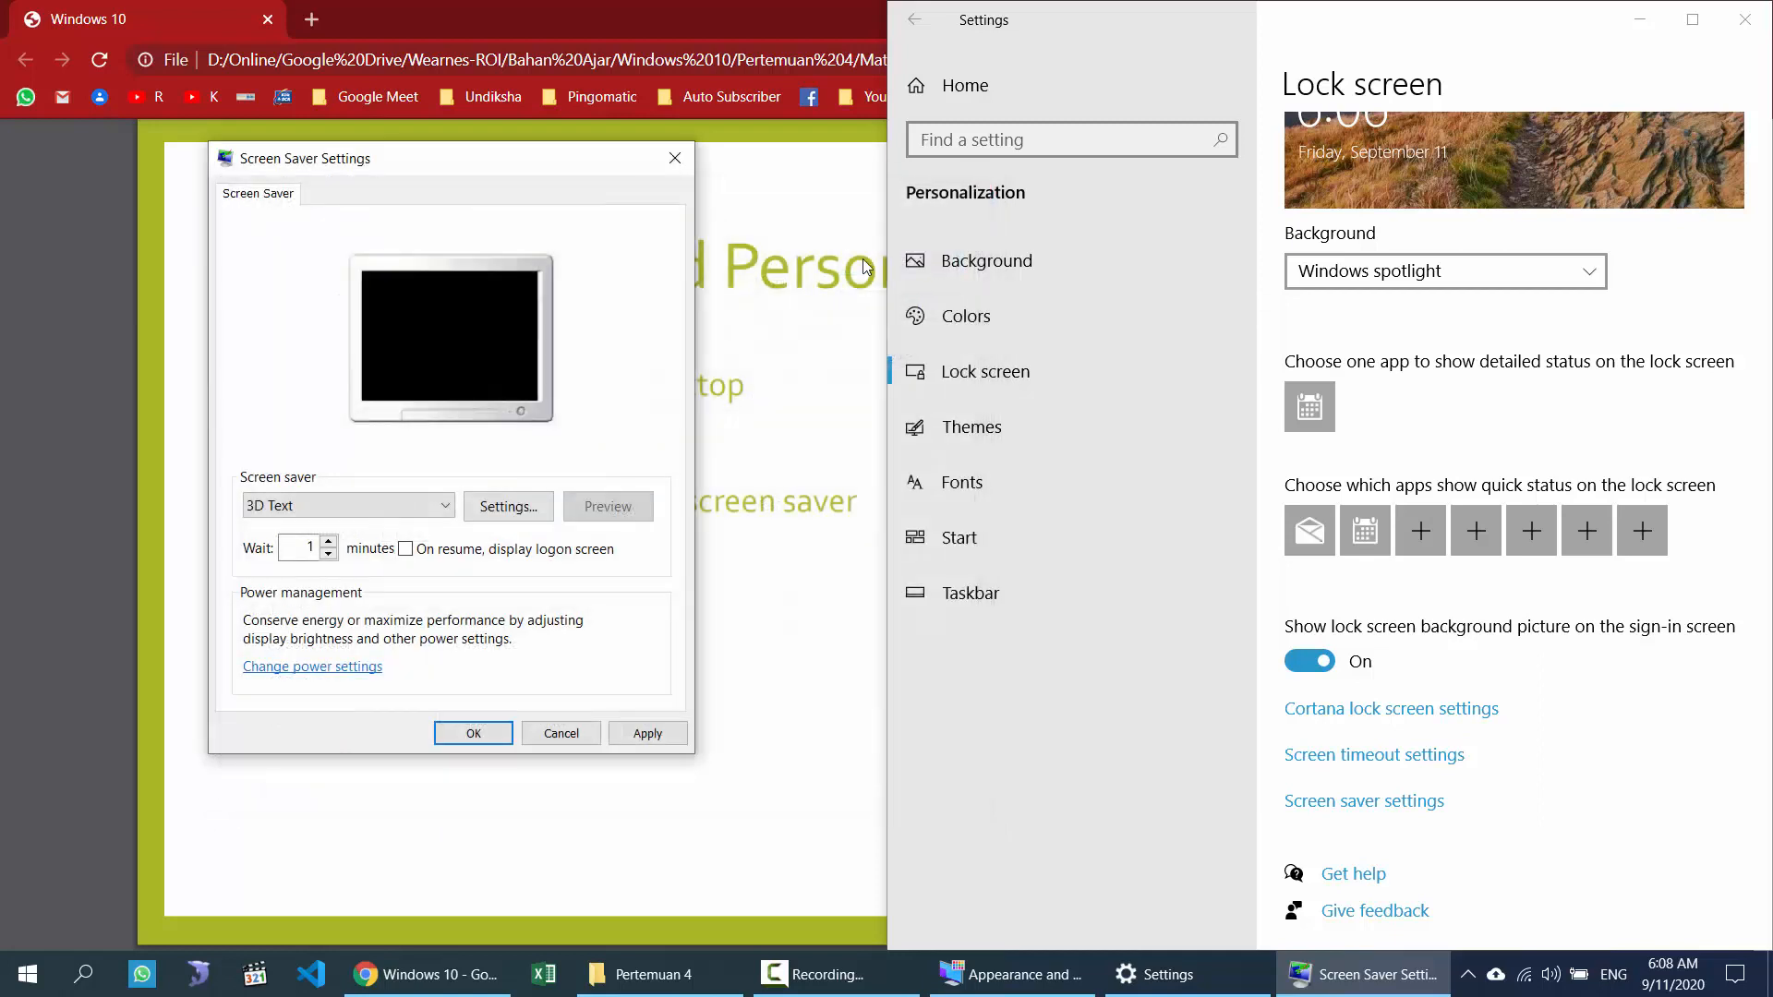
click(388, 507)
click(362, 529)
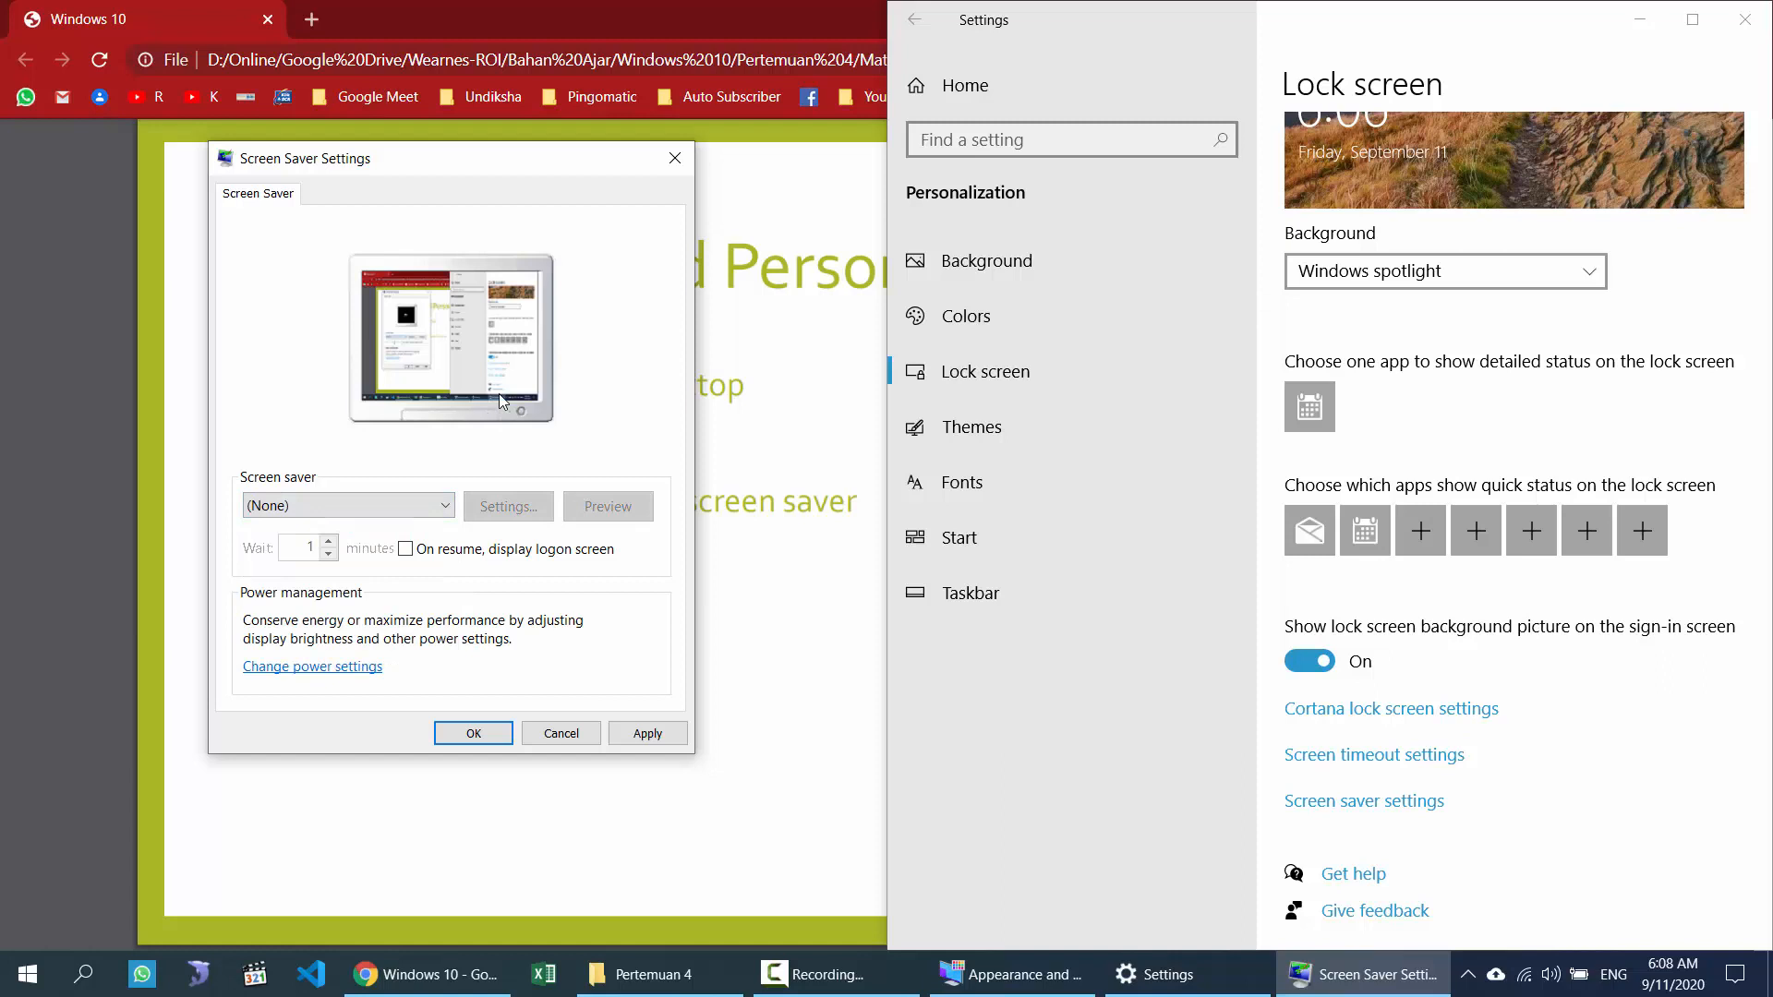
click(430, 505)
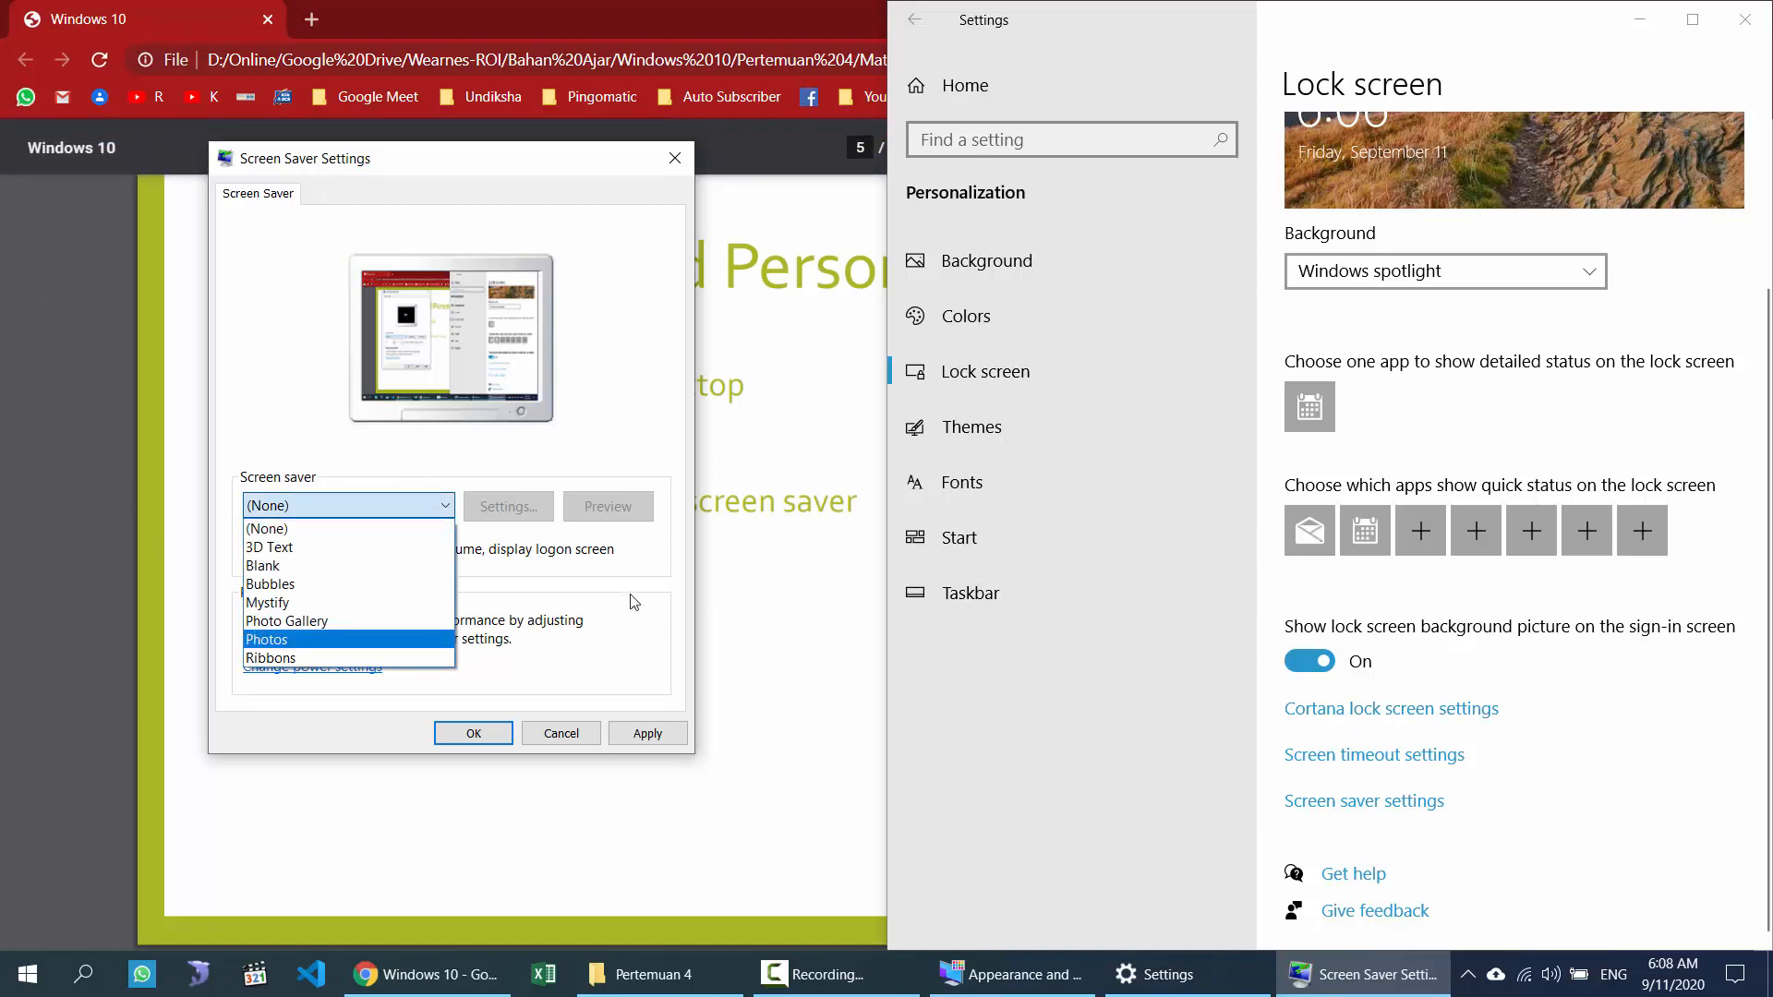
click(369, 534)
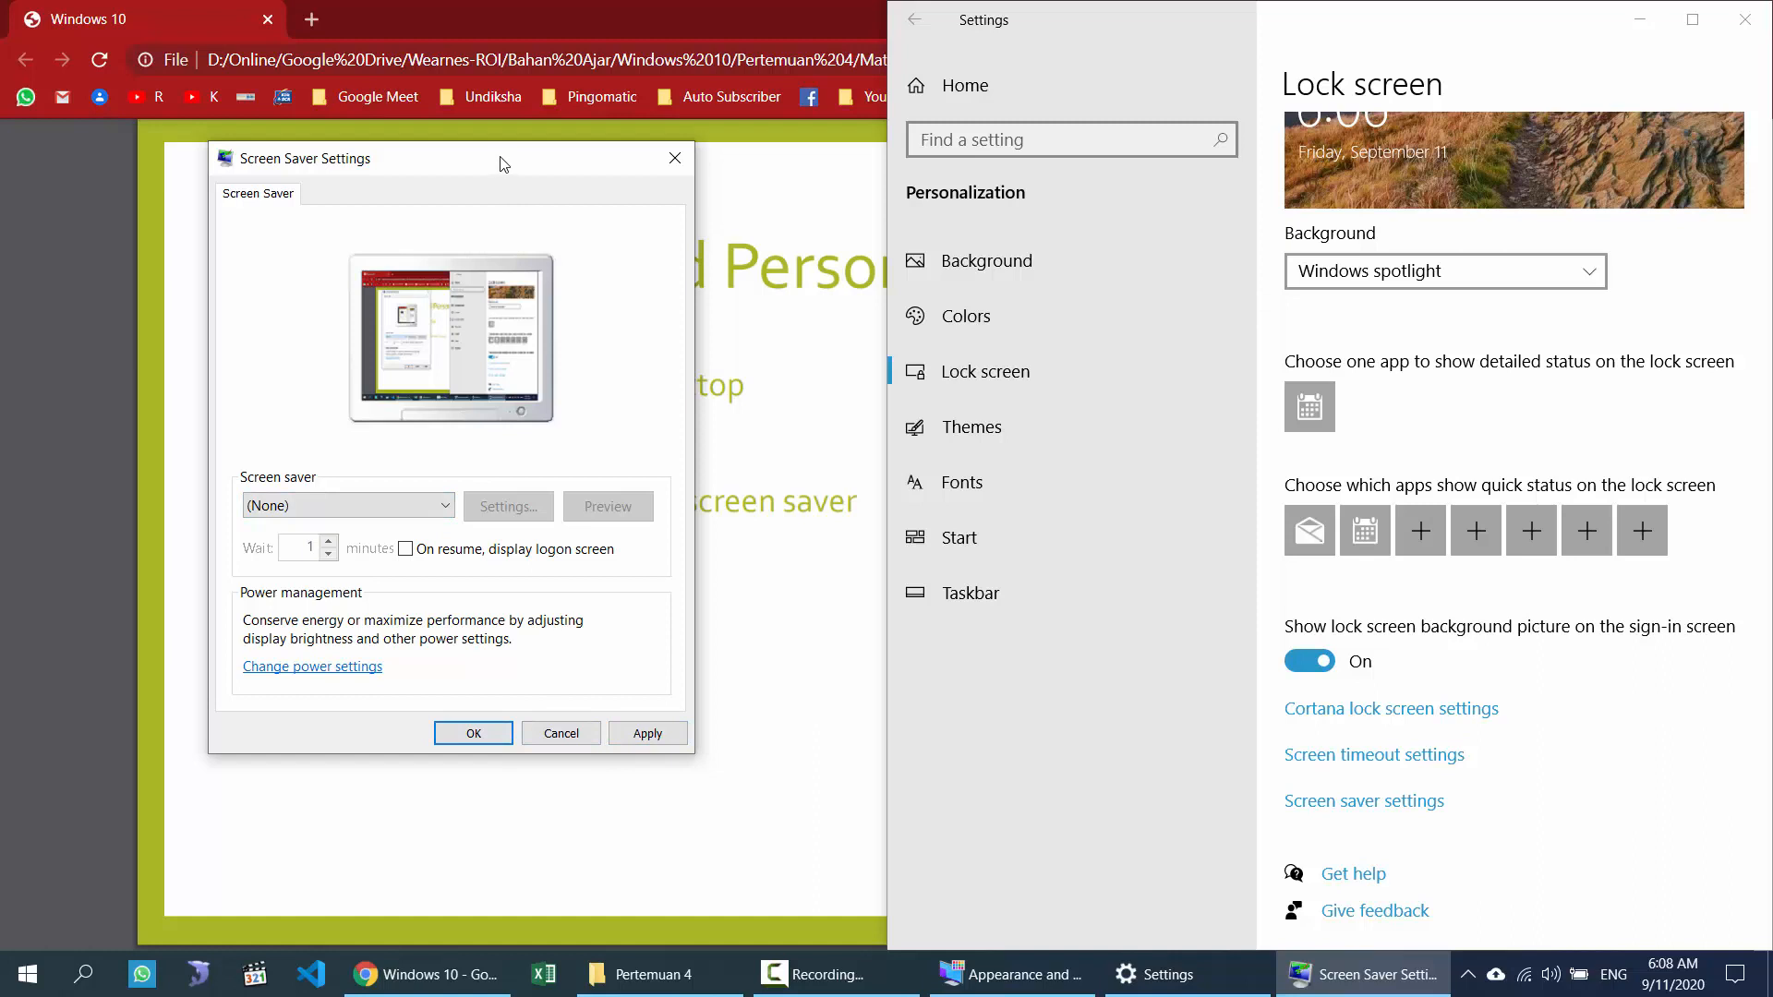
drag(499, 163, 737, 94)
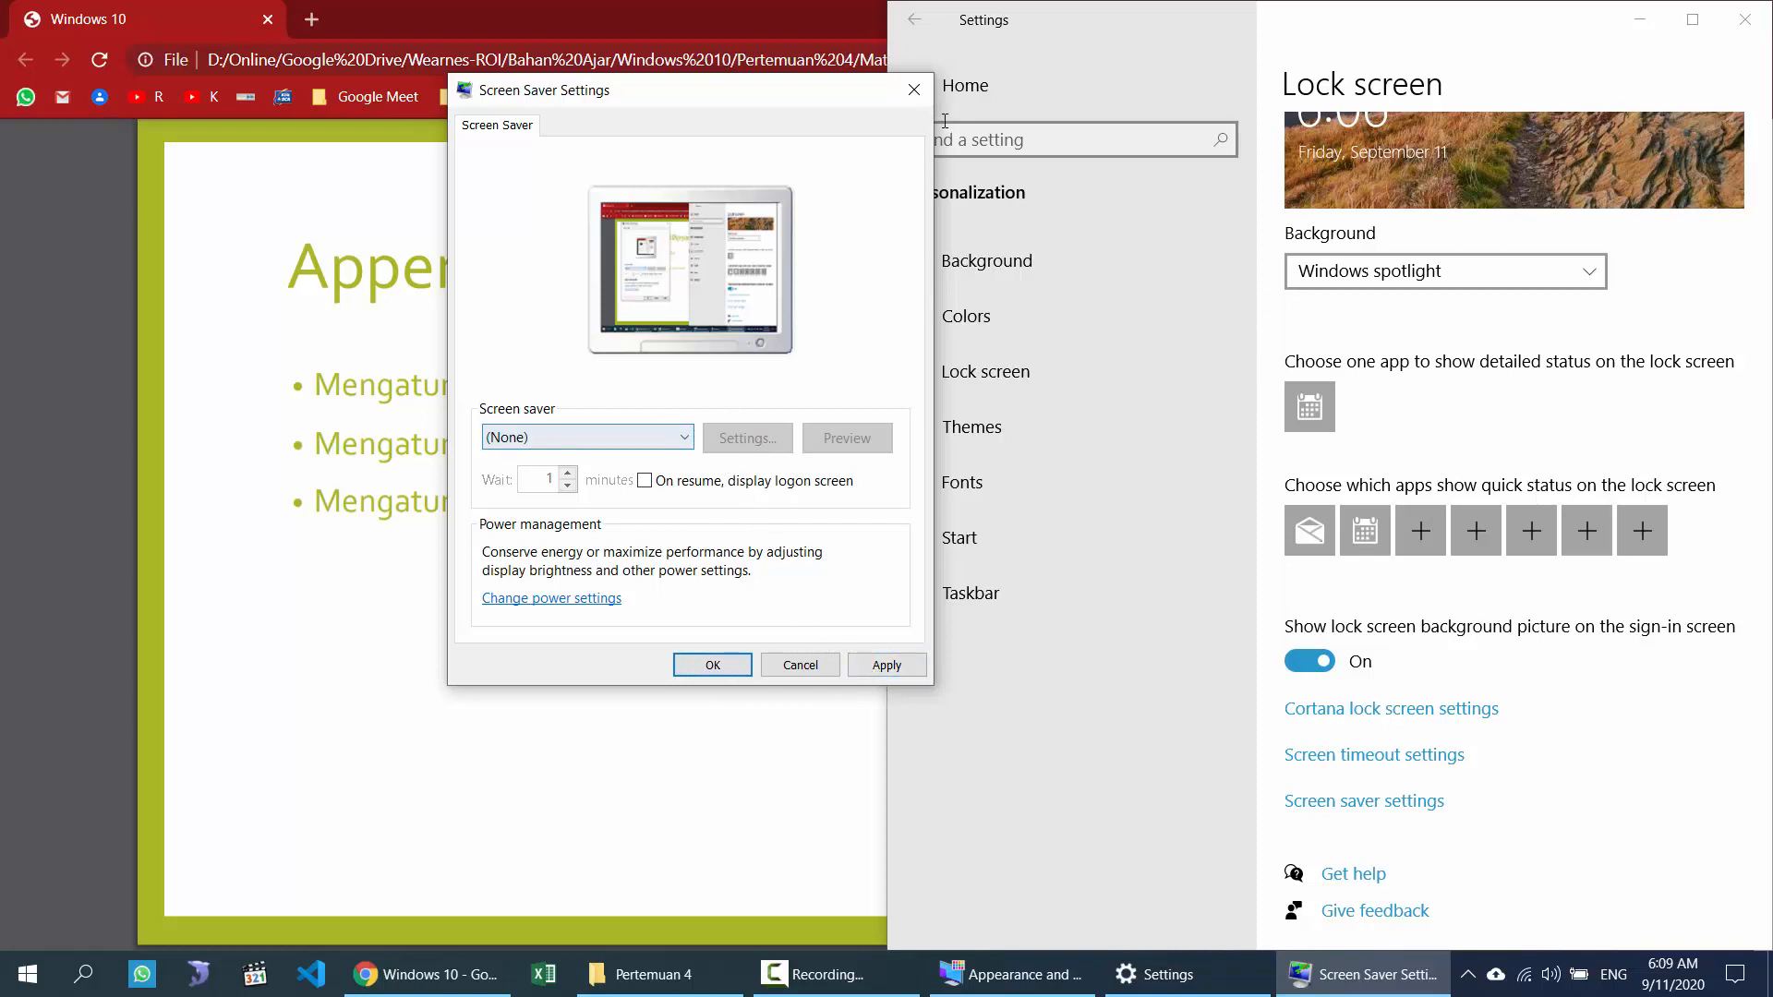
drag(789, 105, 644, 134)
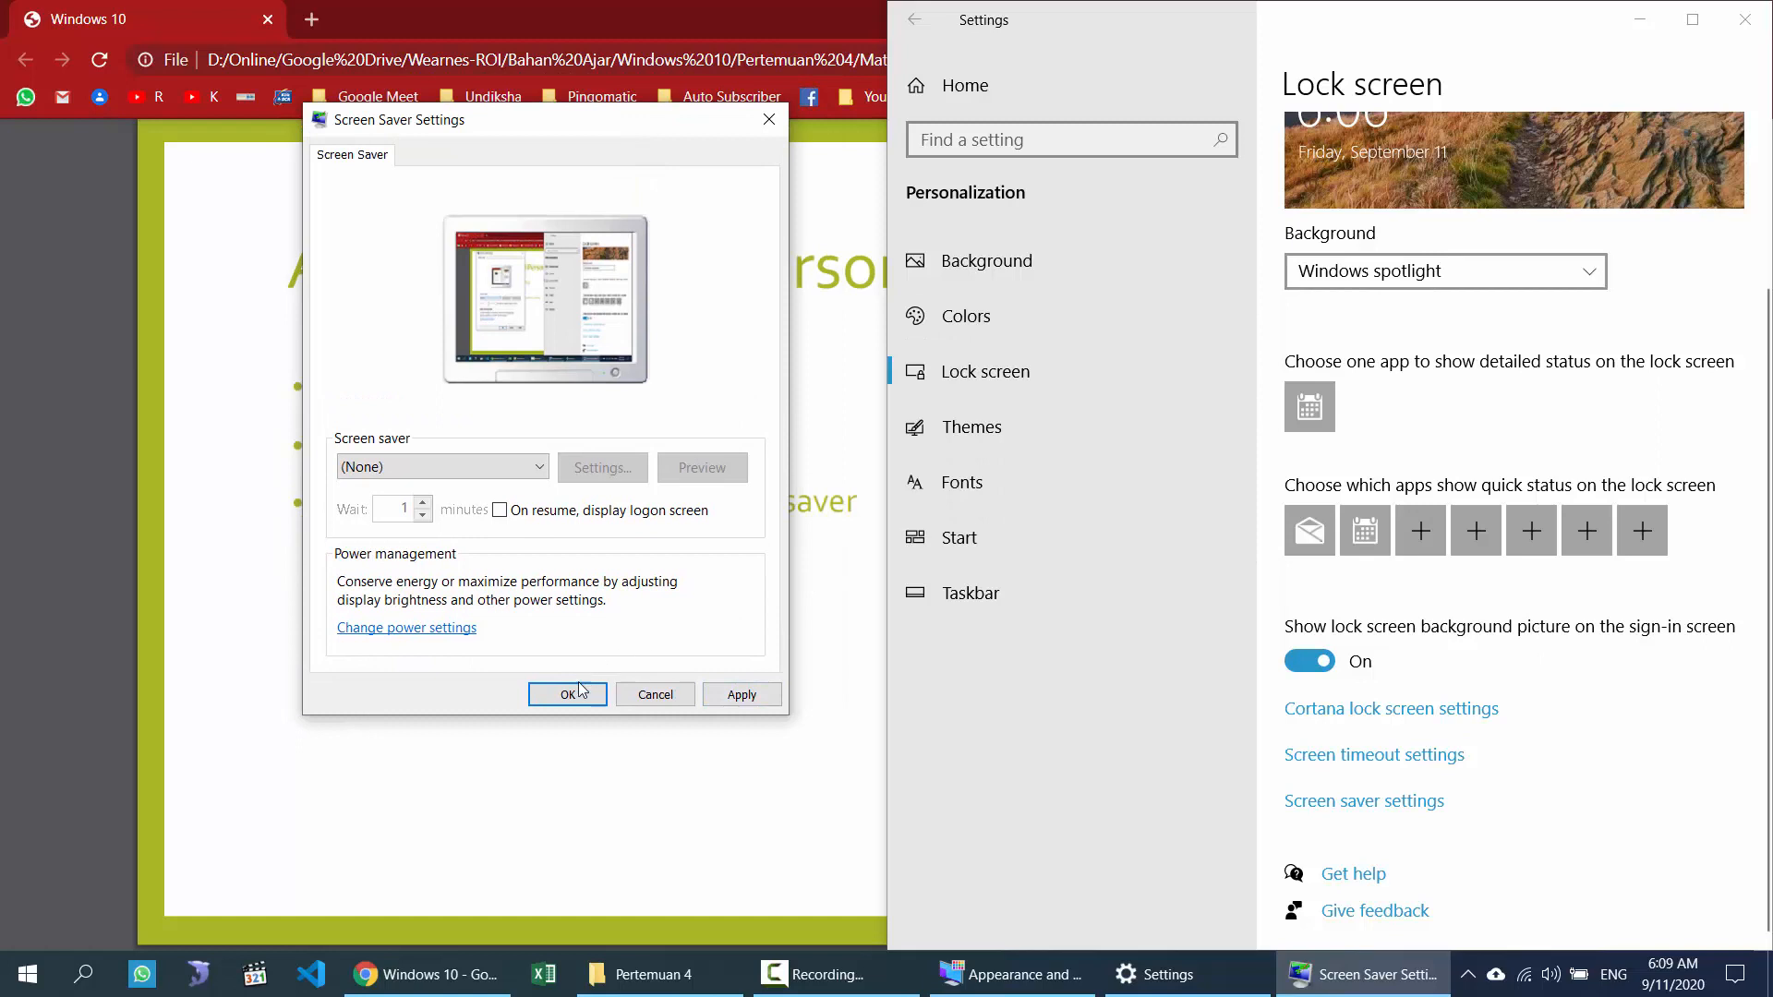
click(766, 120)
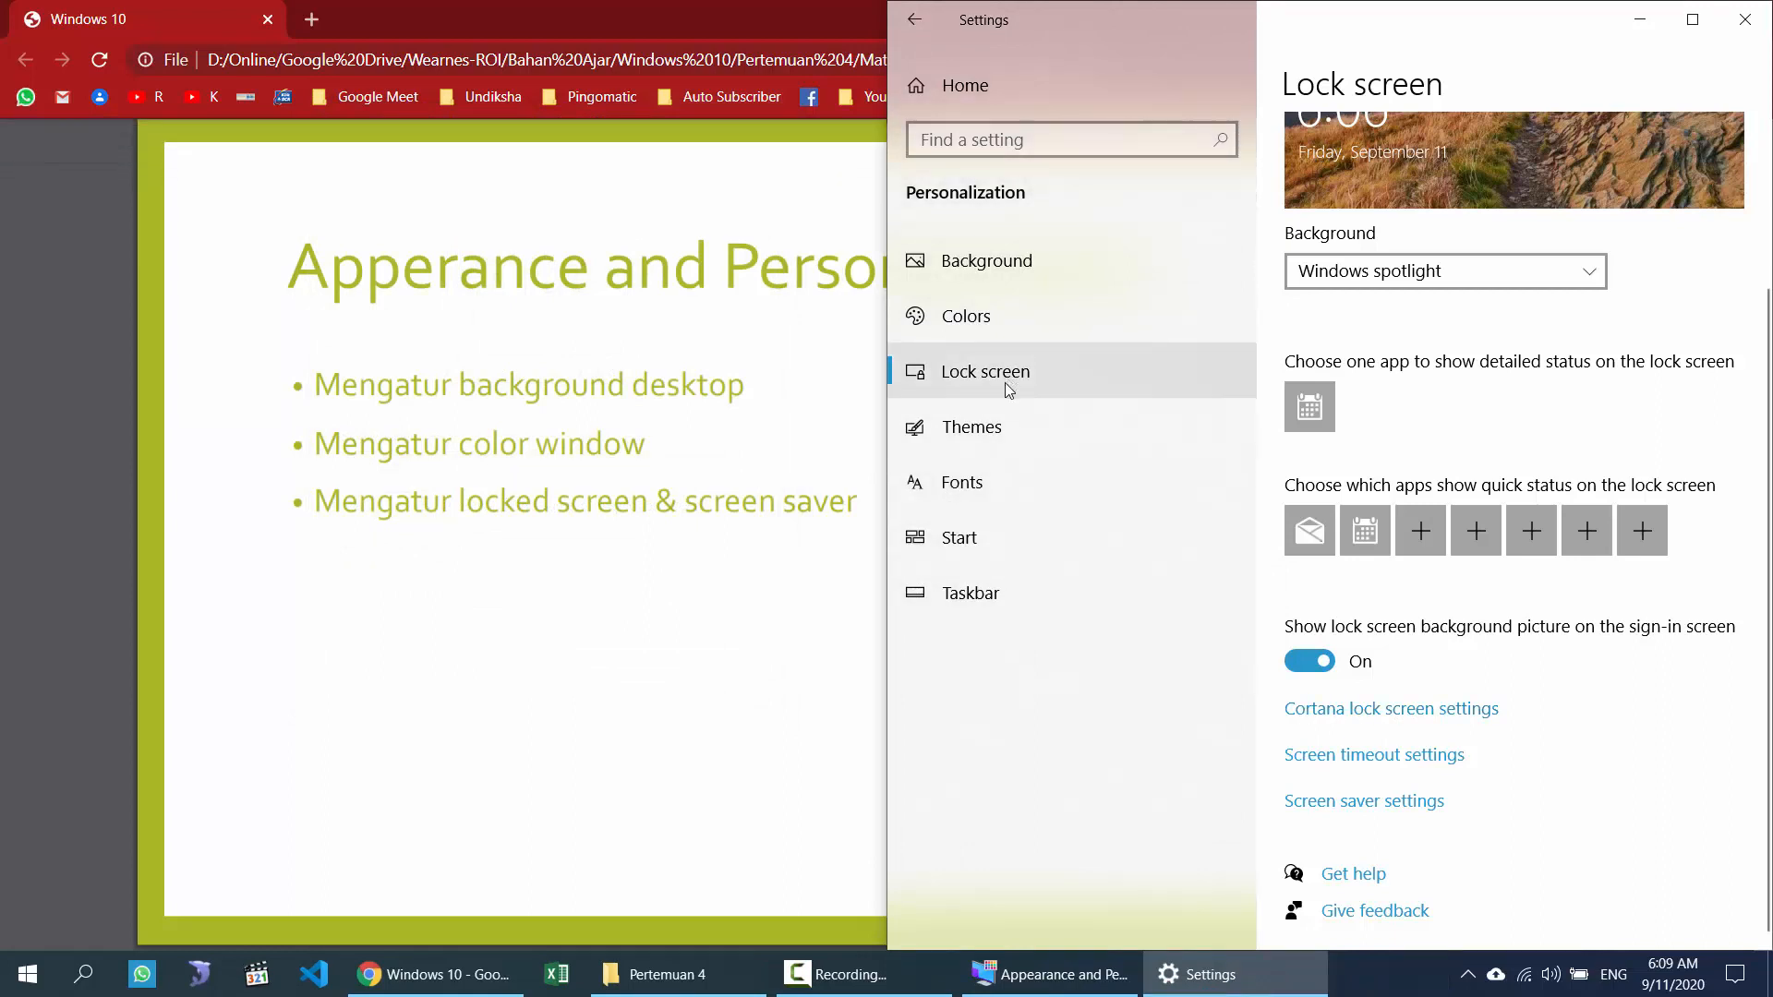
Step: Scroll through the Themes page showing the Custom theme, then go to the Fonts page
click(1047, 444)
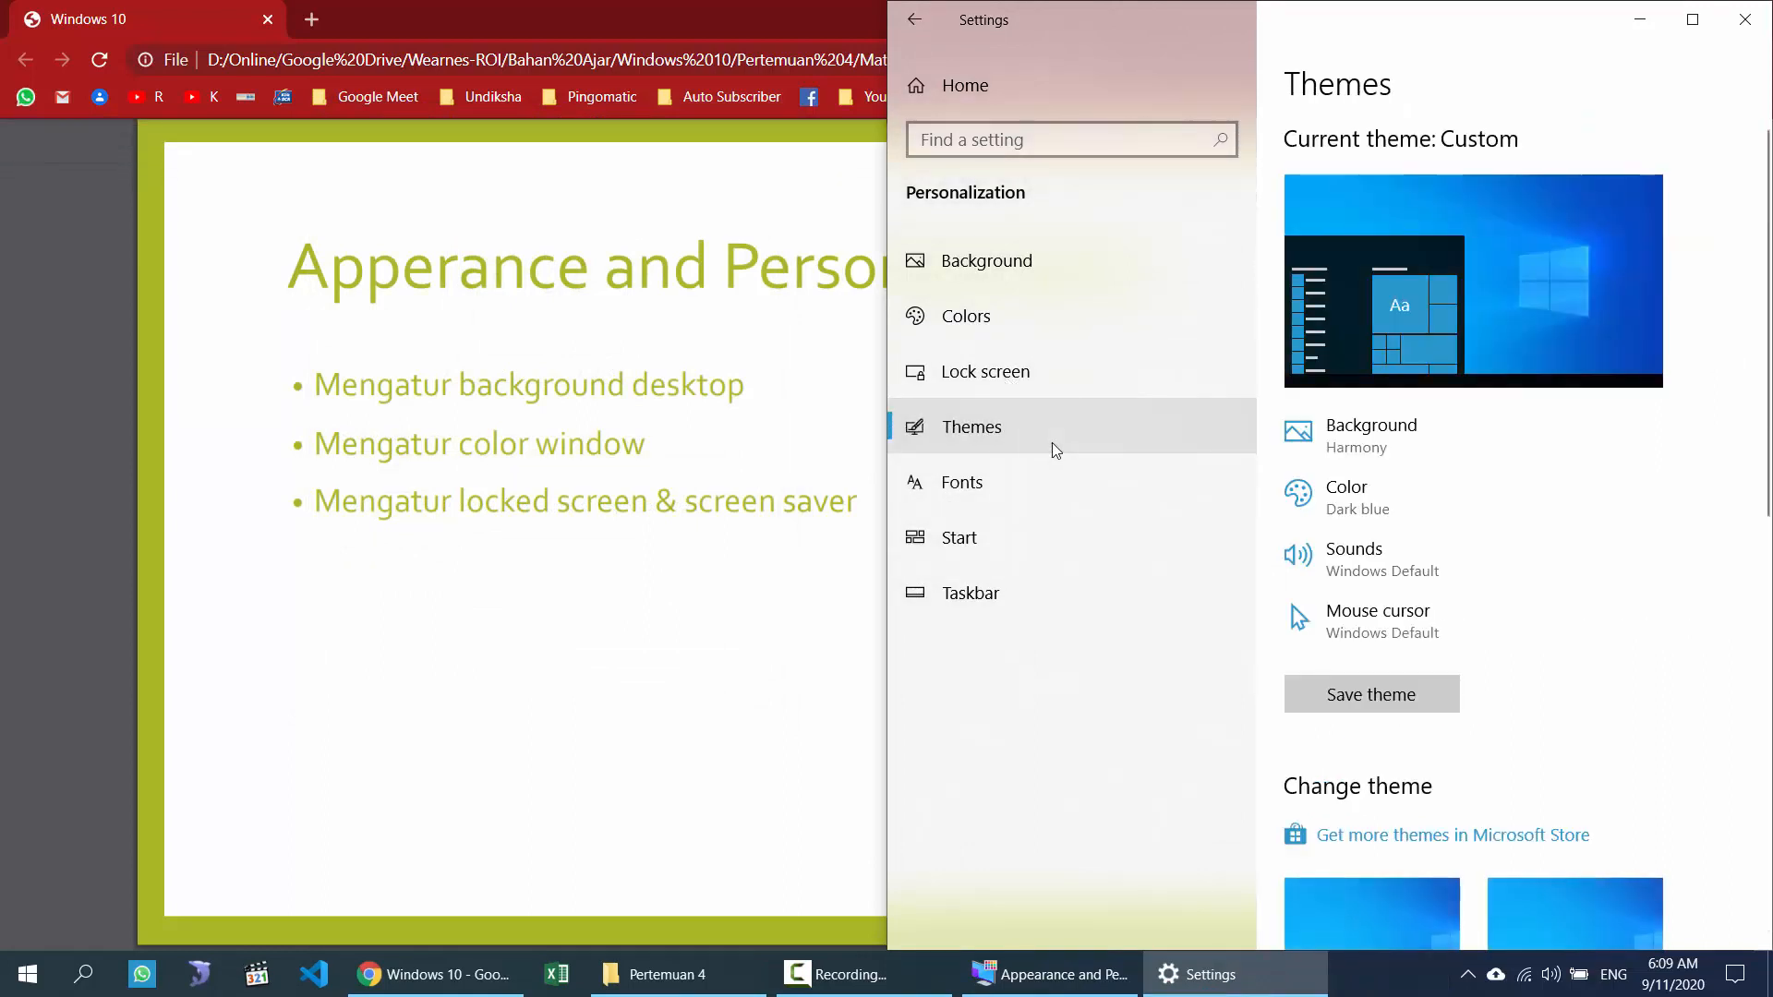
scroll(1699, 647, down, 6)
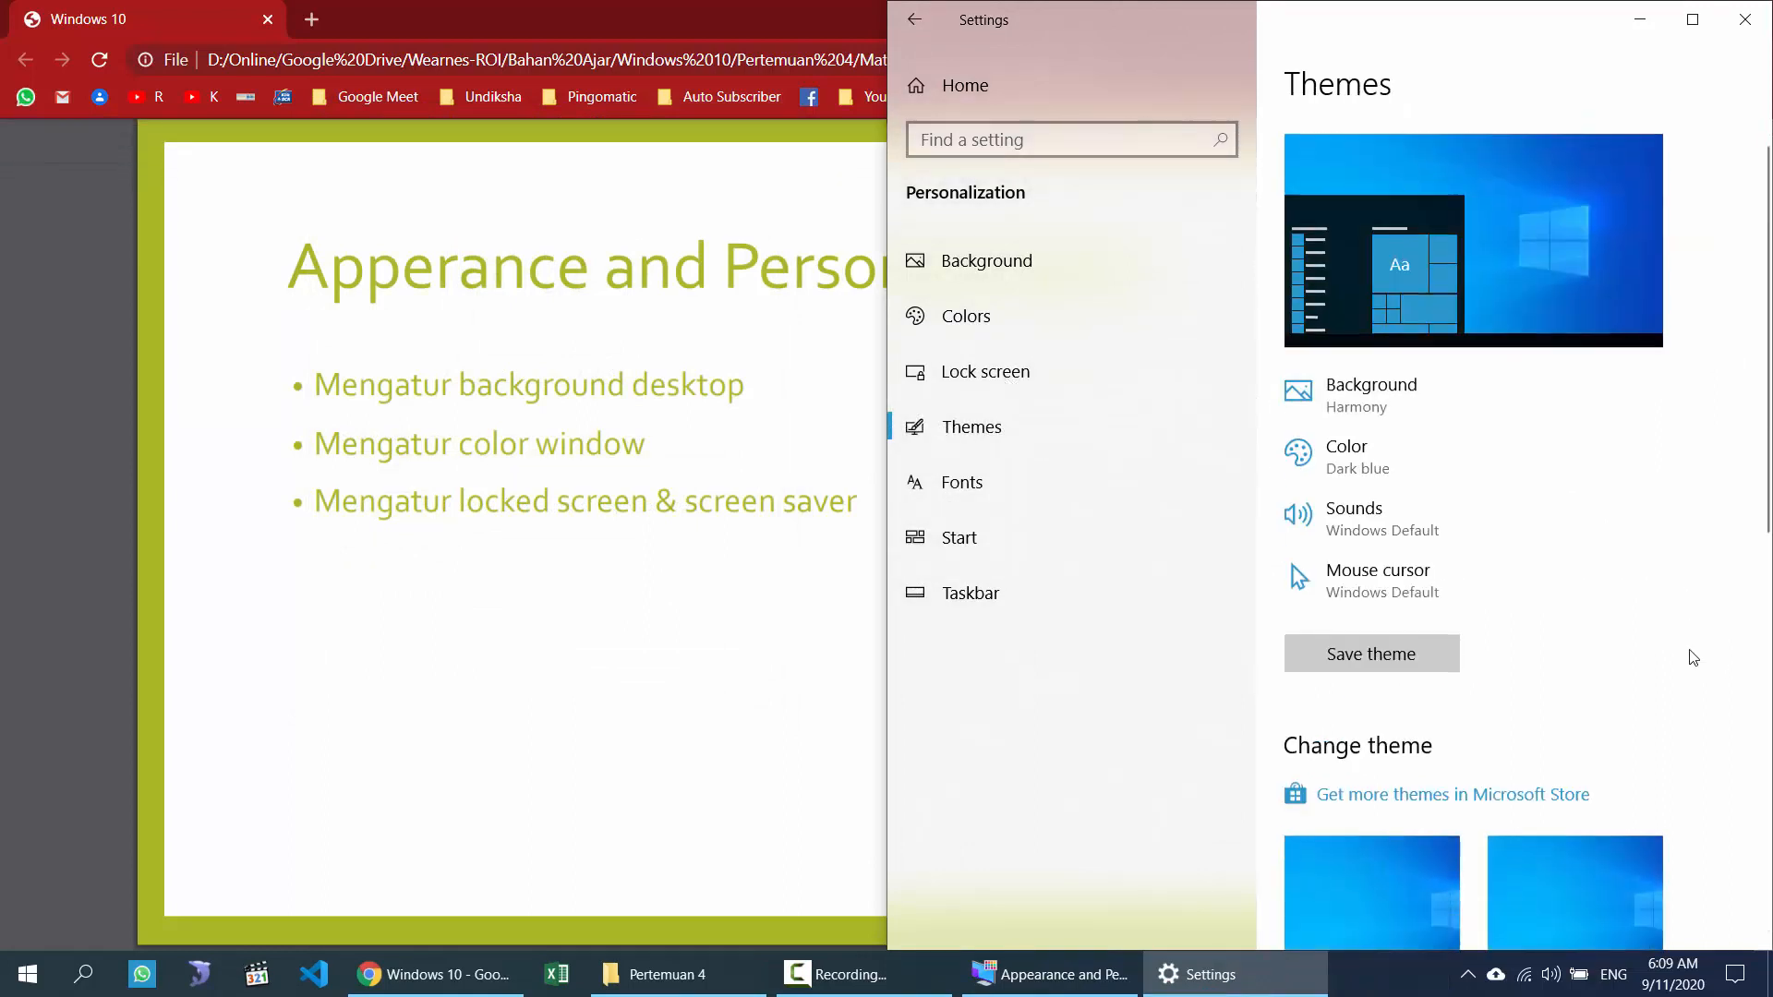
scroll(1623, 634, down, 3)
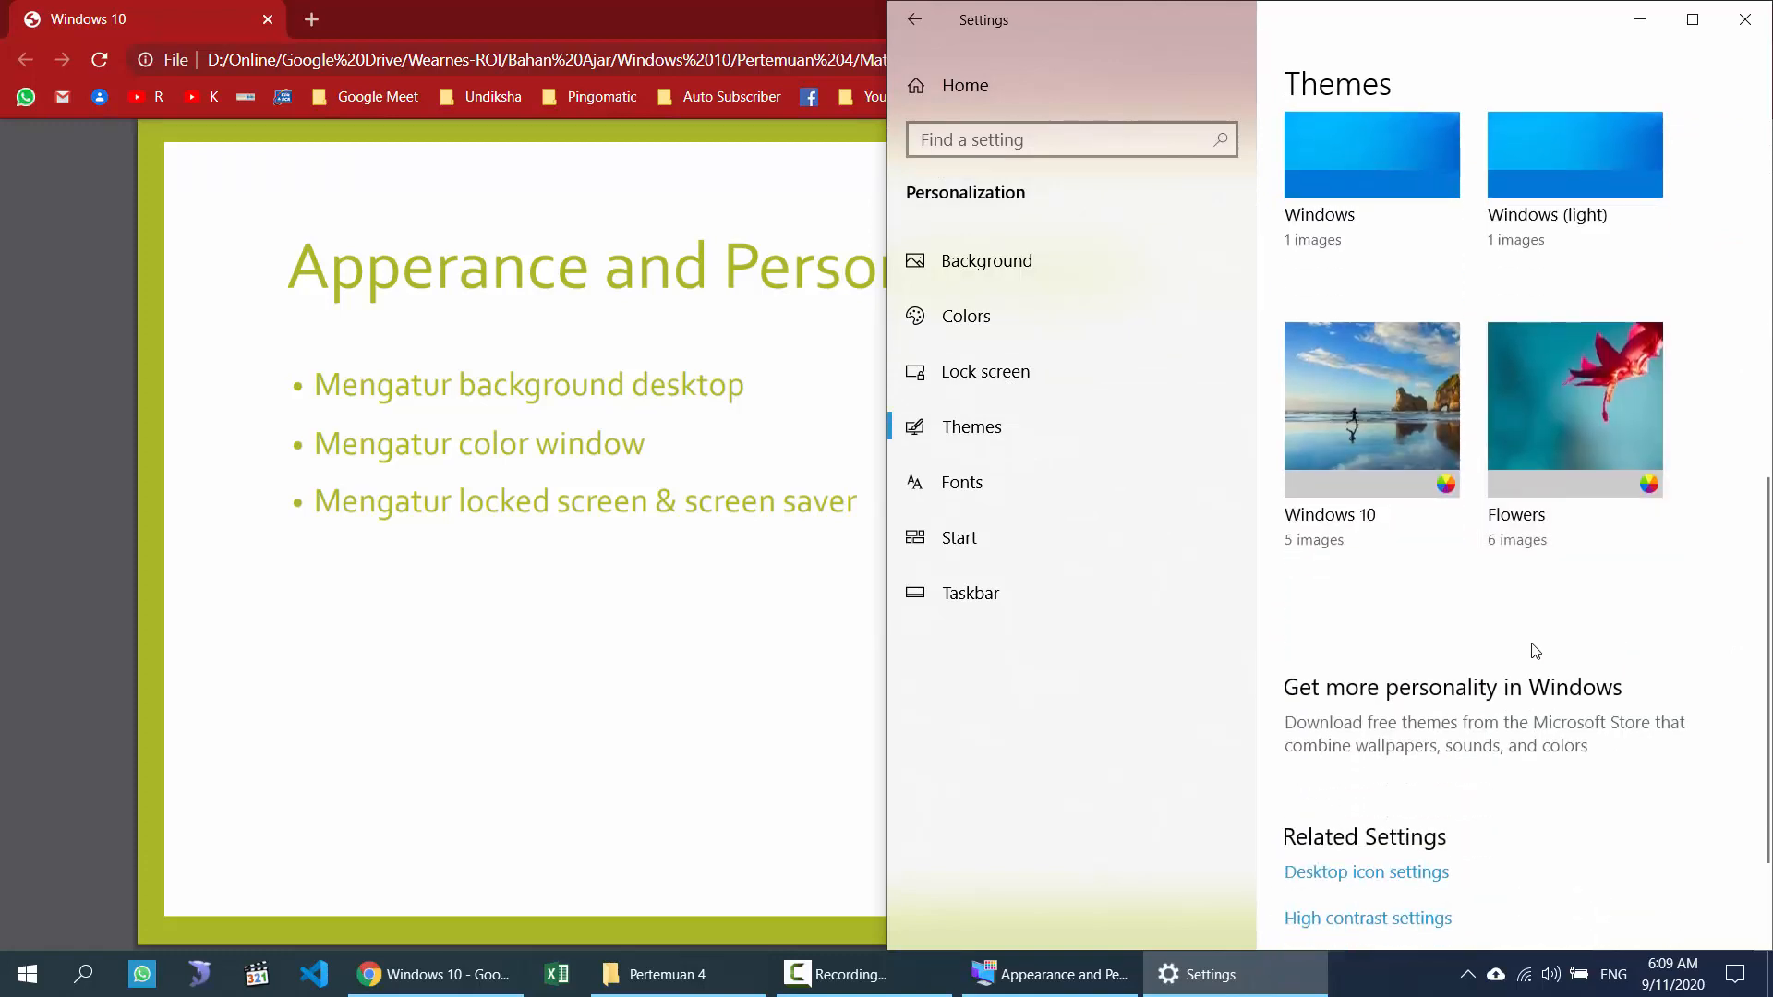
scroll(1422, 648, up, 4)
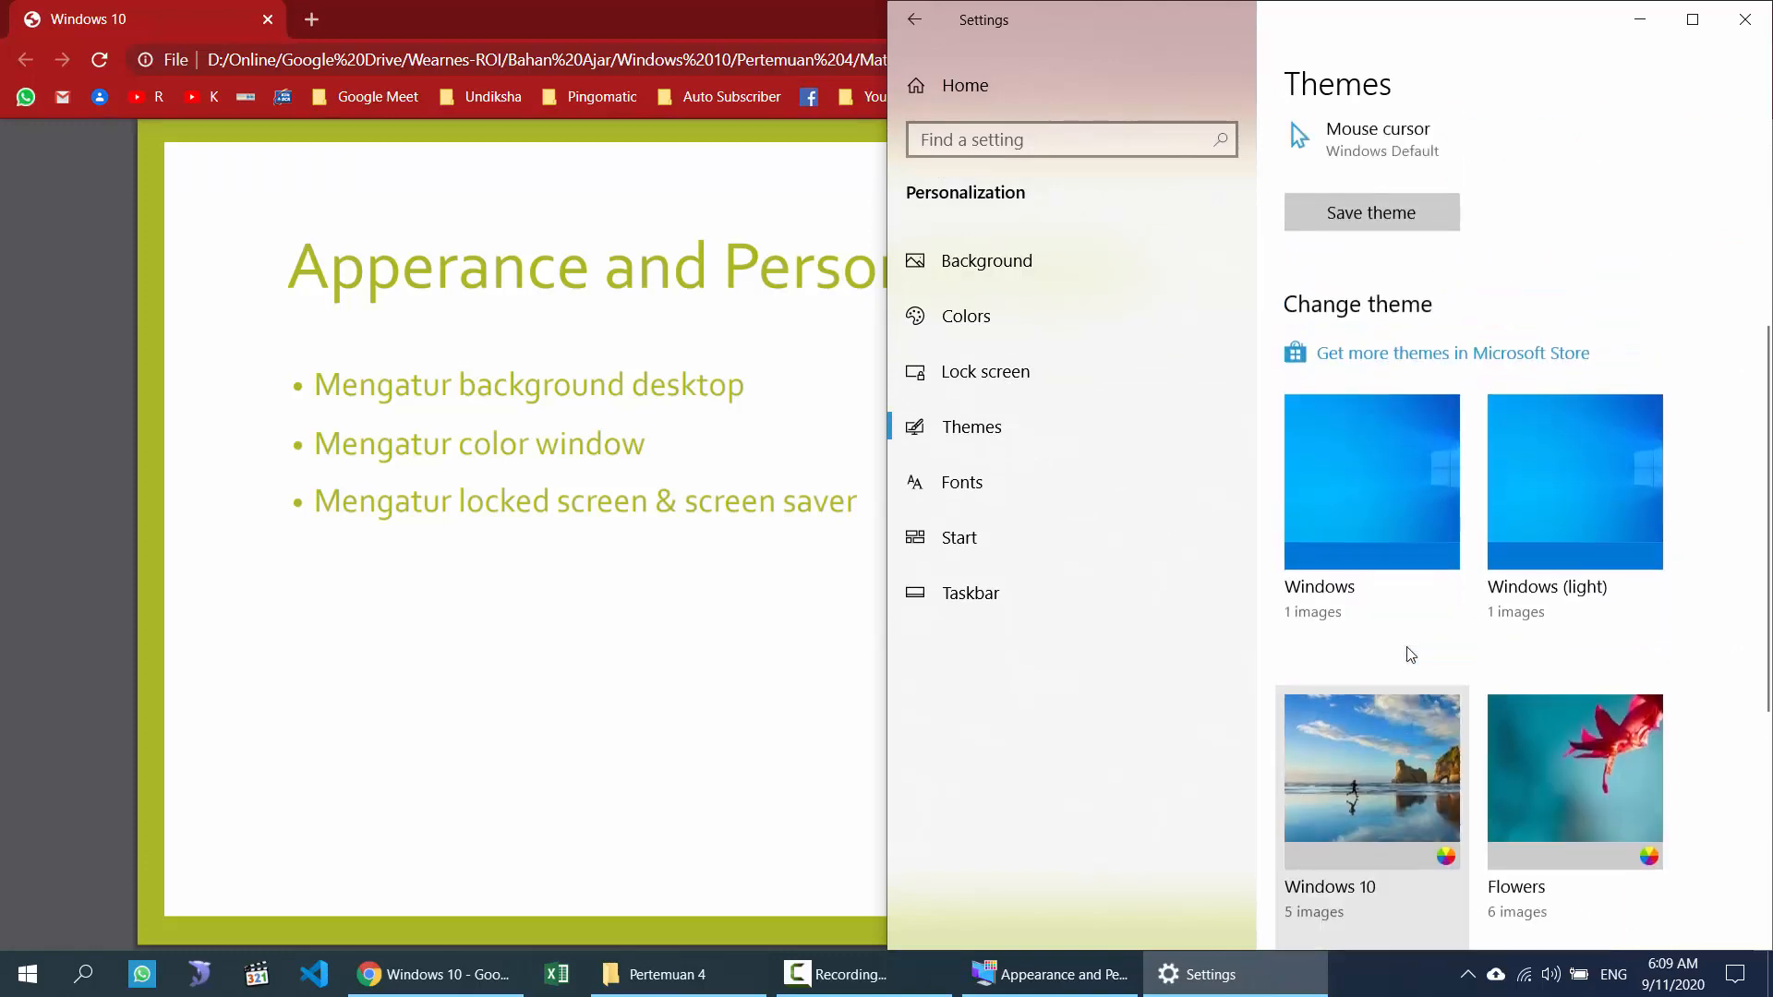
scroll(1406, 672, up, 3)
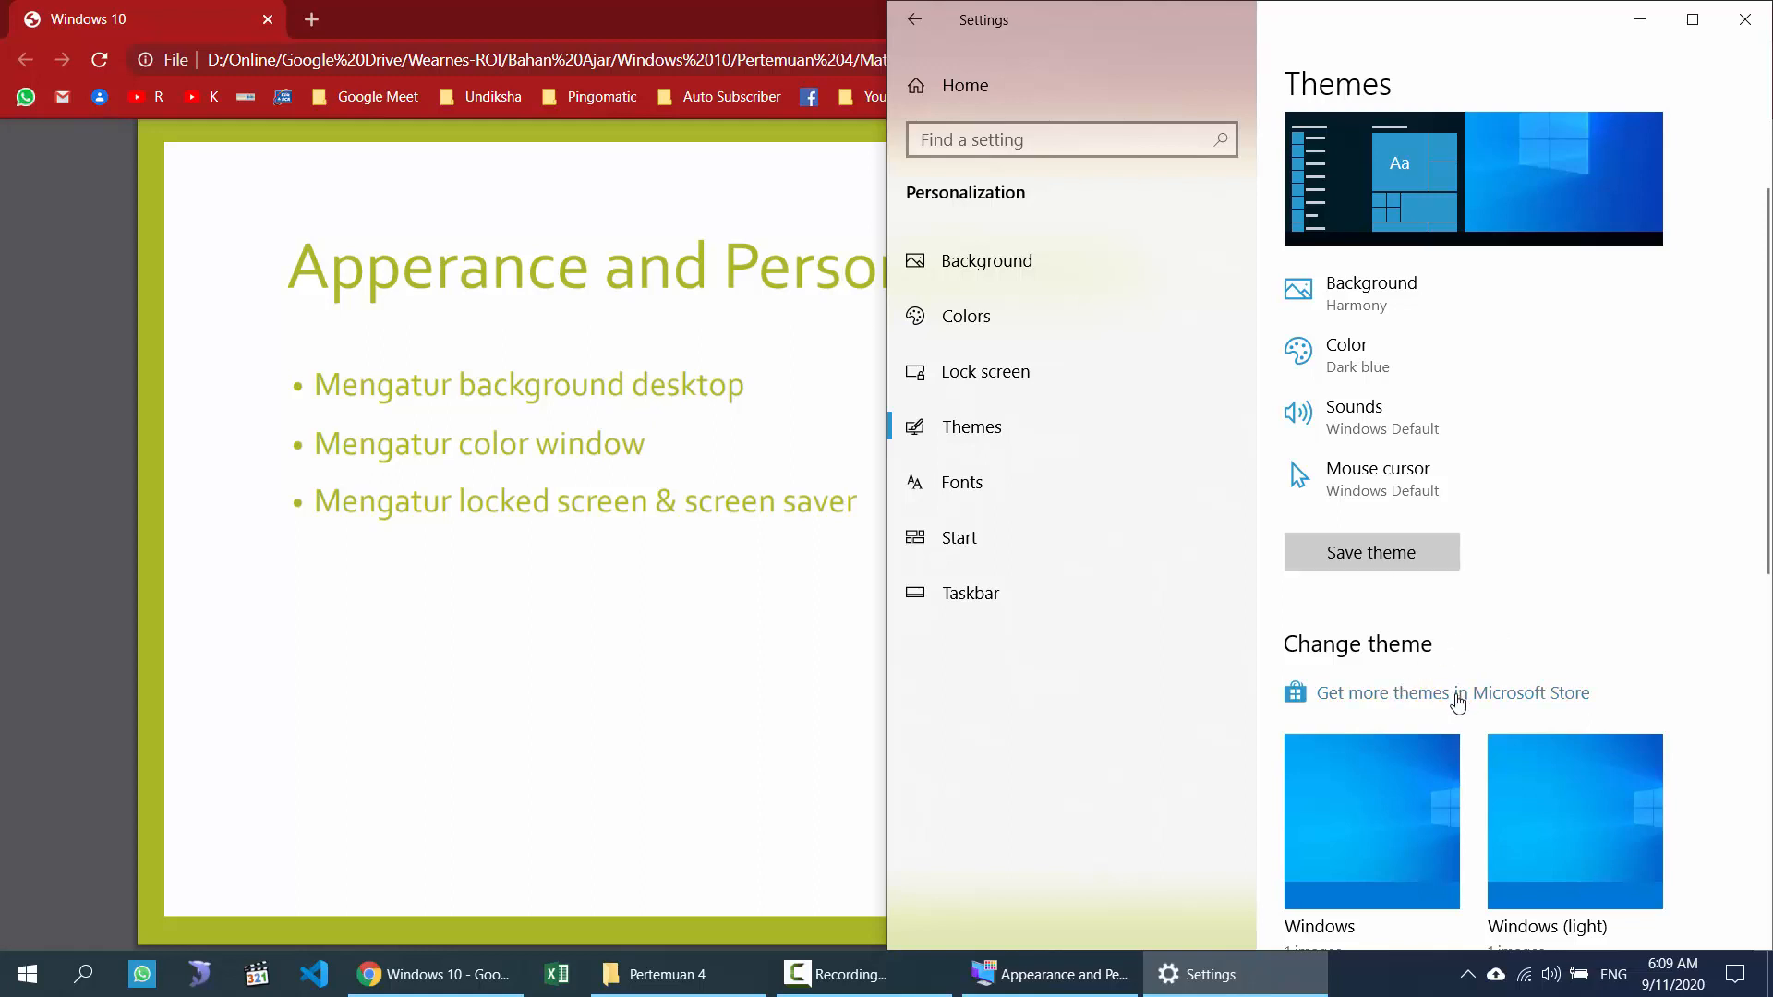
scroll(1560, 582, up, 2)
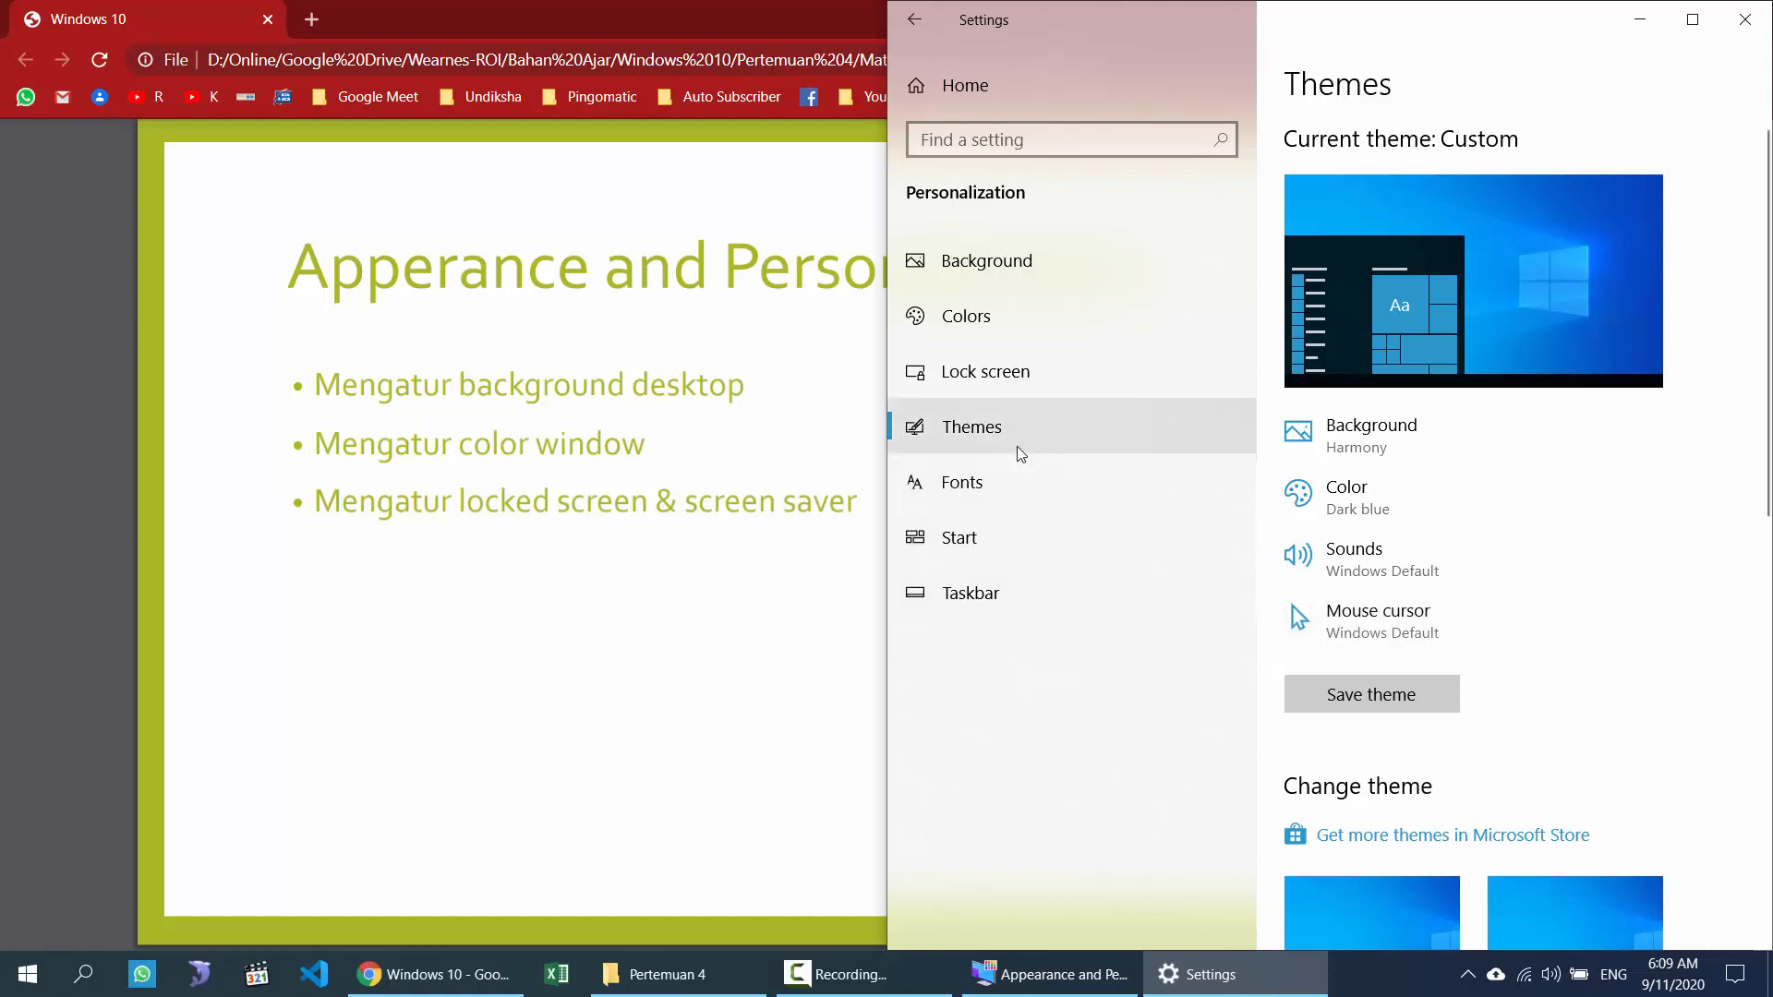
click(999, 484)
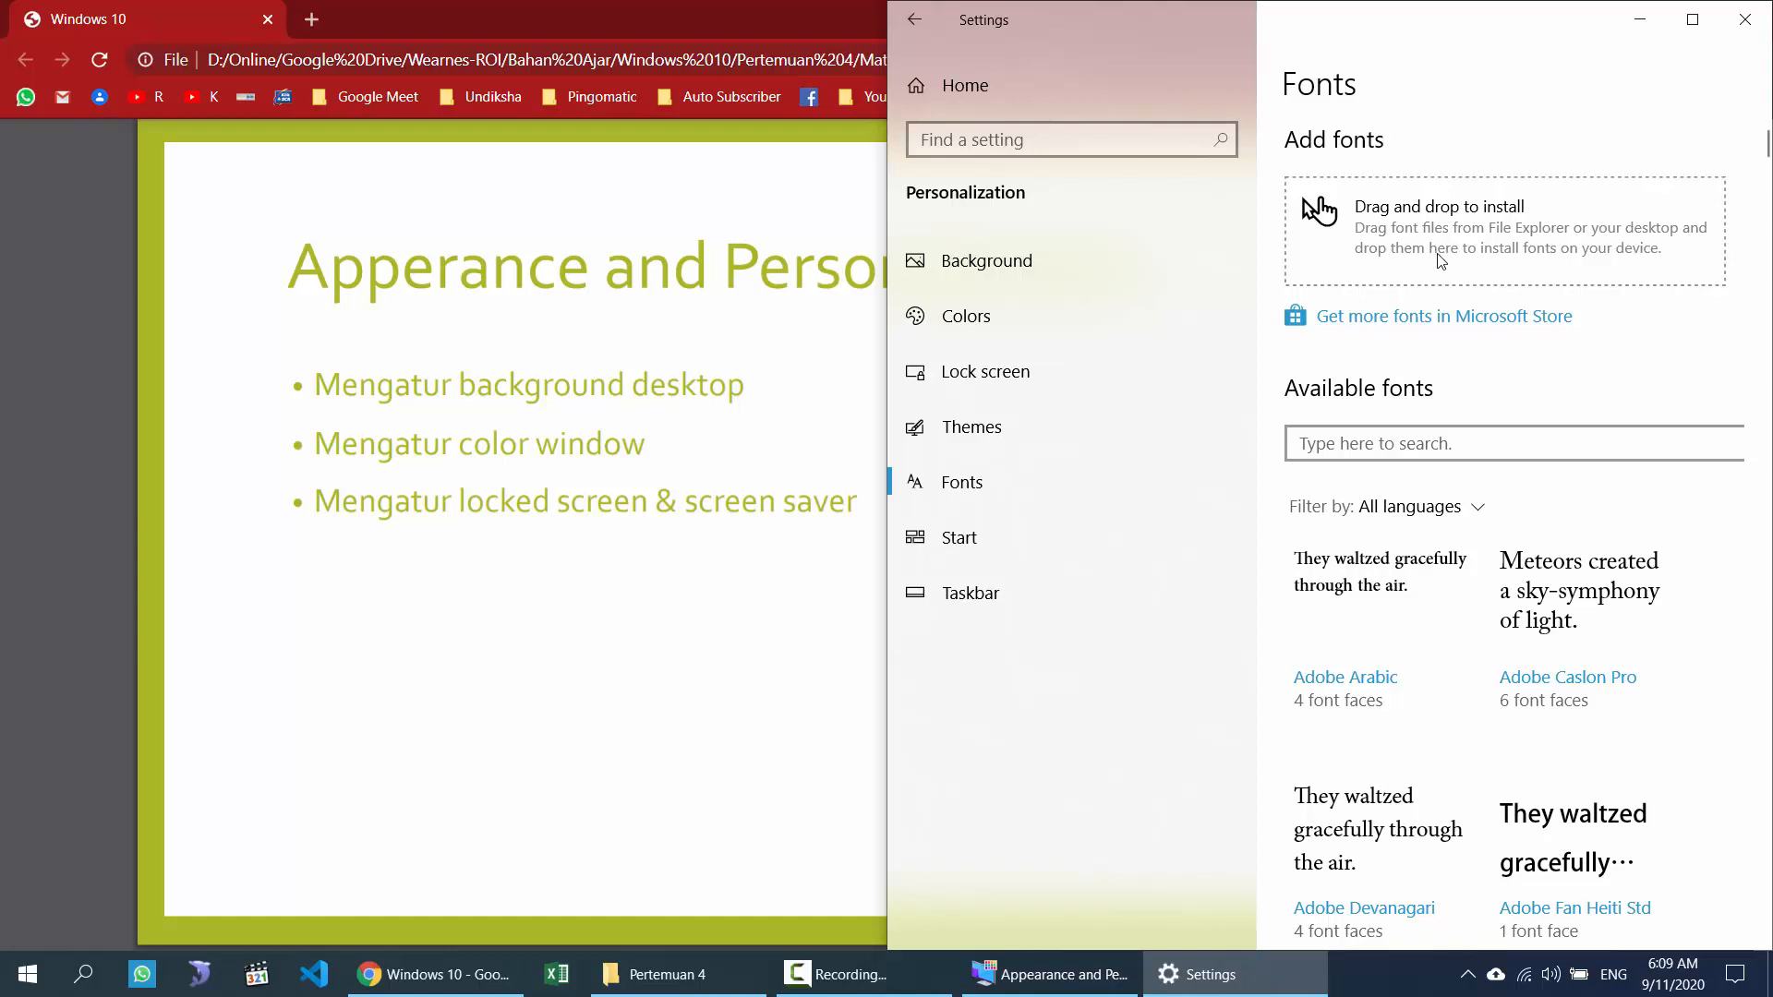
Step: On the Start page, turn 'Show more tiles on Start' on, preview Start, then turn it off
click(948, 536)
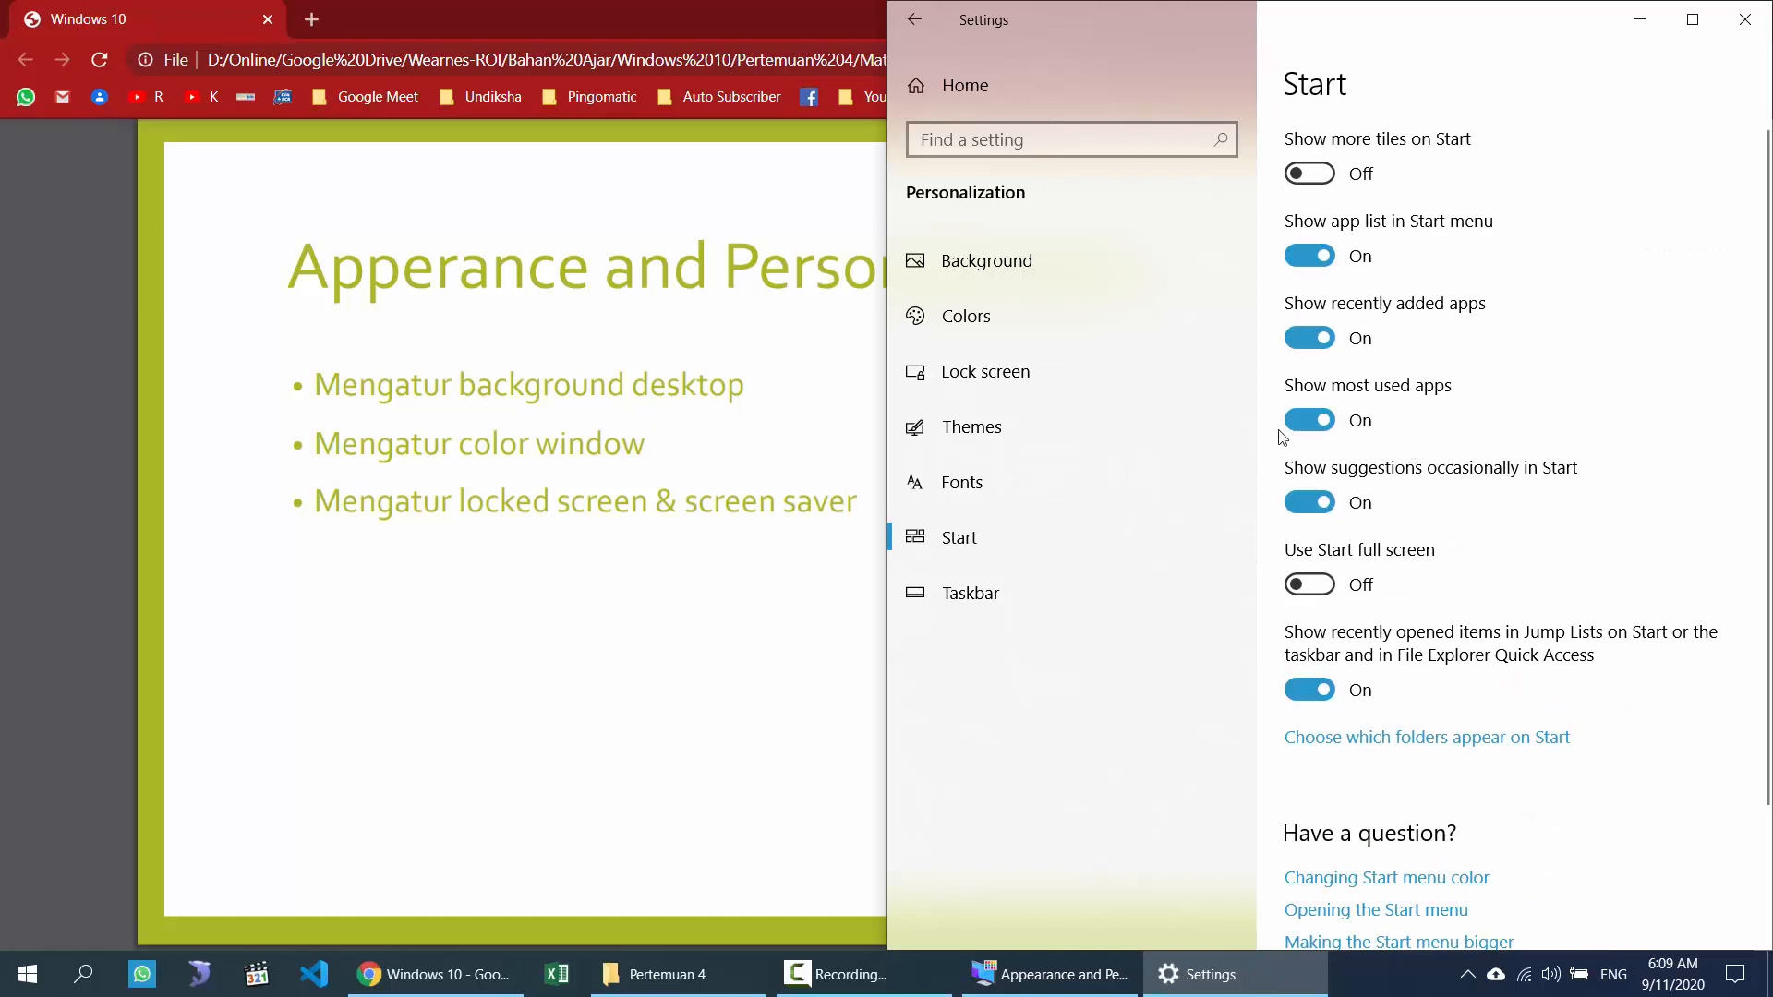
click(20, 986)
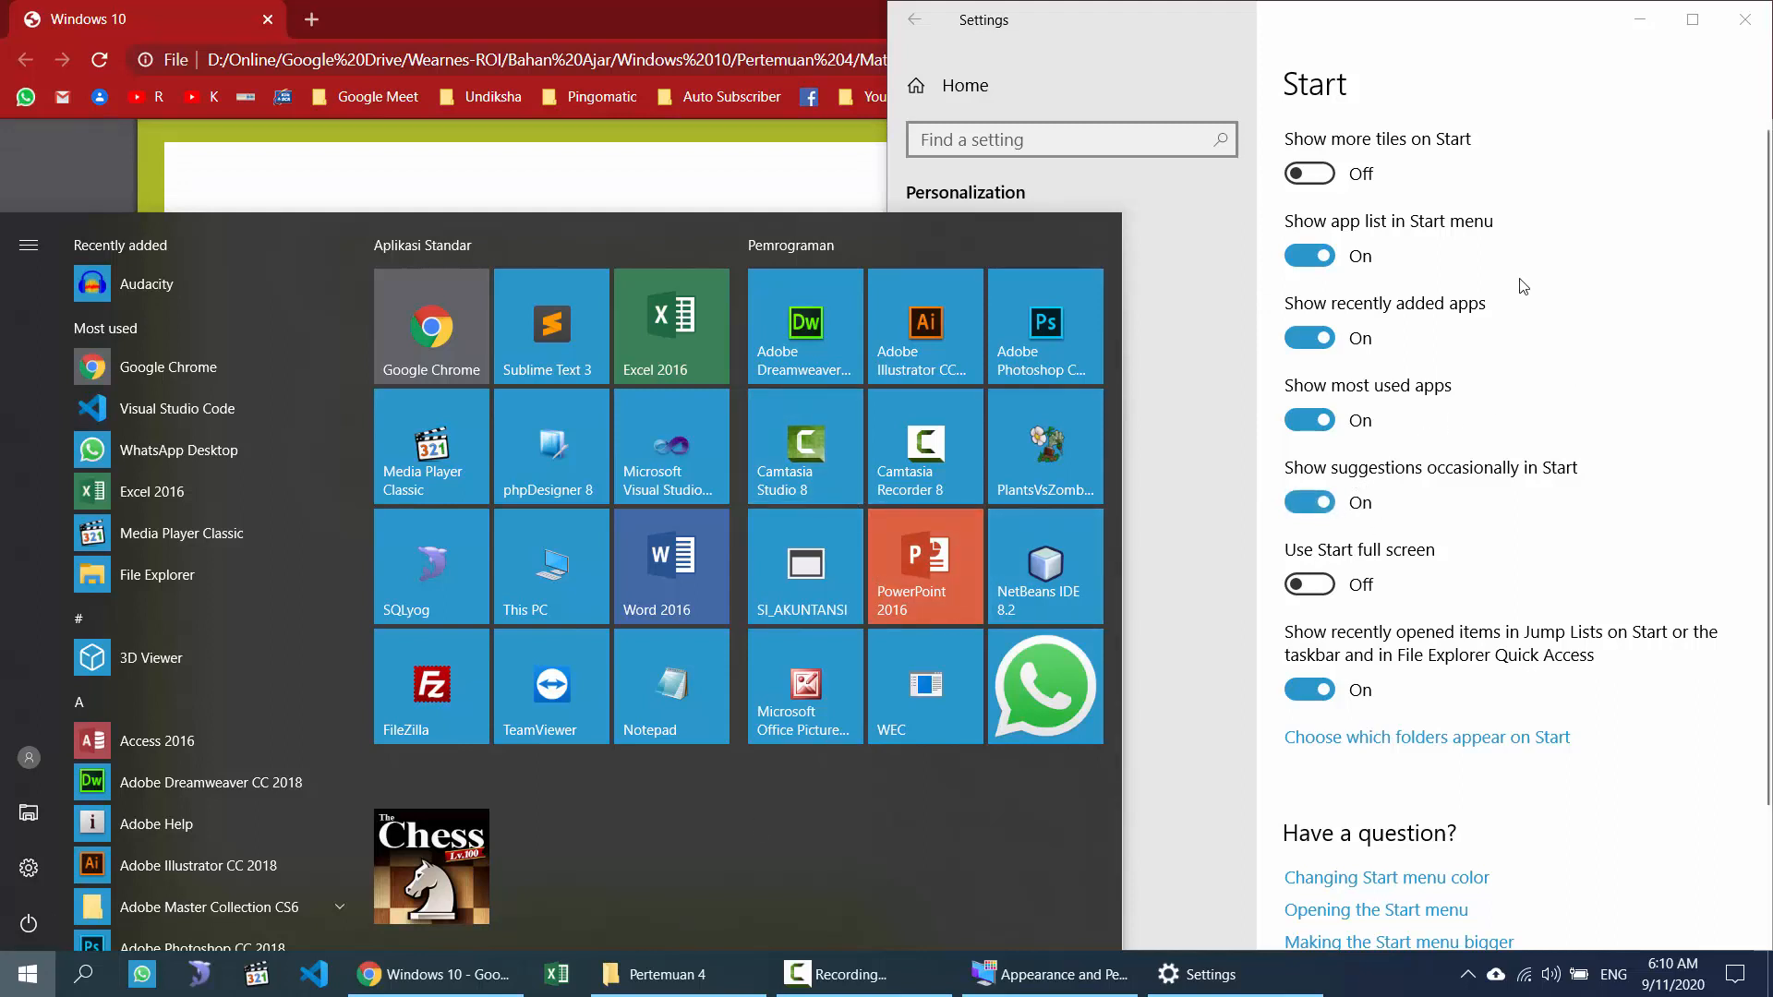
click(1324, 180)
key(super)
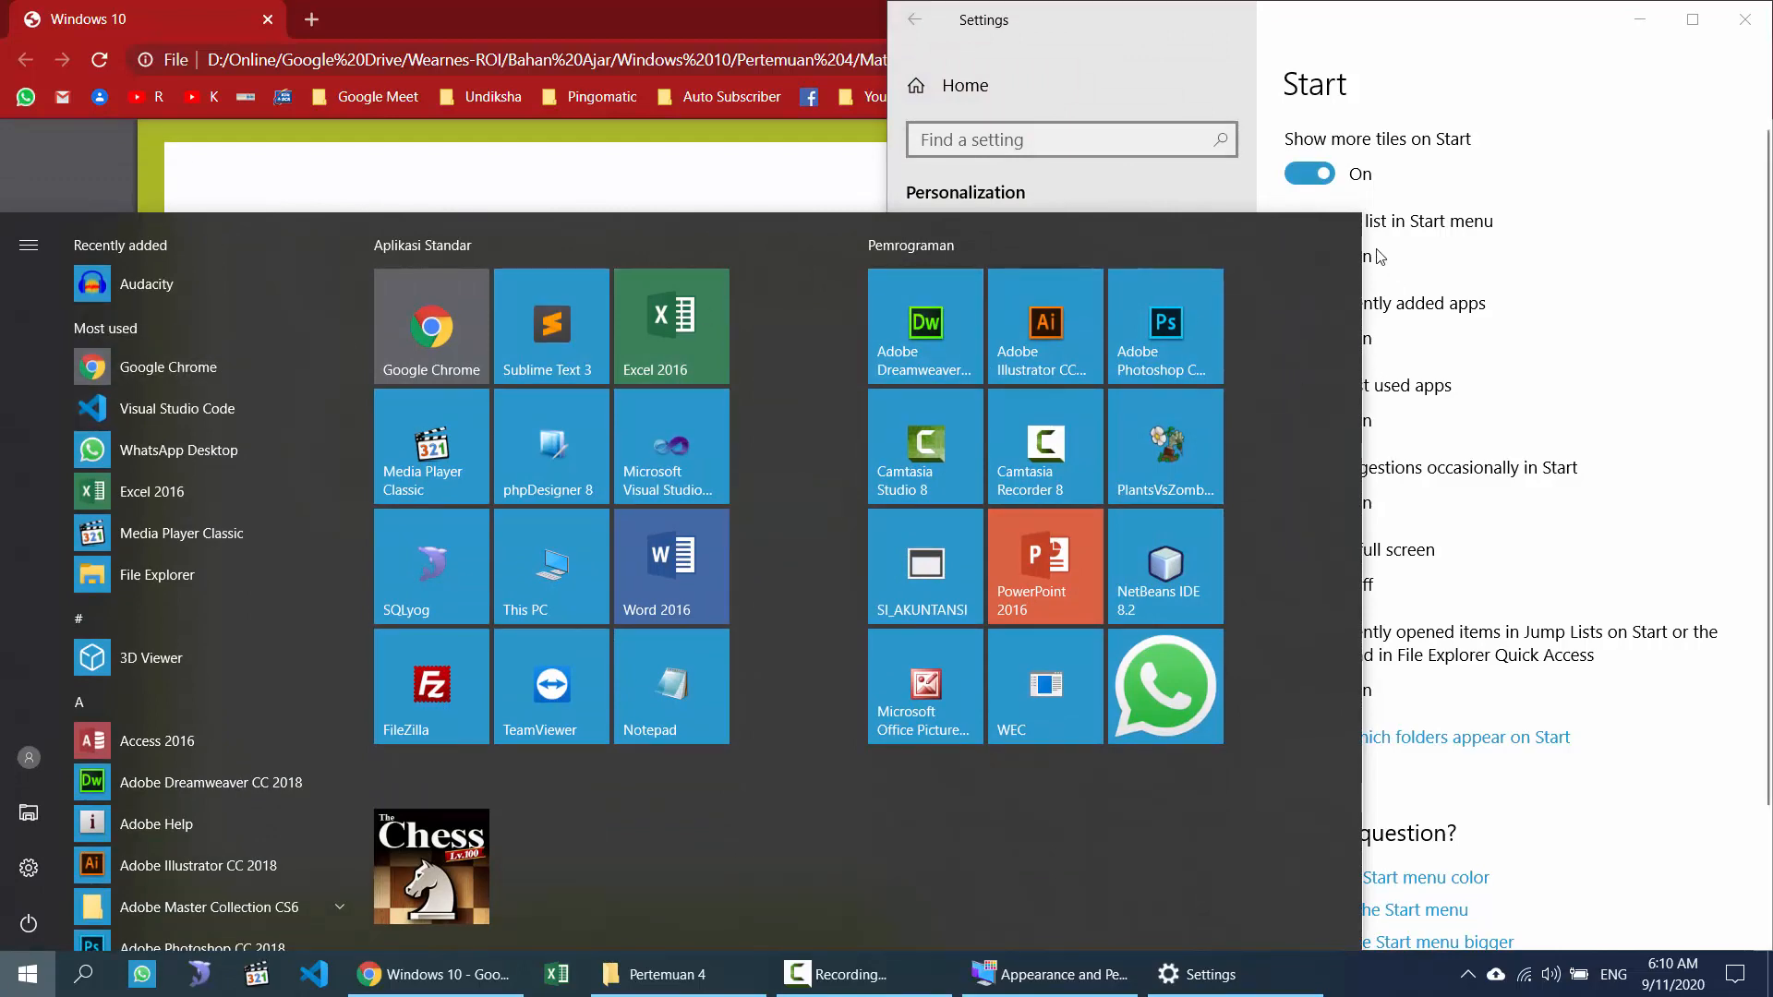
click(1309, 174)
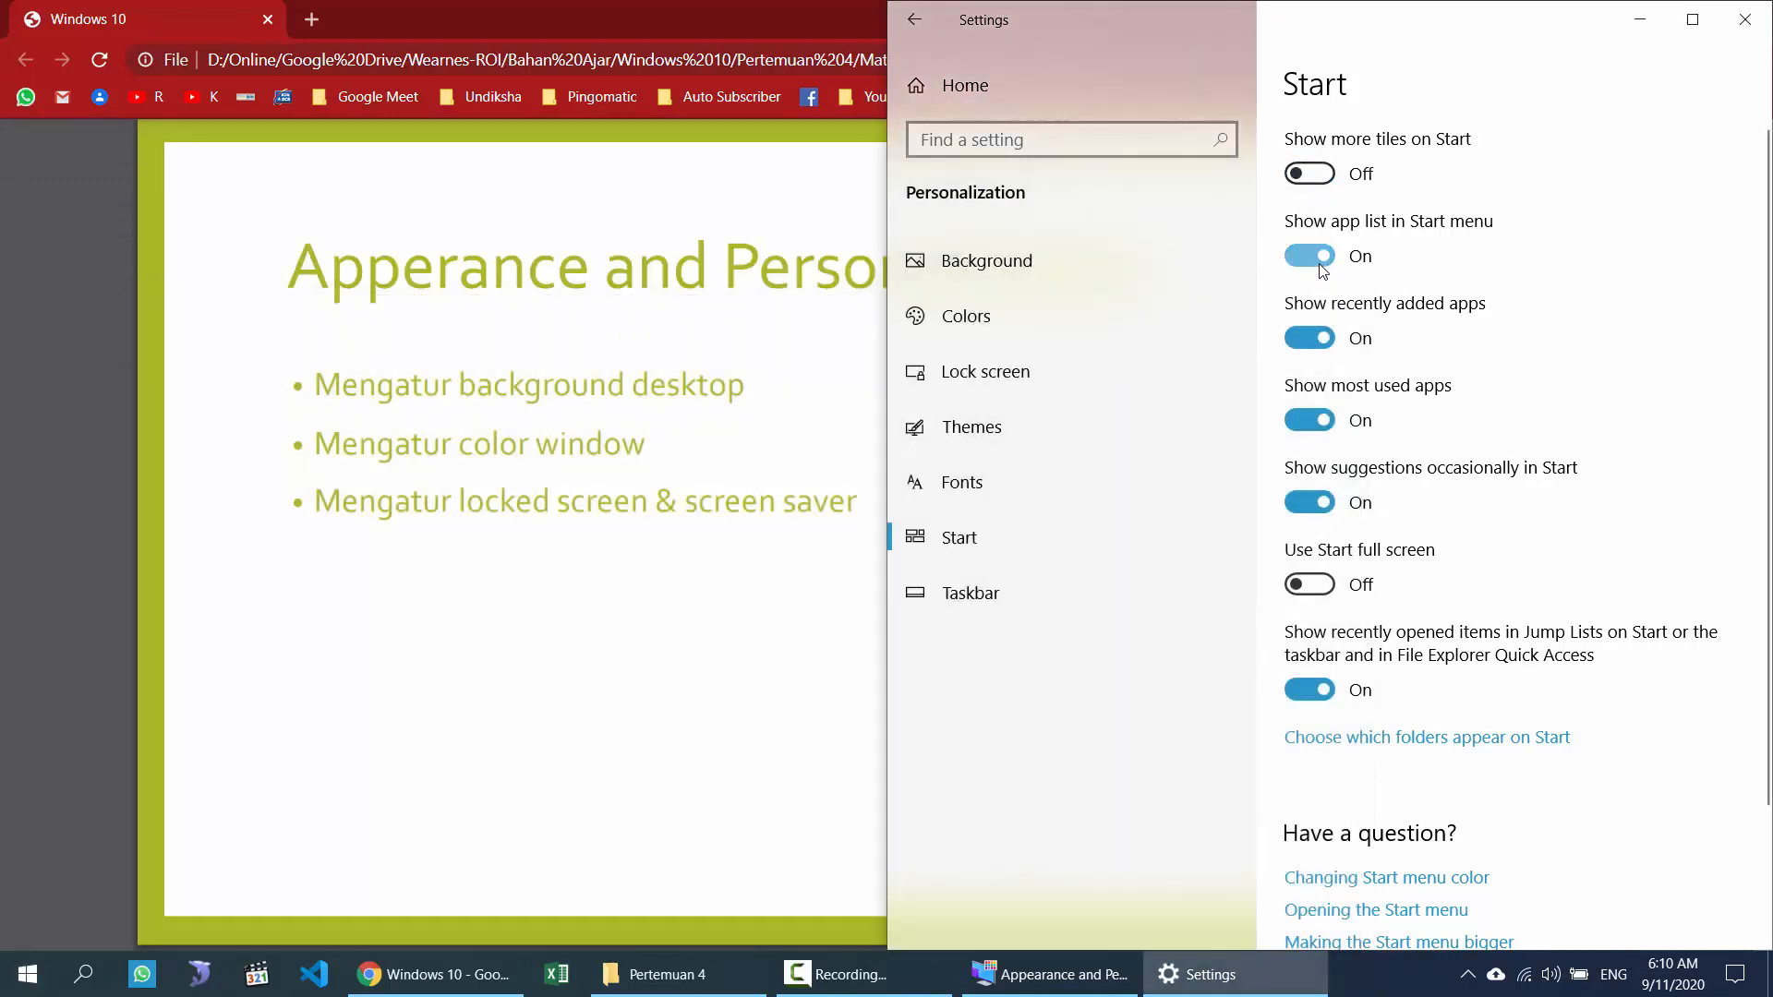
click(28, 974)
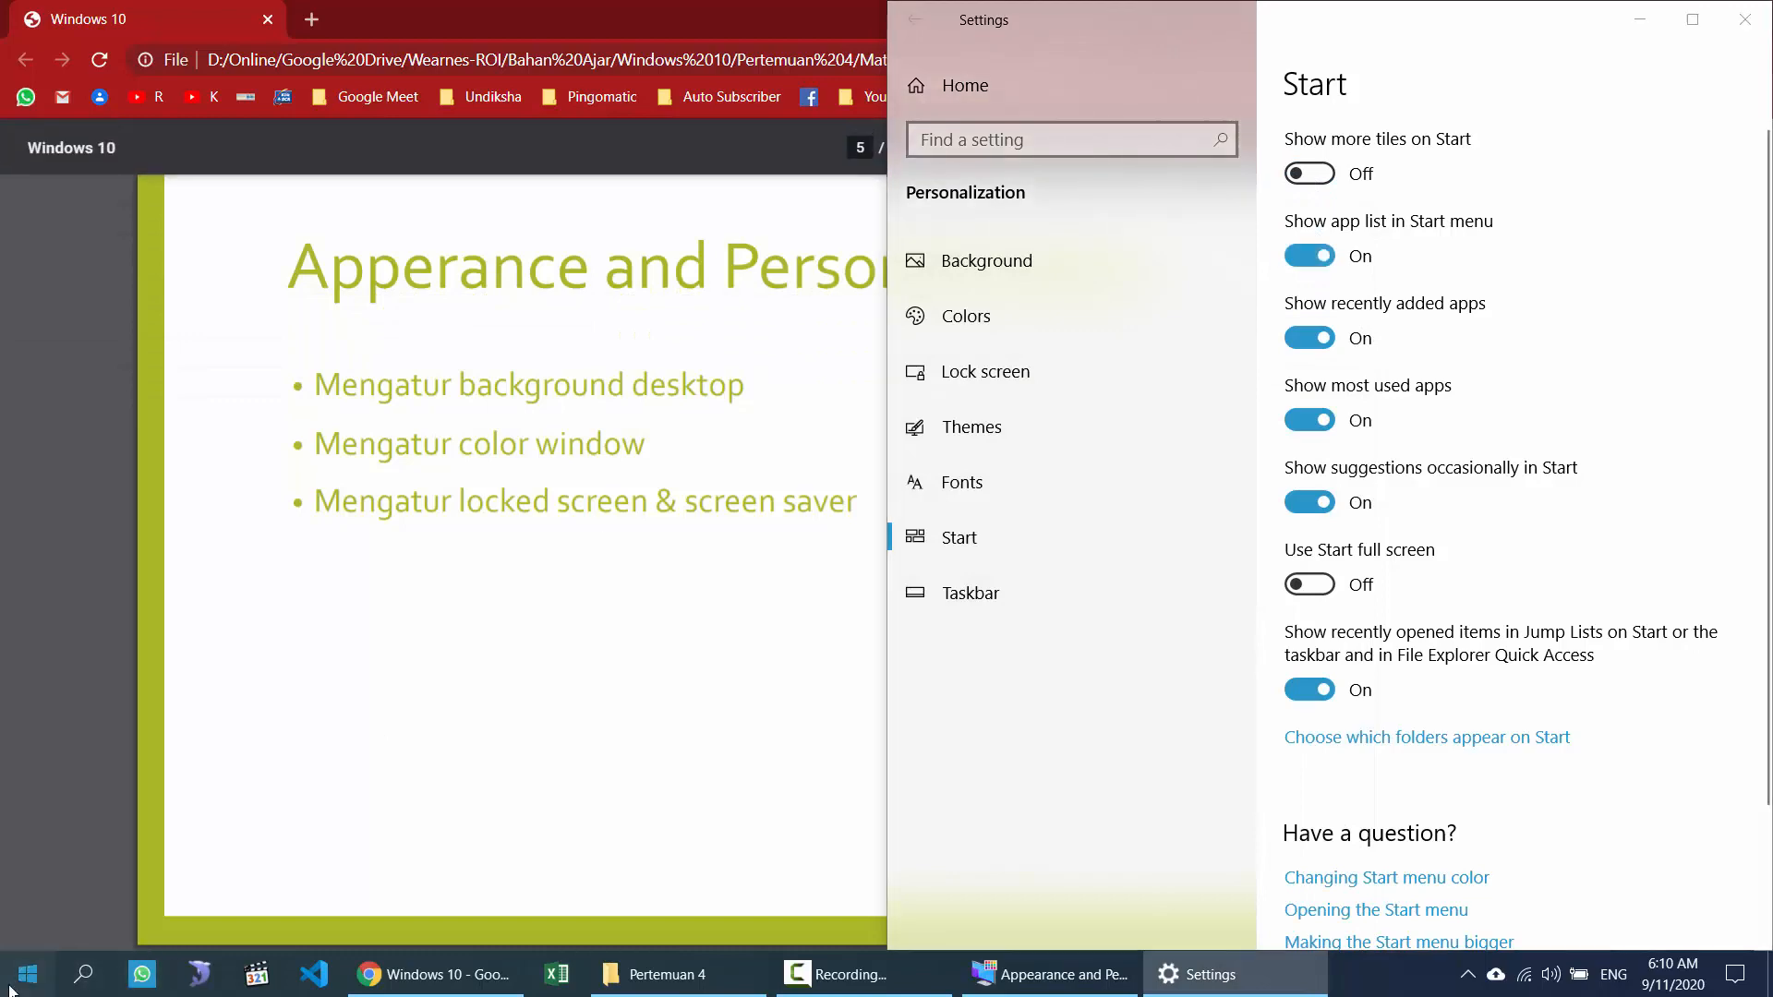
Step: Turn off 'Show app list in Start menu' and view Start without the app list
click(1310, 256)
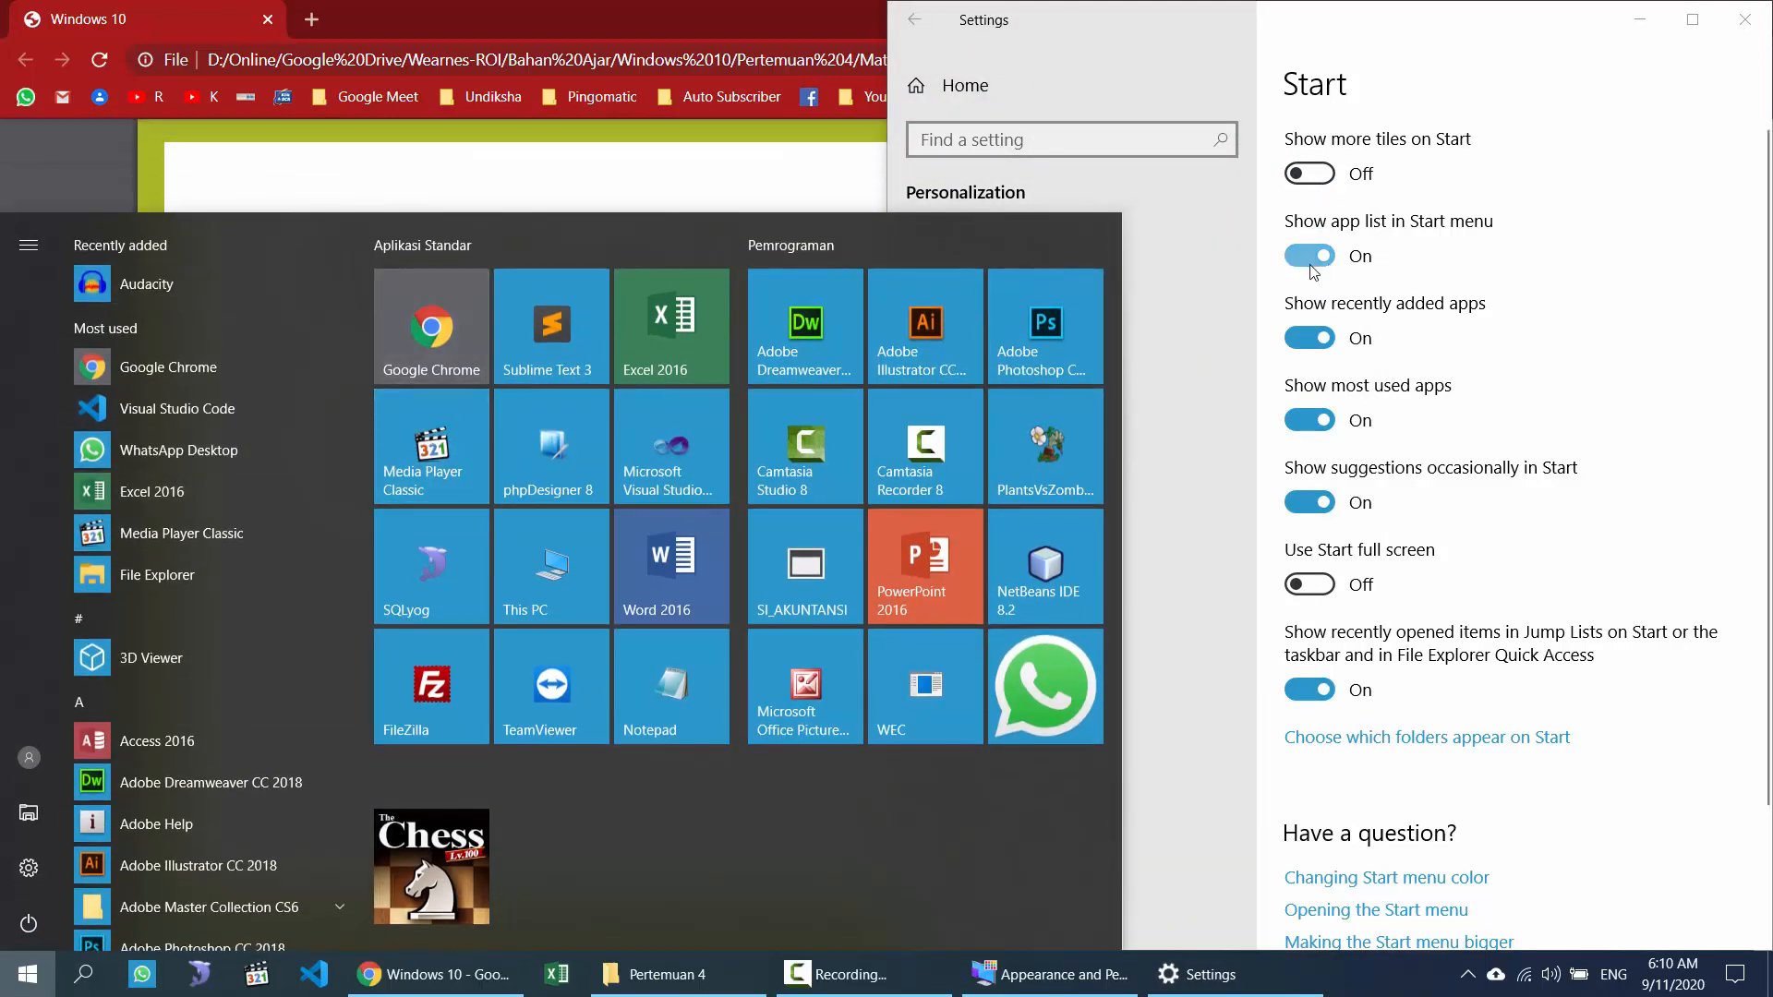
click(26, 973)
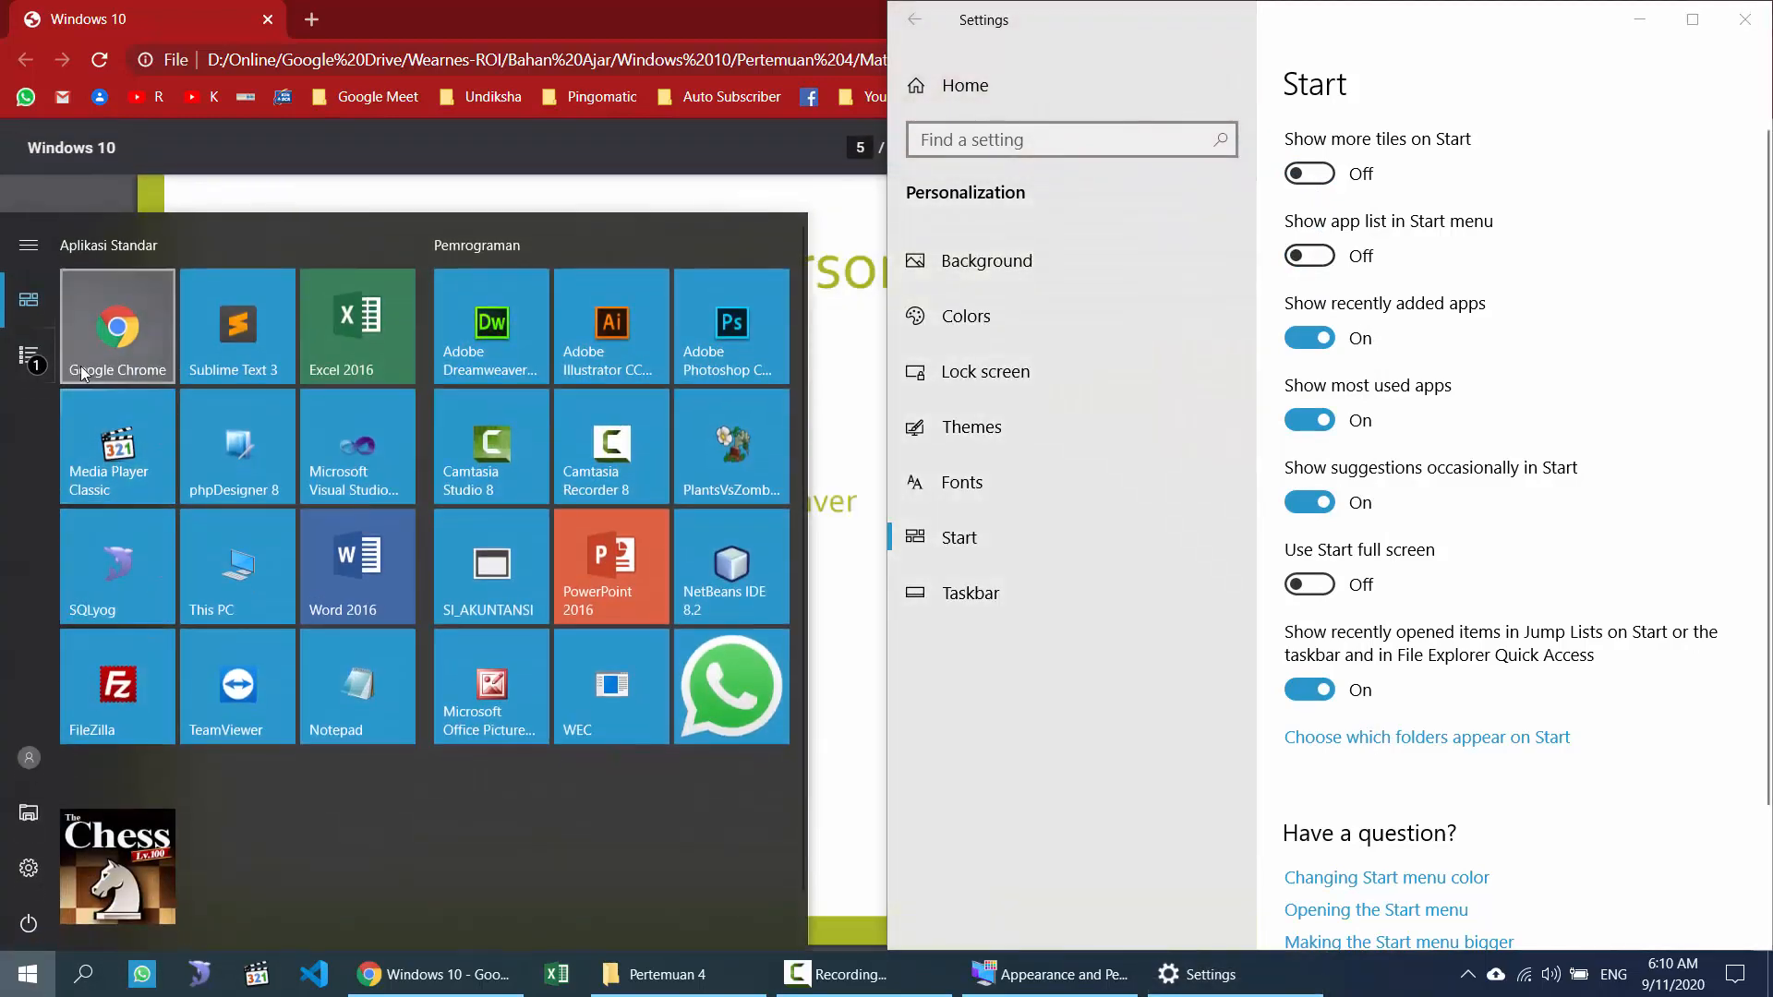
mouse_move(28, 362)
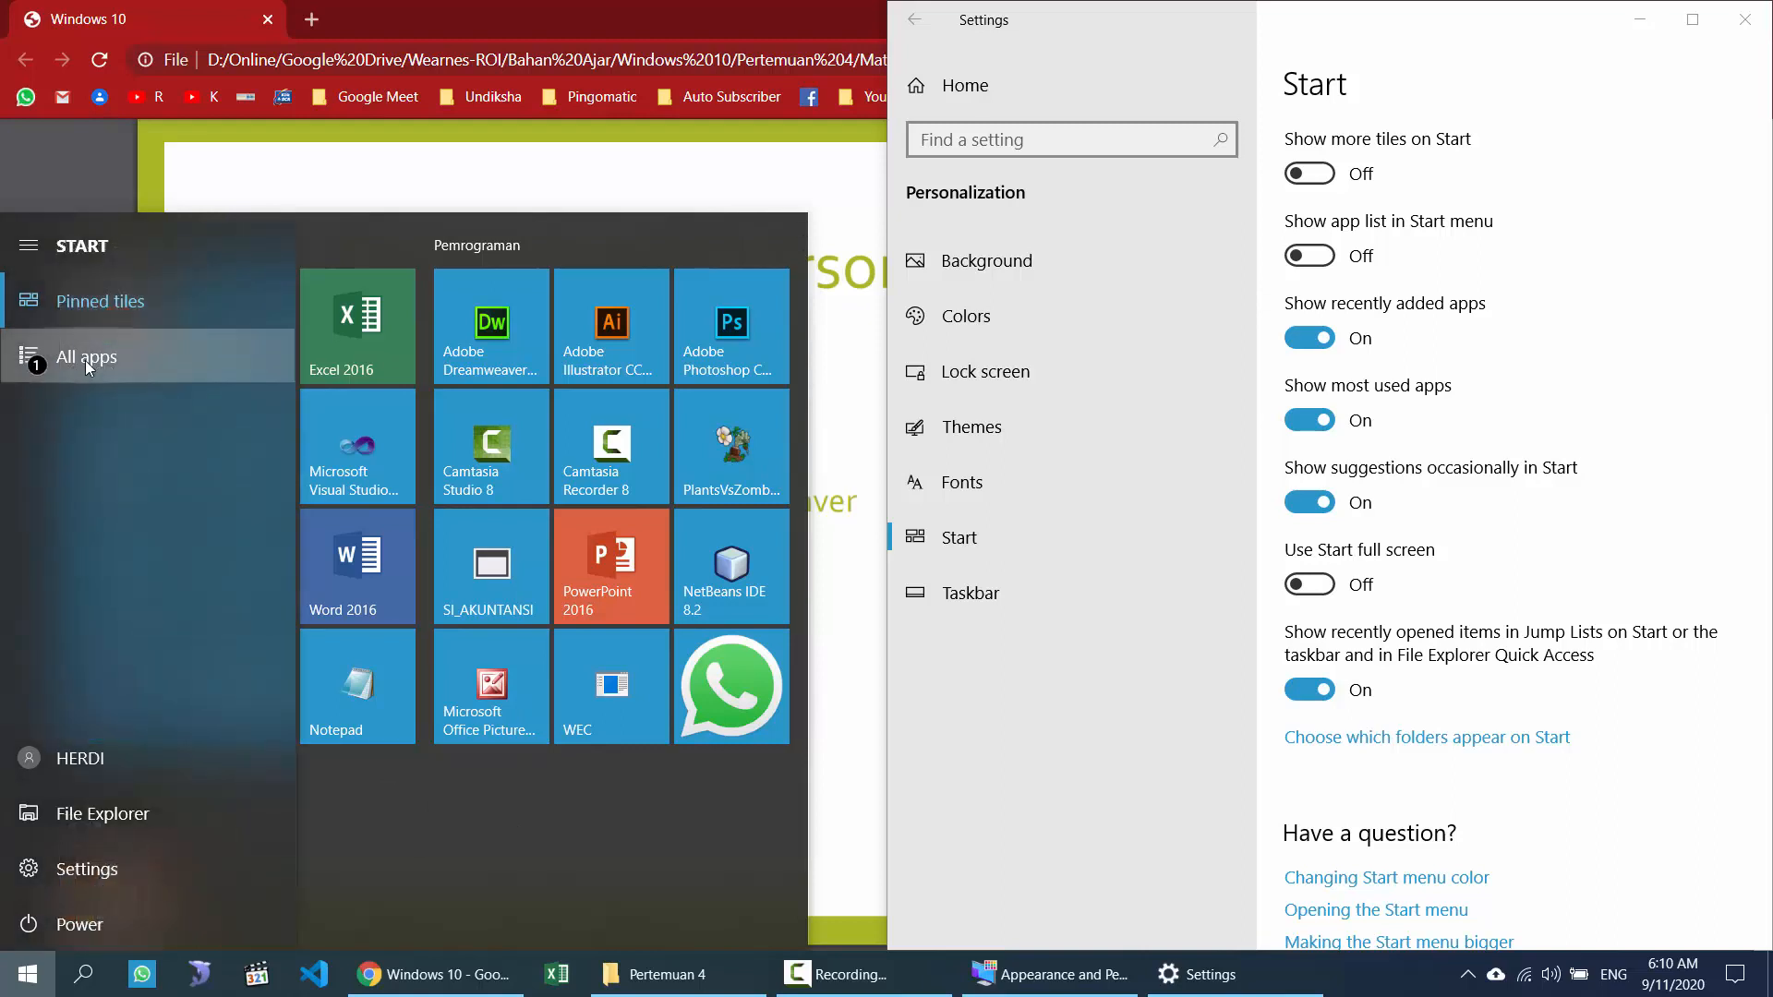
click(89, 366)
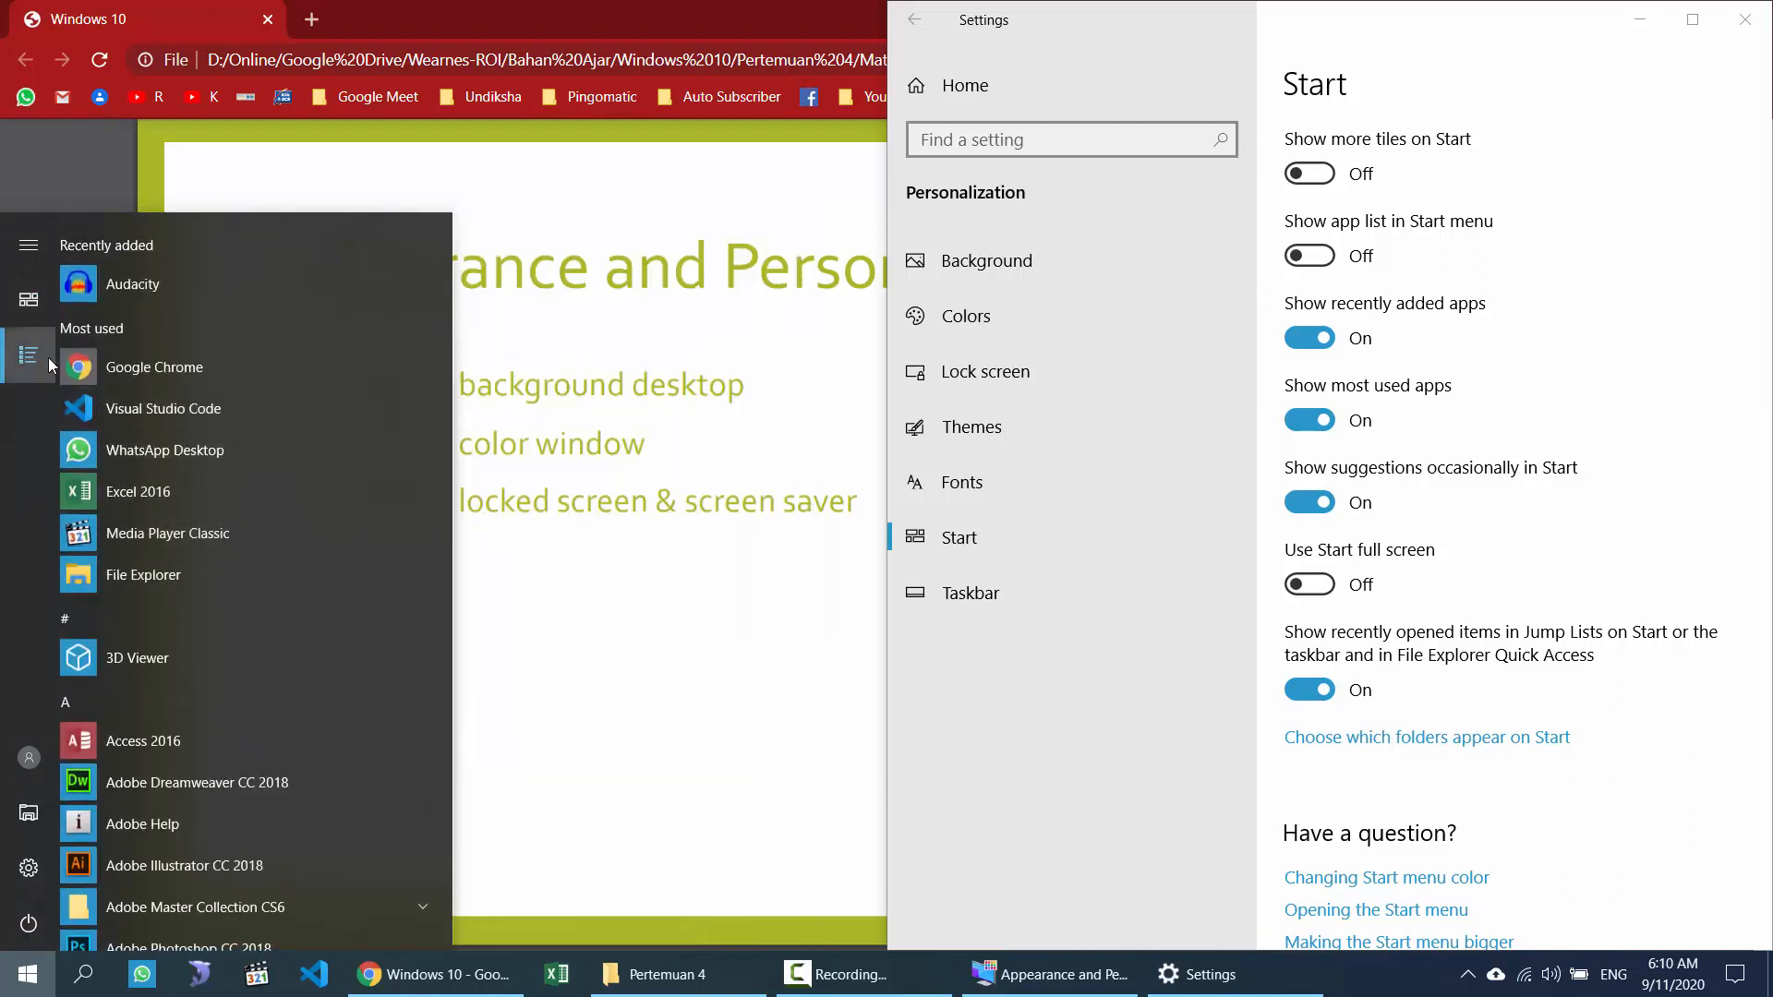
Step: Turn the Start menu app list back on and confirm it appears in Start
click(1320, 260)
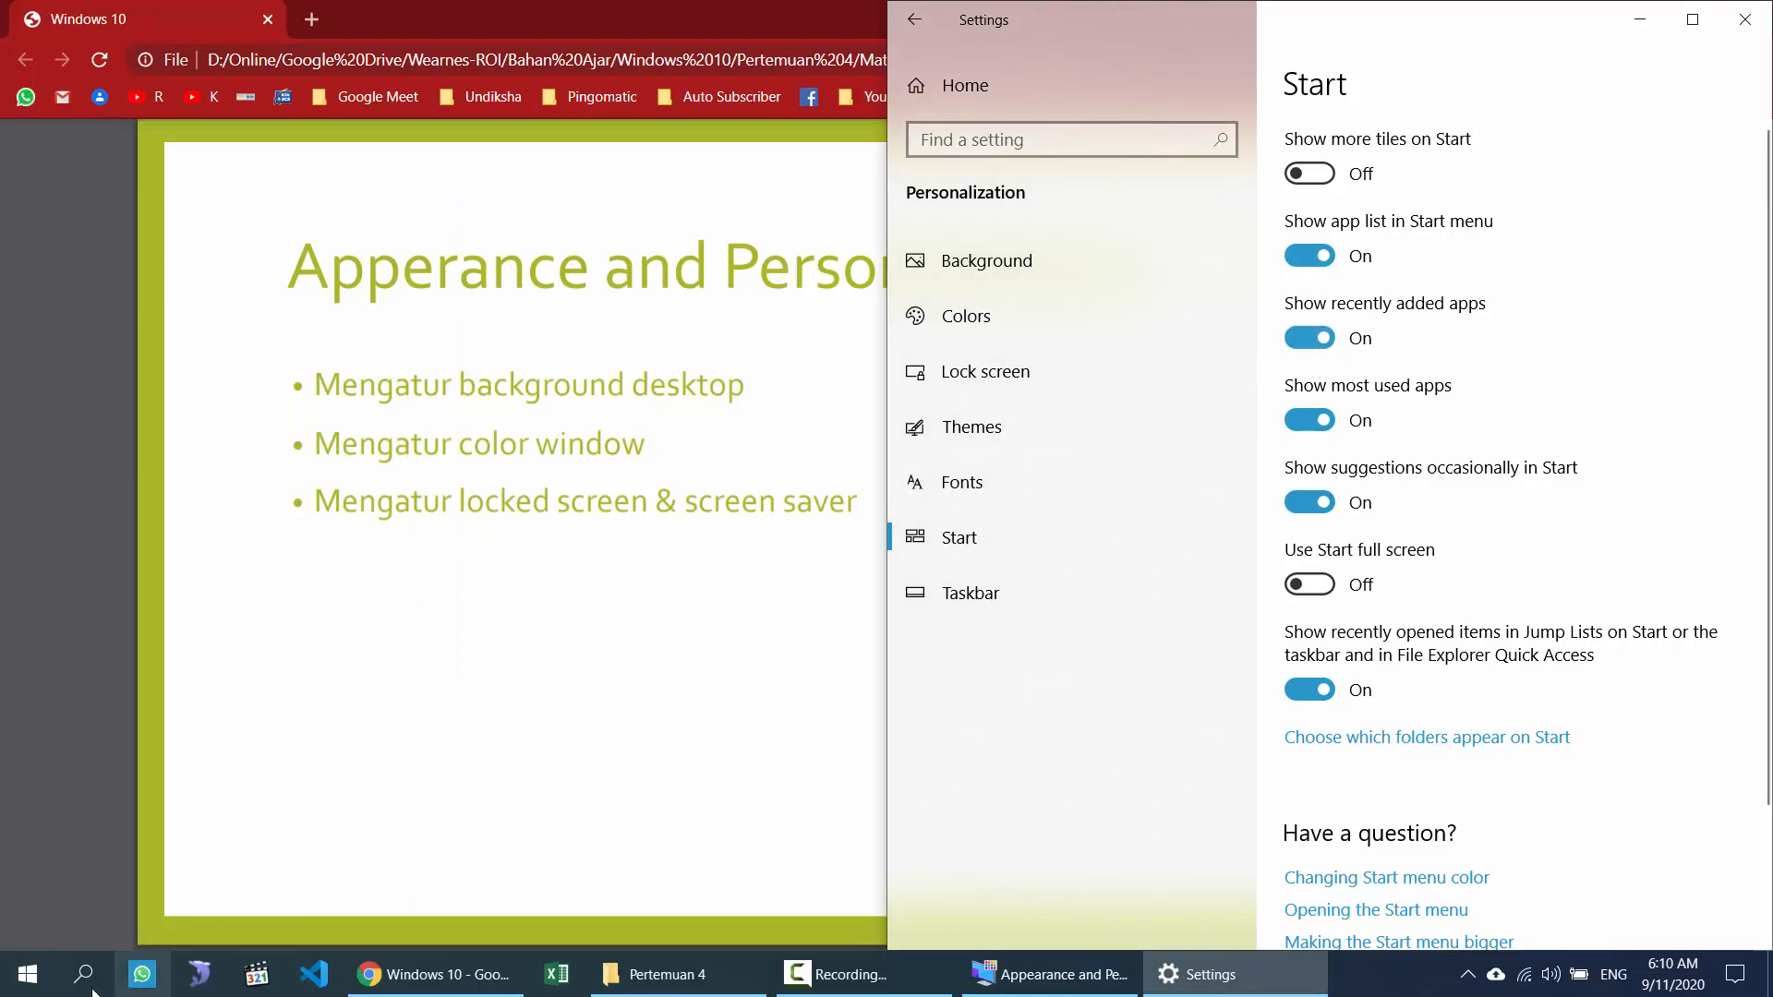
click(28, 974)
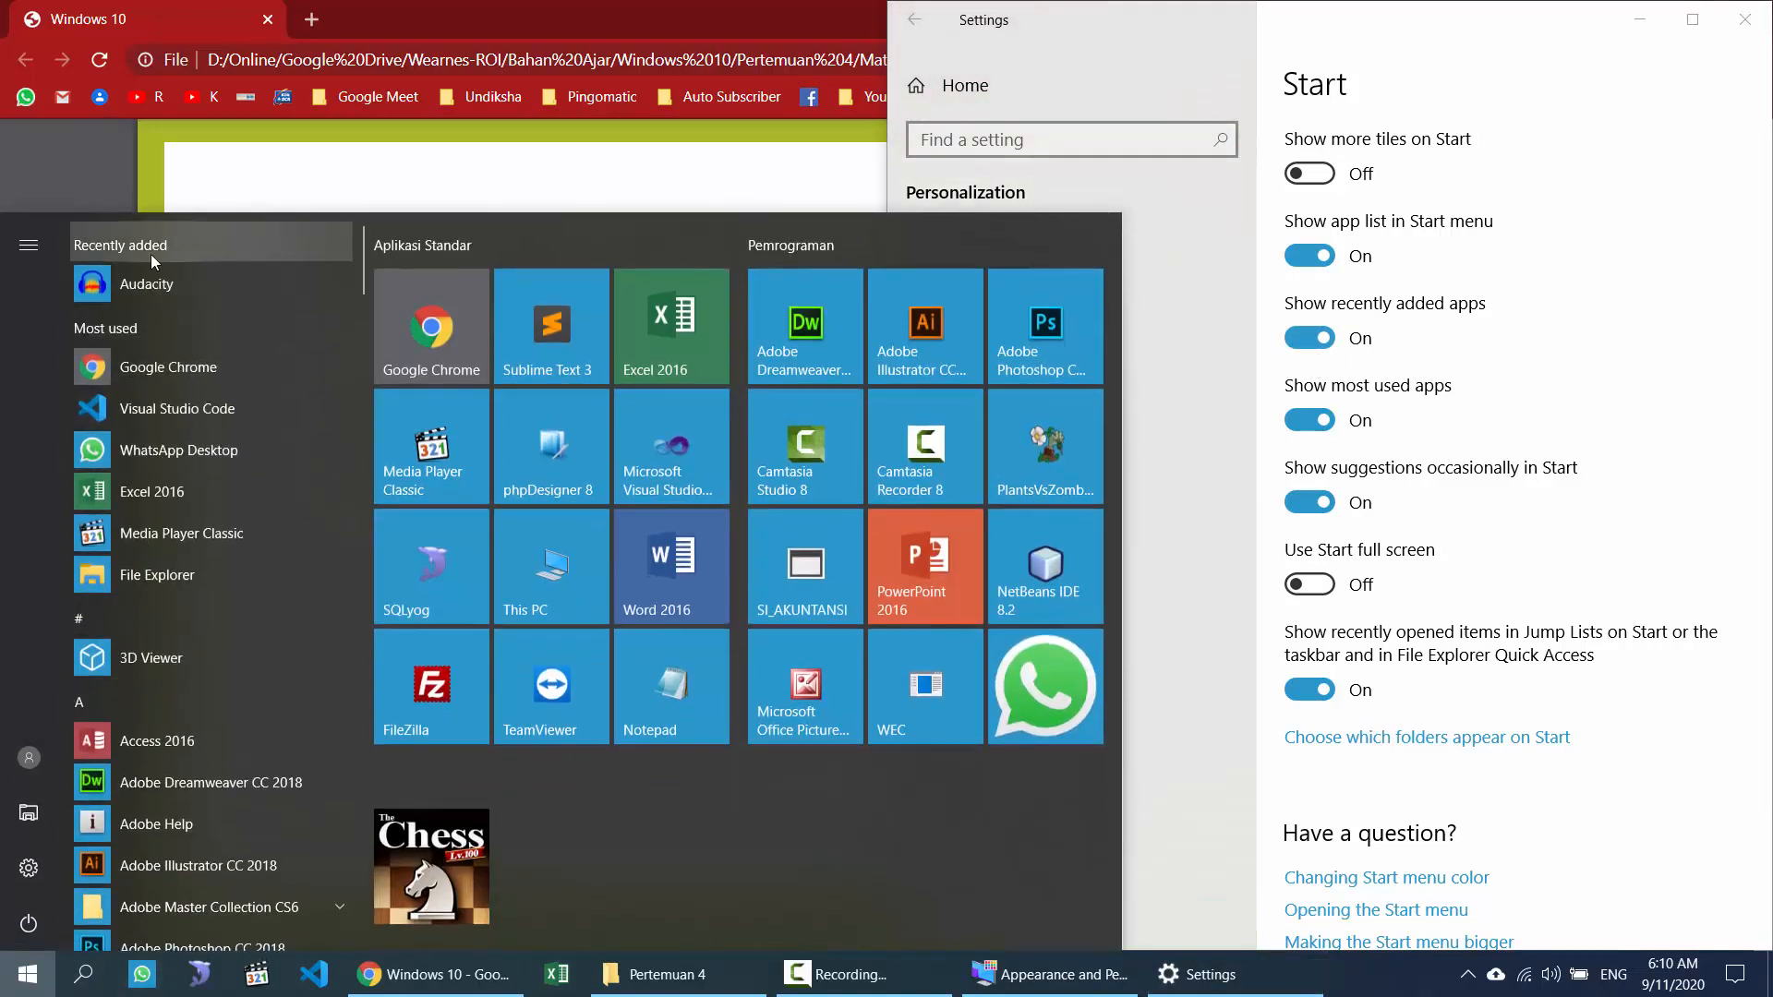
click(1533, 382)
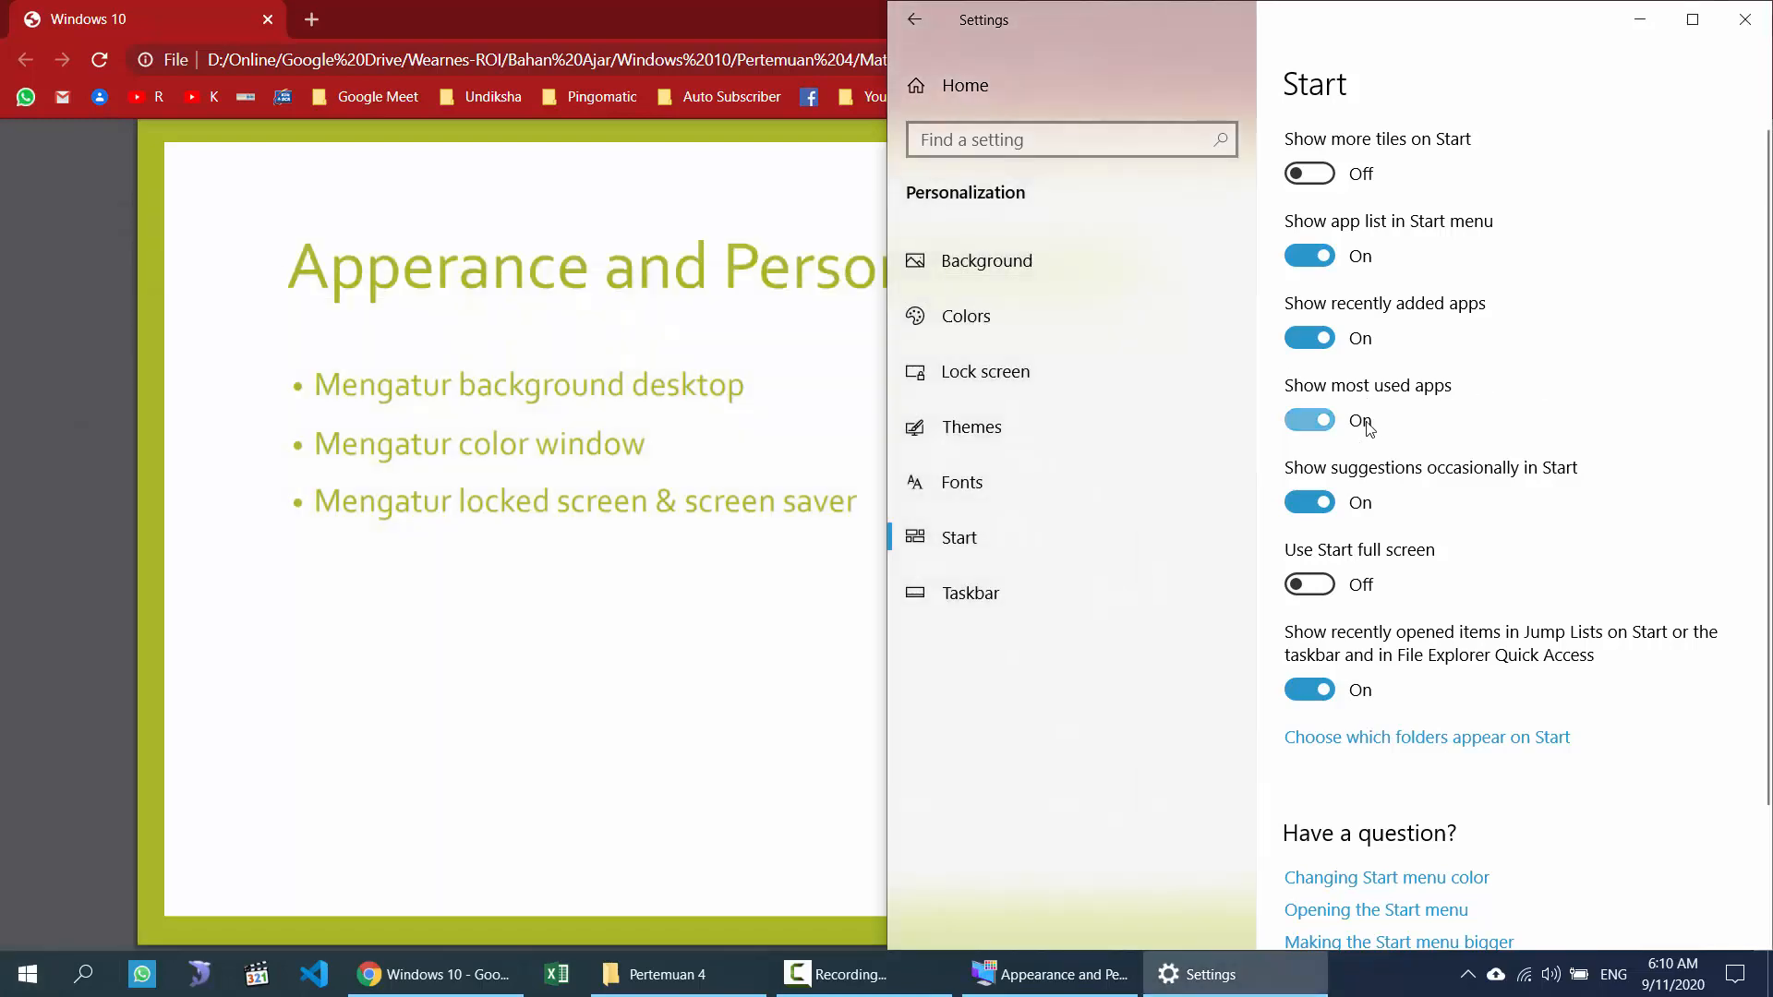
click(28, 974)
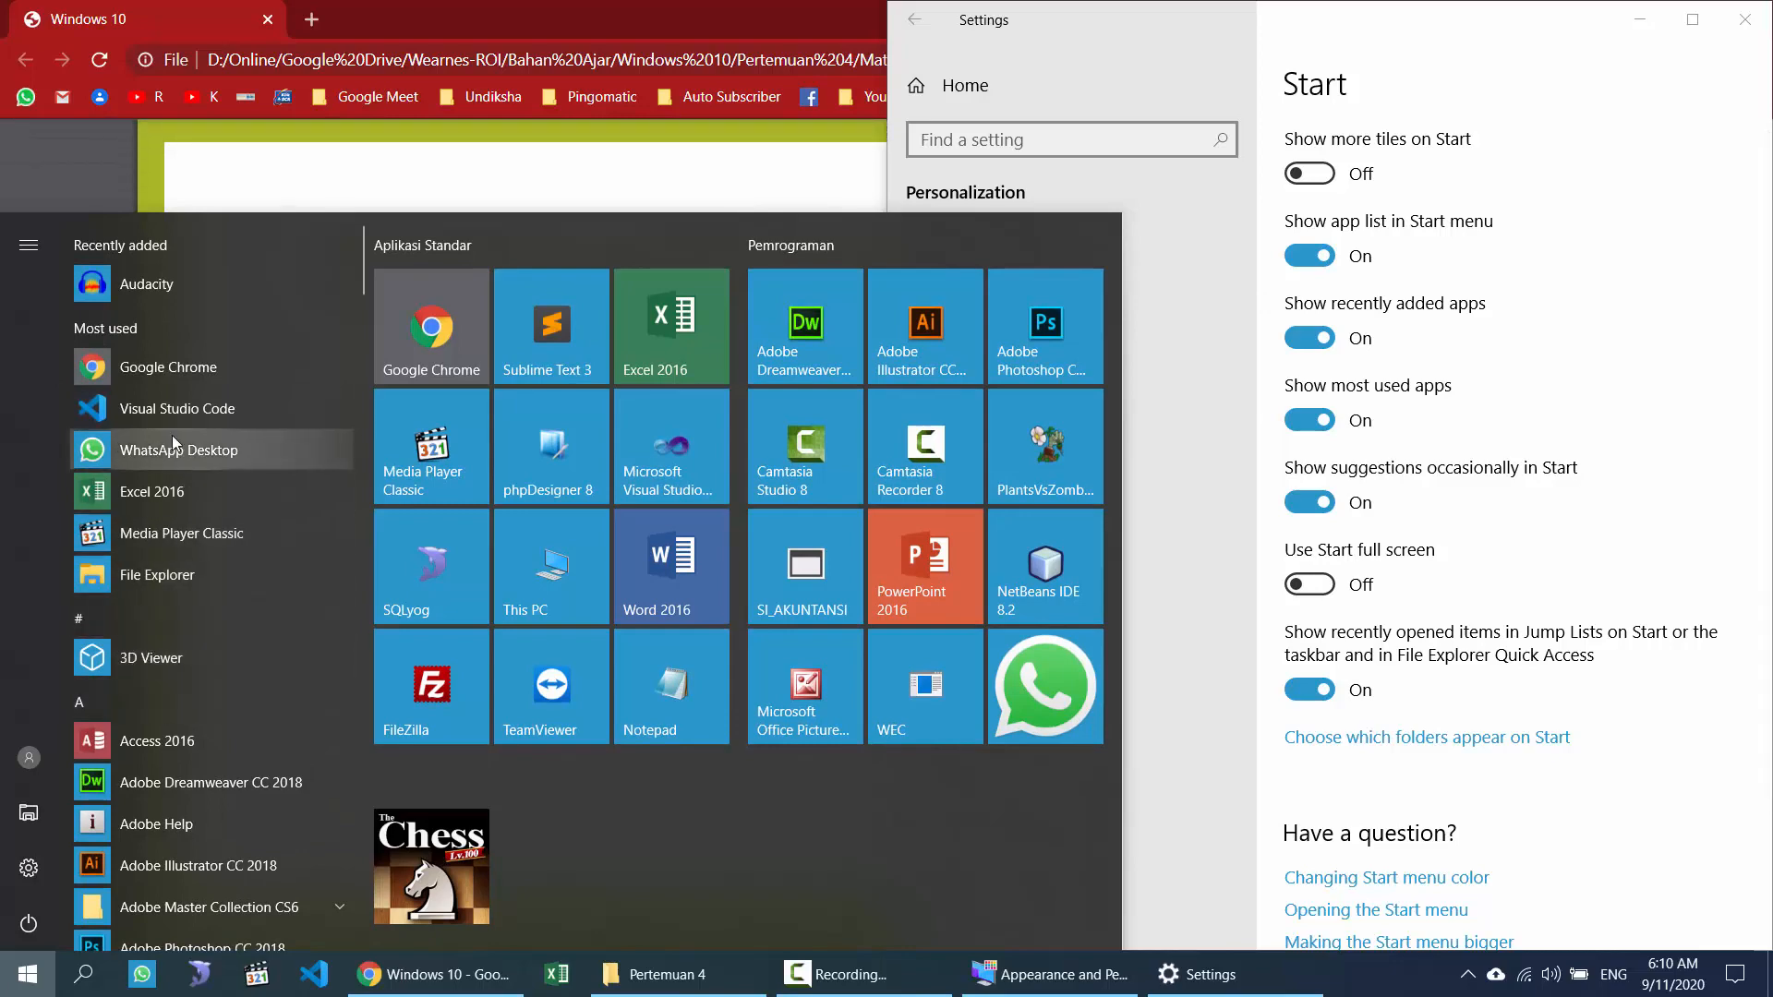
scroll(215, 541, down, 6)
scroll(214, 572, down, 3)
scroll(208, 590, up, 10)
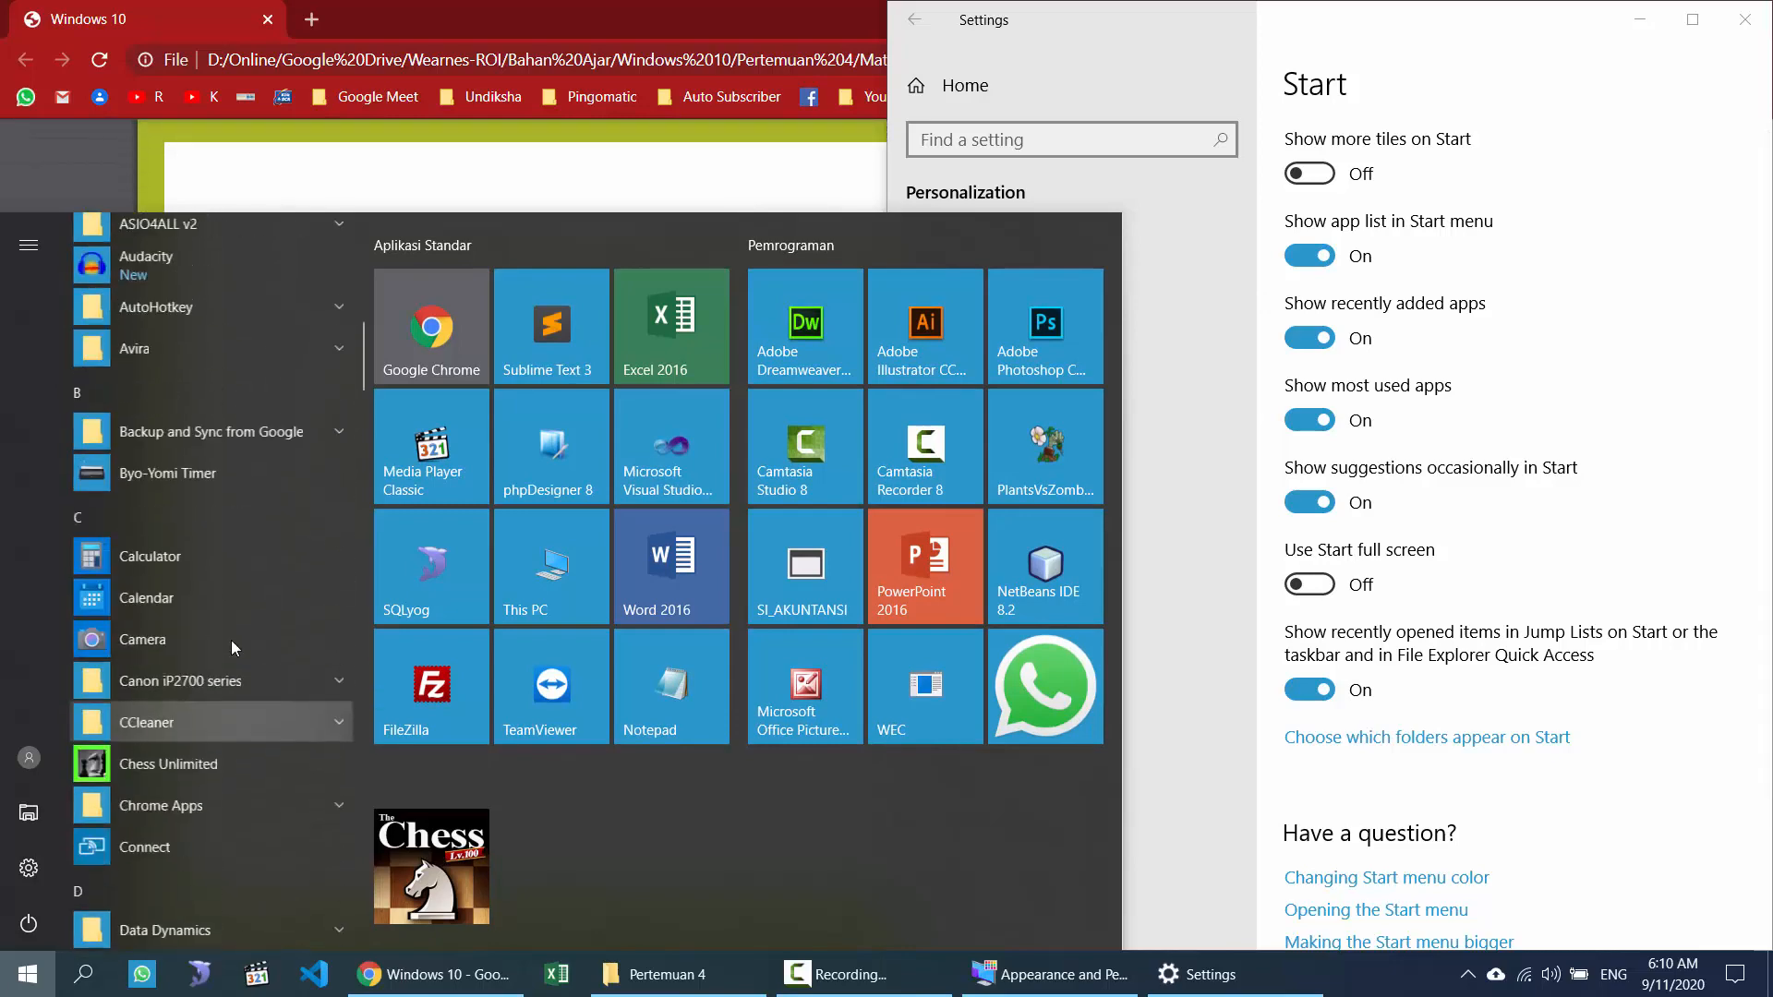
click(1504, 429)
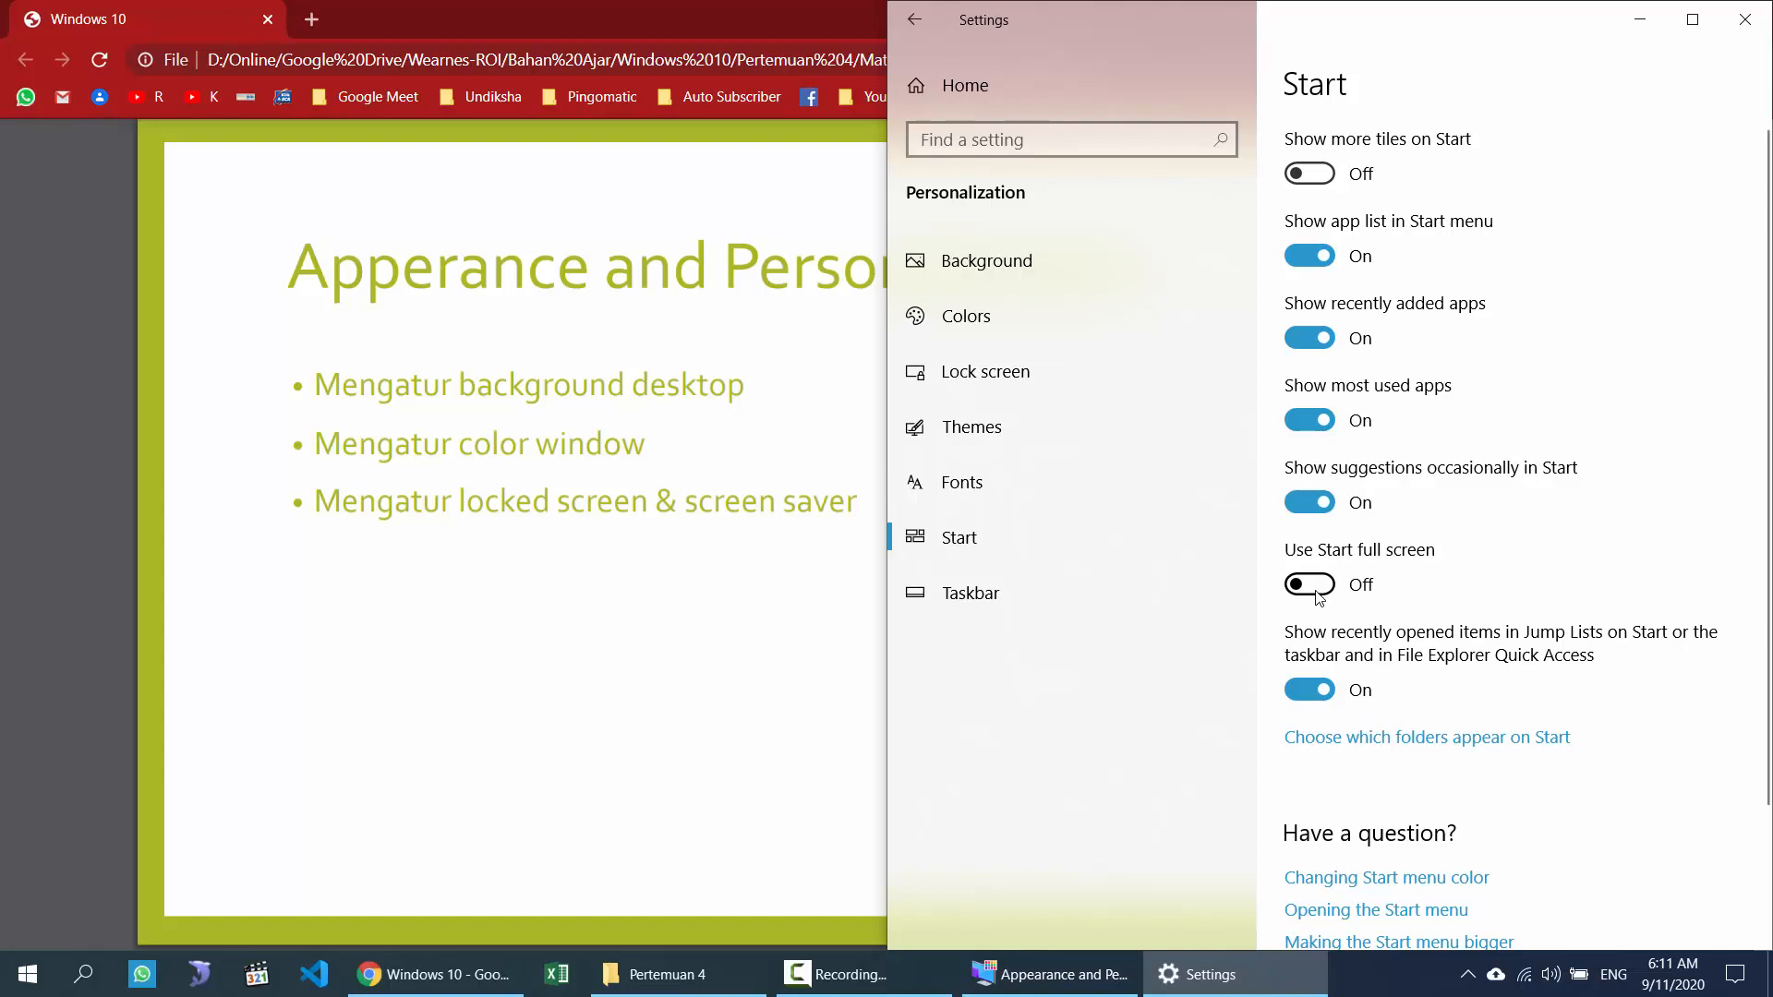
Step: Turn 'Use Start full screen' on, preview Start, then switch it back off
click(1318, 599)
click(36, 971)
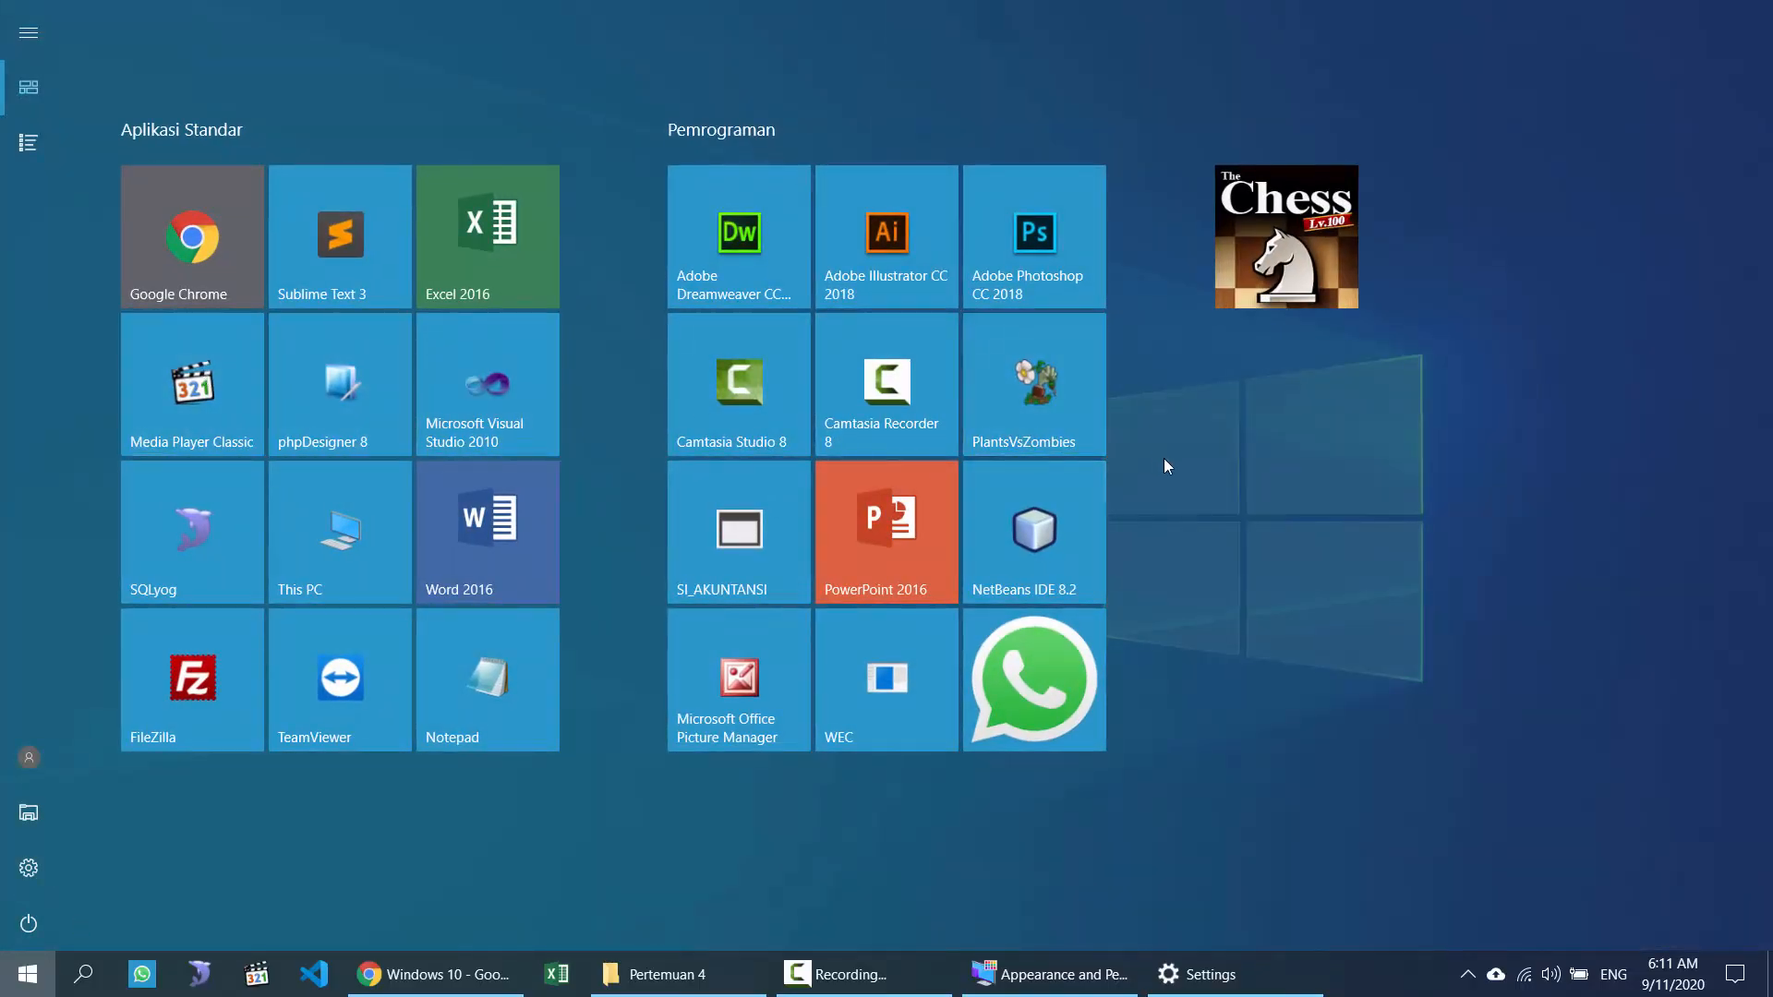
click(1303, 491)
click(1317, 598)
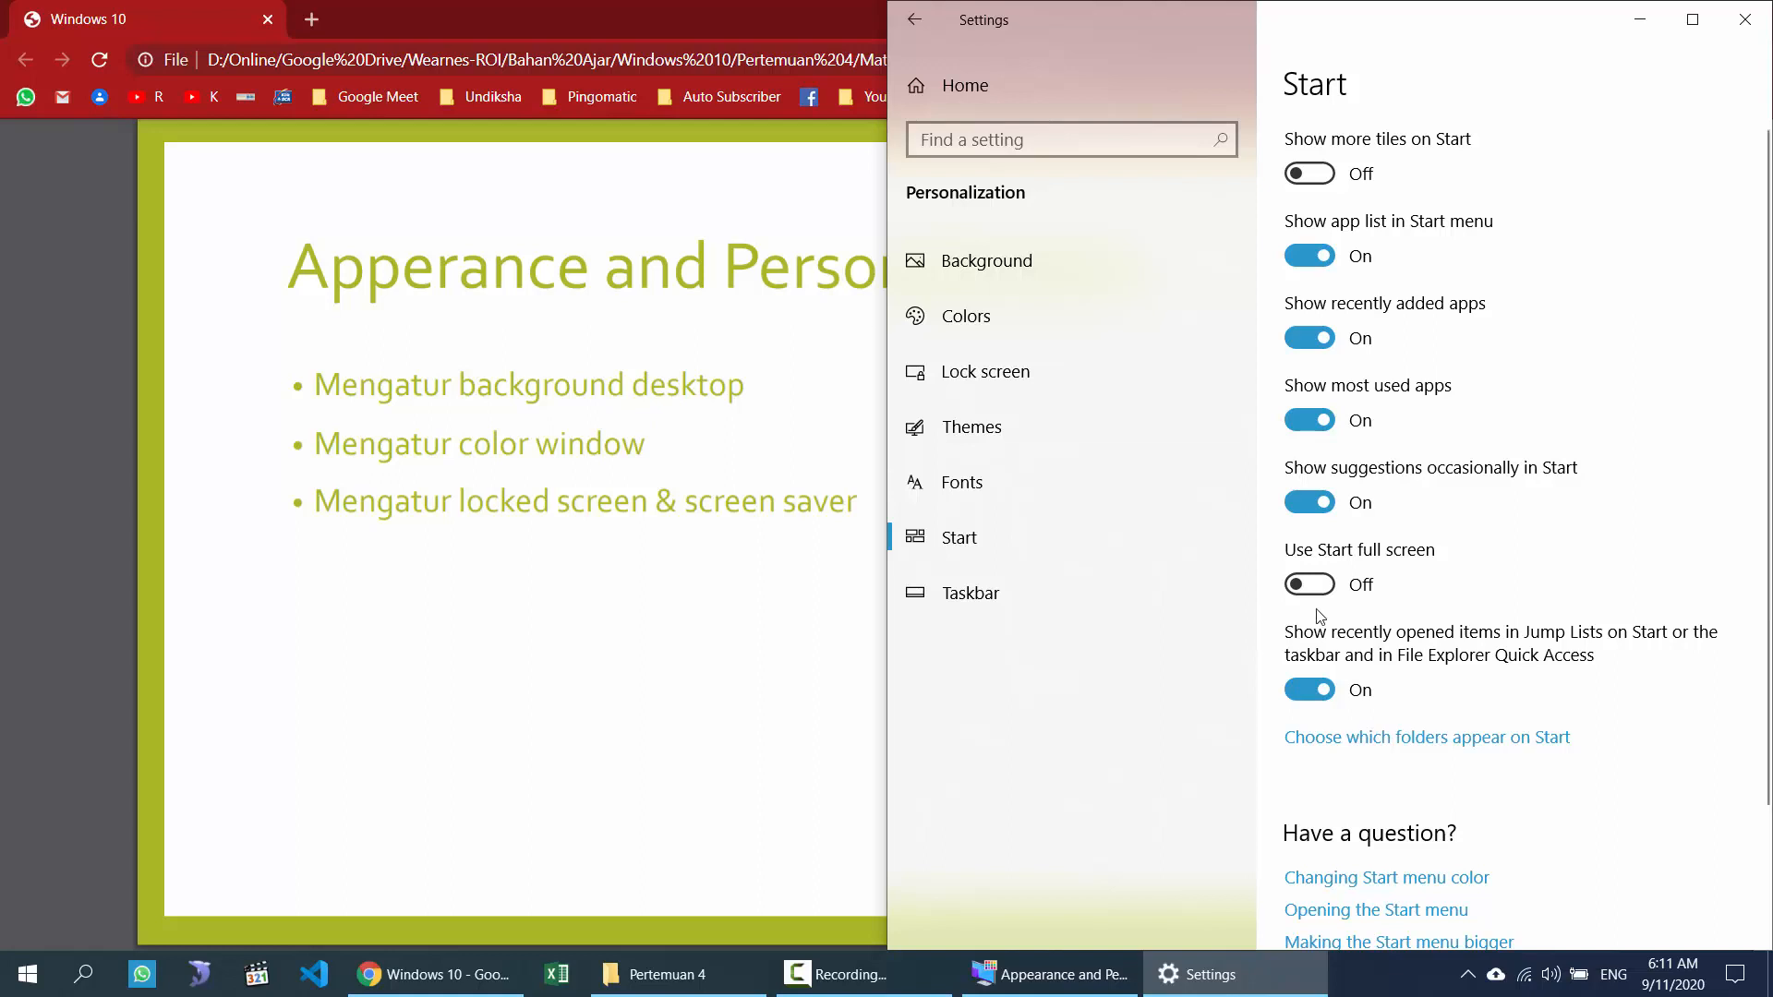
scroll(1444, 623, down, 2)
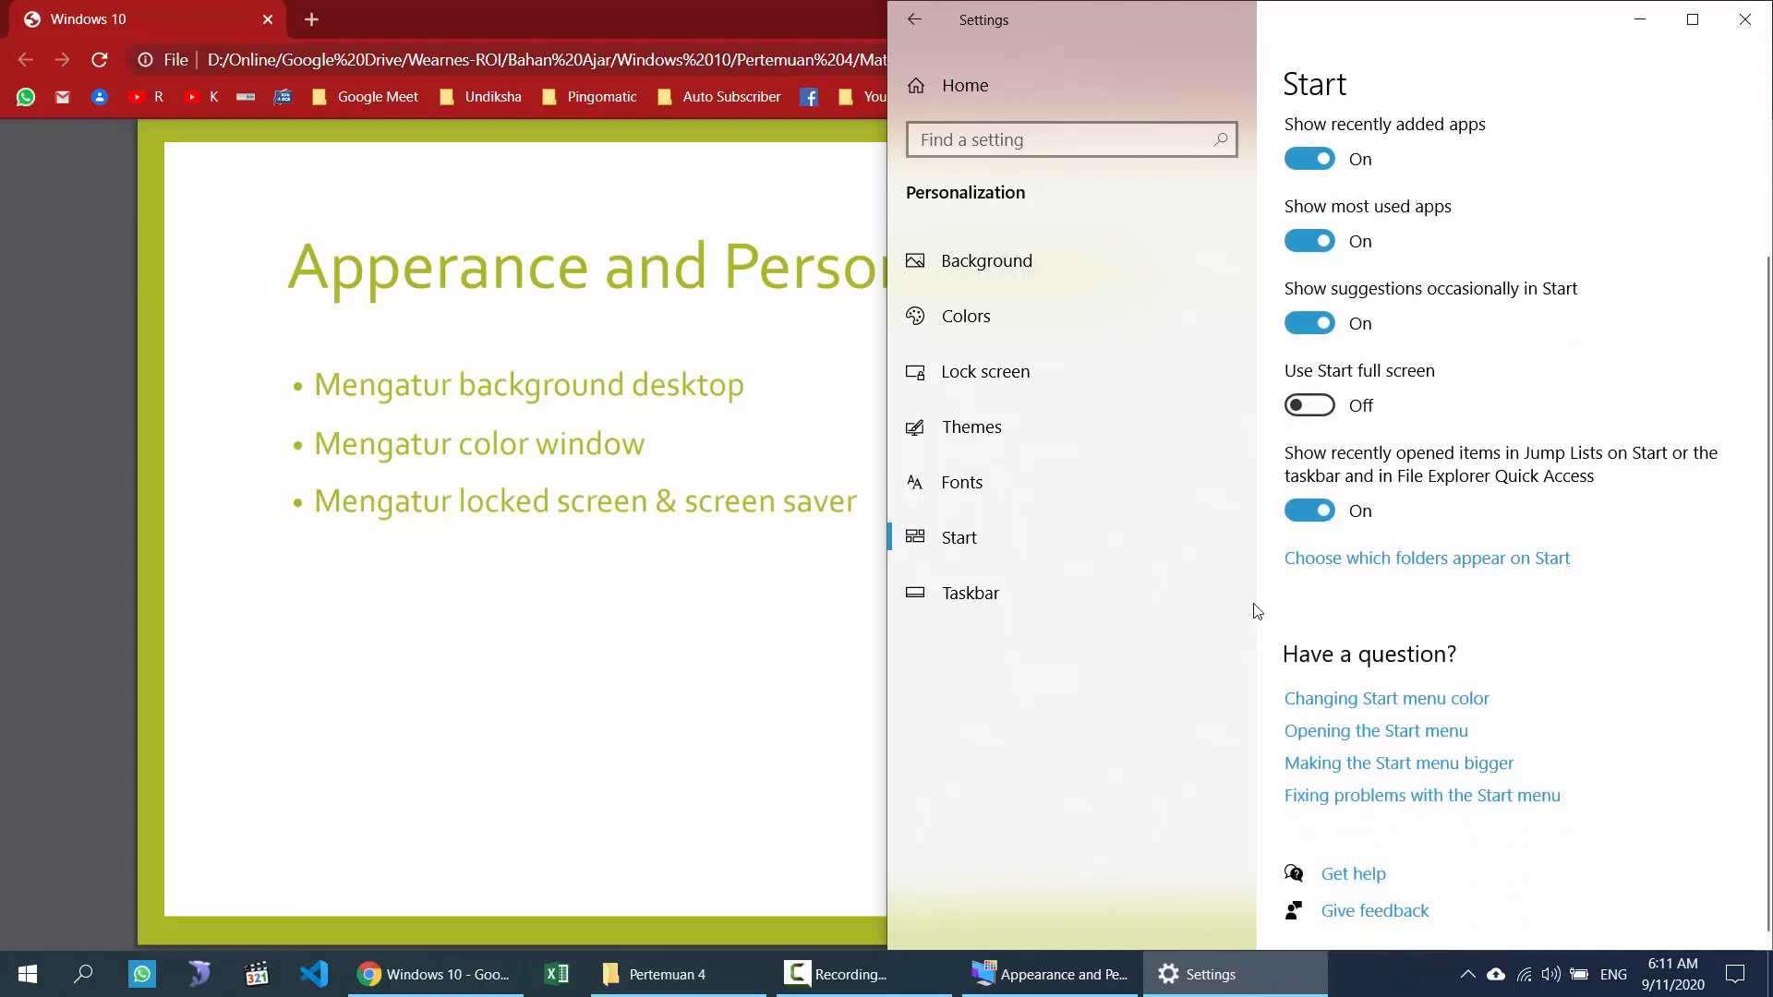
click(969, 593)
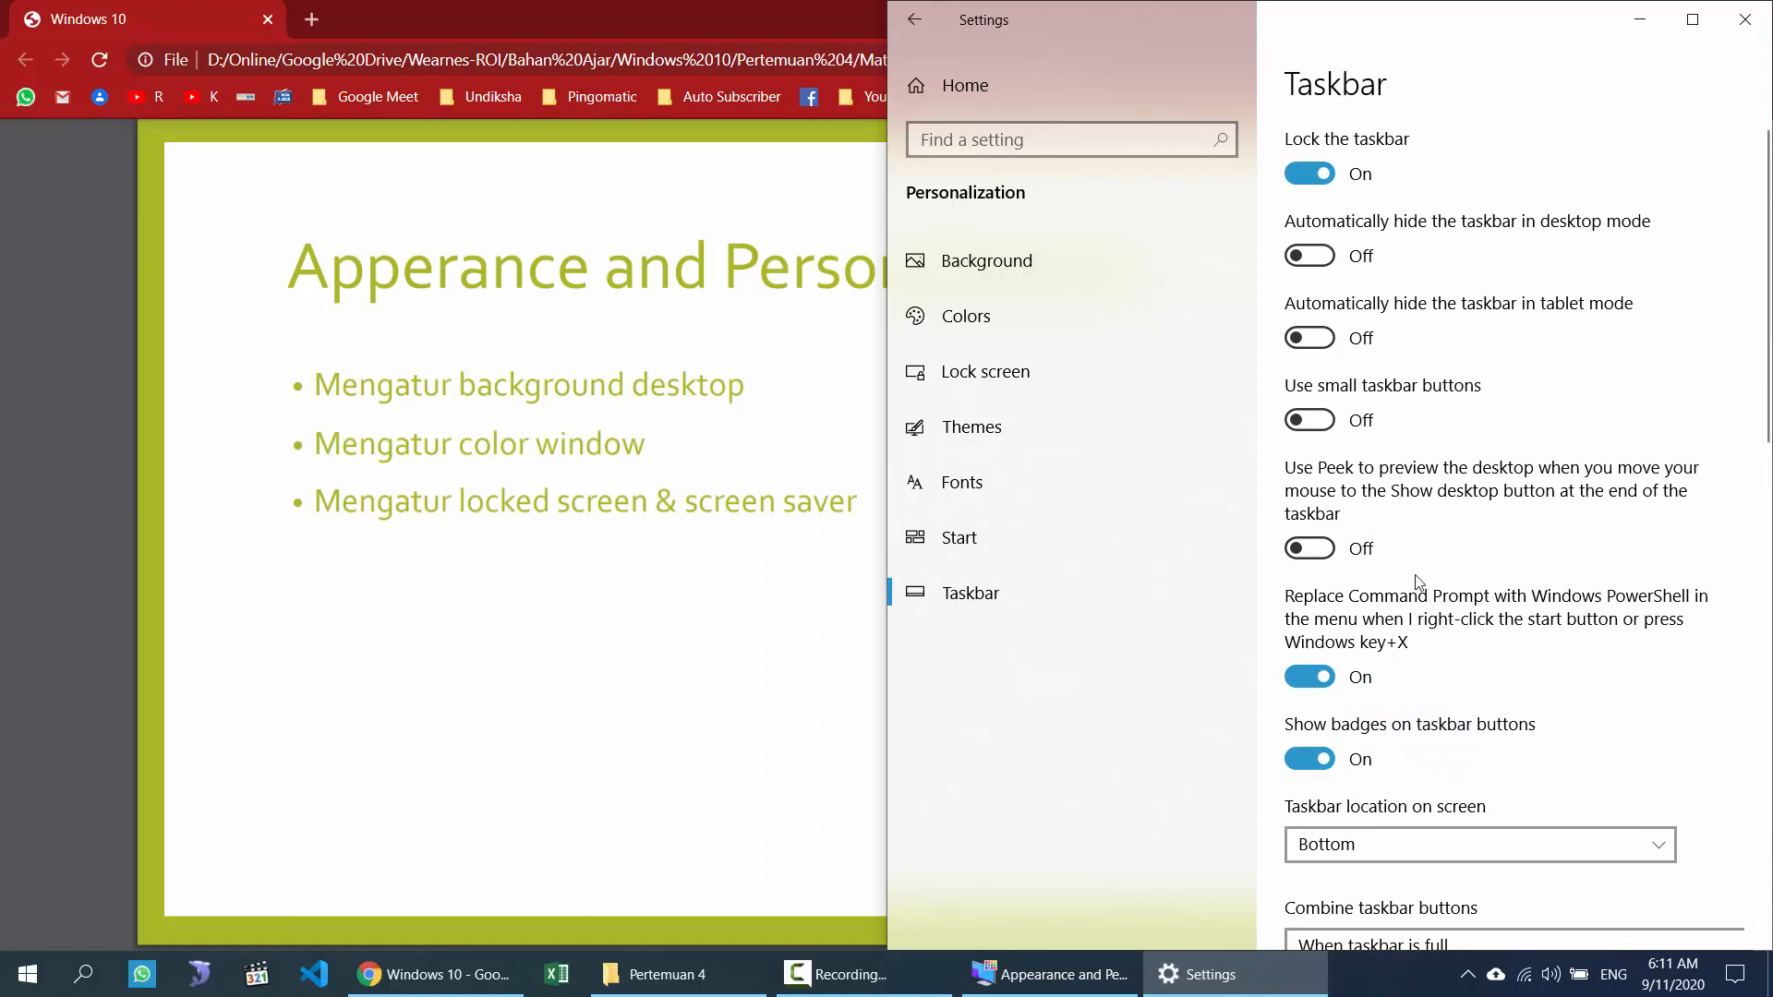
Step: Lock the taskbar from its context menu, then try desktop auto-hide and turn it back off
right_click(1398, 988)
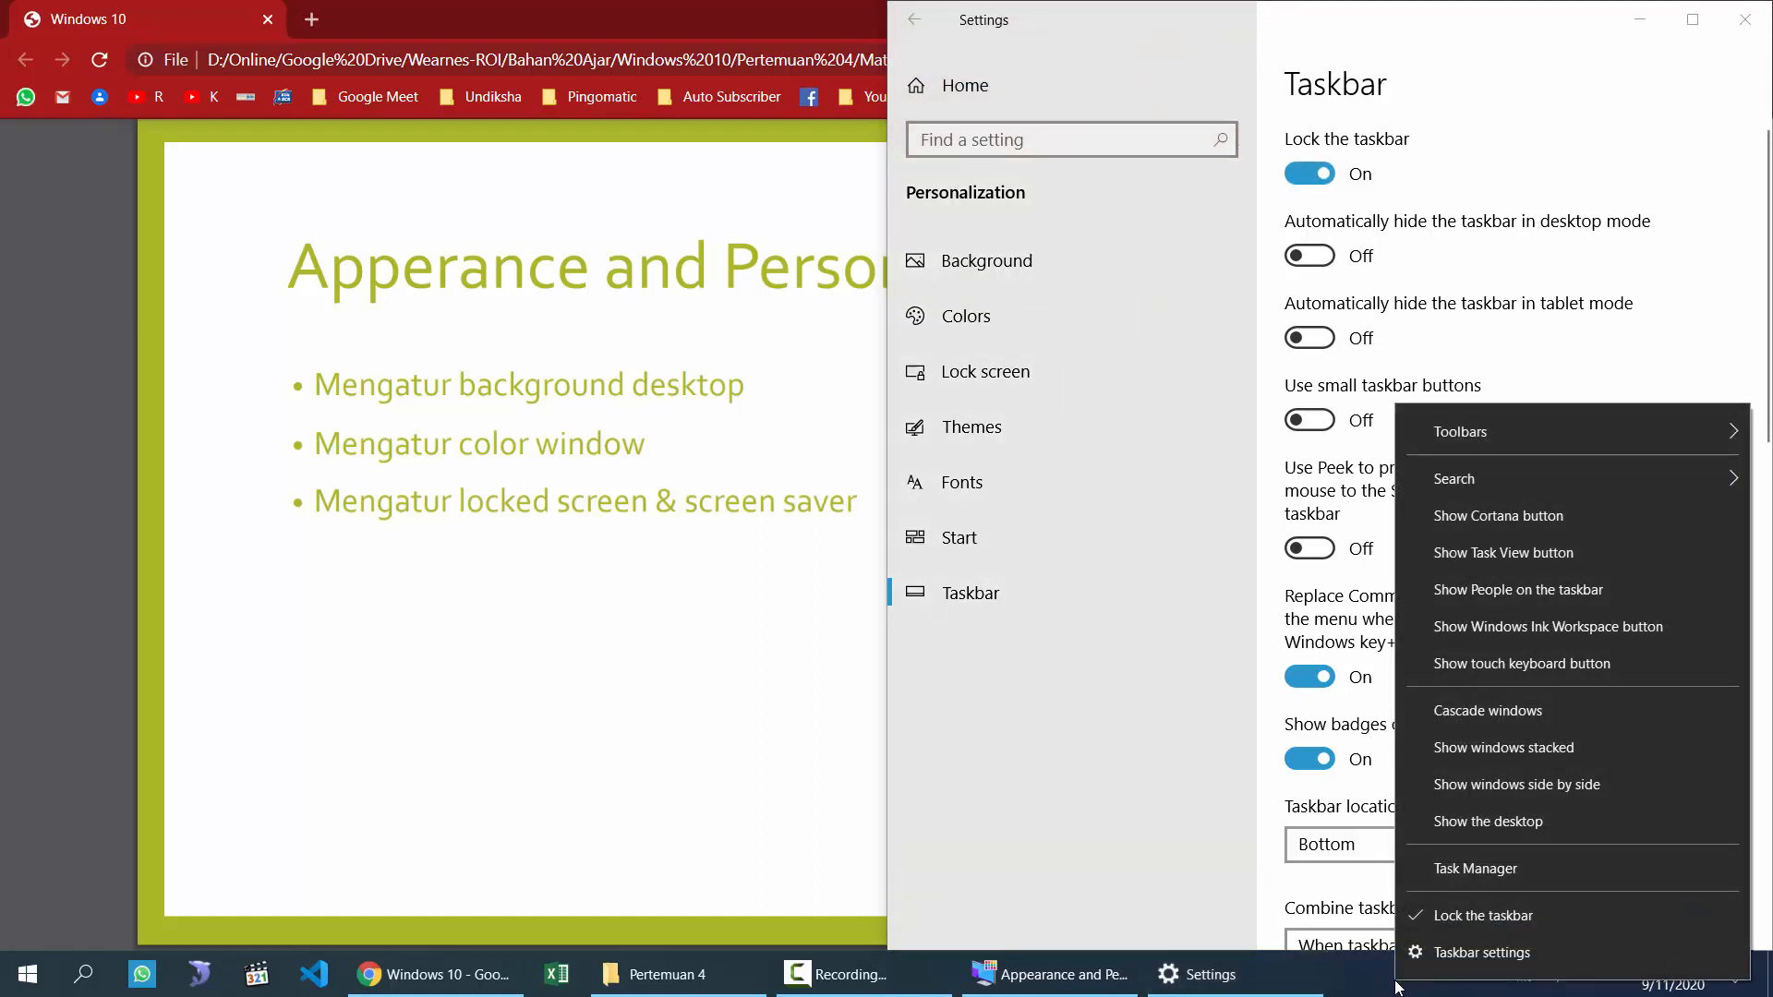
click(1448, 919)
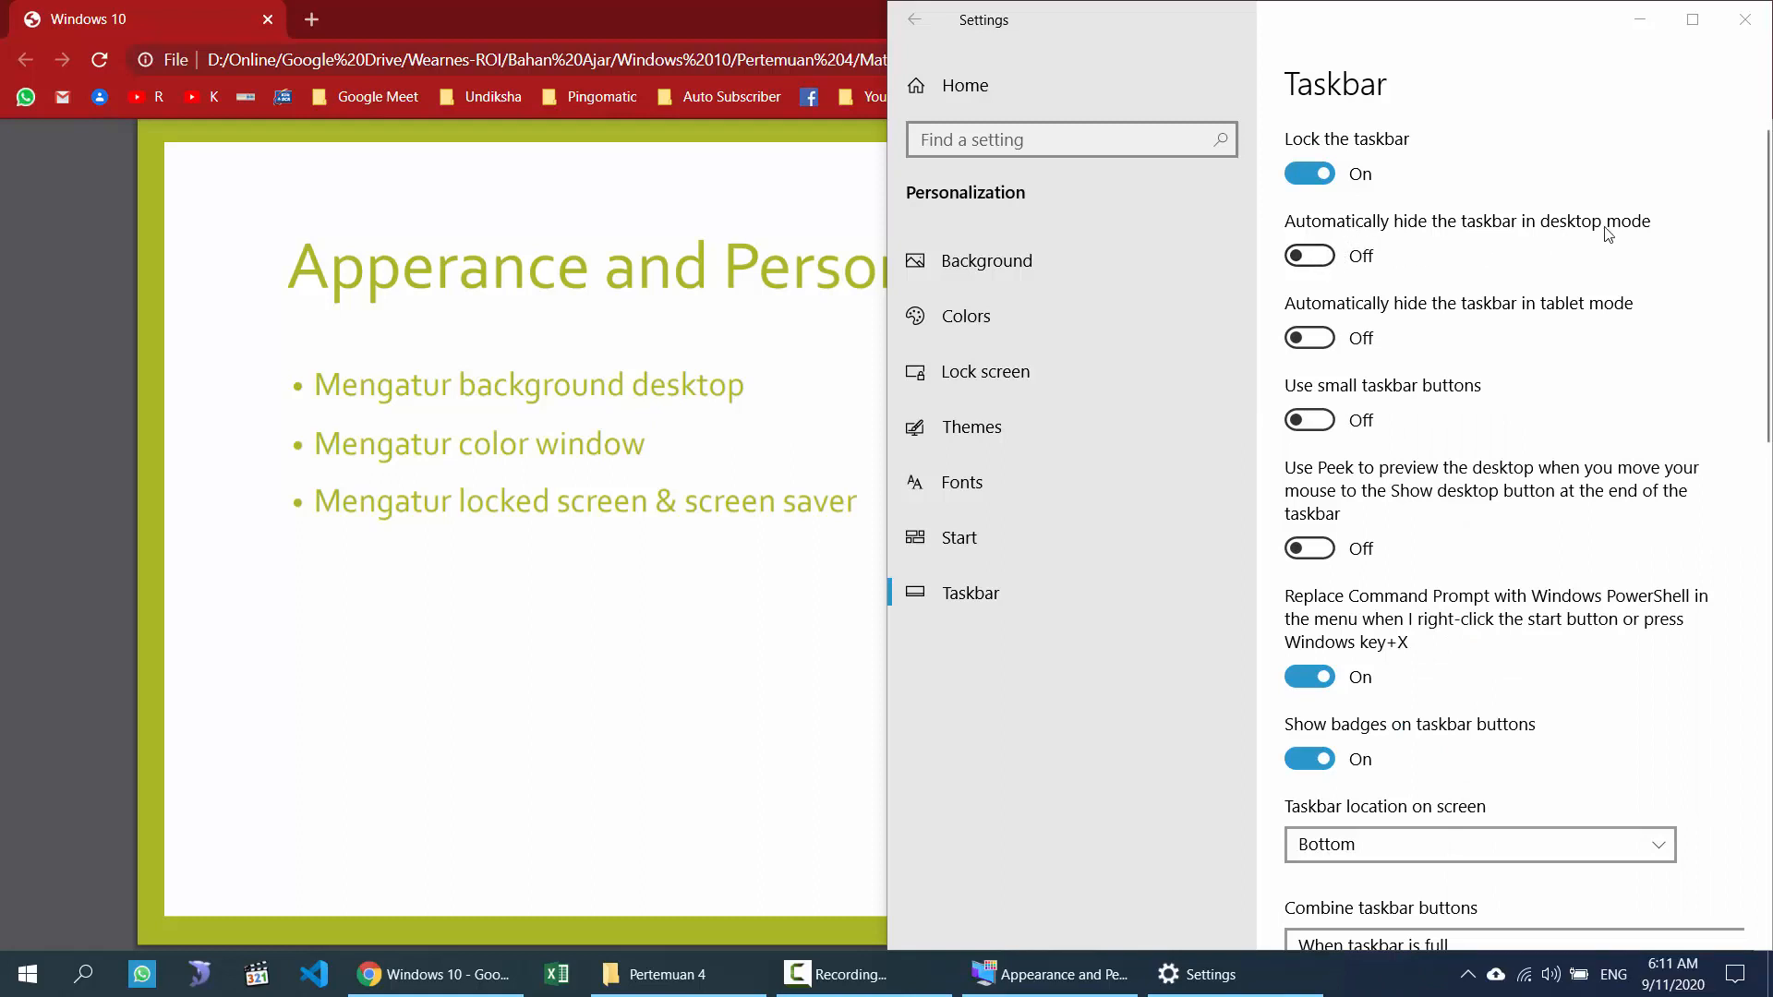
click(1325, 258)
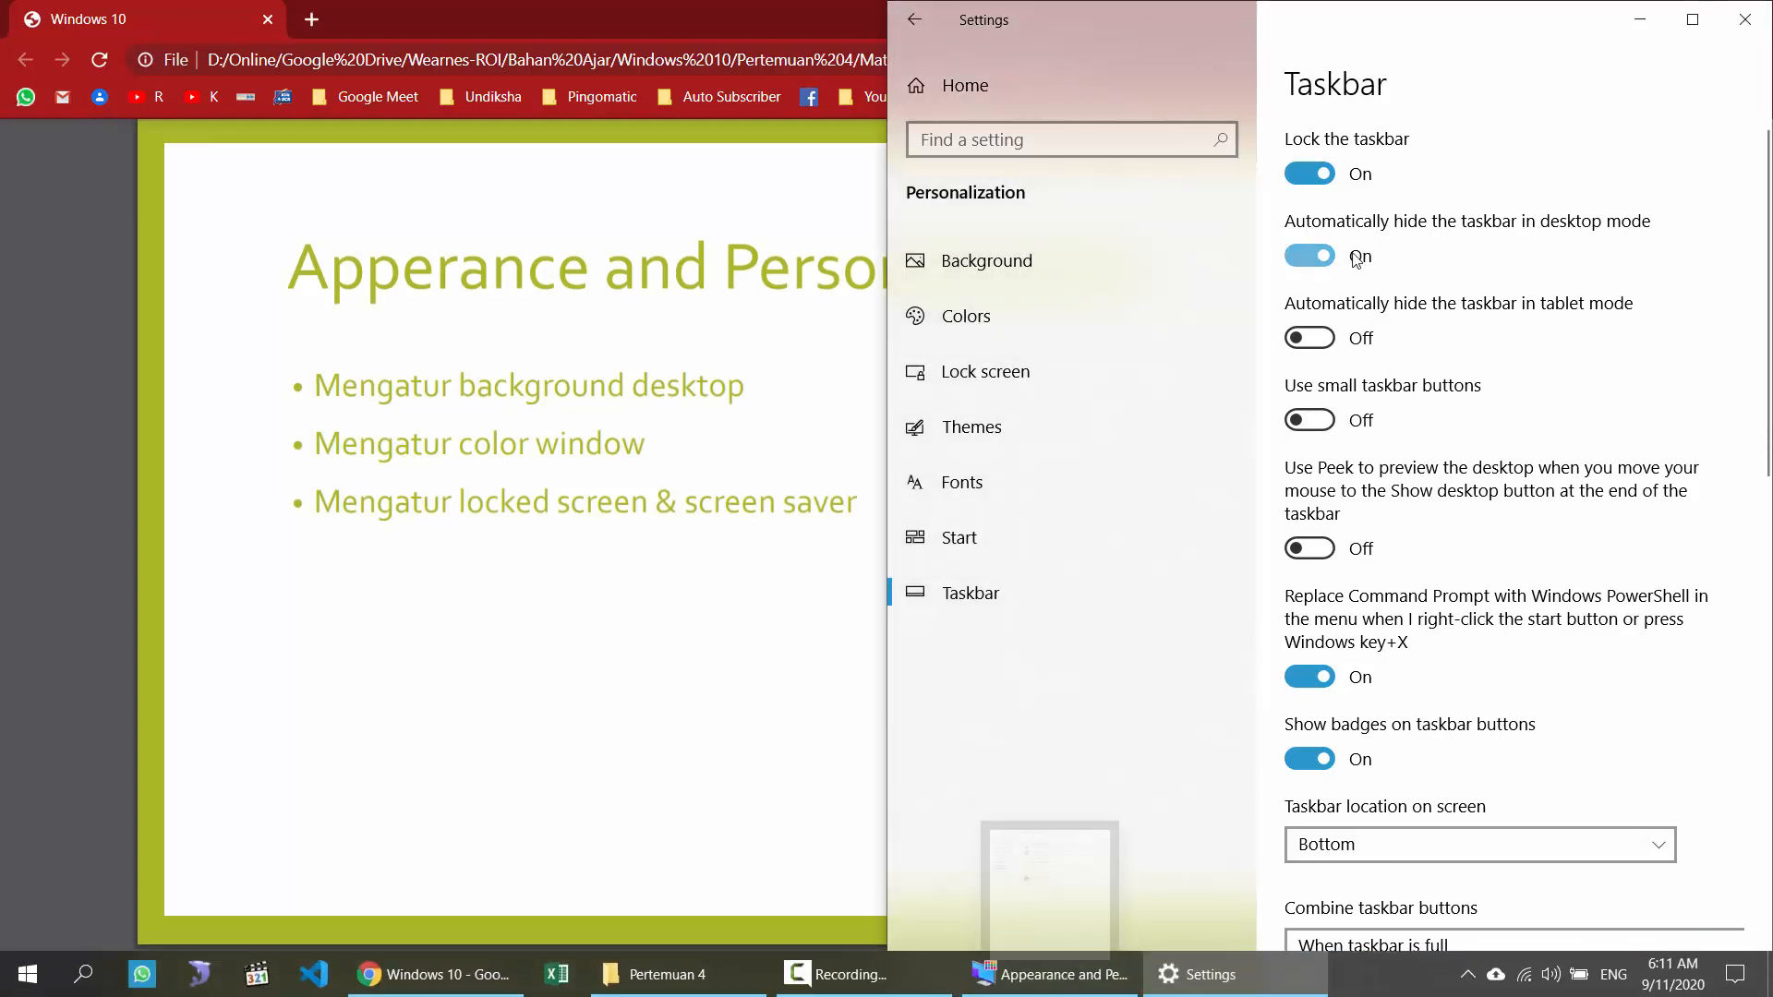
click(1316, 259)
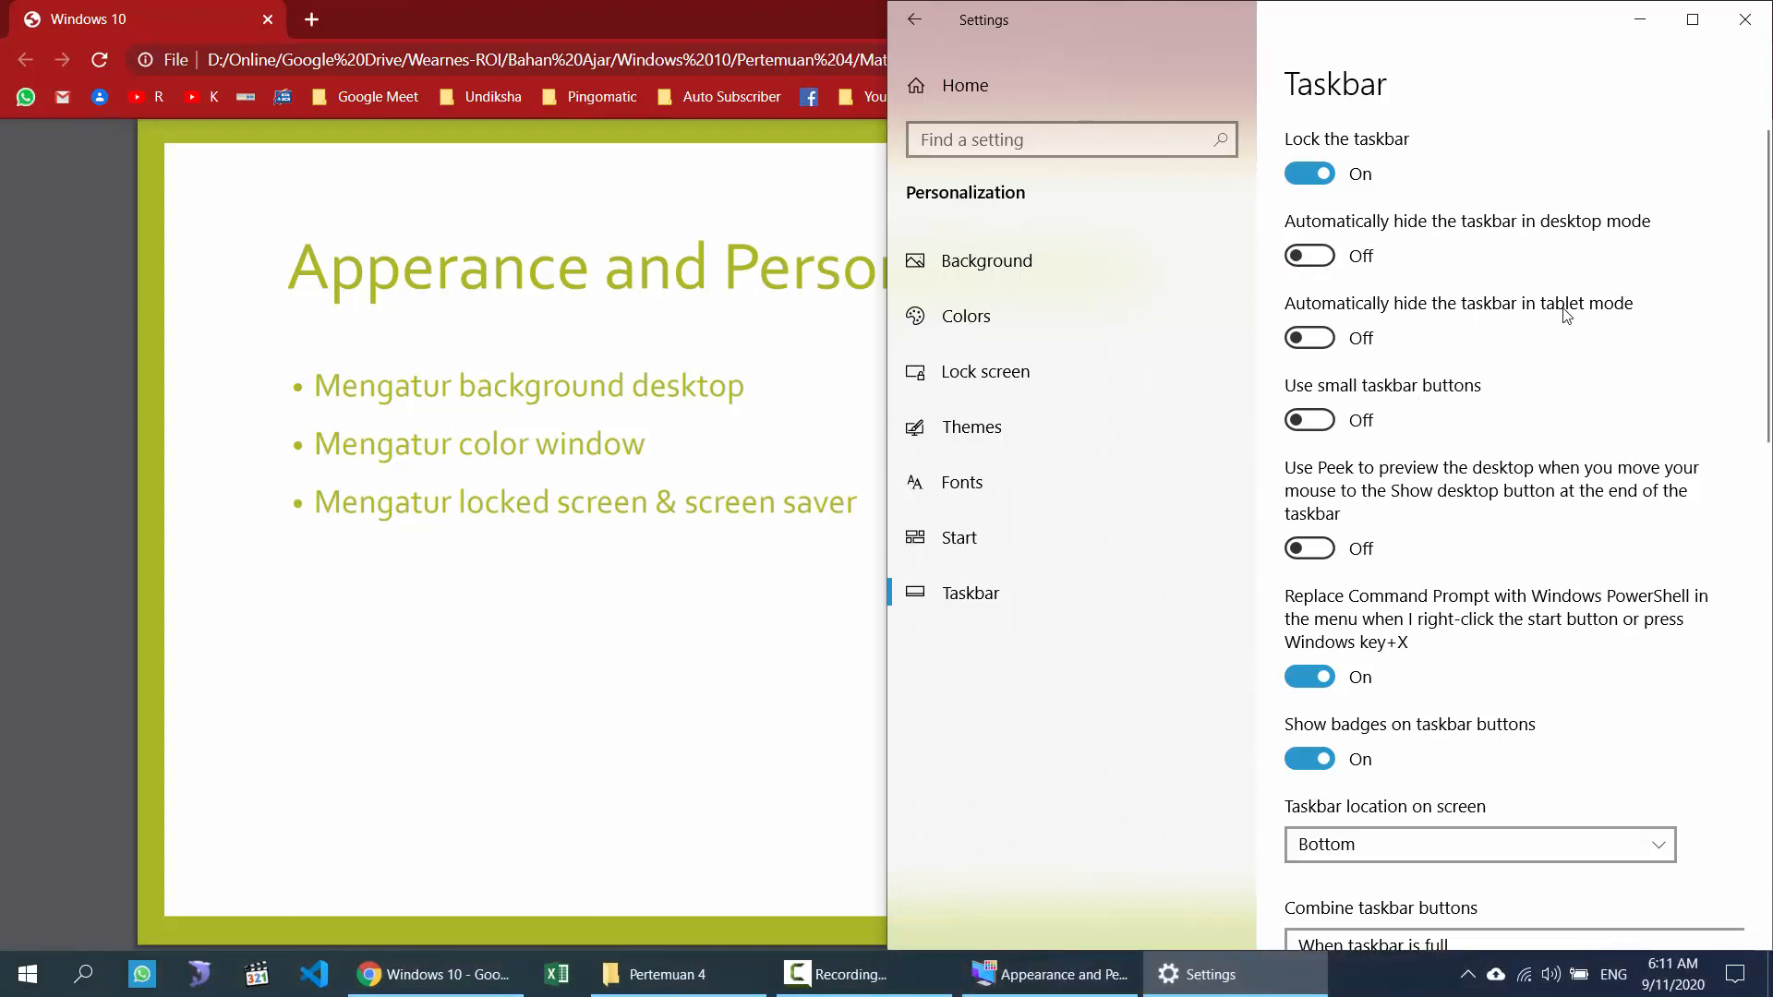
Step: Turn 'Use small taskbar buttons' on, then back off
click(1311, 422)
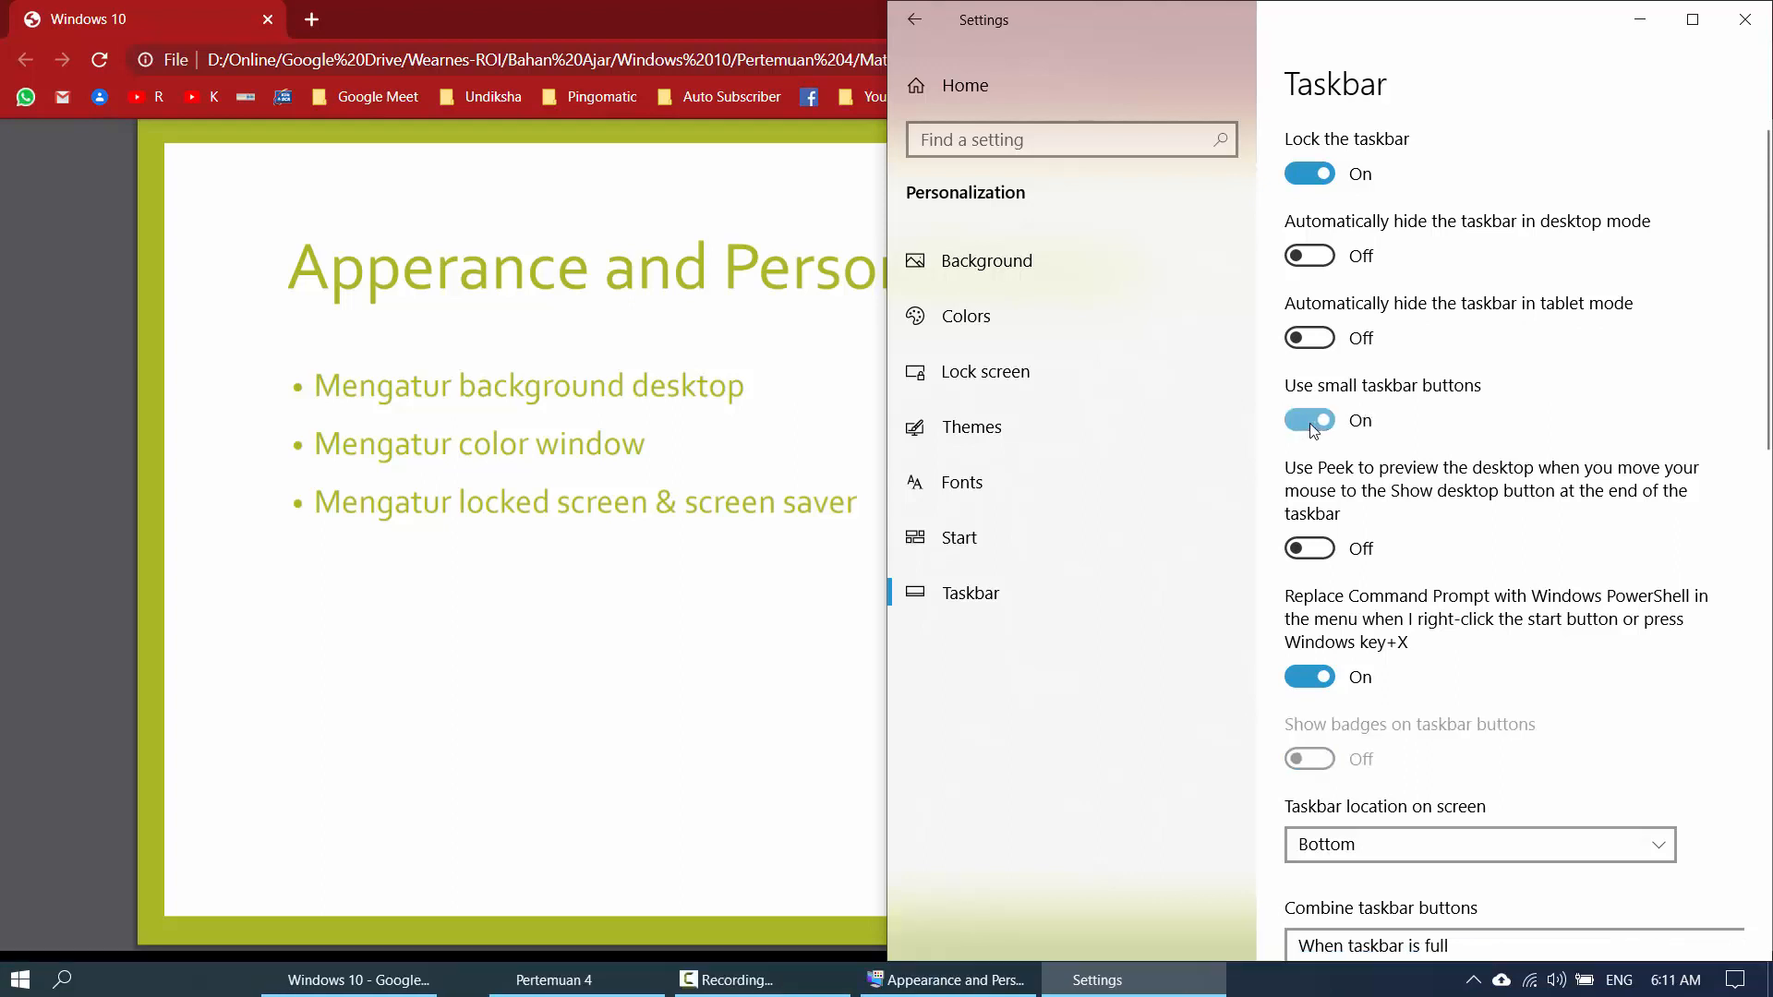
click(1309, 421)
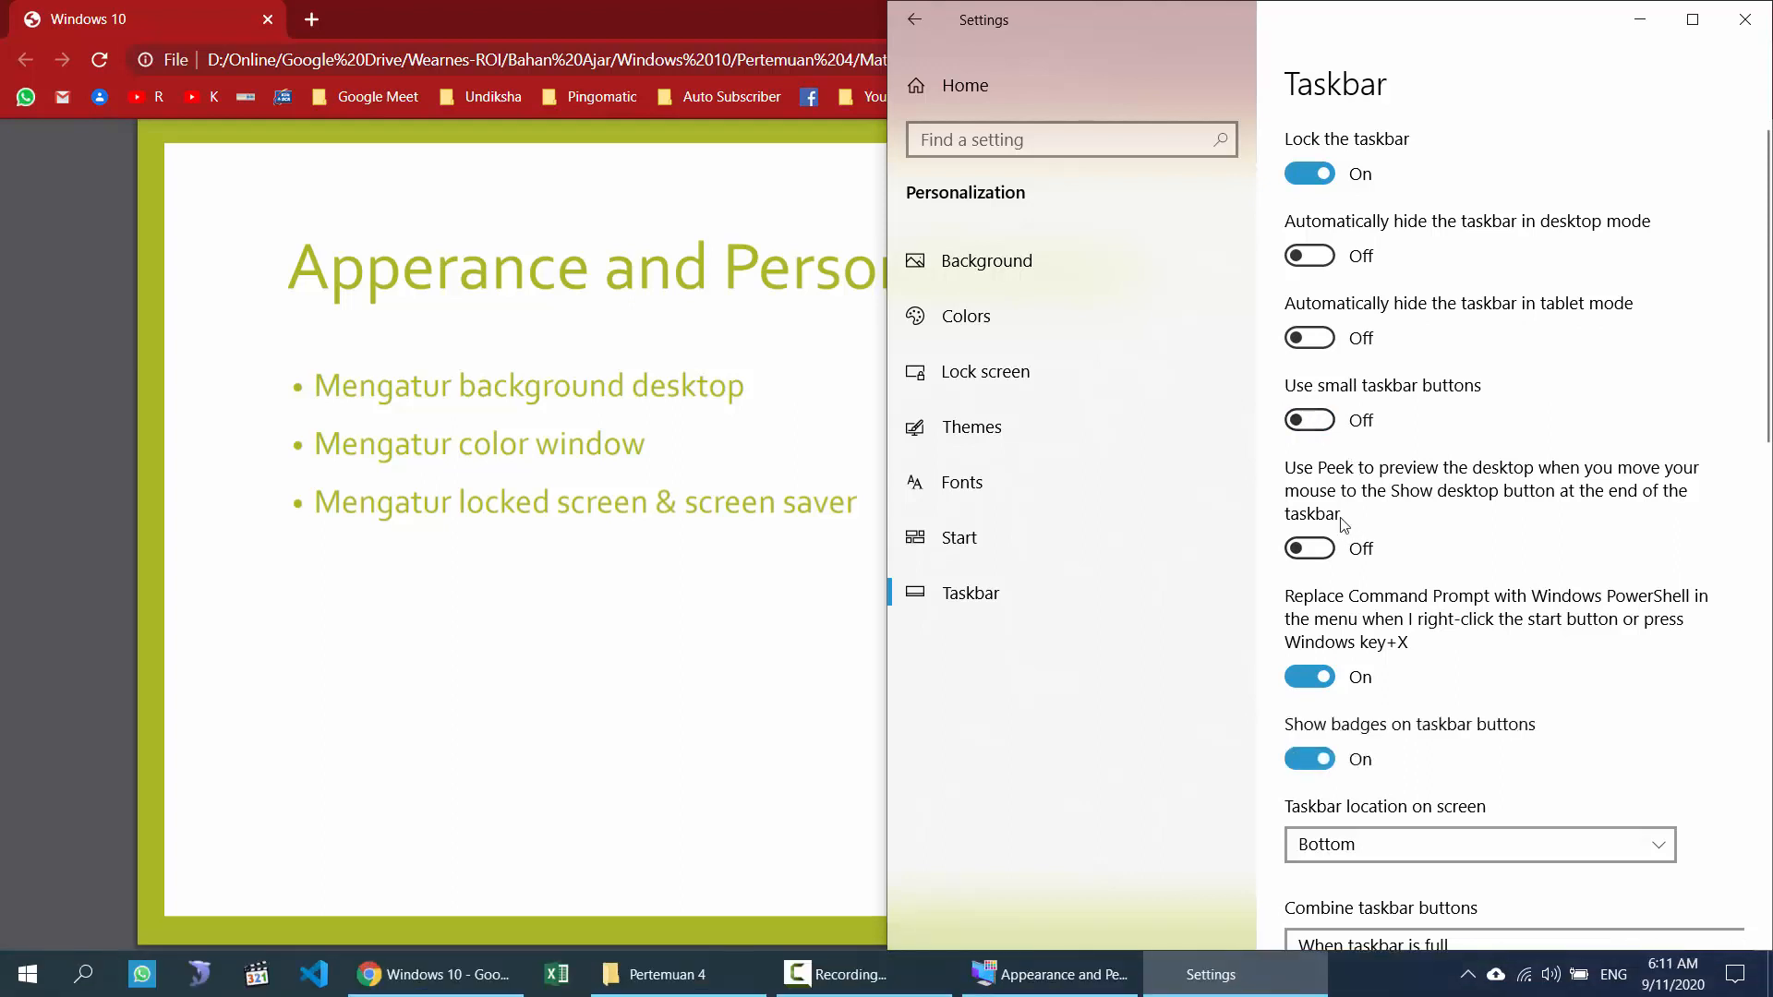
scroll(1634, 659, down, 5)
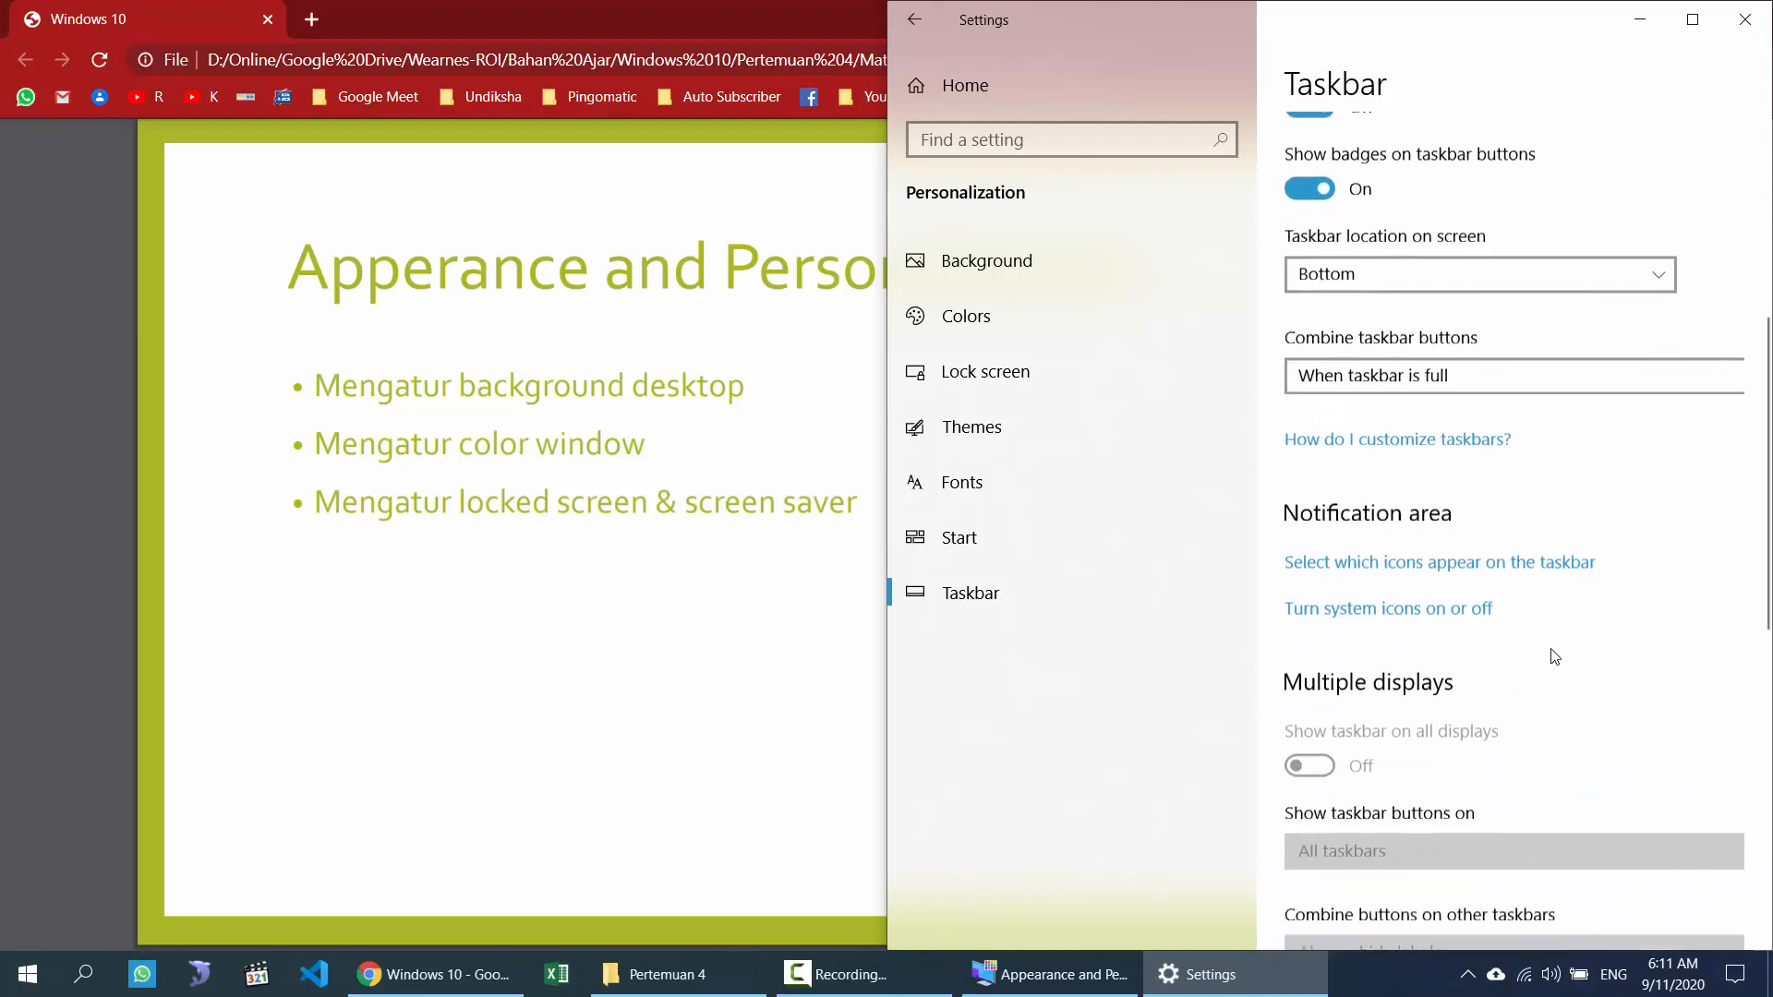
click(1480, 380)
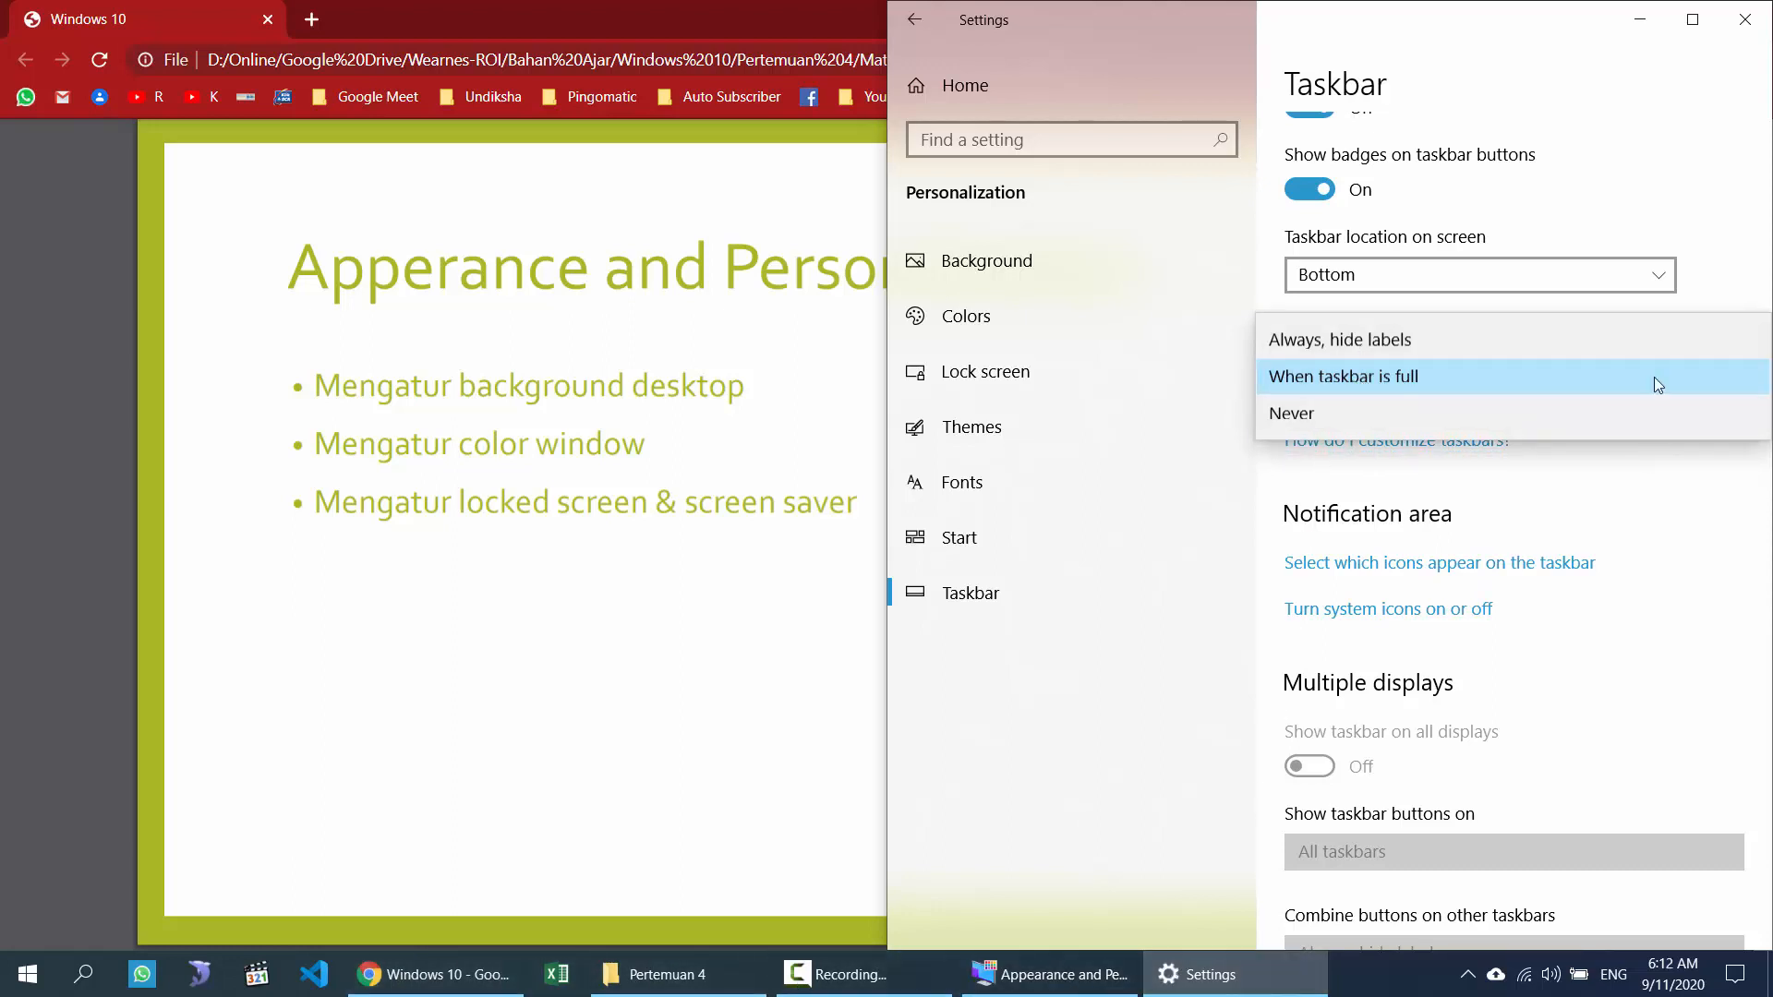
click(1673, 160)
click(1406, 385)
mouse_move(708, 984)
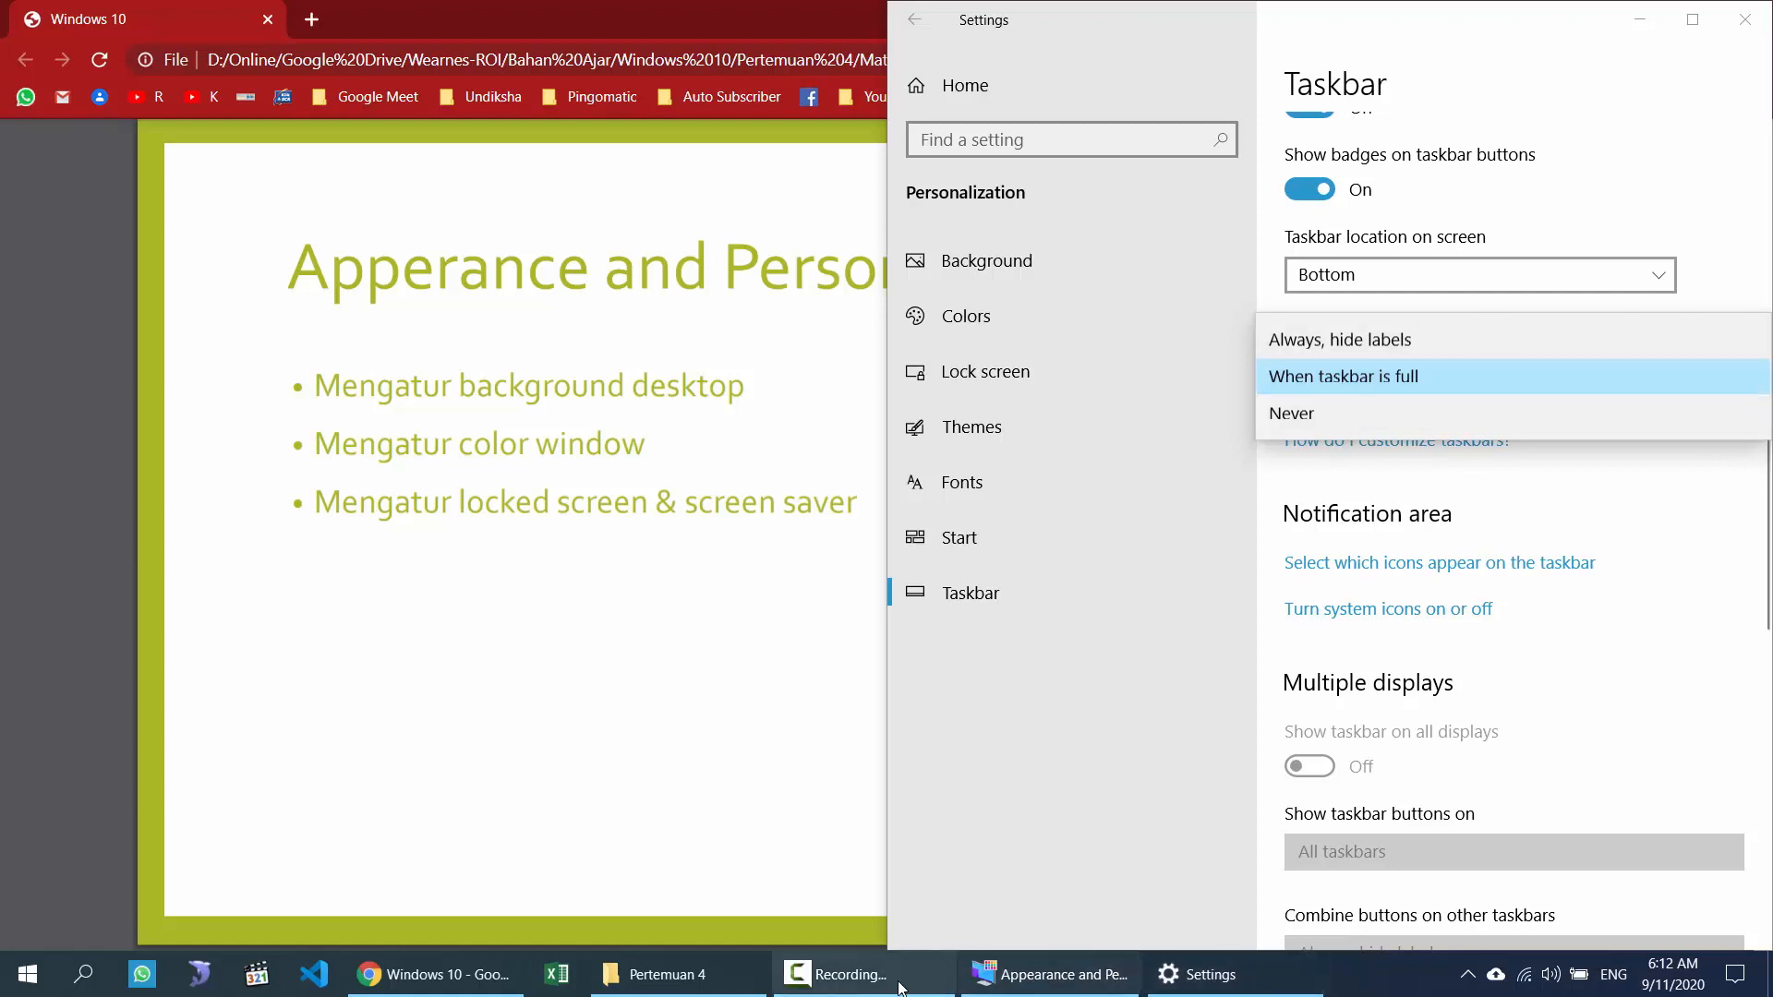
click(1349, 348)
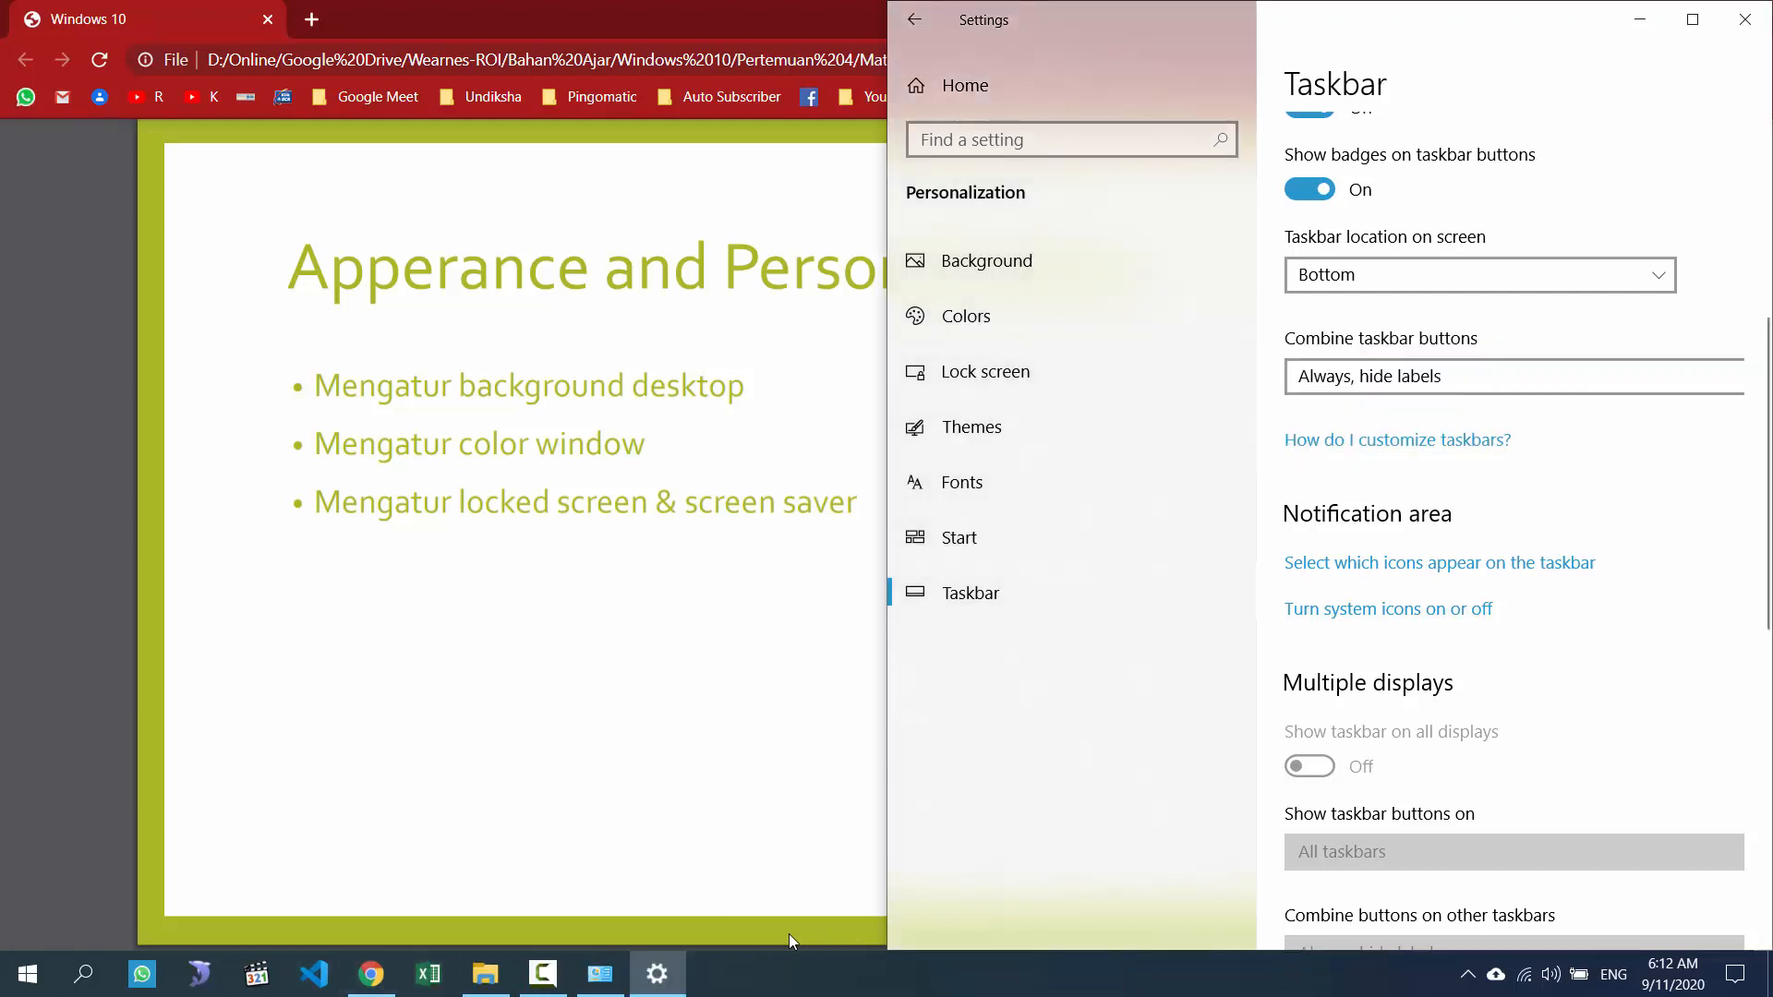
click(1500, 374)
click(1400, 414)
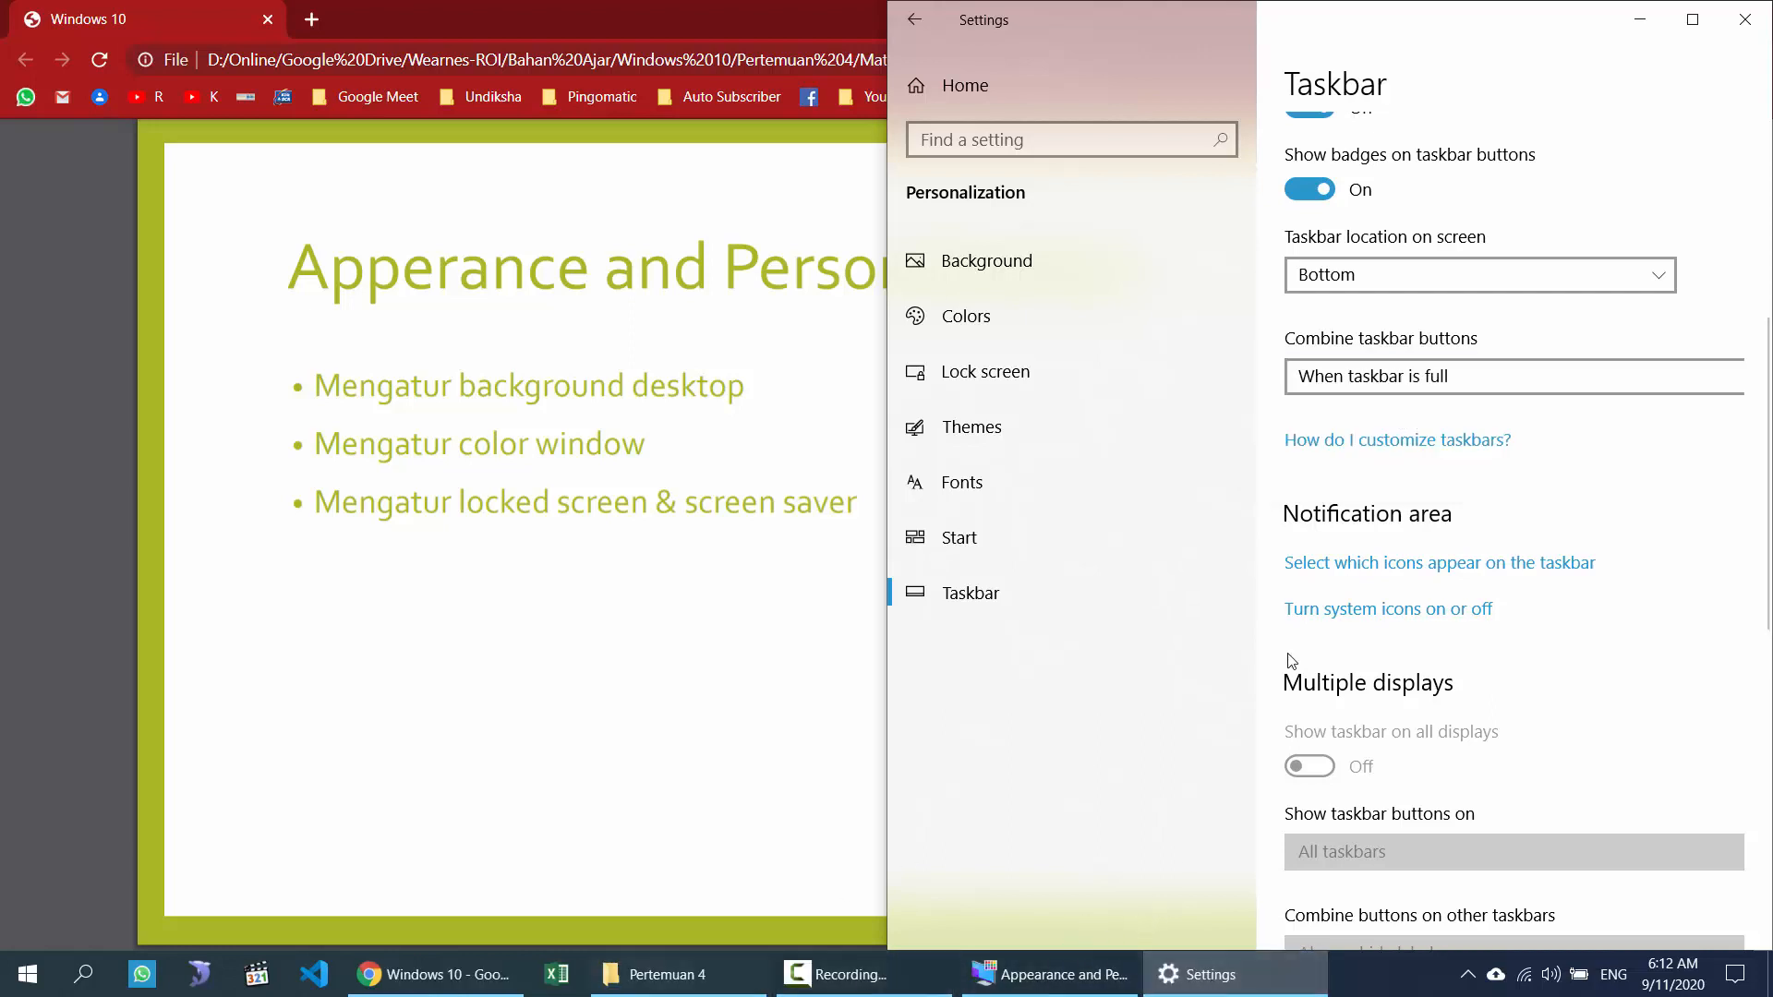
scroll(1530, 767, down, 5)
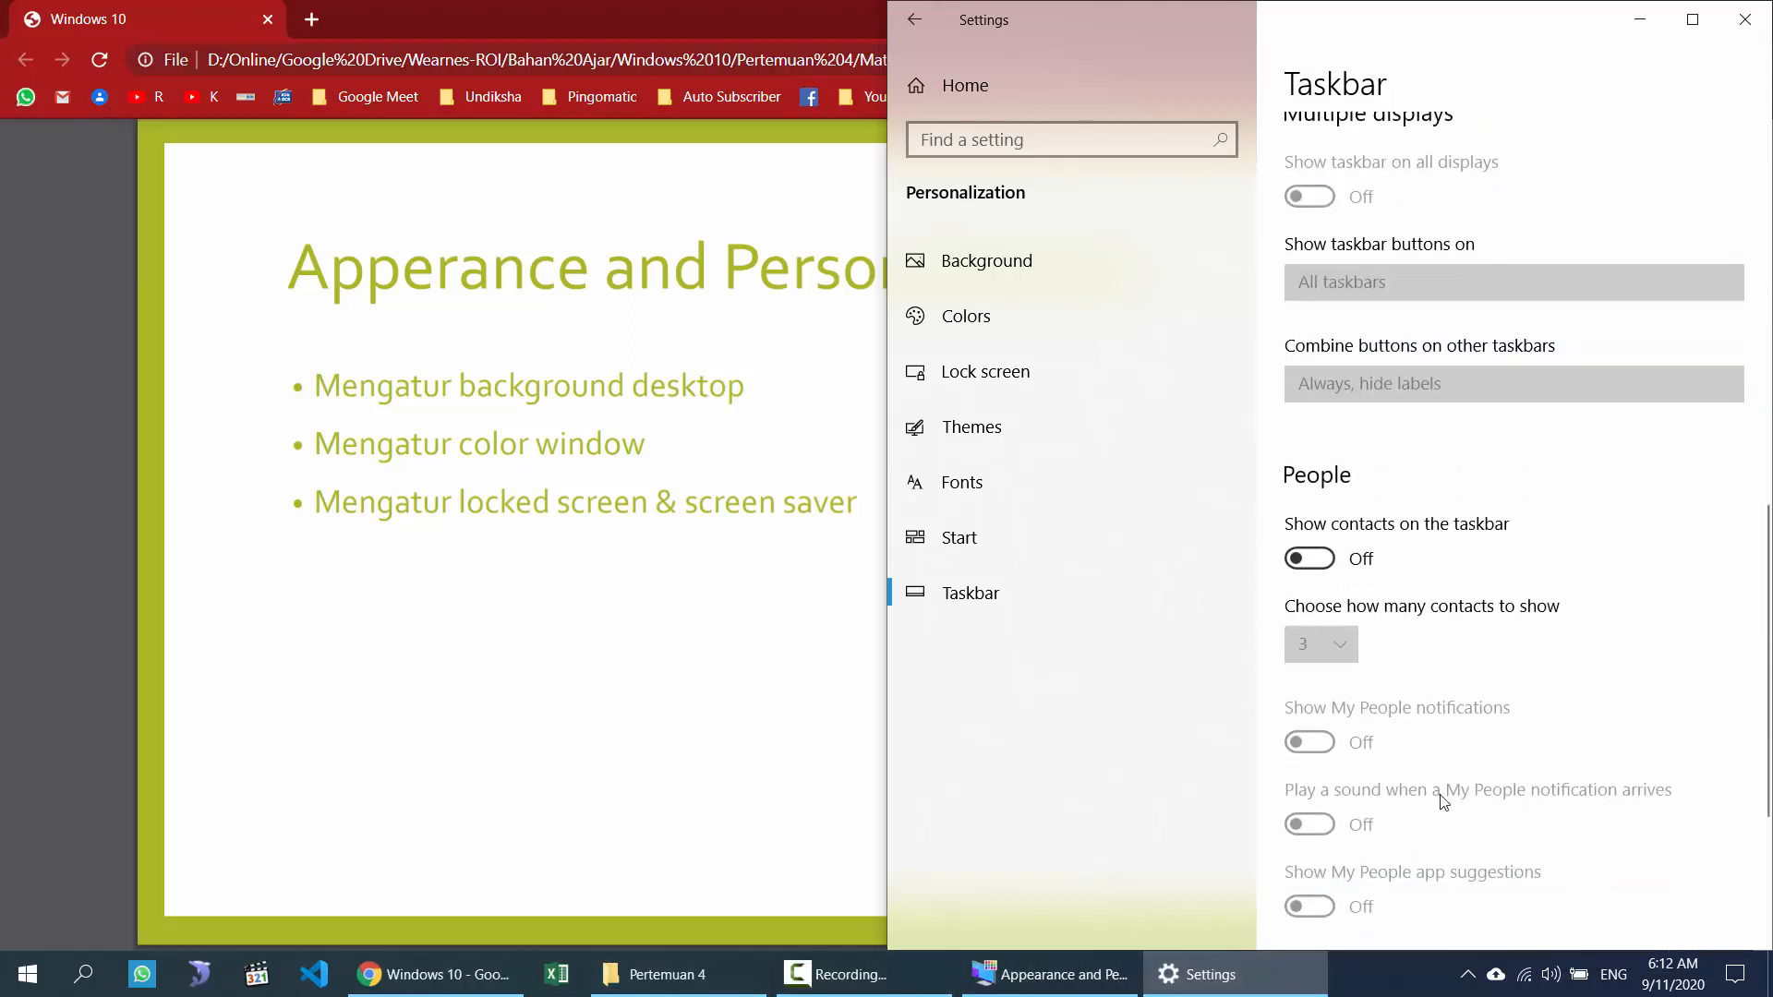
scroll(1443, 802, up, 5)
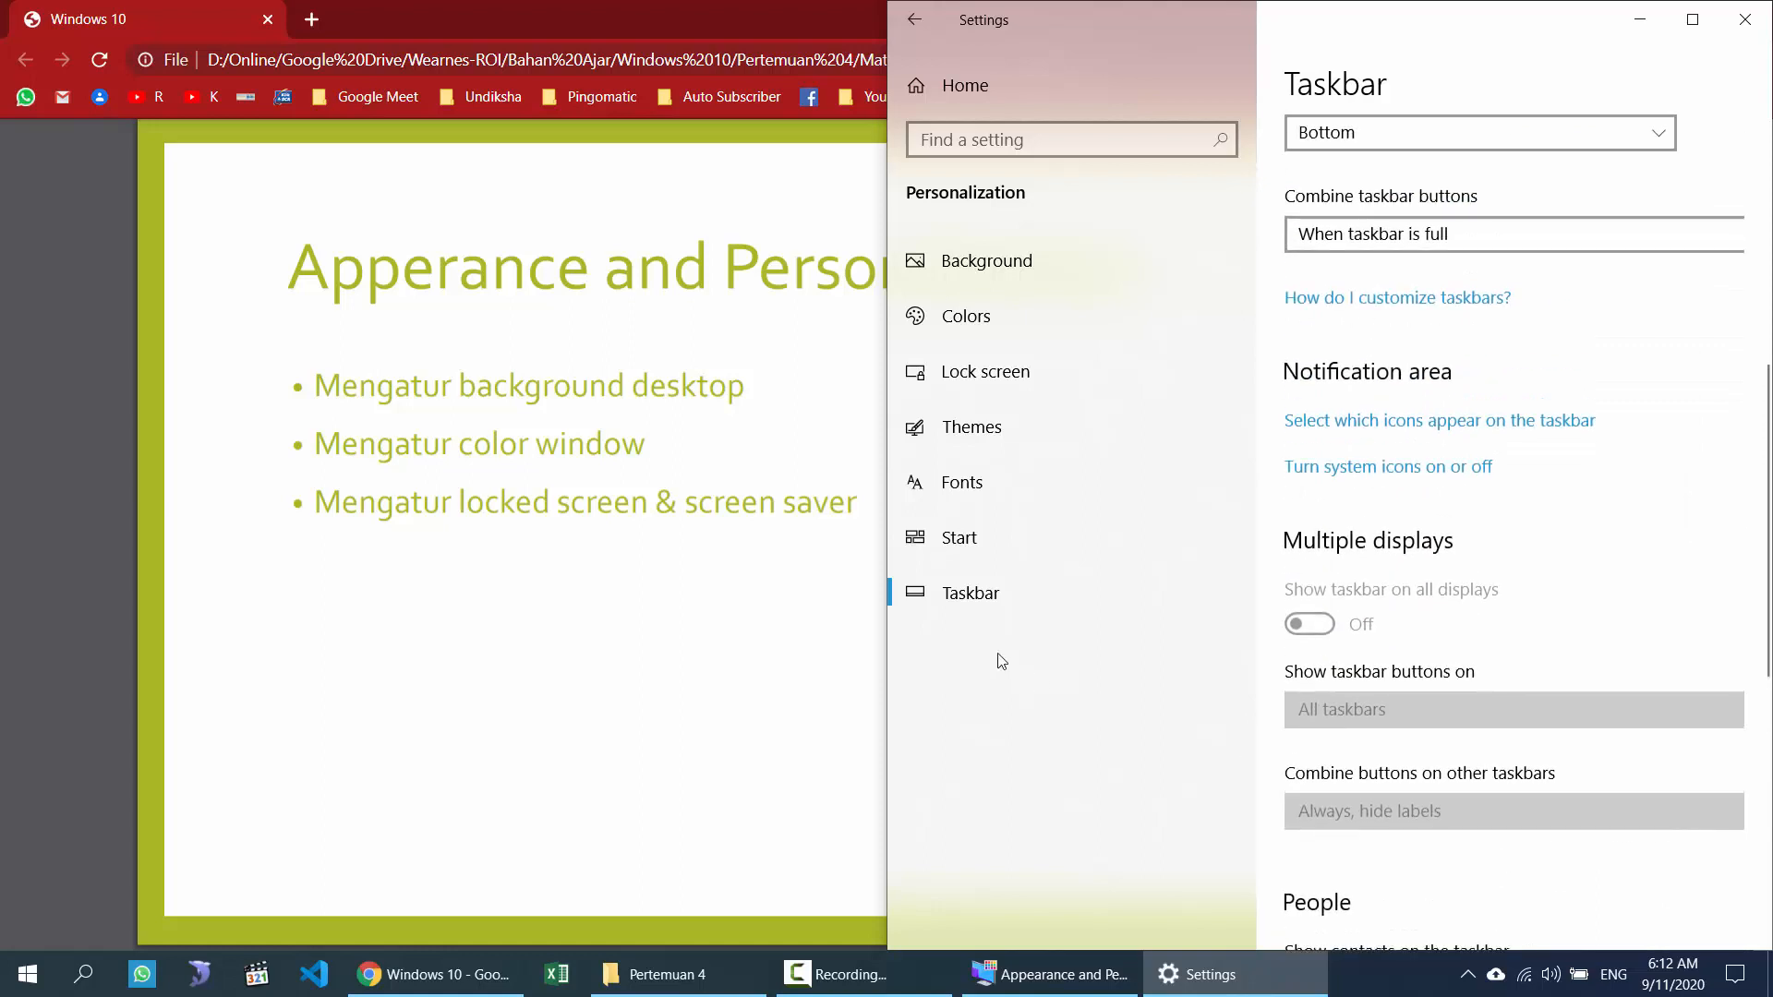
Step: View the Clock, Language and Region slide in Chrome, selecting 'Language' in its title
click(568, 432)
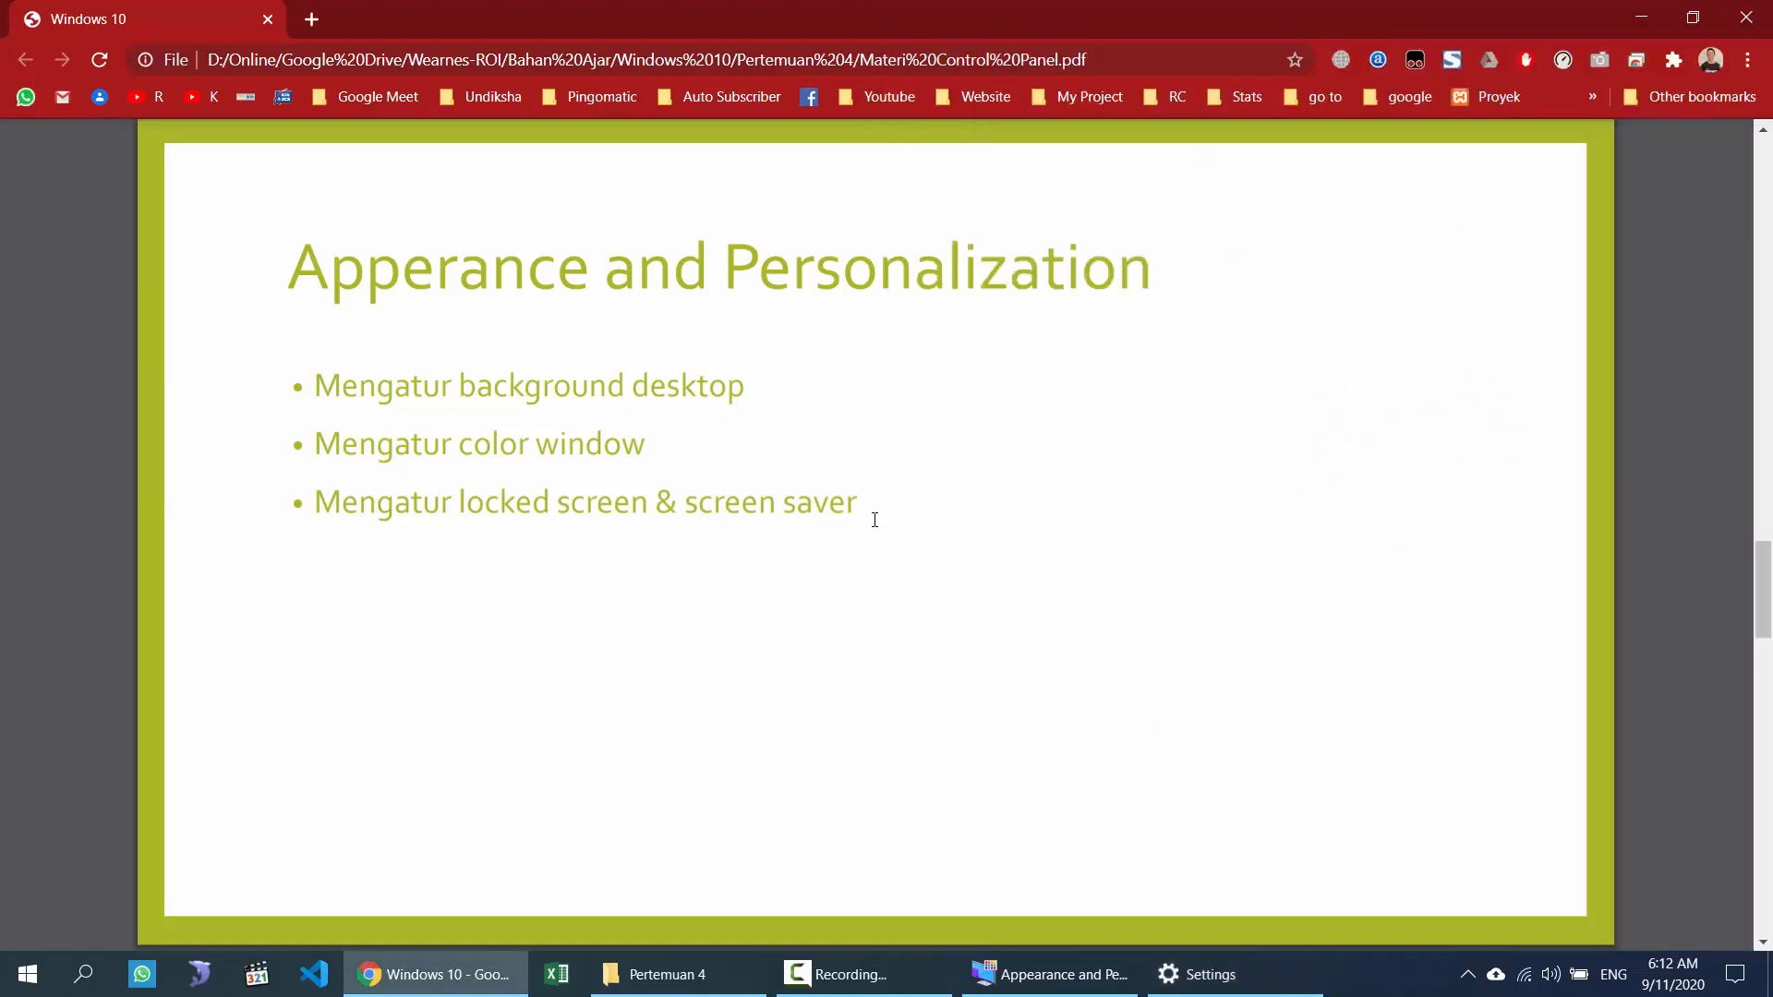
scroll(510, 507, down, 2)
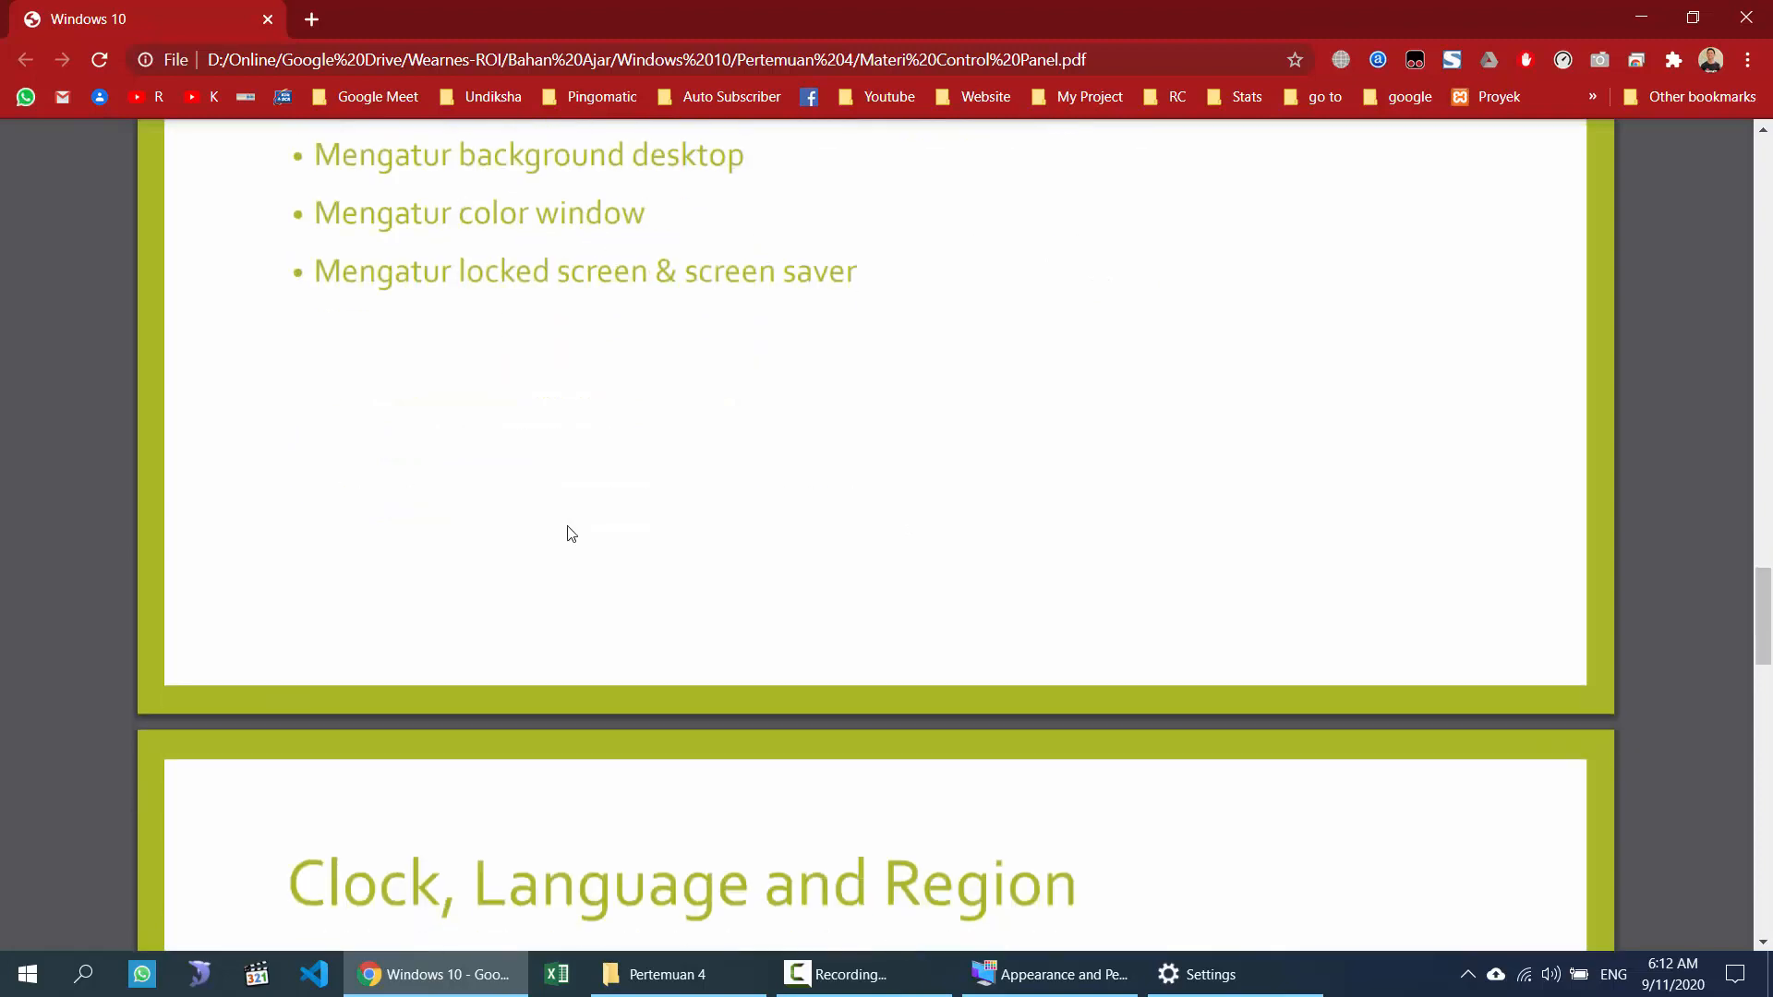
scroll(572, 533, down, 7)
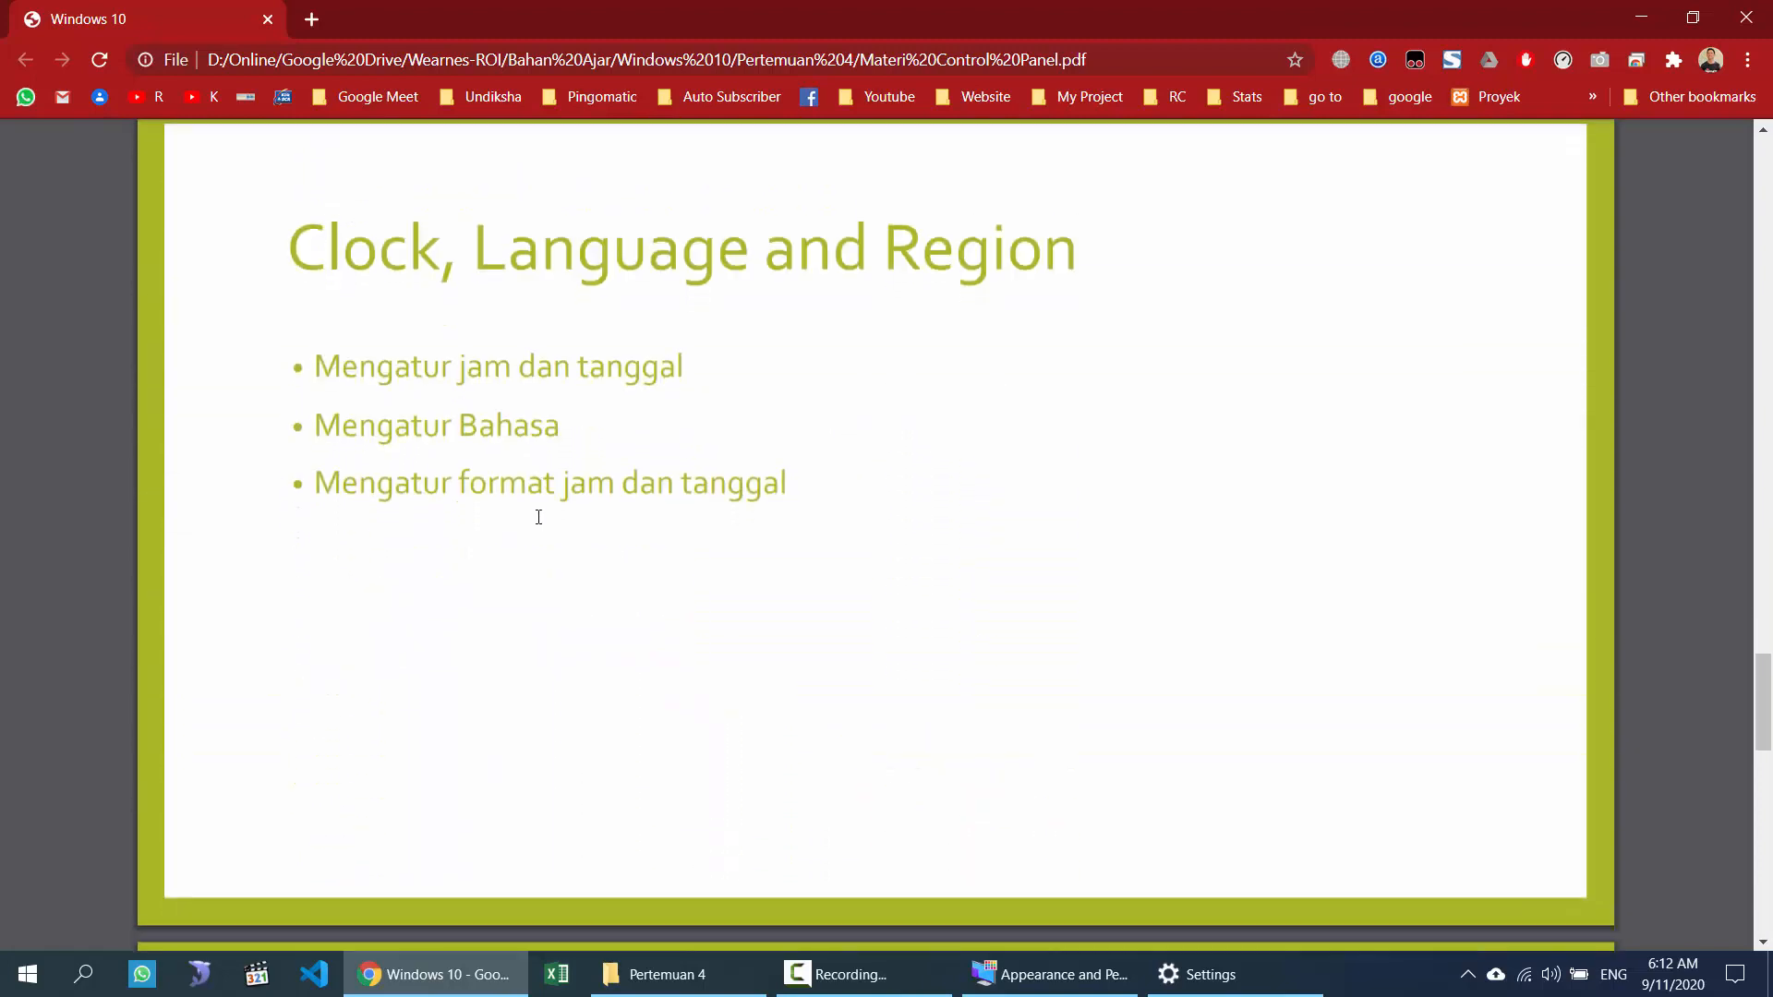
scroll(553, 528, up, 2)
click(1195, 974)
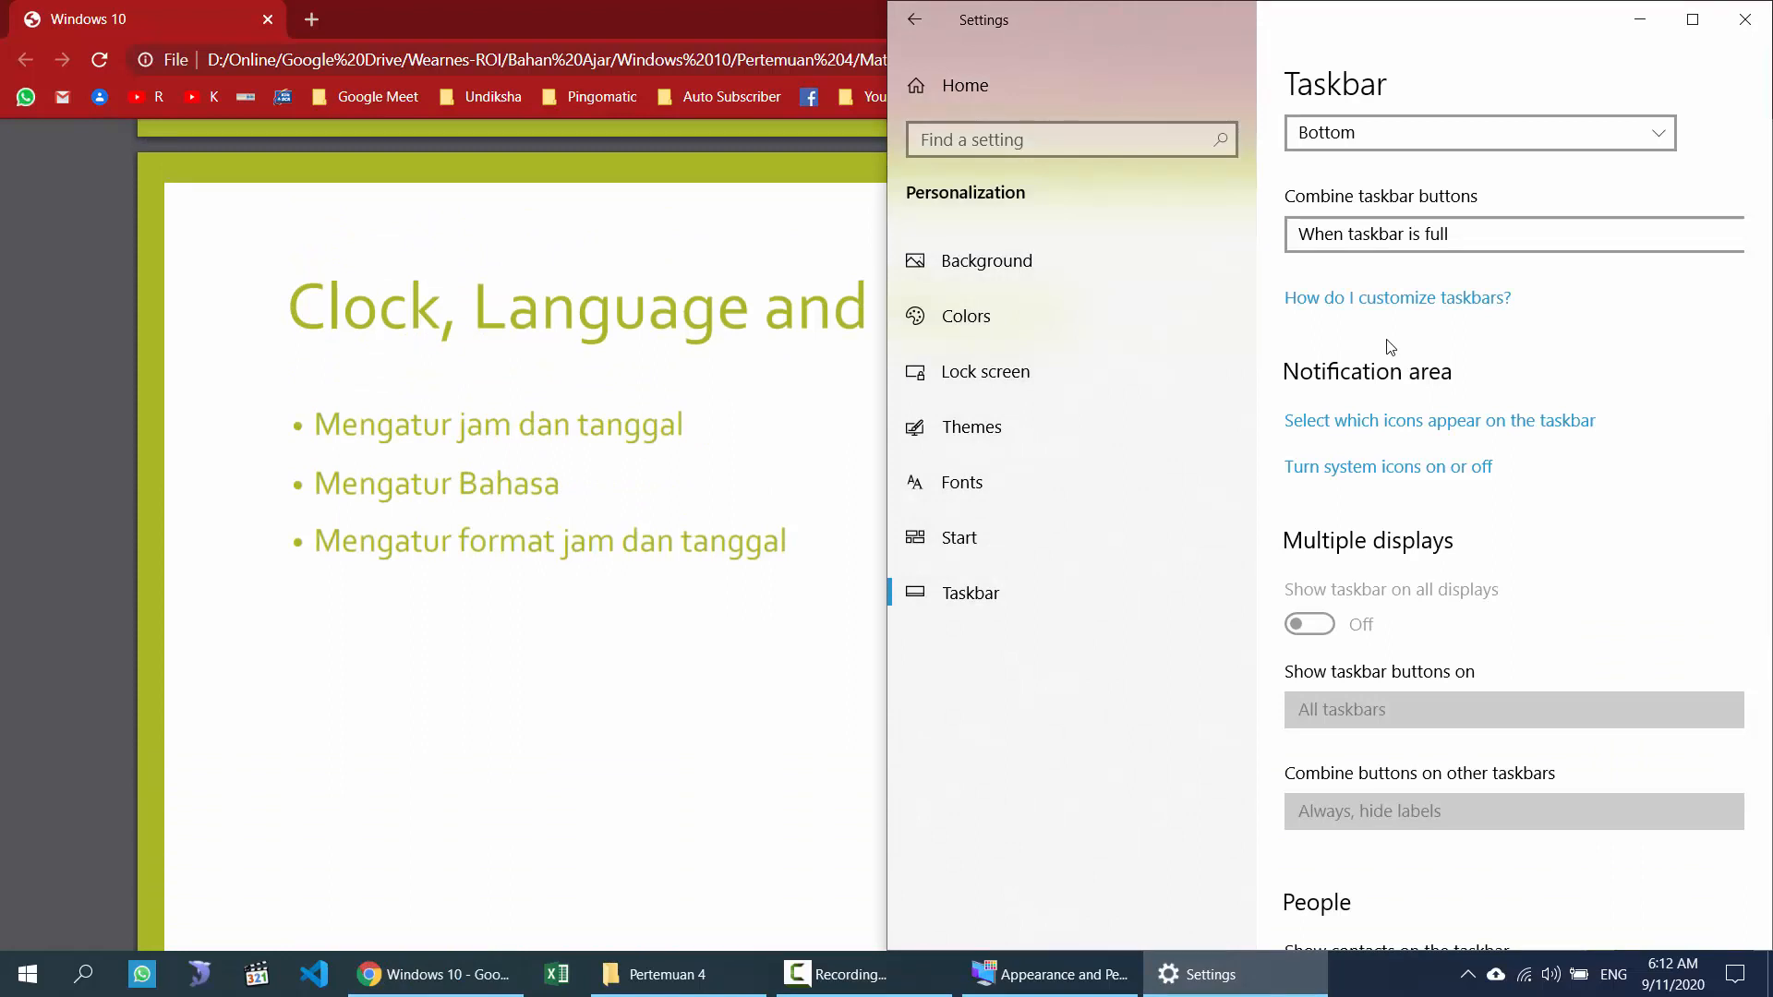
click(688, 324)
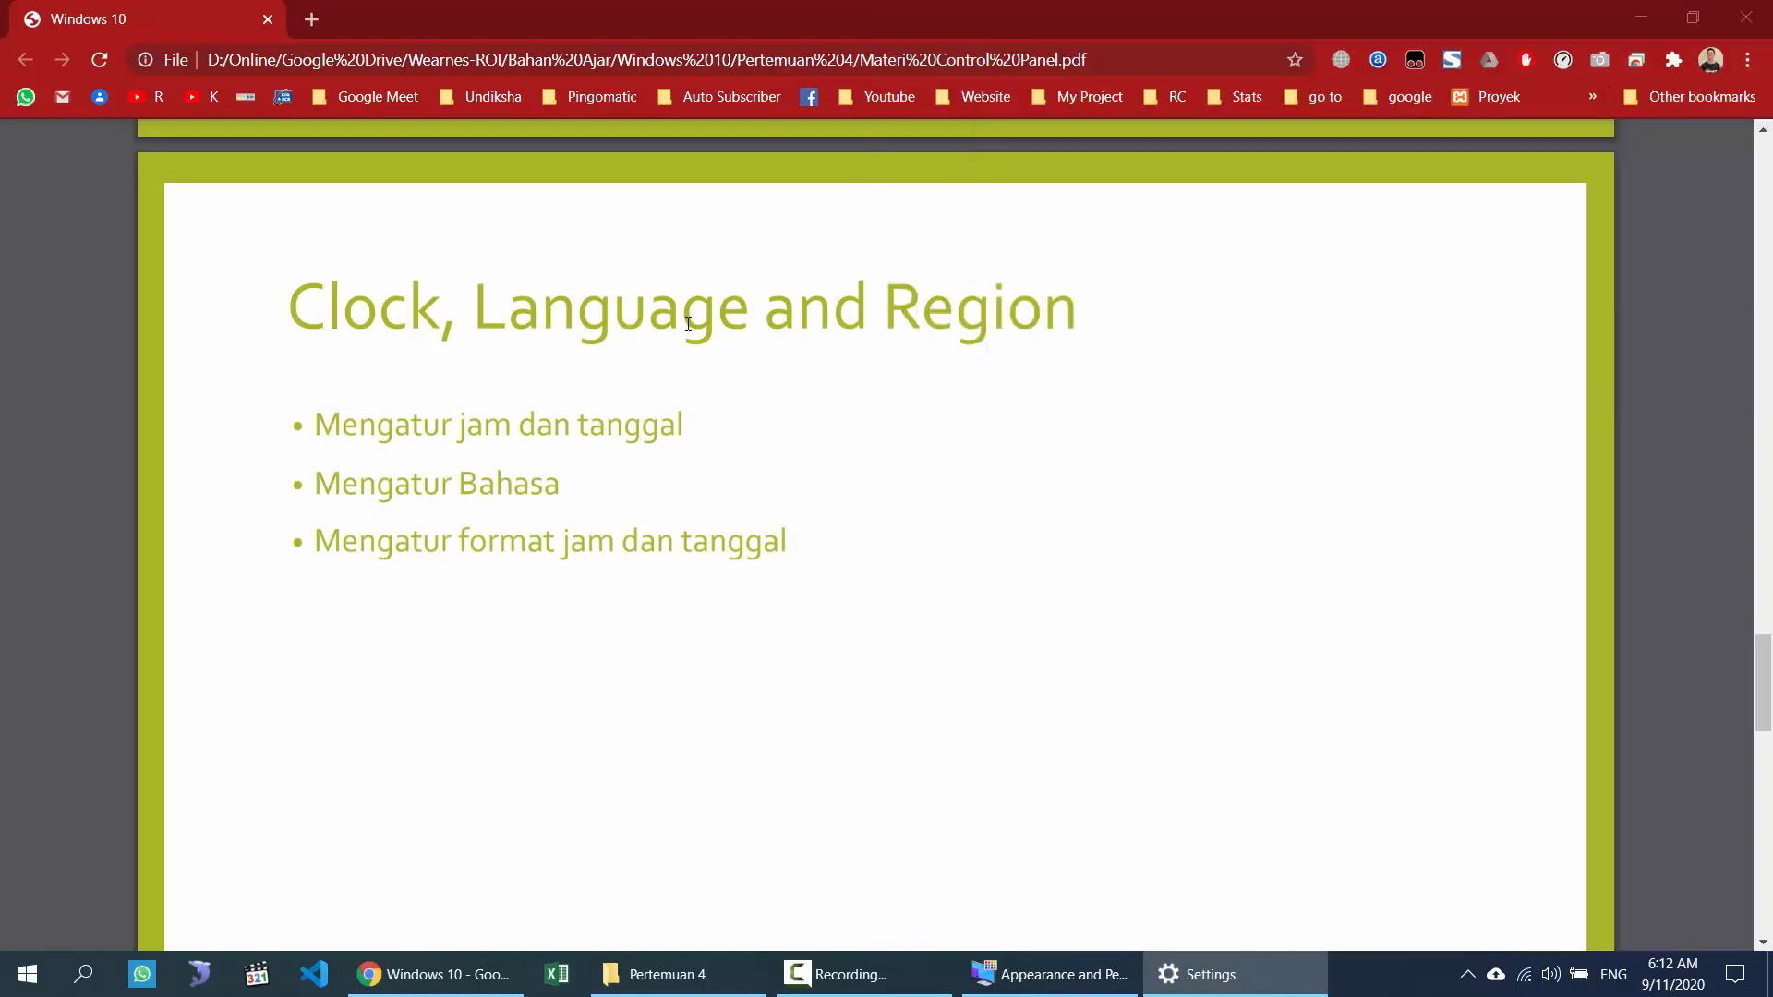
double_click(688, 324)
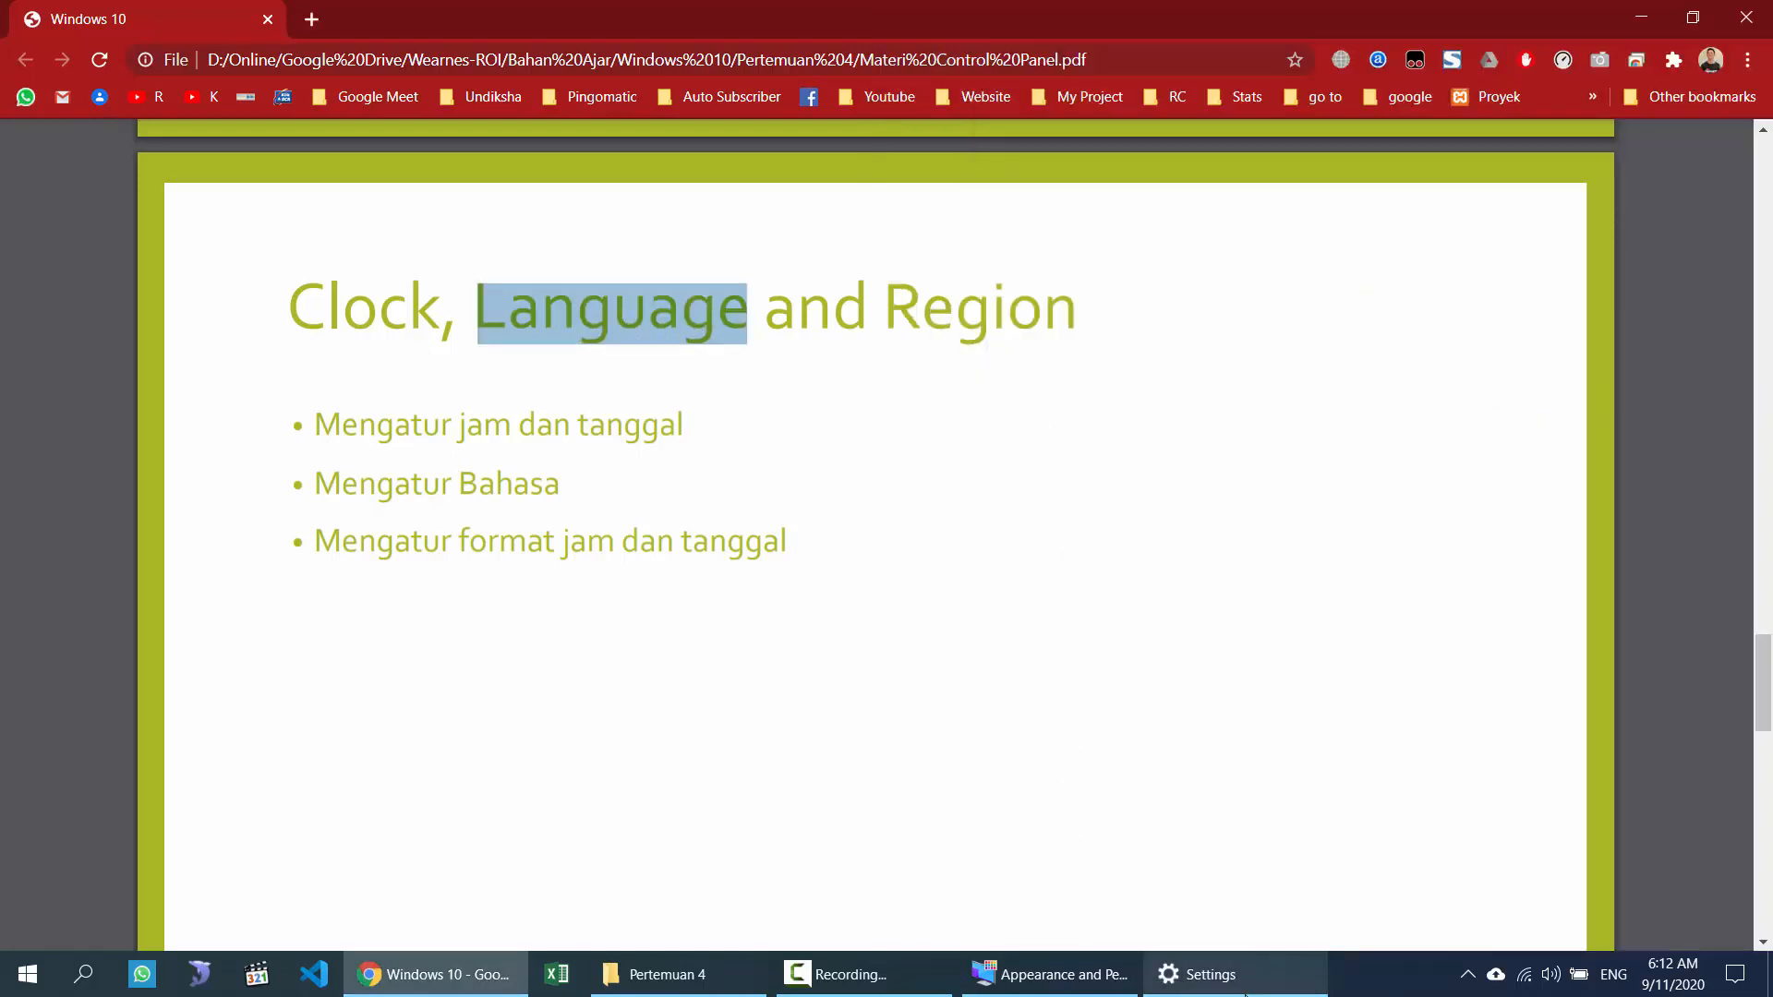
click(1226, 960)
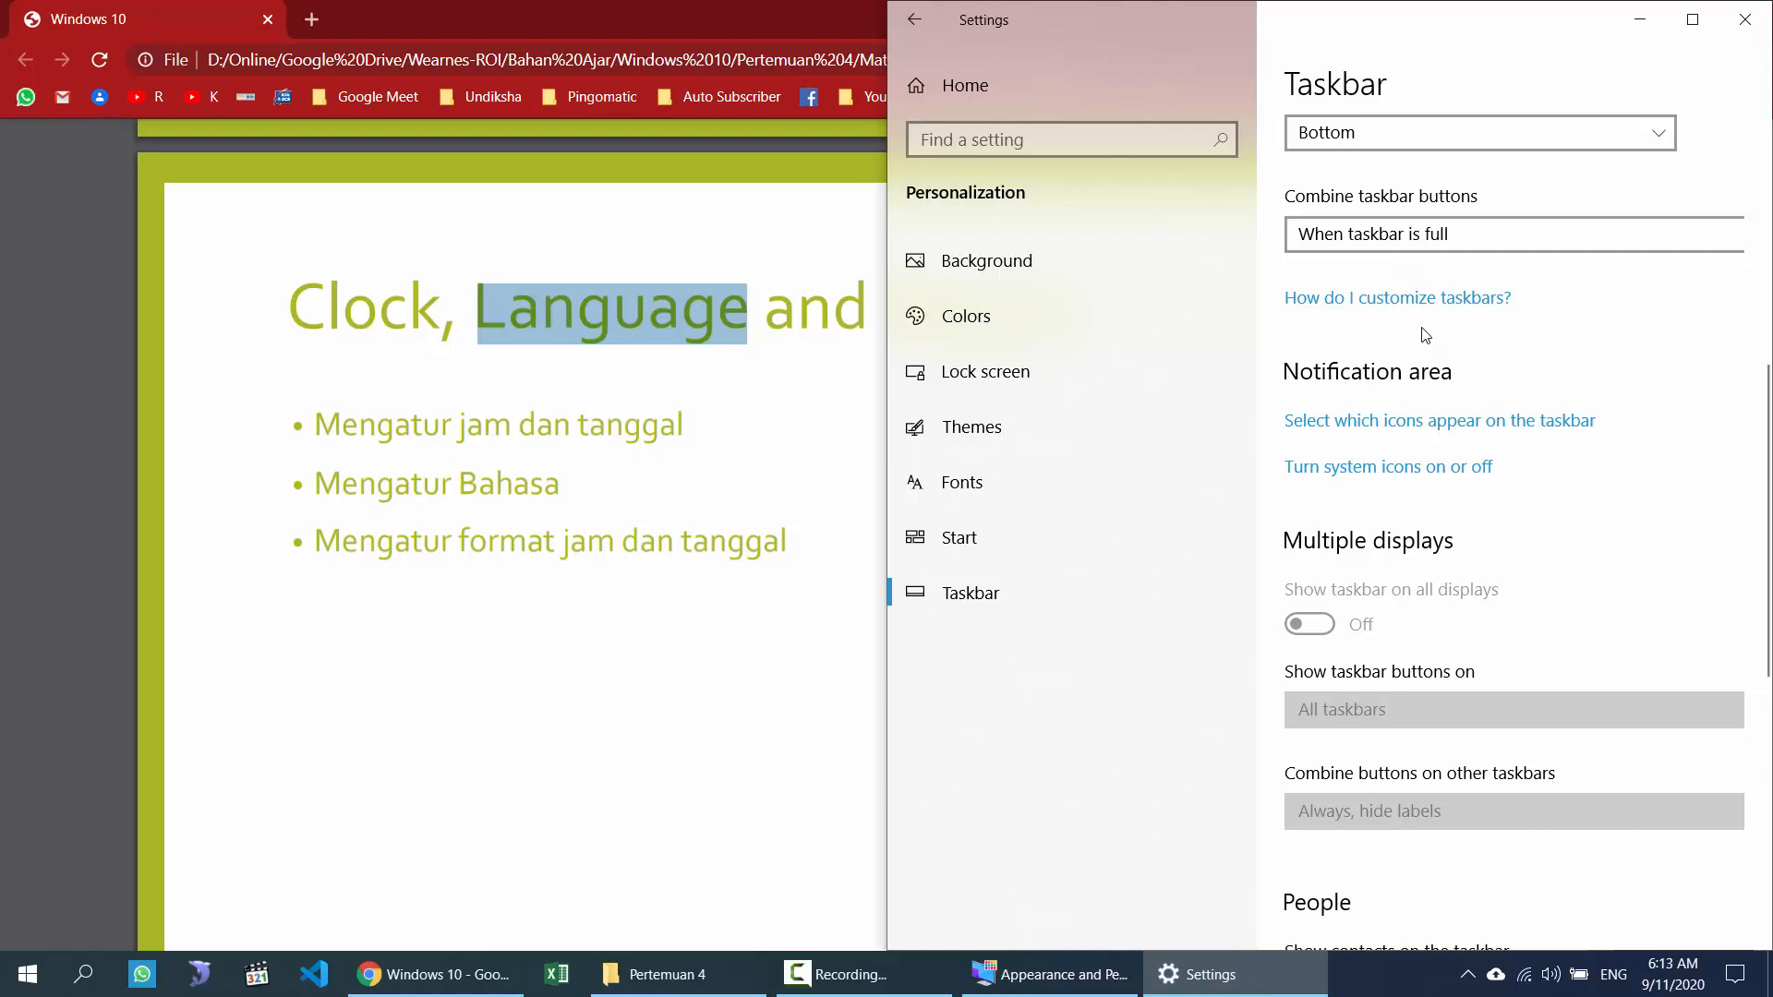
Step: Glance at the notifications panel, then return Settings to its home page
click(1736, 974)
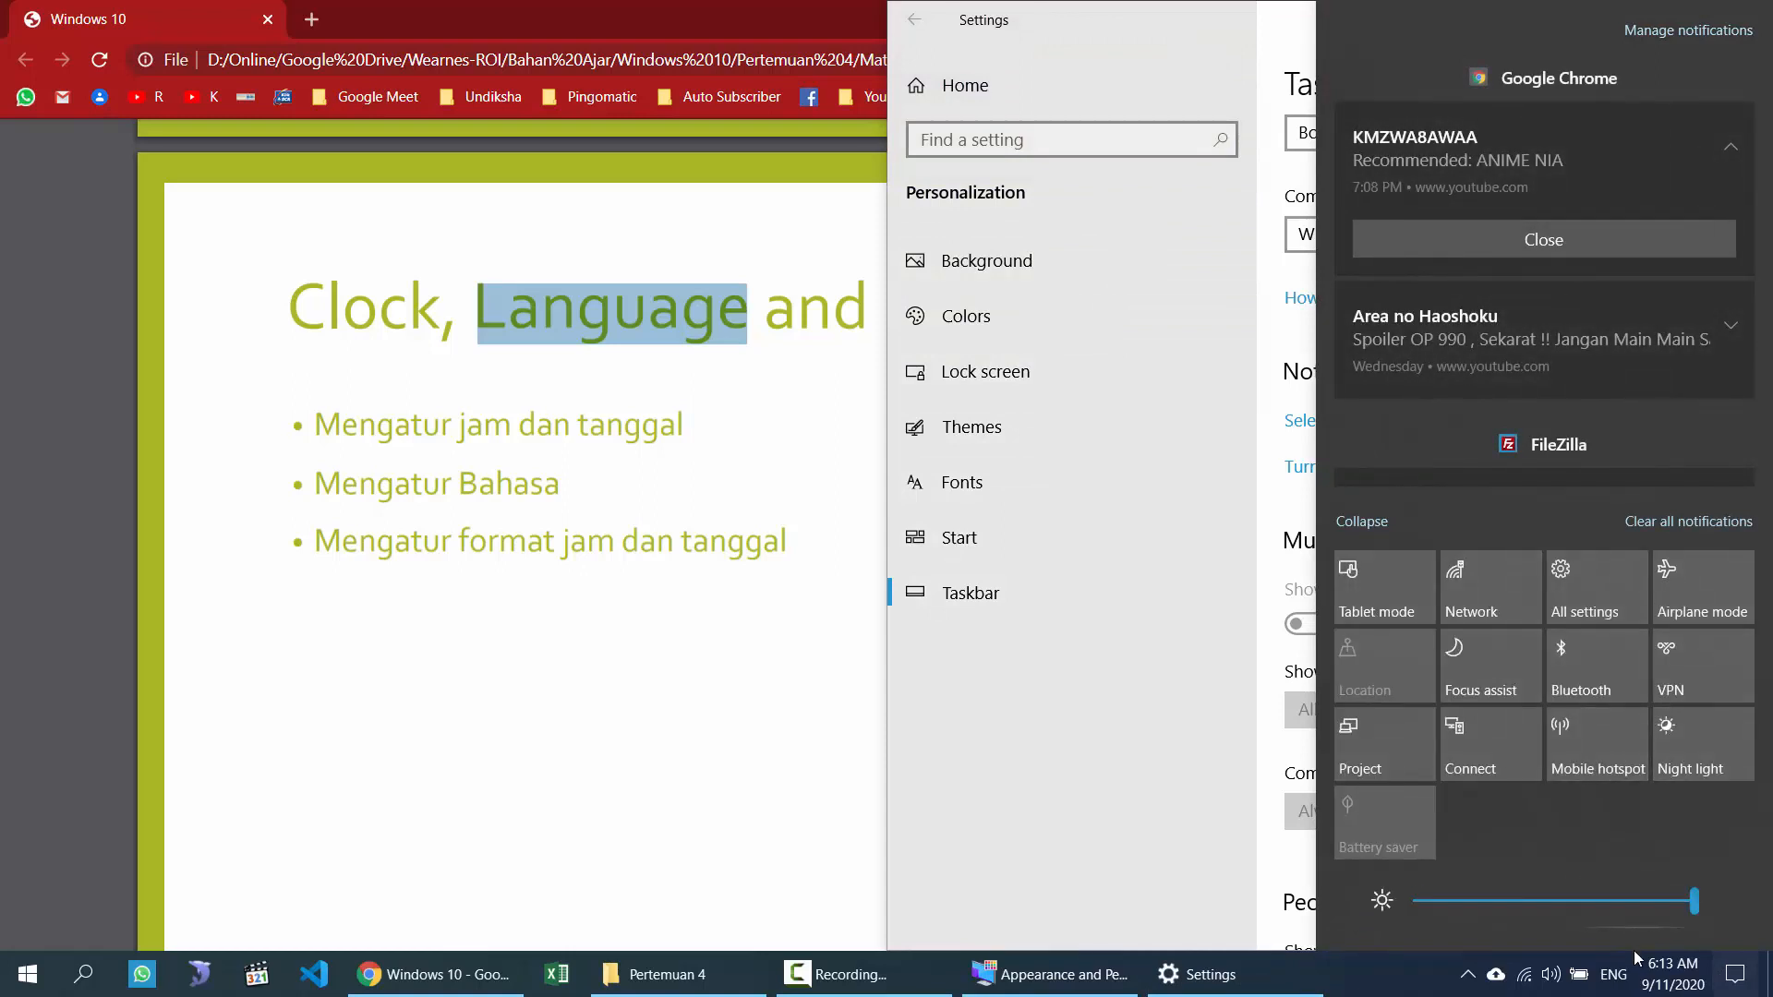
key(Escape)
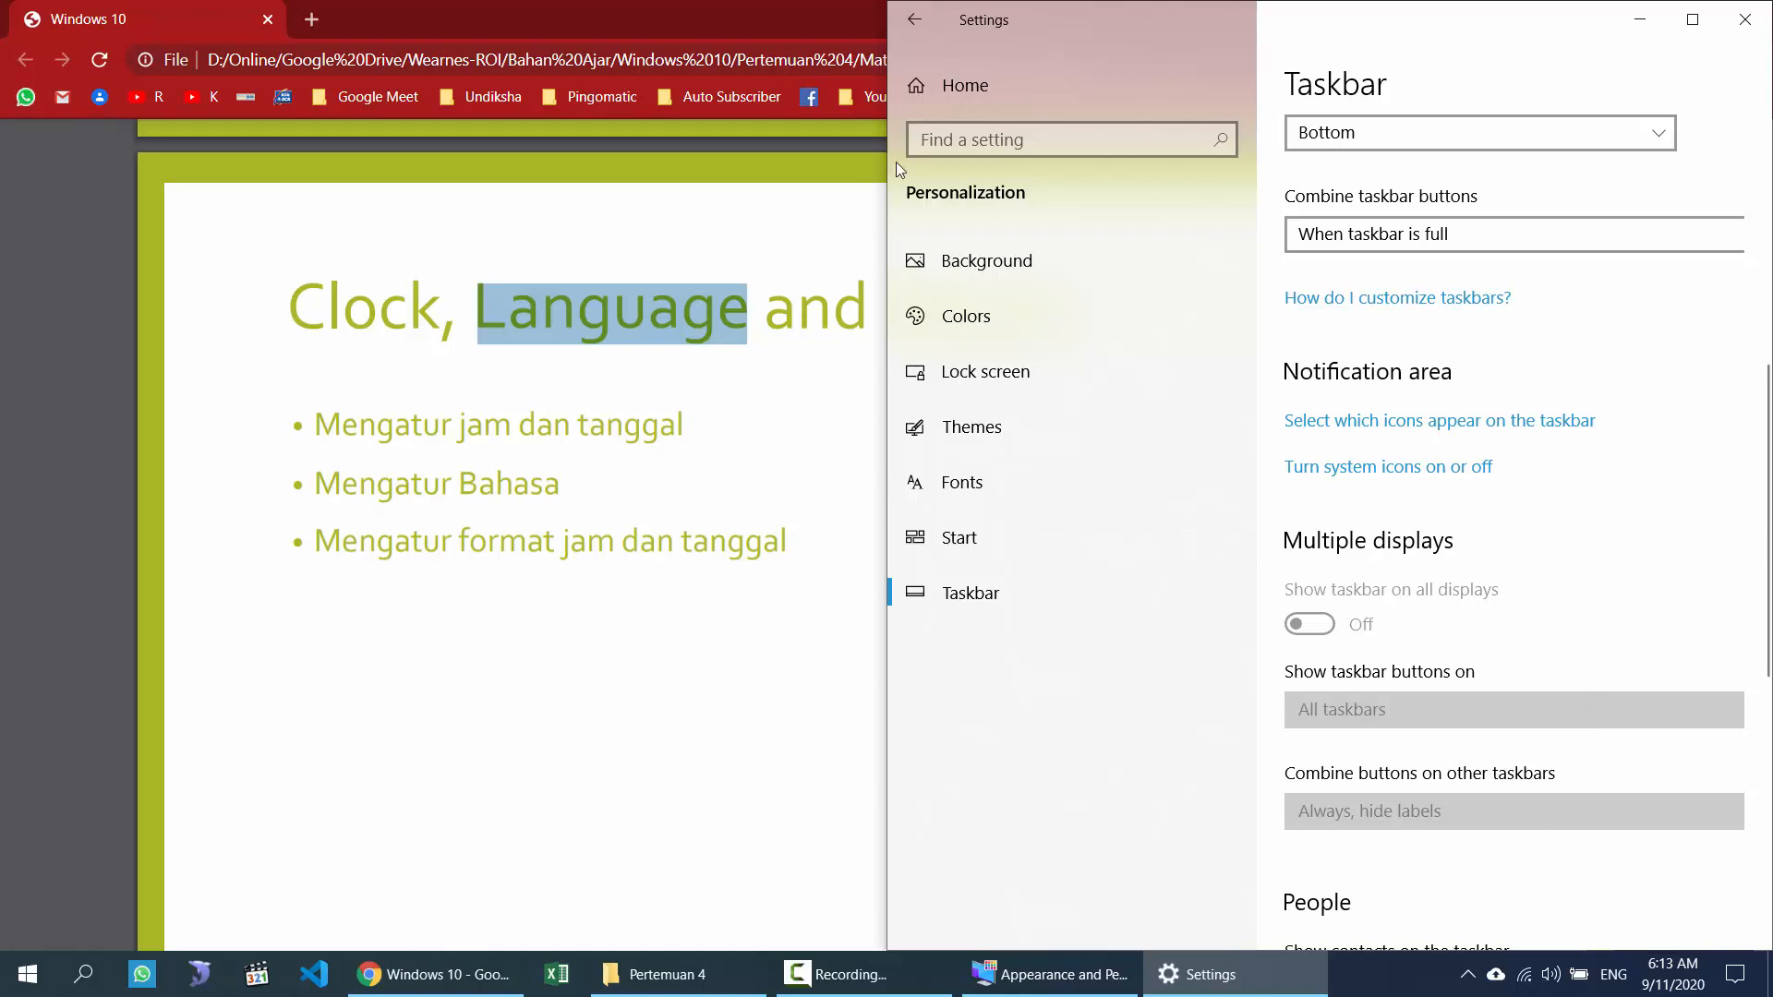
click(915, 20)
Step: Go to the Control Panel home, open Time & Language in Settings, then Clock and Region in Control Panel
click(1050, 974)
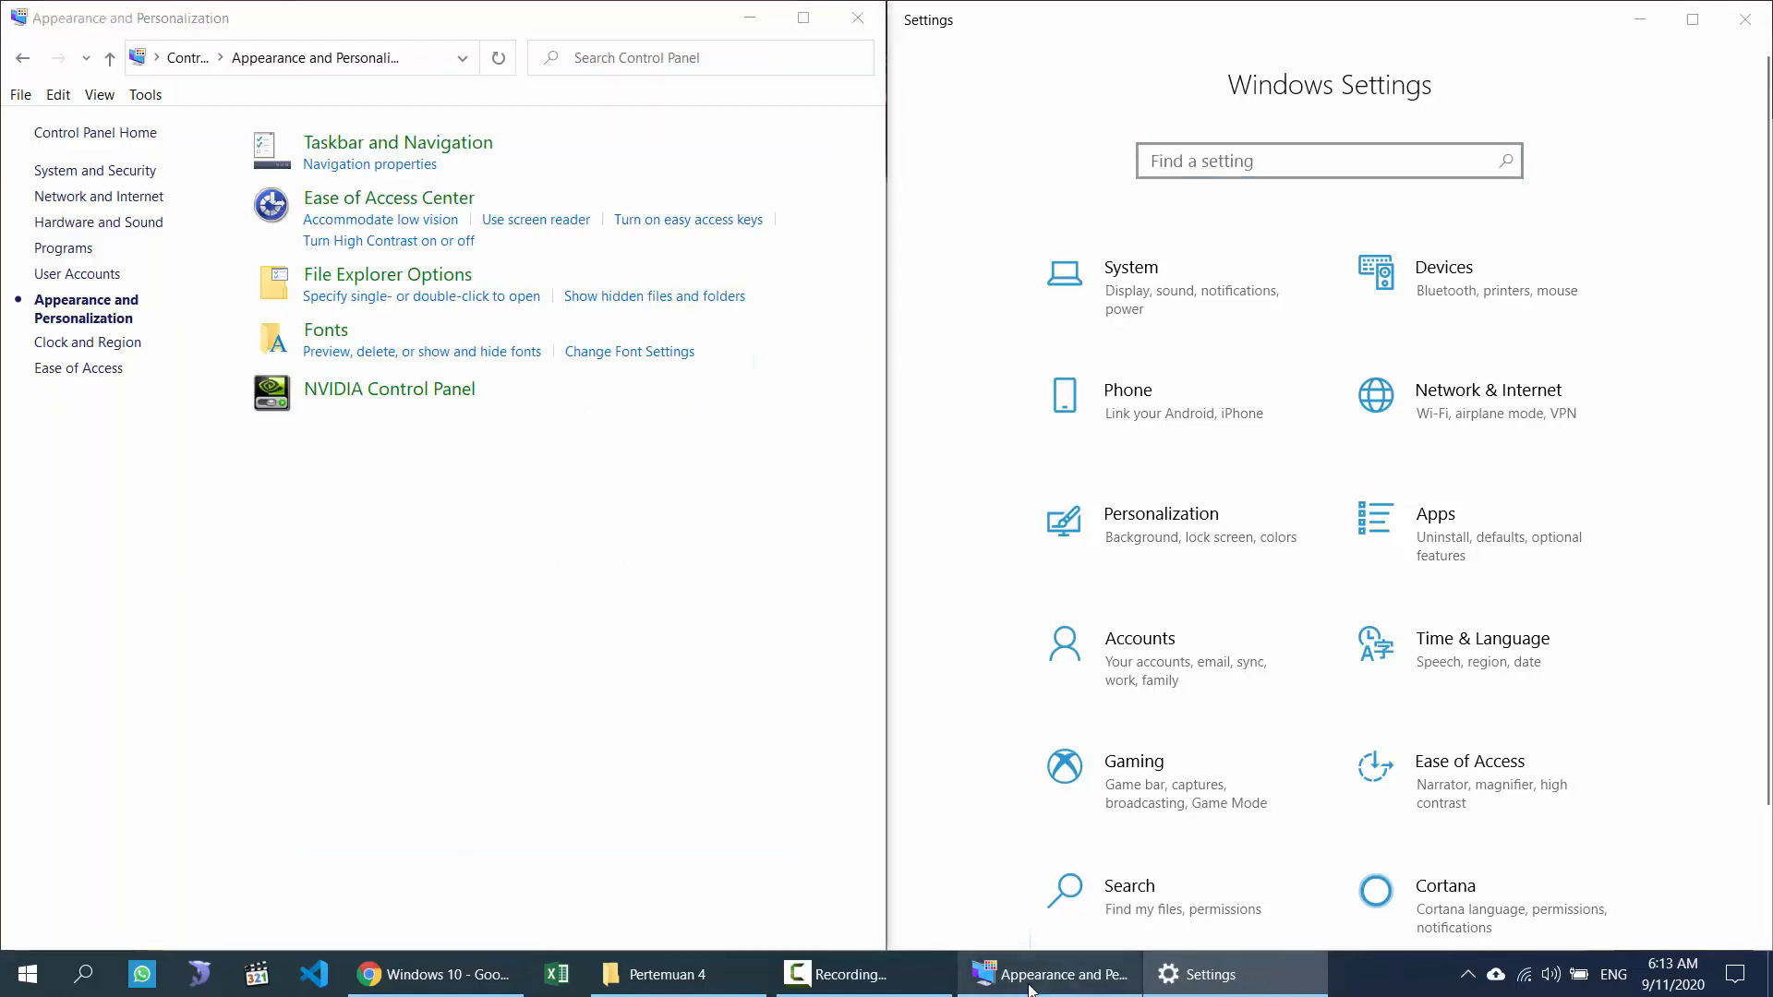
click(188, 57)
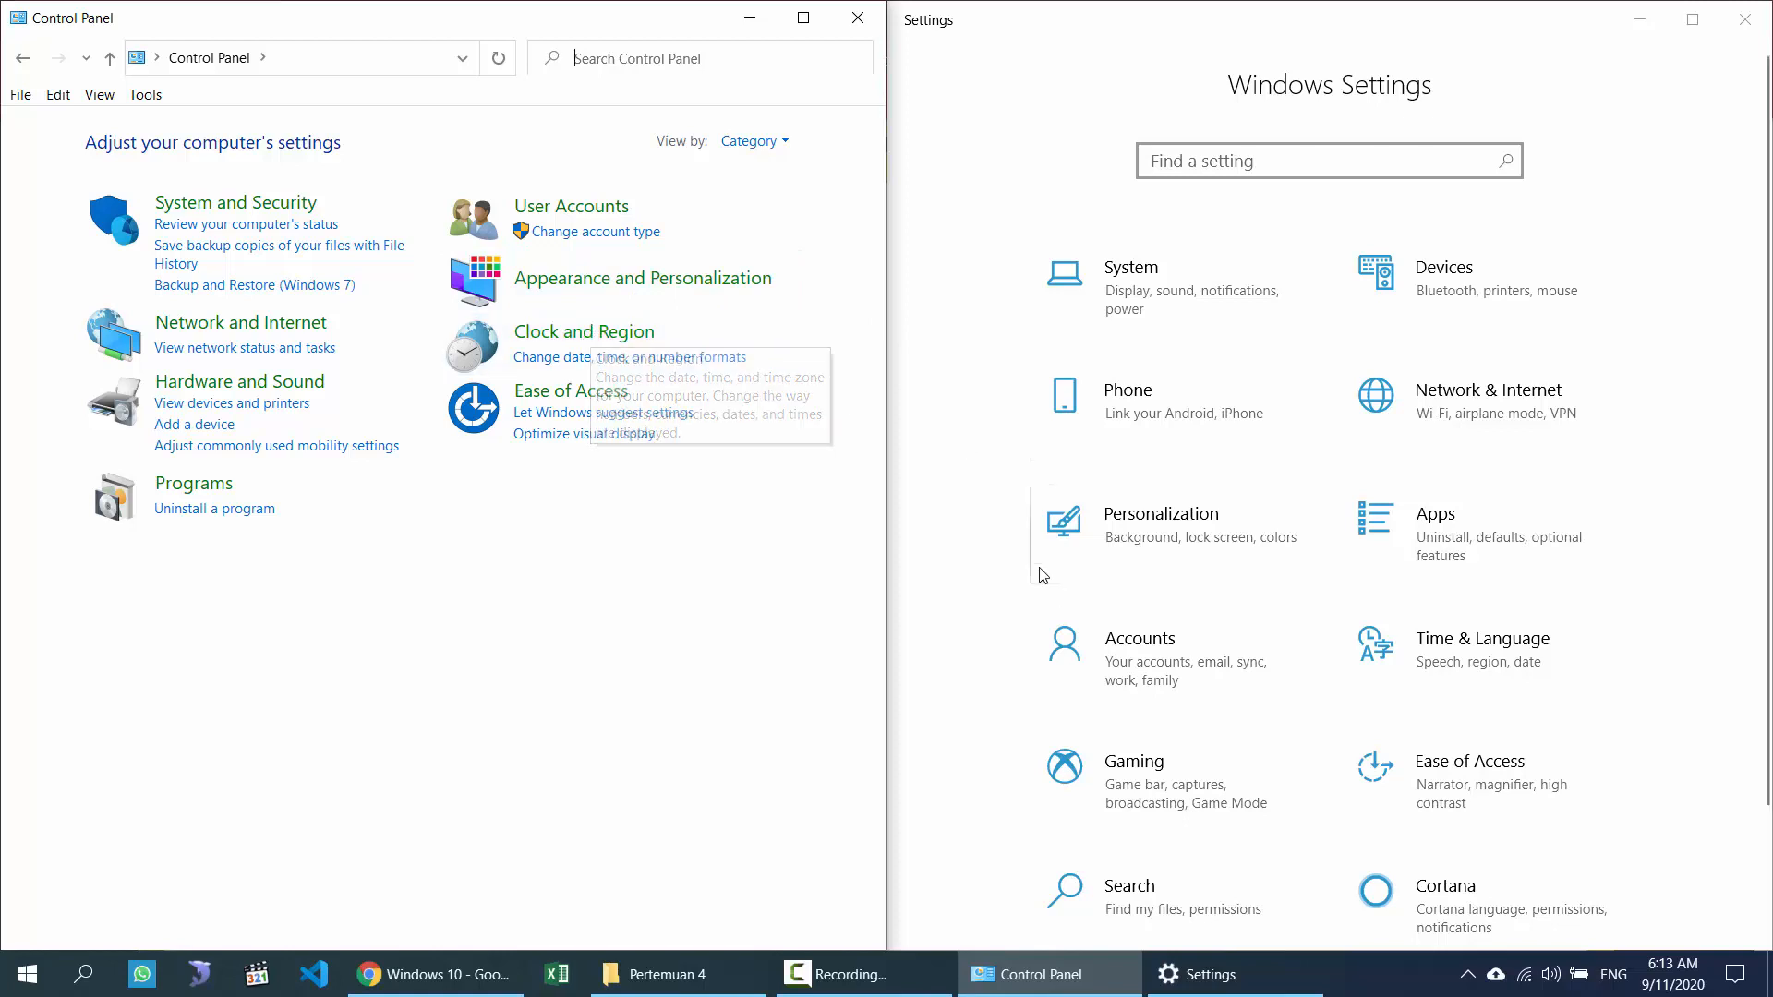
scroll(1179, 550, down, 2)
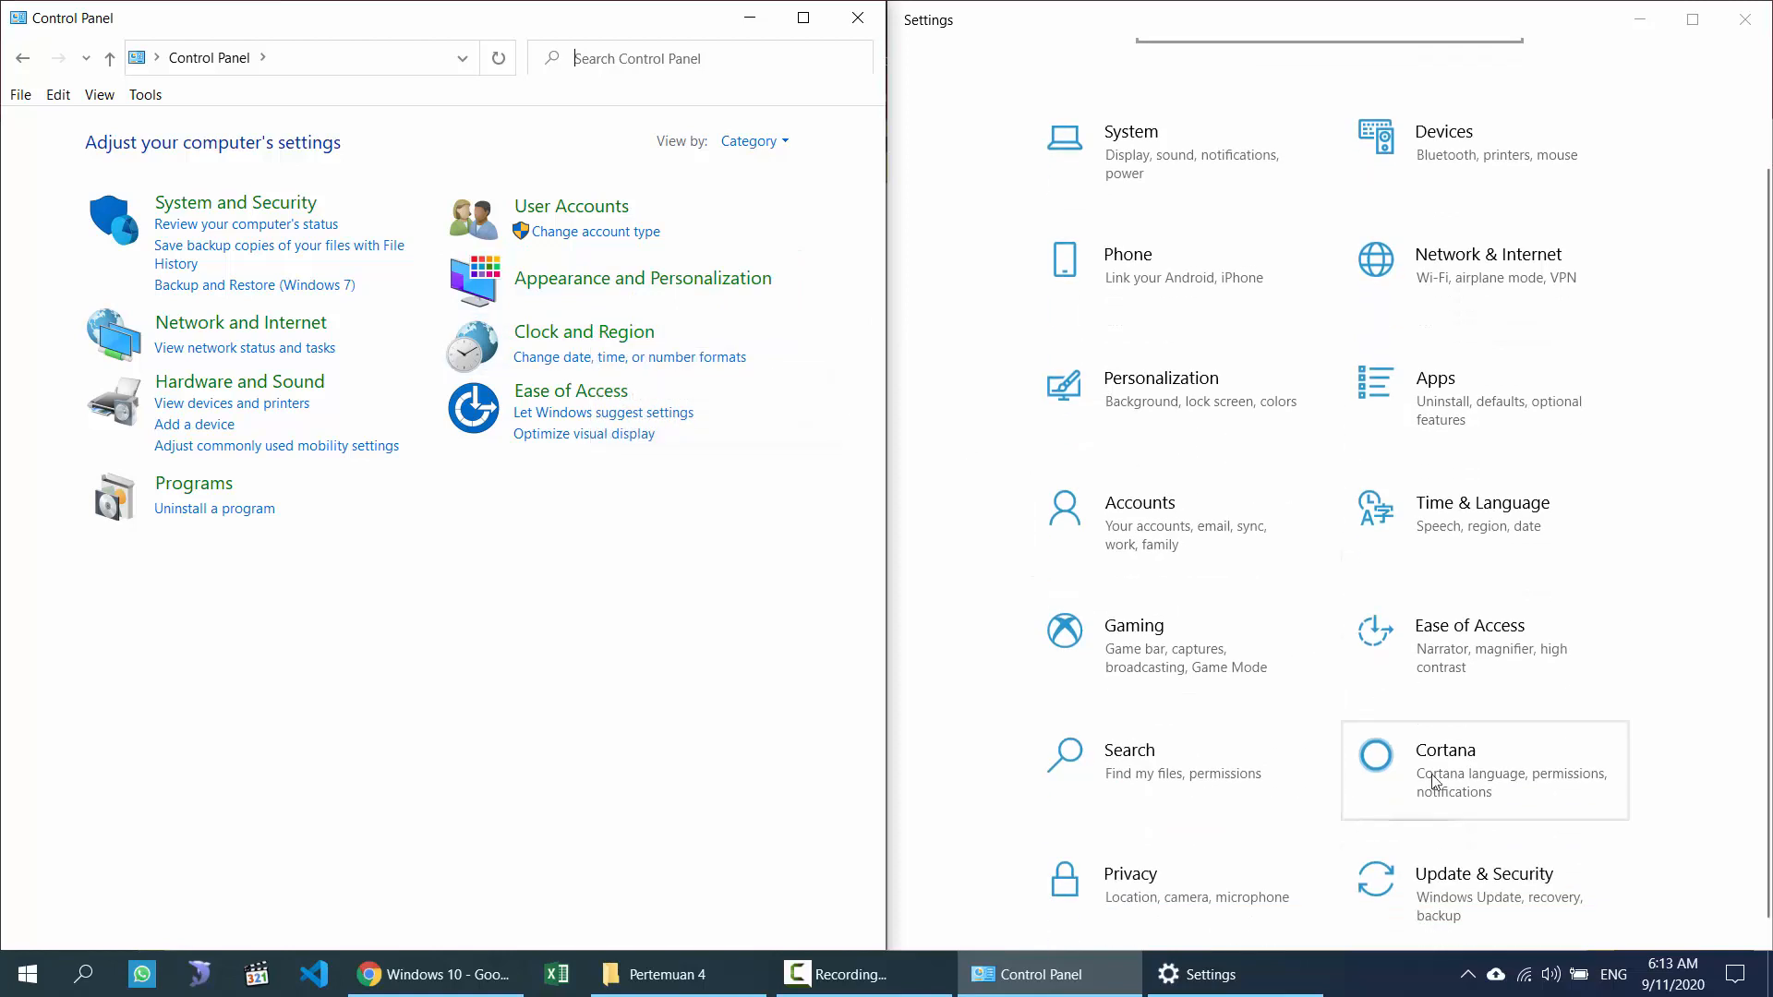
scroll(1432, 720, up, 2)
scroll(1428, 663, down, 2)
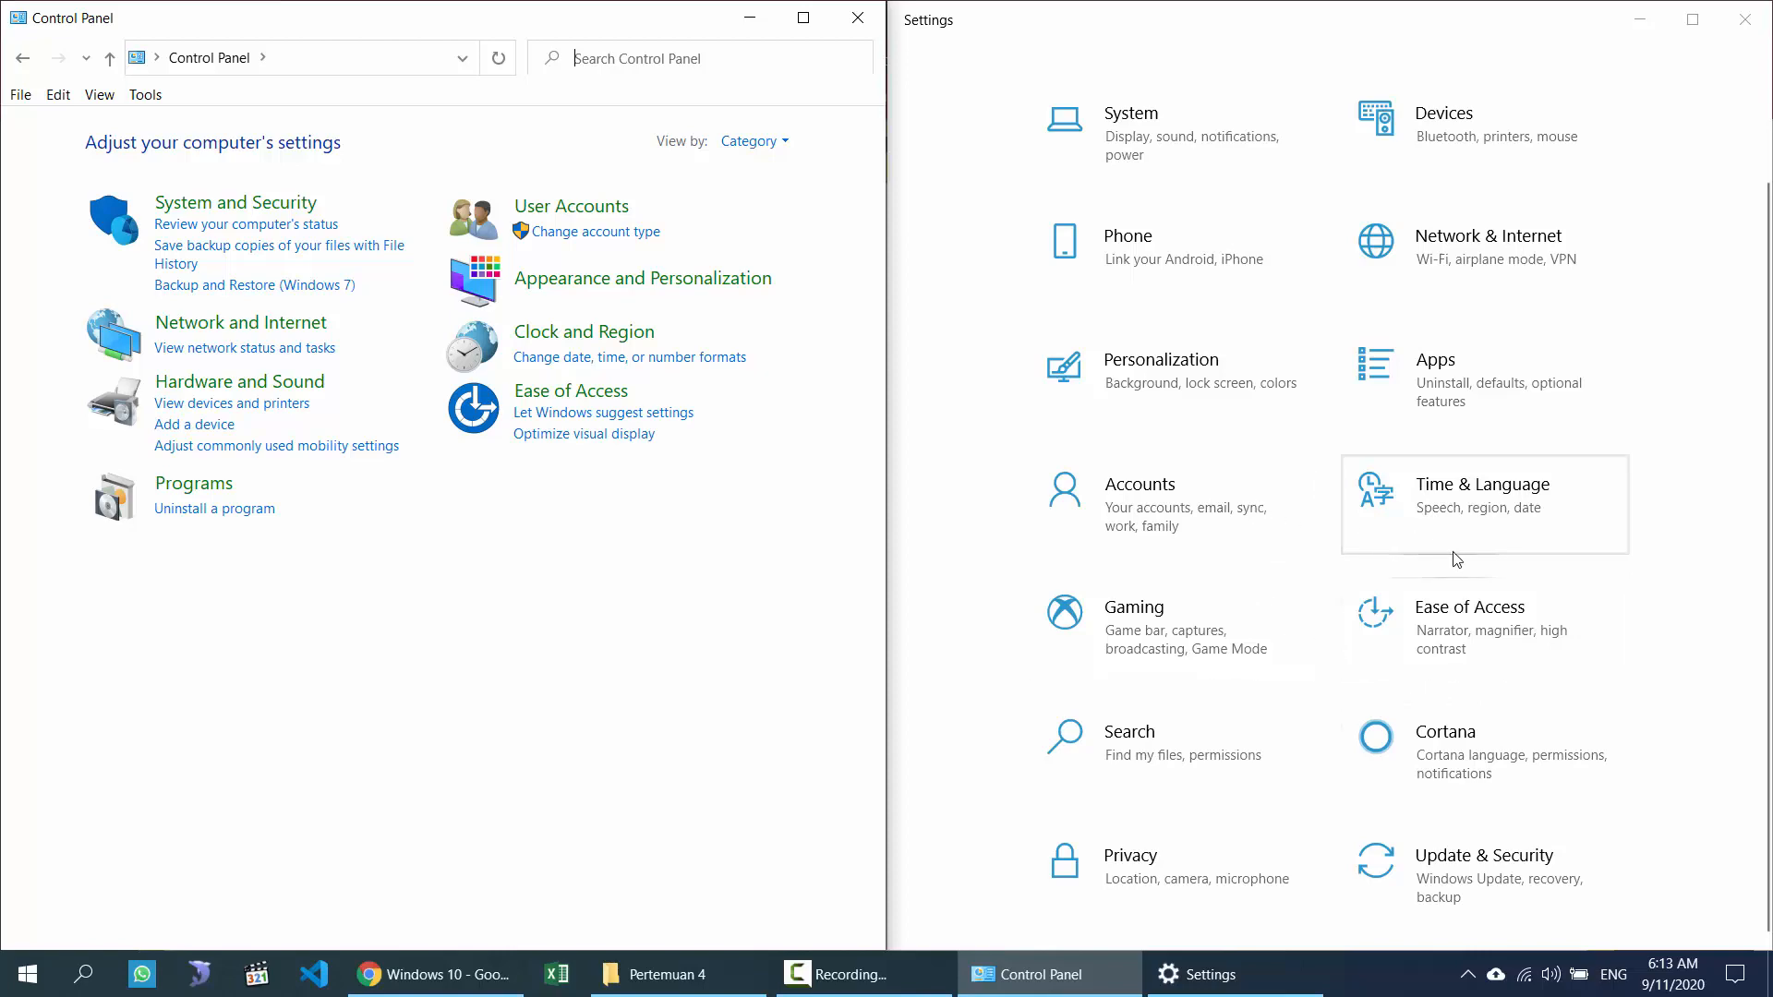
click(1481, 507)
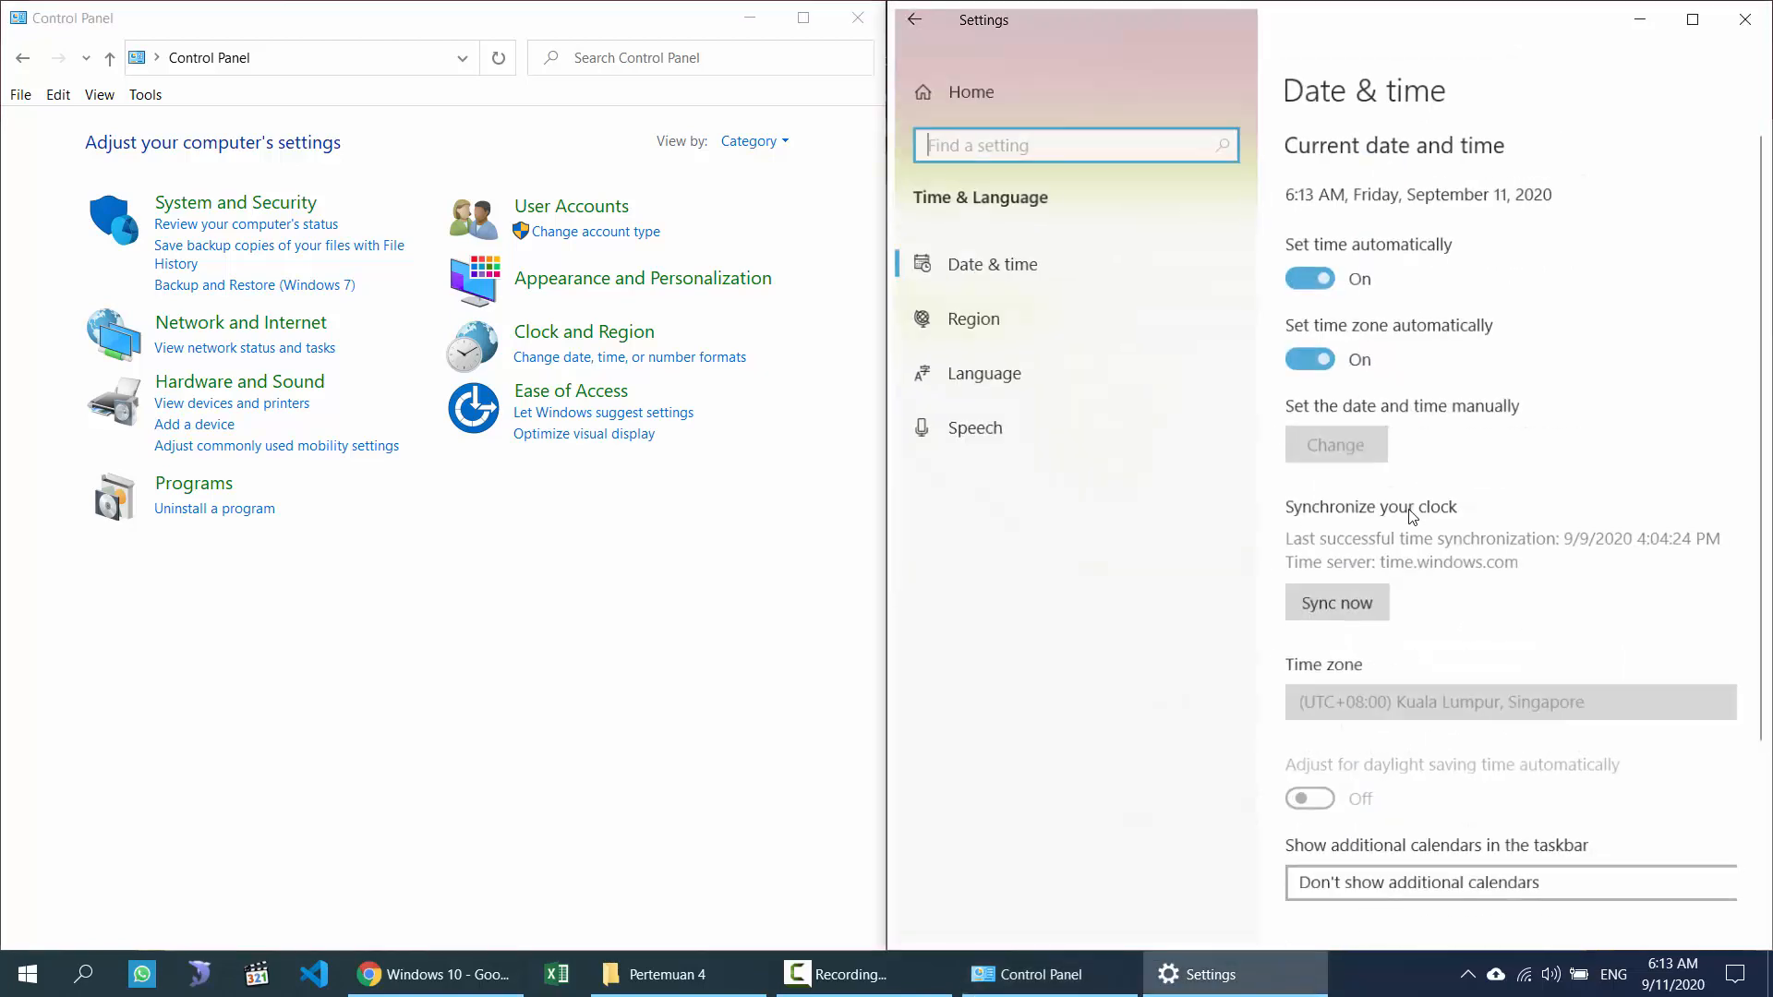
scroll(1464, 335, down, 3)
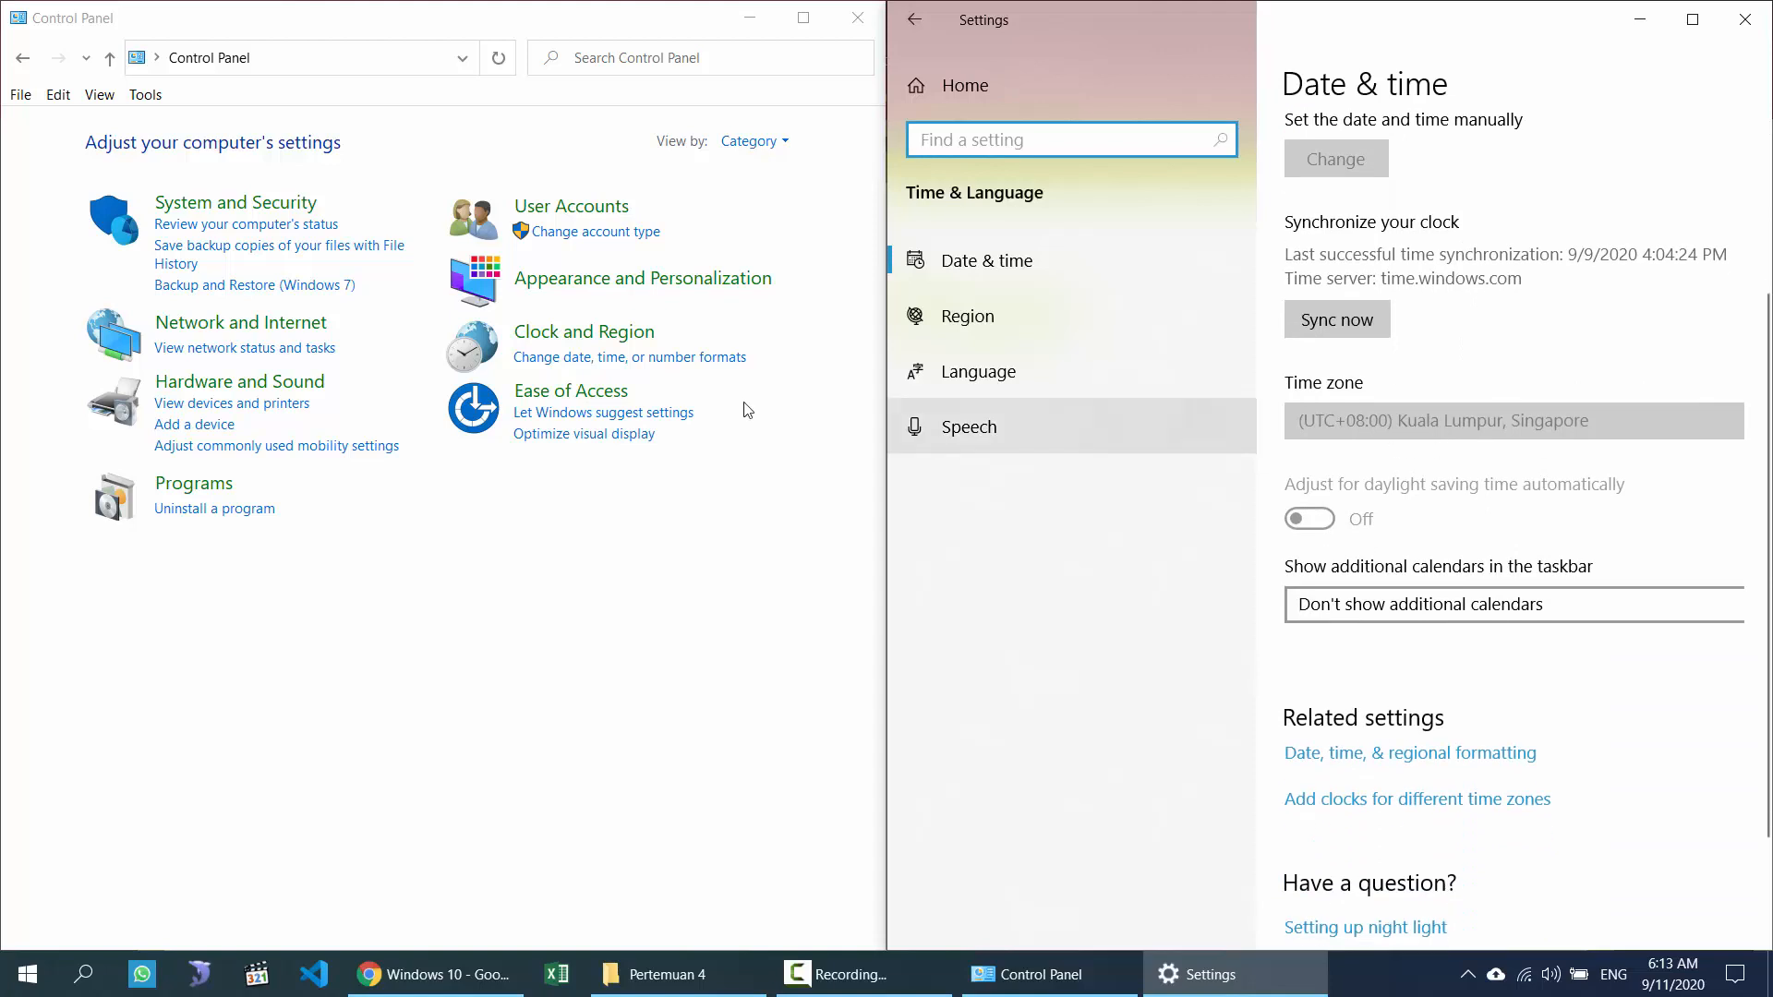
click(585, 334)
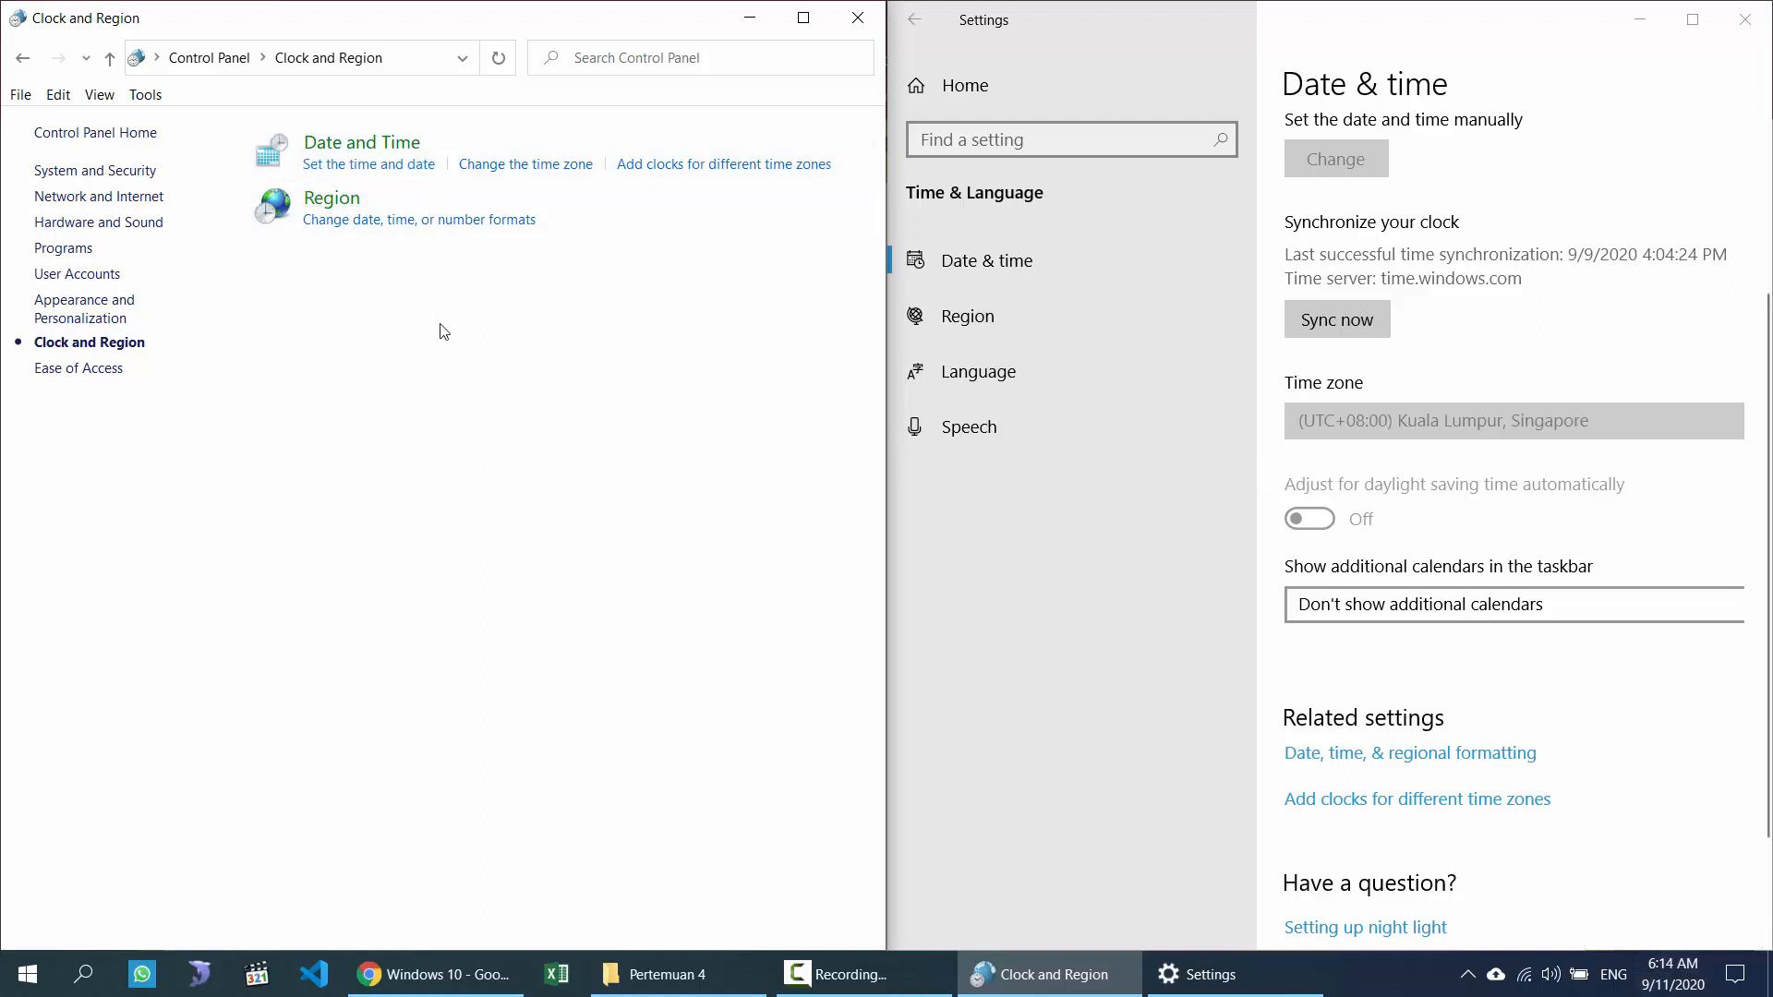
click(377, 171)
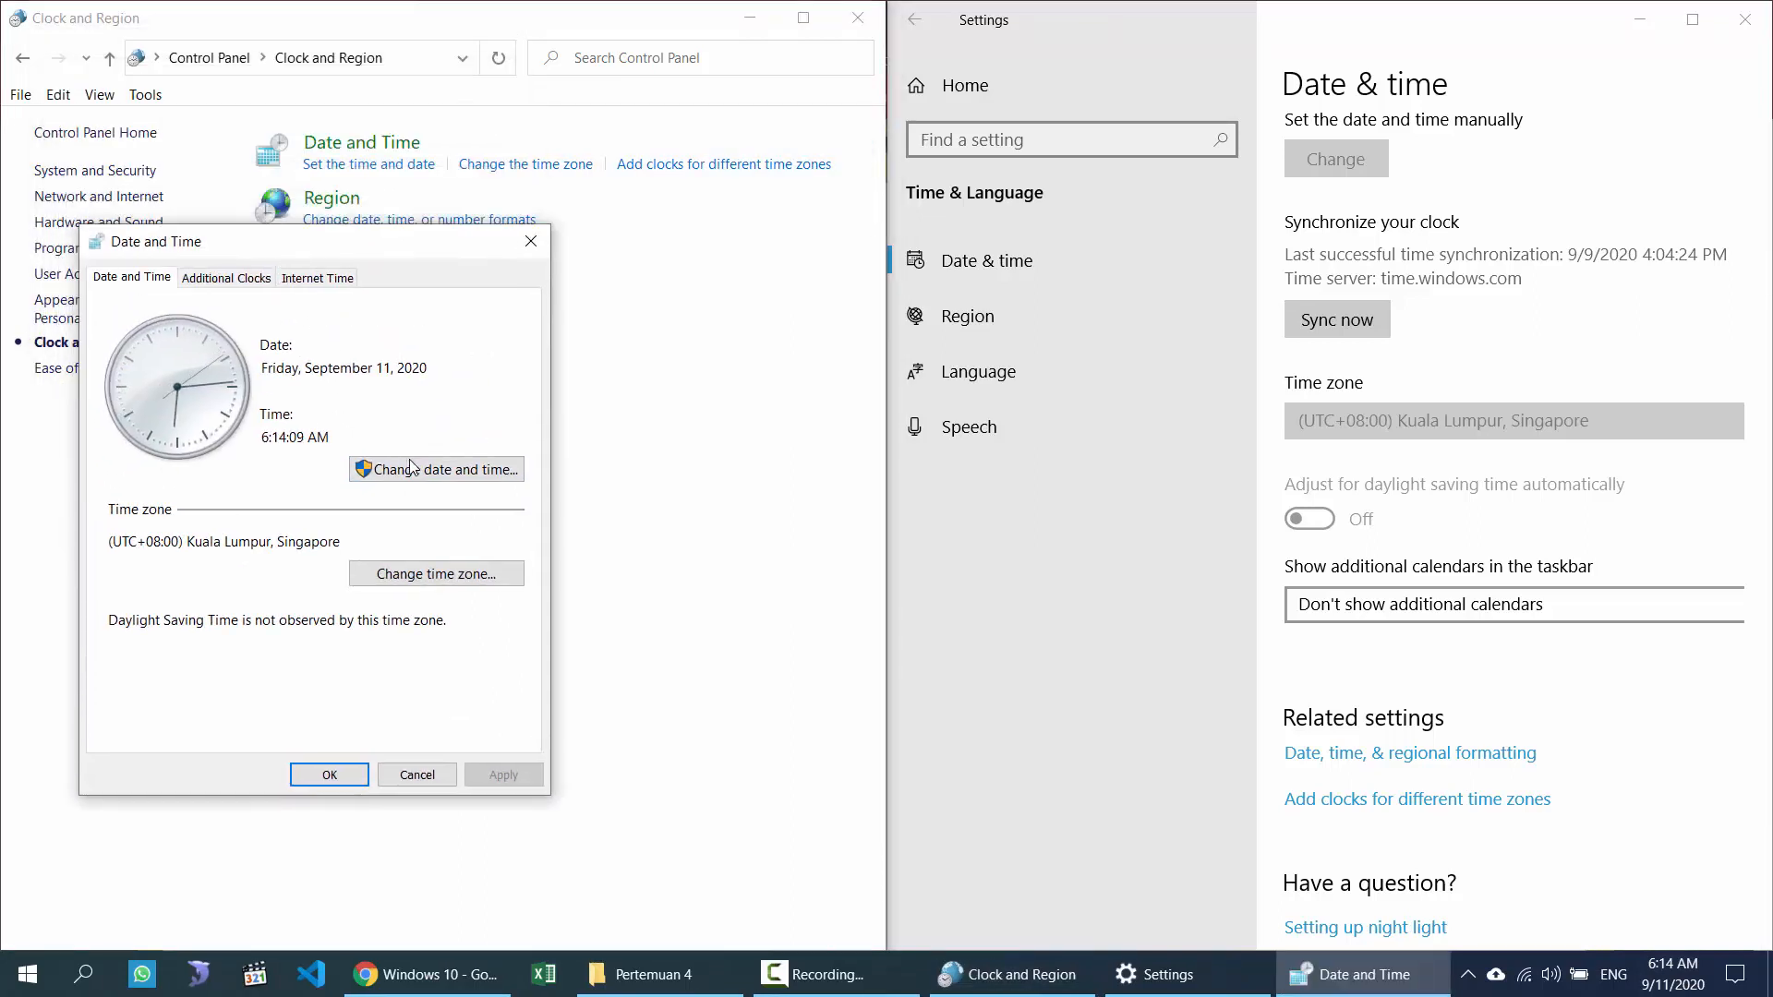
click(457, 480)
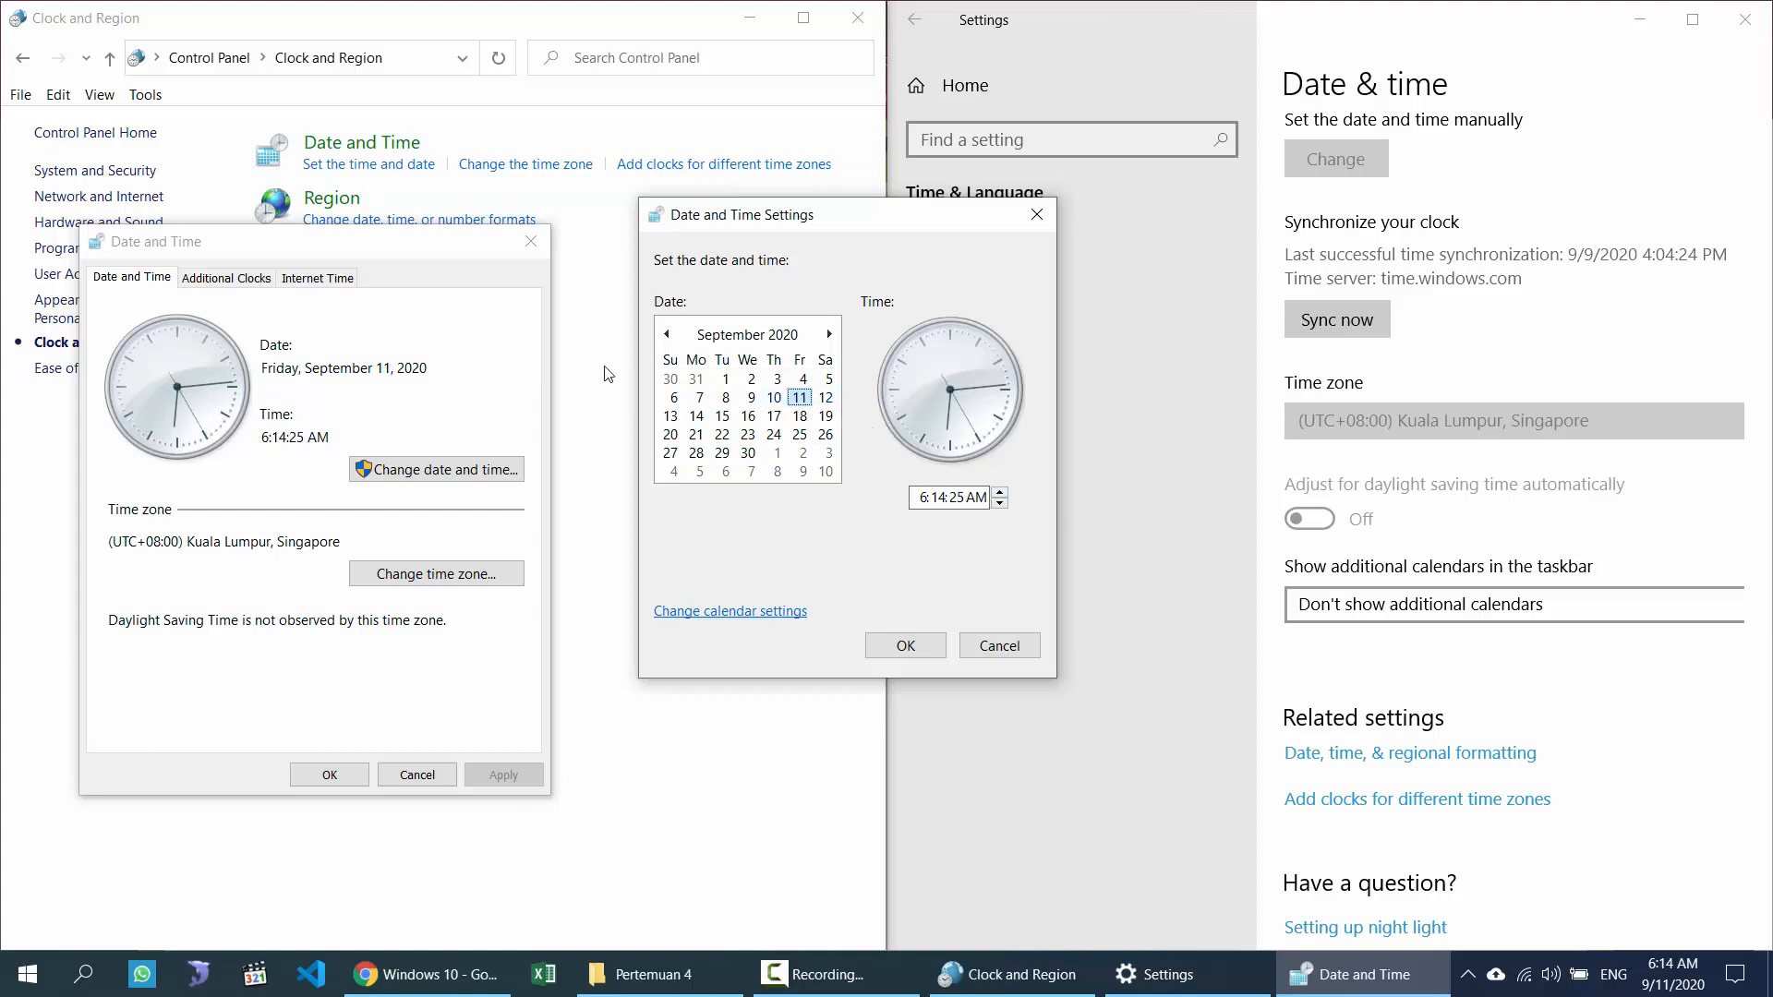
click(1036, 215)
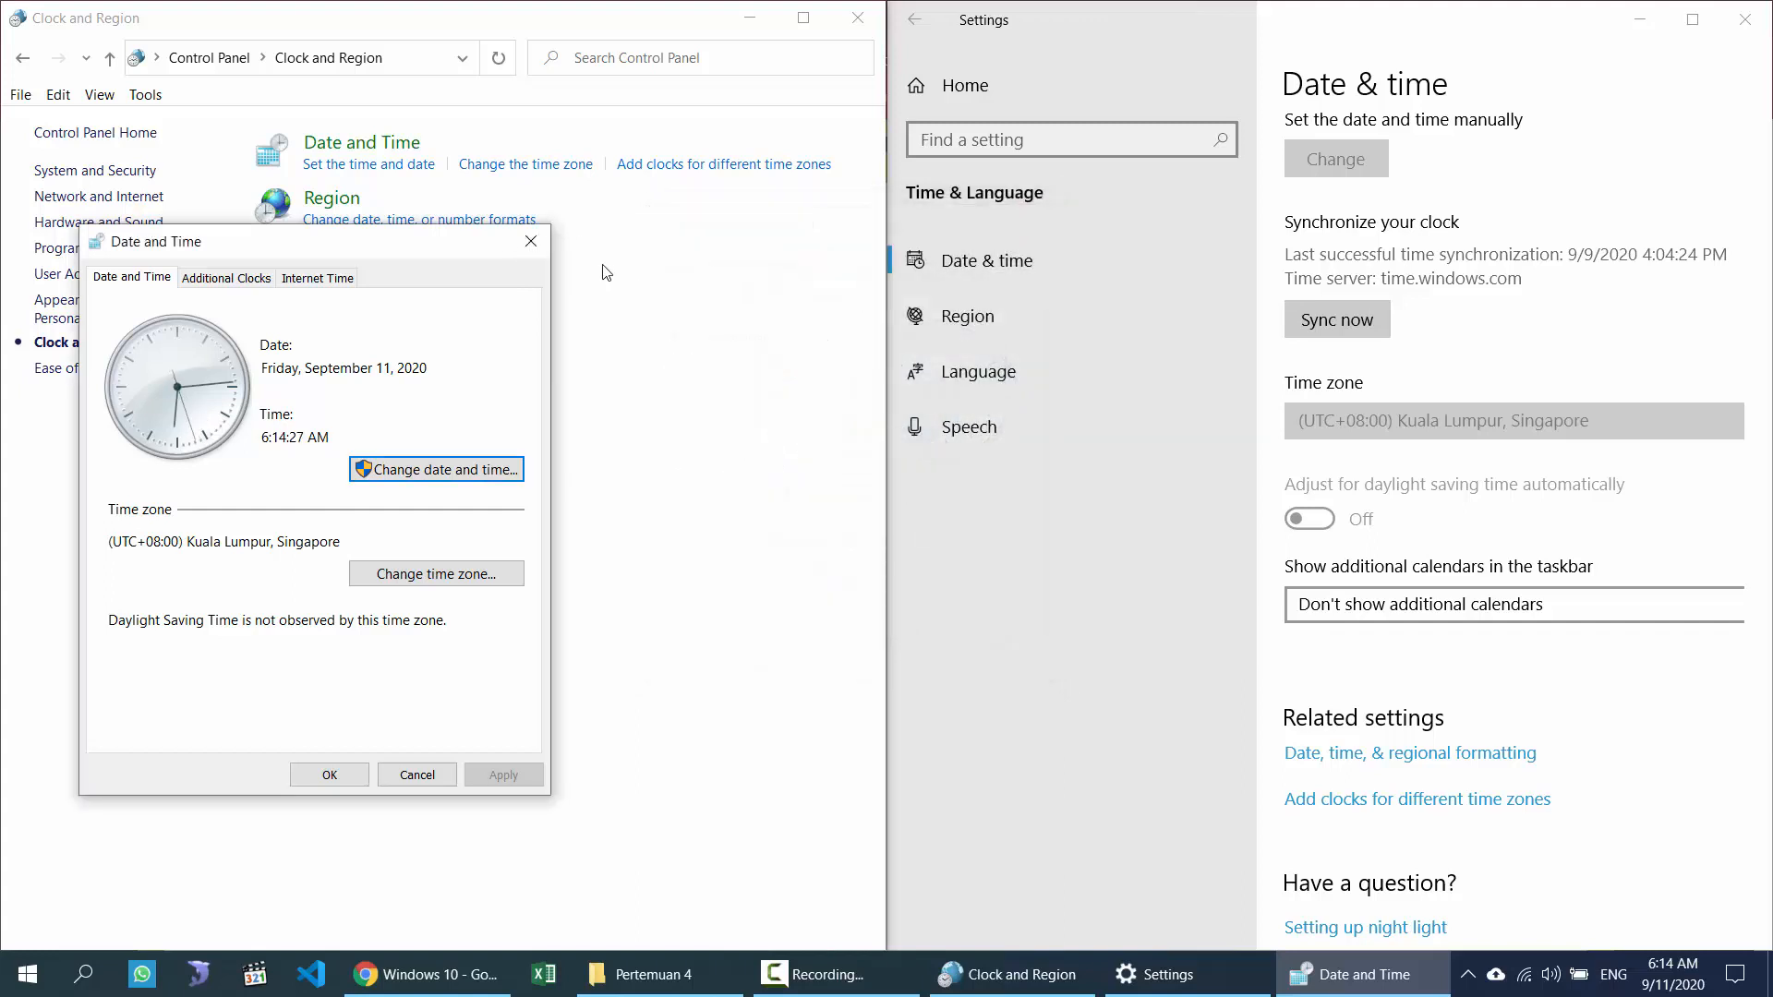
click(533, 244)
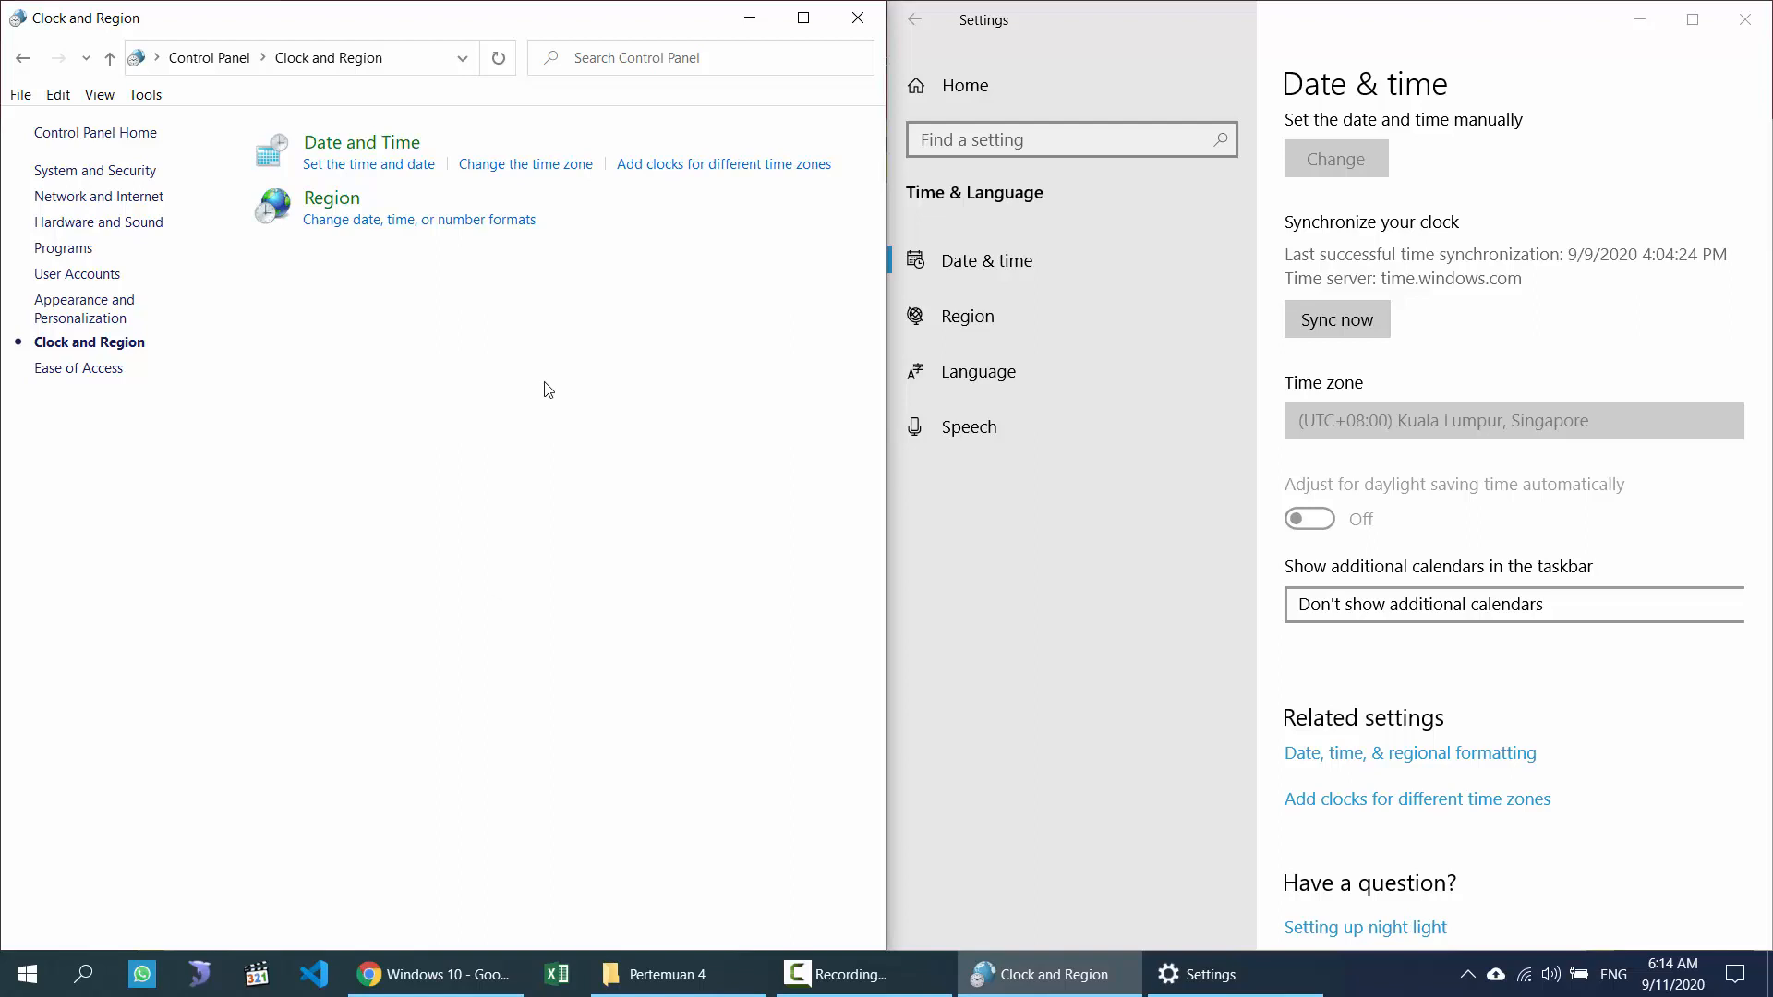
Step: Open the Region dialog, confirm the English (United States) format, and reposition the dialog
click(355, 204)
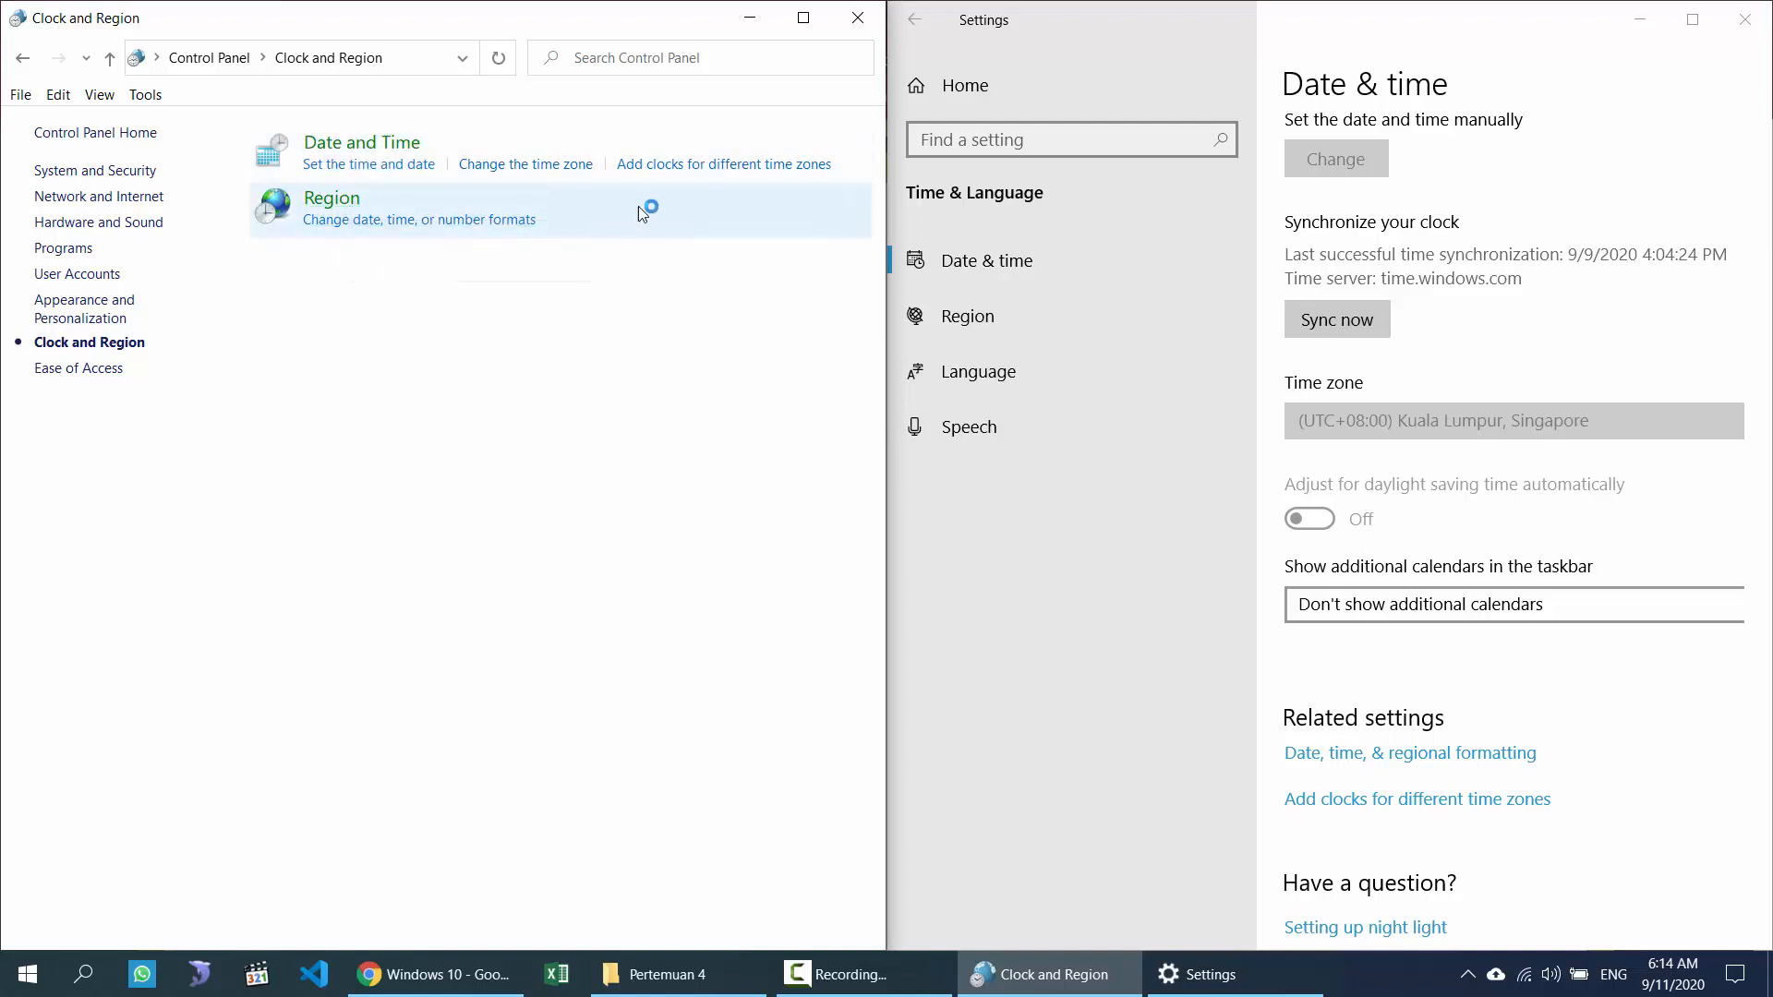
drag(460, 100, 878, 105)
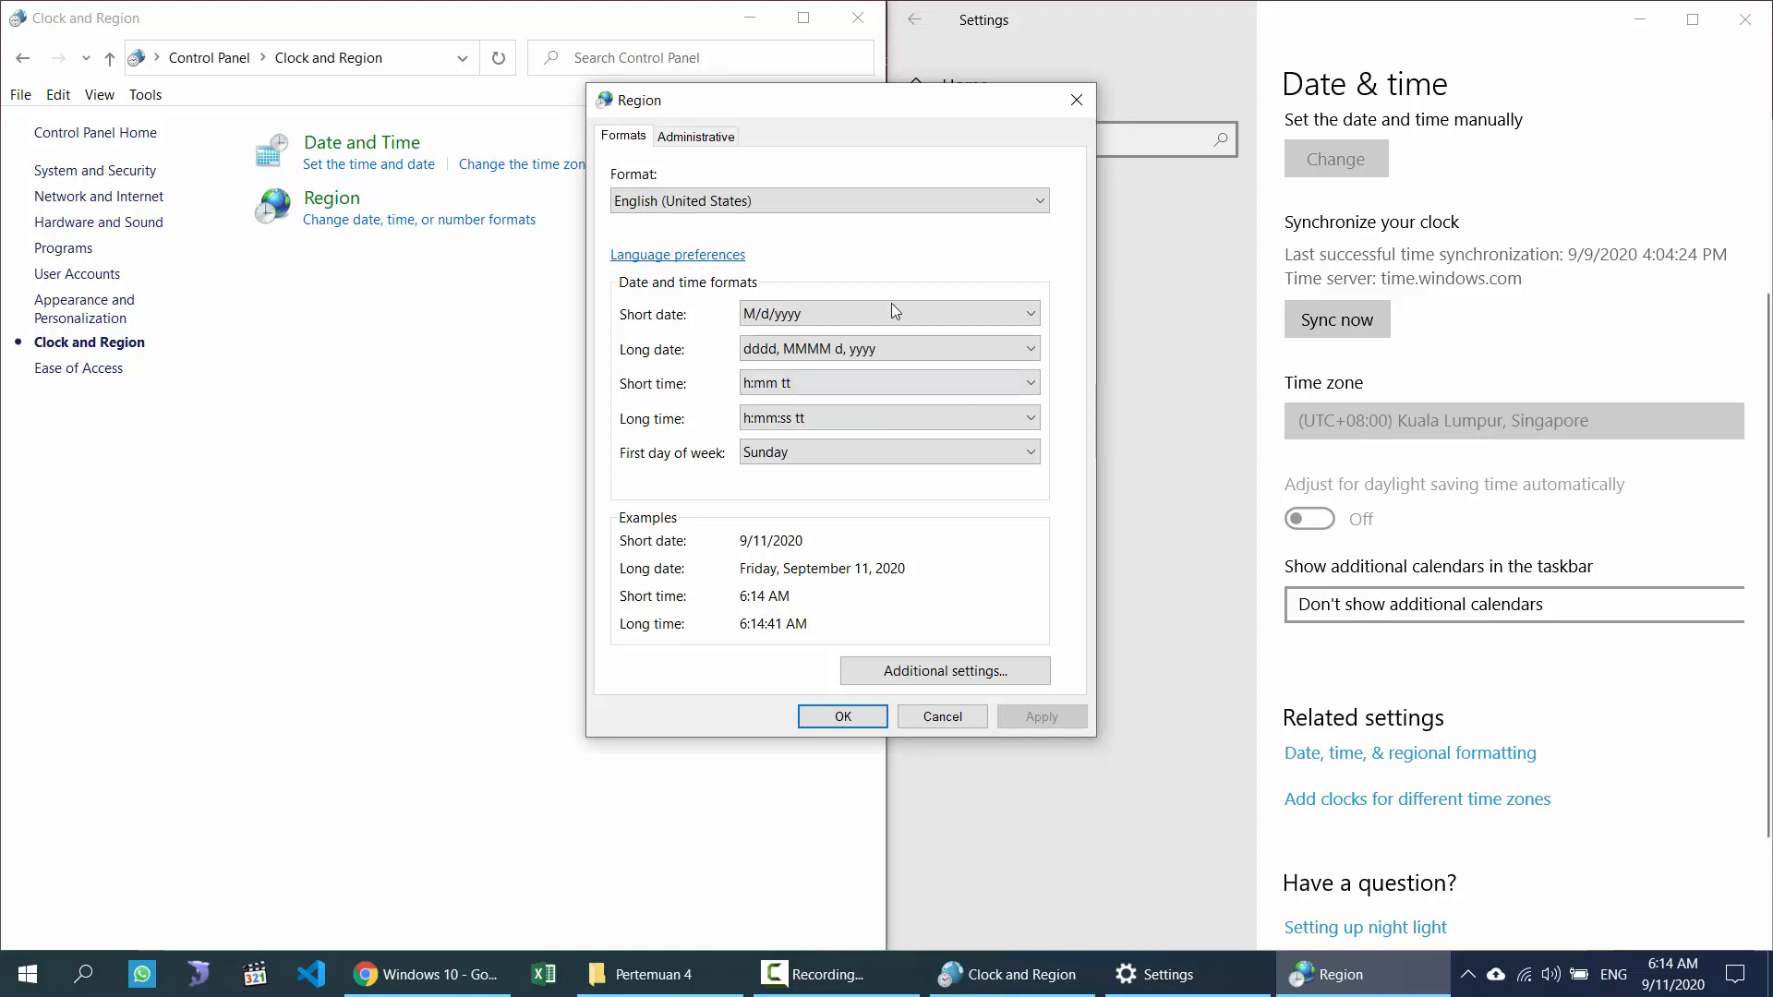
click(856, 205)
click(857, 205)
click(1685, 988)
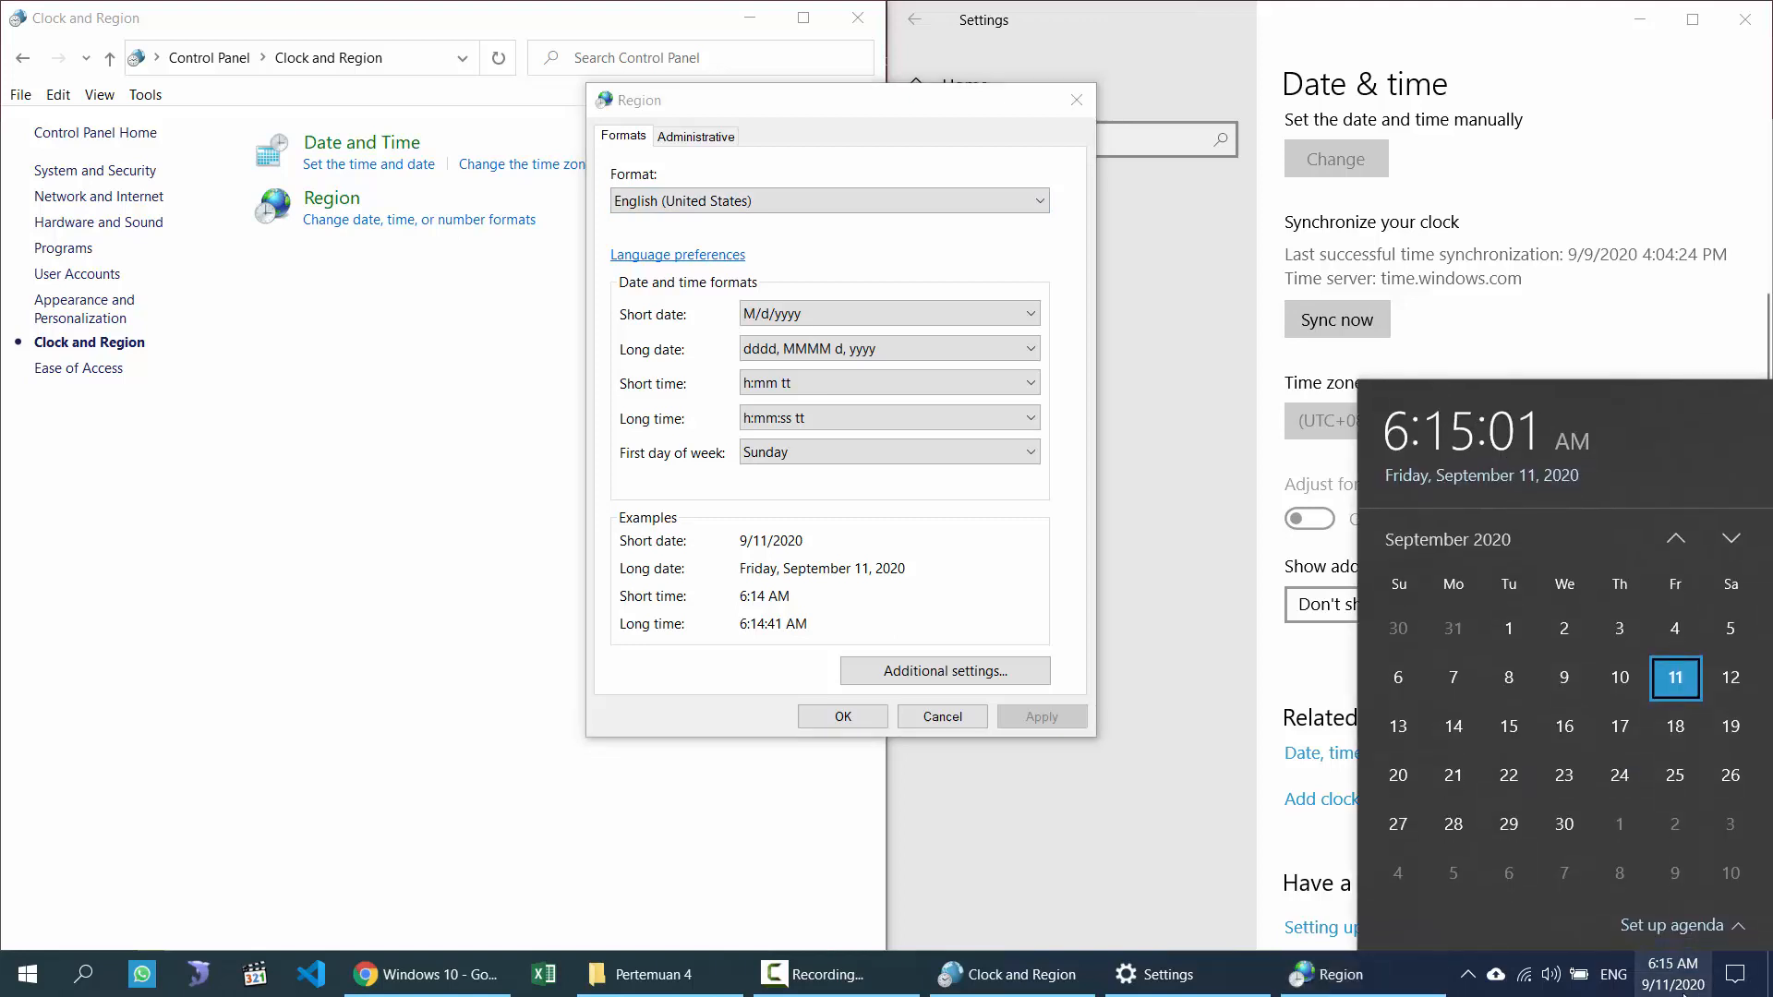
click(1682, 988)
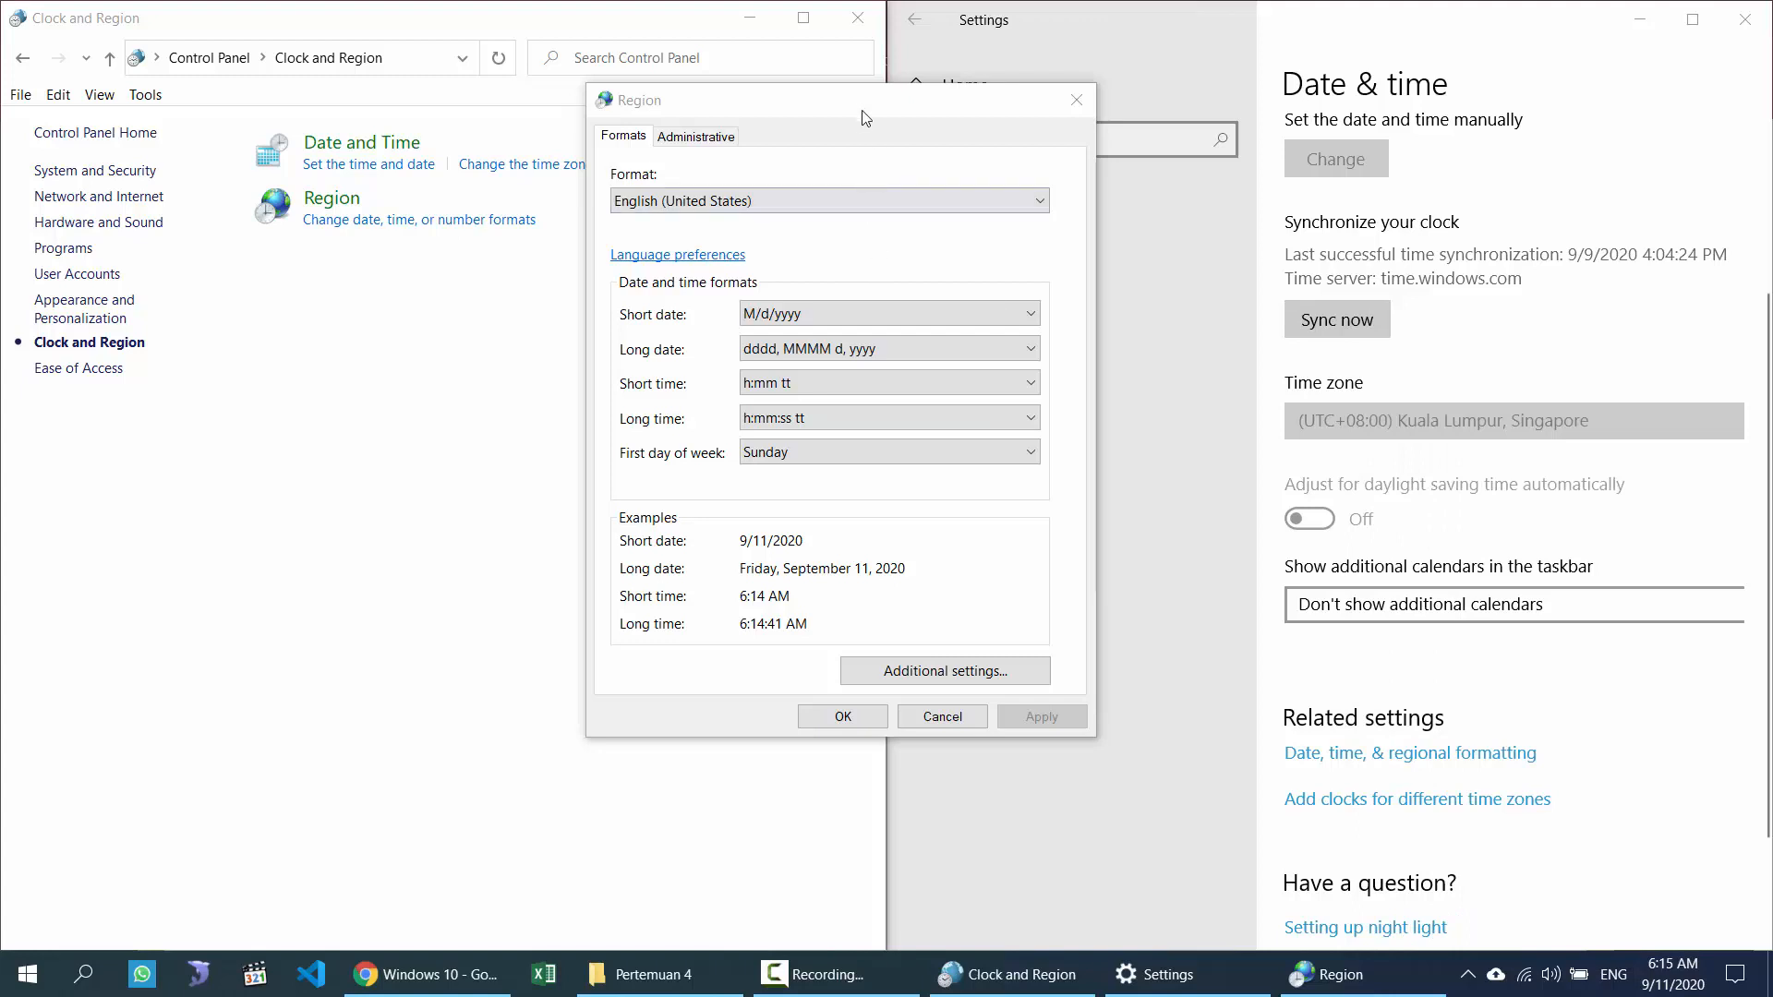
drag(863, 111, 808, 157)
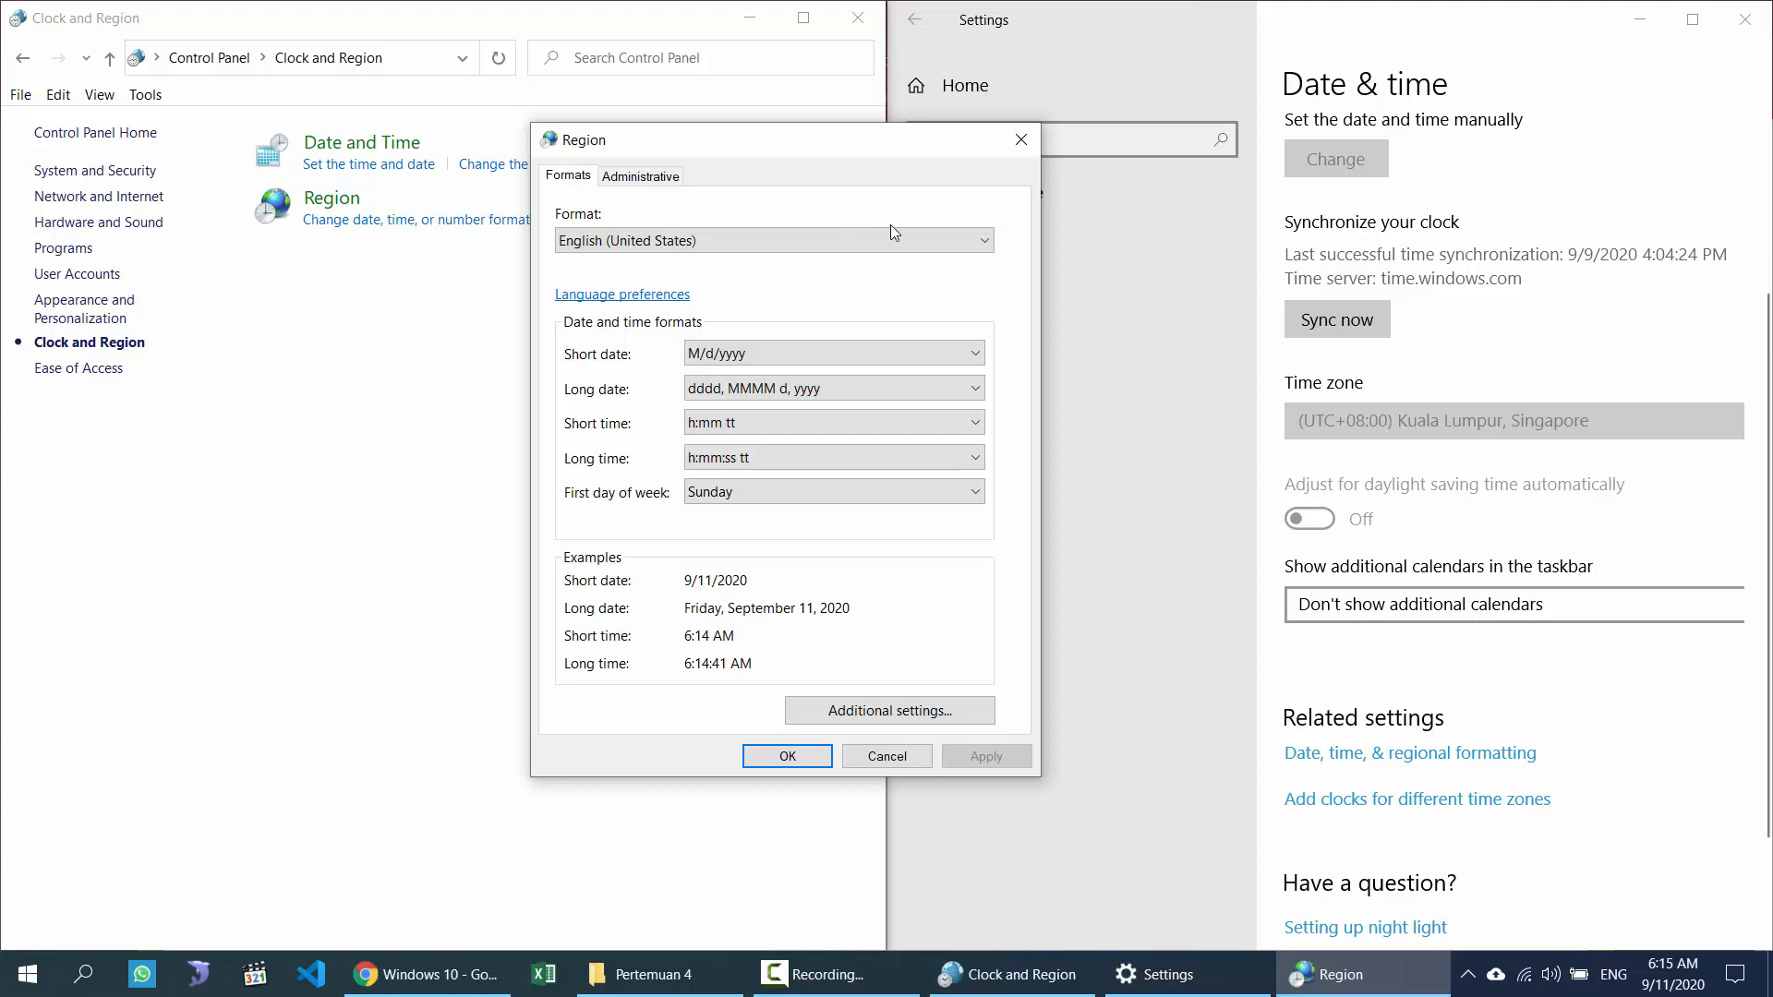
drag(798, 148, 626, 92)
Step: Choose Indonesian (Indonesia) as the region format, apply it, and check the taskbar clock
click(599, 181)
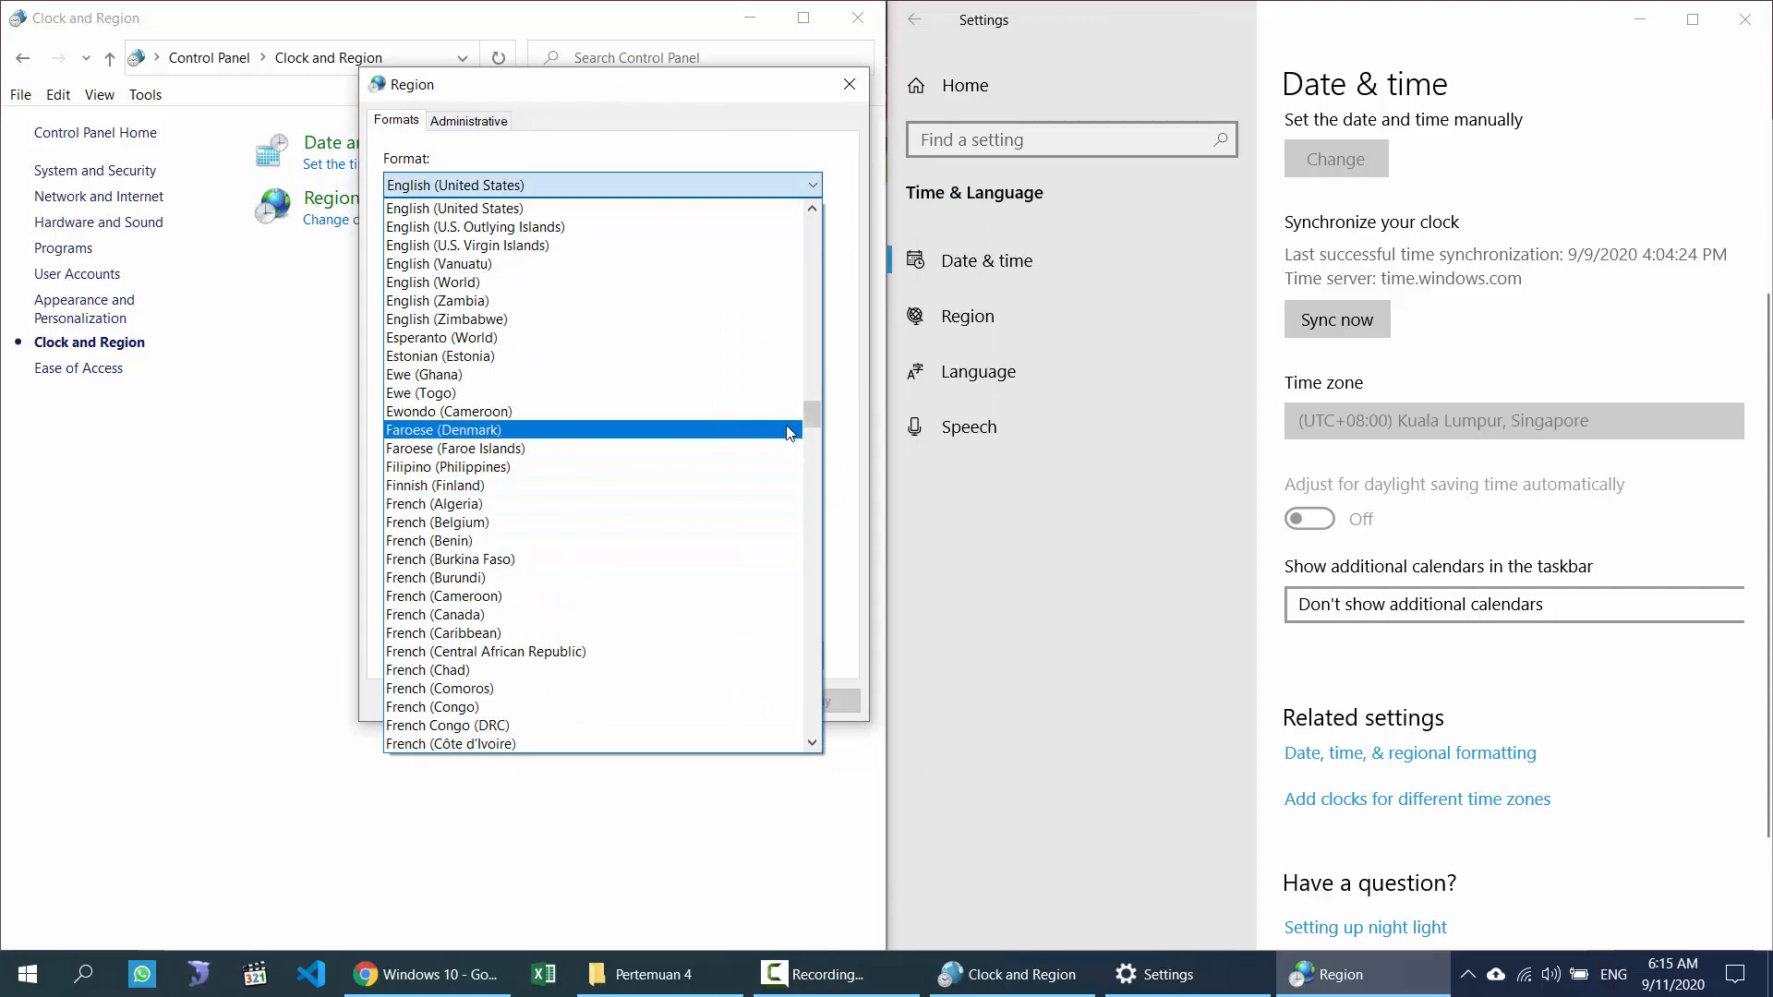
drag(805, 421, 814, 517)
click(484, 393)
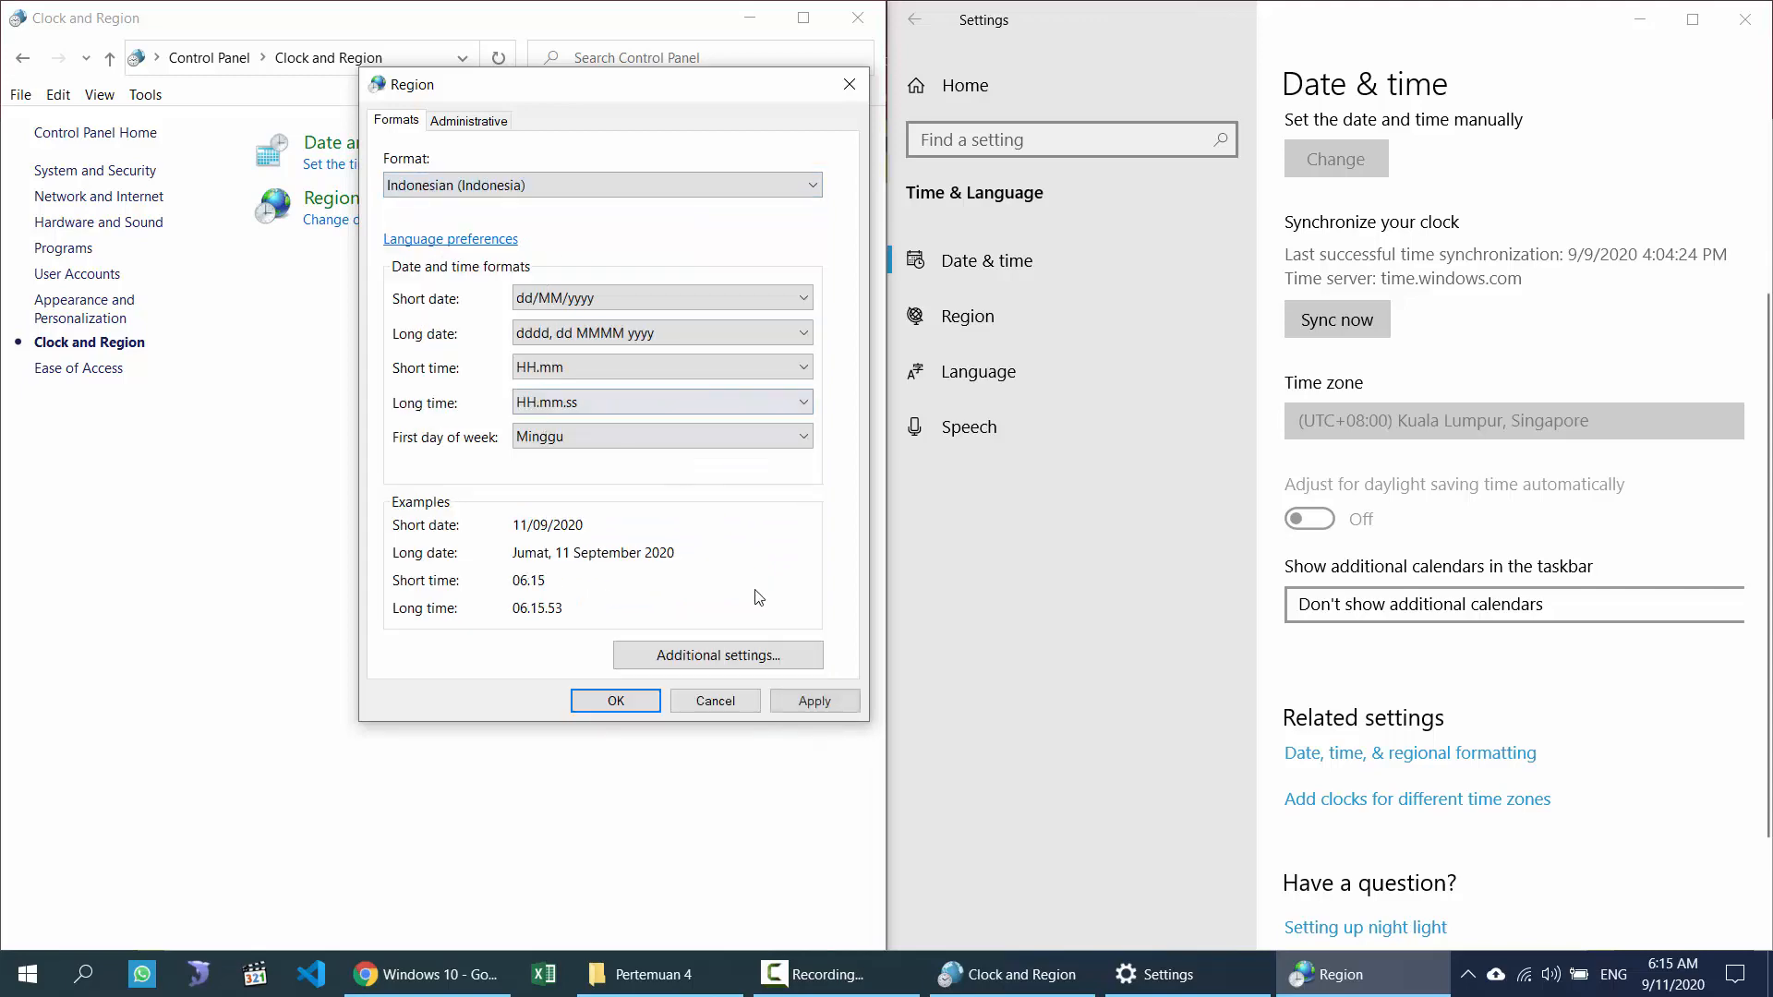
click(812, 703)
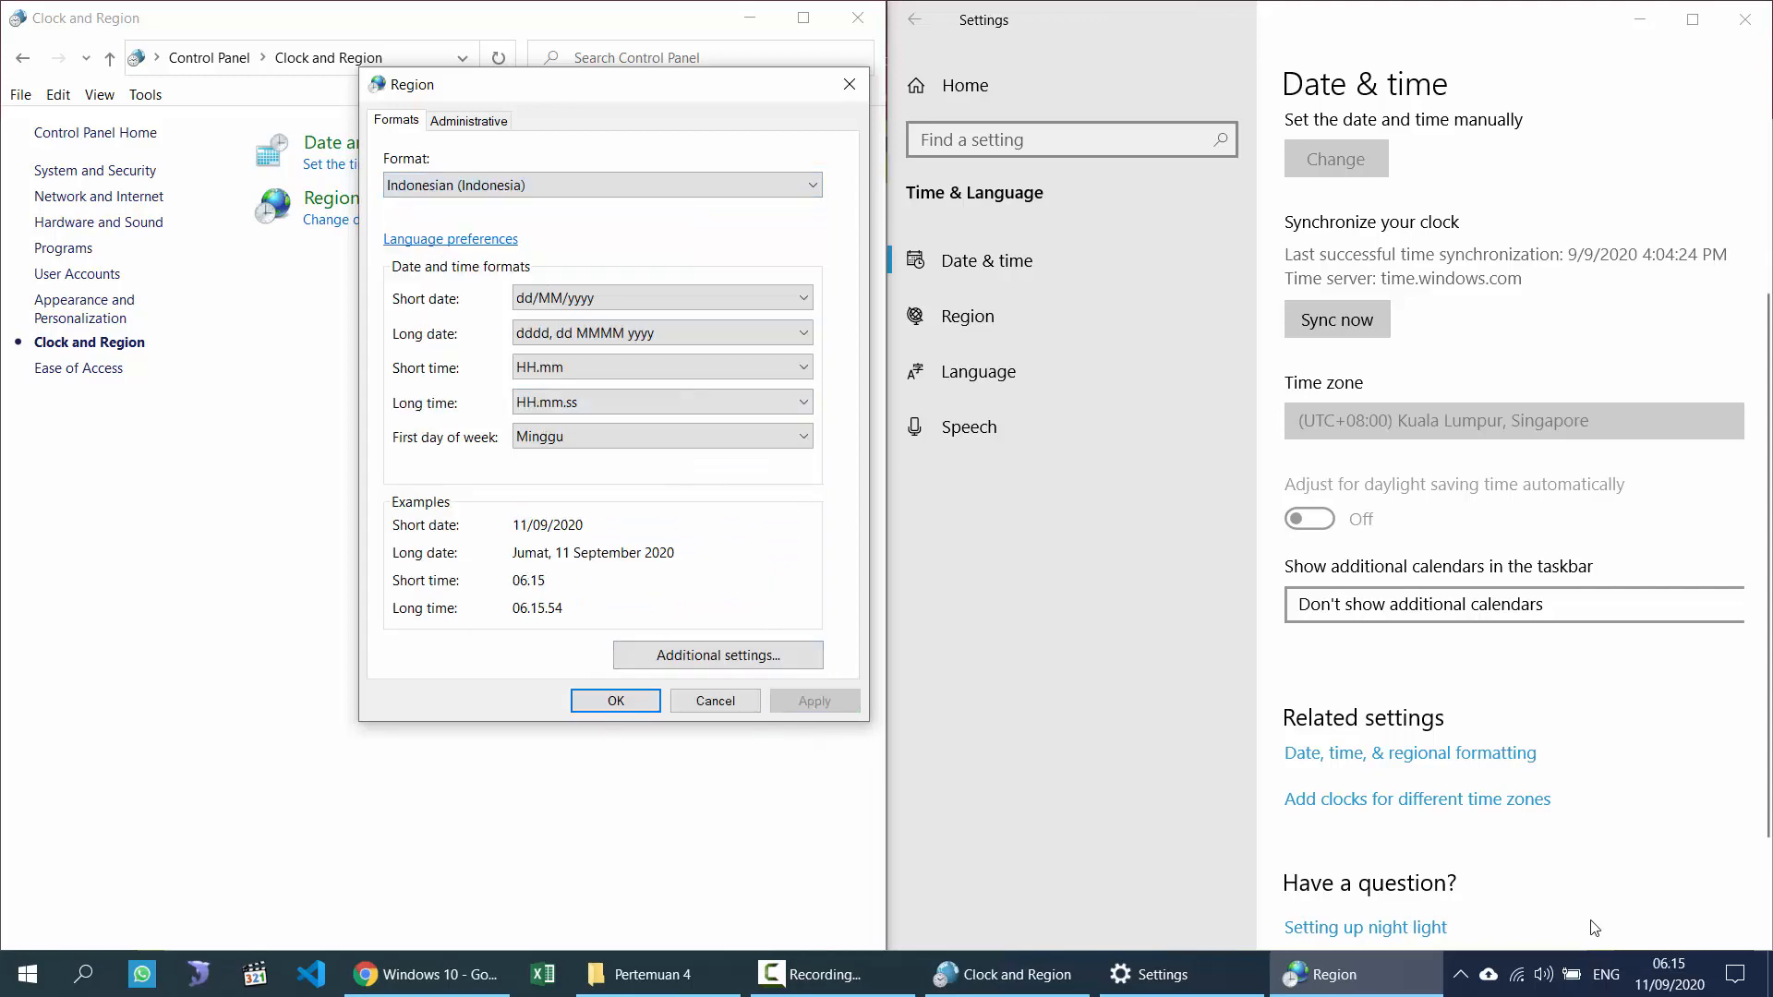
click(1670, 974)
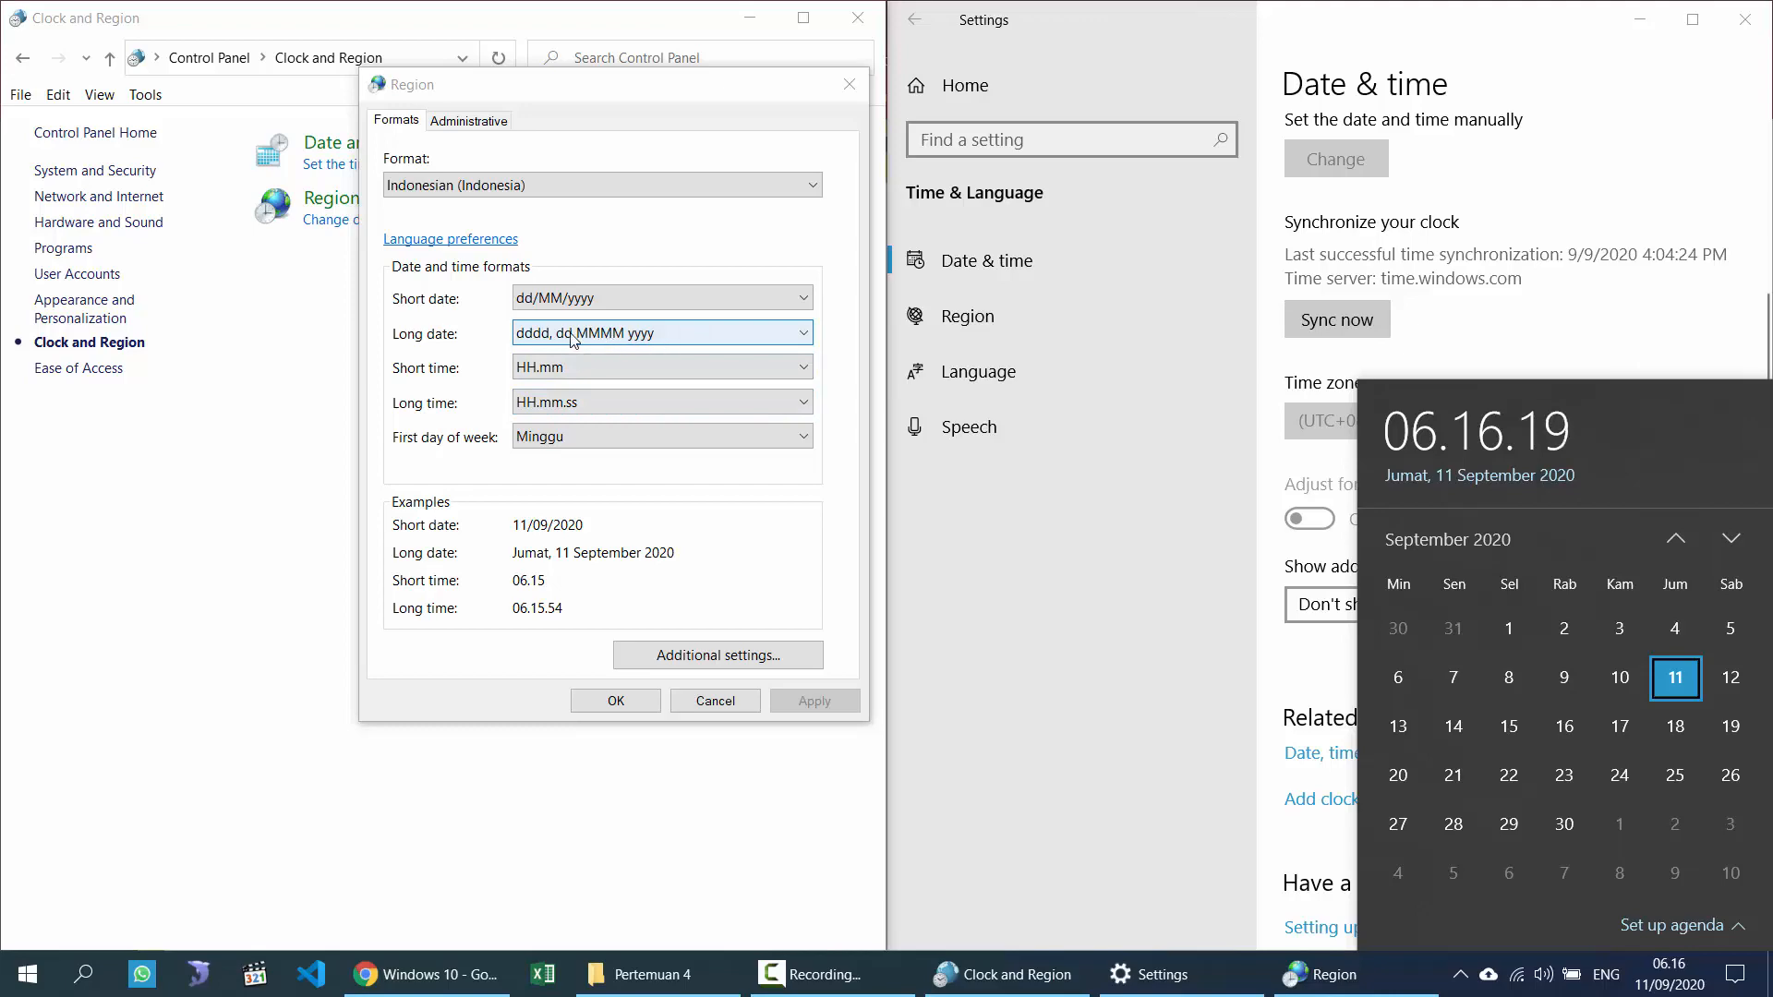
Step: Open Customize Format's Date tab to view the dd/MM/yyyy short and dddd, dd MMMM yyyy long date patterns
click(738, 655)
click(738, 656)
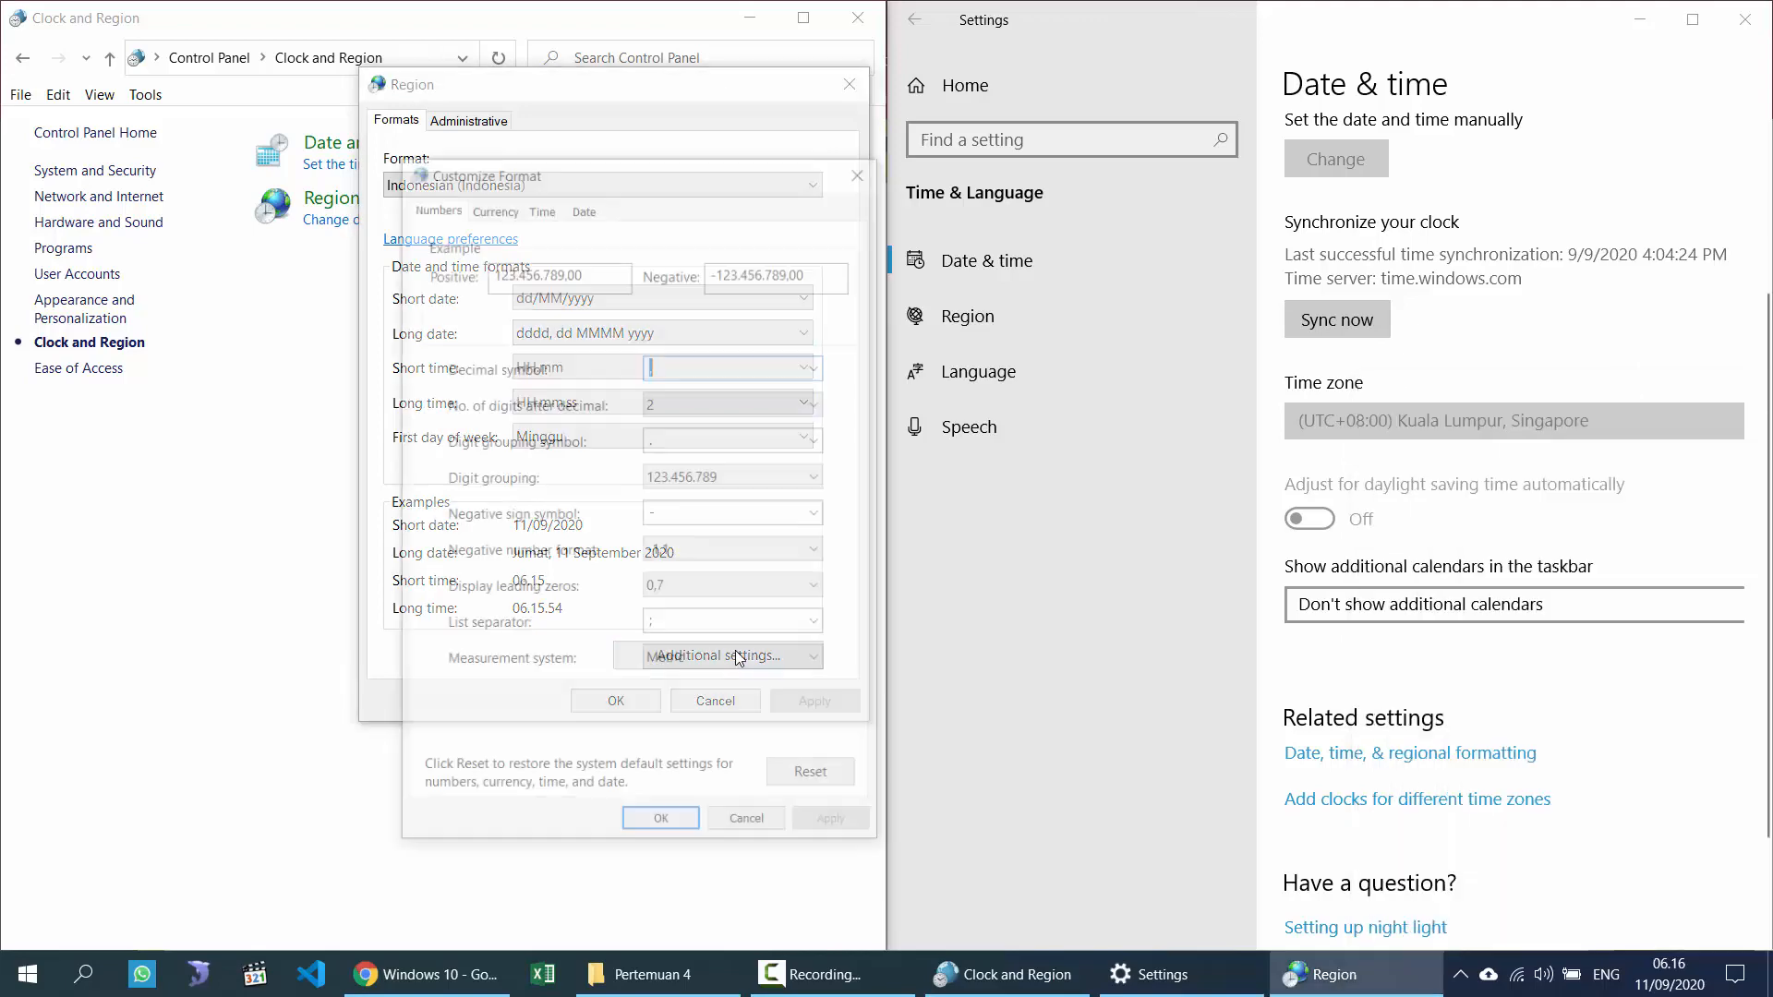
drag(636, 172, 1107, 89)
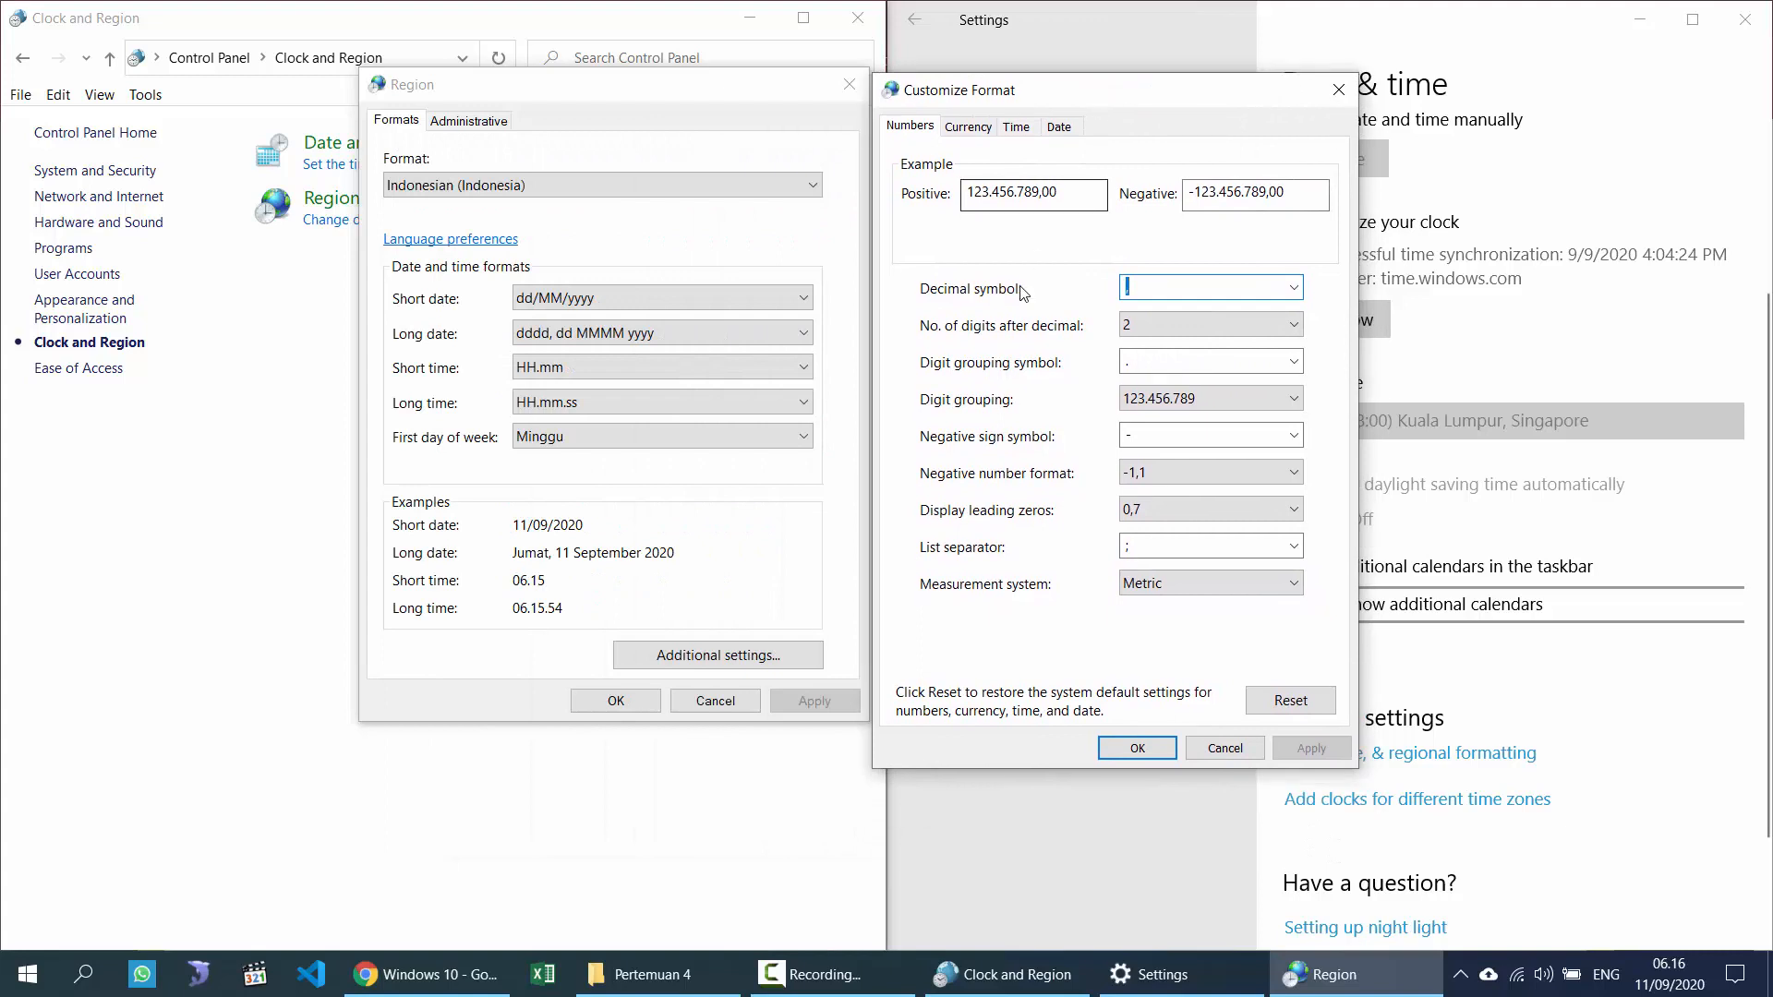
click(1058, 127)
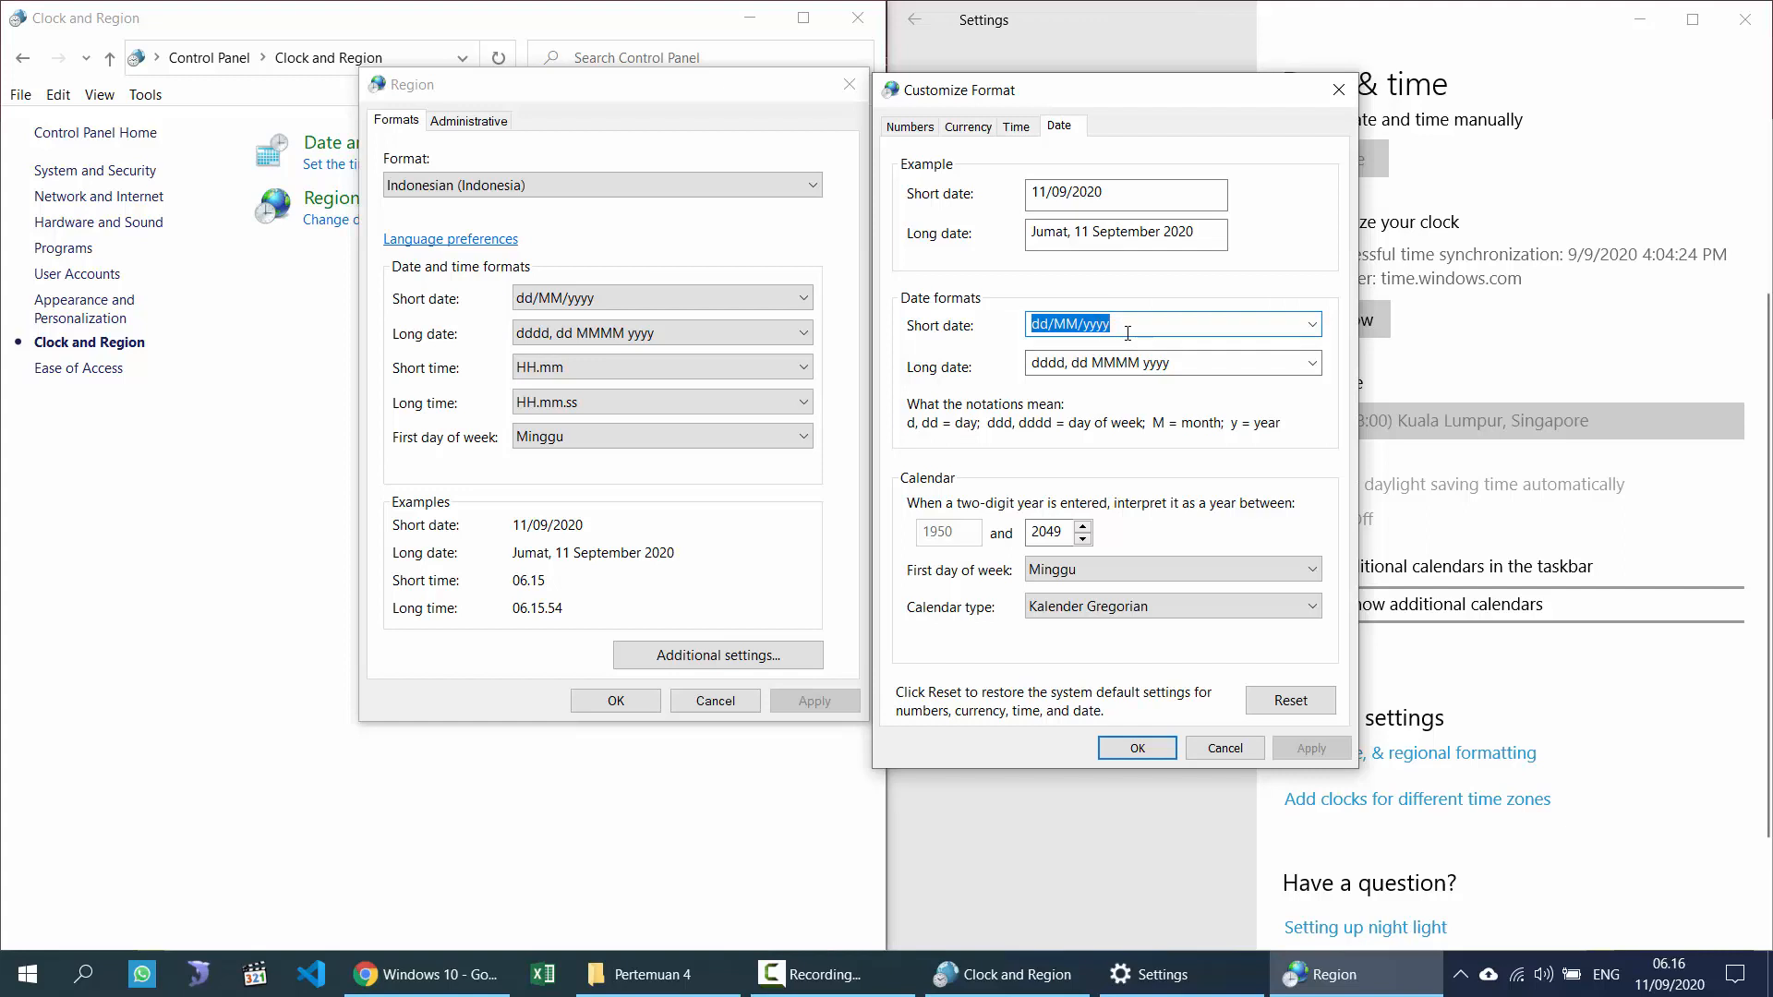
click(1210, 366)
click(1212, 370)
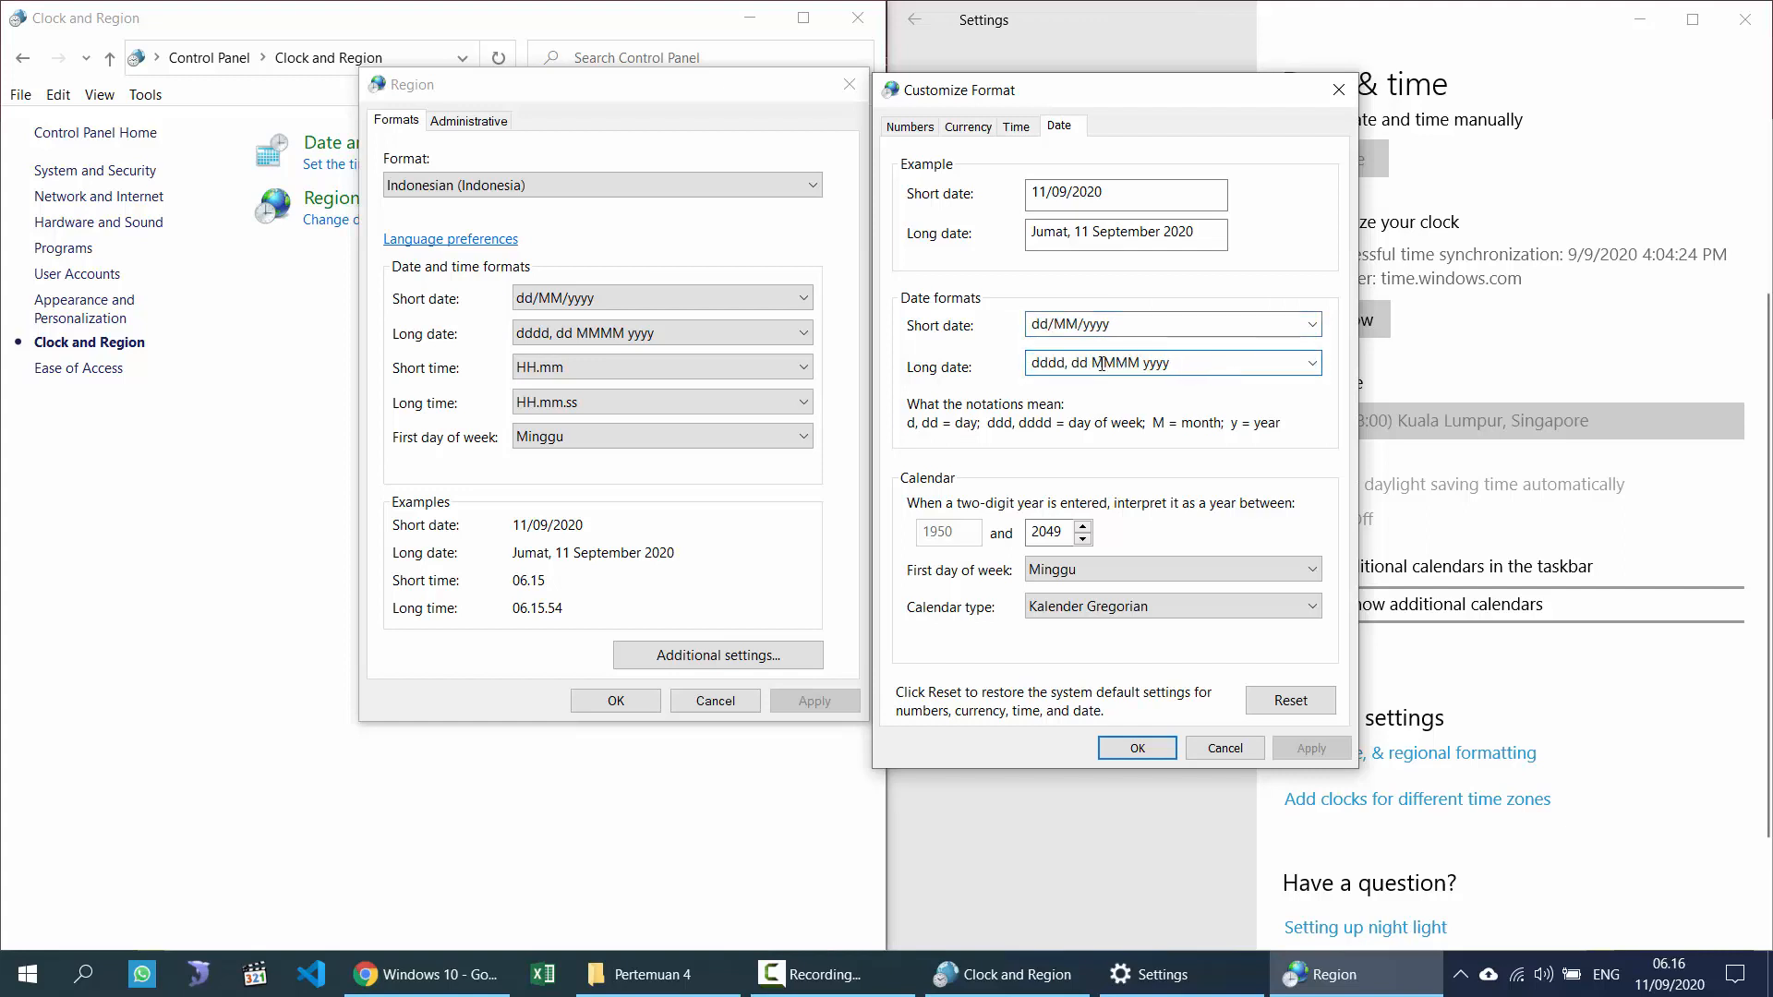
click(1670, 974)
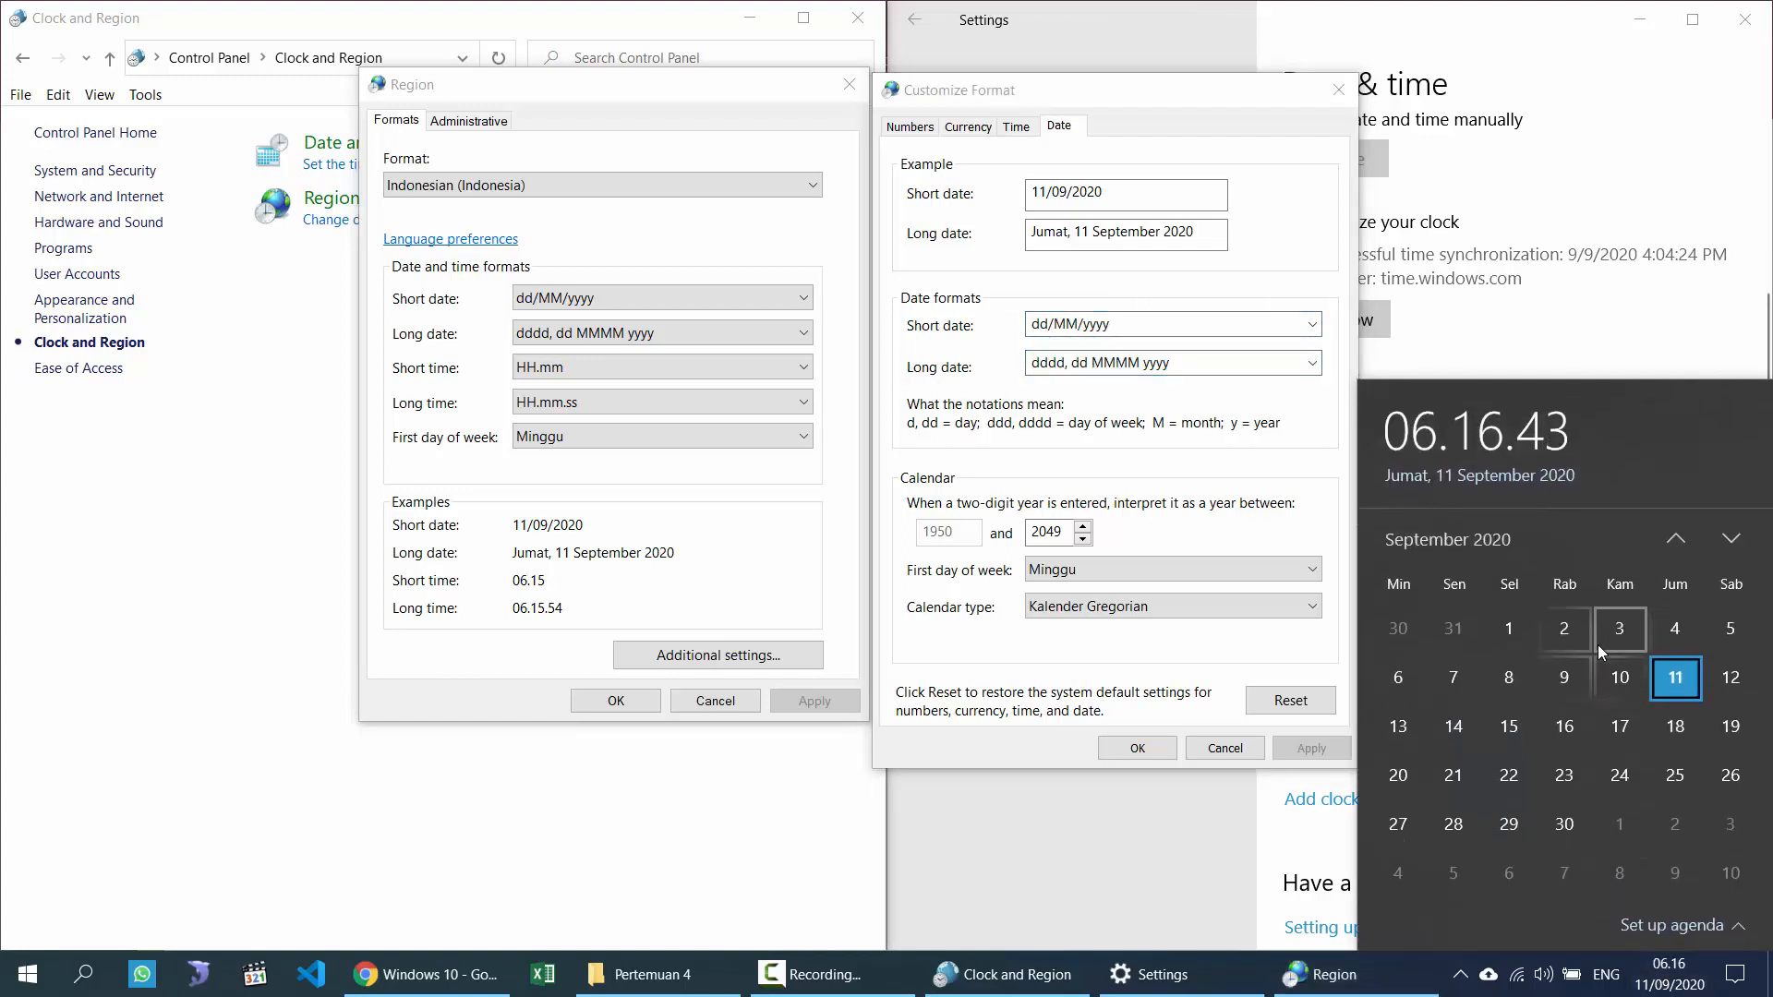
click(1172, 362)
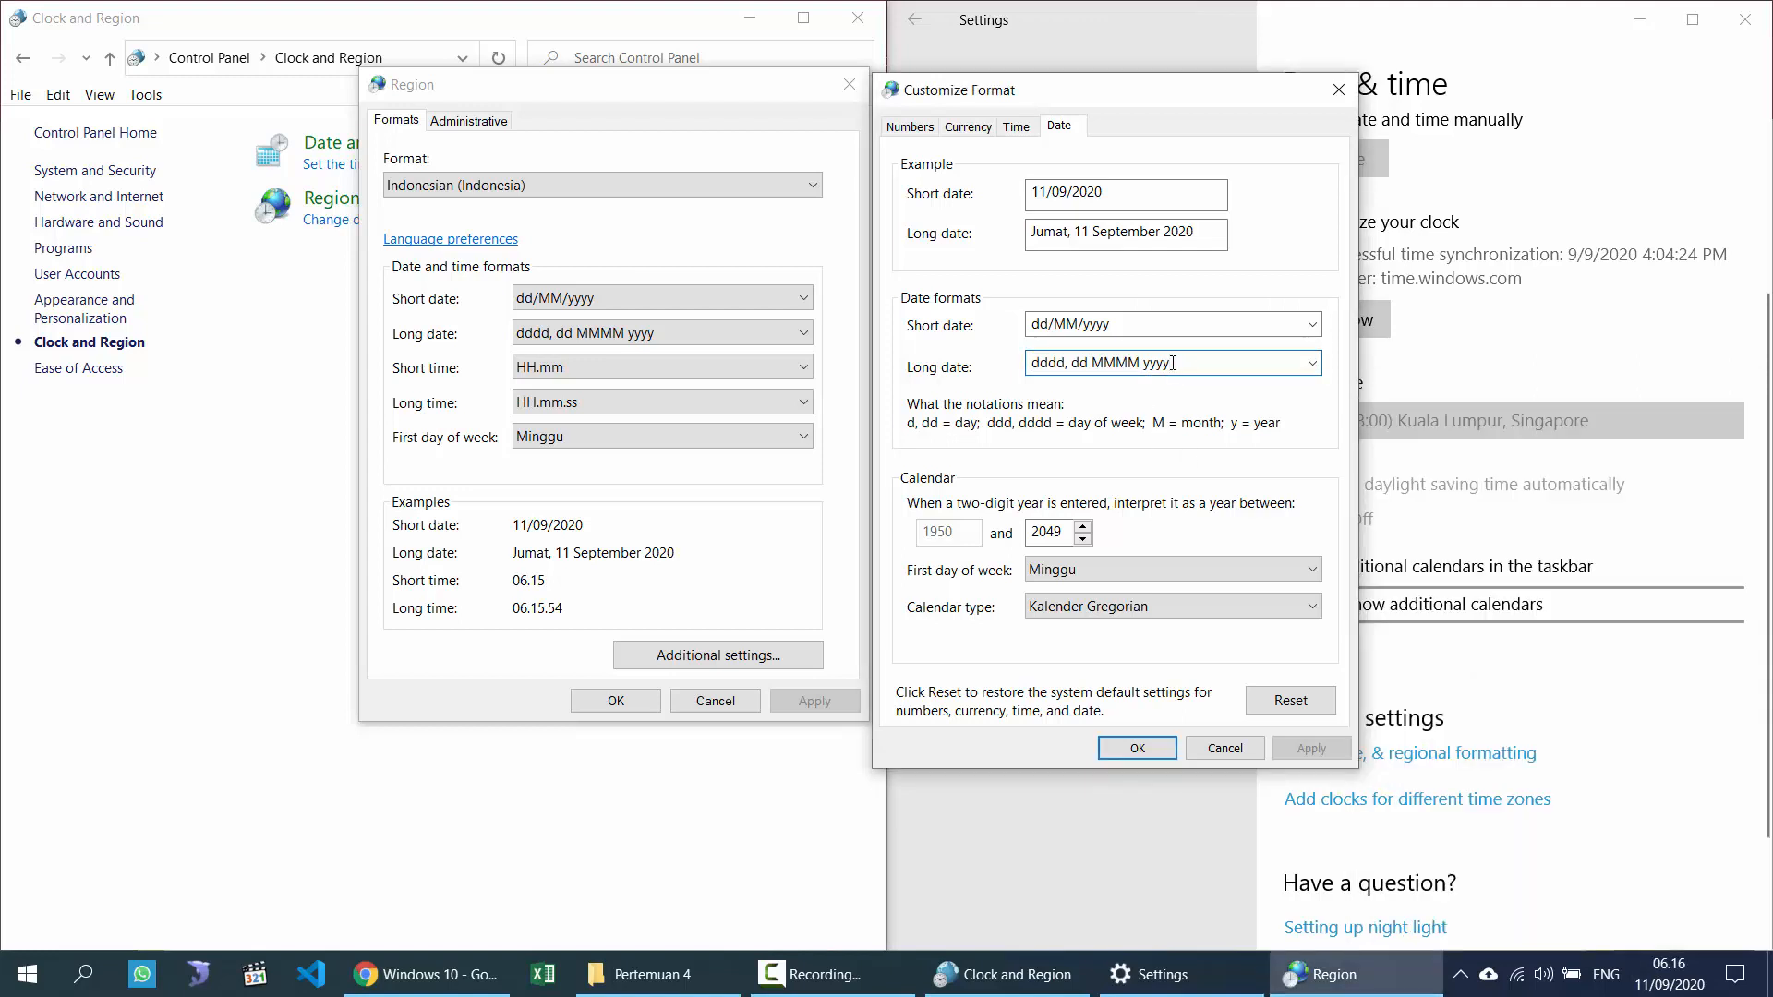
drag(1128, 325, 928, 329)
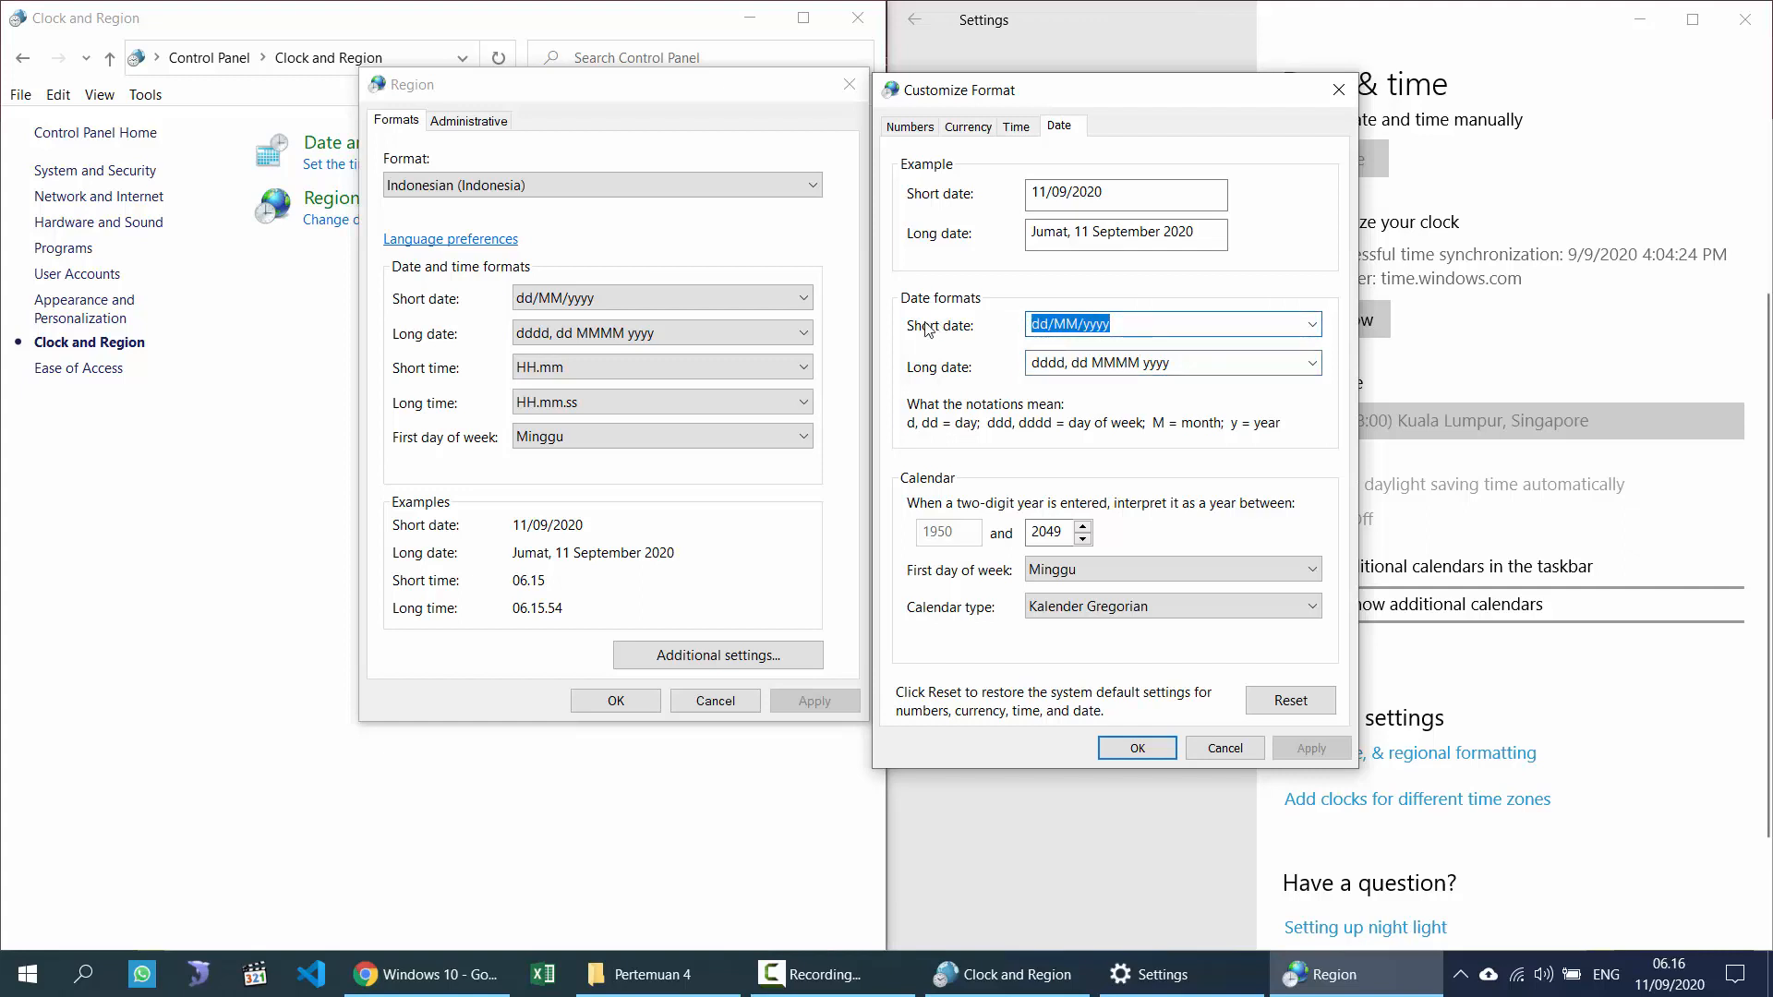
Step: Change the long date format to d, then dd, applying and checking the clock each time
click(1198, 362)
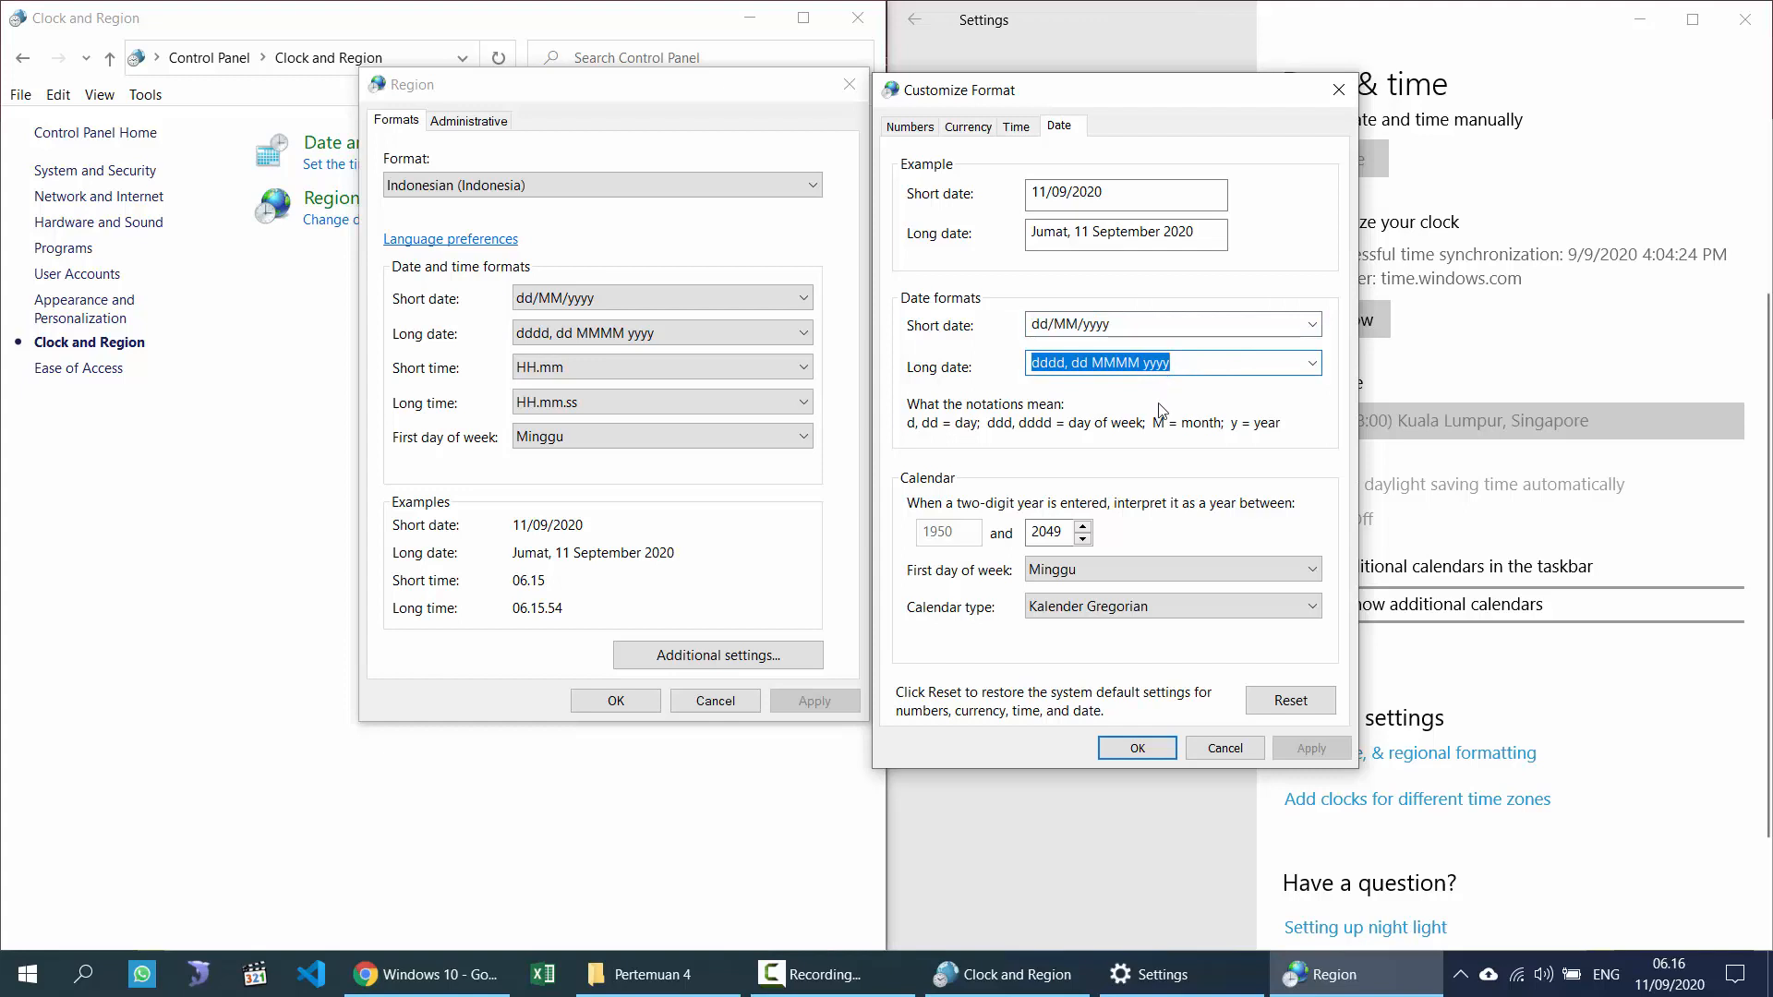
text(d)
click(1308, 748)
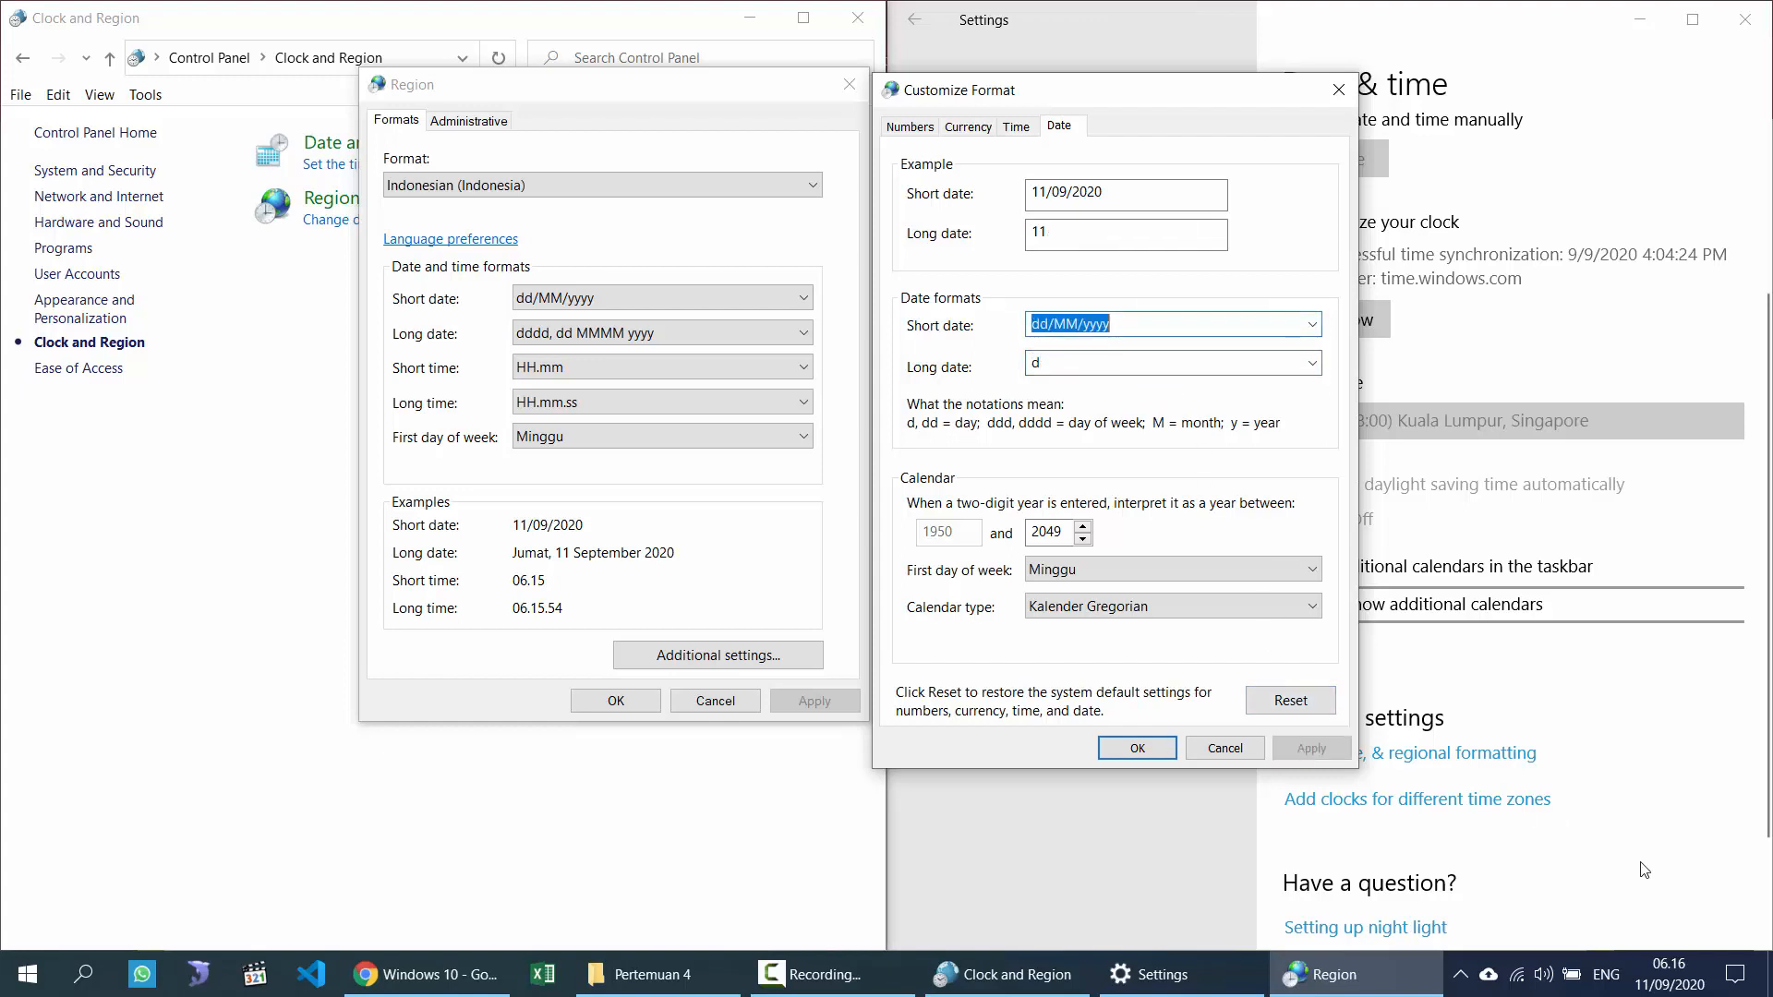
click(1670, 975)
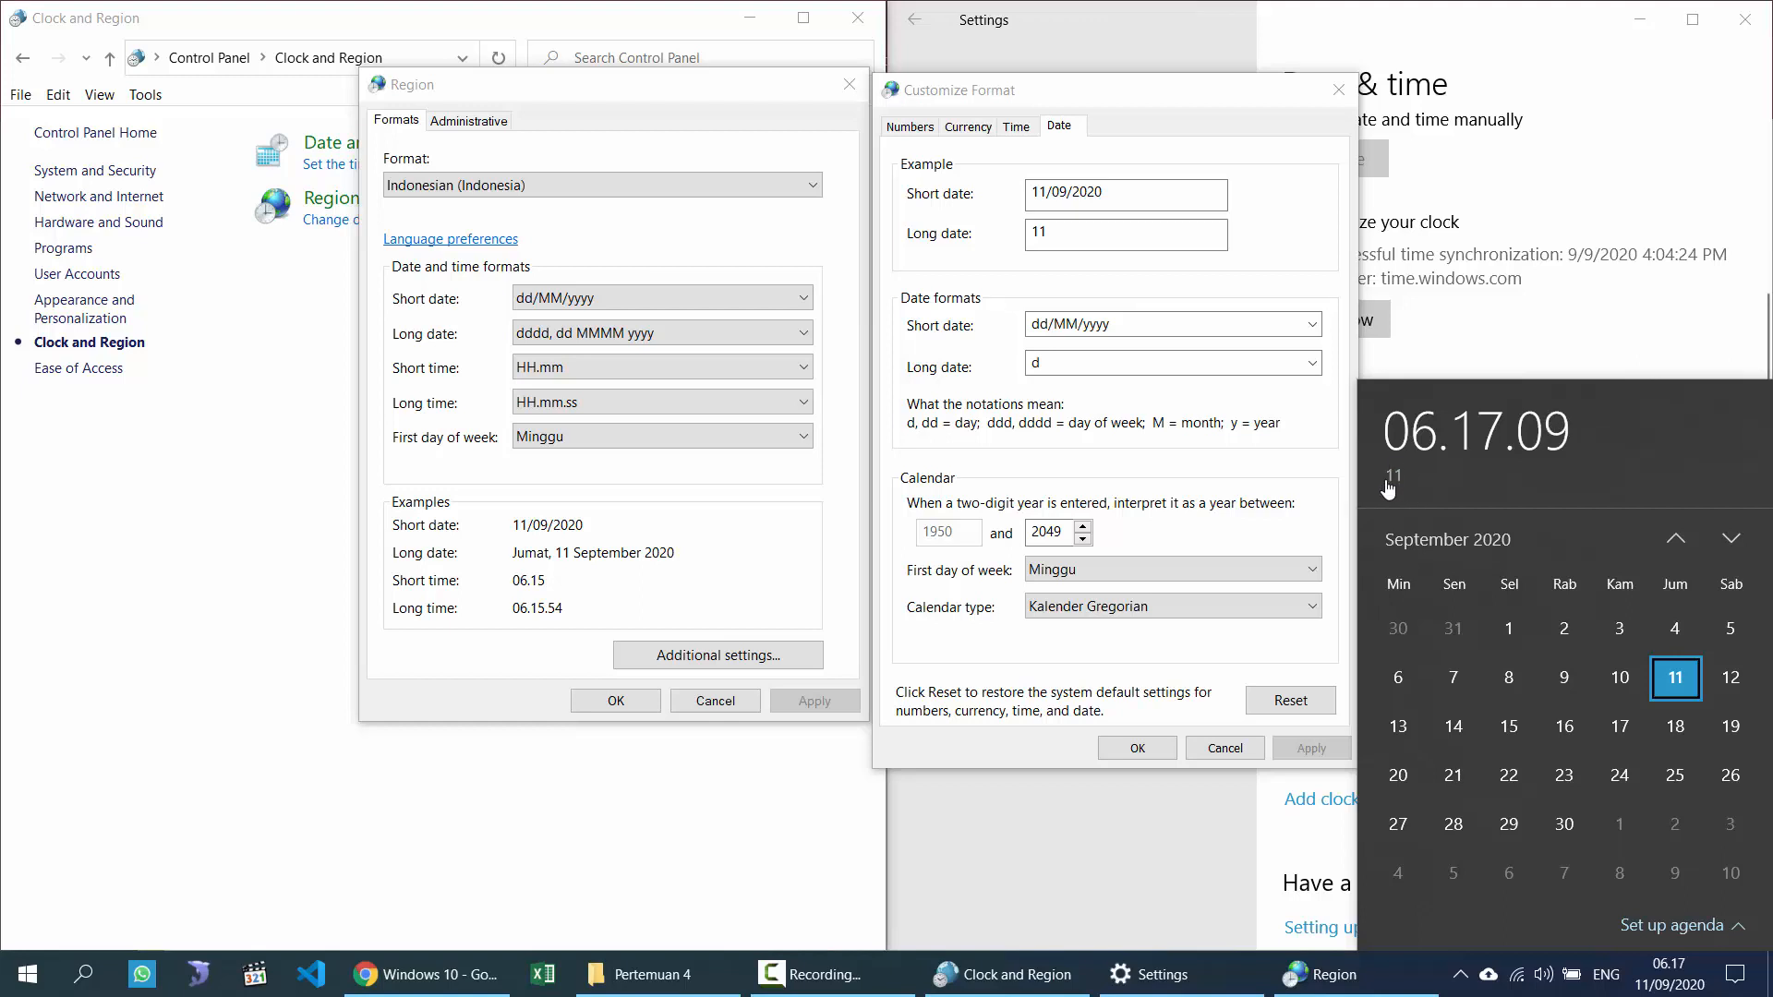
key(Escape)
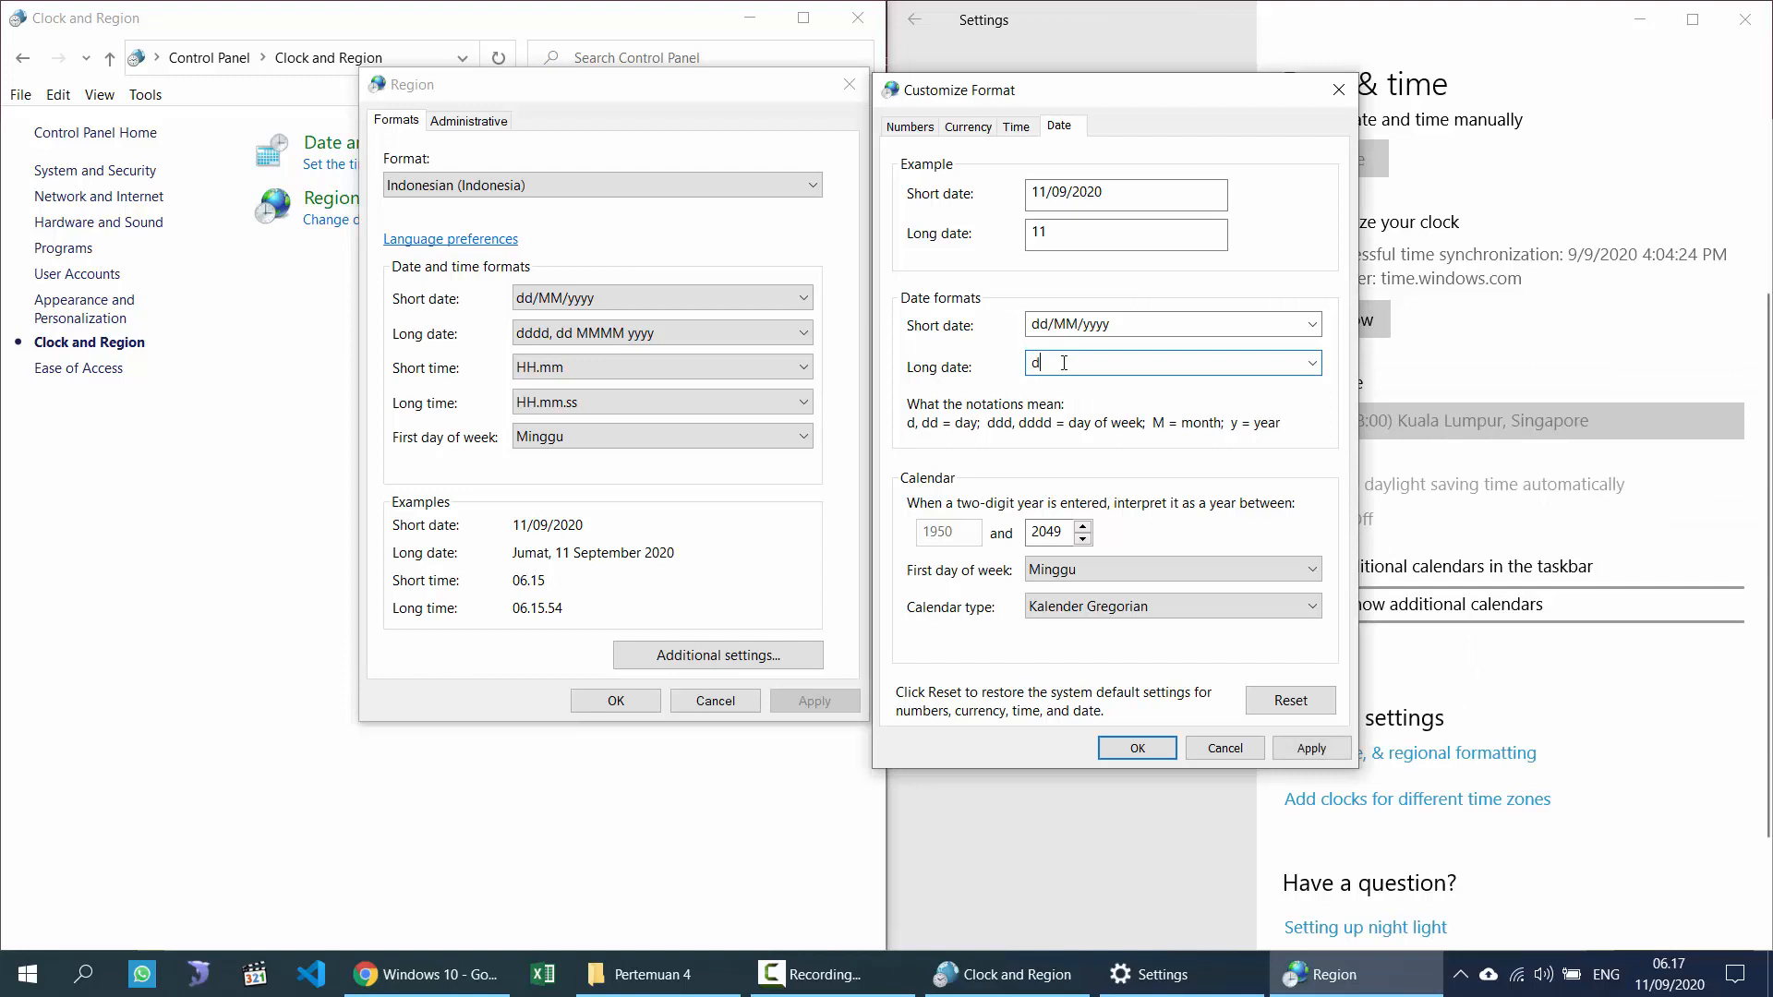
text(d)
double_click(1114, 368)
click(1293, 745)
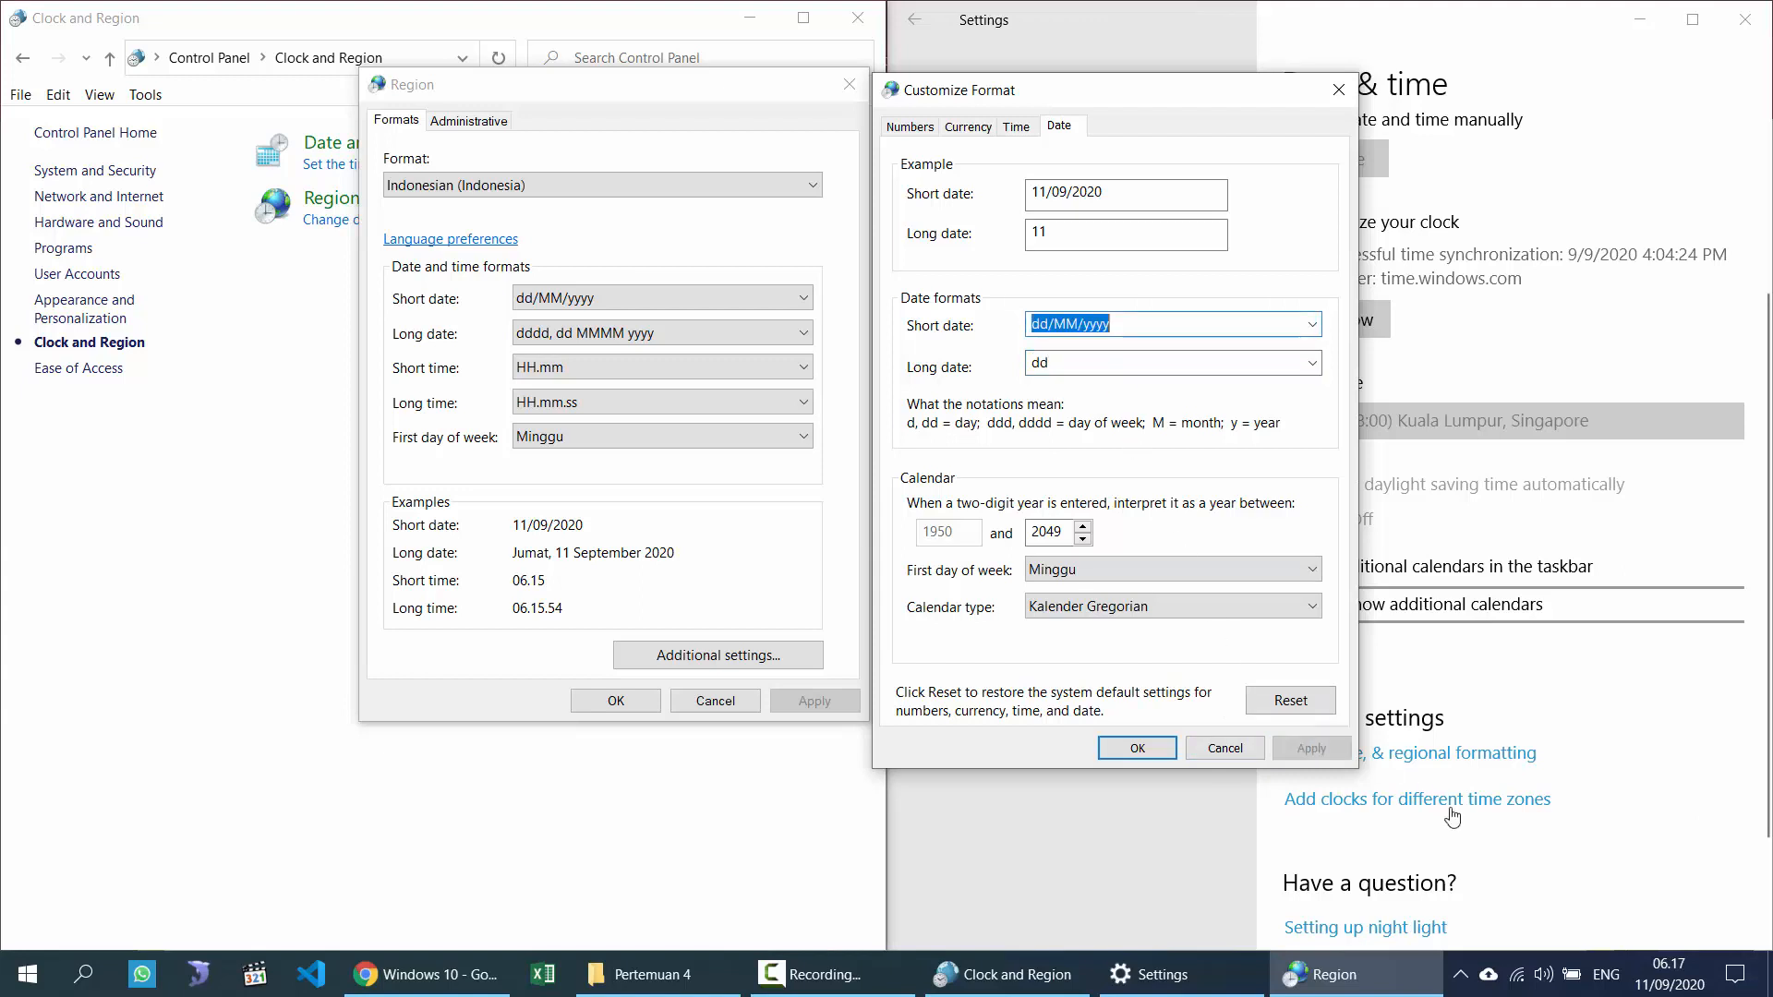
click(1607, 891)
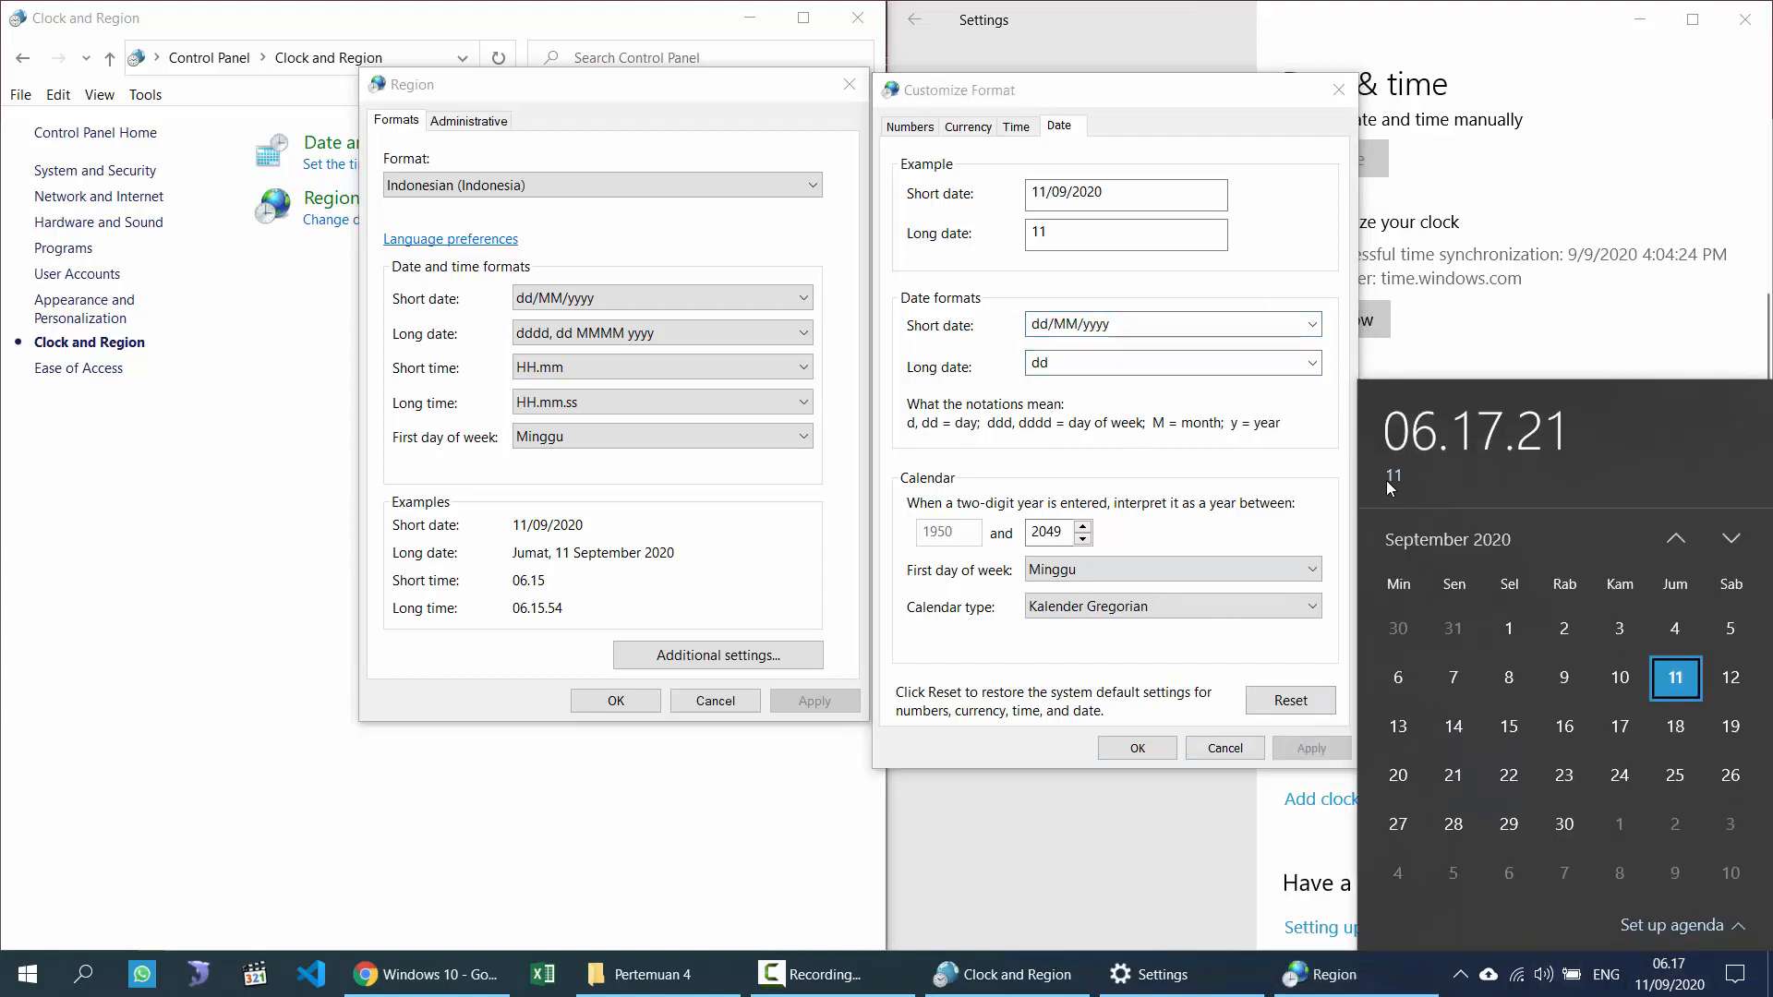
Step: Change the long date to ddd, then dd, ddd, applying so it previews 11, Jum
click(1075, 362)
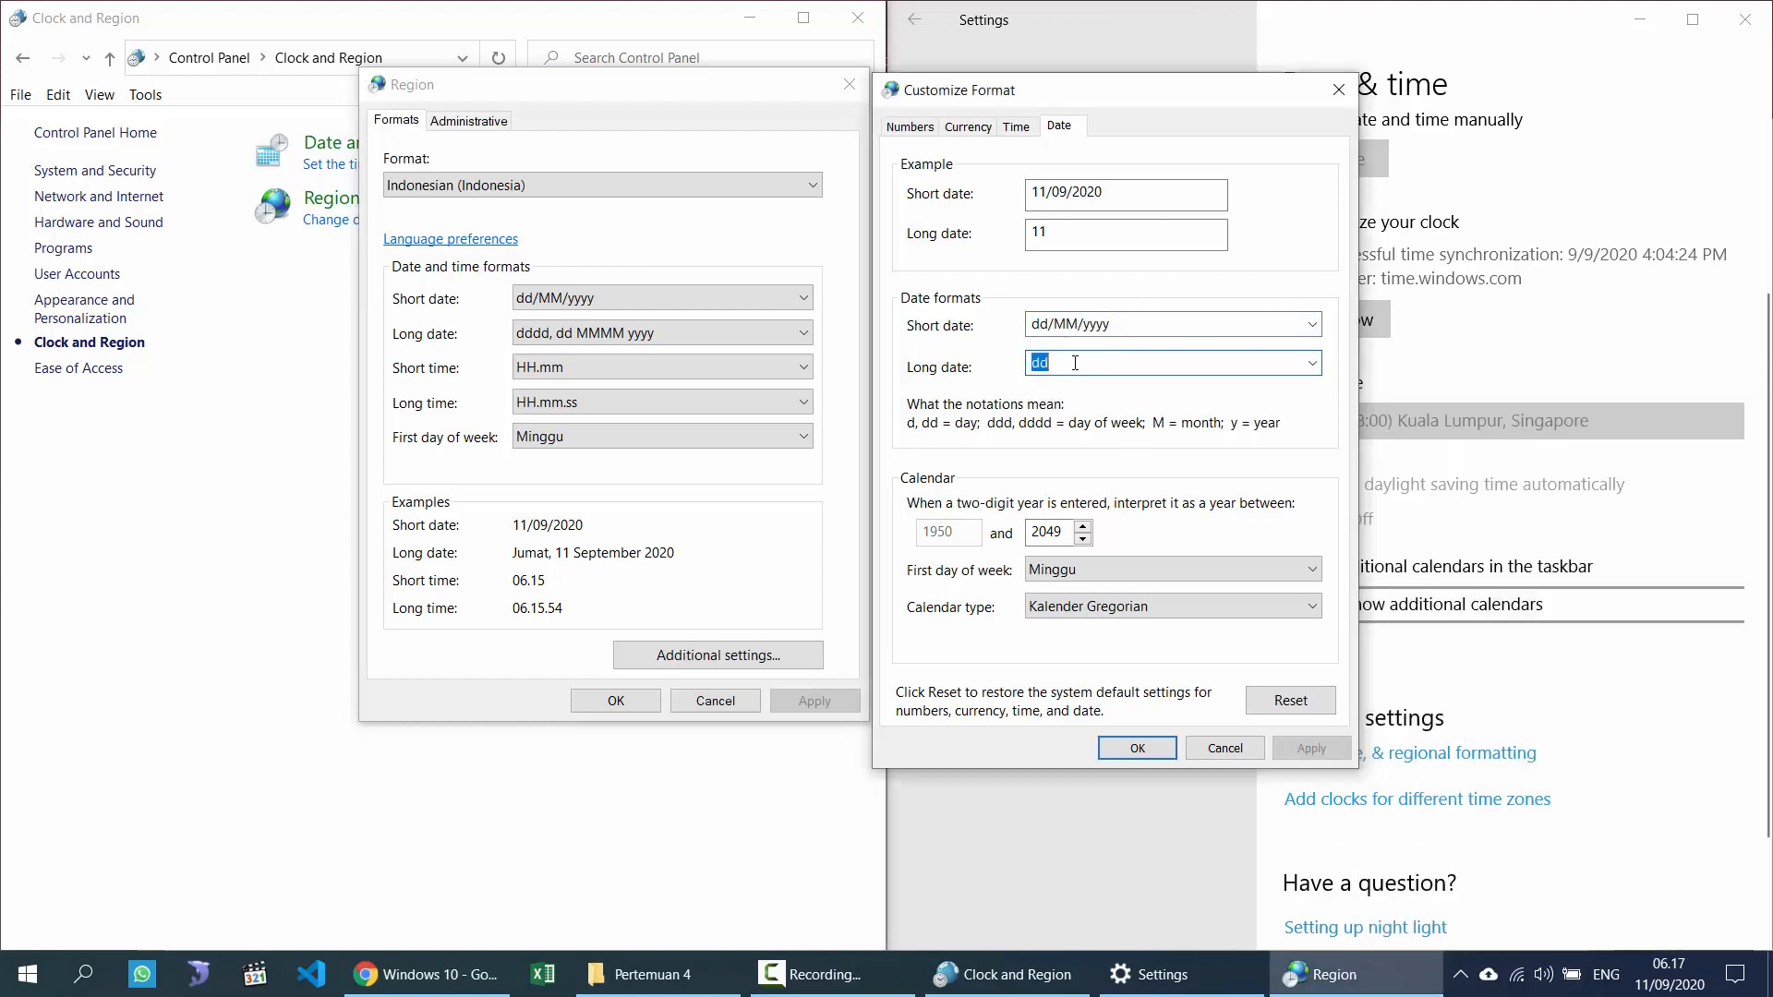
text(dd)
click(1298, 748)
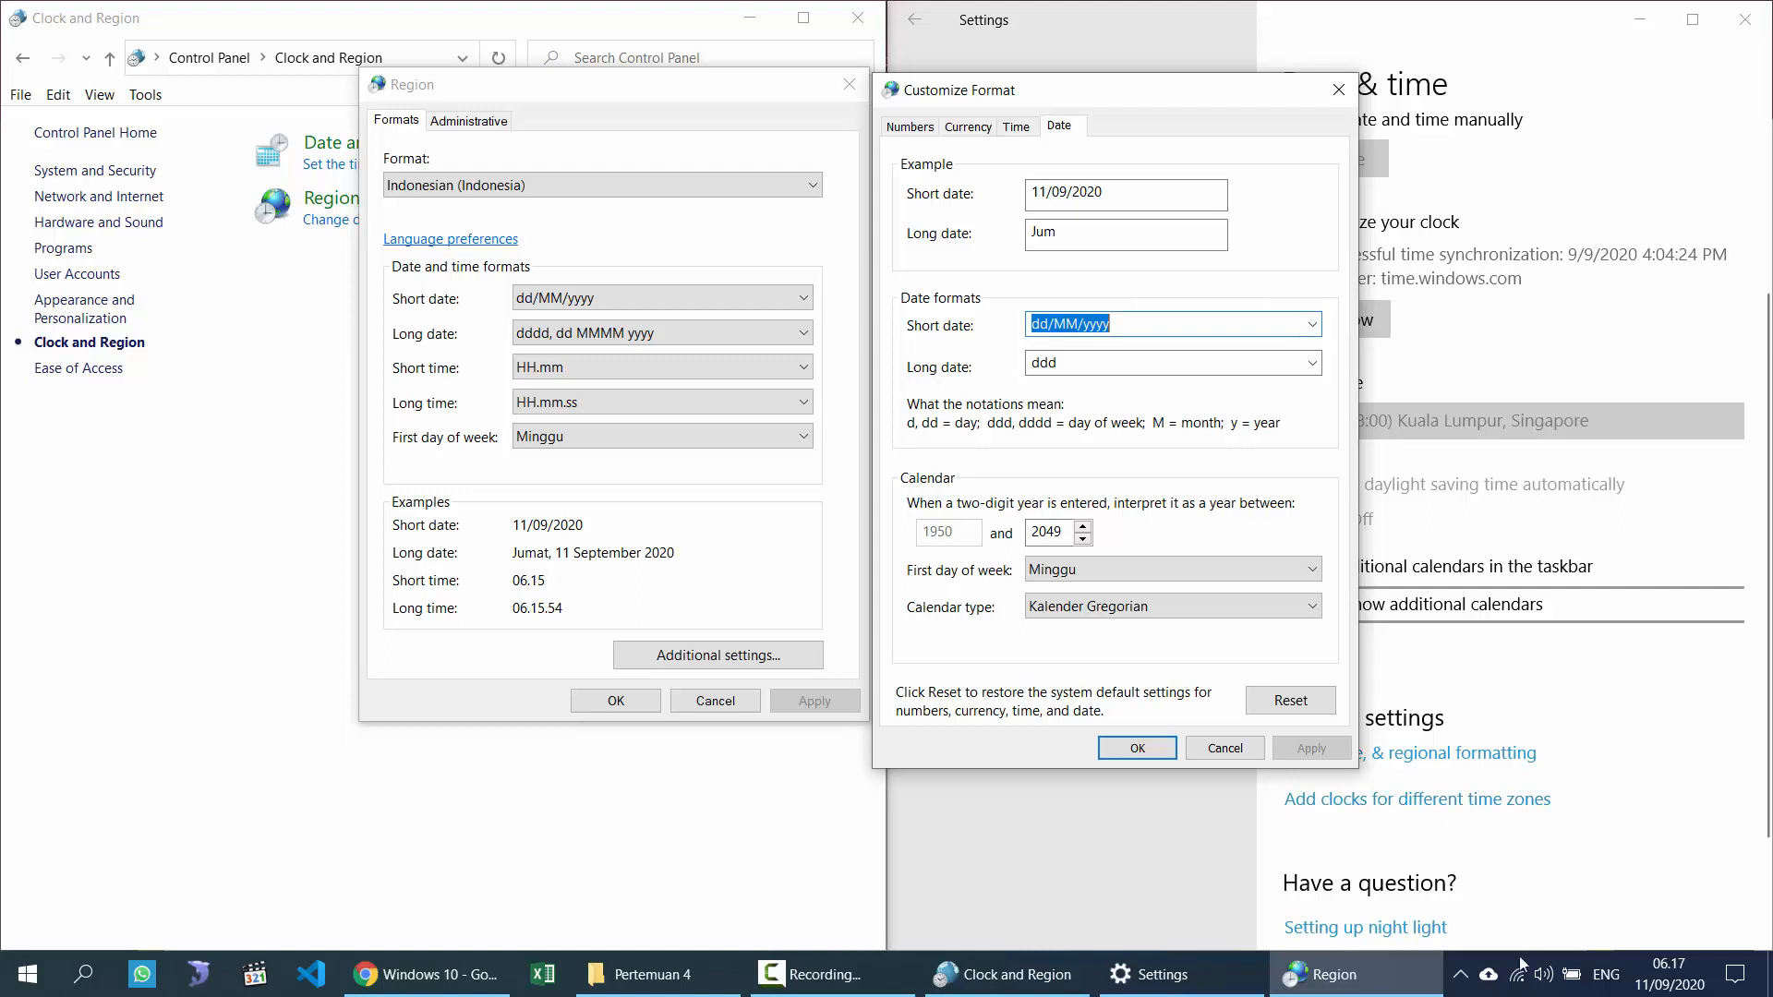
click(1660, 976)
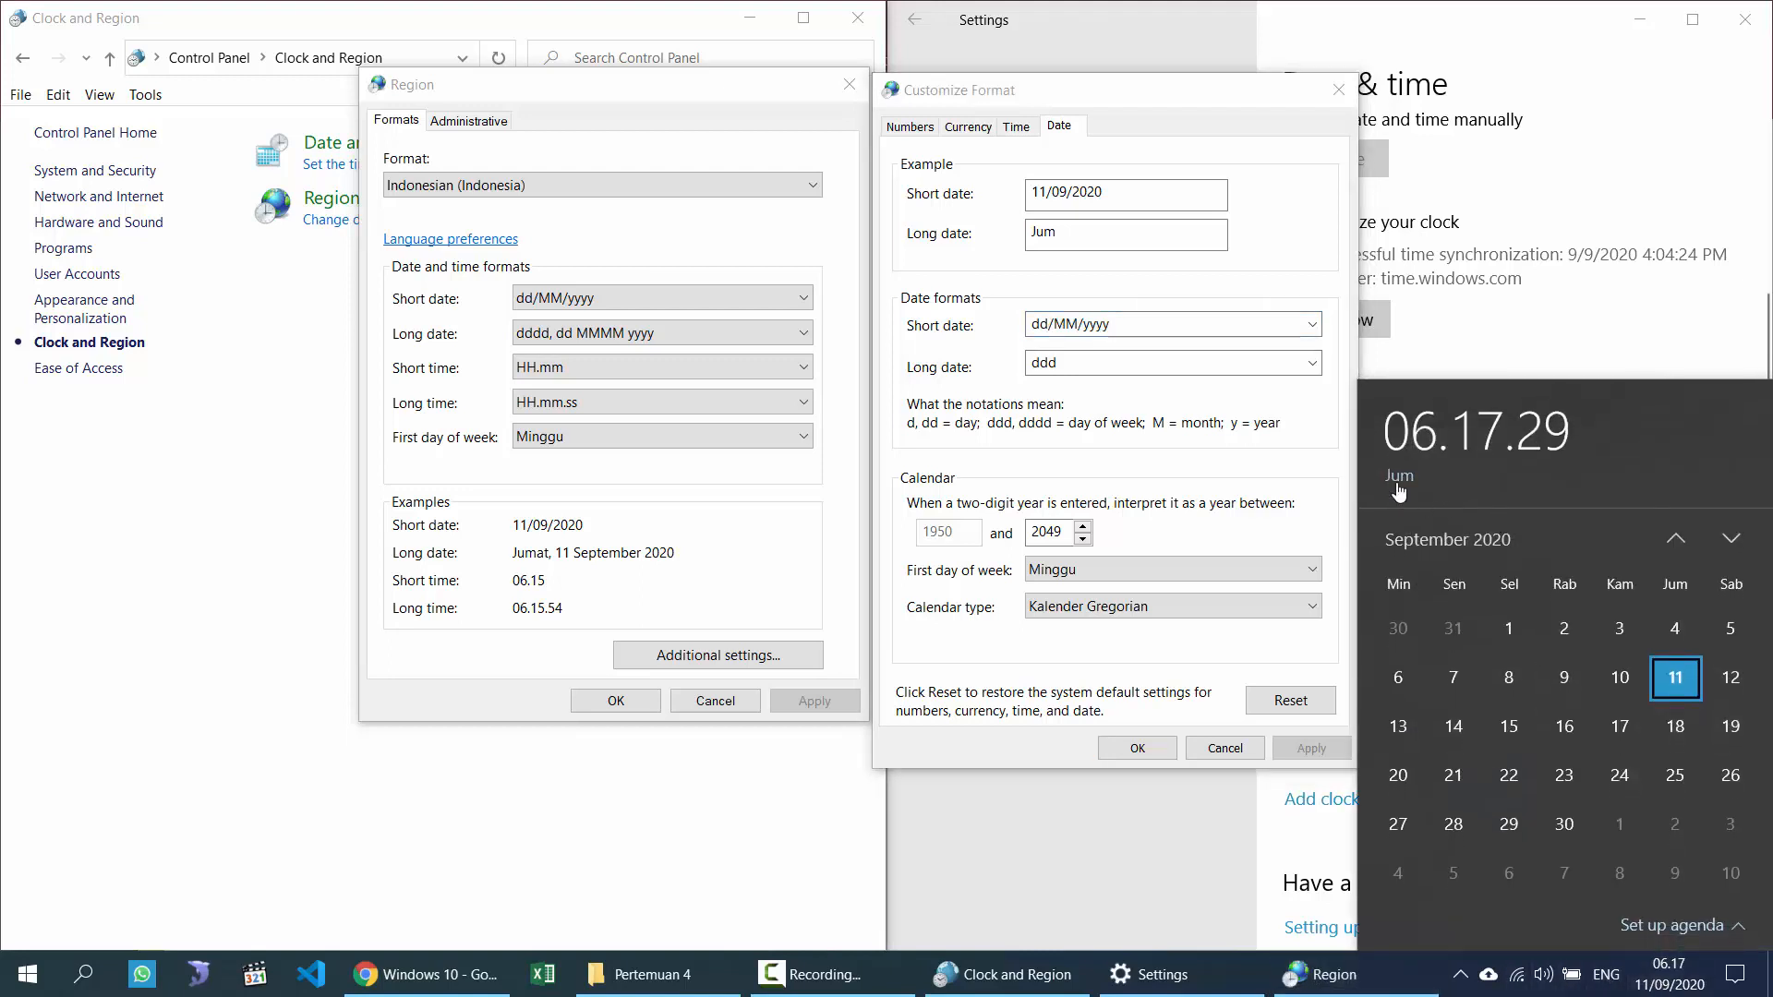
click(1121, 366)
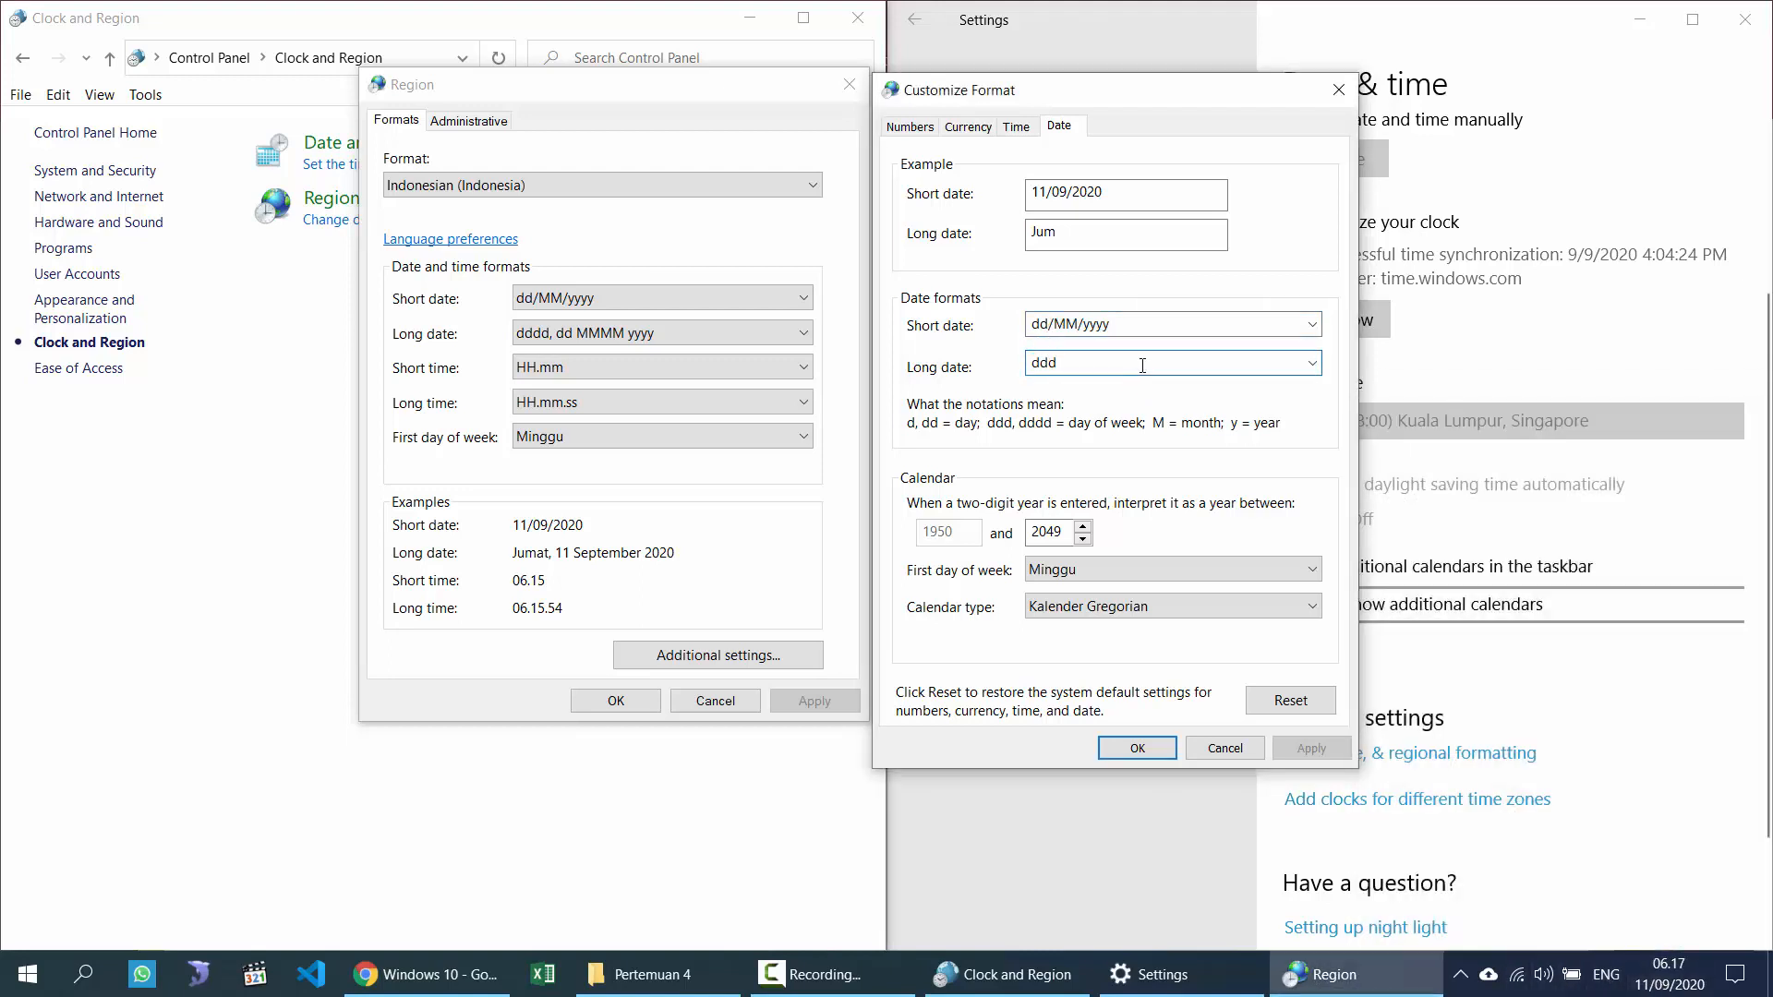
text(dd,)
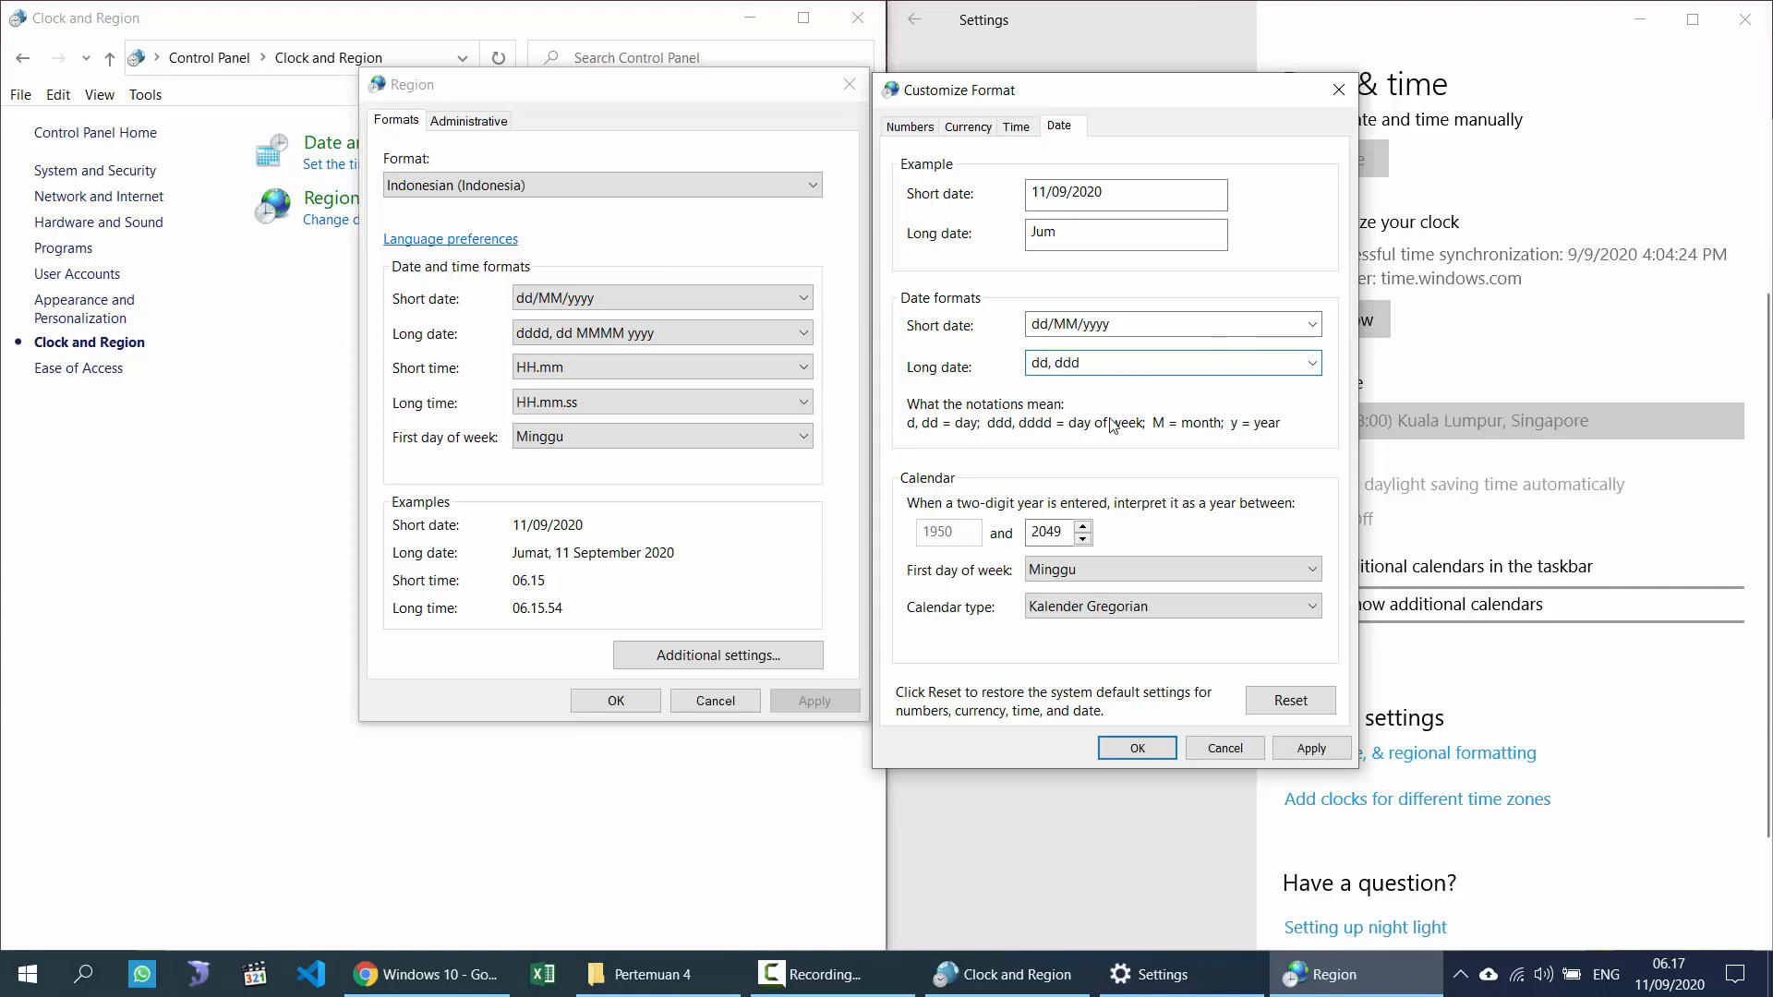
click(1311, 748)
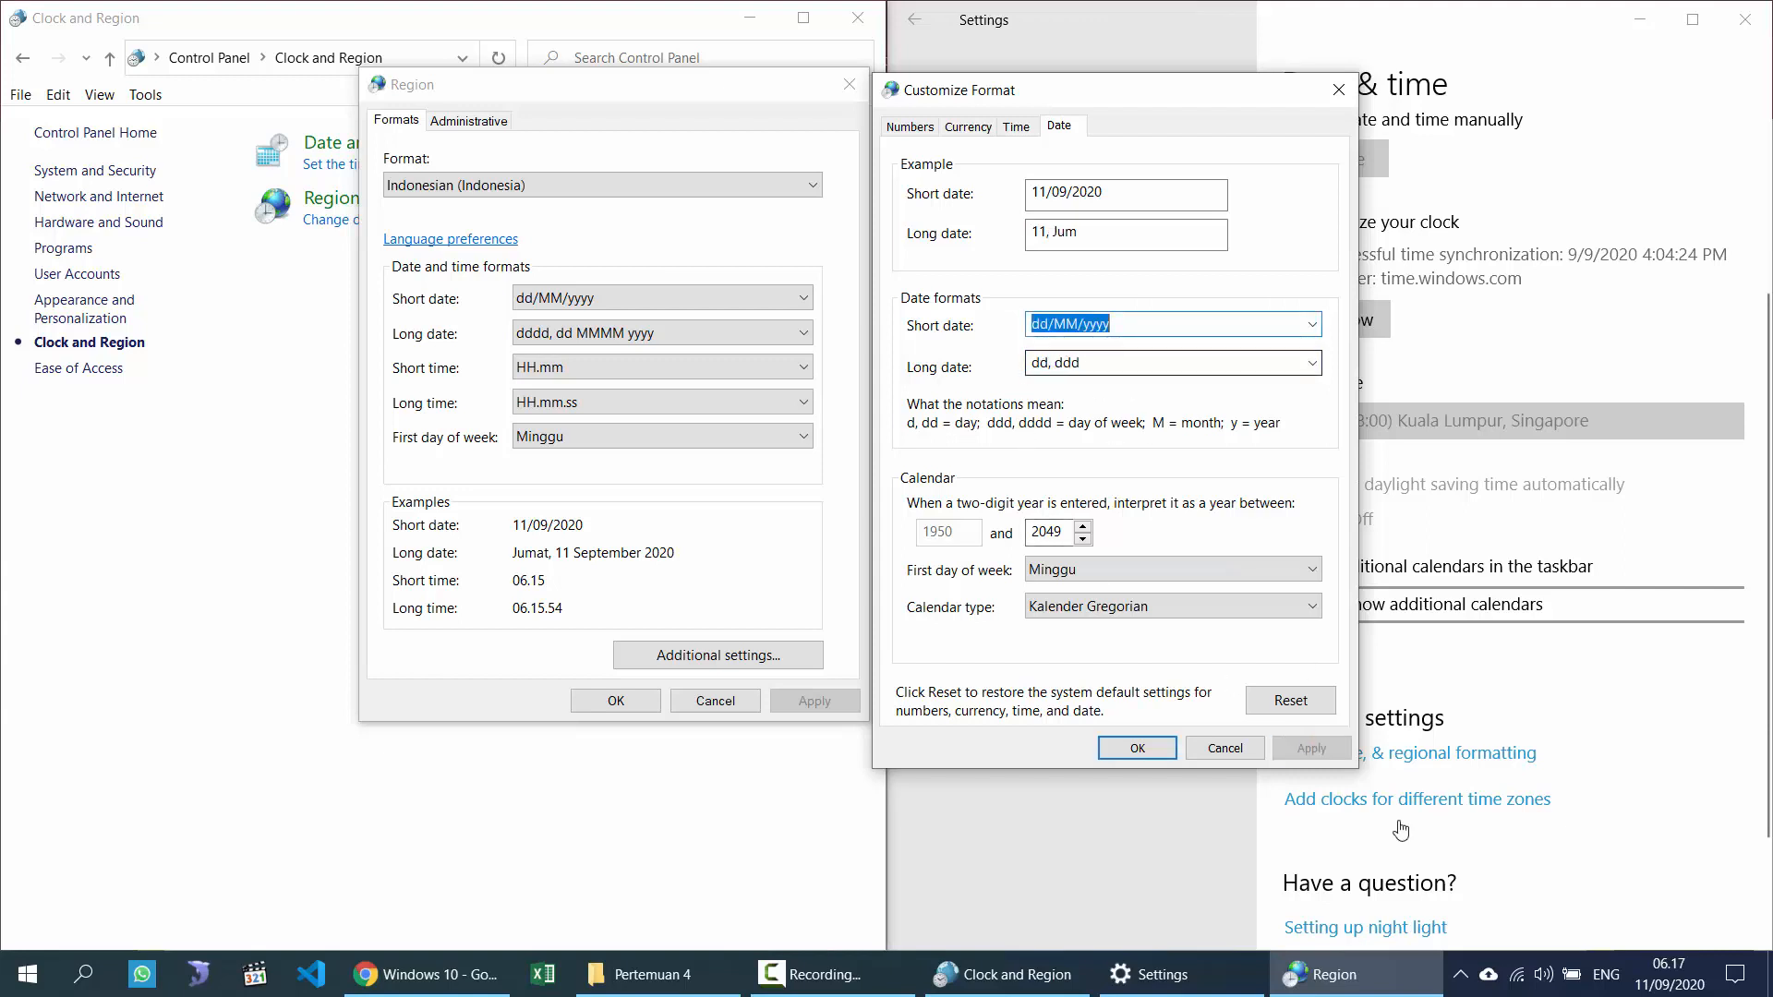
click(1653, 984)
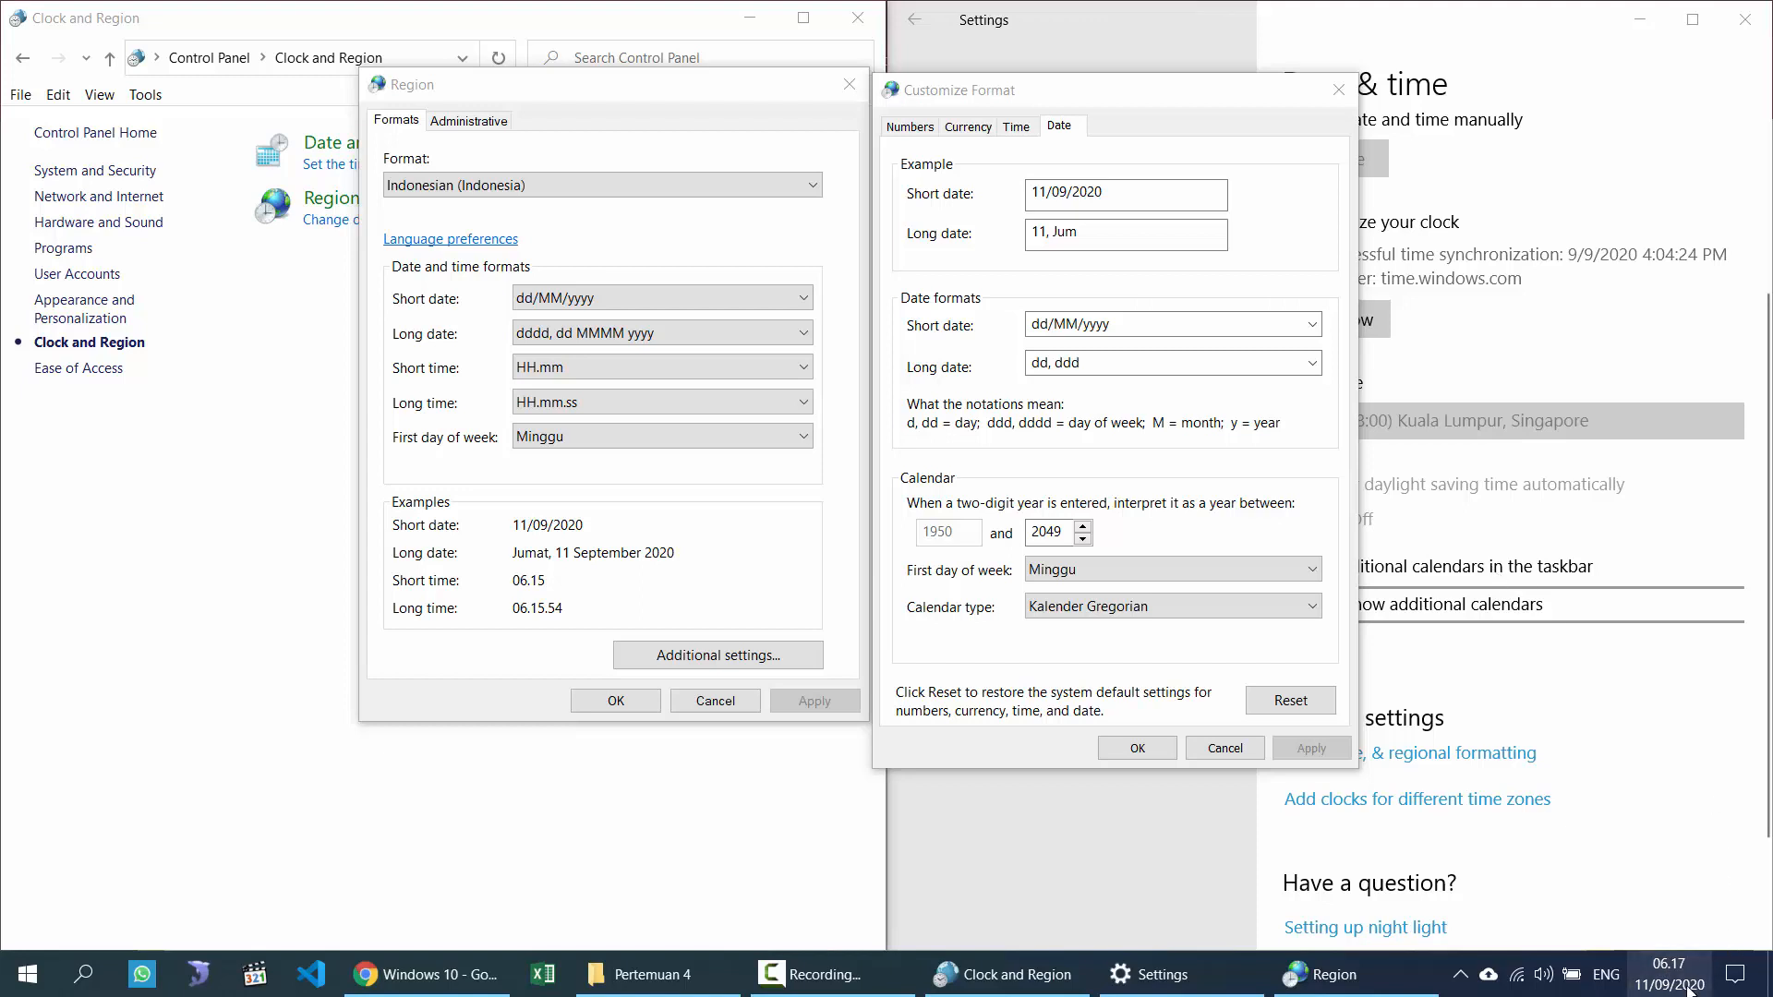
Step: Make the long date dddd, dd and apply it so the clock shows Jumat, 11
drag(1073, 91, 940, 75)
click(1663, 974)
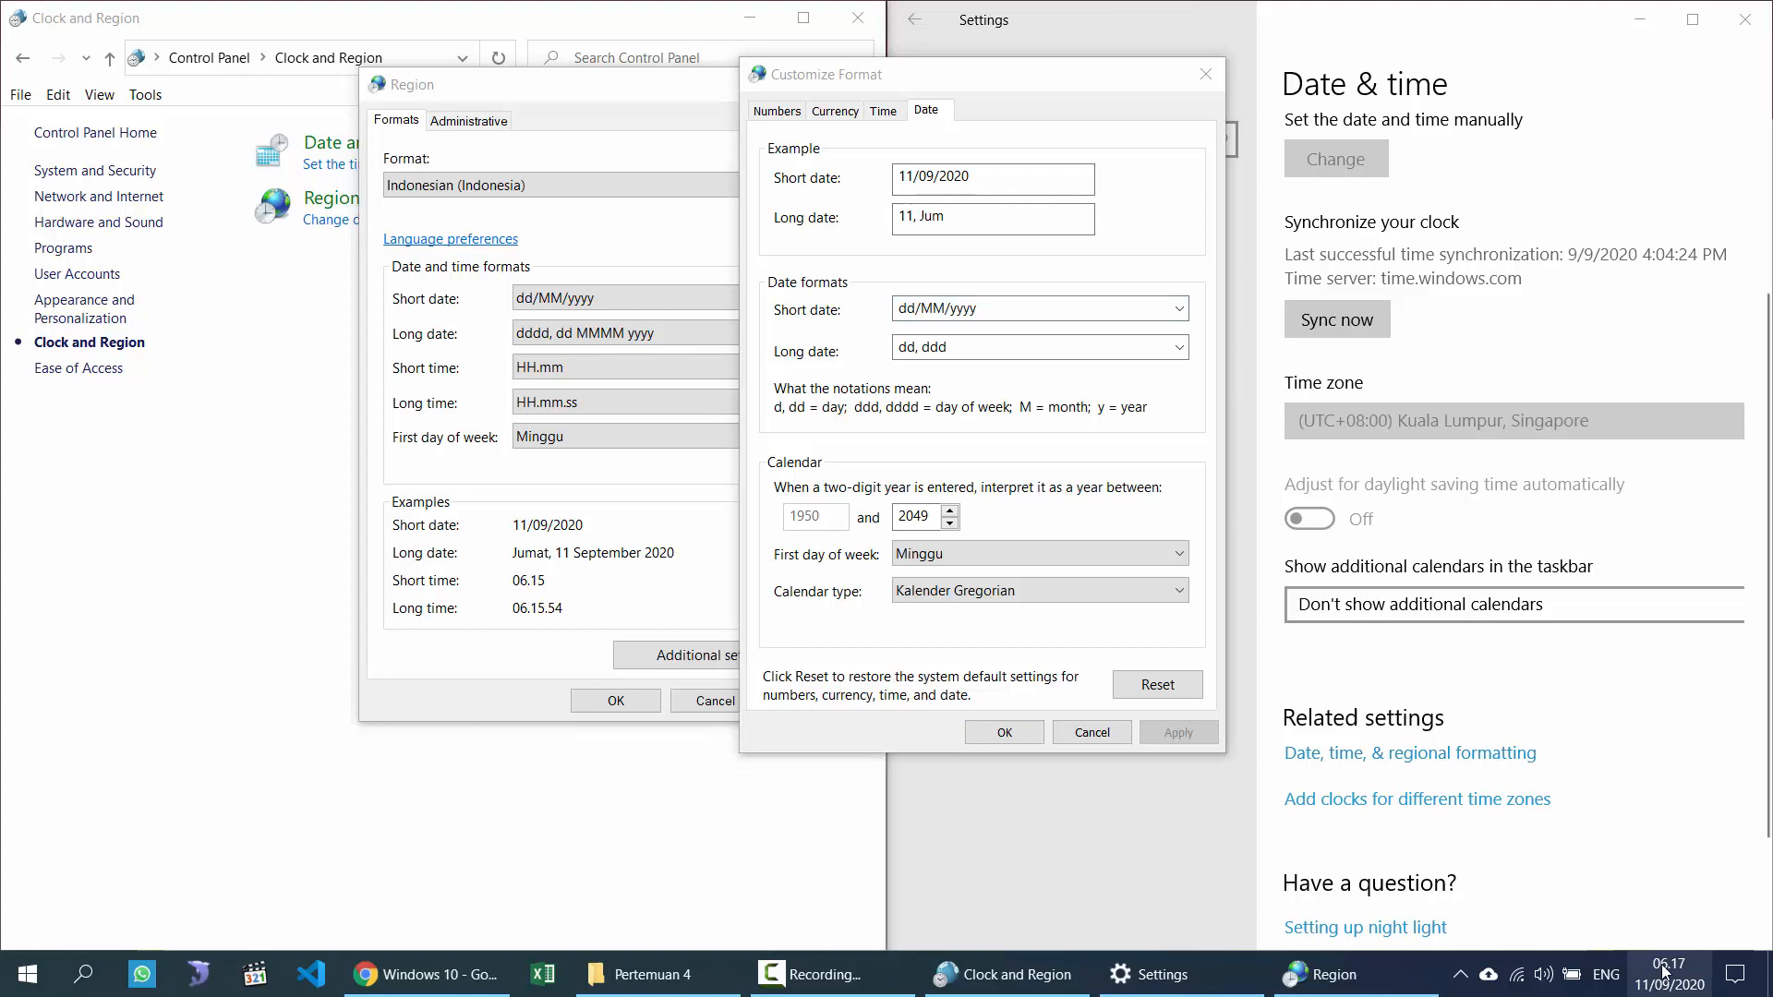
click(1755, 977)
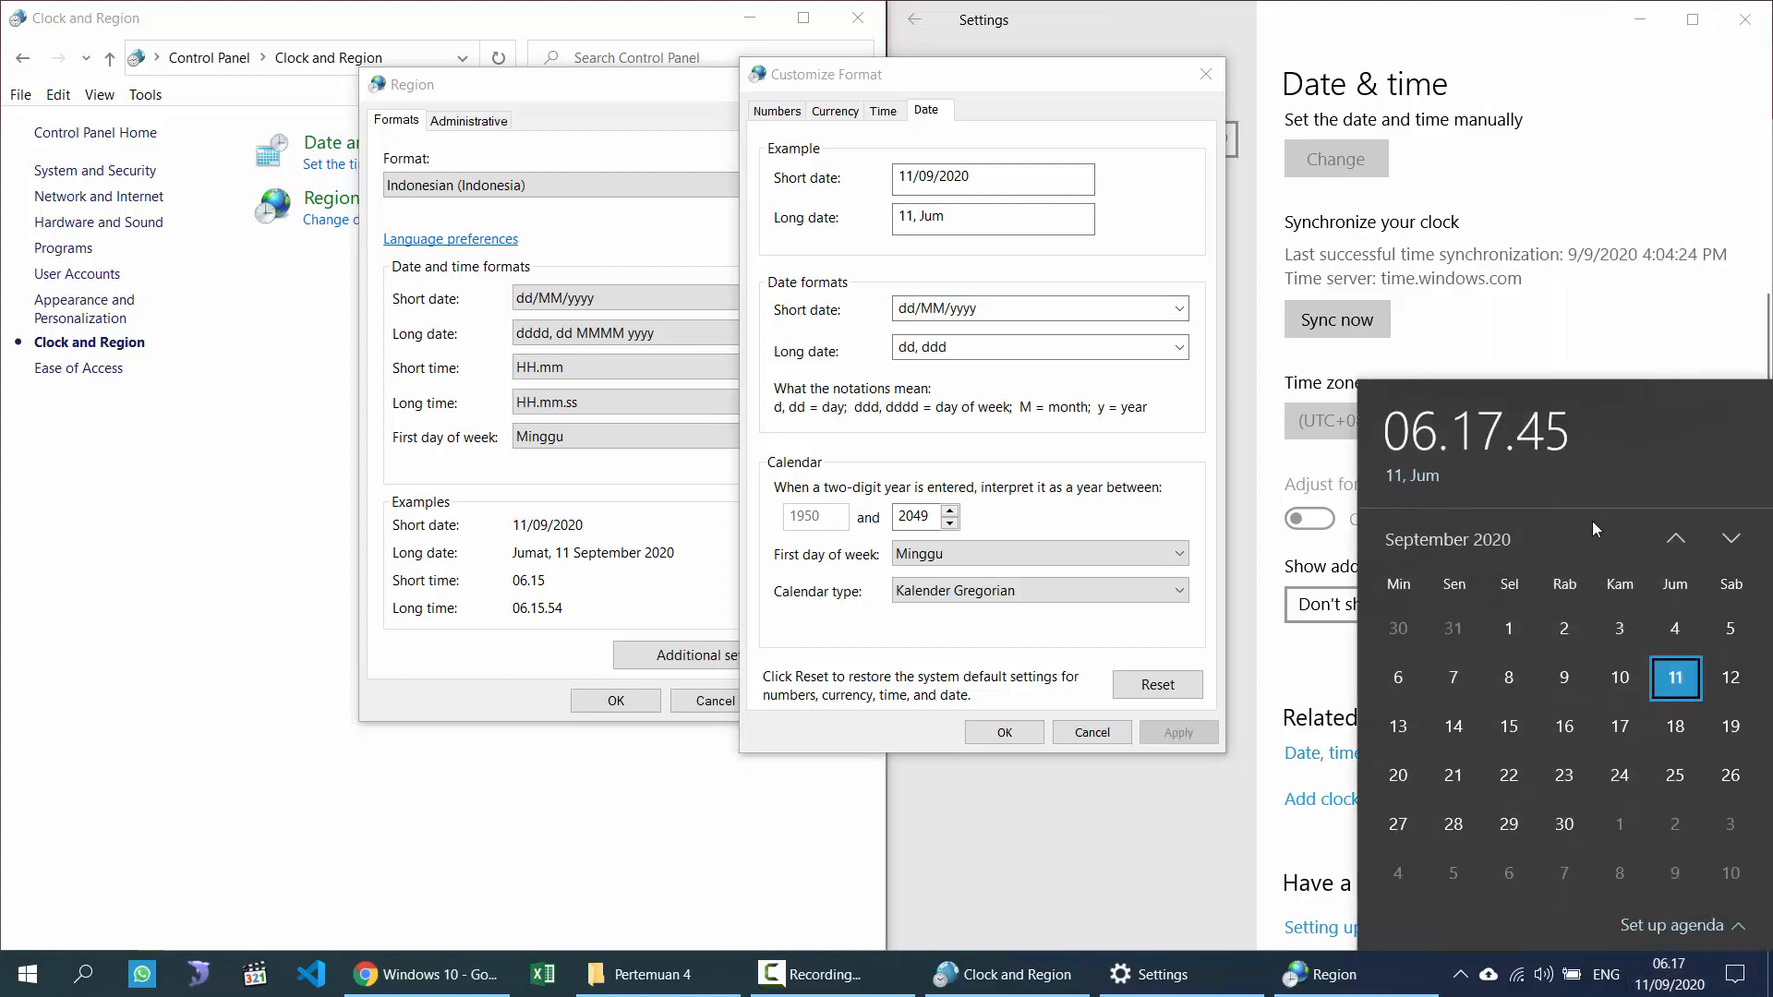
click(971, 346)
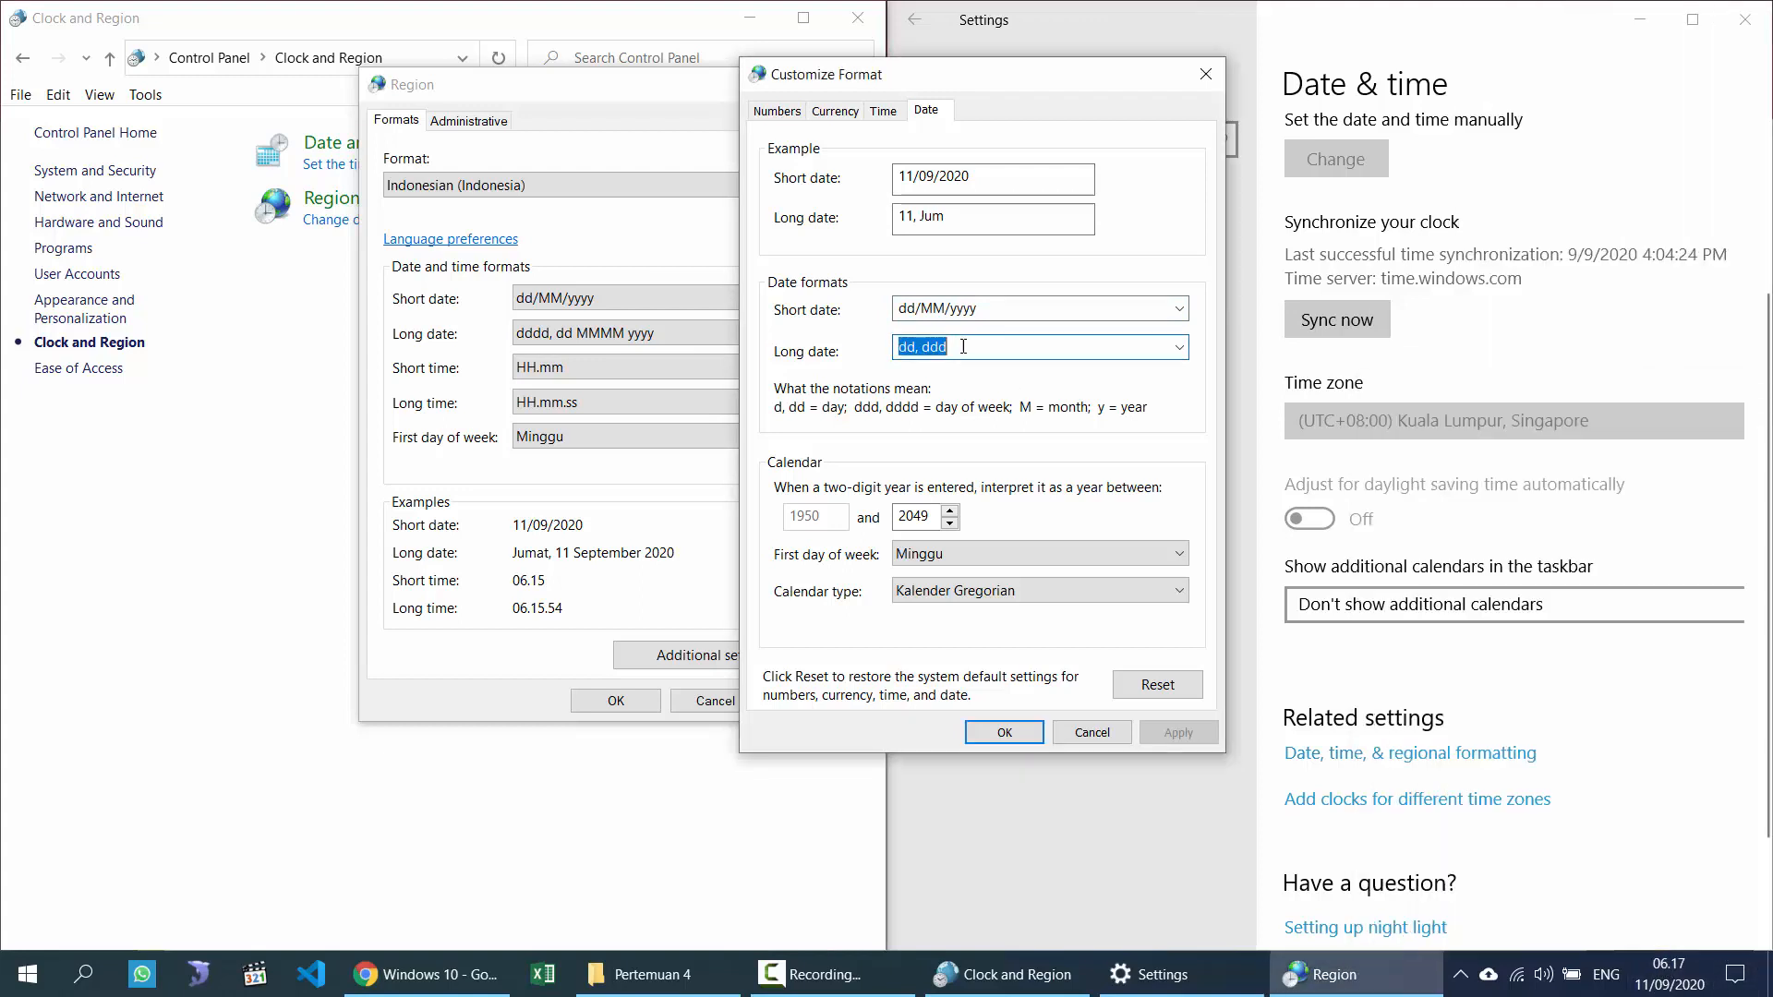
click(971, 346)
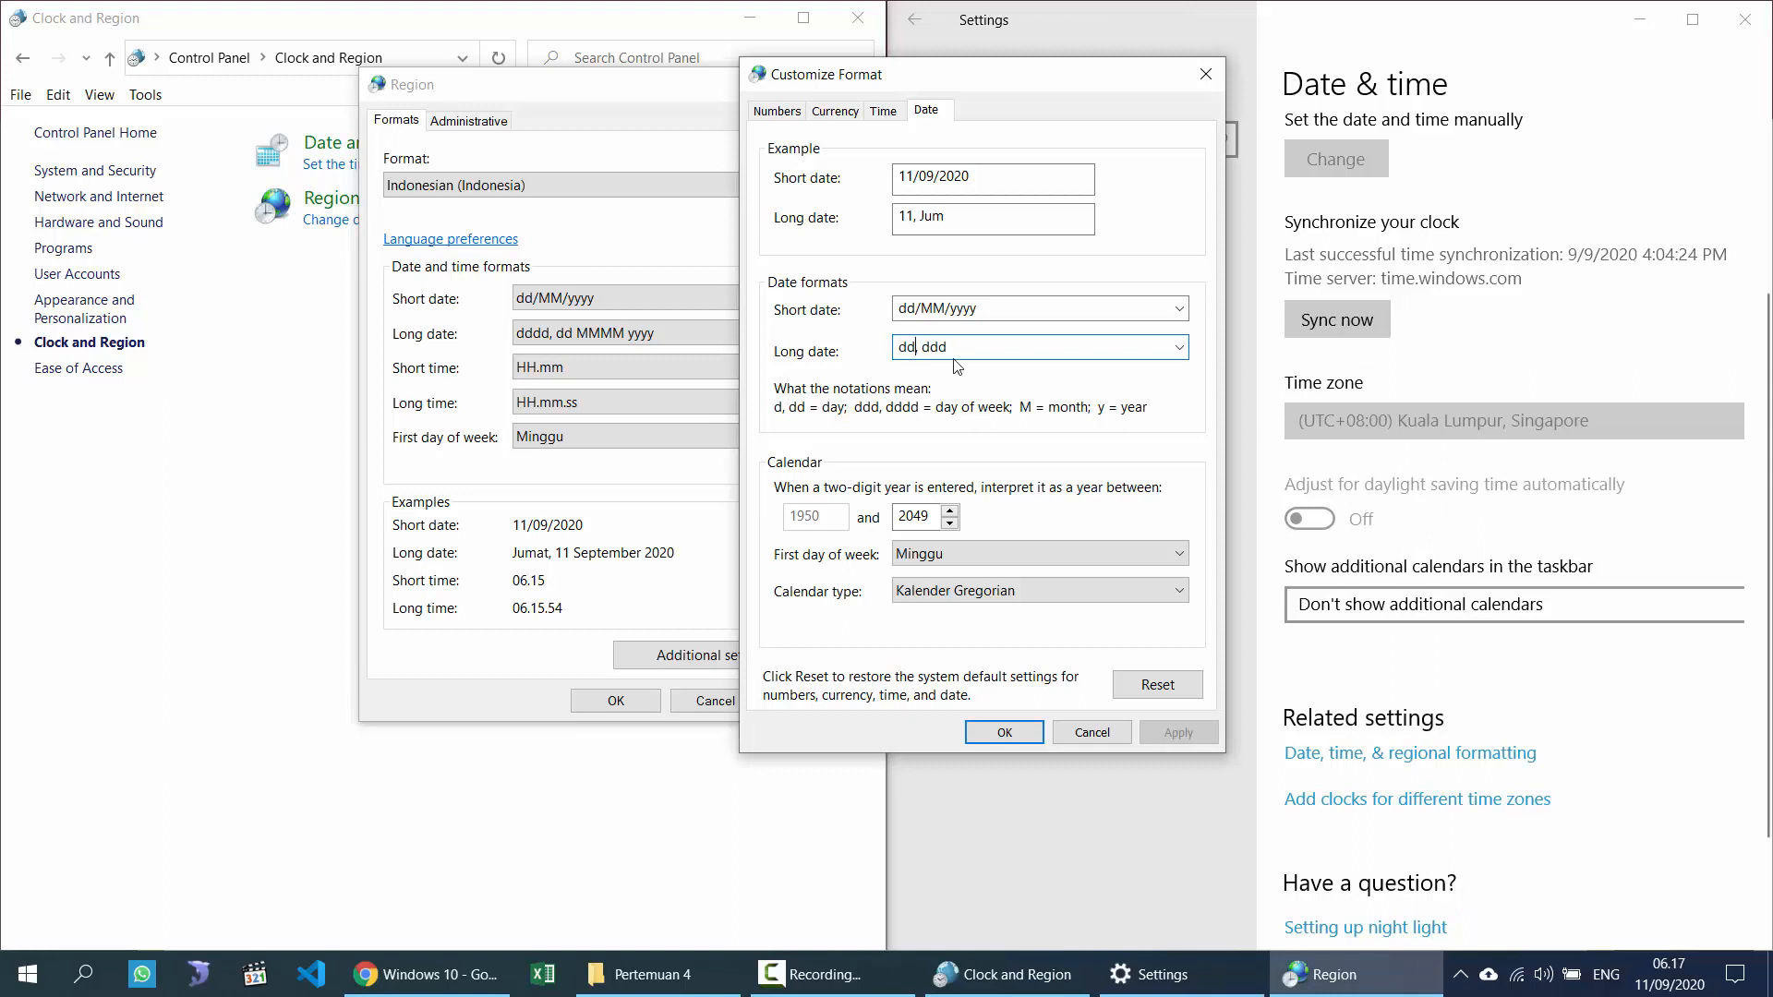
text(dd,)
click(1182, 734)
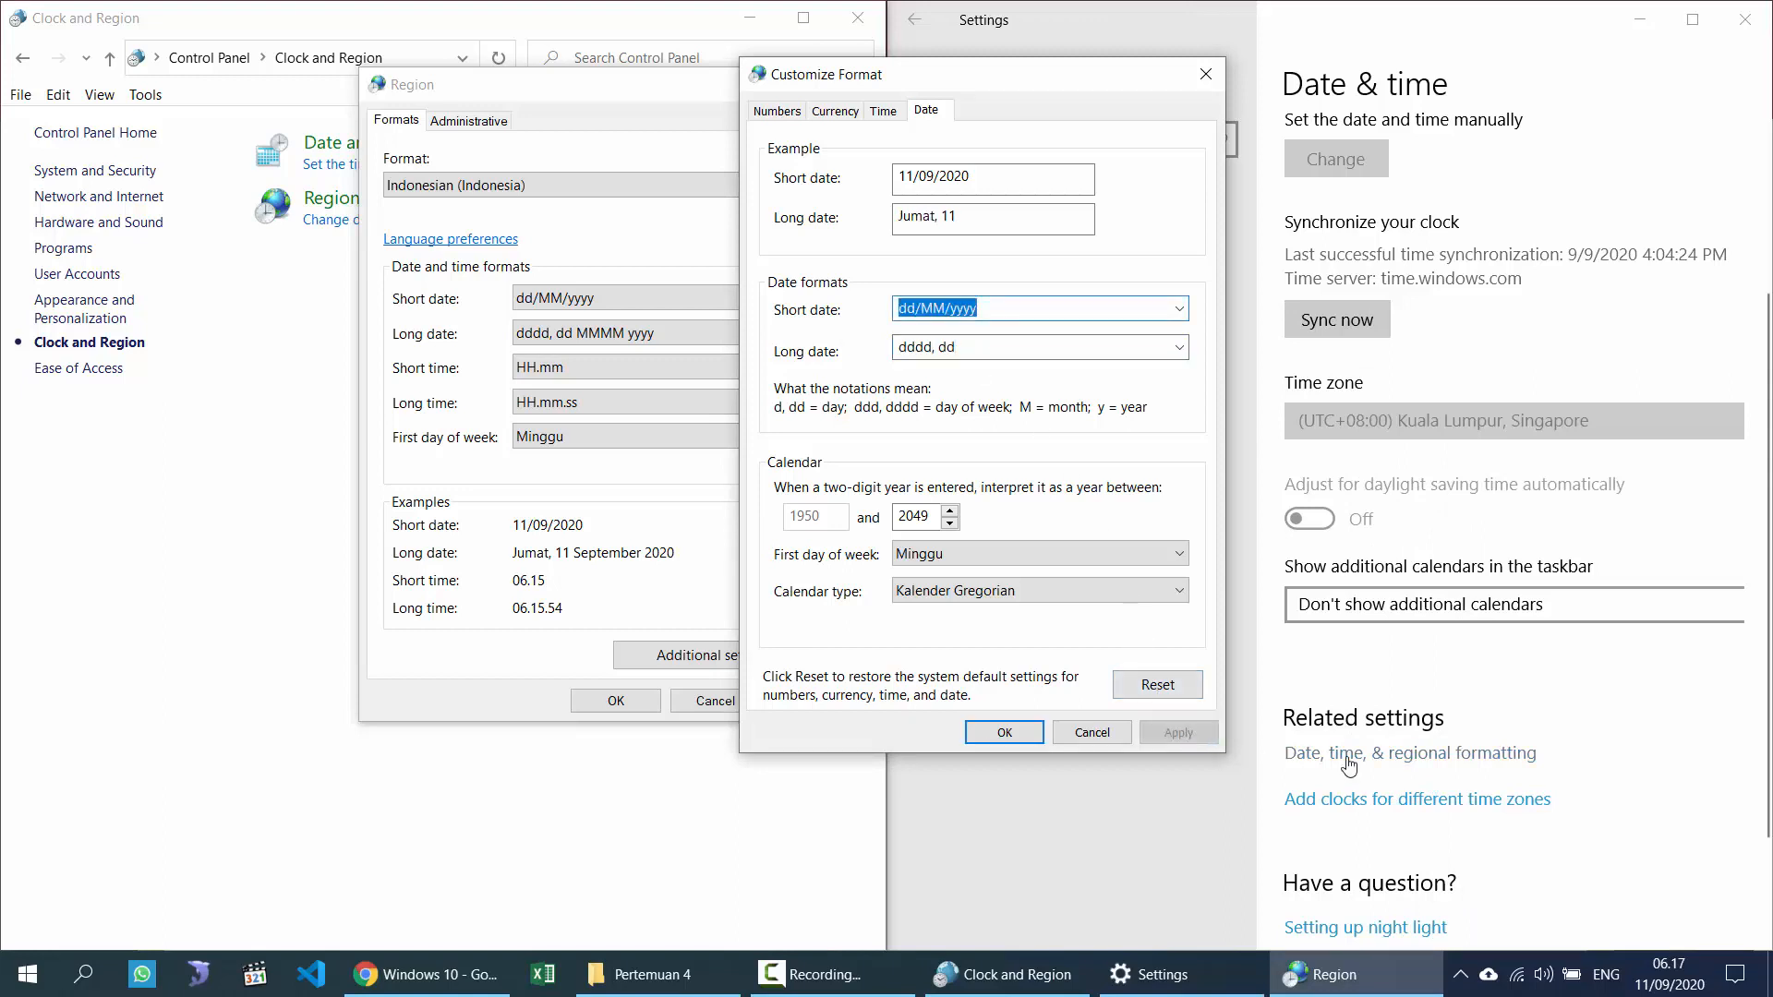
click(1670, 974)
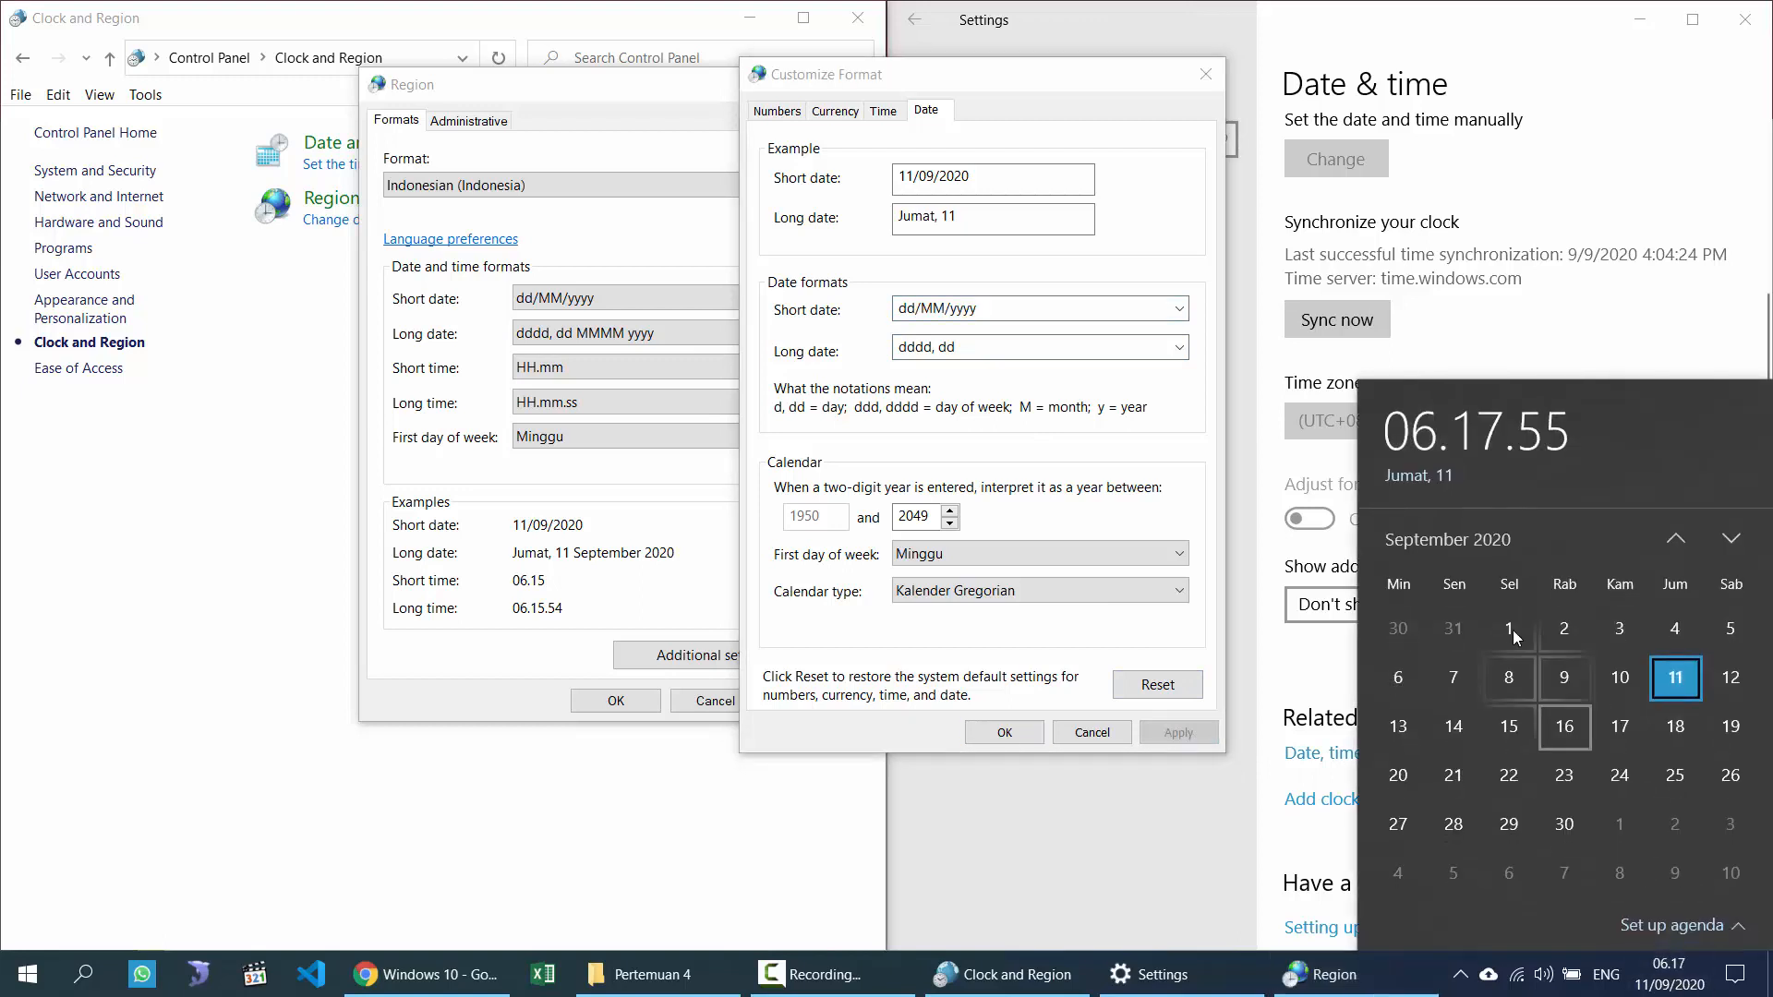
Step: Add the month and year to reach dddd, dd MMMM yyyy, applying after each change
click(1027, 346)
click(1027, 345)
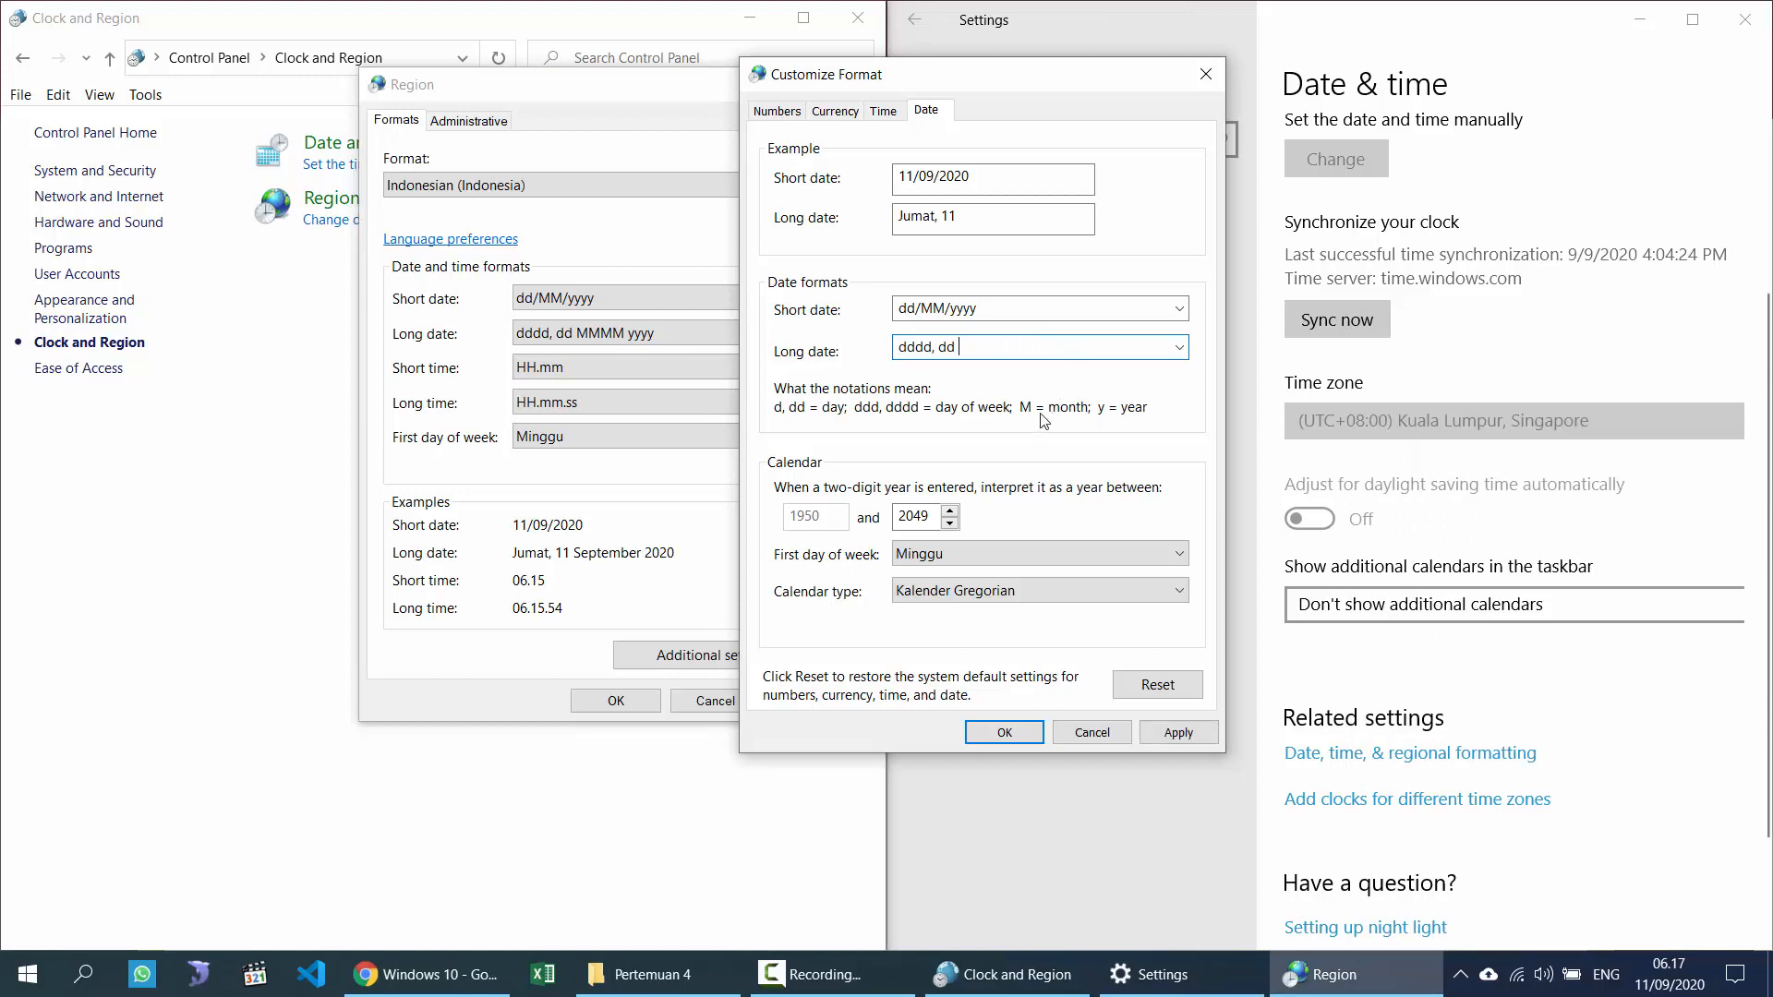
text(MMM)
click(1181, 734)
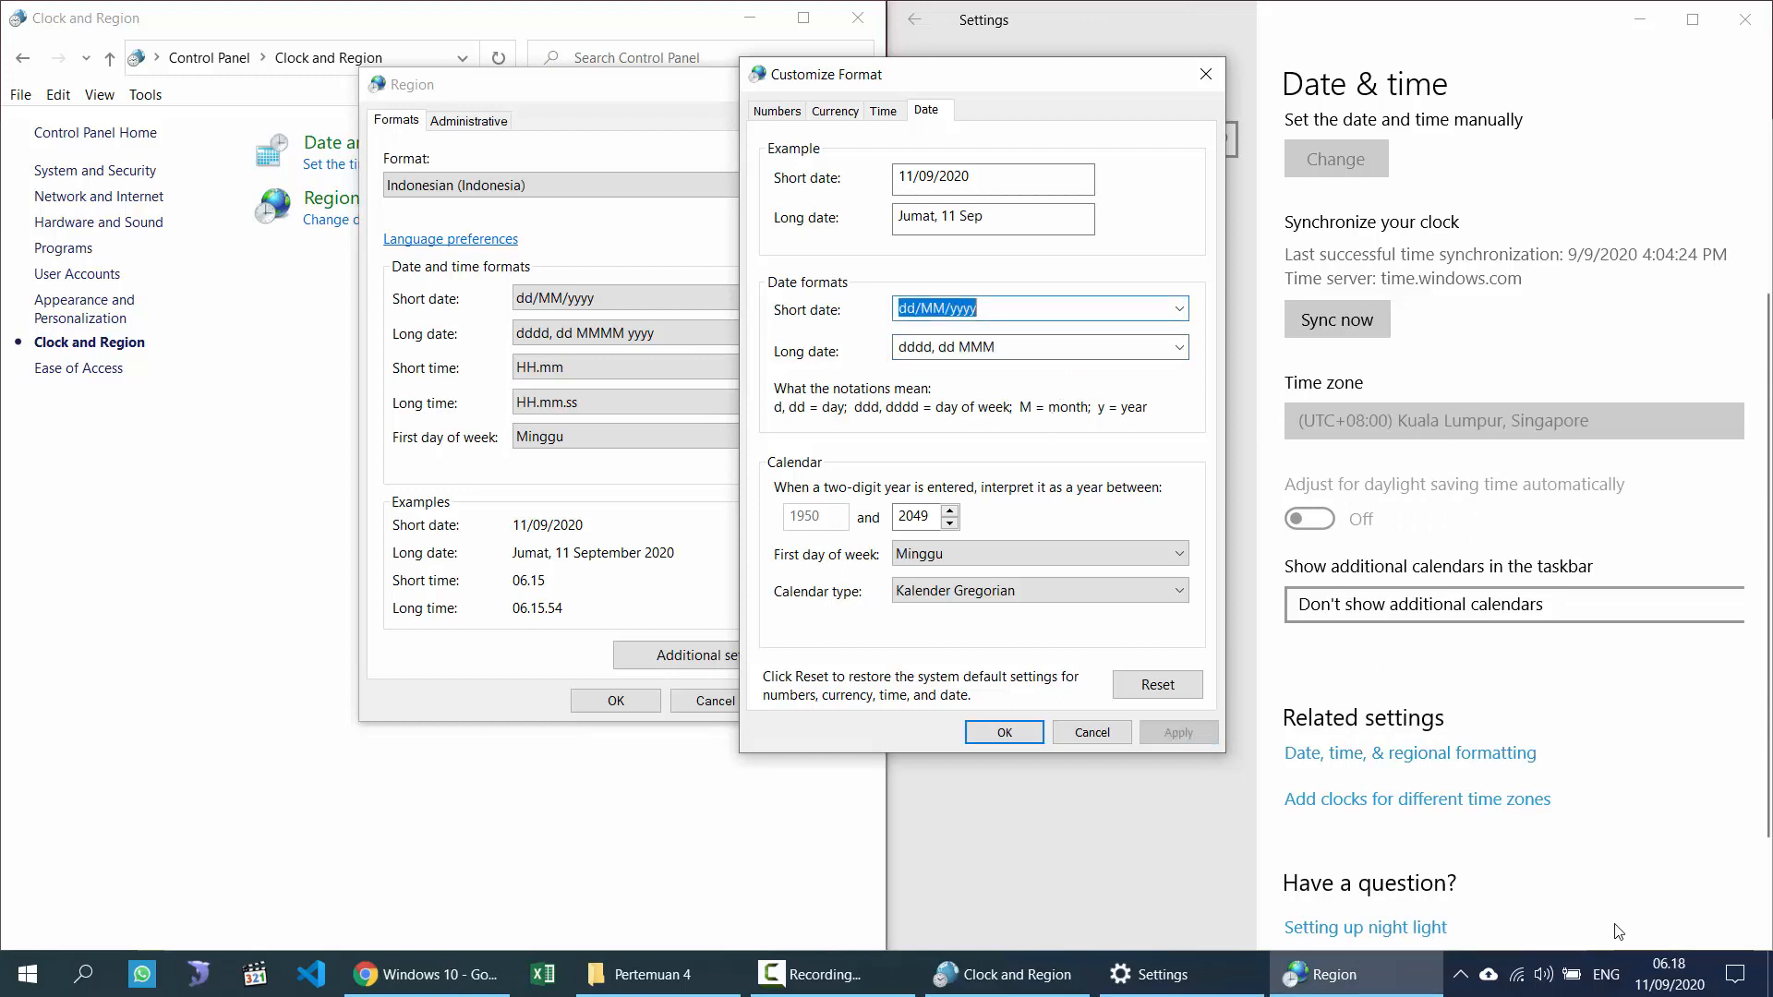
click(1631, 975)
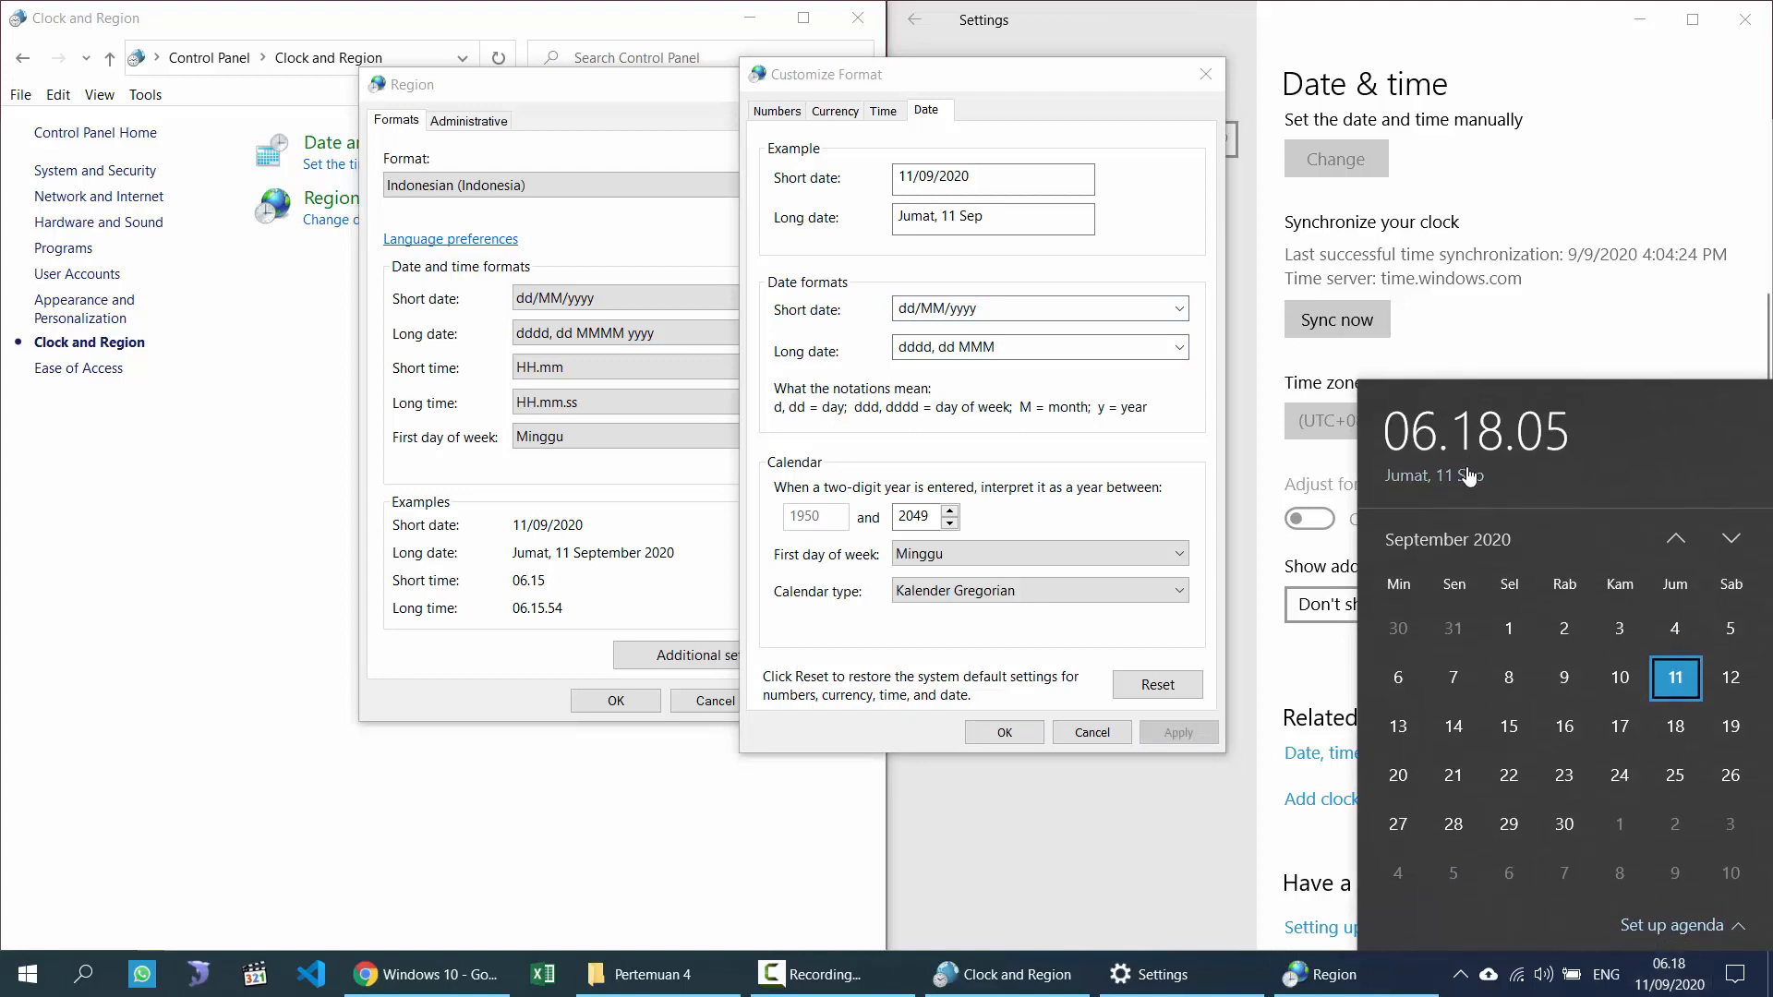
click(1025, 349)
click(1031, 346)
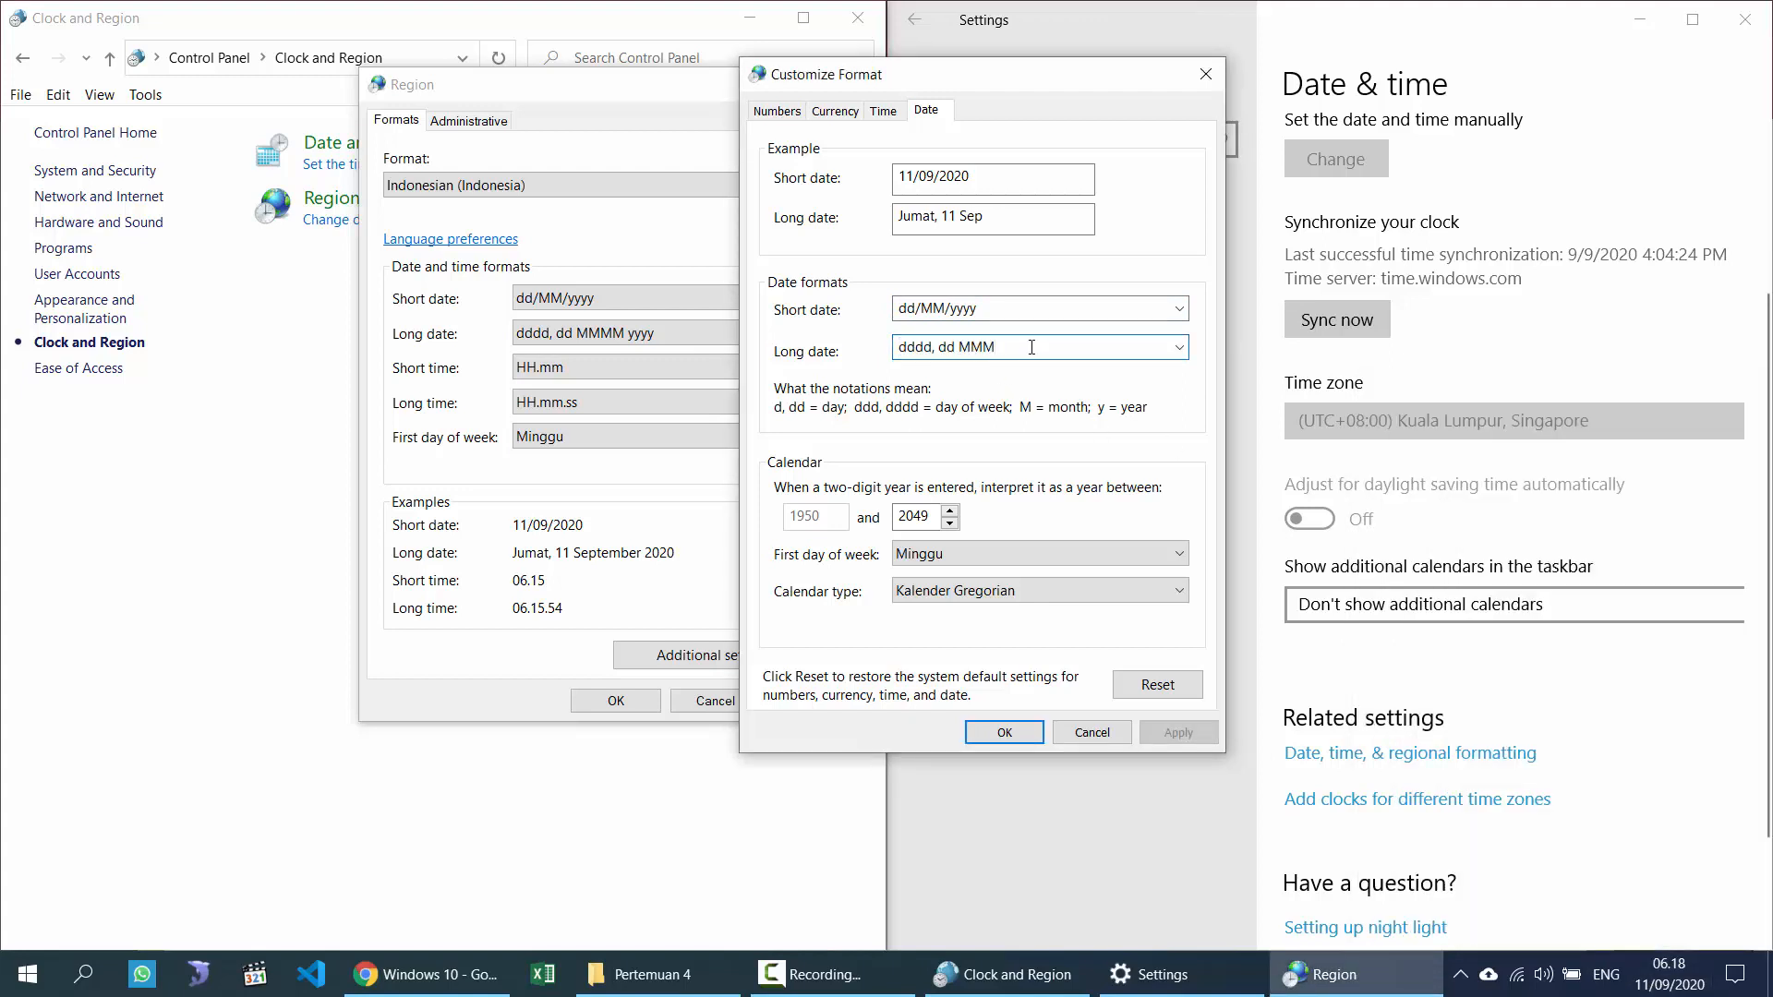
text(M yyyy)
click(1173, 732)
click(1662, 974)
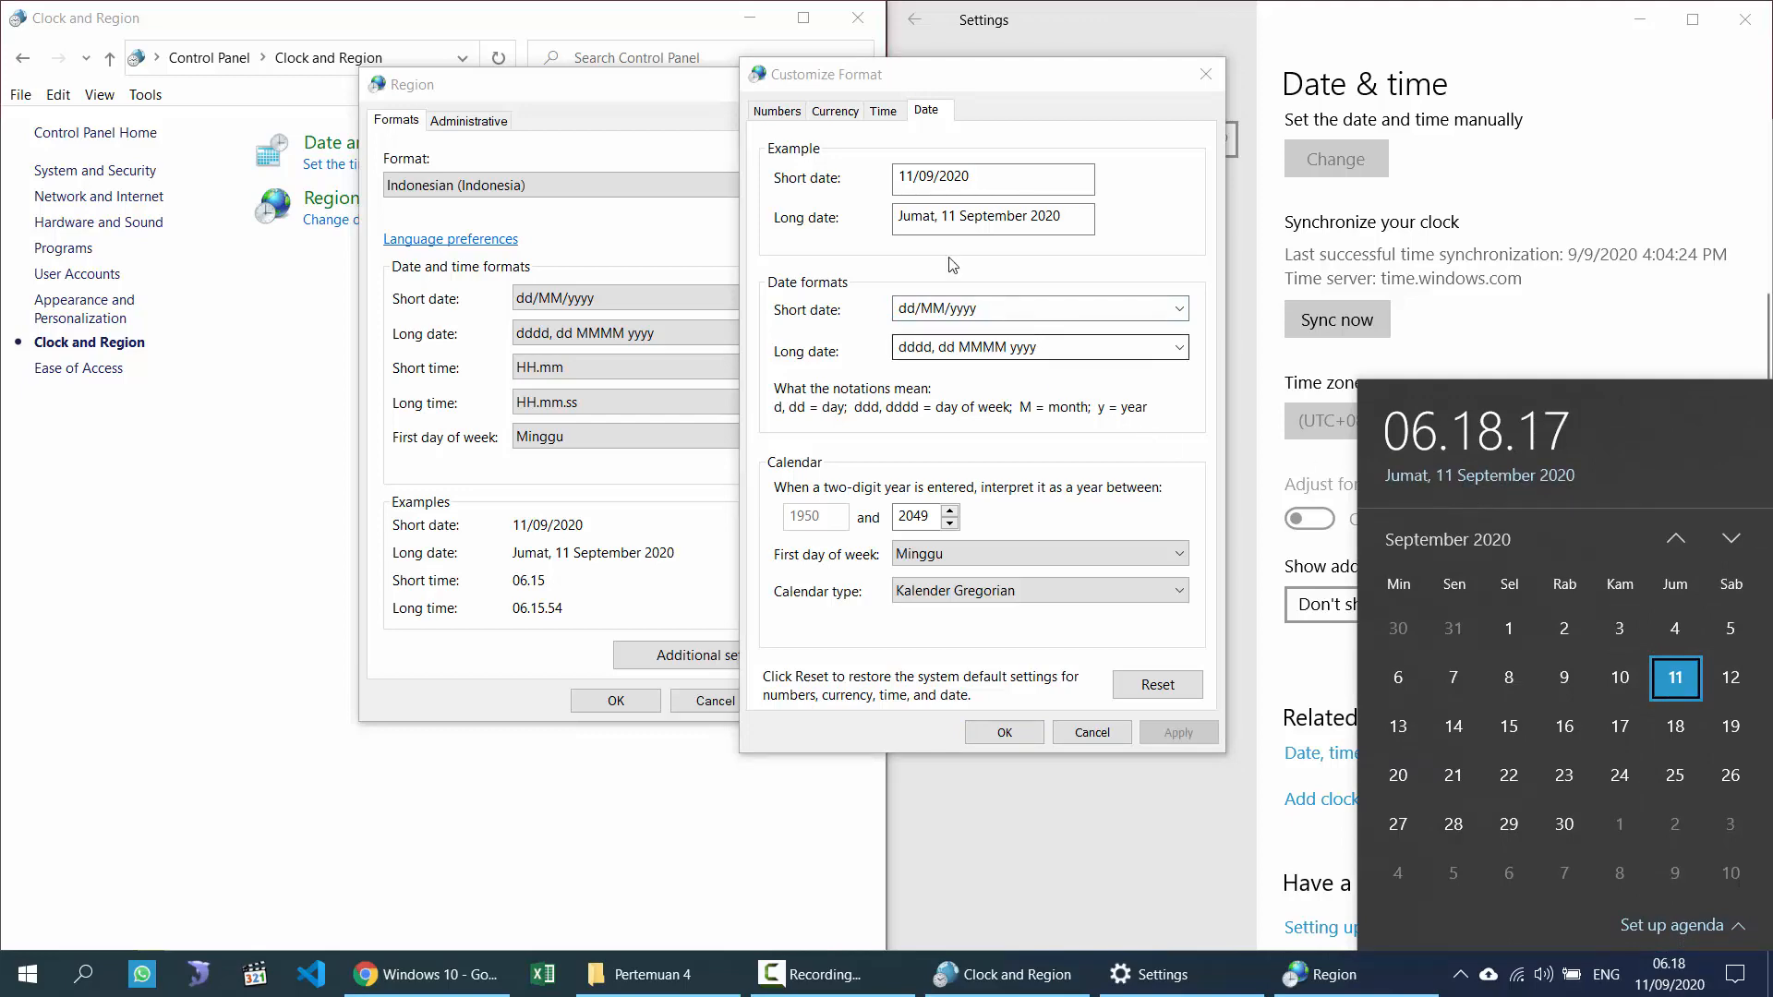
Step: Set the long time format to HH:mm on the Time tab, apply it, and check the clock
click(882, 110)
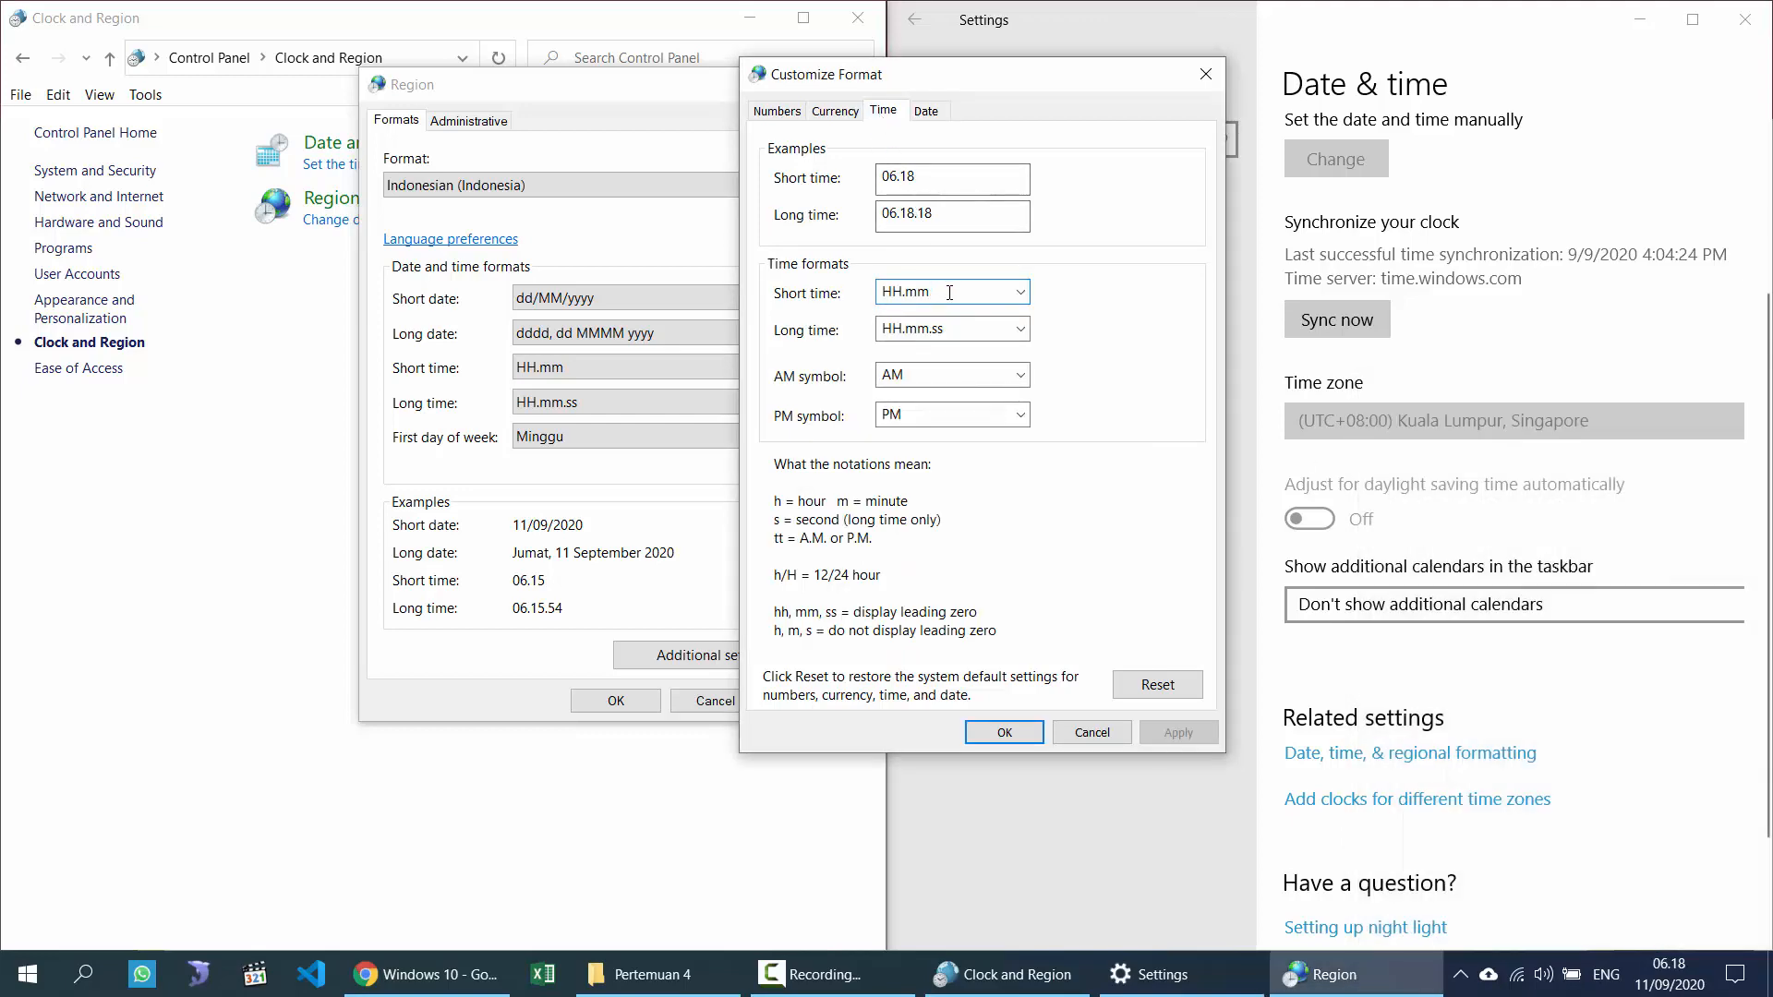
click(960, 328)
text(HH)
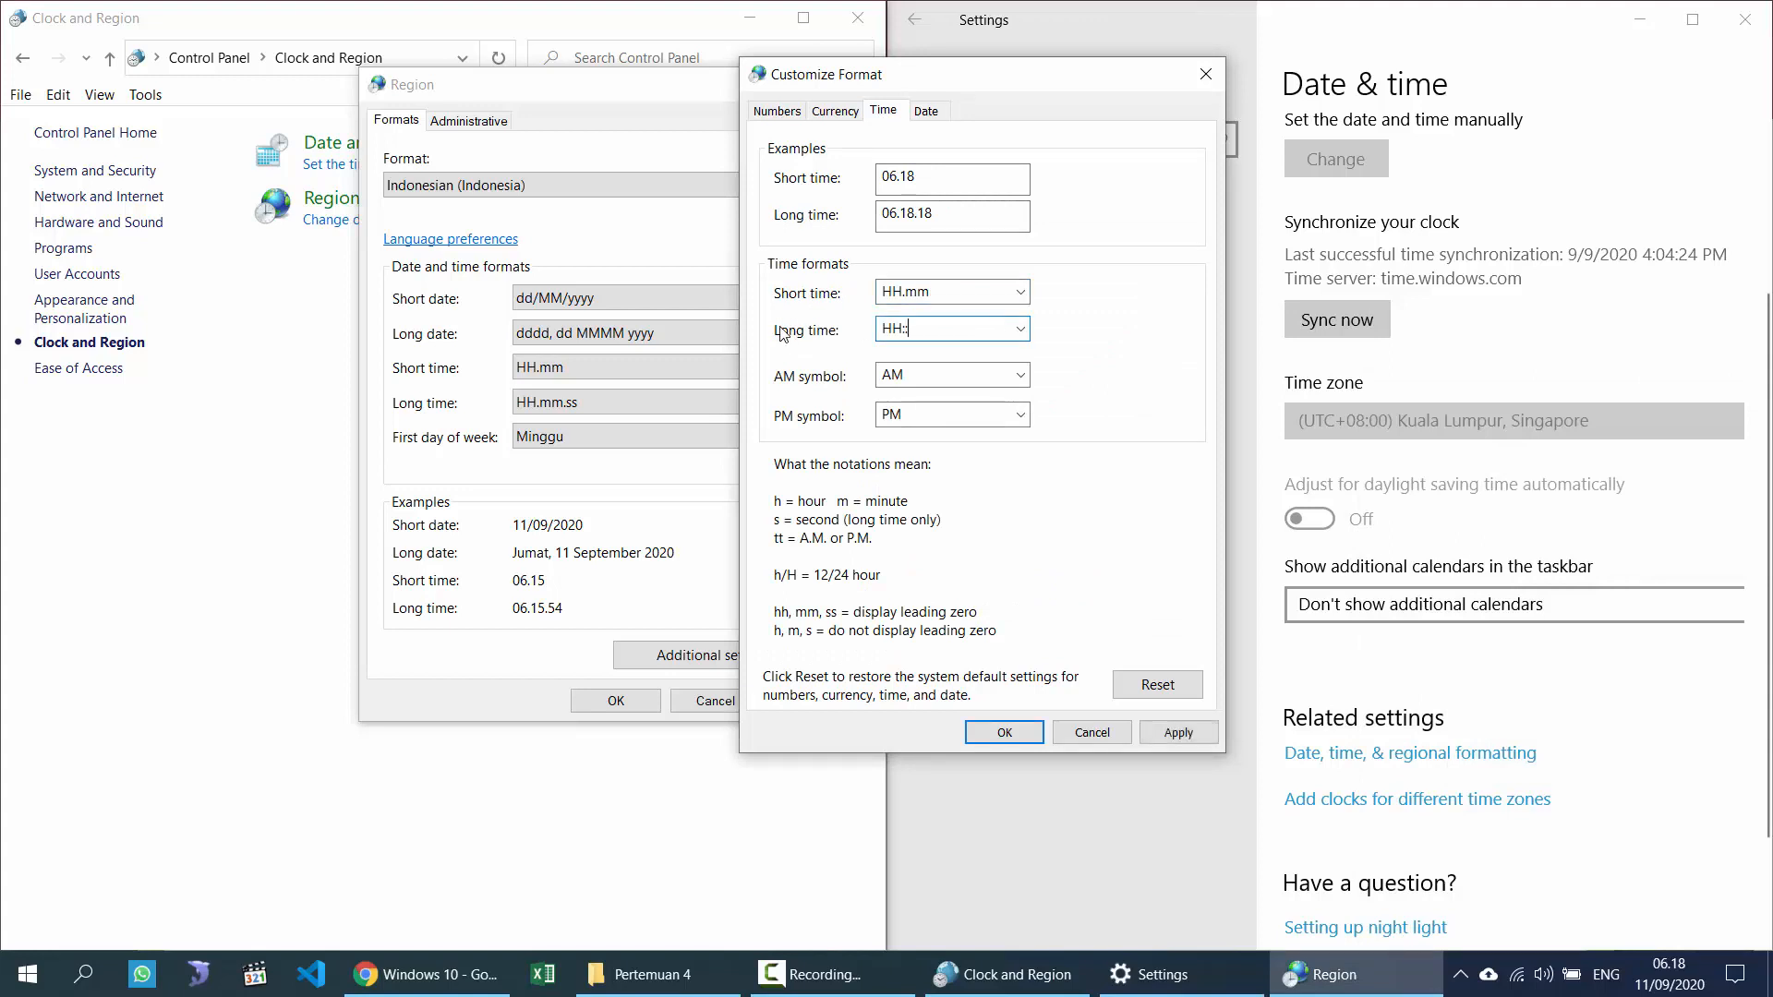
text(:MM)
click(1177, 731)
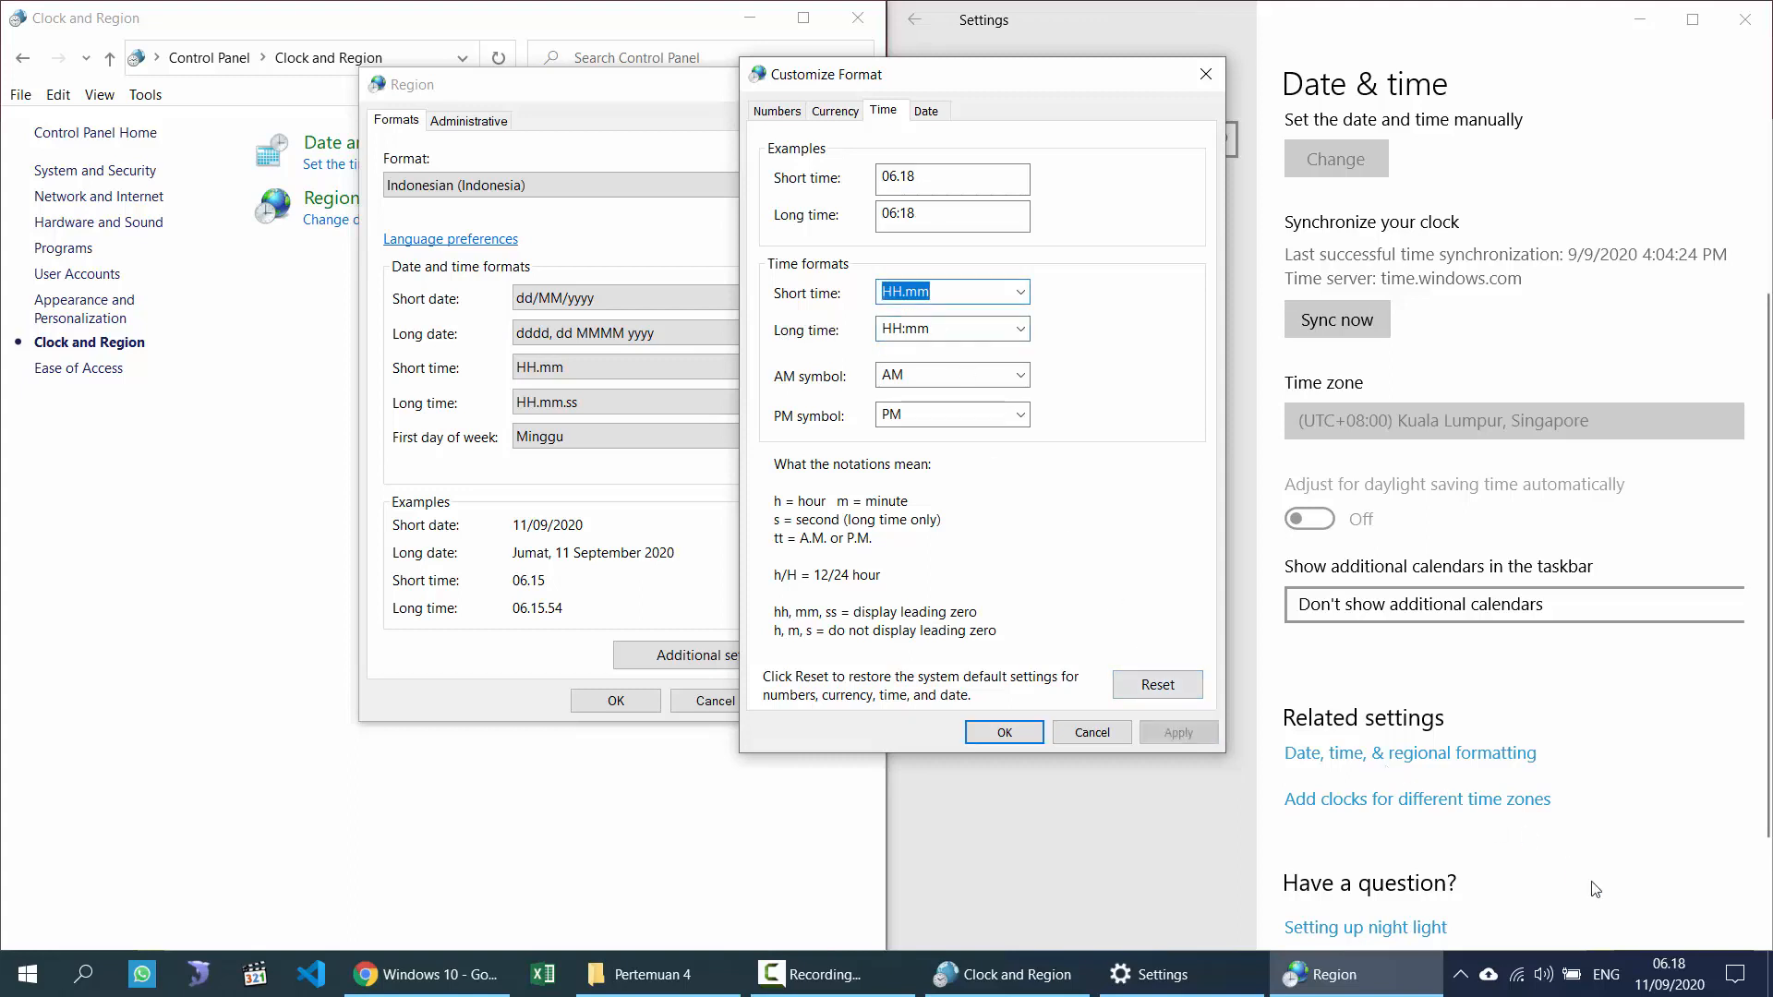
click(1673, 987)
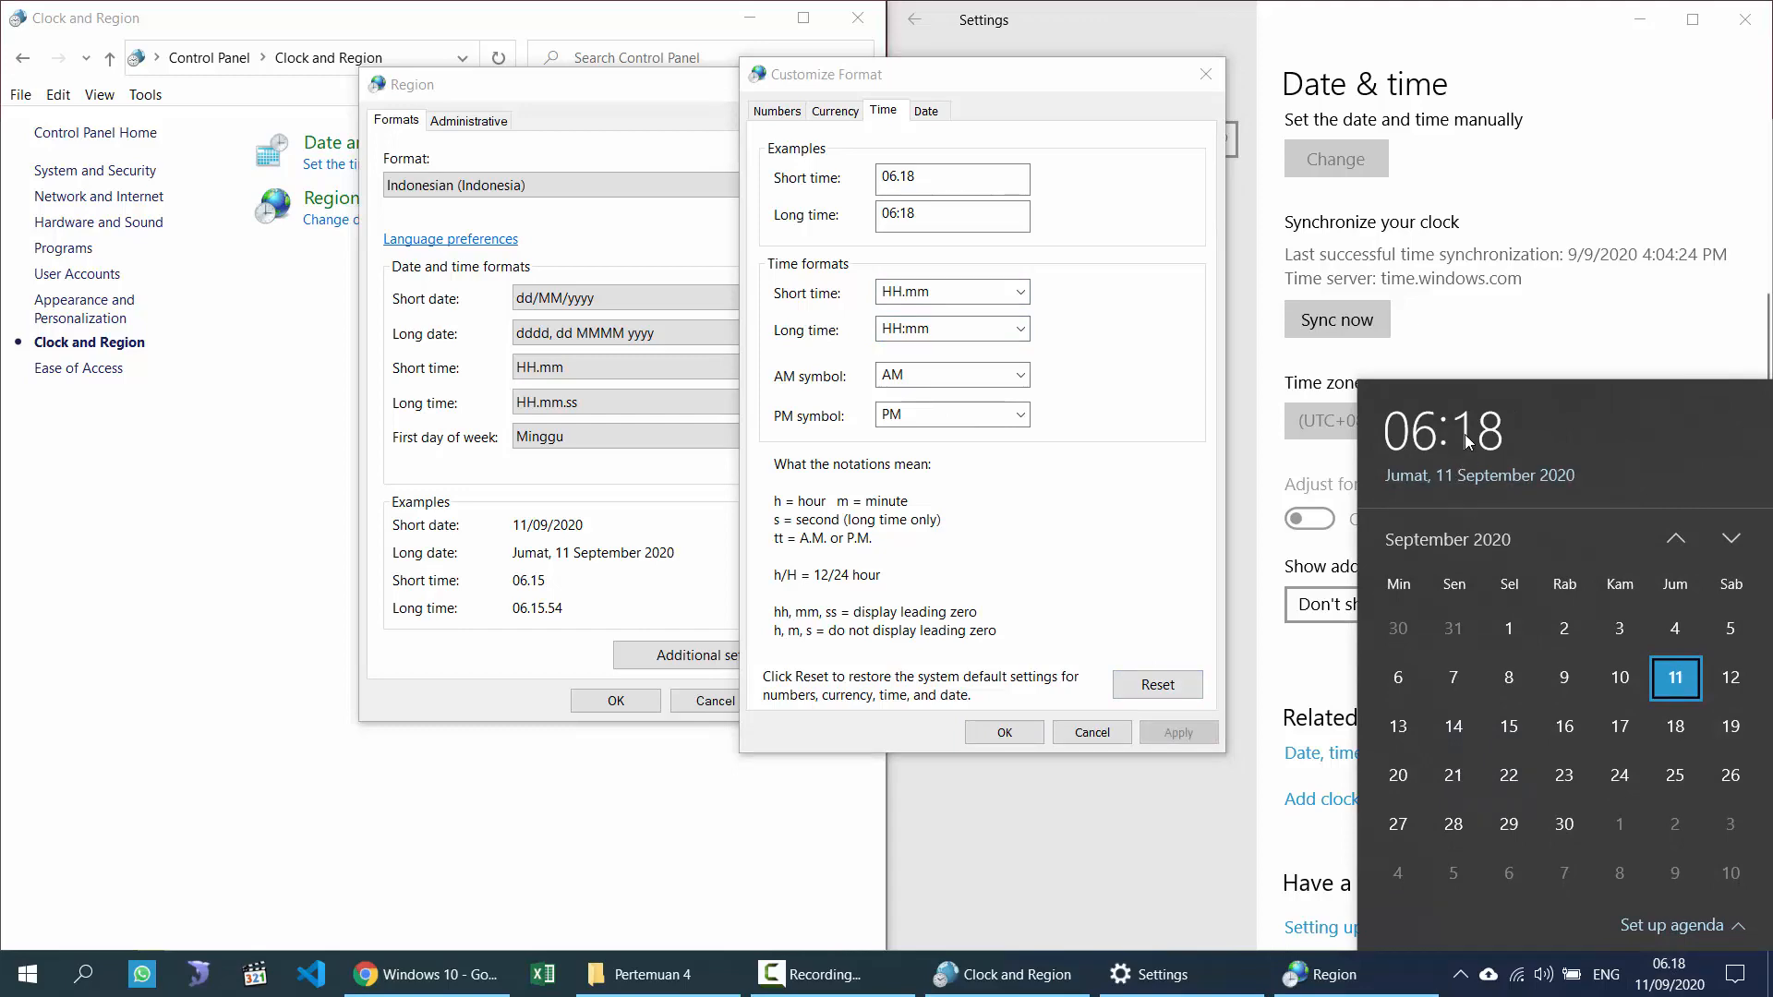
Step: Confirm Customize Format and Region with OK, then return to the lesson slides
click(1014, 734)
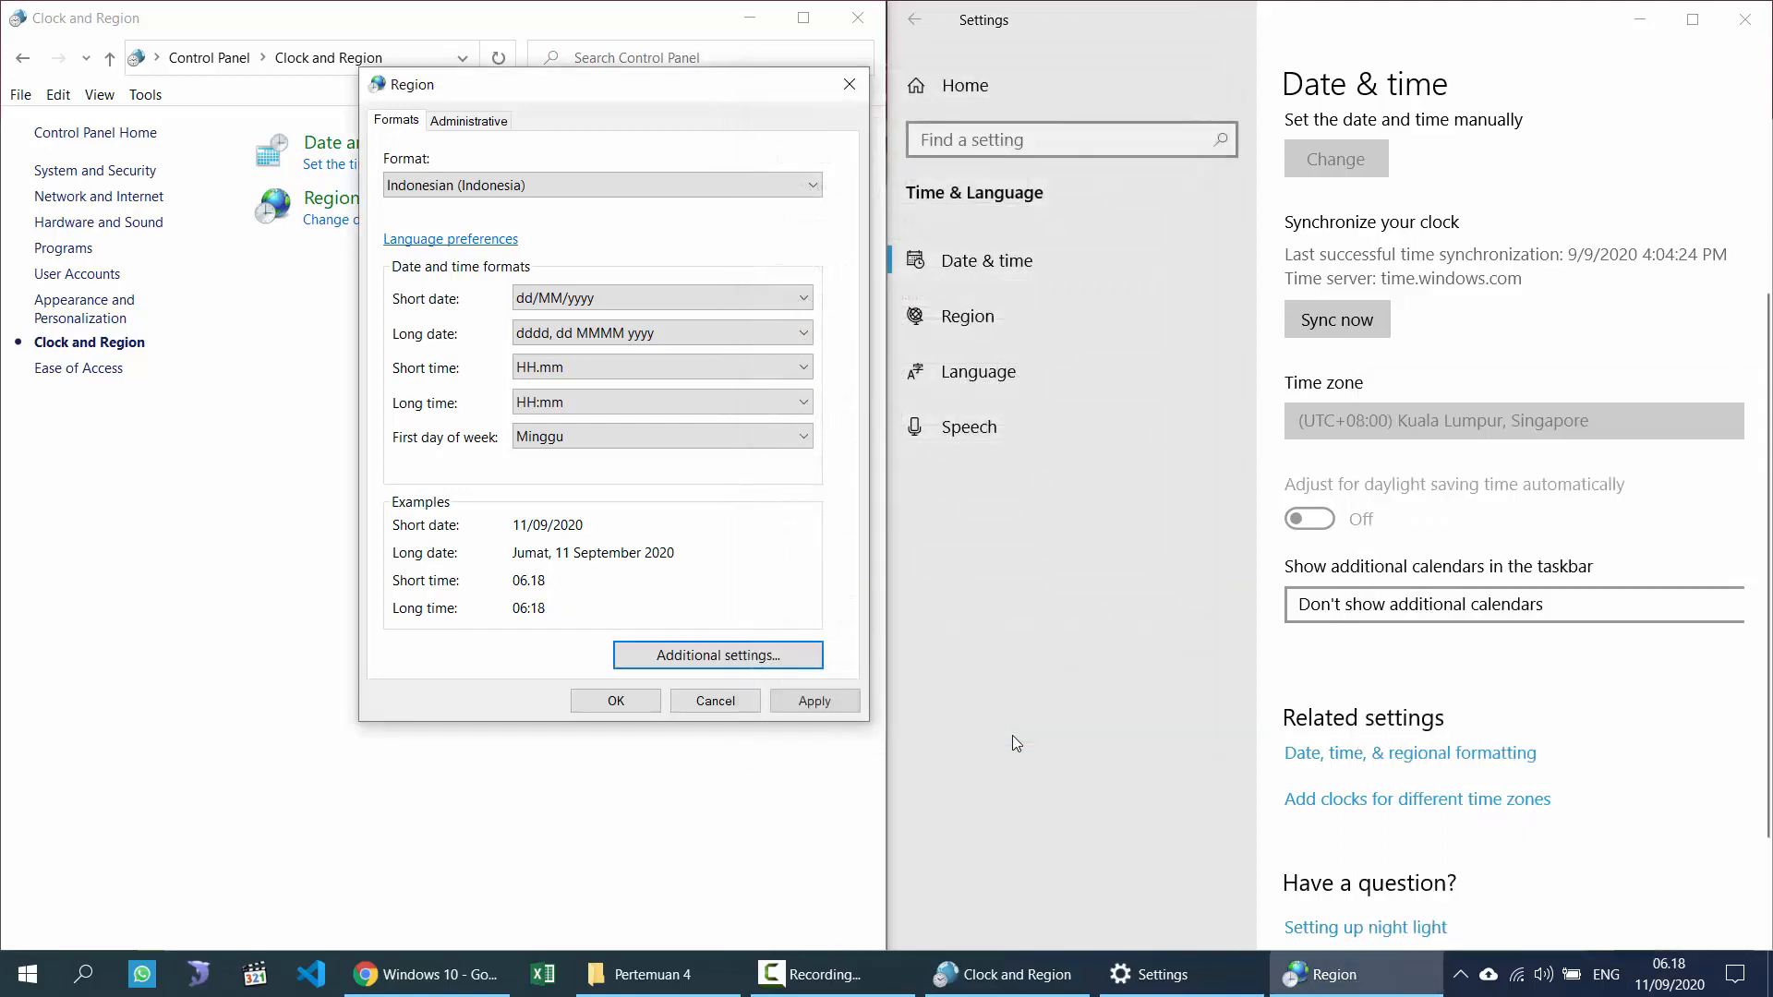
click(644, 708)
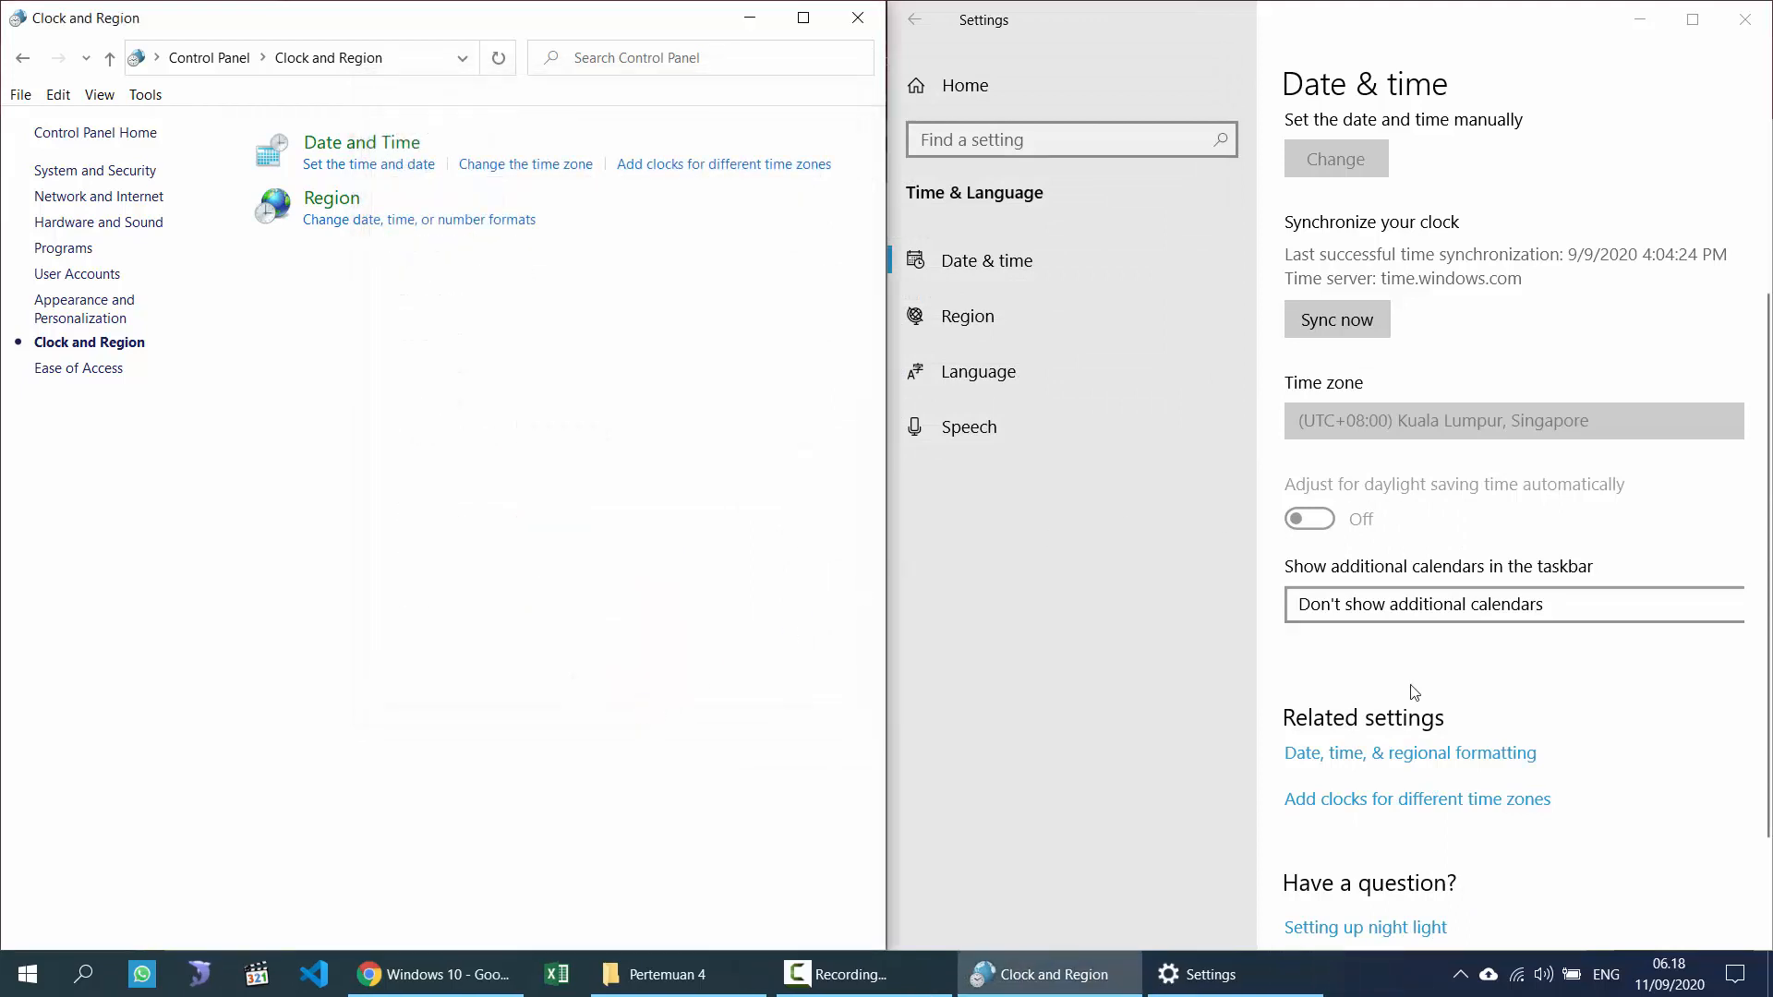
scroll(1374, 730, down, 2)
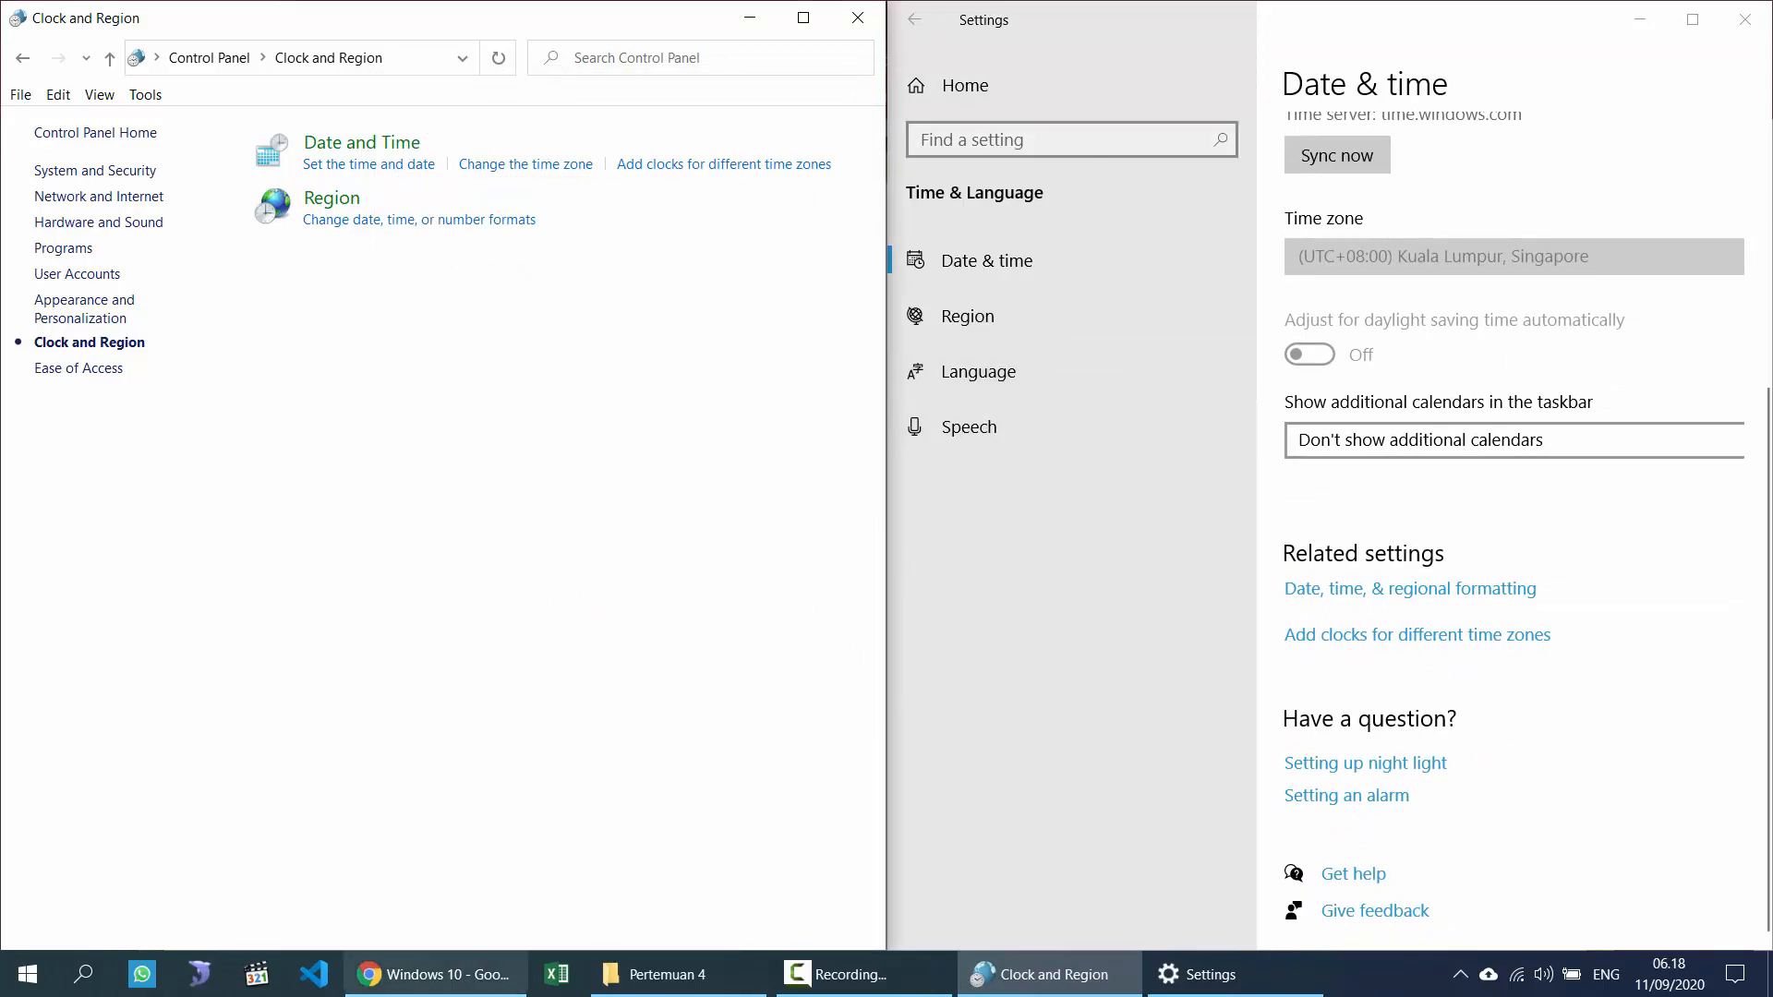
click(434, 974)
click(552, 582)
Step: Scroll the PDF slides to the User Account and Family Safety slide
scroll(544, 650, down, 2)
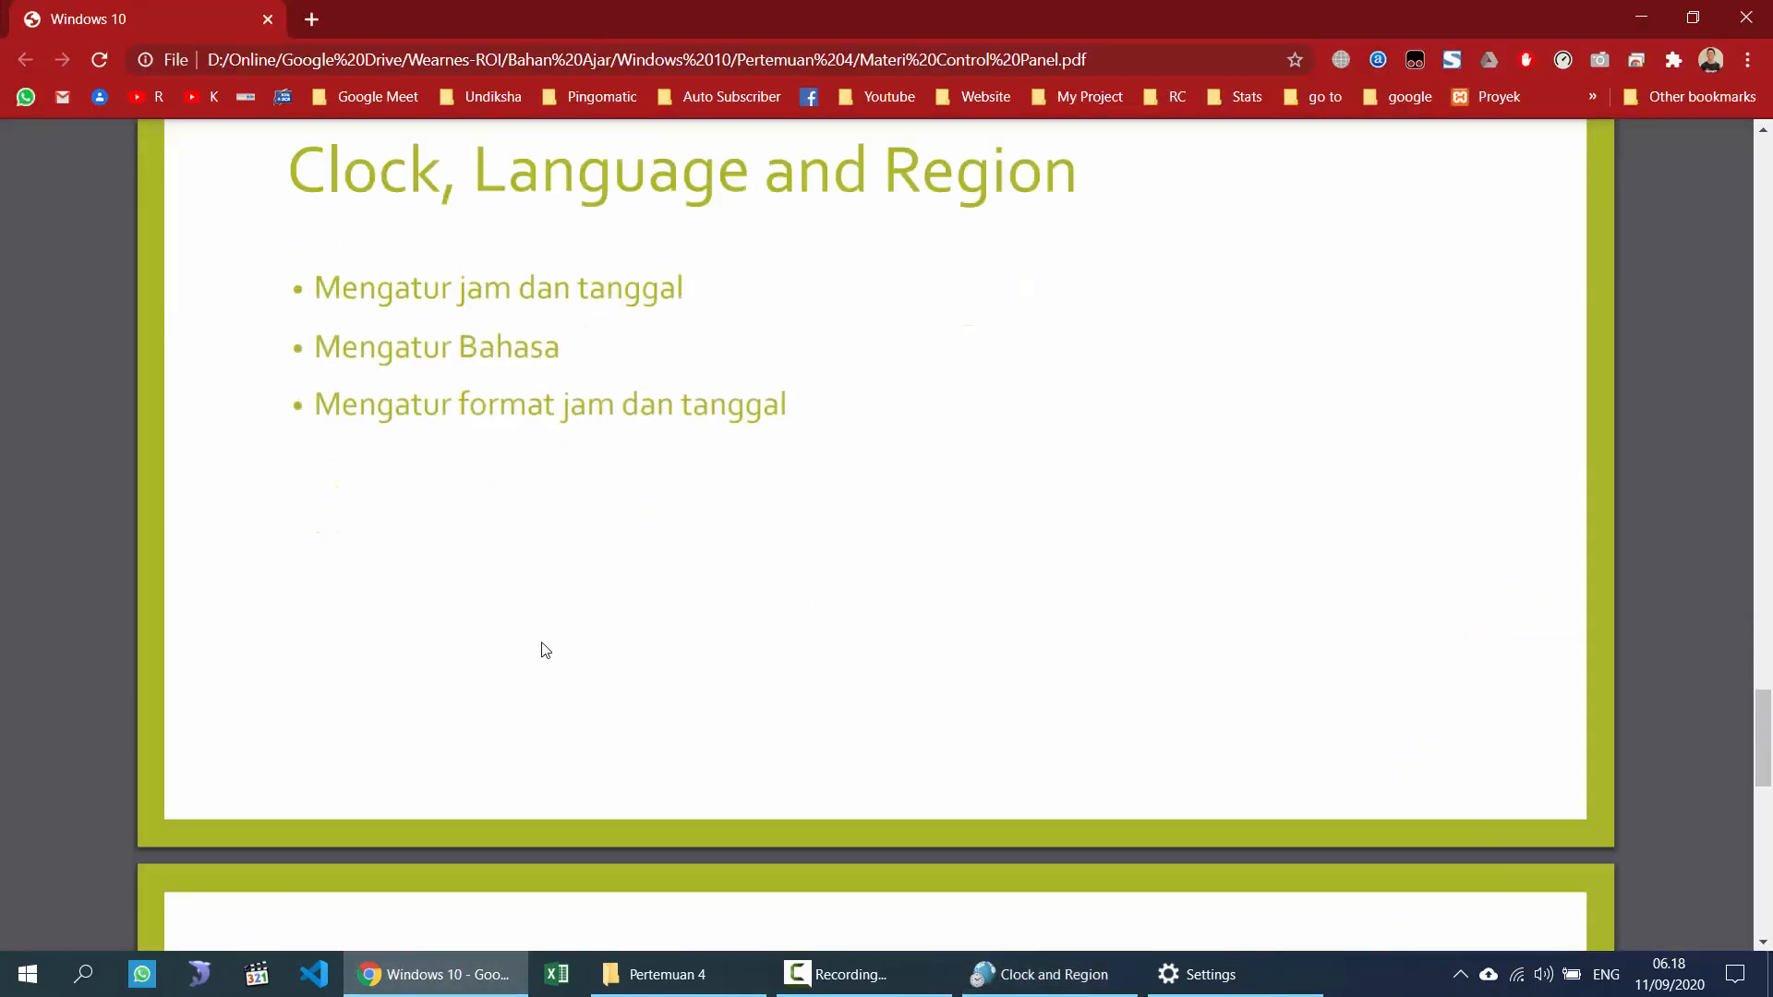
scroll(545, 650, down, 10)
scroll(543, 646, up, 3)
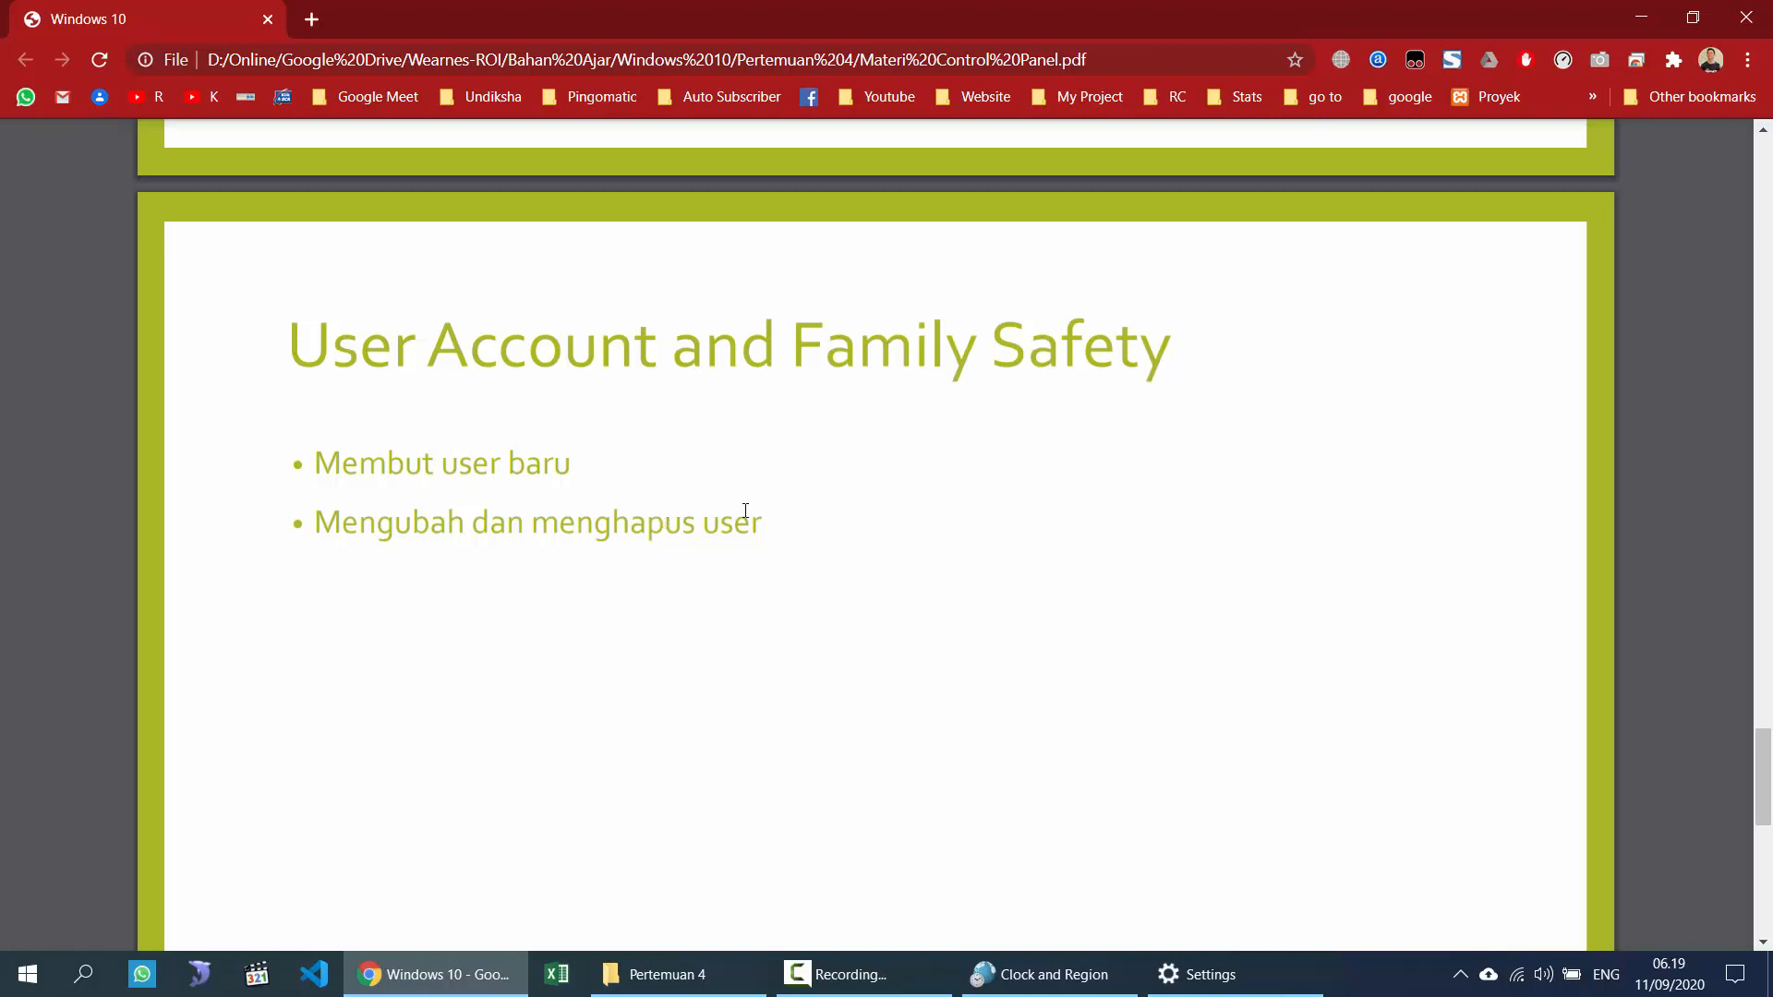
Step: Restore Clock and Region and Date & time side by side, then return to Control Panel home
click(1060, 980)
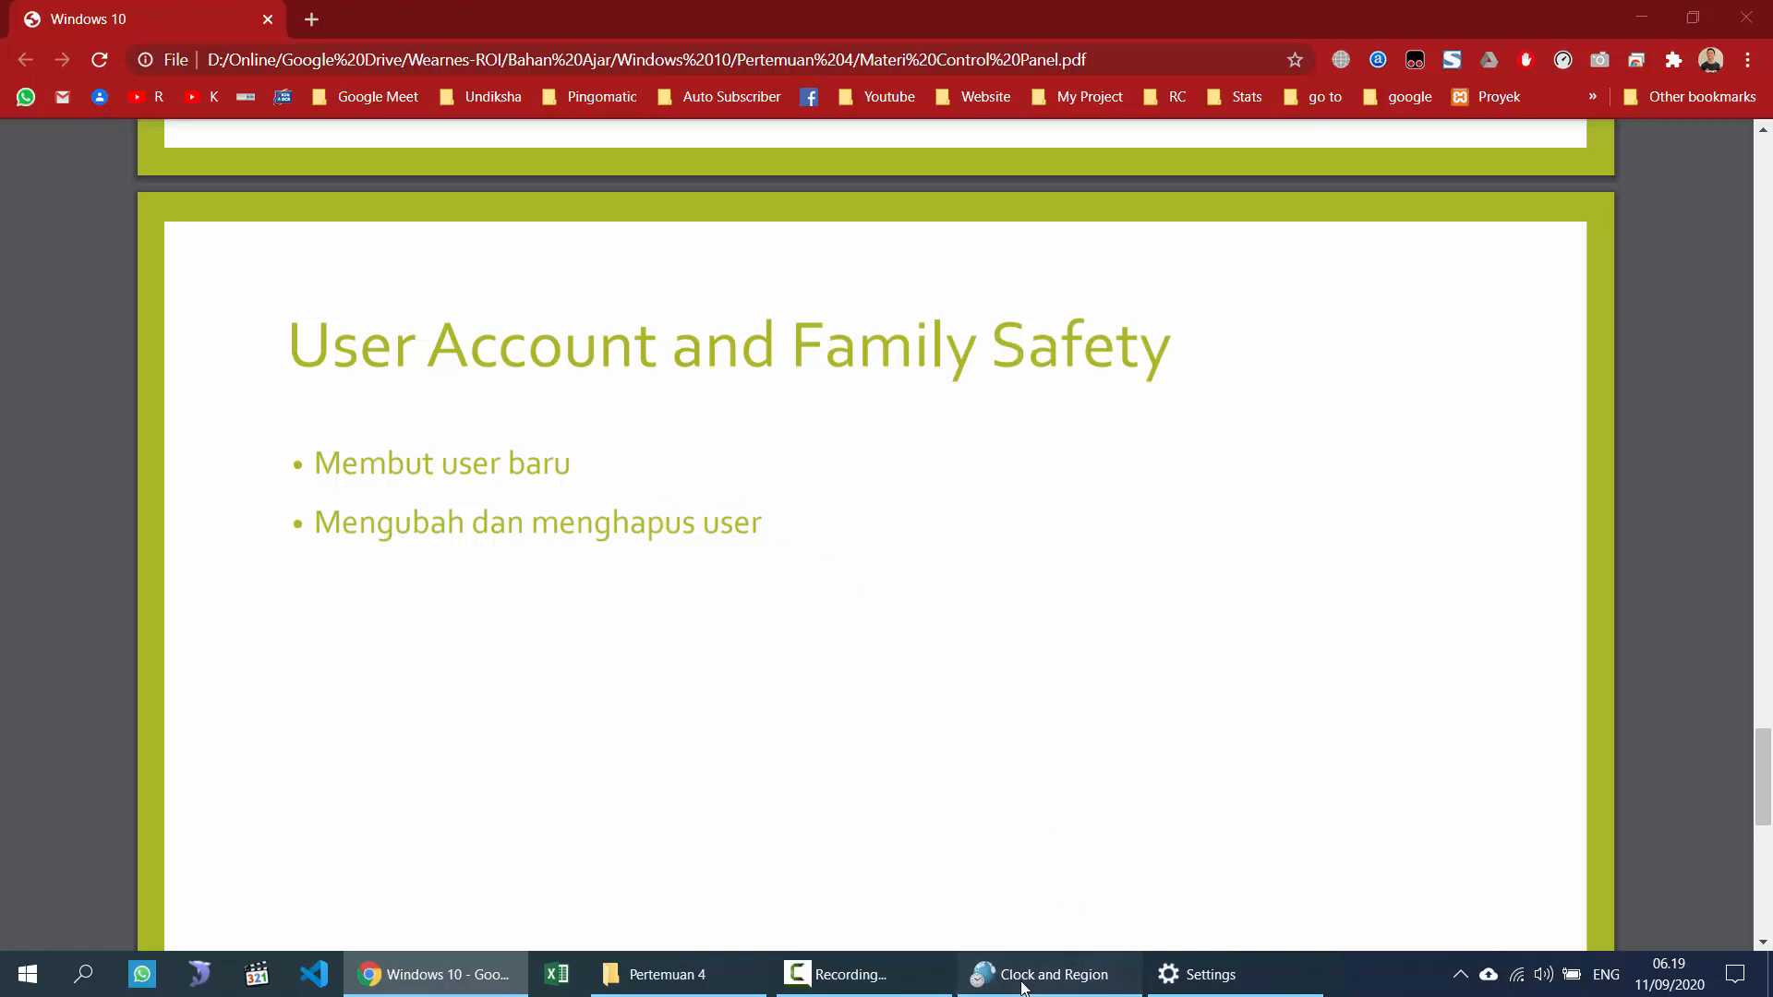
click(1201, 974)
click(218, 59)
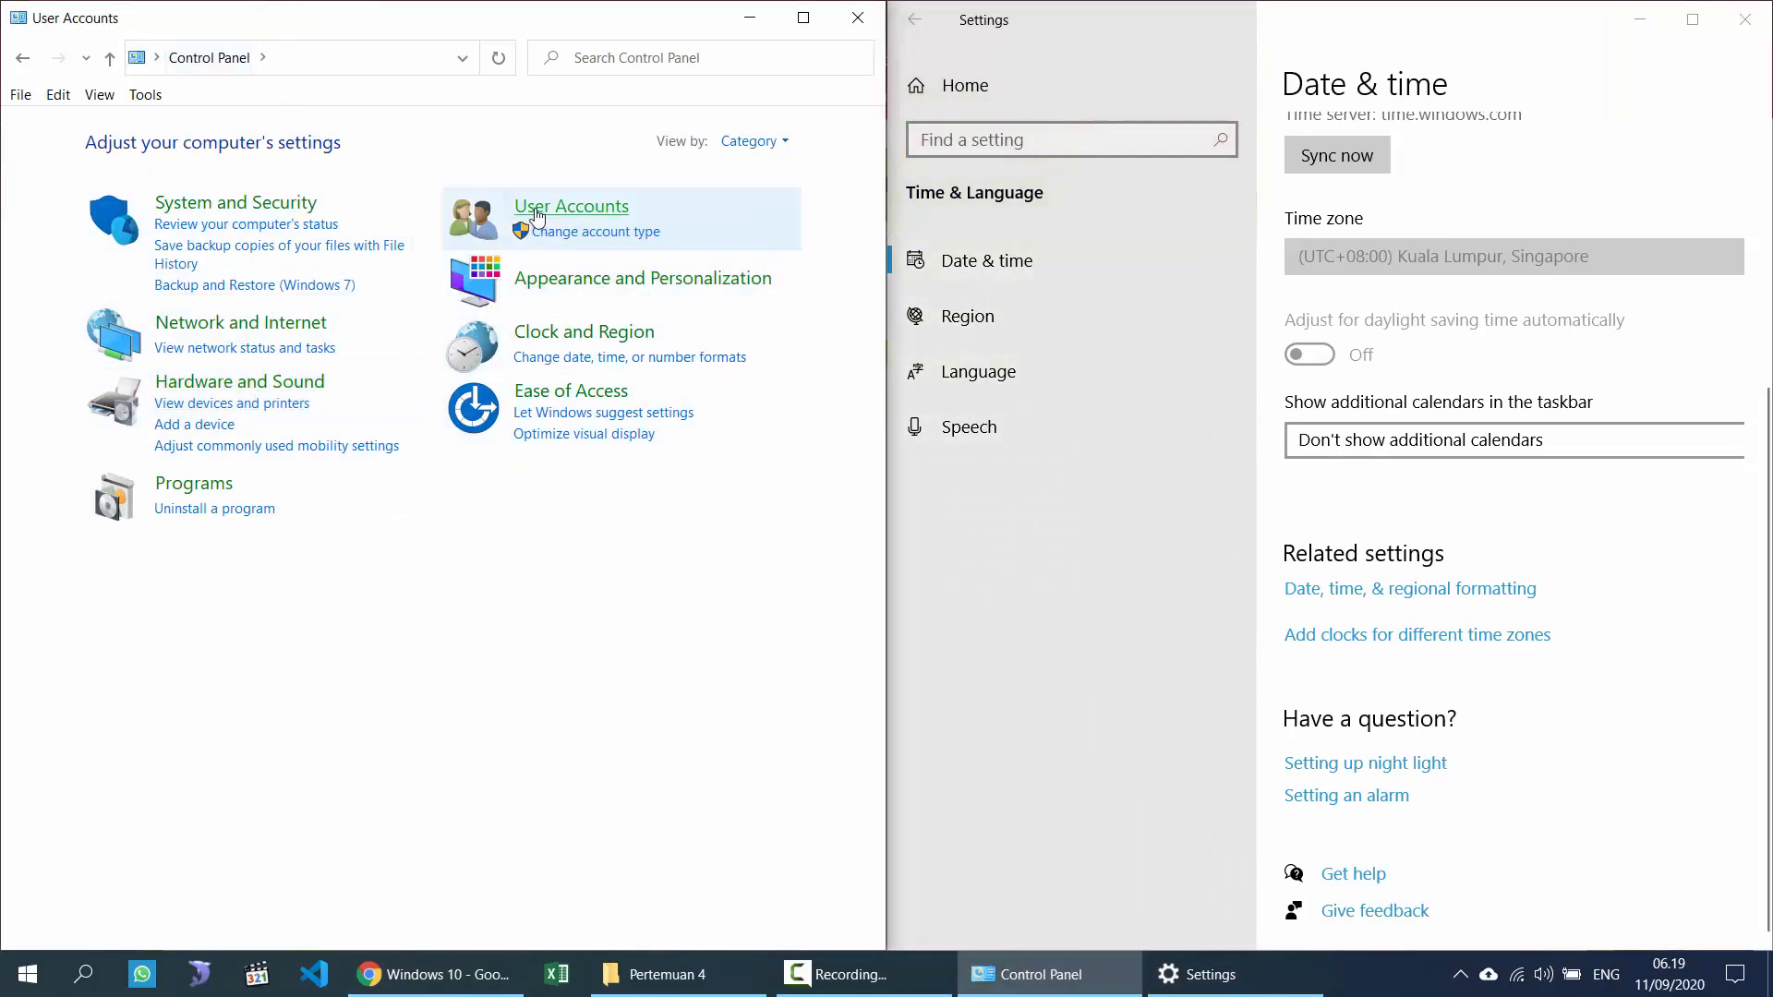
Step: Open User Accounts in Control Panel and the Accounts 'Your info' page in Settings
click(568, 206)
click(926, 20)
click(926, 20)
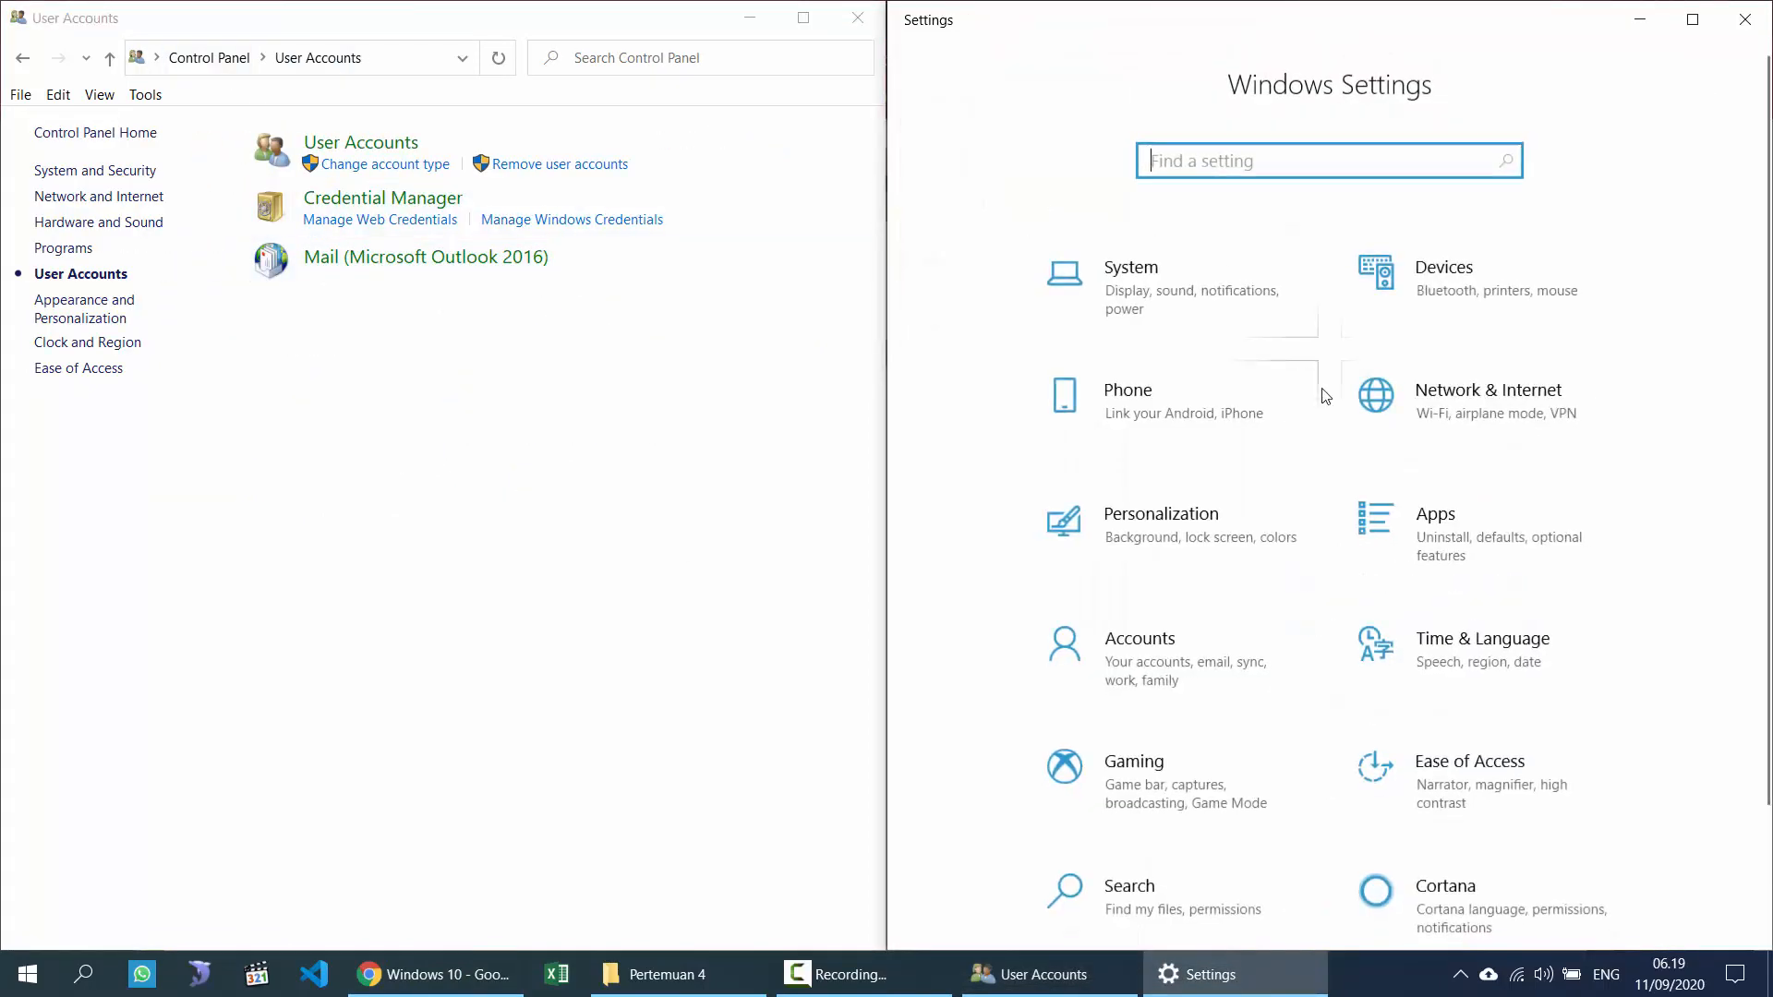
scroll(1357, 738, down, 1)
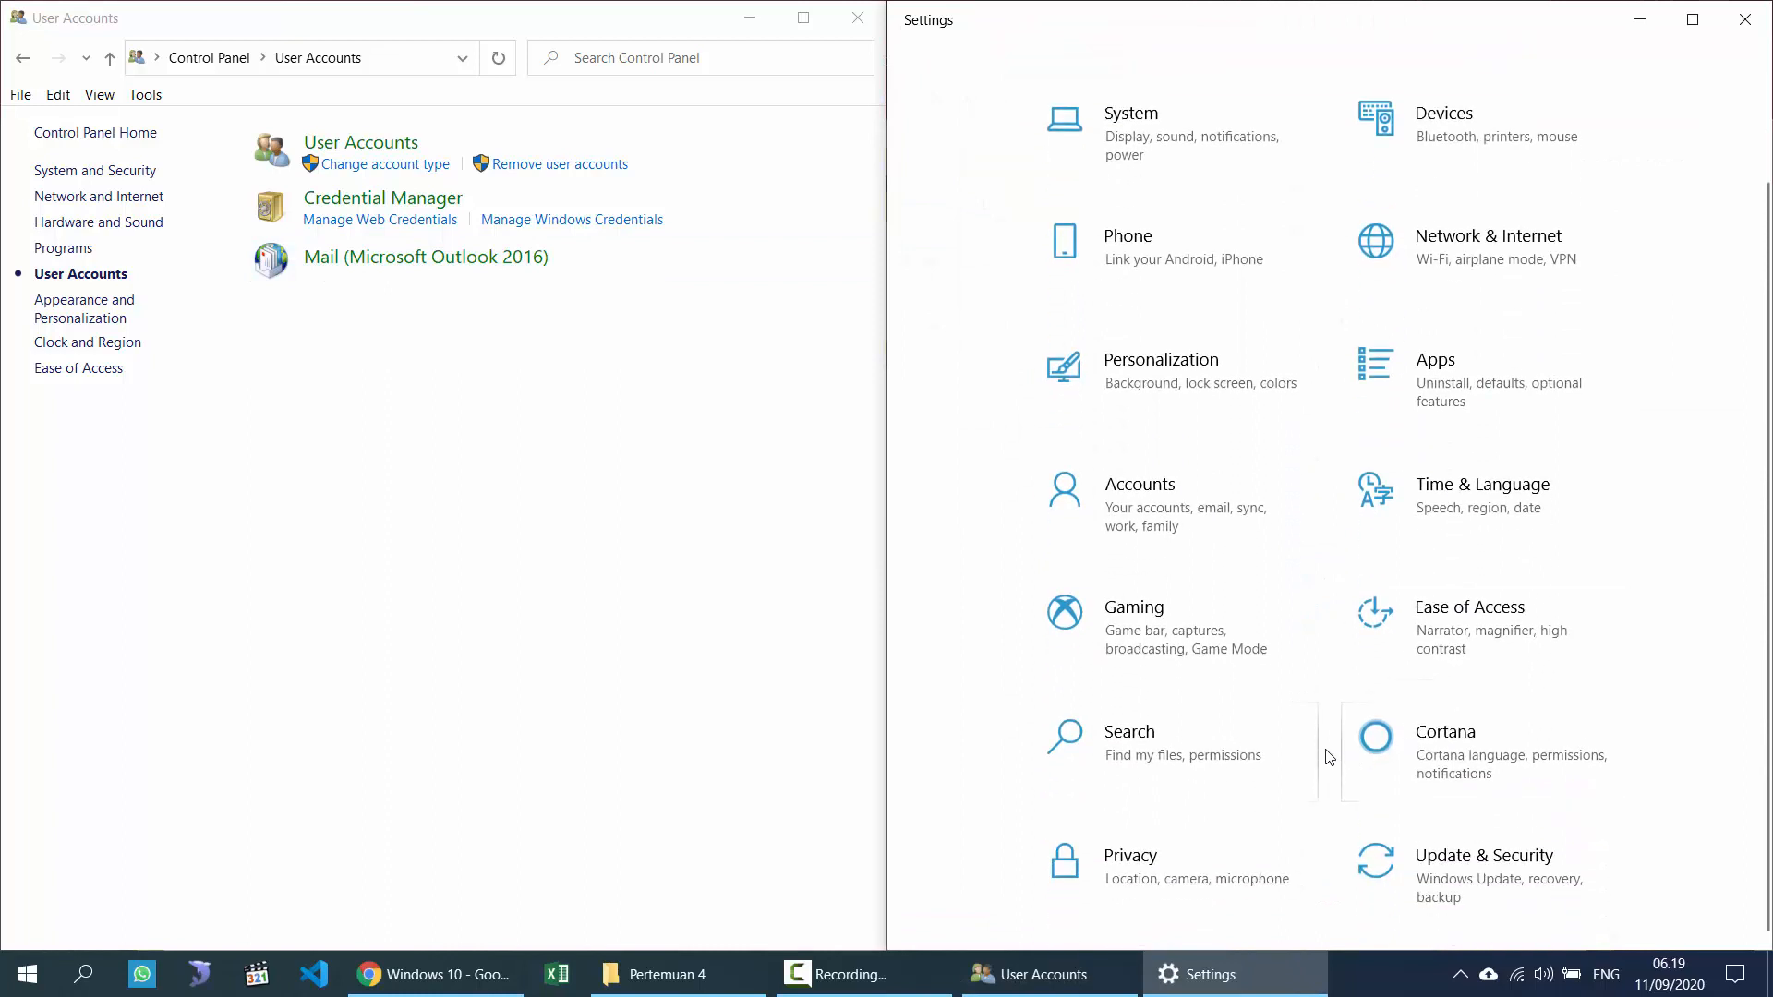
scroll(1403, 808, up, 1)
scroll(1459, 798, down, 1)
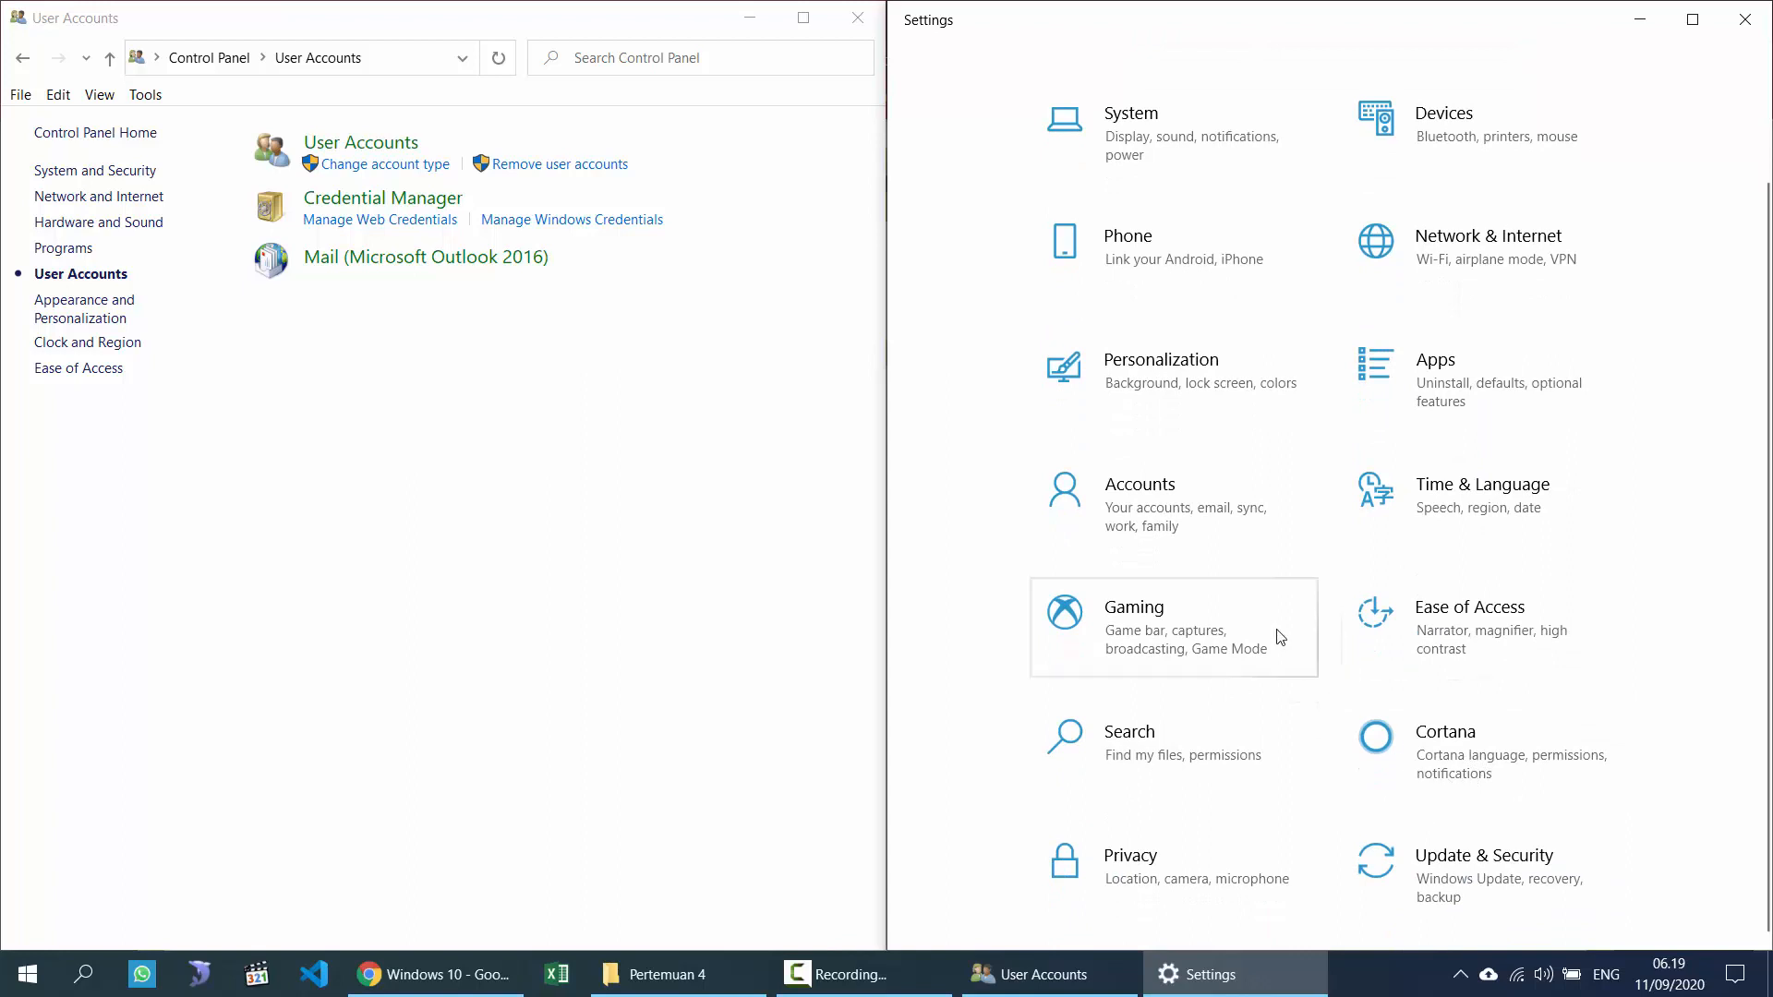
click(1161, 507)
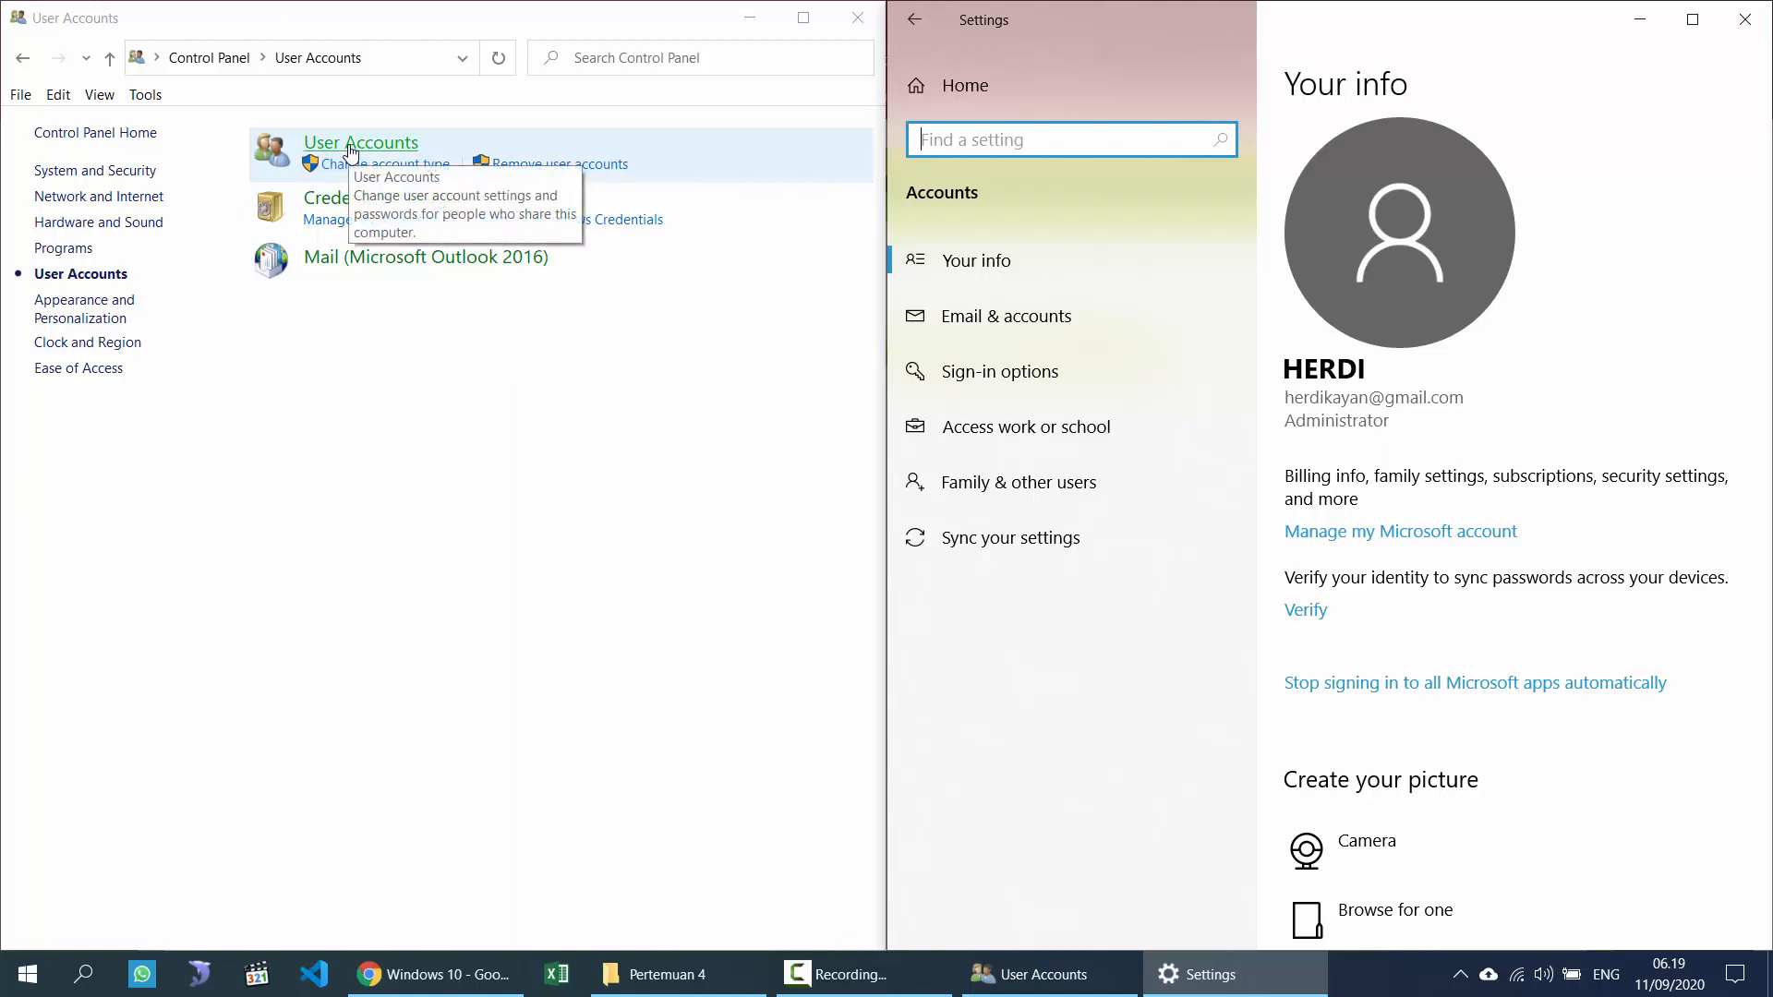
Step: Open the 'Make changes to your user account' page in Control Panel
click(351, 158)
click(351, 159)
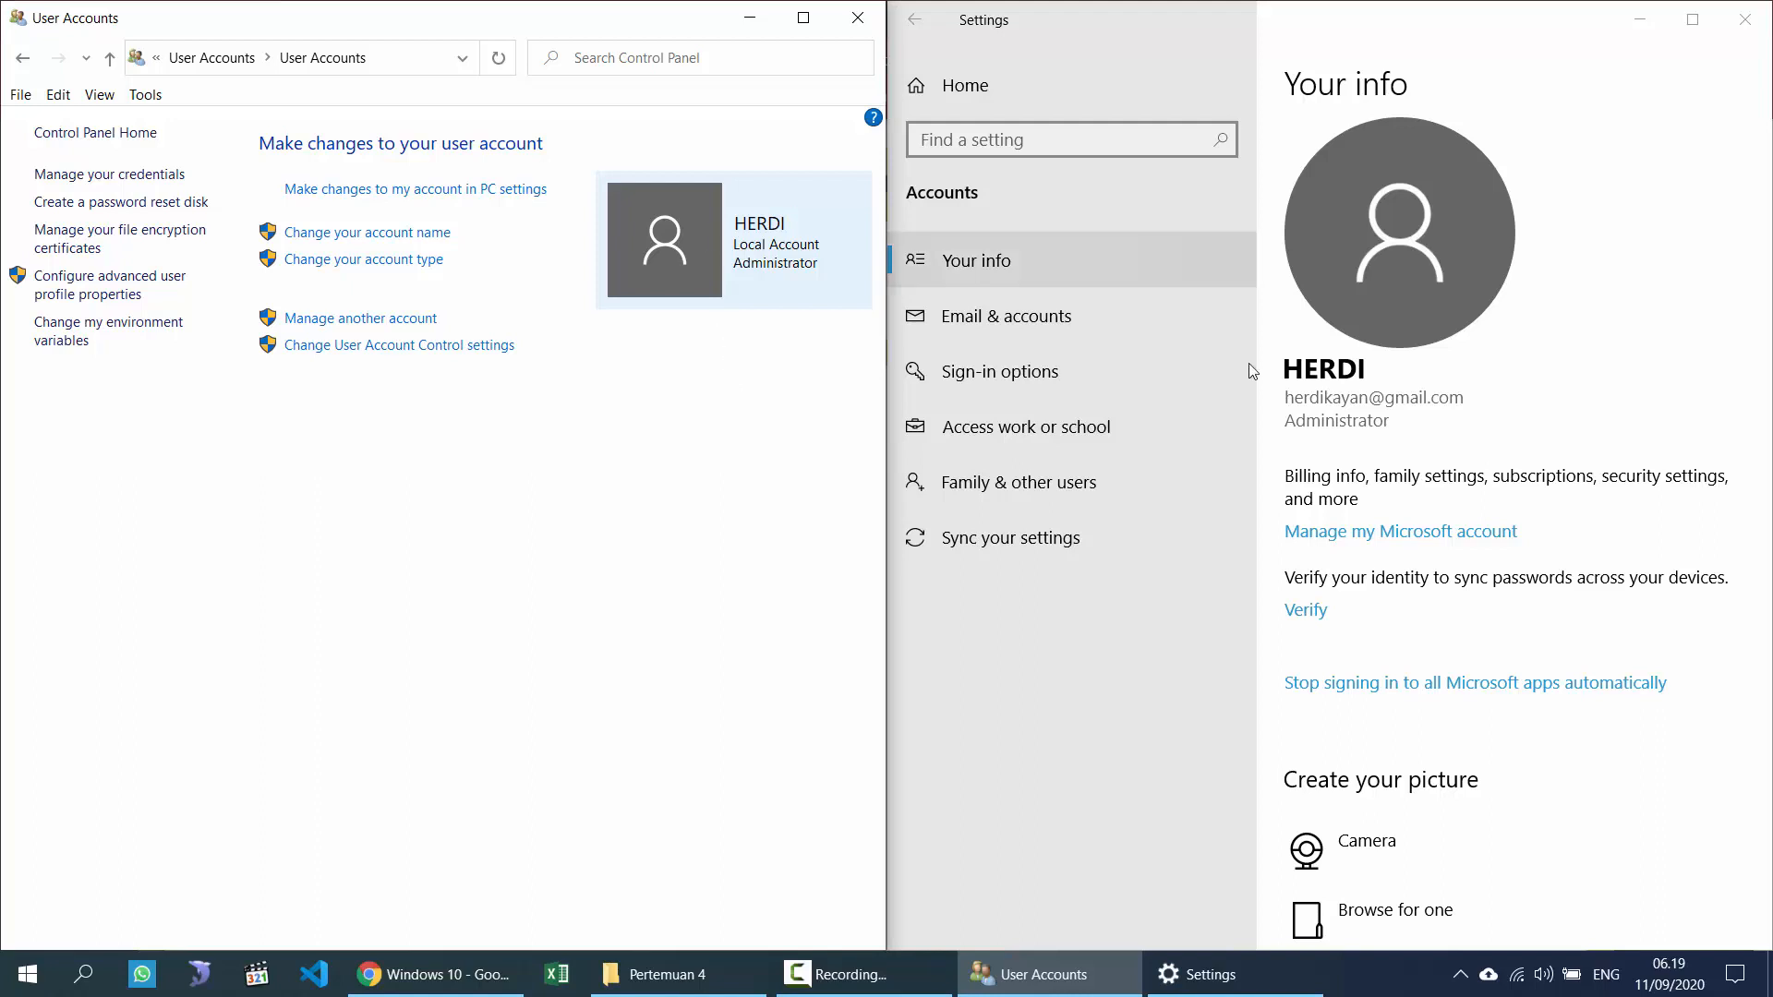
scroll(1378, 382, down, 2)
scroll(1385, 461, down, 1)
scroll(1380, 498, up, 3)
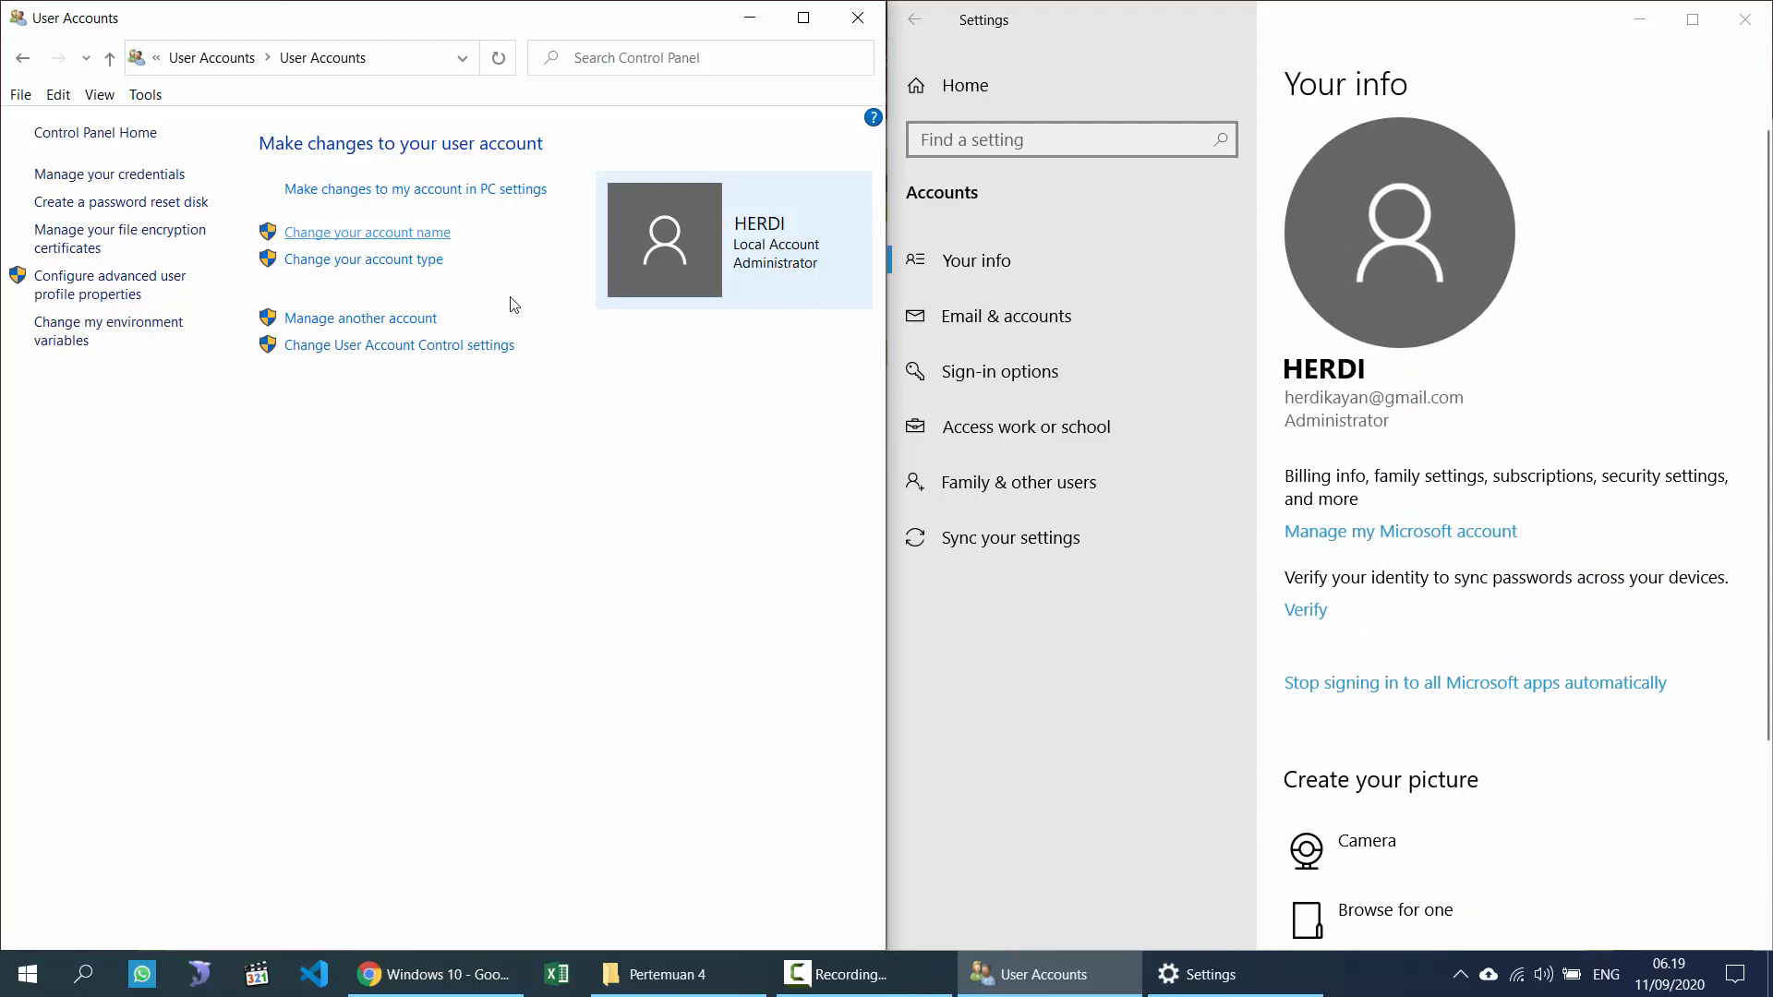
scroll(1533, 766, down, 3)
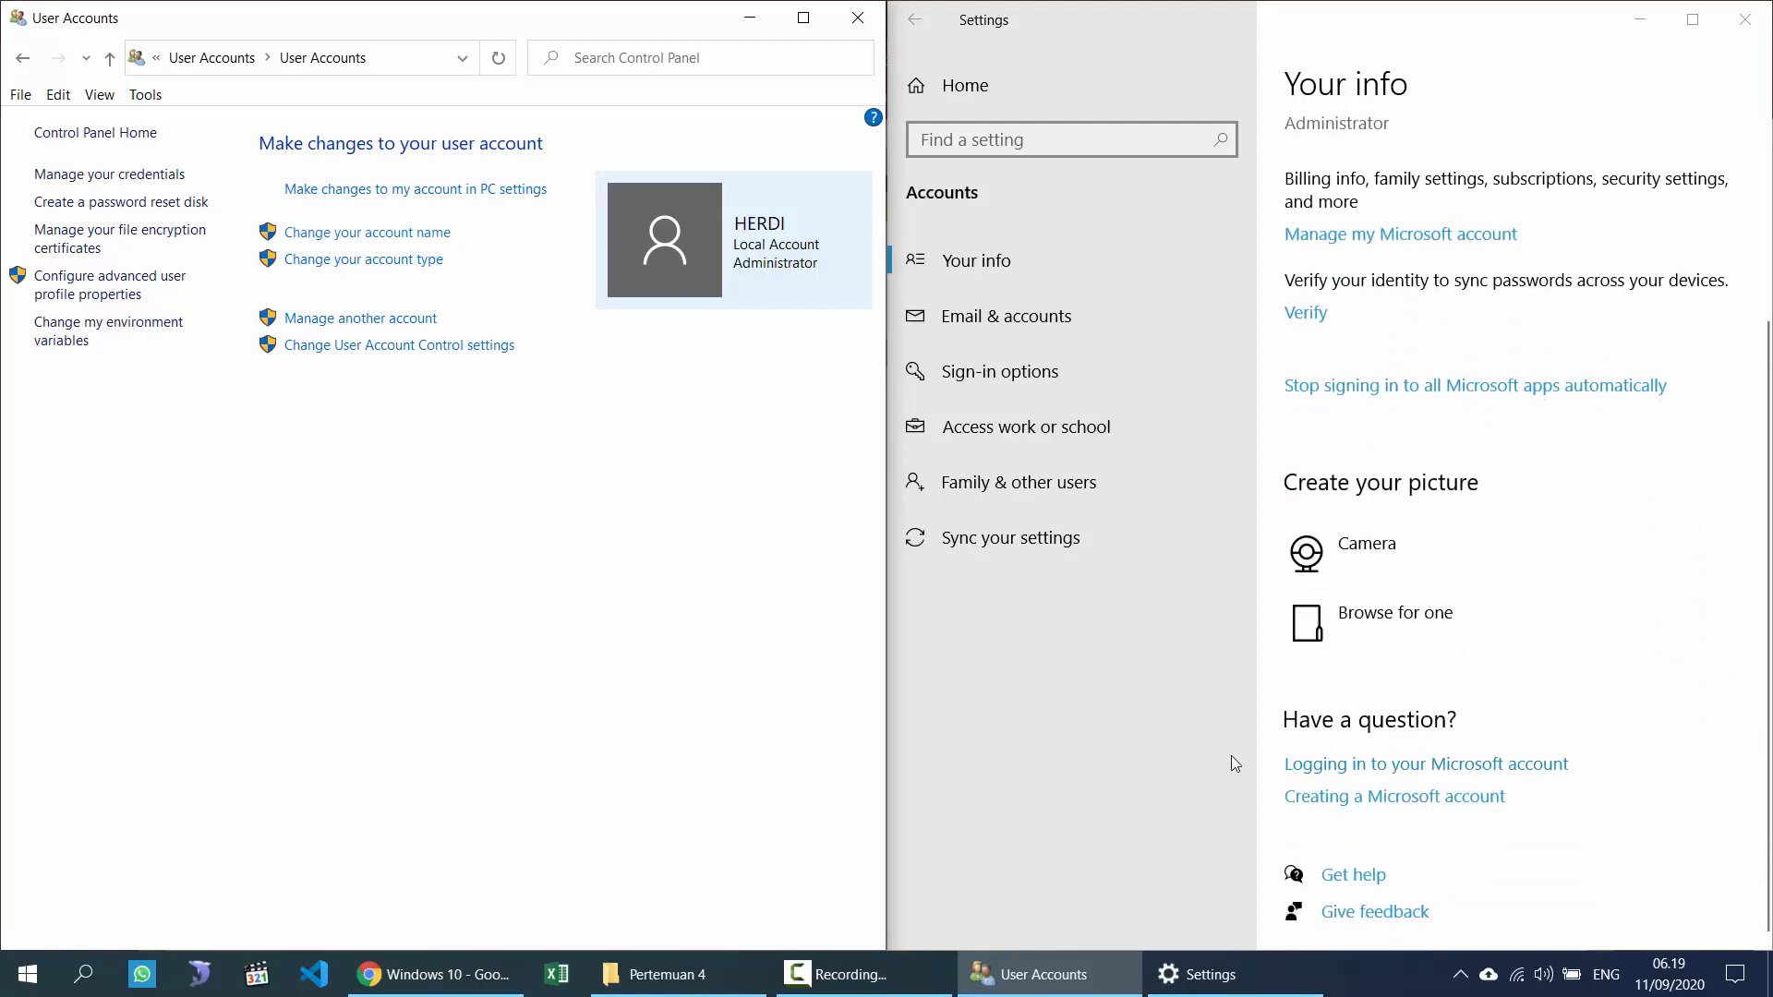
scroll(1345, 634, up, 3)
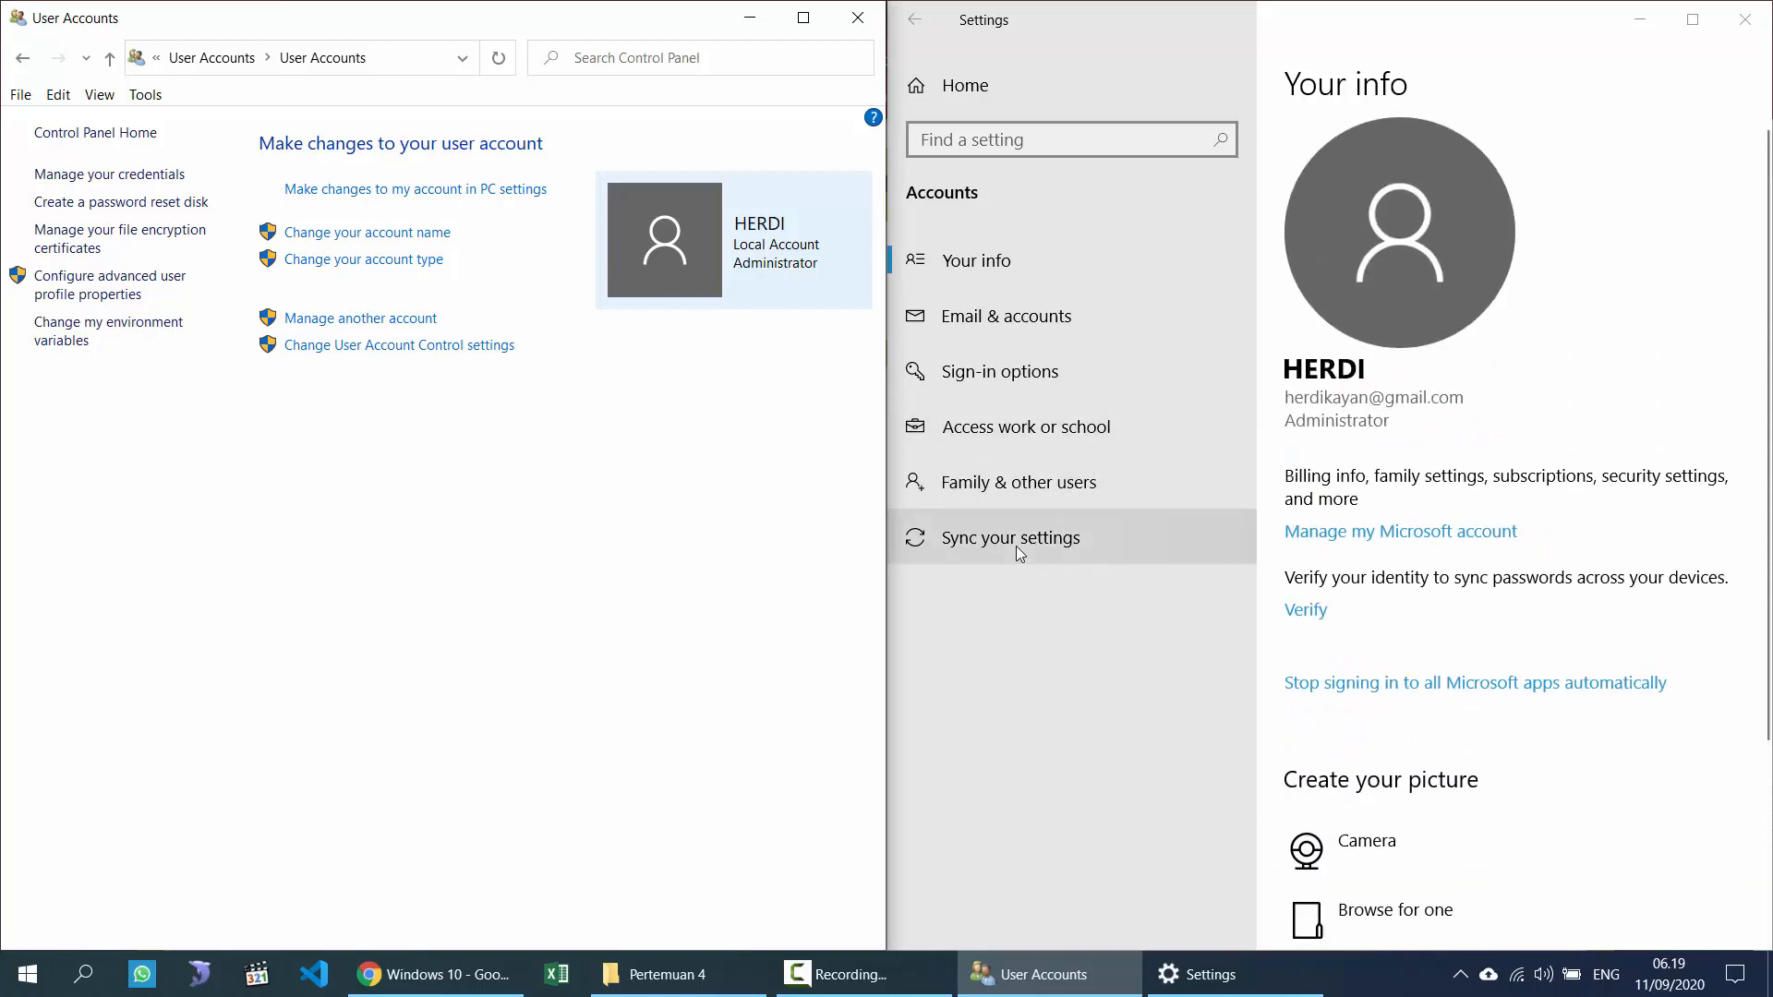
Step: Review the Family & other users list in Settings, then return to Your info
click(1021, 487)
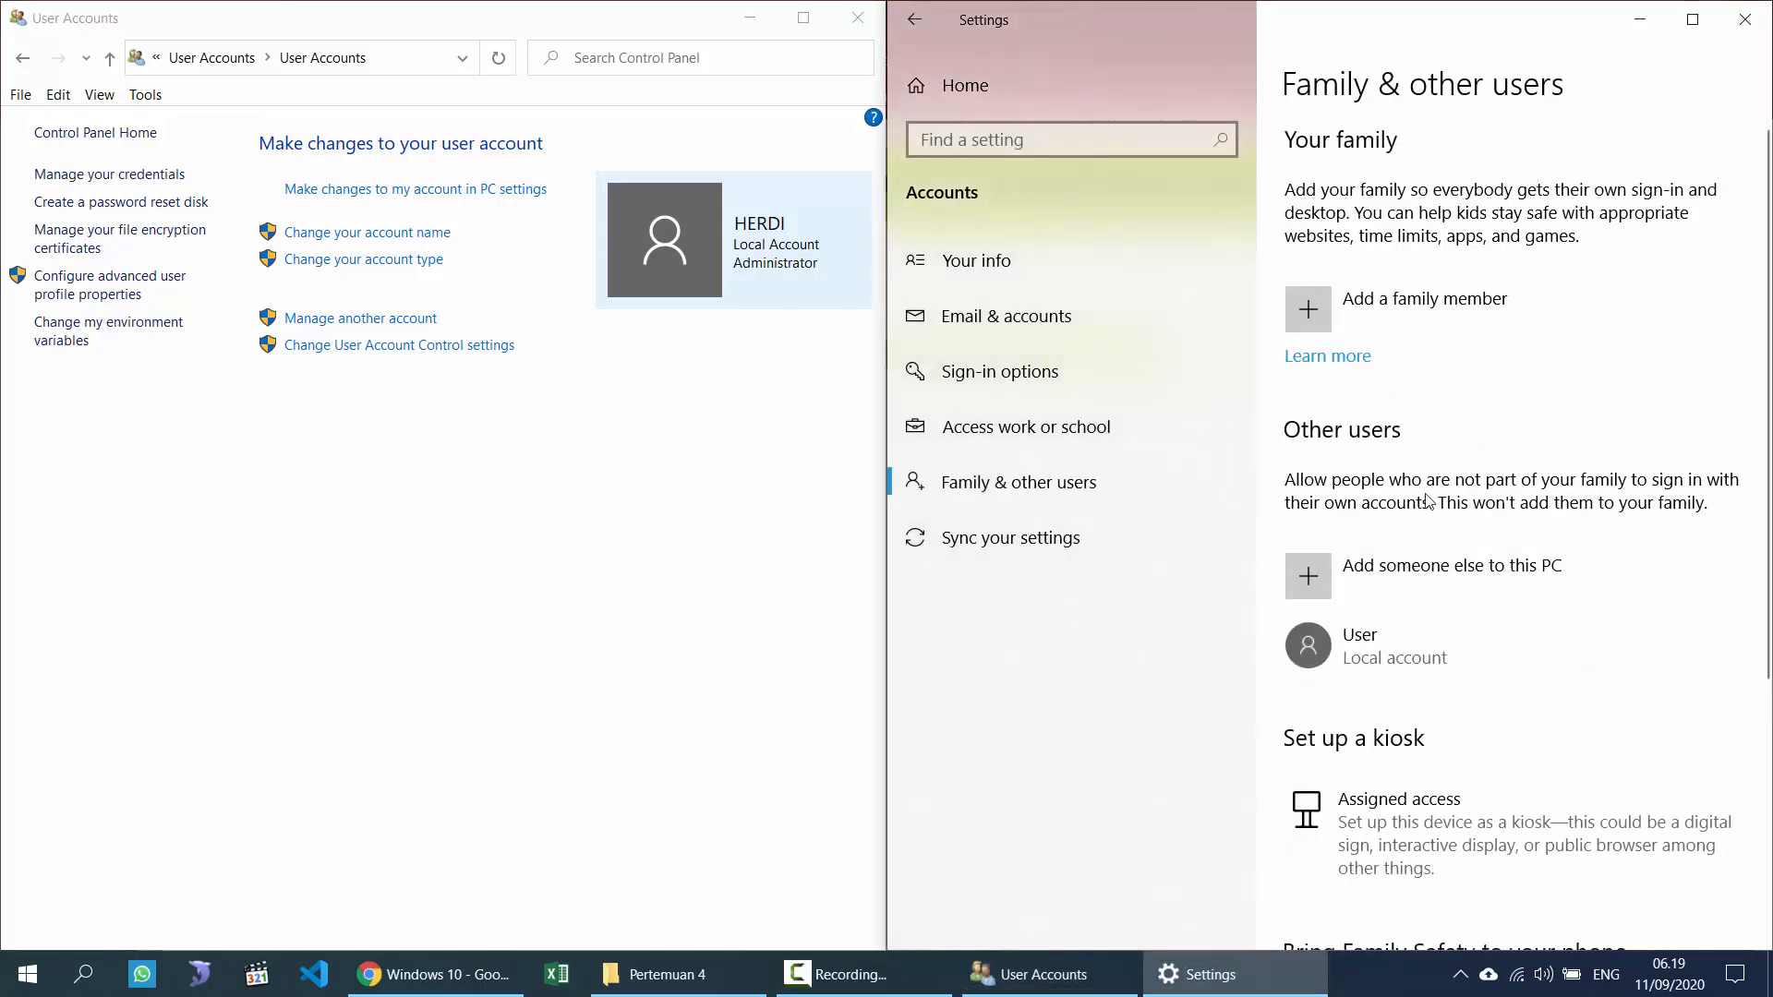
scroll(1428, 503, down, 5)
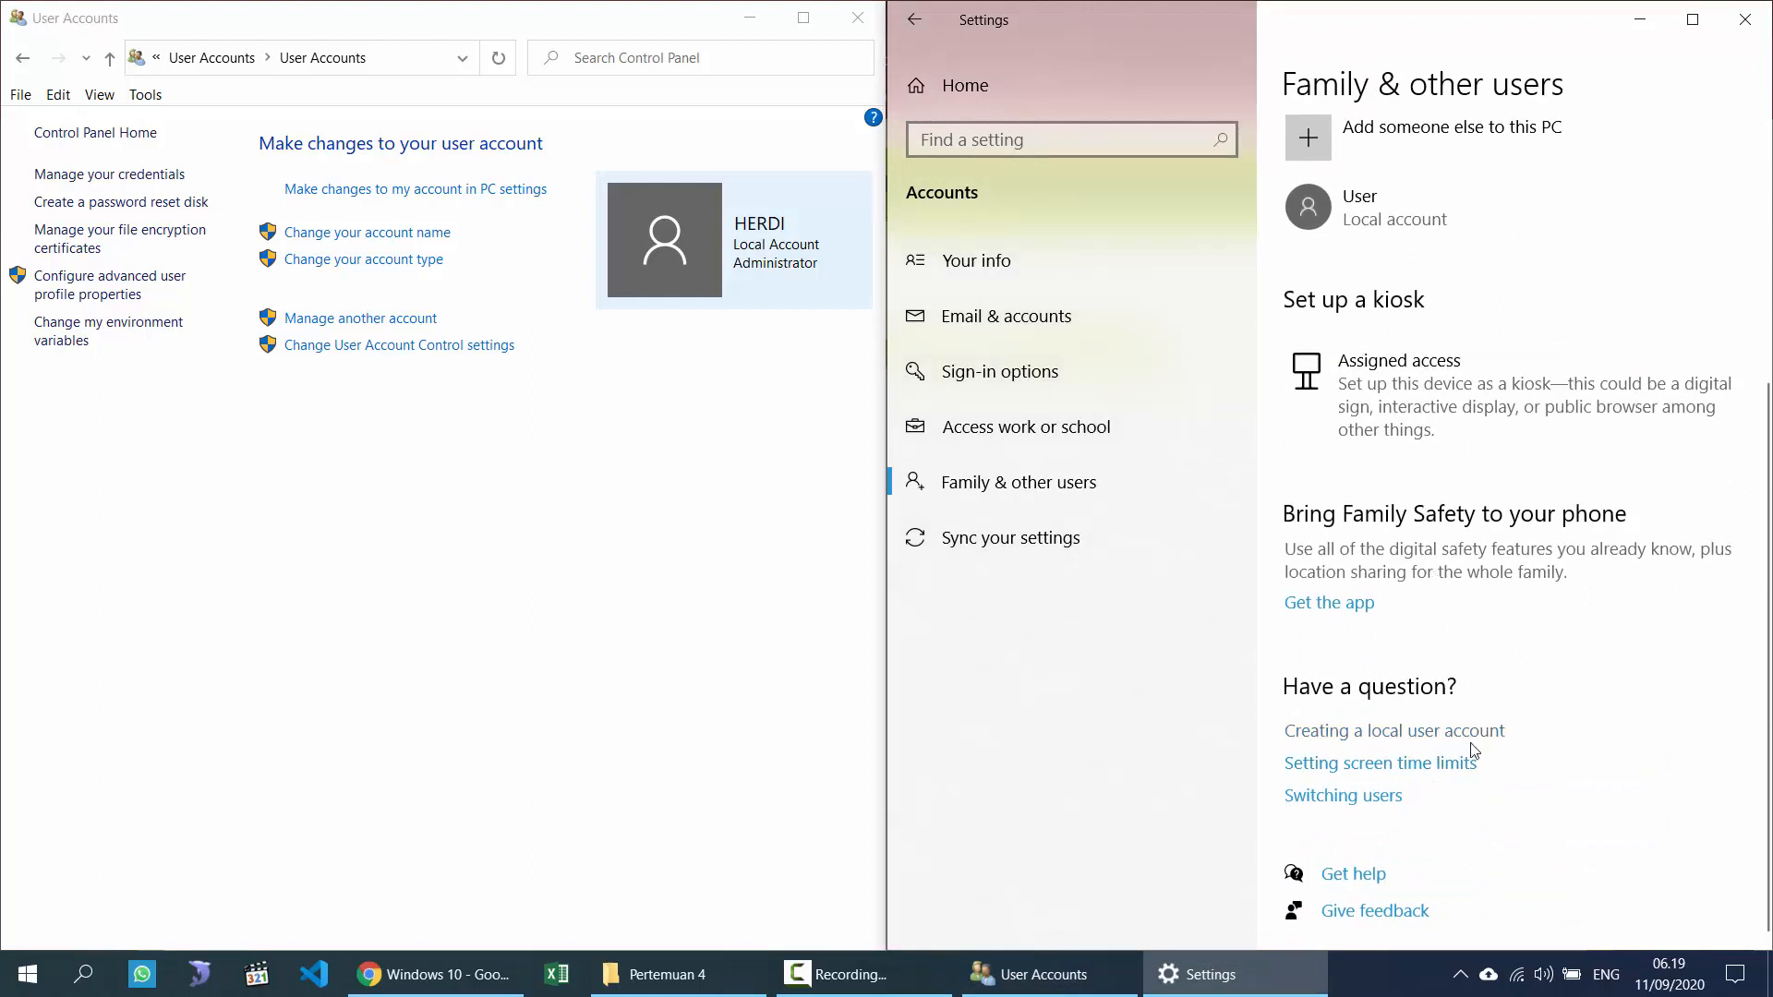
scroll(1475, 751, up, 5)
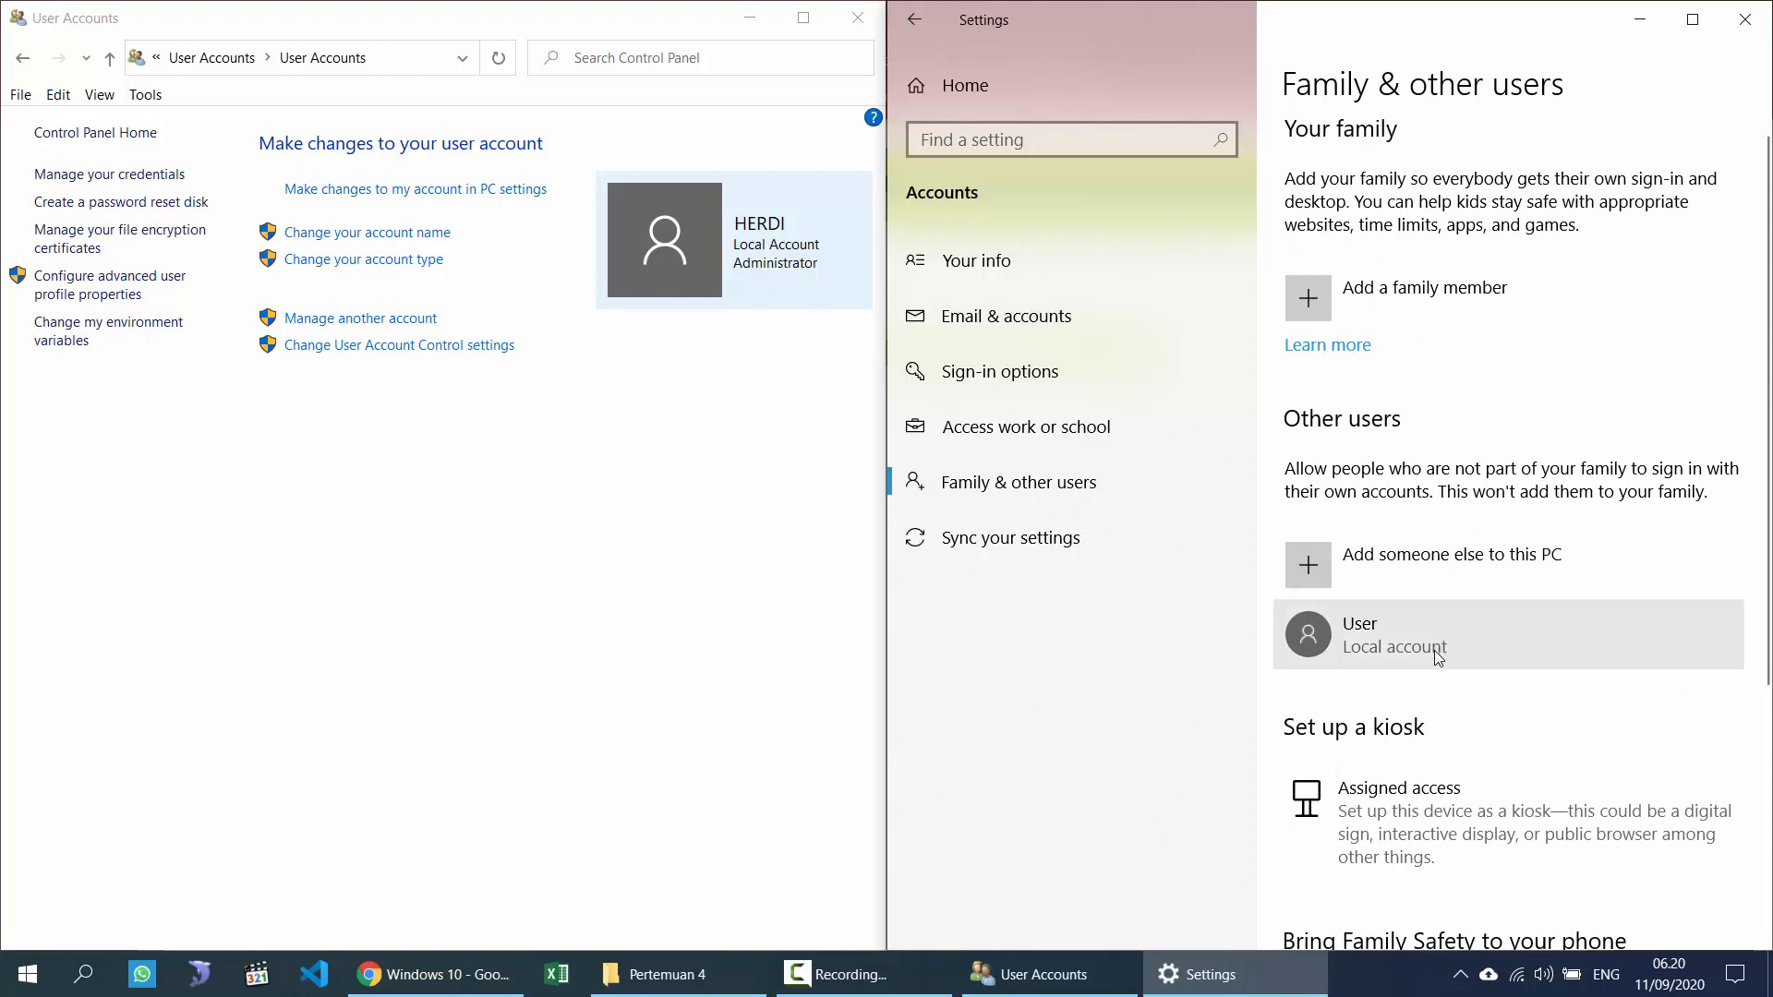
click(981, 268)
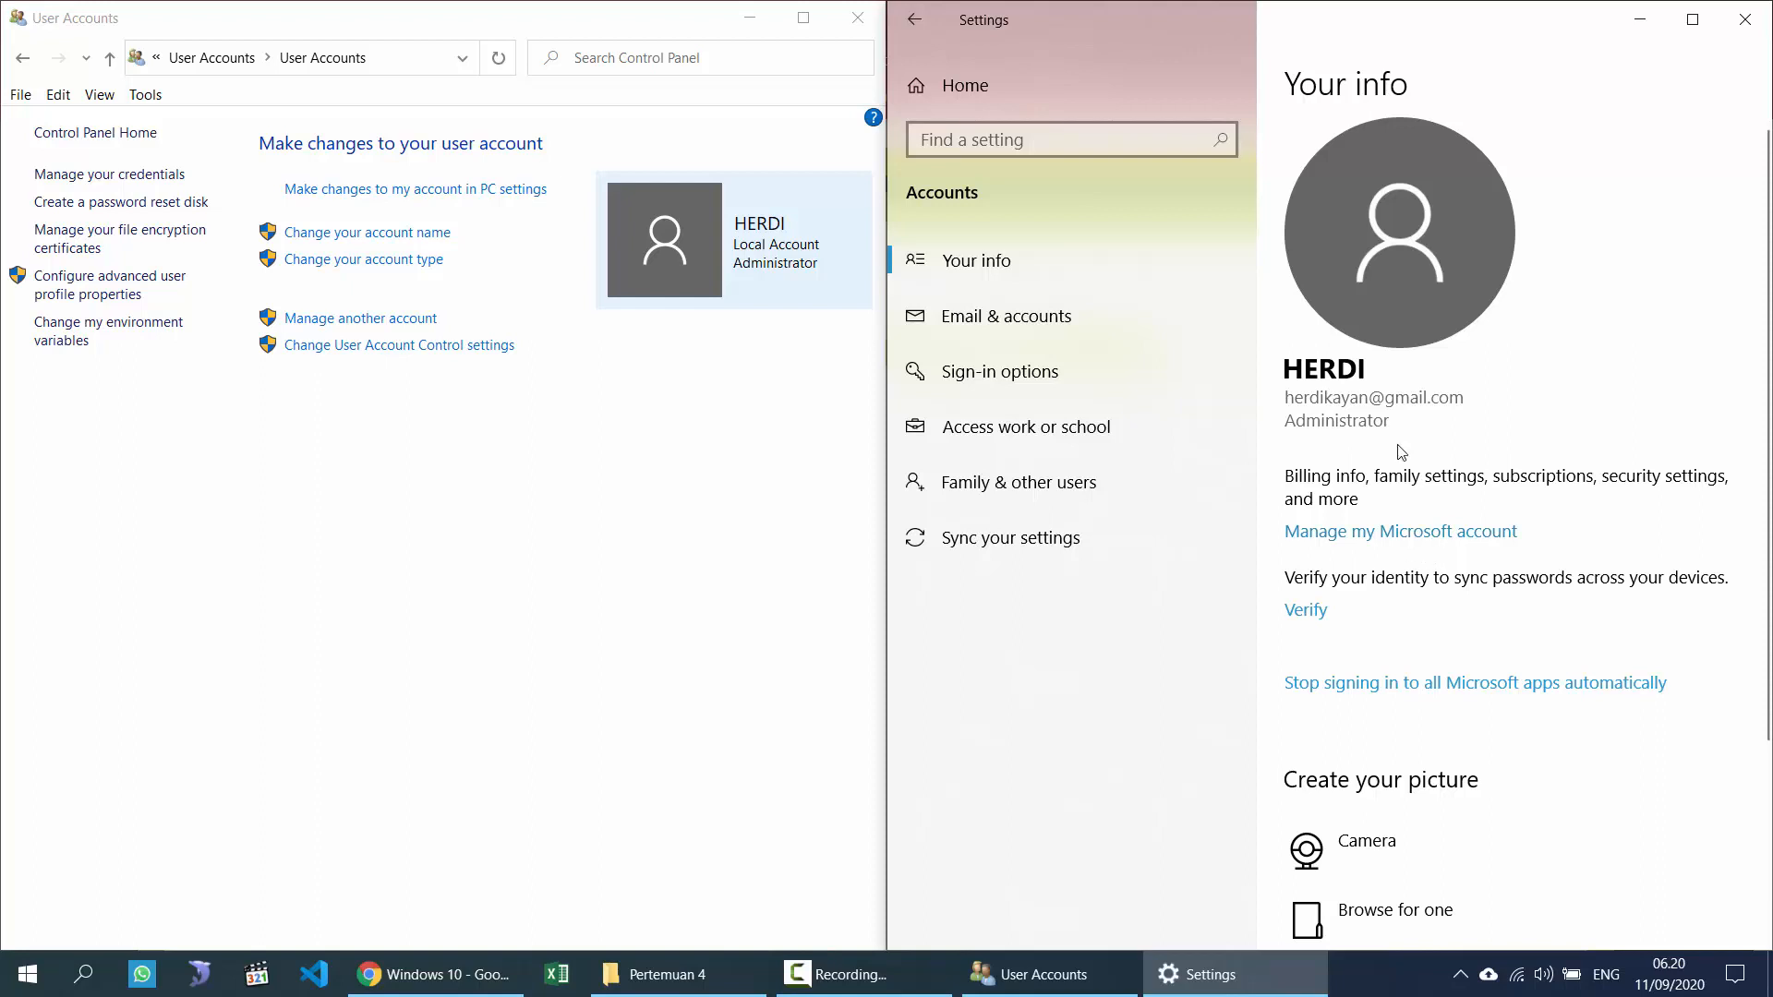
scroll(1389, 517, down, 3)
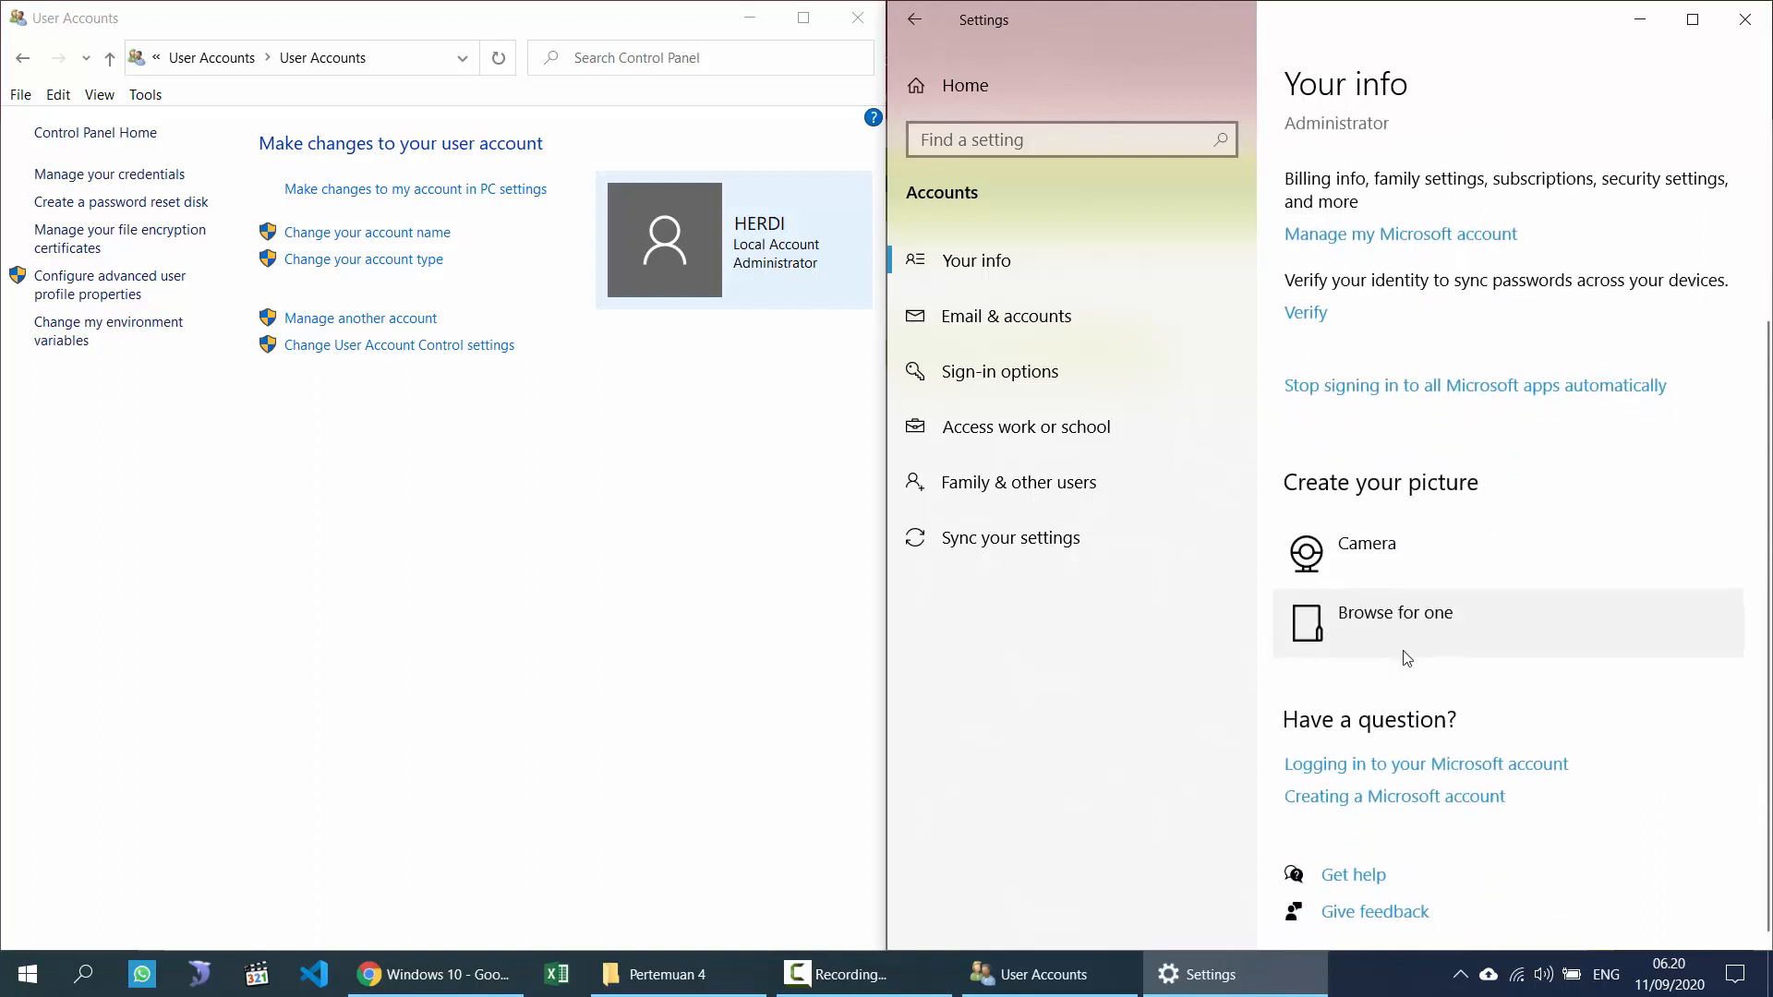
scroll(1413, 526, up, 3)
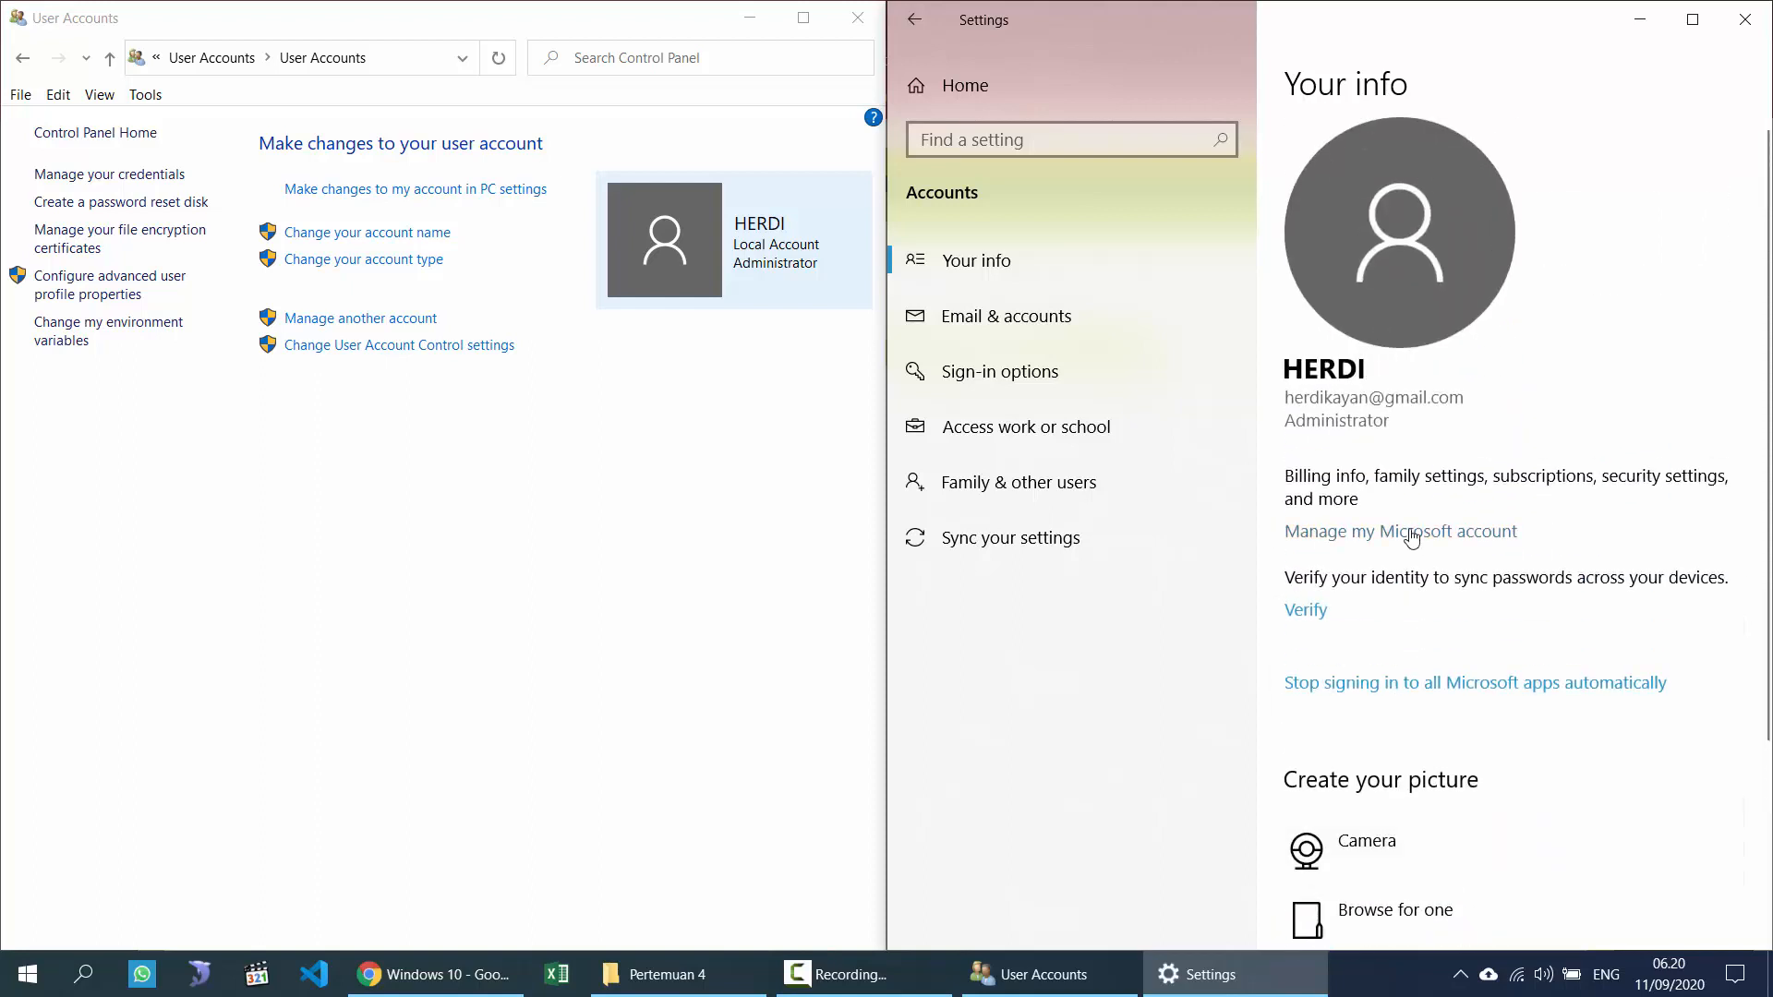
Step: Open Change your account name, cancel it, and minimise the lesson slides
click(334, 234)
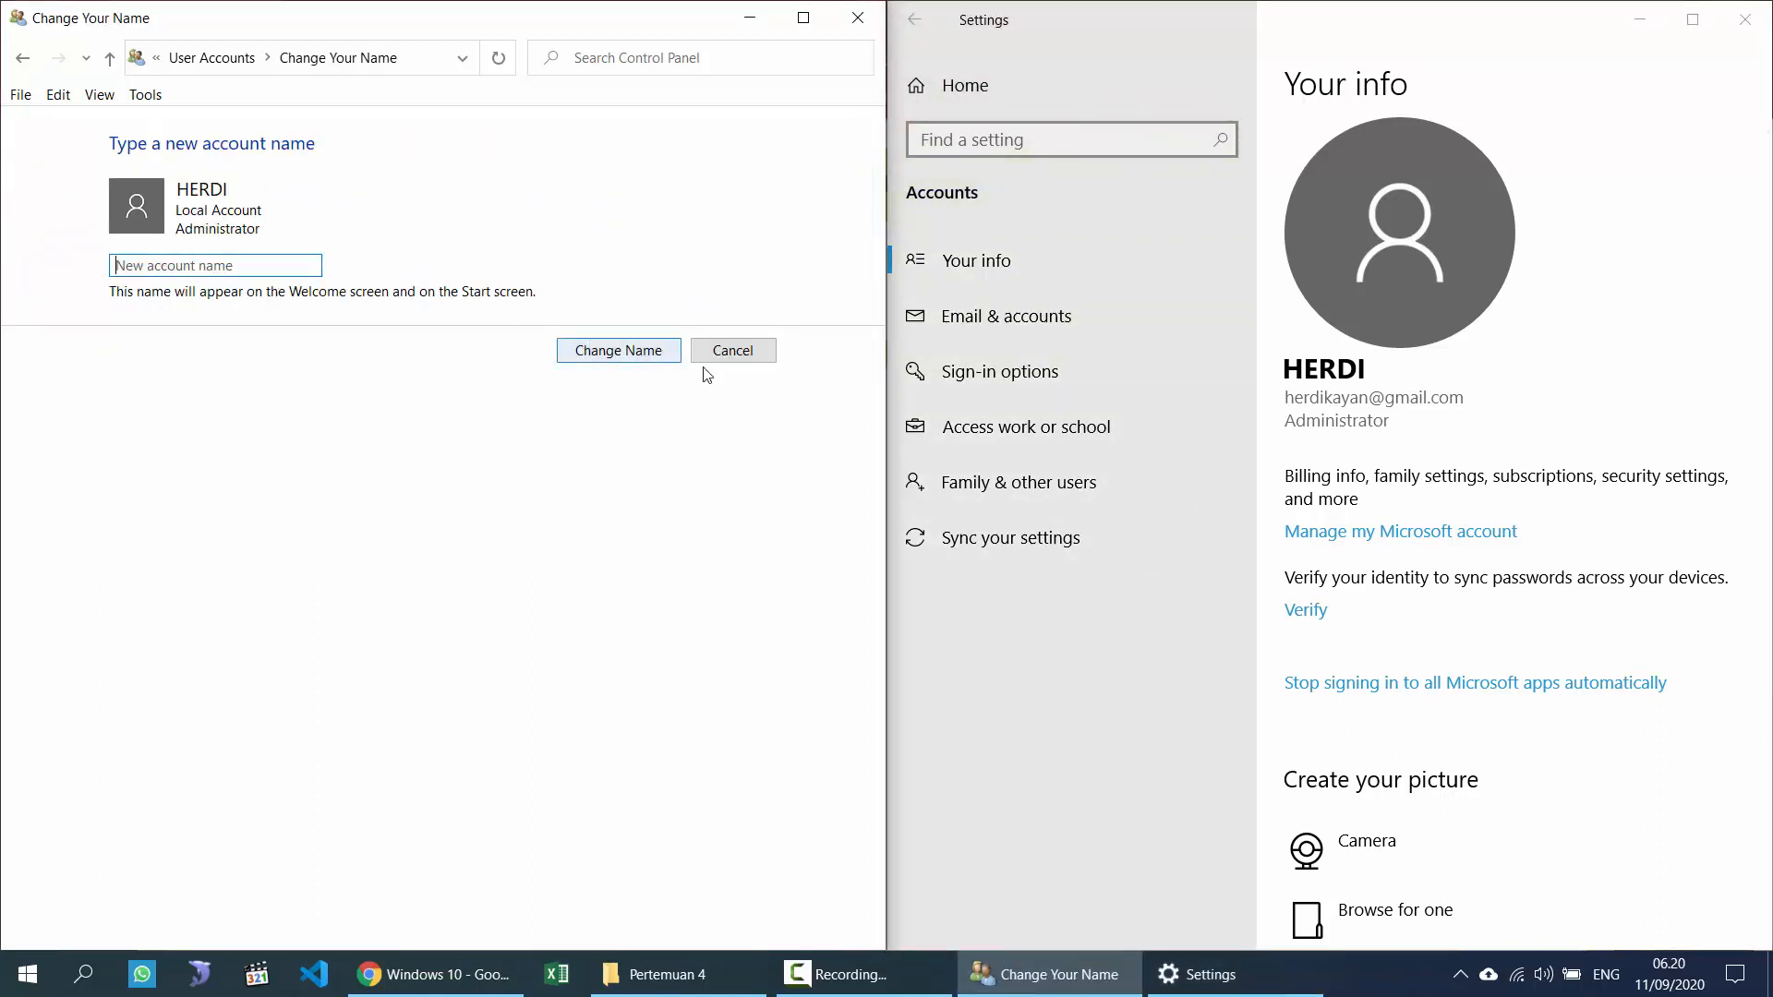
click(753, 354)
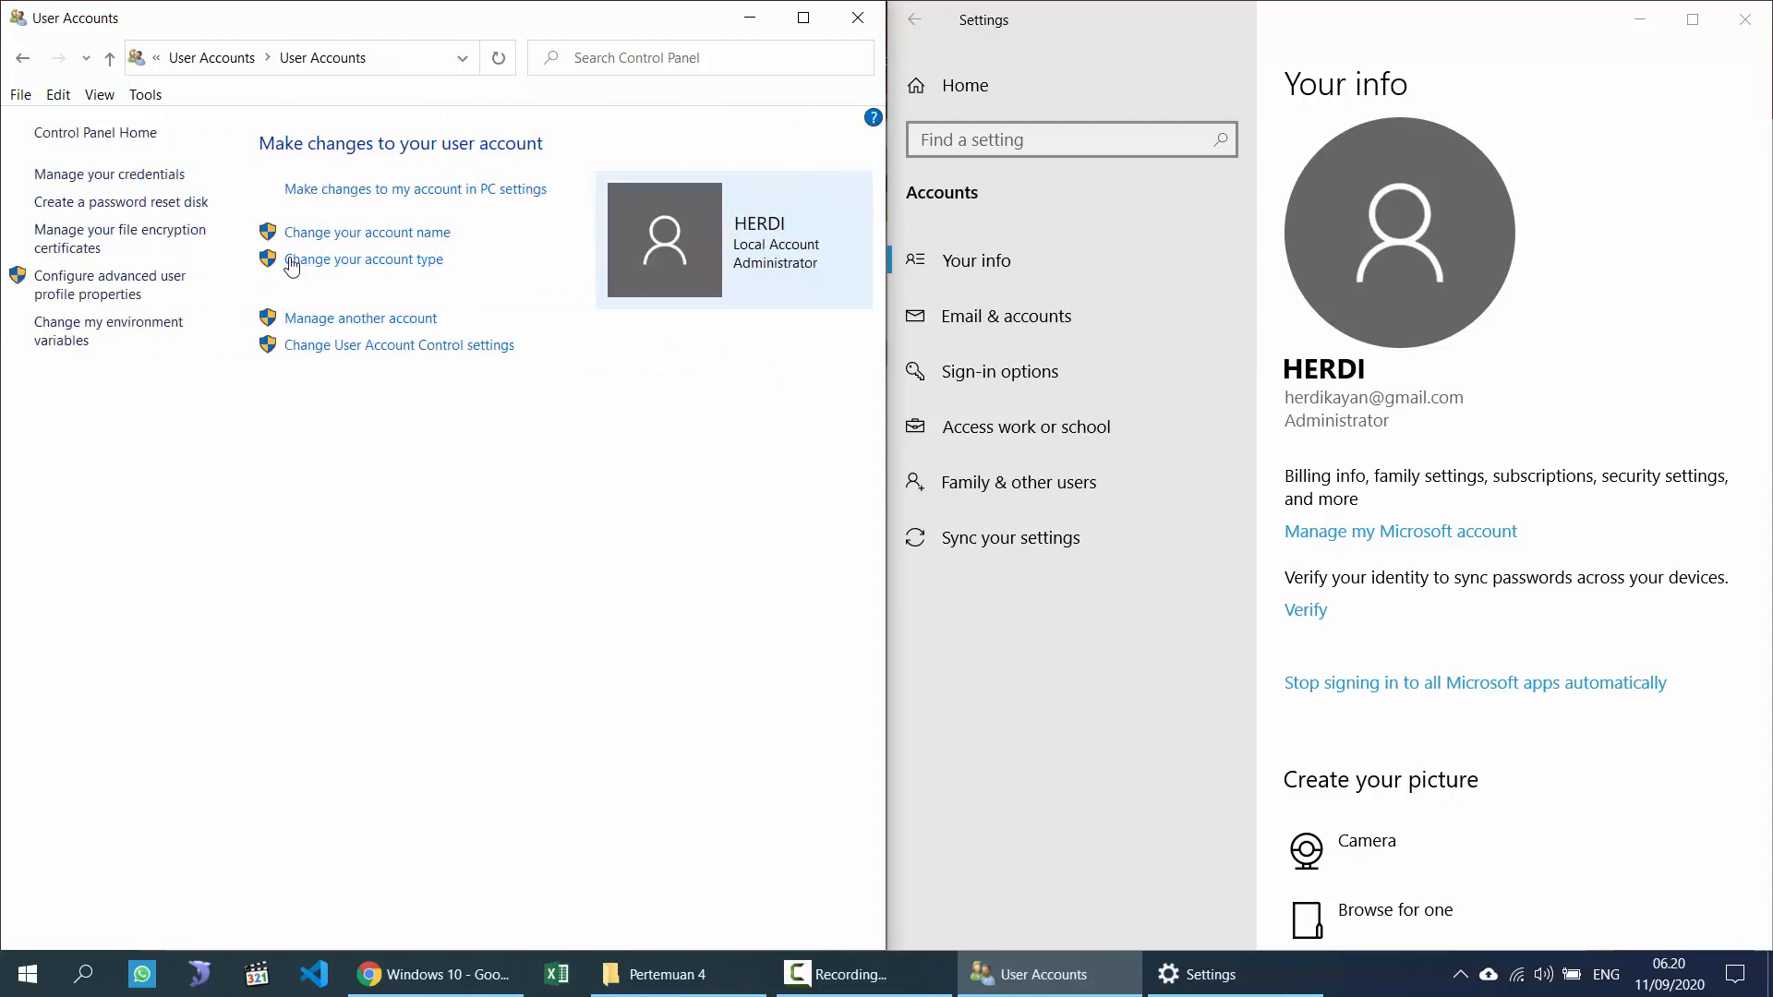
click(444, 974)
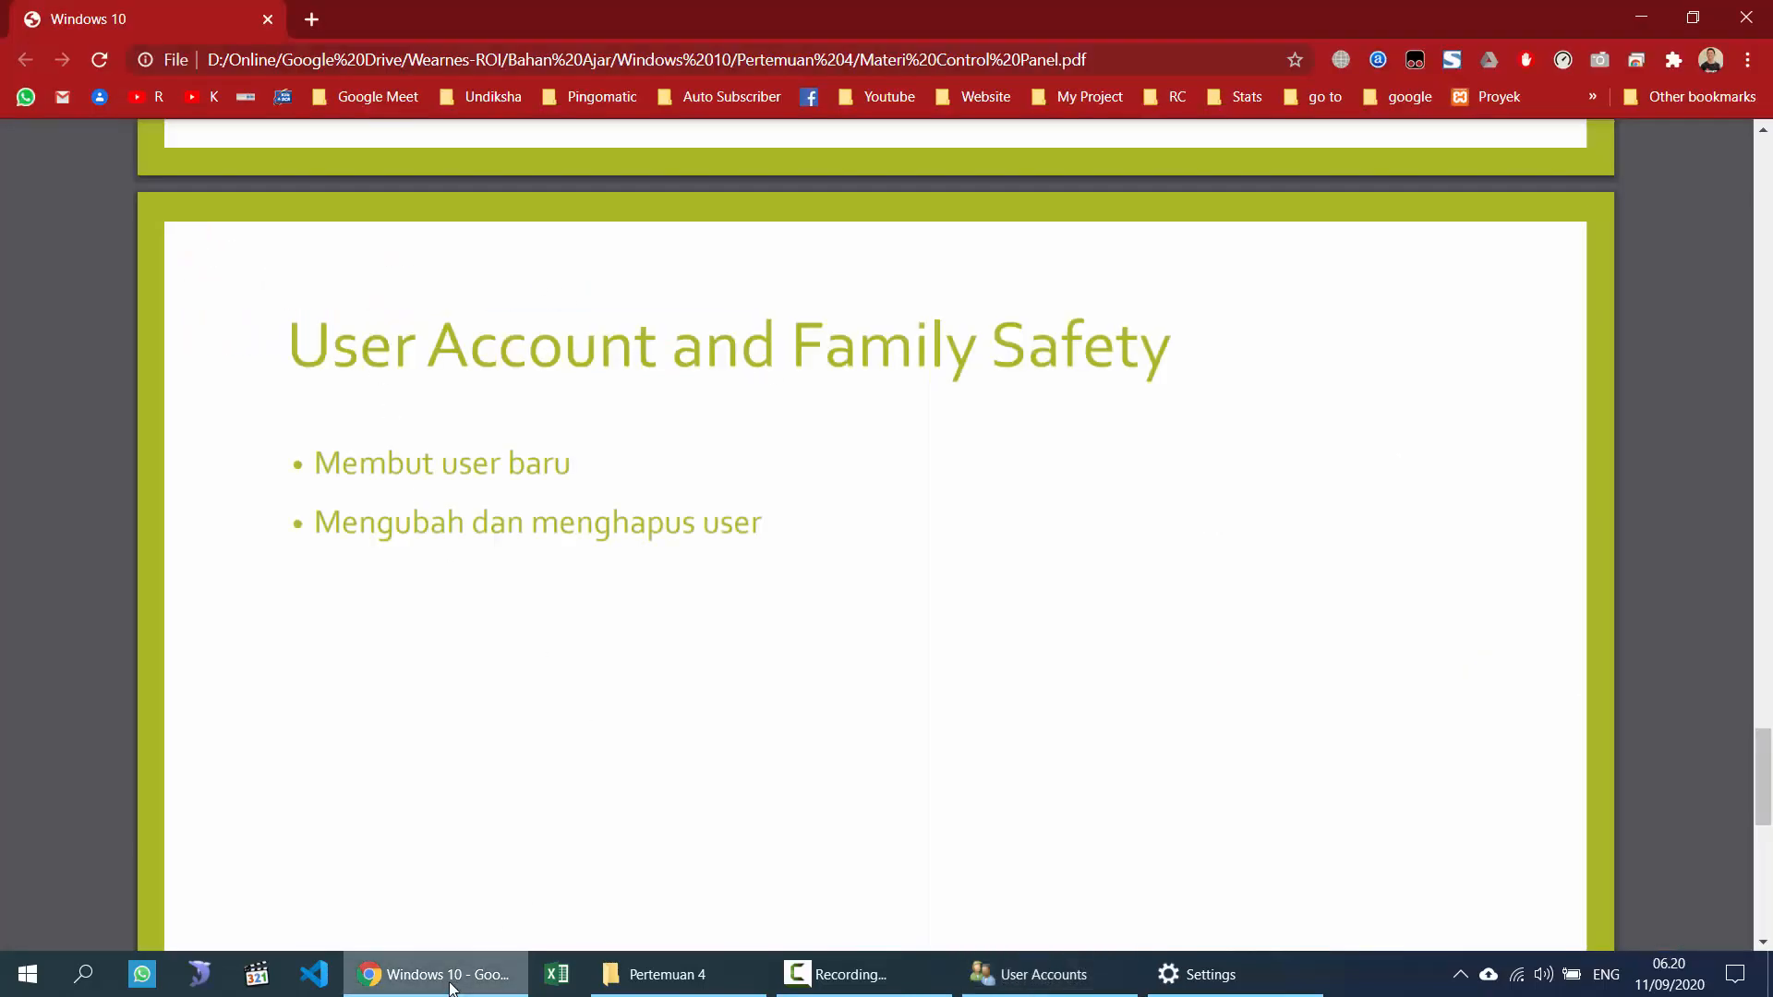
click(450, 983)
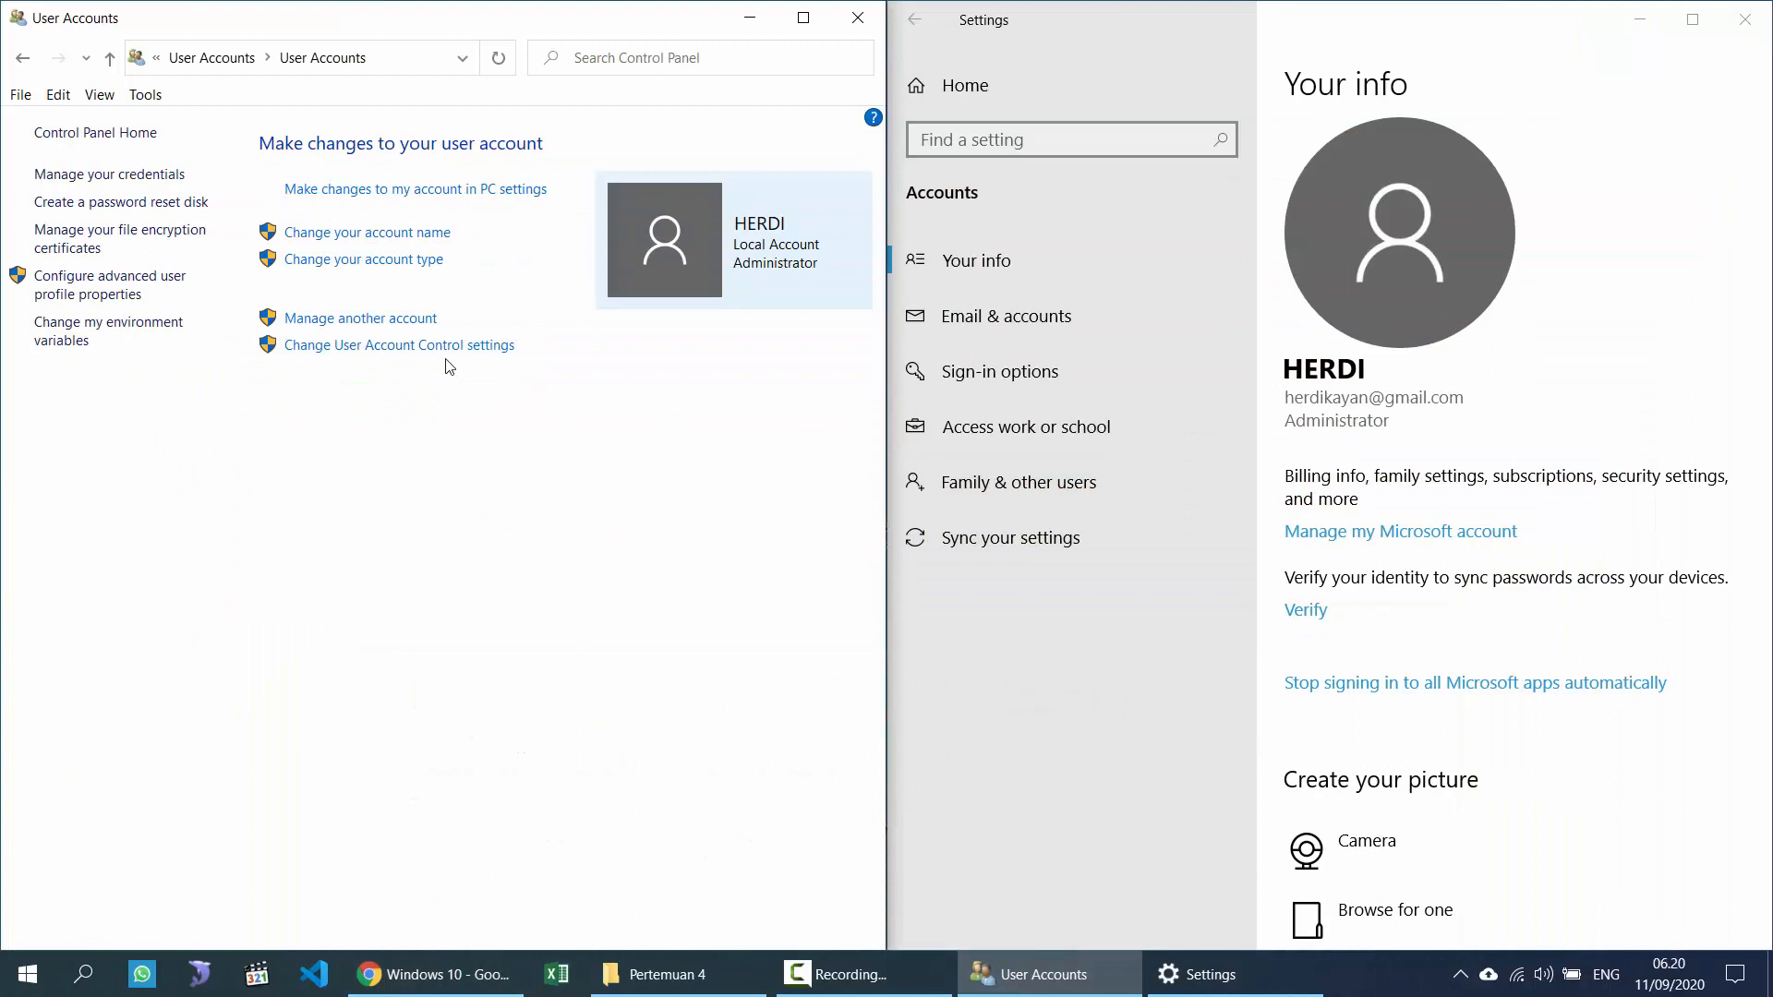
Step: Show Manage Accounts in Control Panel and Family & other users in Settings
click(357, 322)
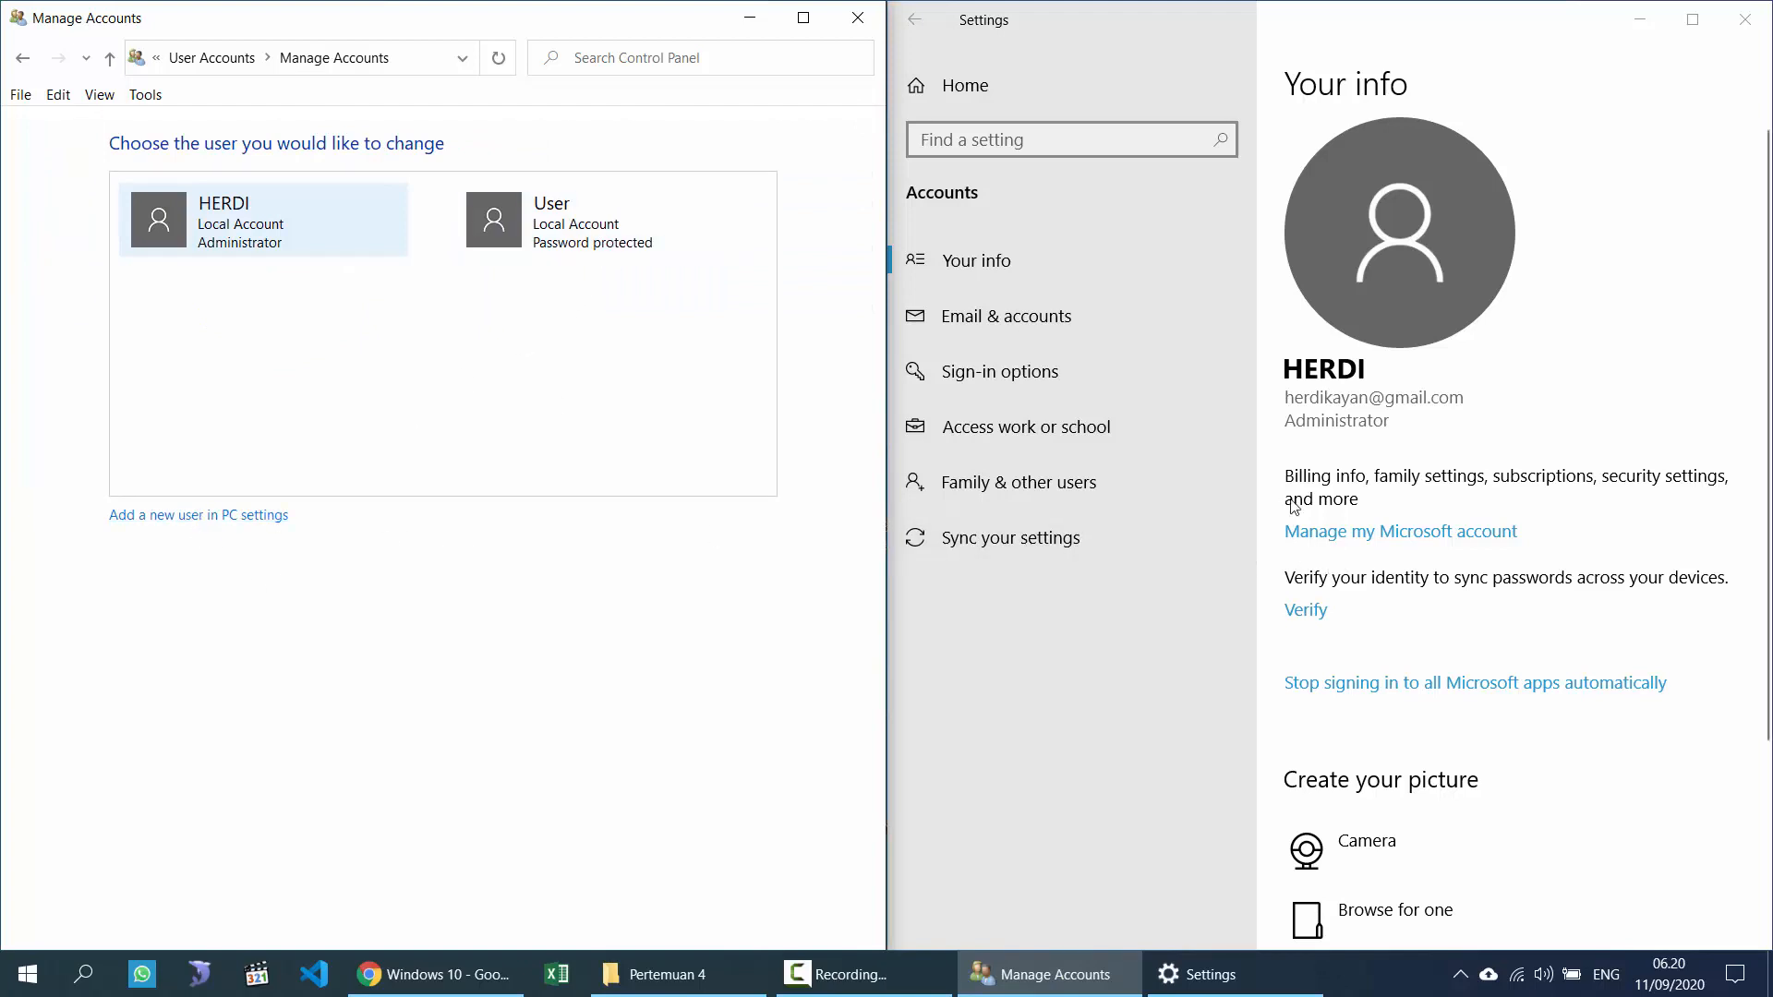
click(1020, 482)
scroll(1173, 585, down, 3)
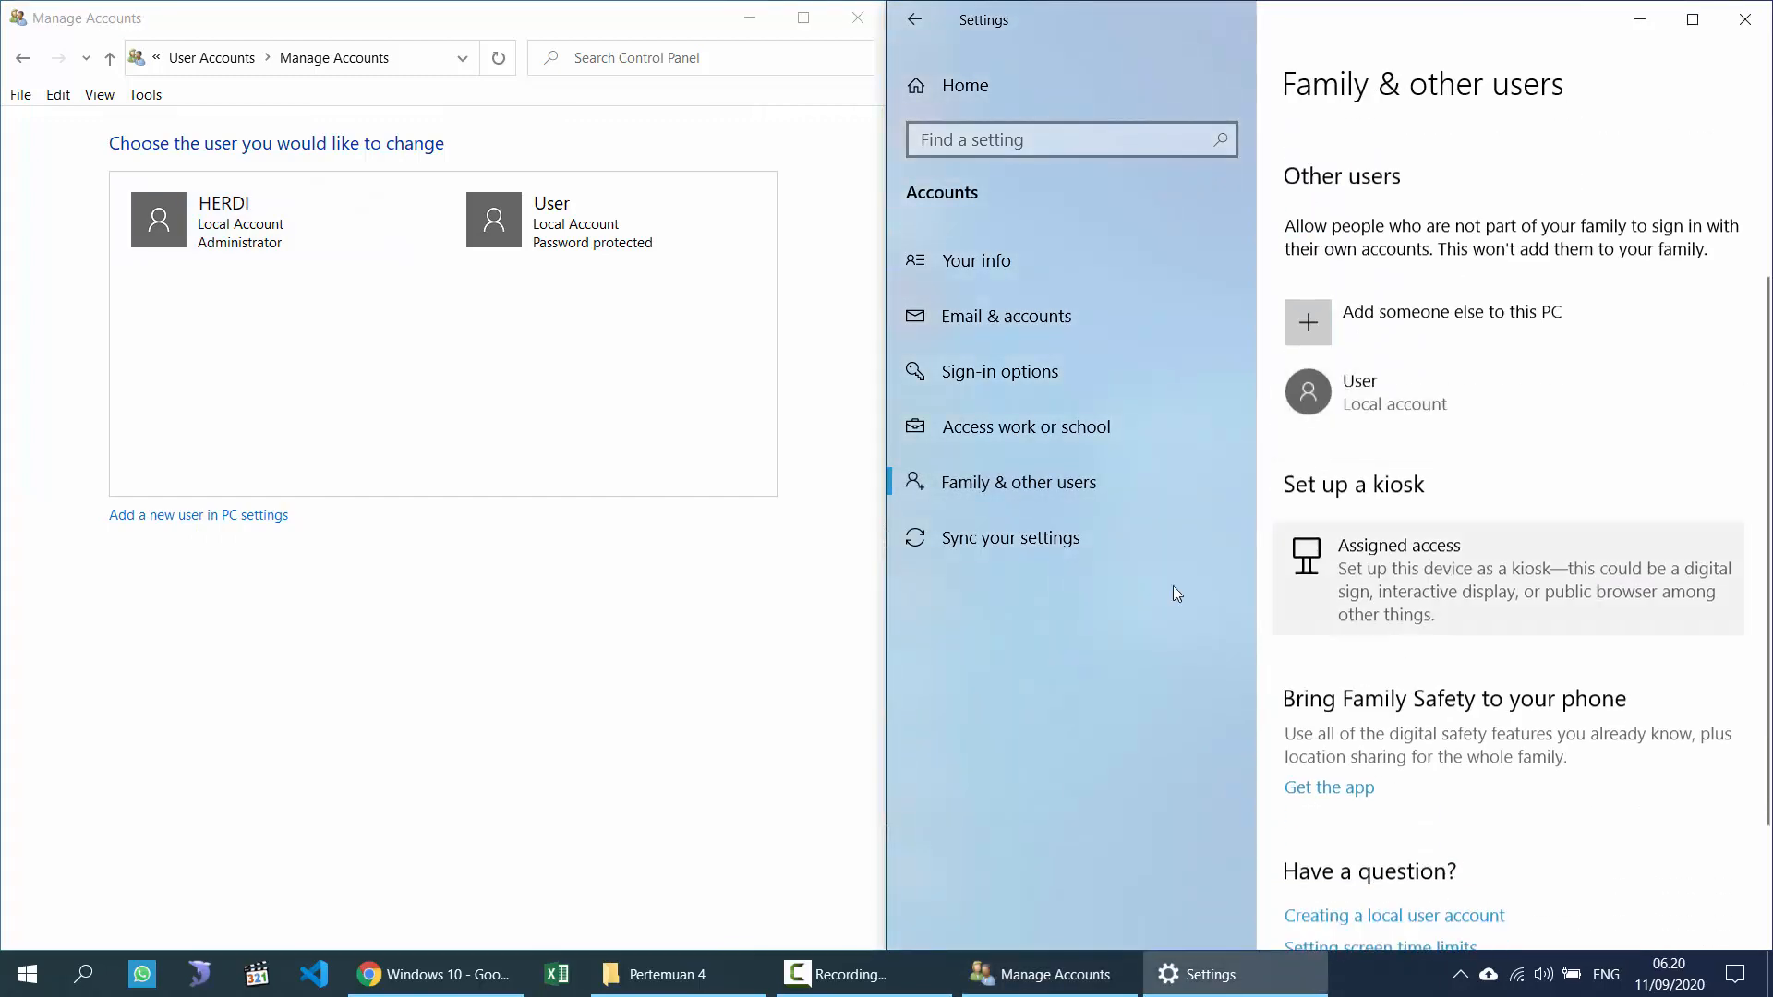
click(960, 92)
click(154, 528)
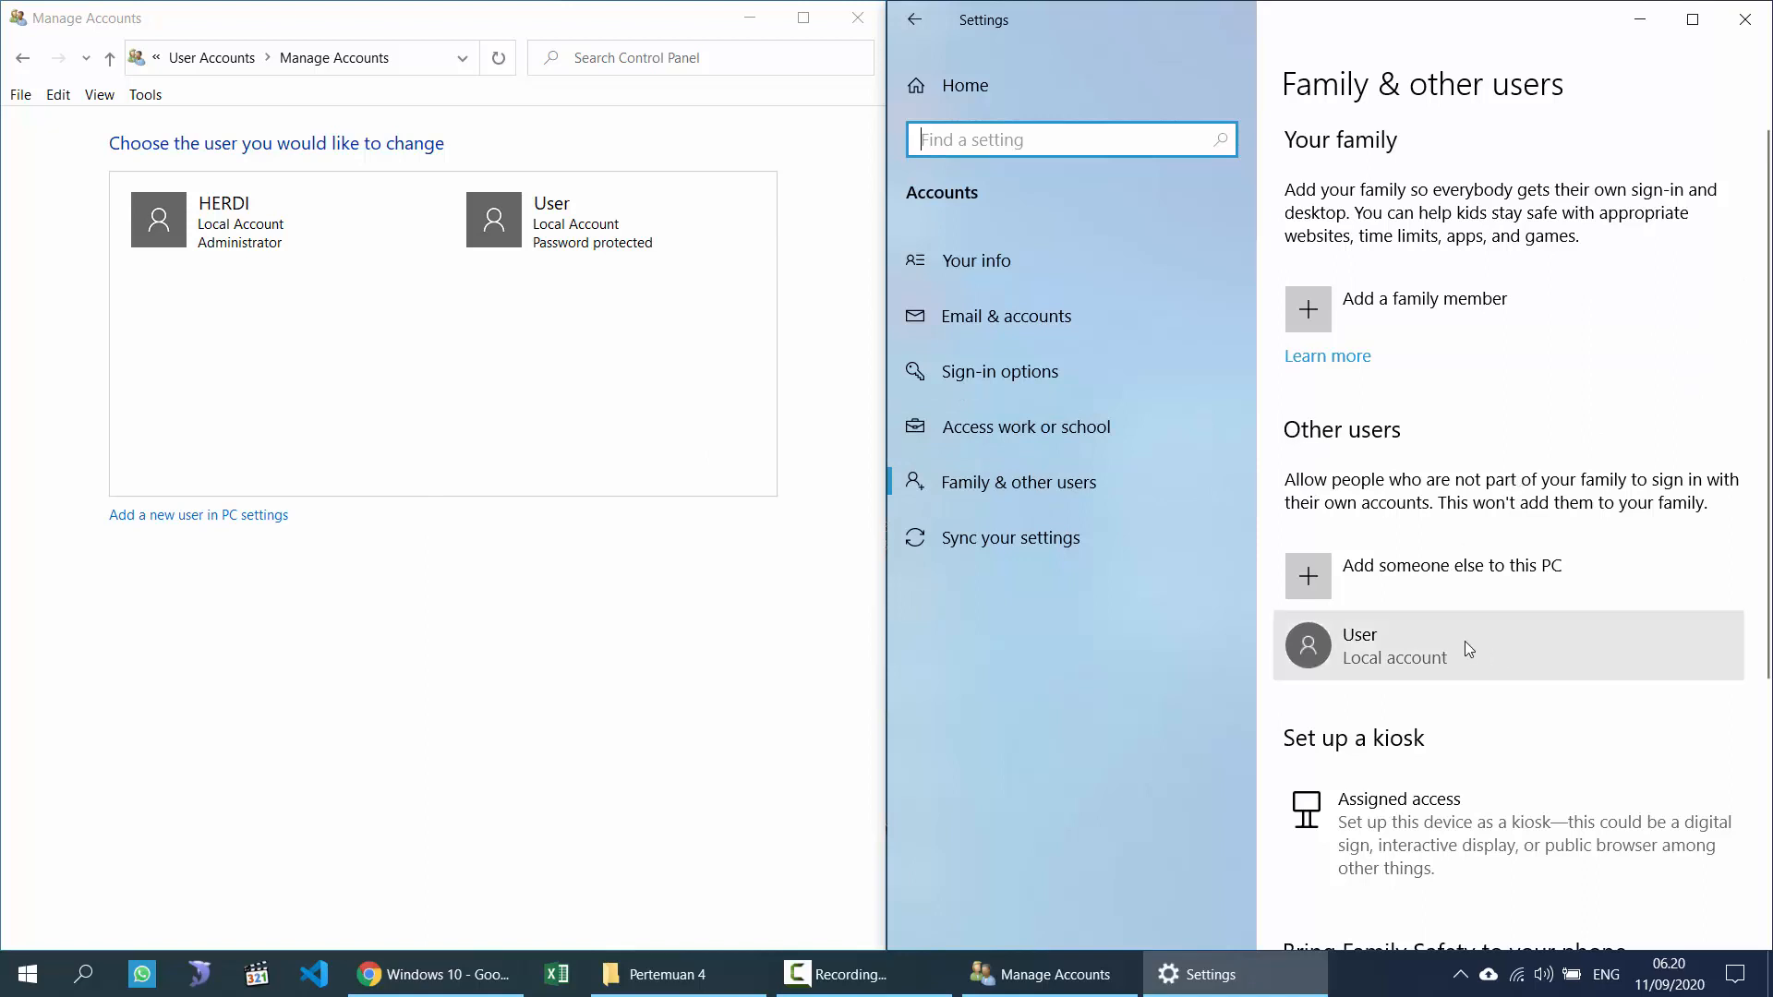
scroll(1496, 725, down, 2)
scroll(1501, 731, down, 3)
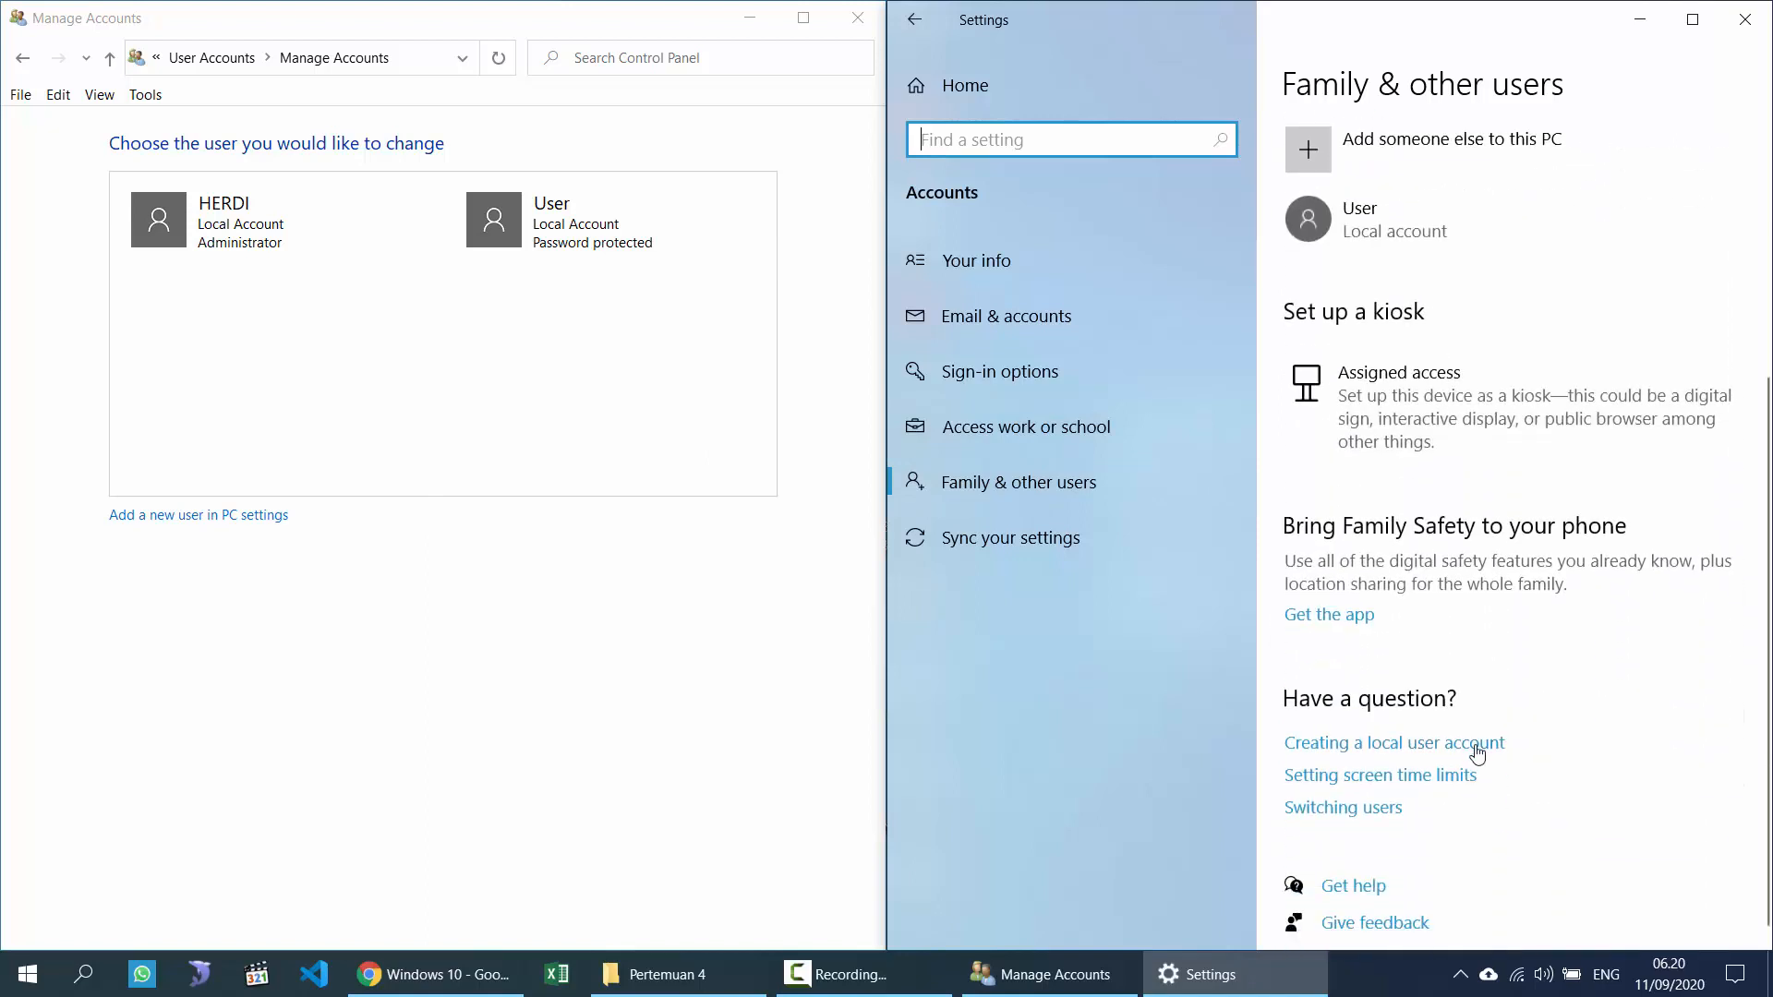
scroll(1373, 740, up, 4)
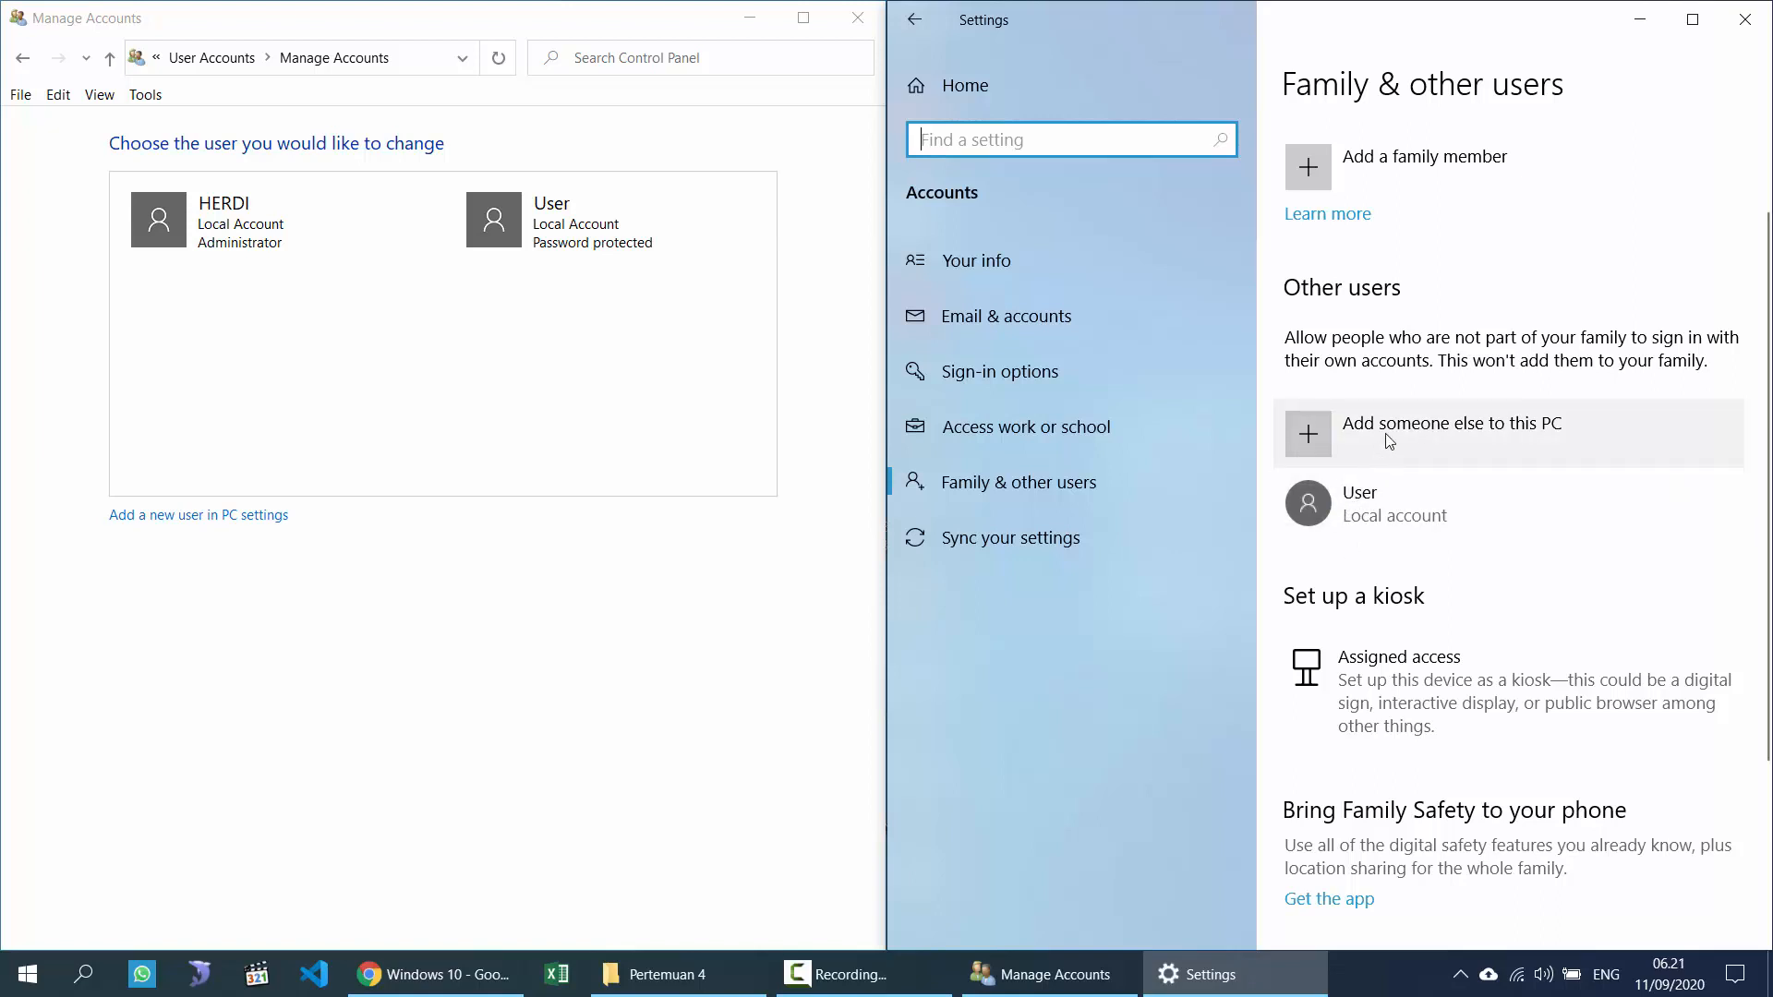
Step: Add someone else to this PC, without sign-in information or a Microsoft account
click(1389, 441)
drag(1392, 120, 652, 122)
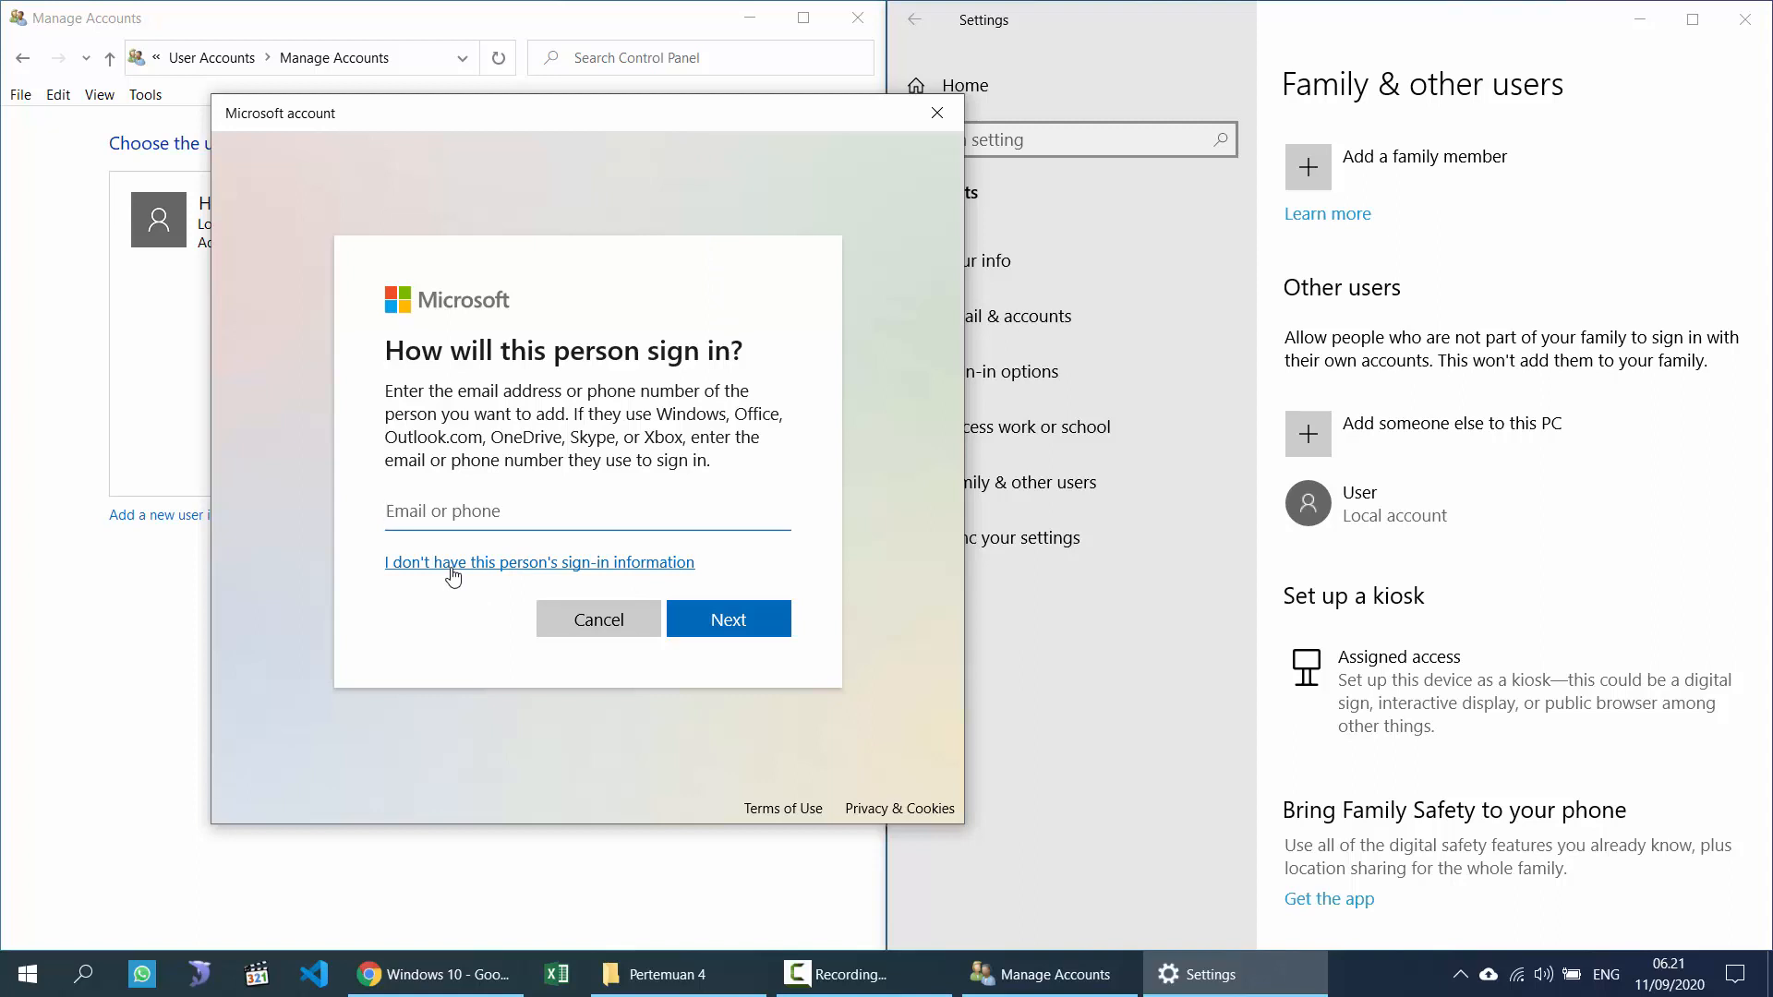
click(411, 565)
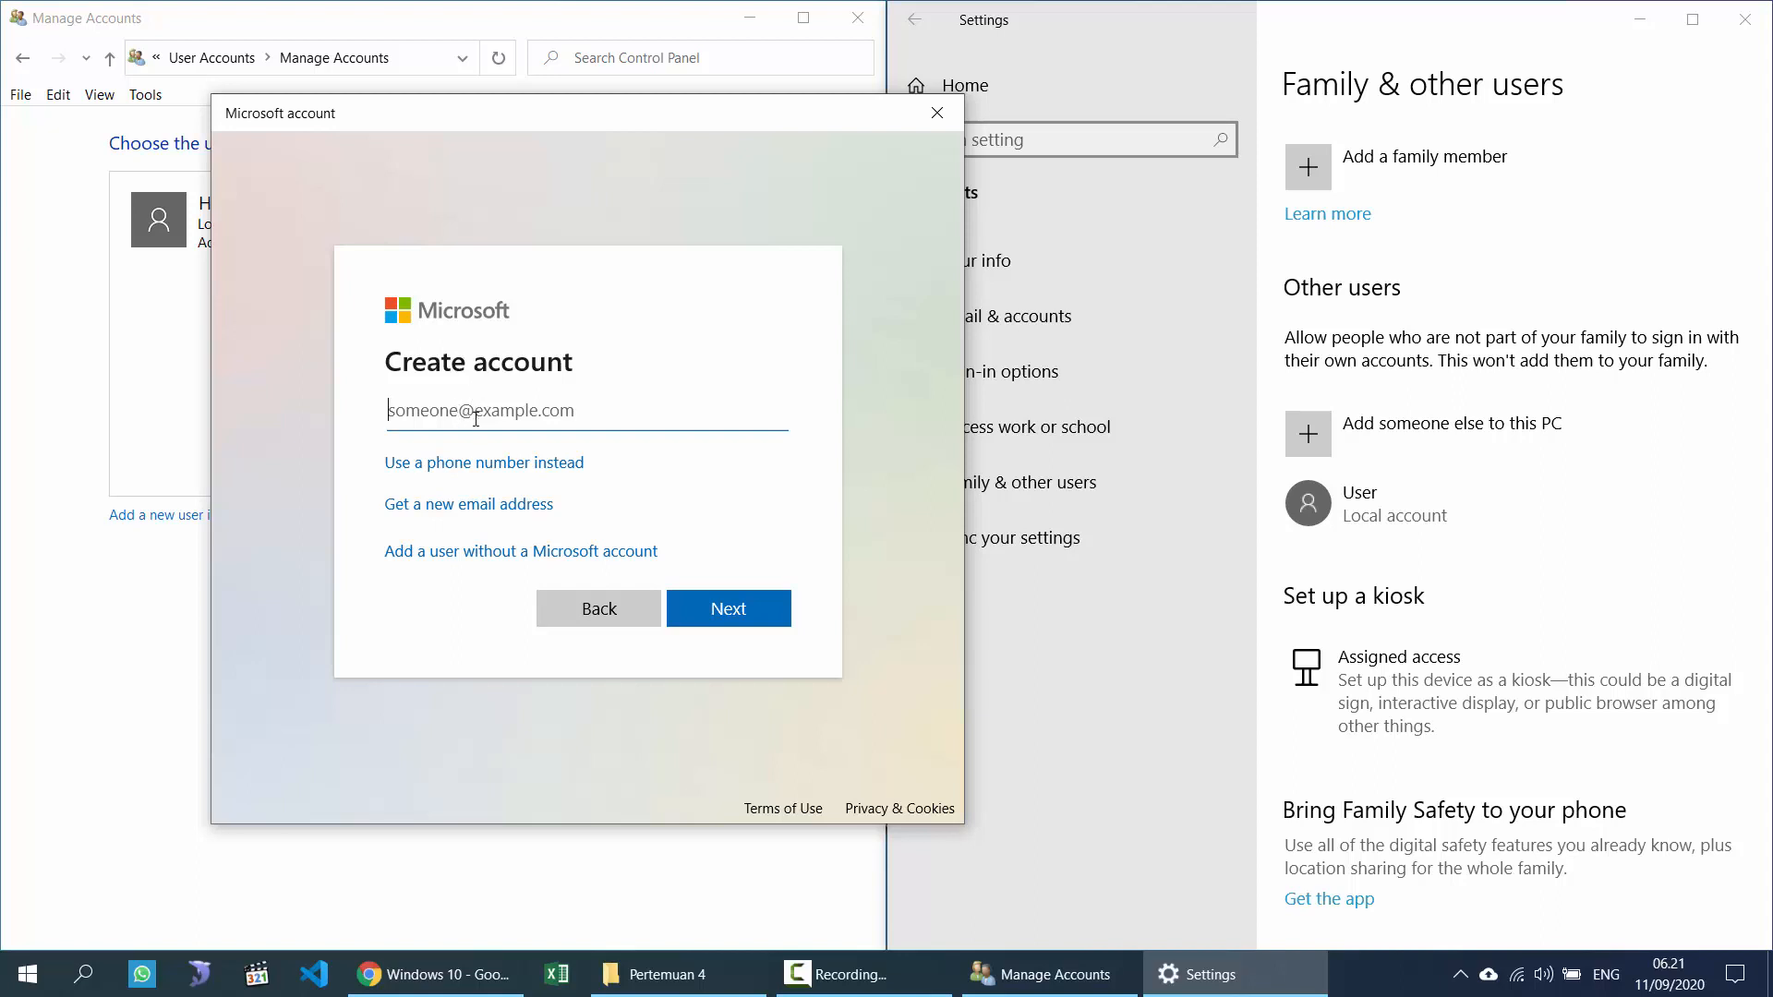
click(421, 552)
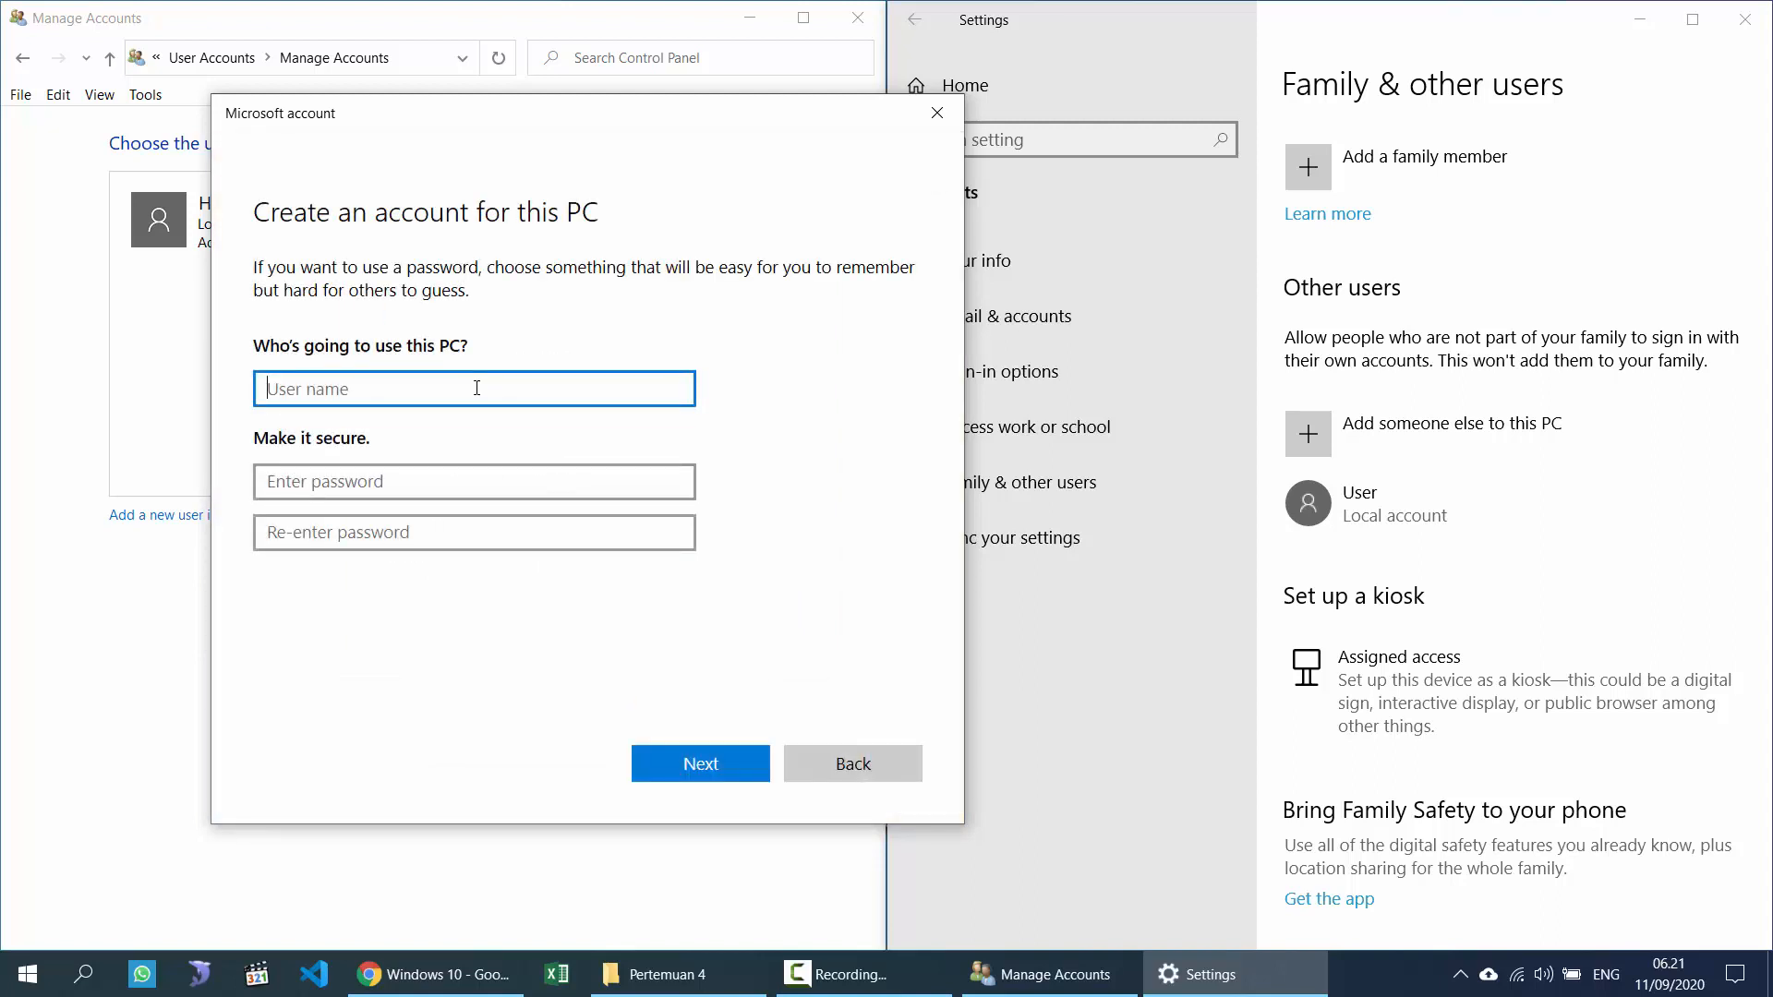
Step: Enter user name Pengguna3 and type the account password twice
text(Pengguna3)
click(536, 482)
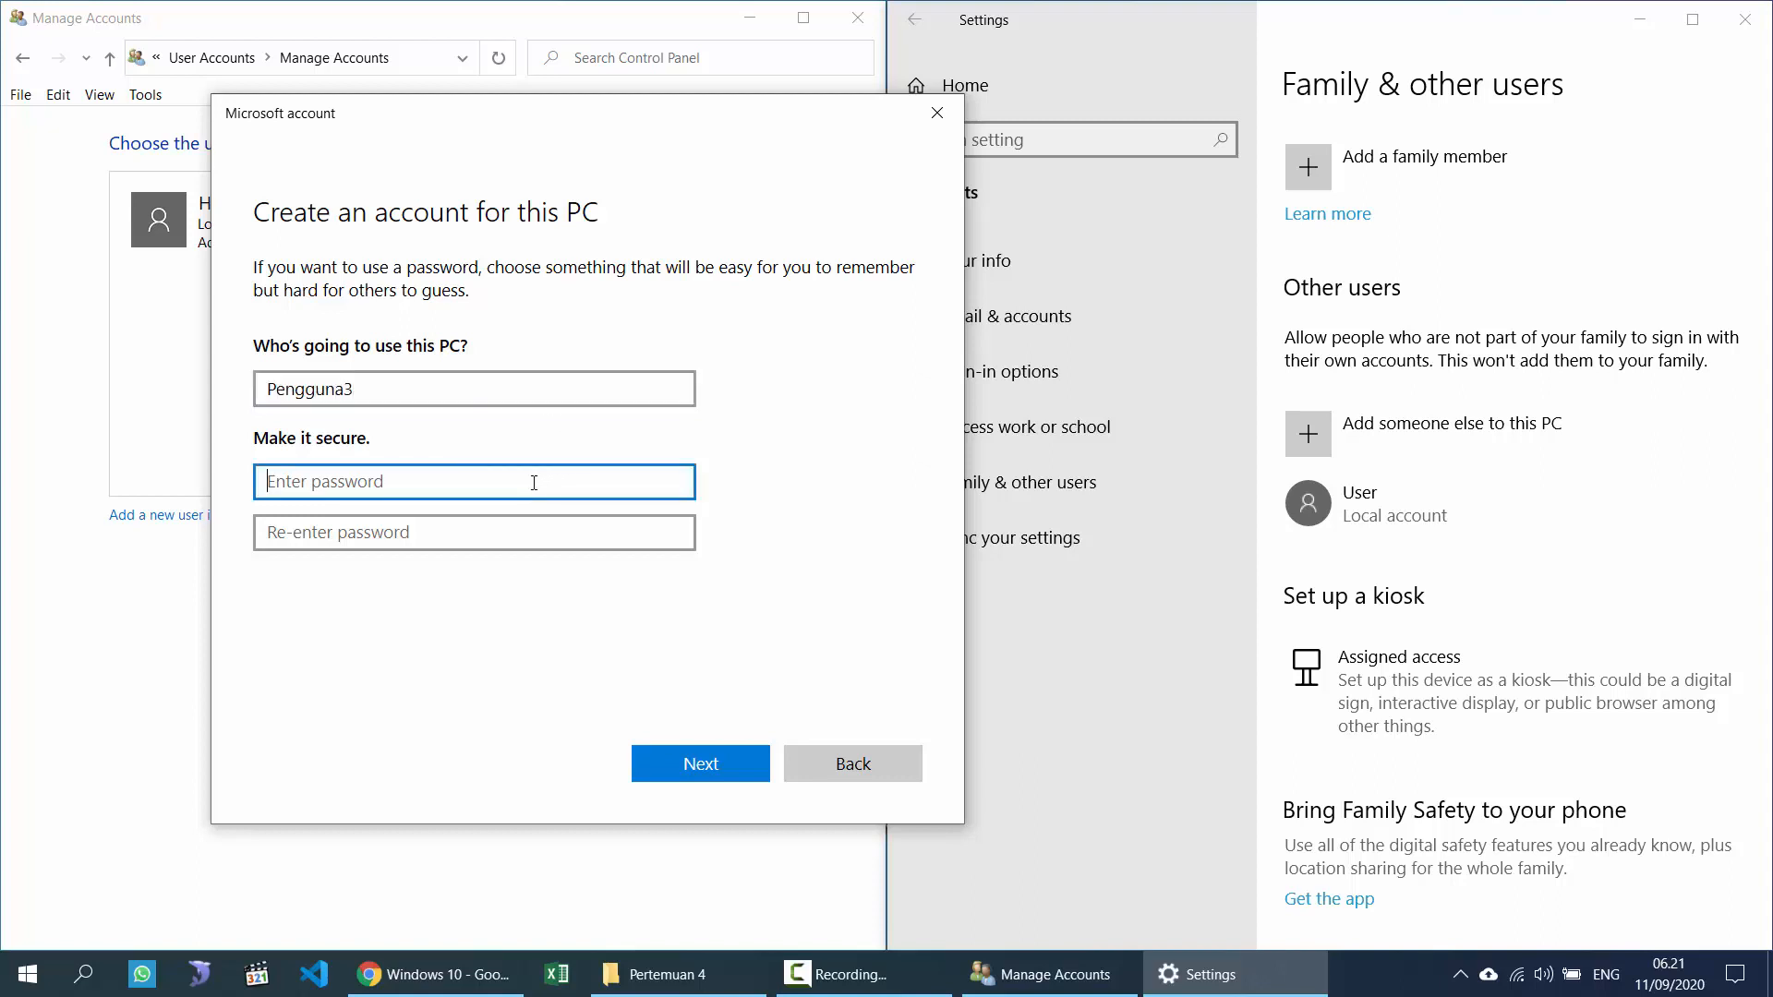
text(12345678)
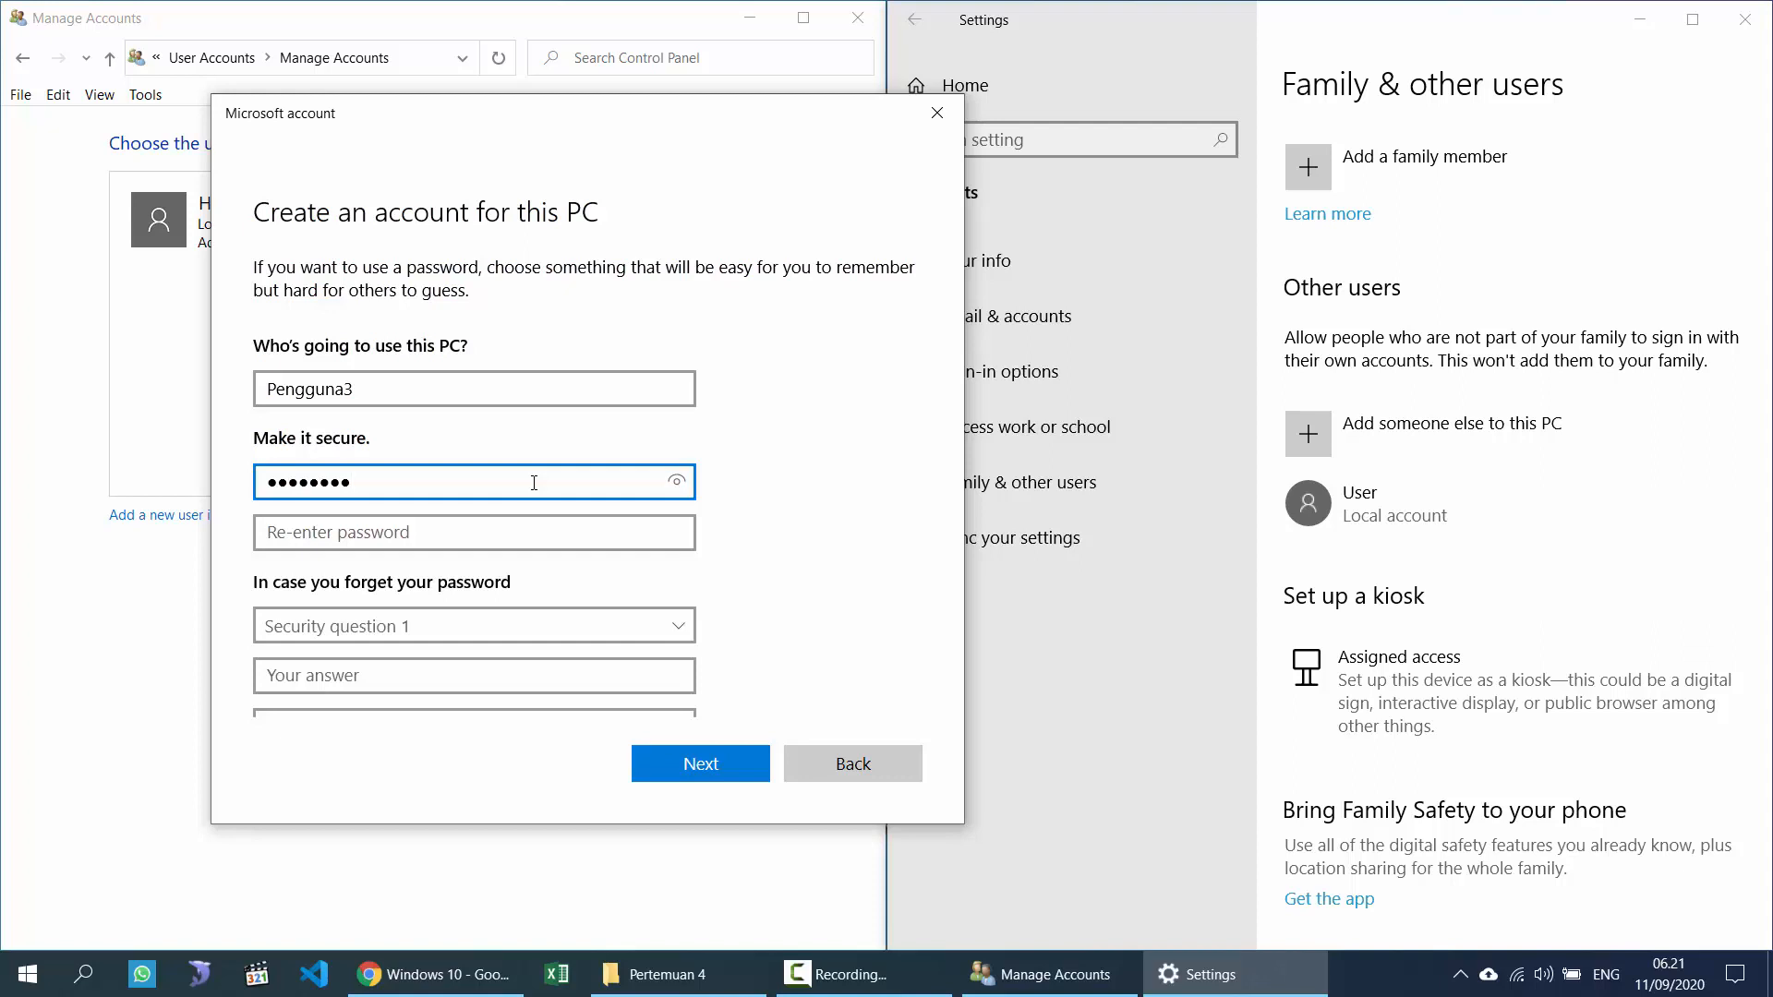
text(9)
click(507, 527)
text(12345)
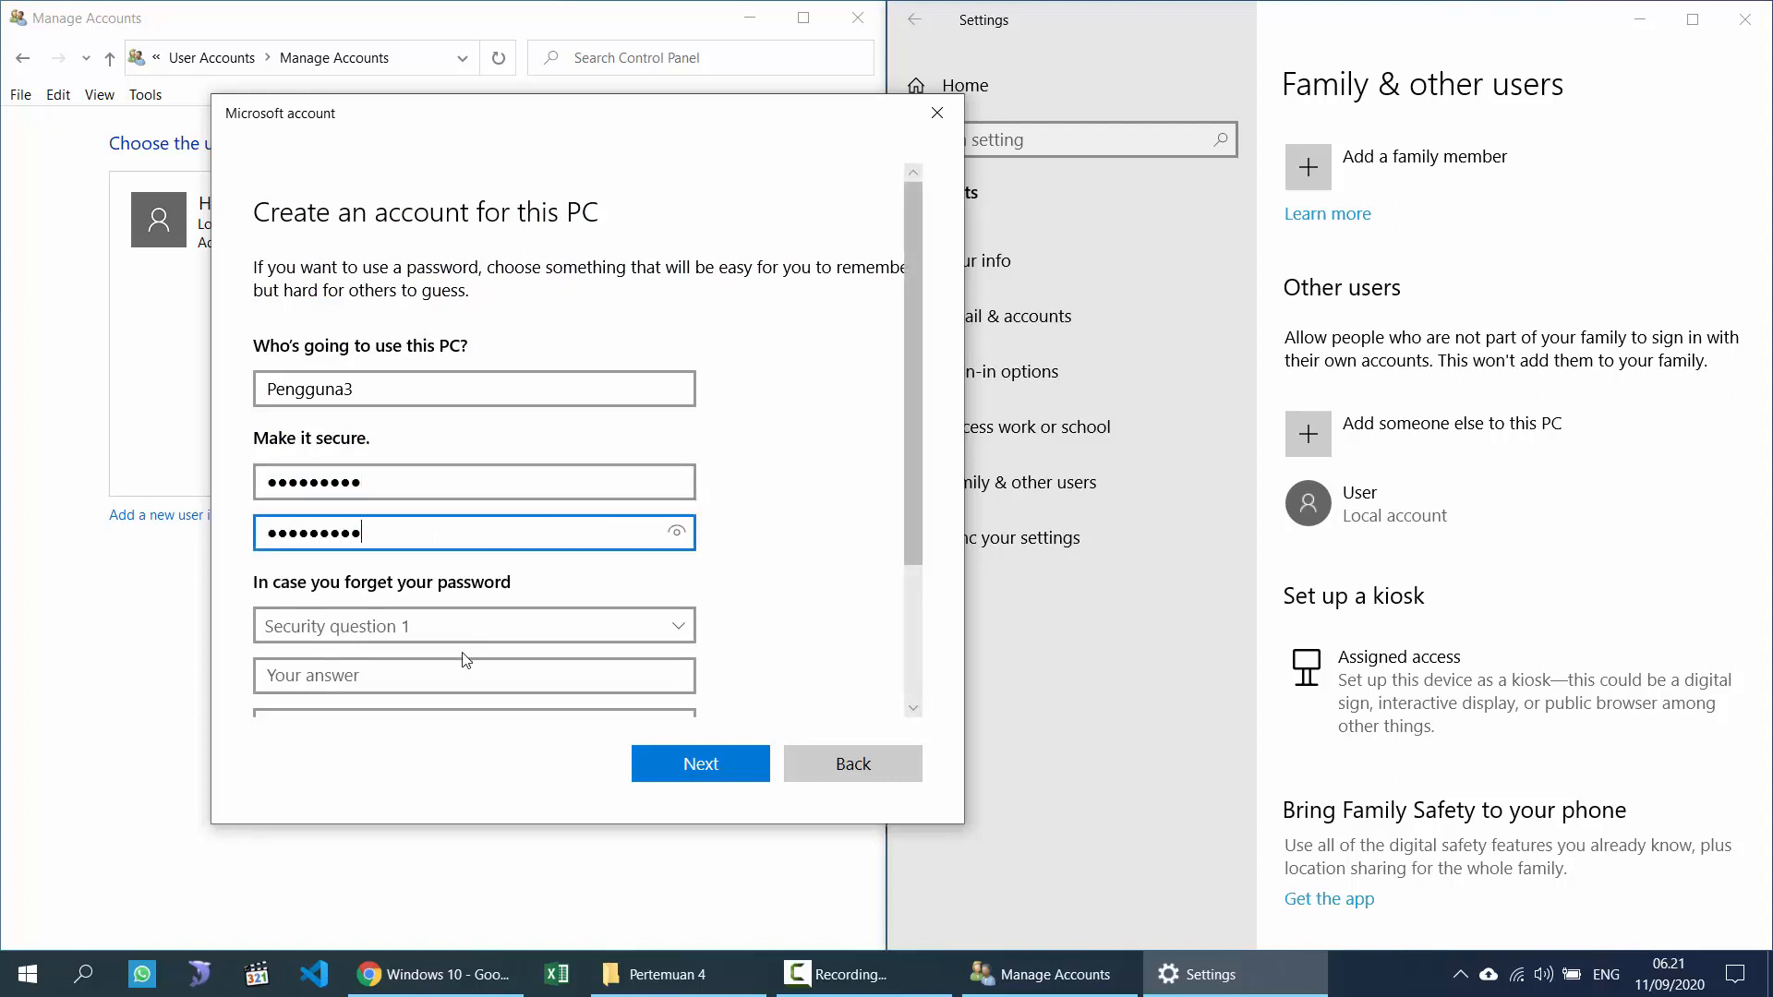
Step: Choose the first pet's name security question and enter its answer
click(458, 622)
click(842, 539)
scroll(829, 572, down, 3)
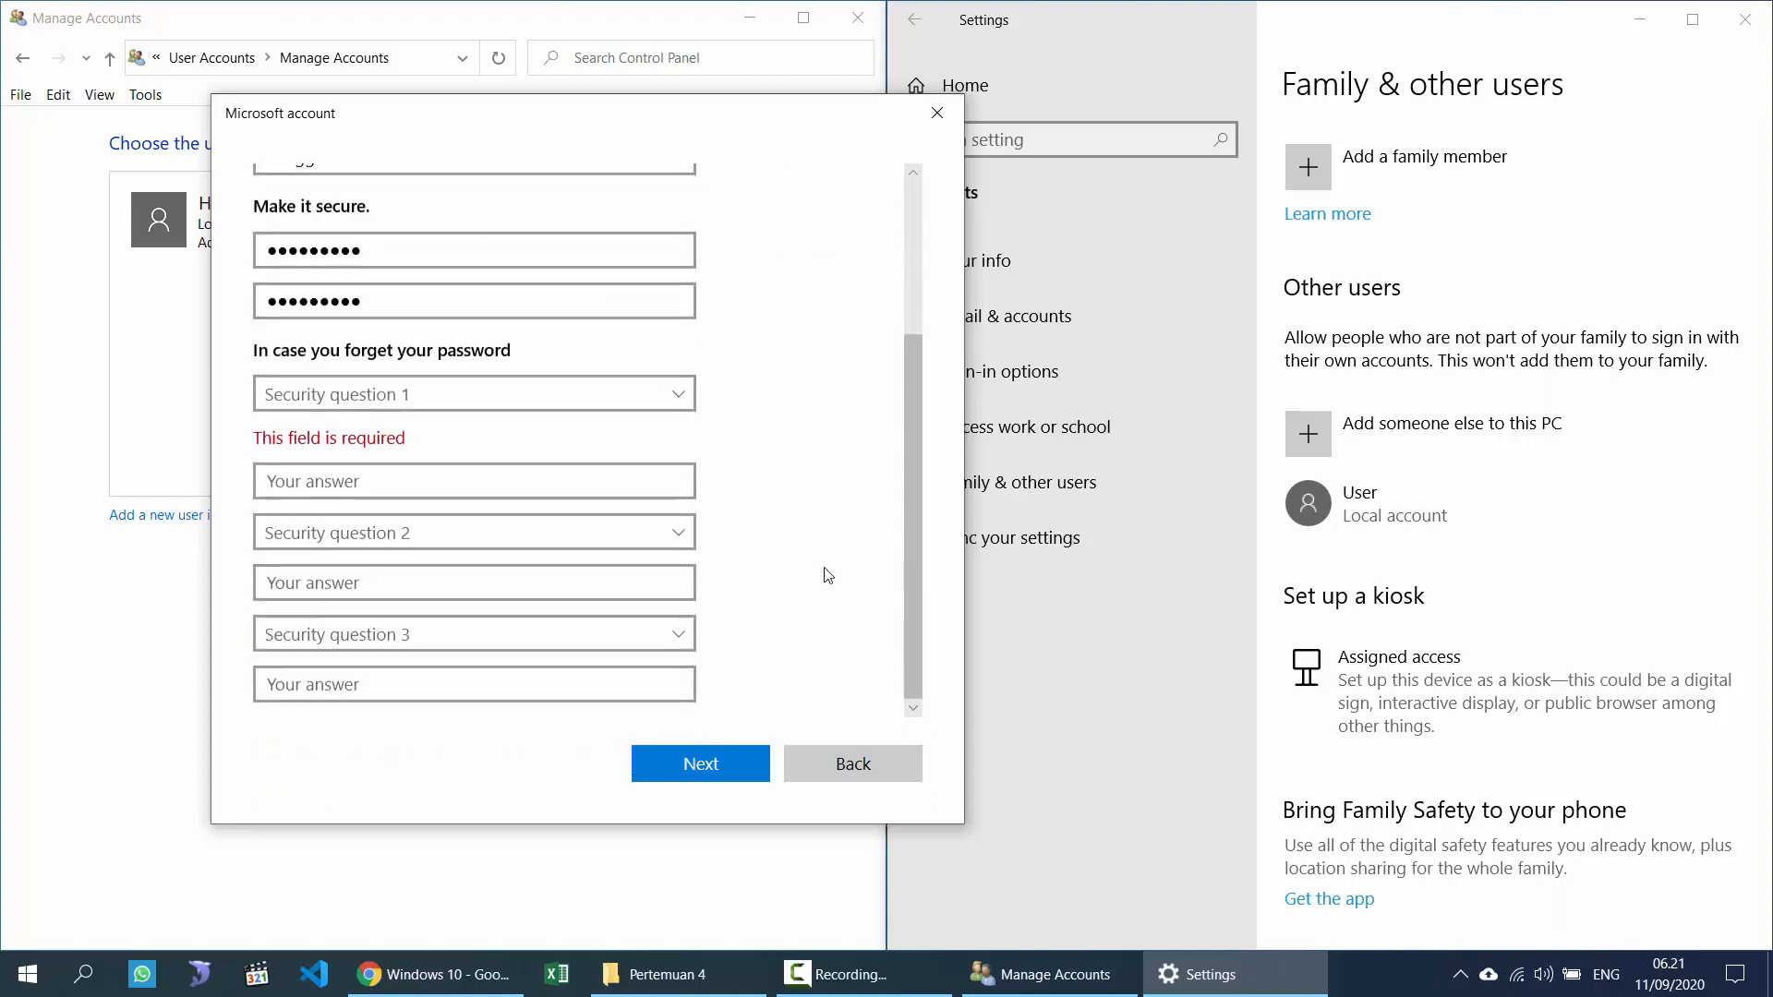
click(519, 392)
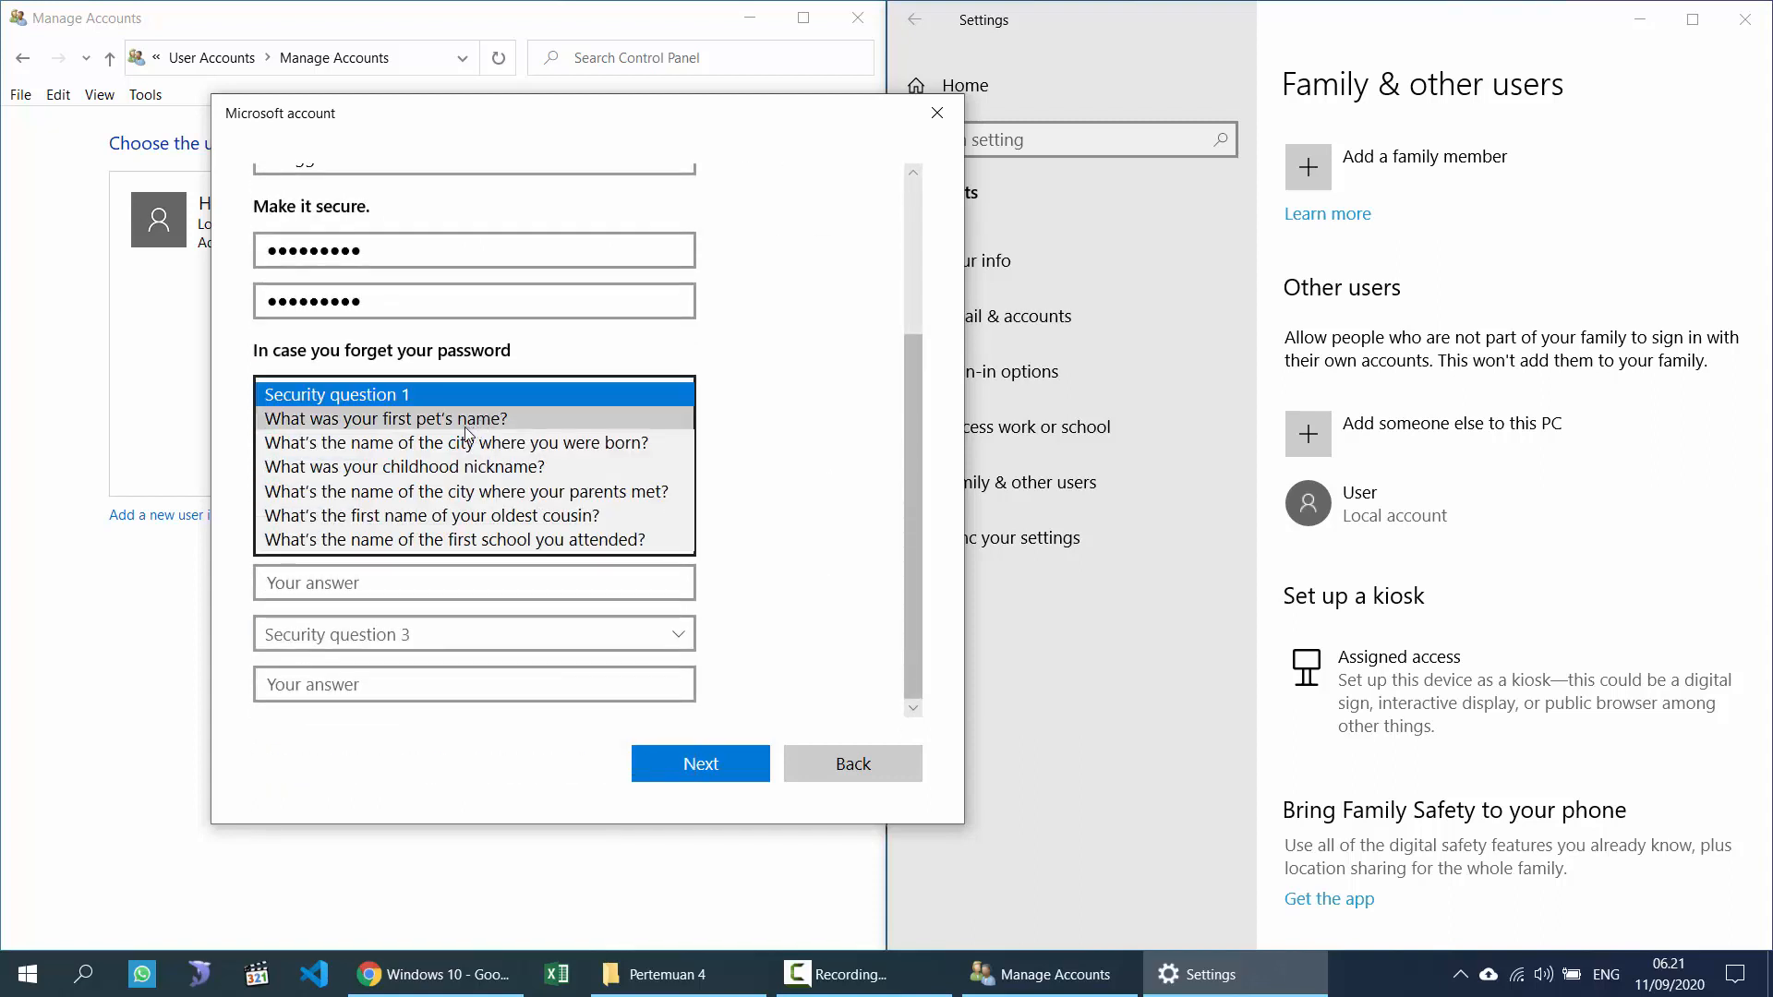
click(473, 432)
click(366, 482)
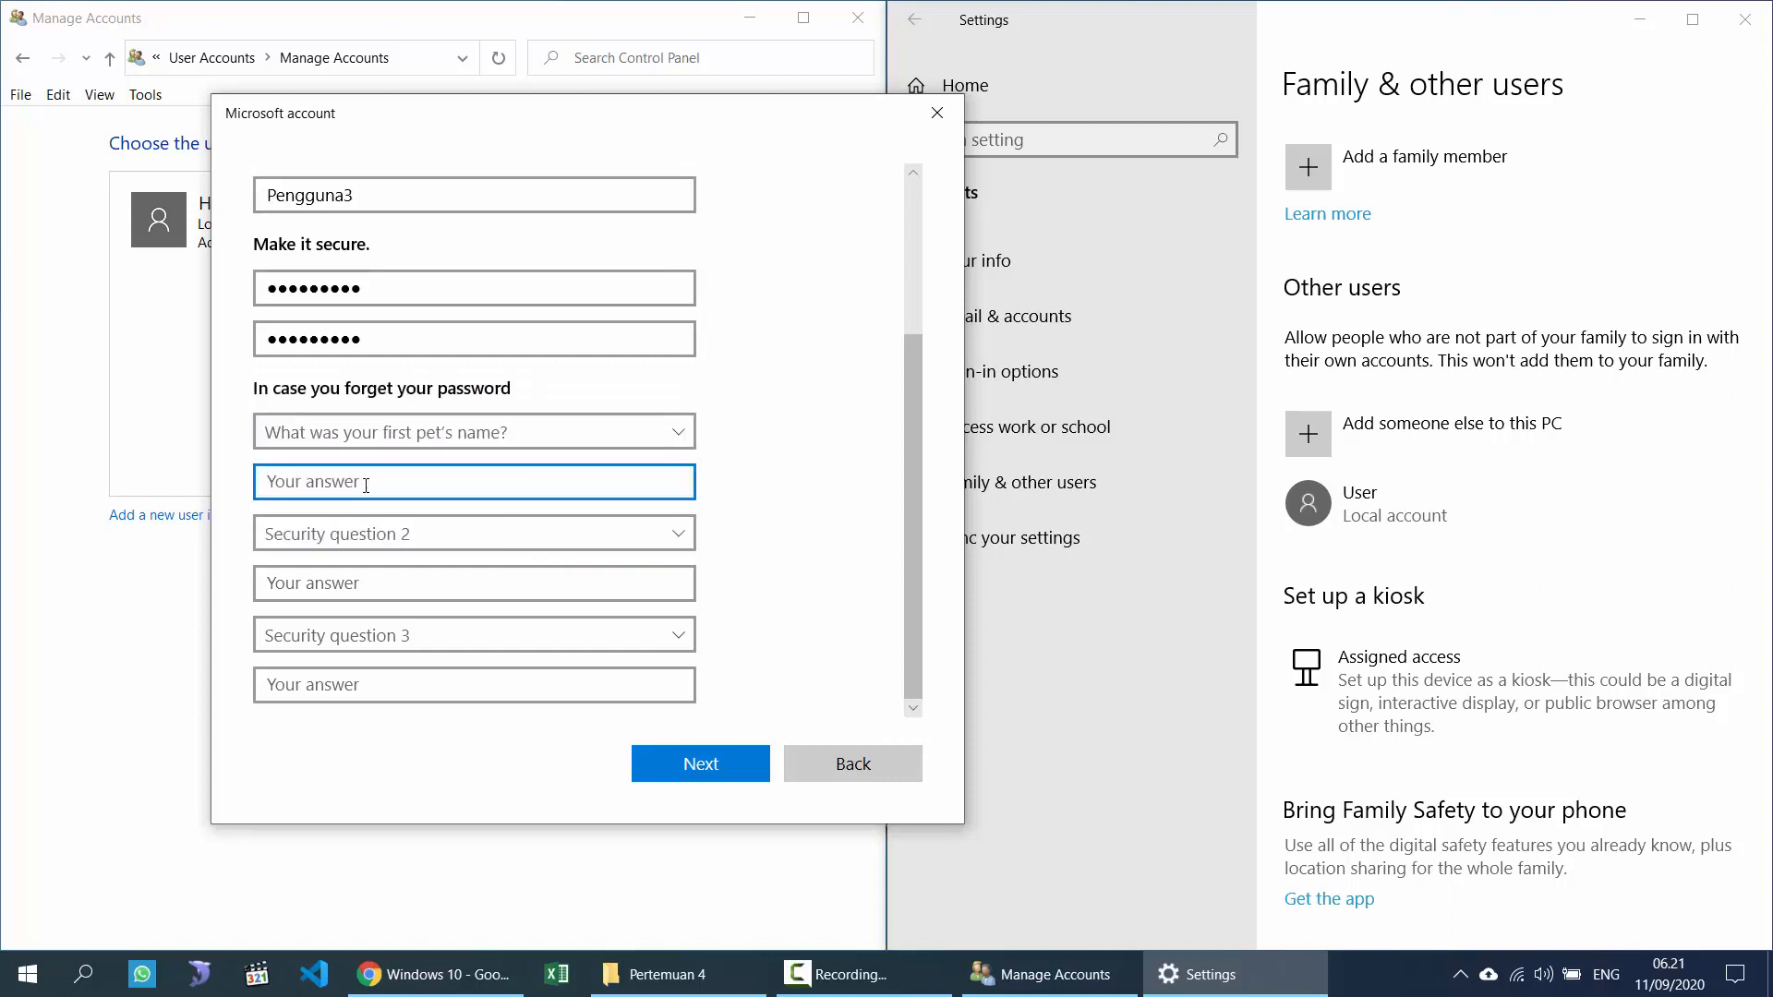
text(poli)
Step: Answer the birth city and childhood nickname questions, then create the account
click(440, 534)
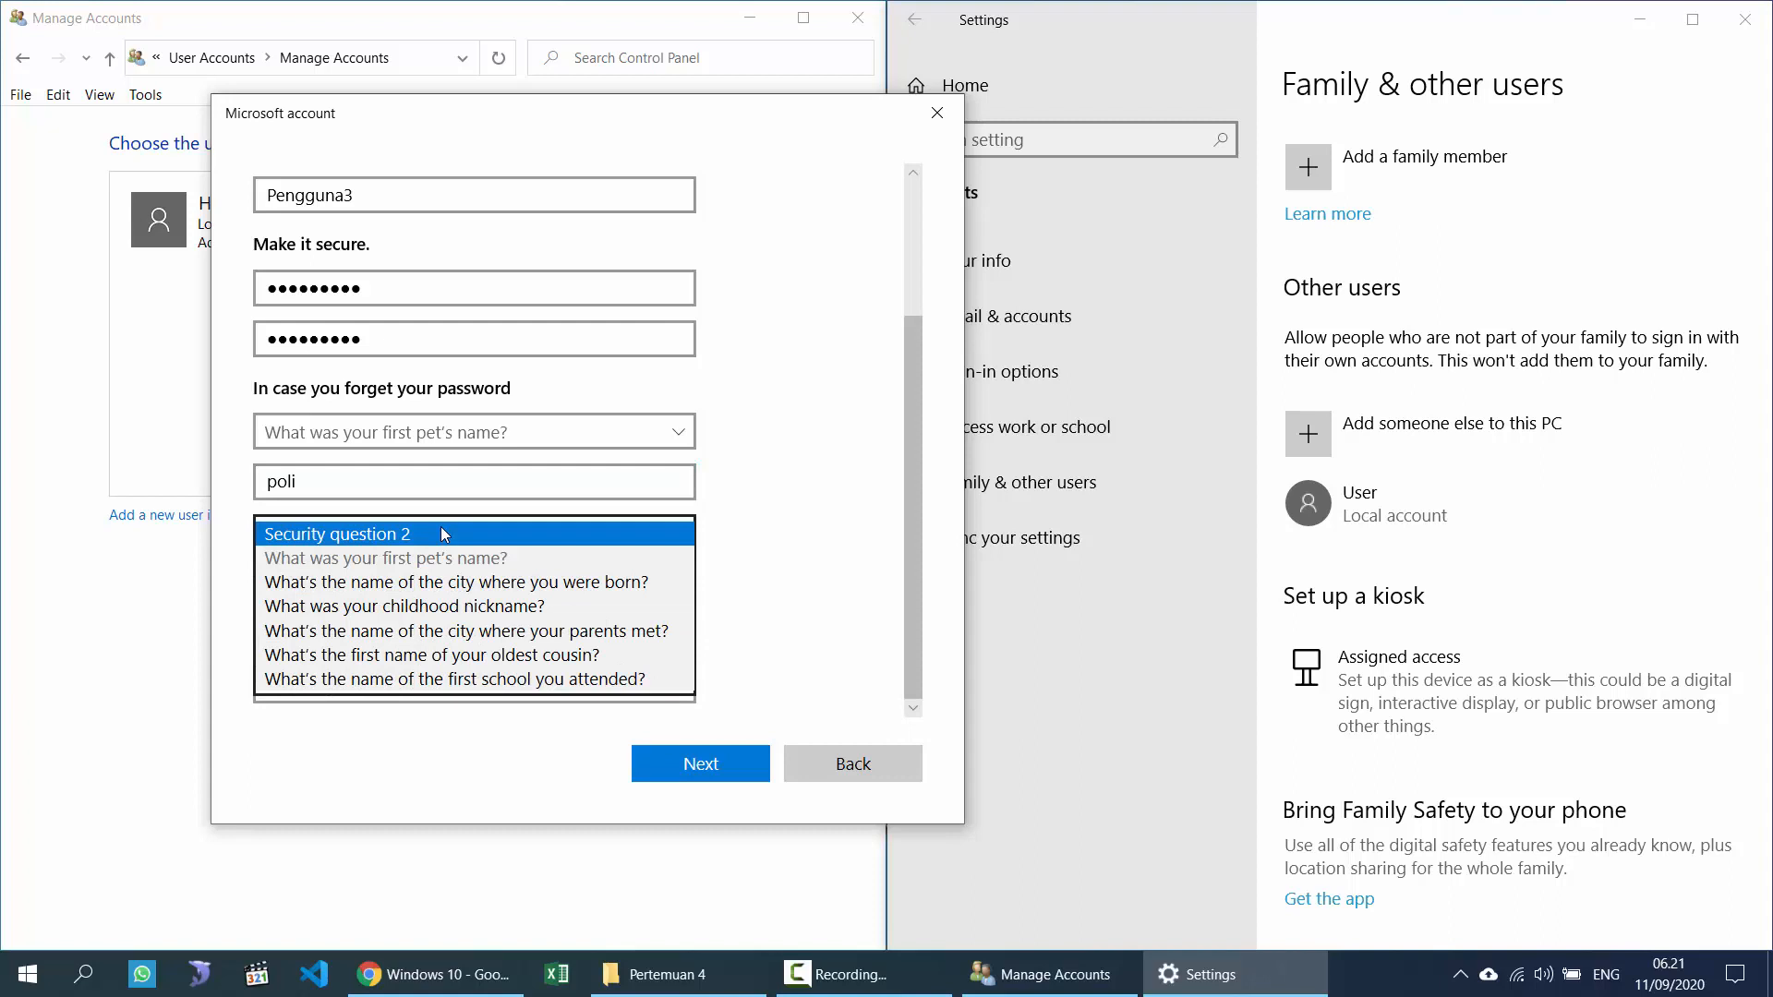
click(472, 583)
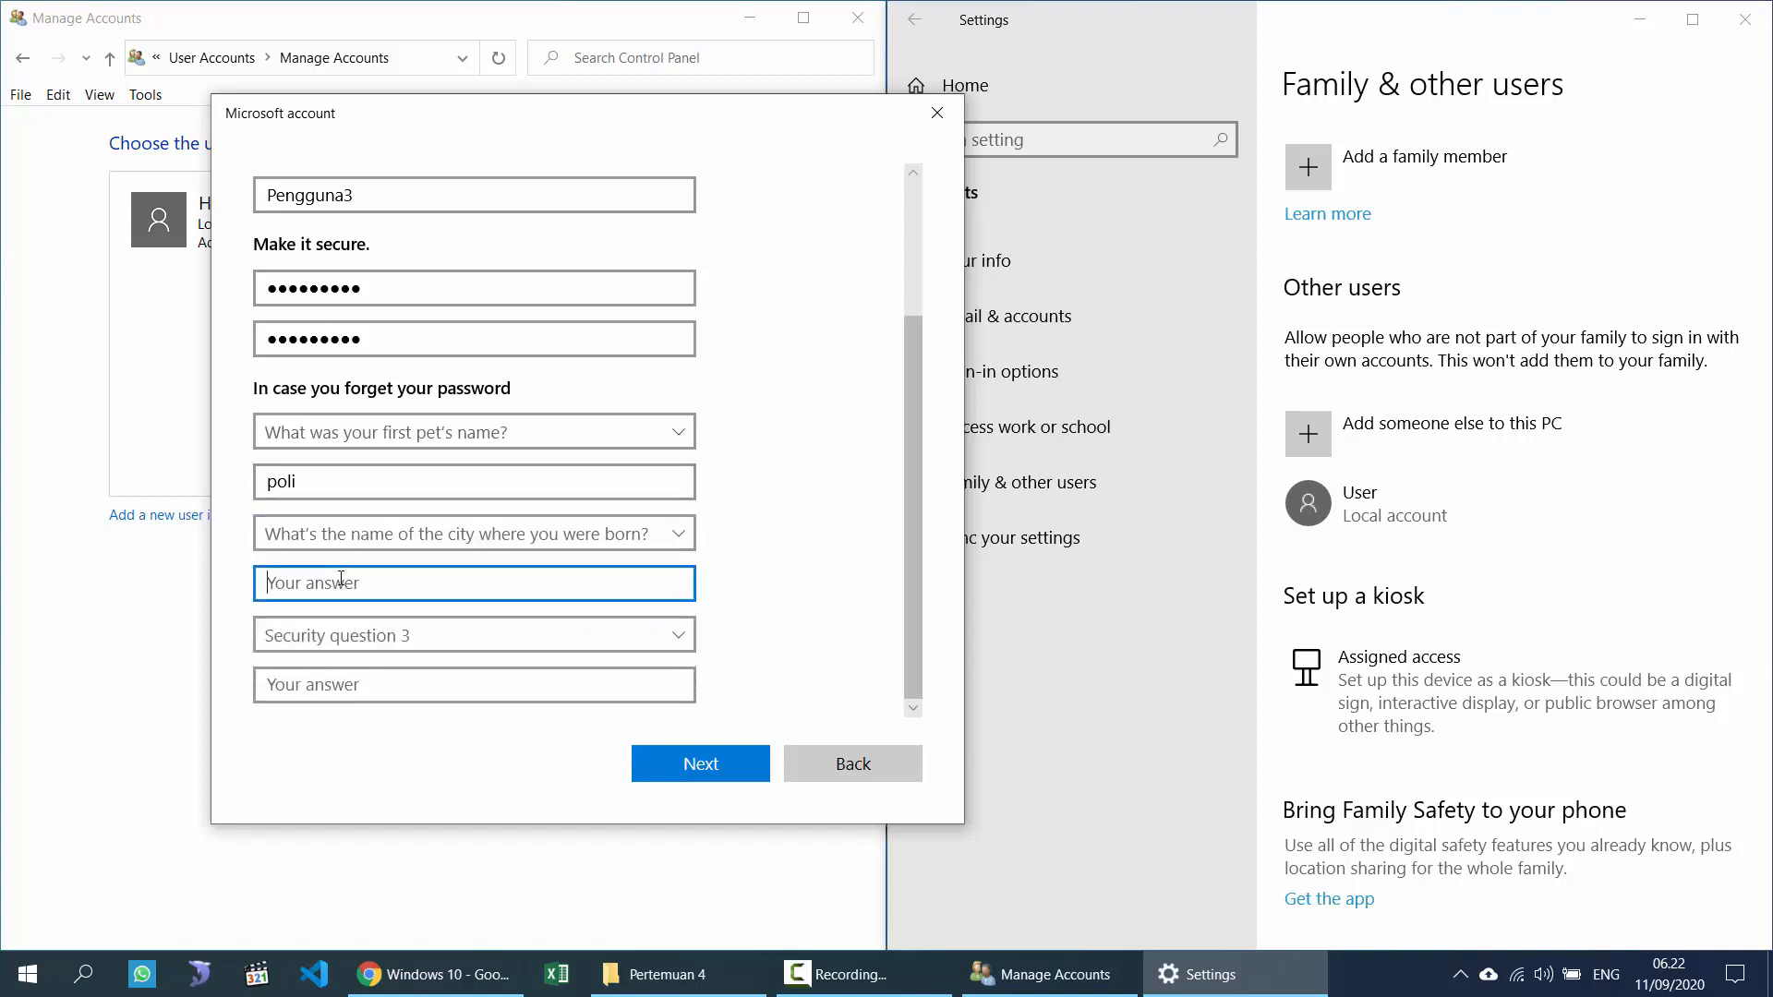
text(bali)
click(335, 637)
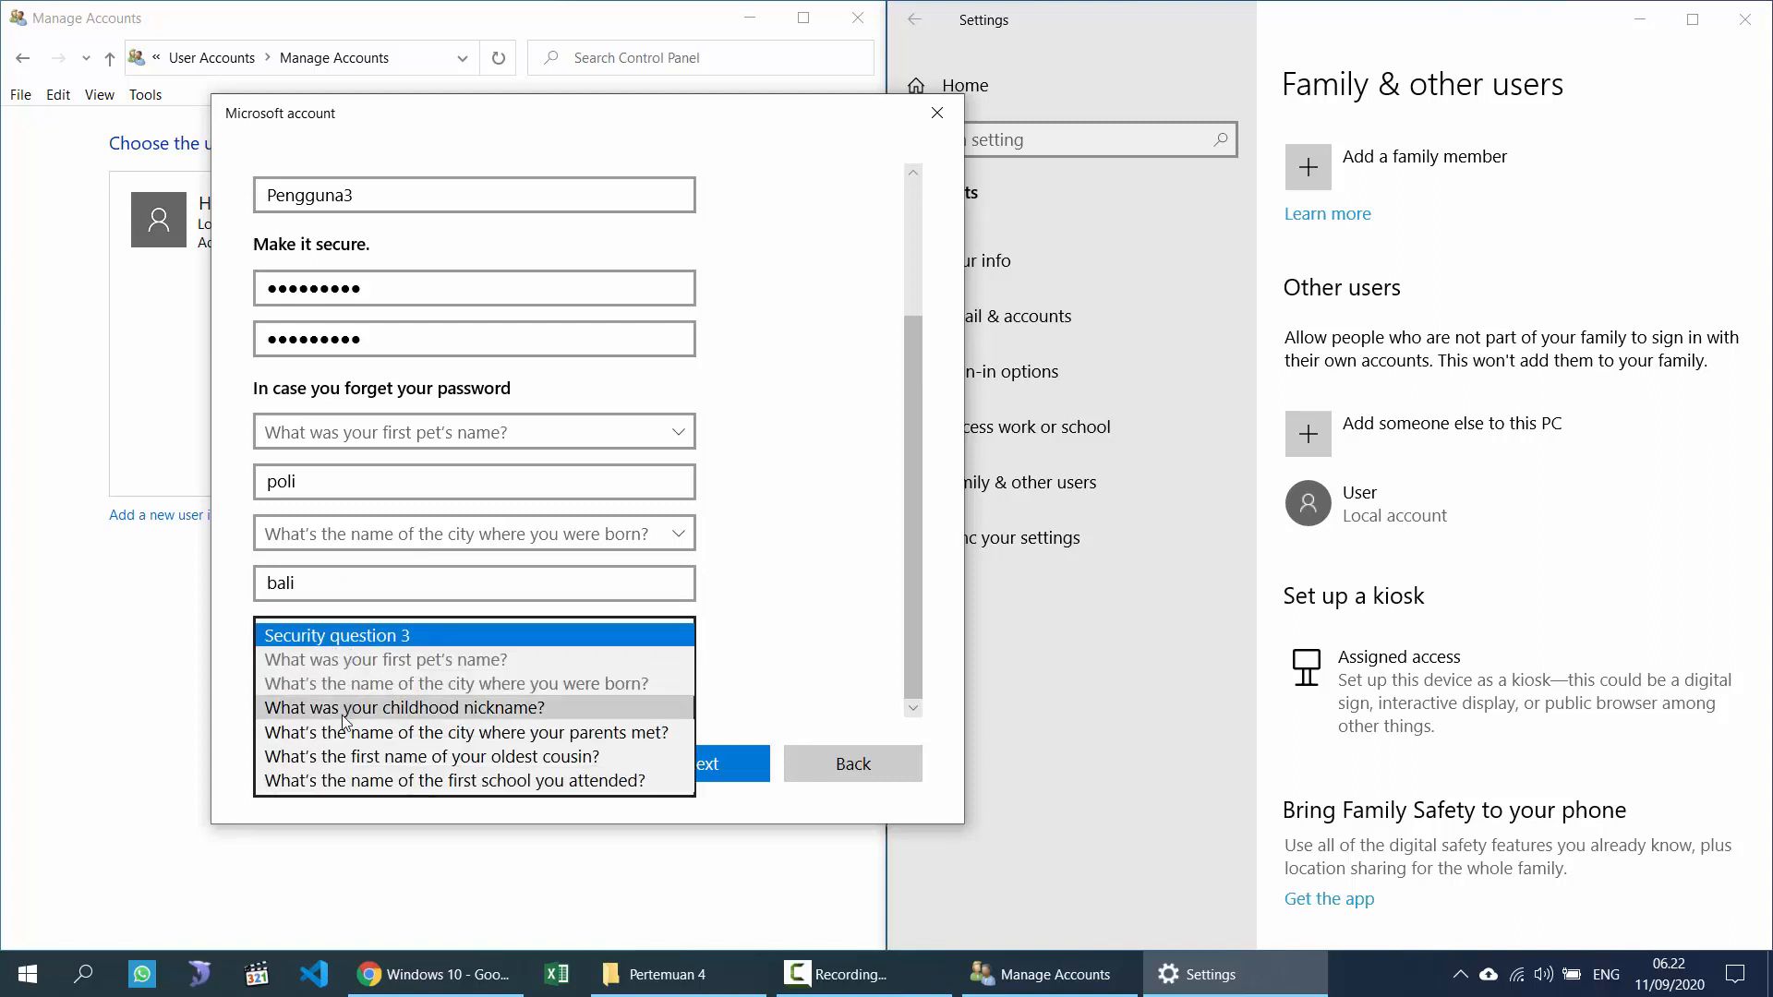
click(340, 709)
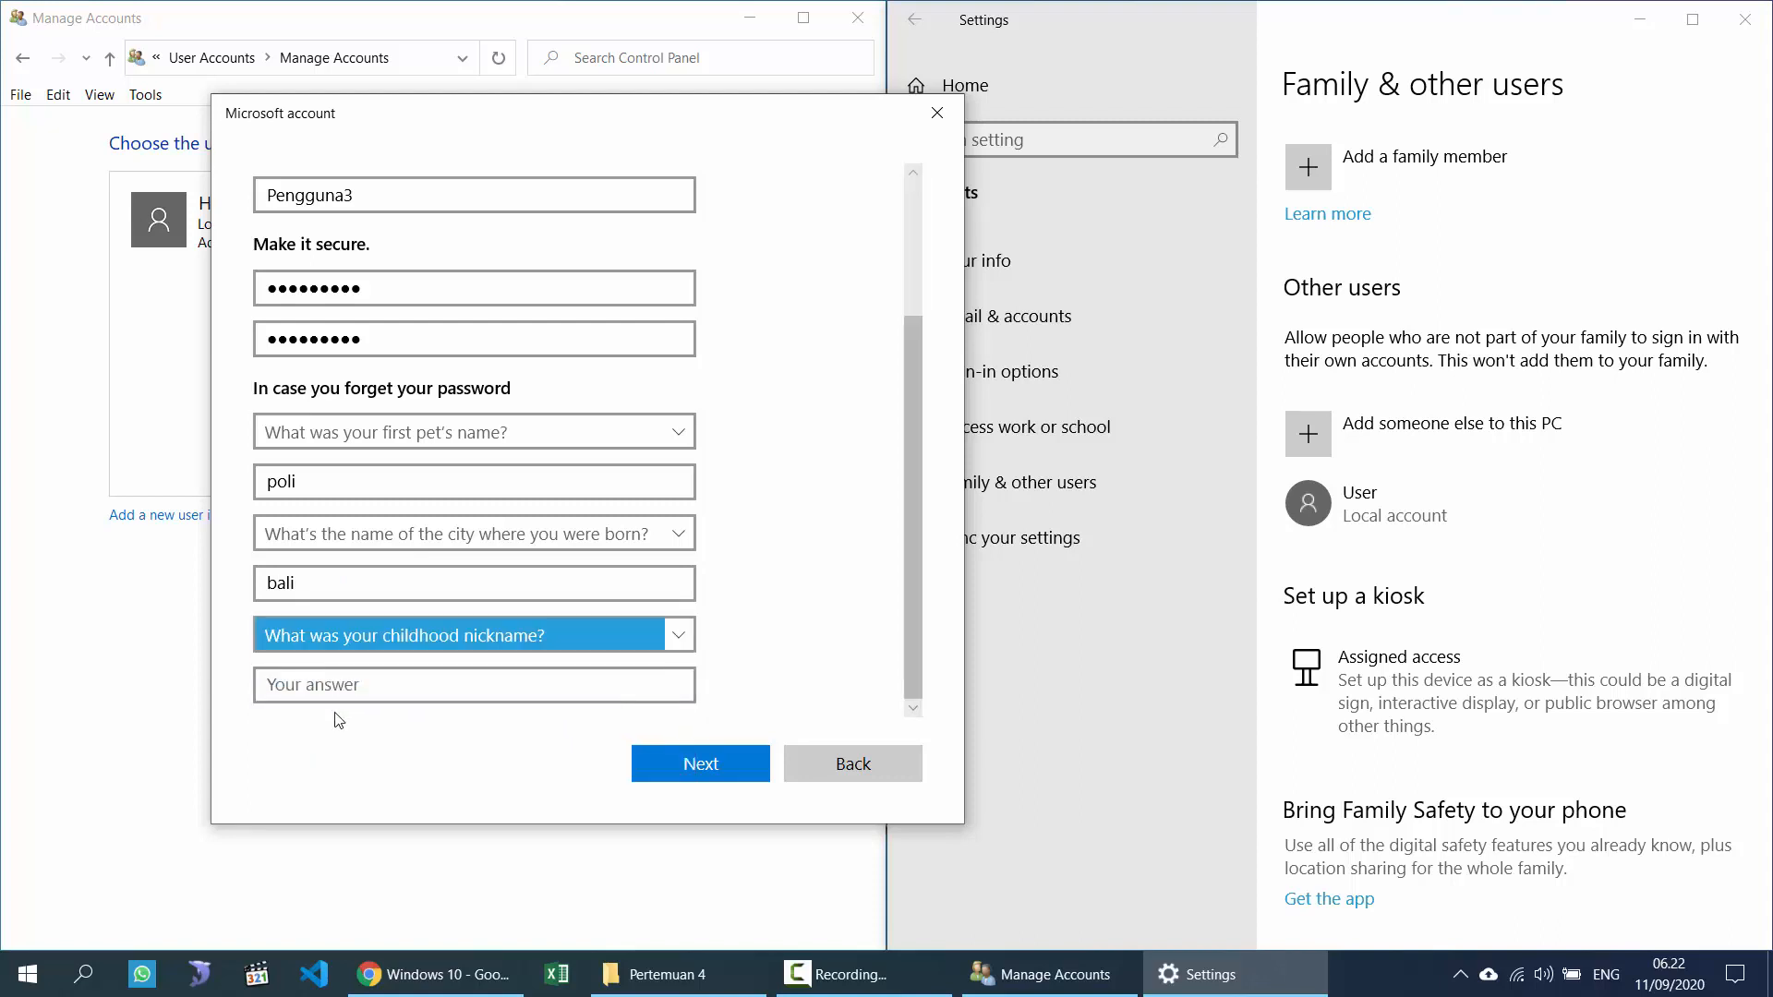
click(325, 688)
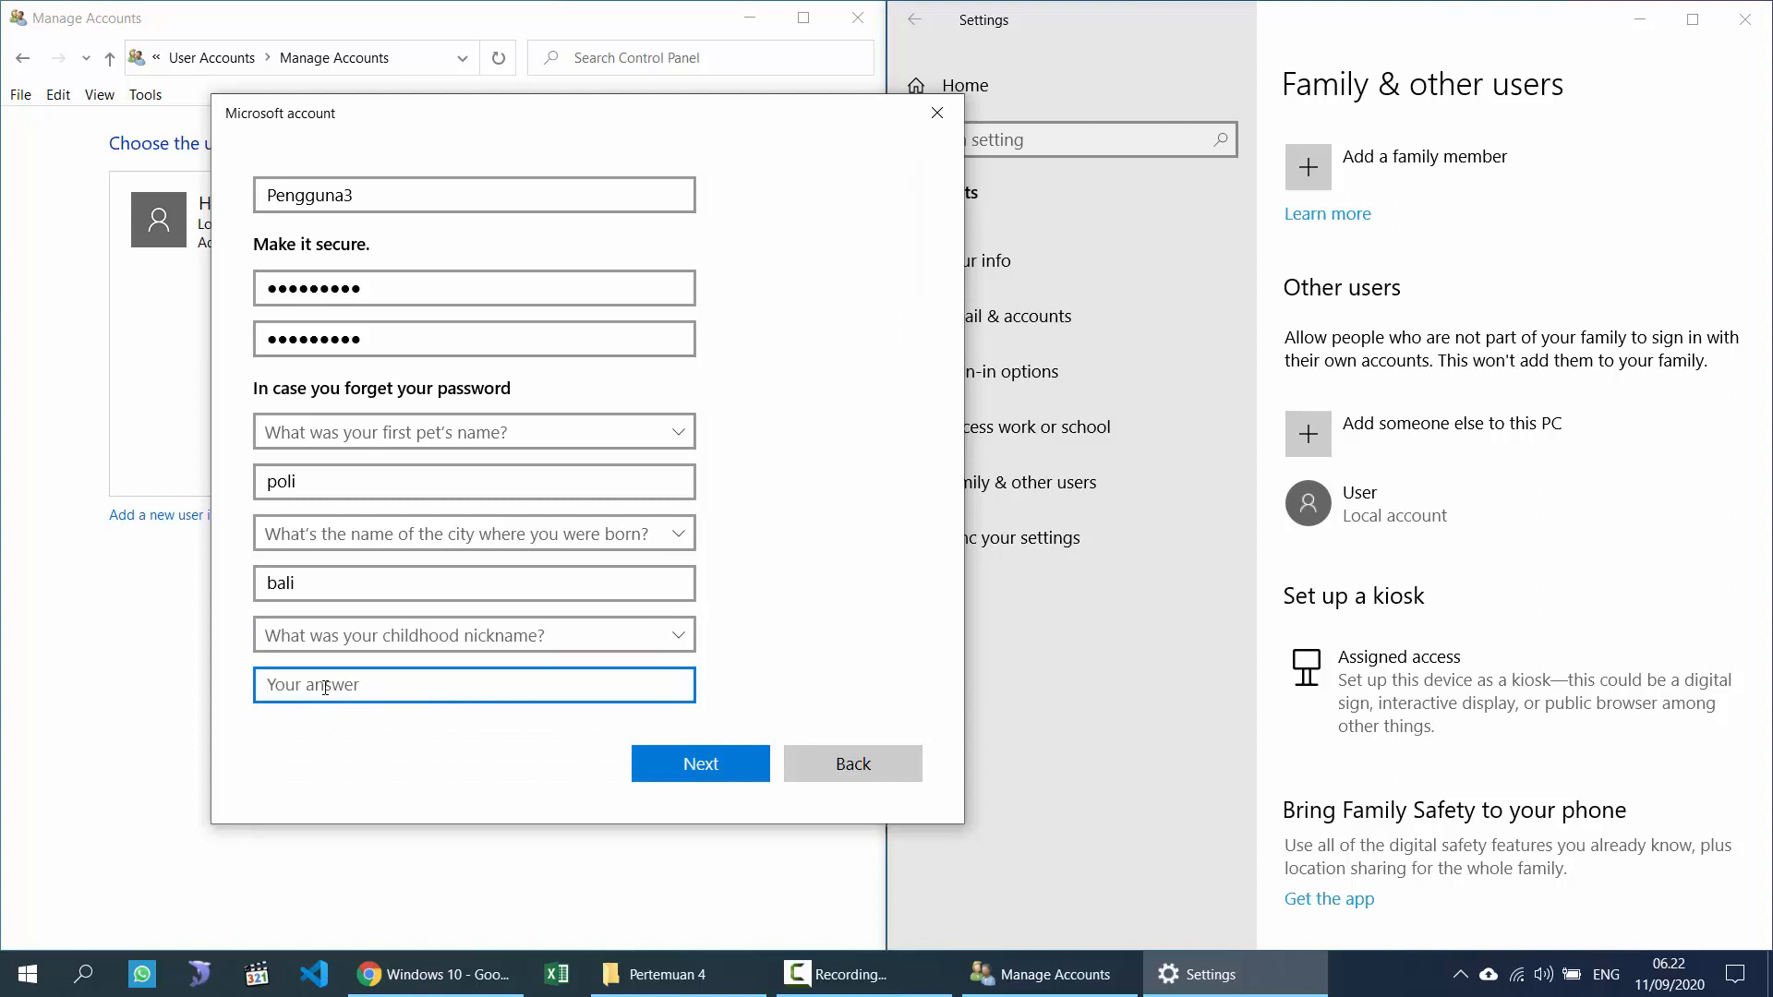
text(herdi)
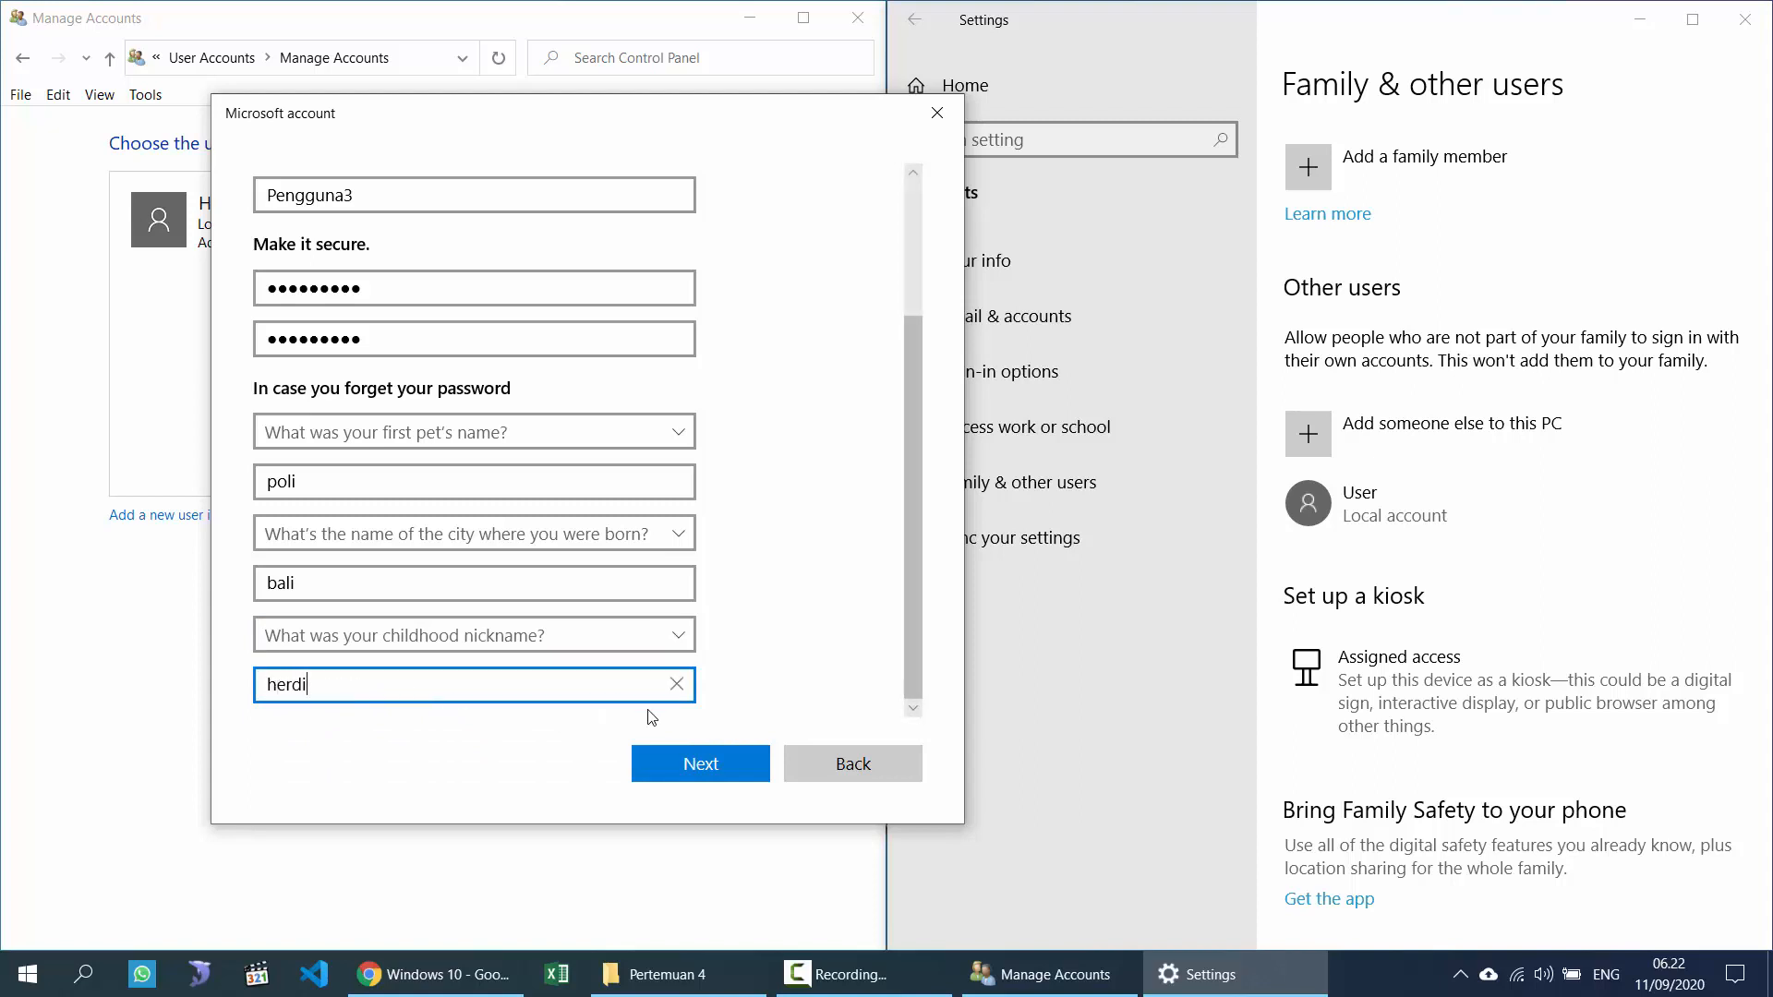
click(719, 759)
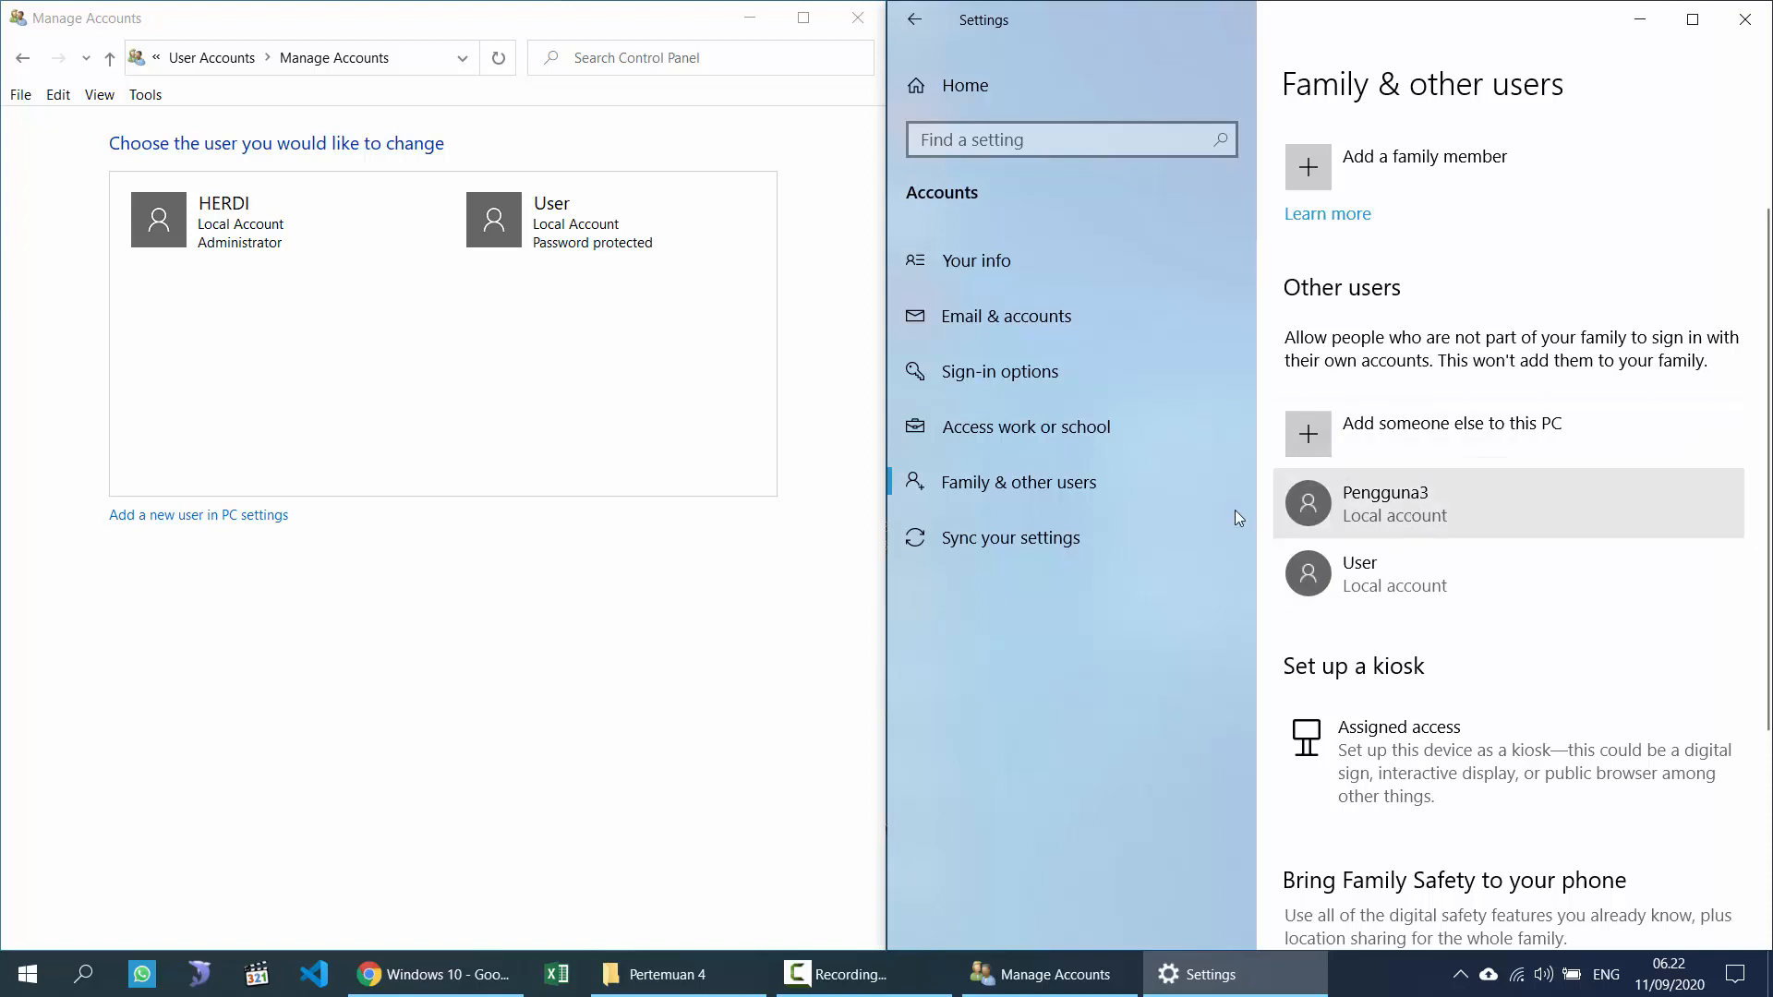
Step: Open Pengguna3 in Manage Accounts, view its account type unchanged, return, and show the desktop
click(244, 55)
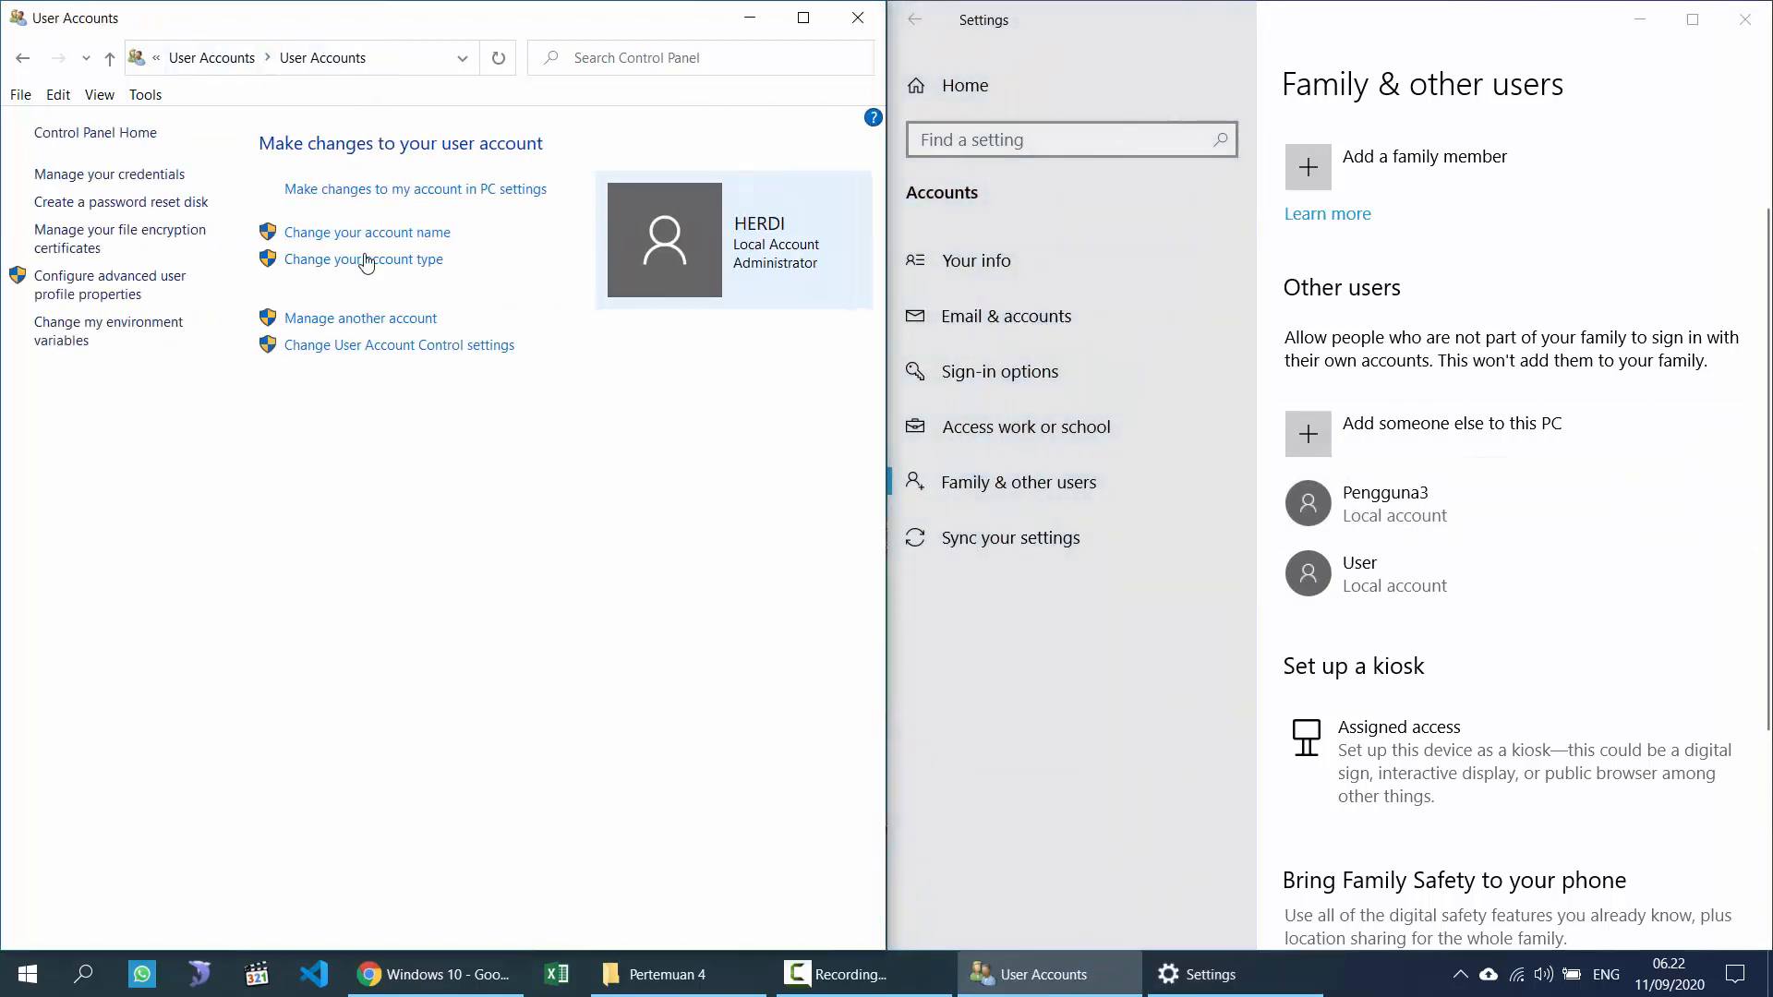
click(341, 320)
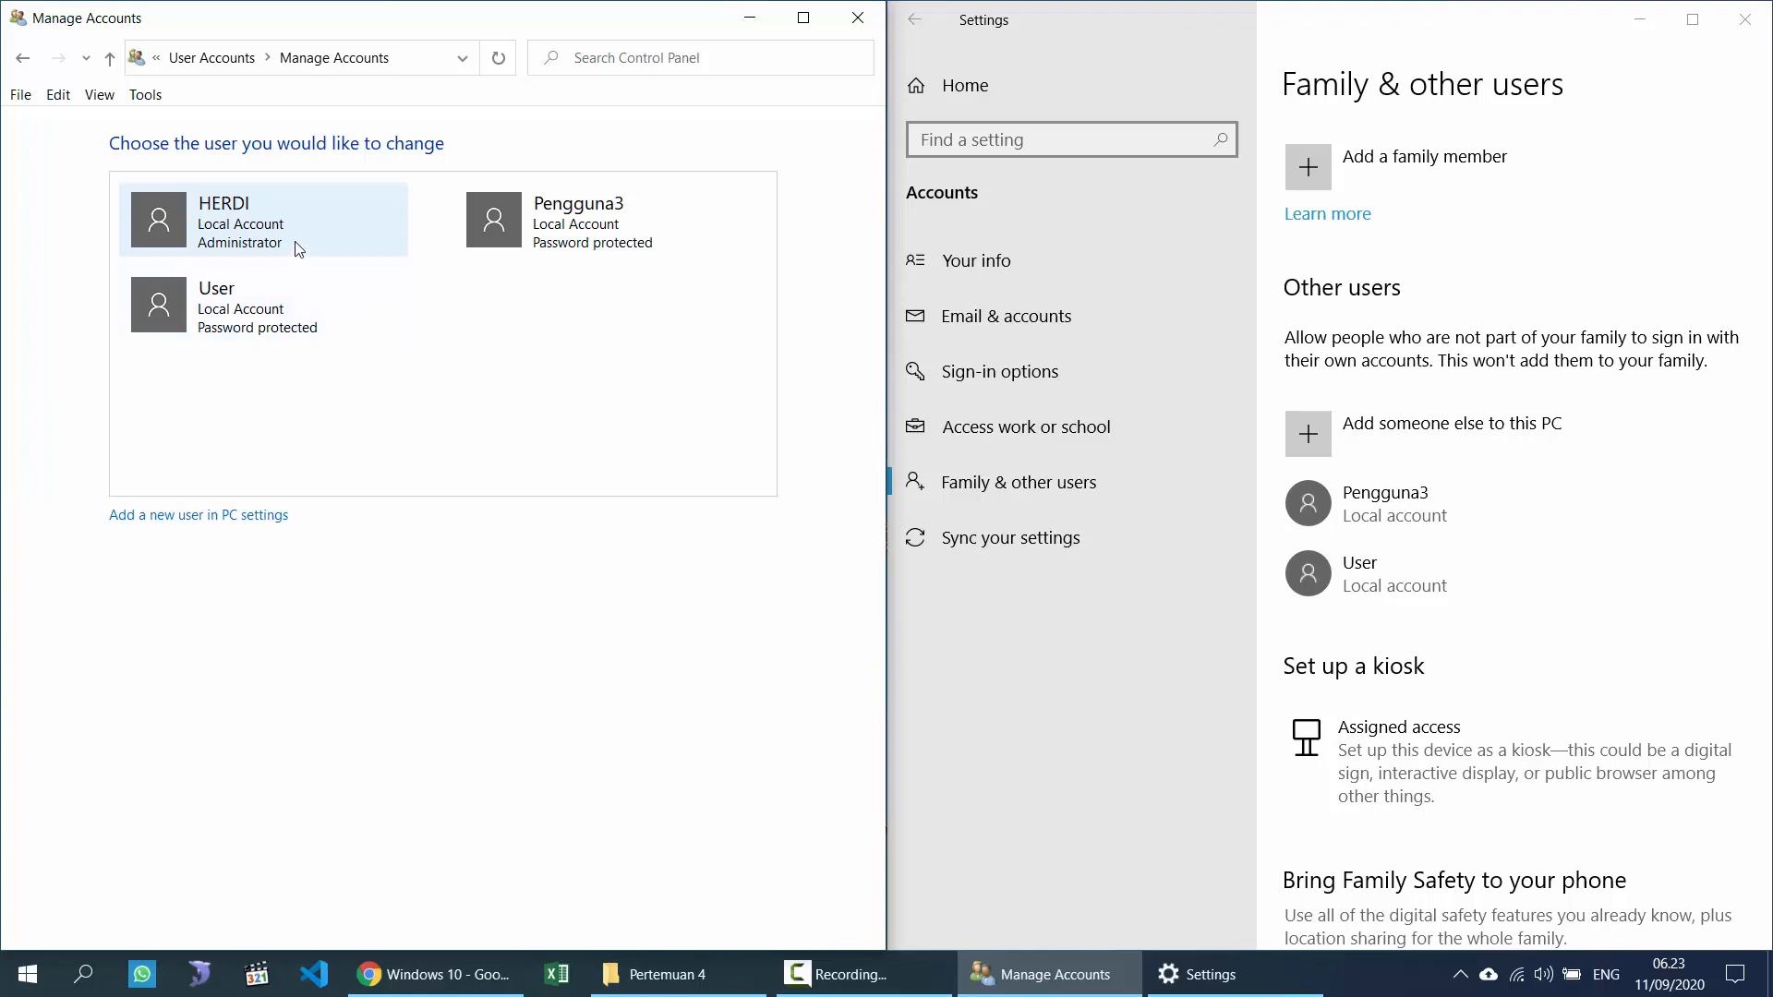
click(592, 237)
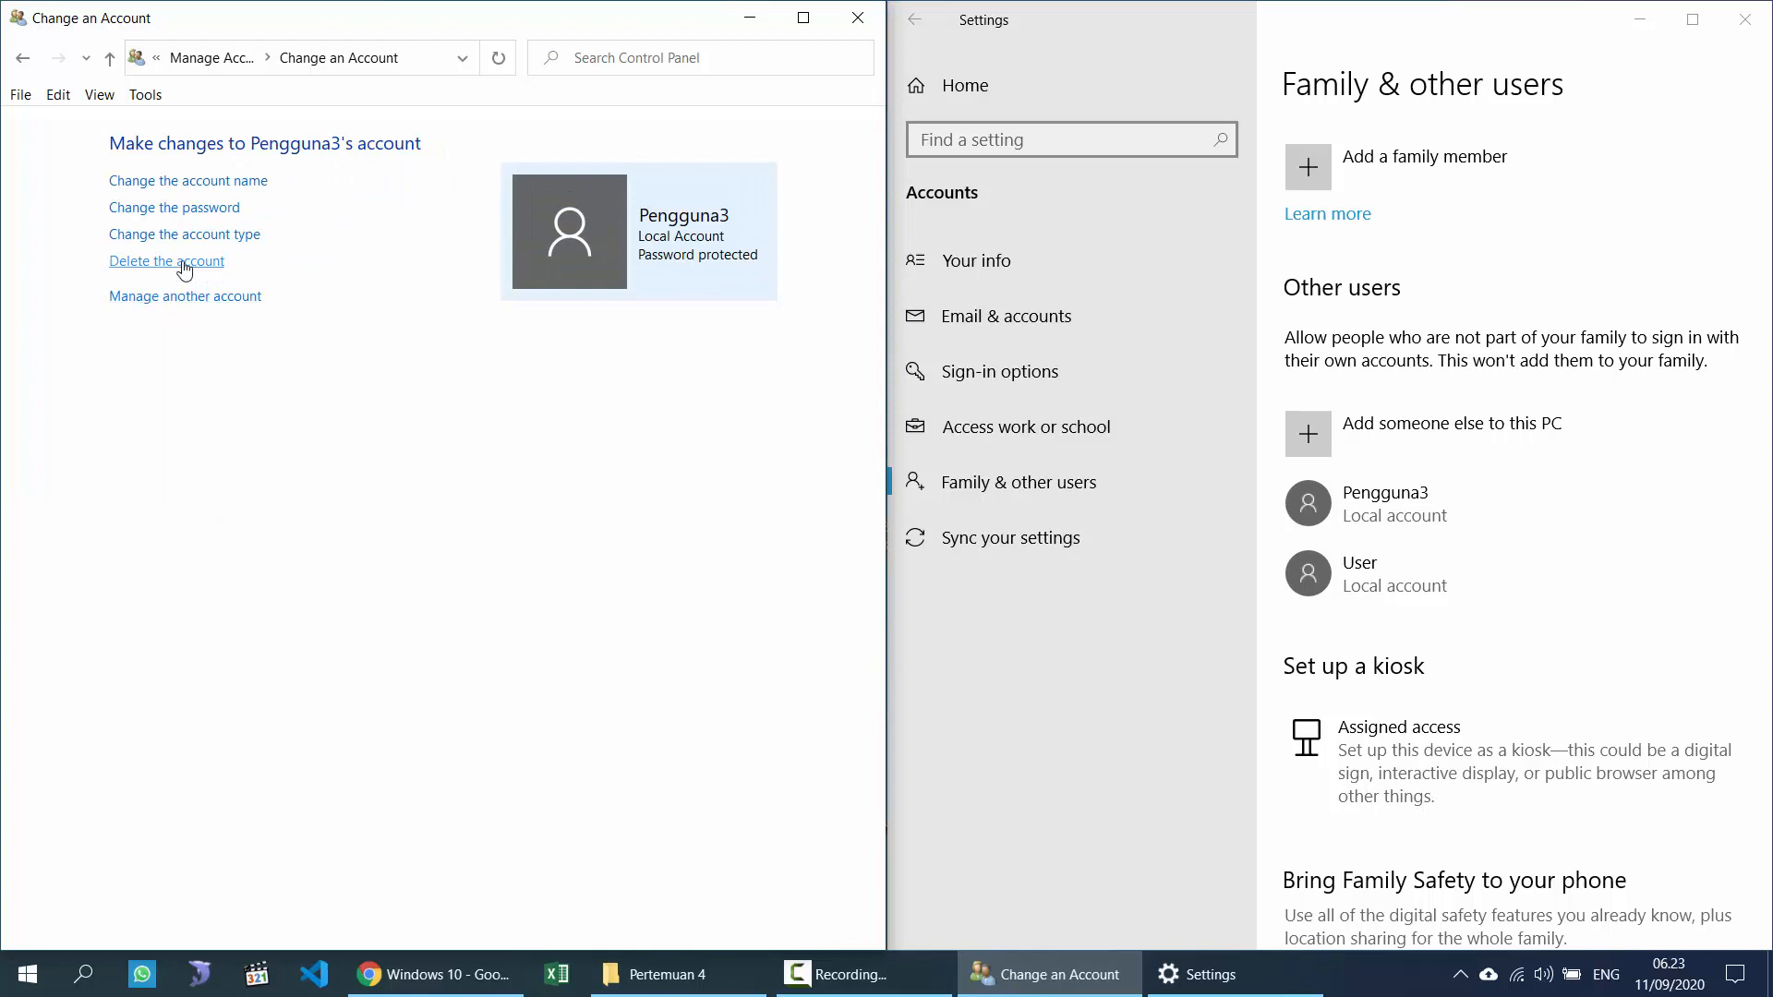
click(184, 235)
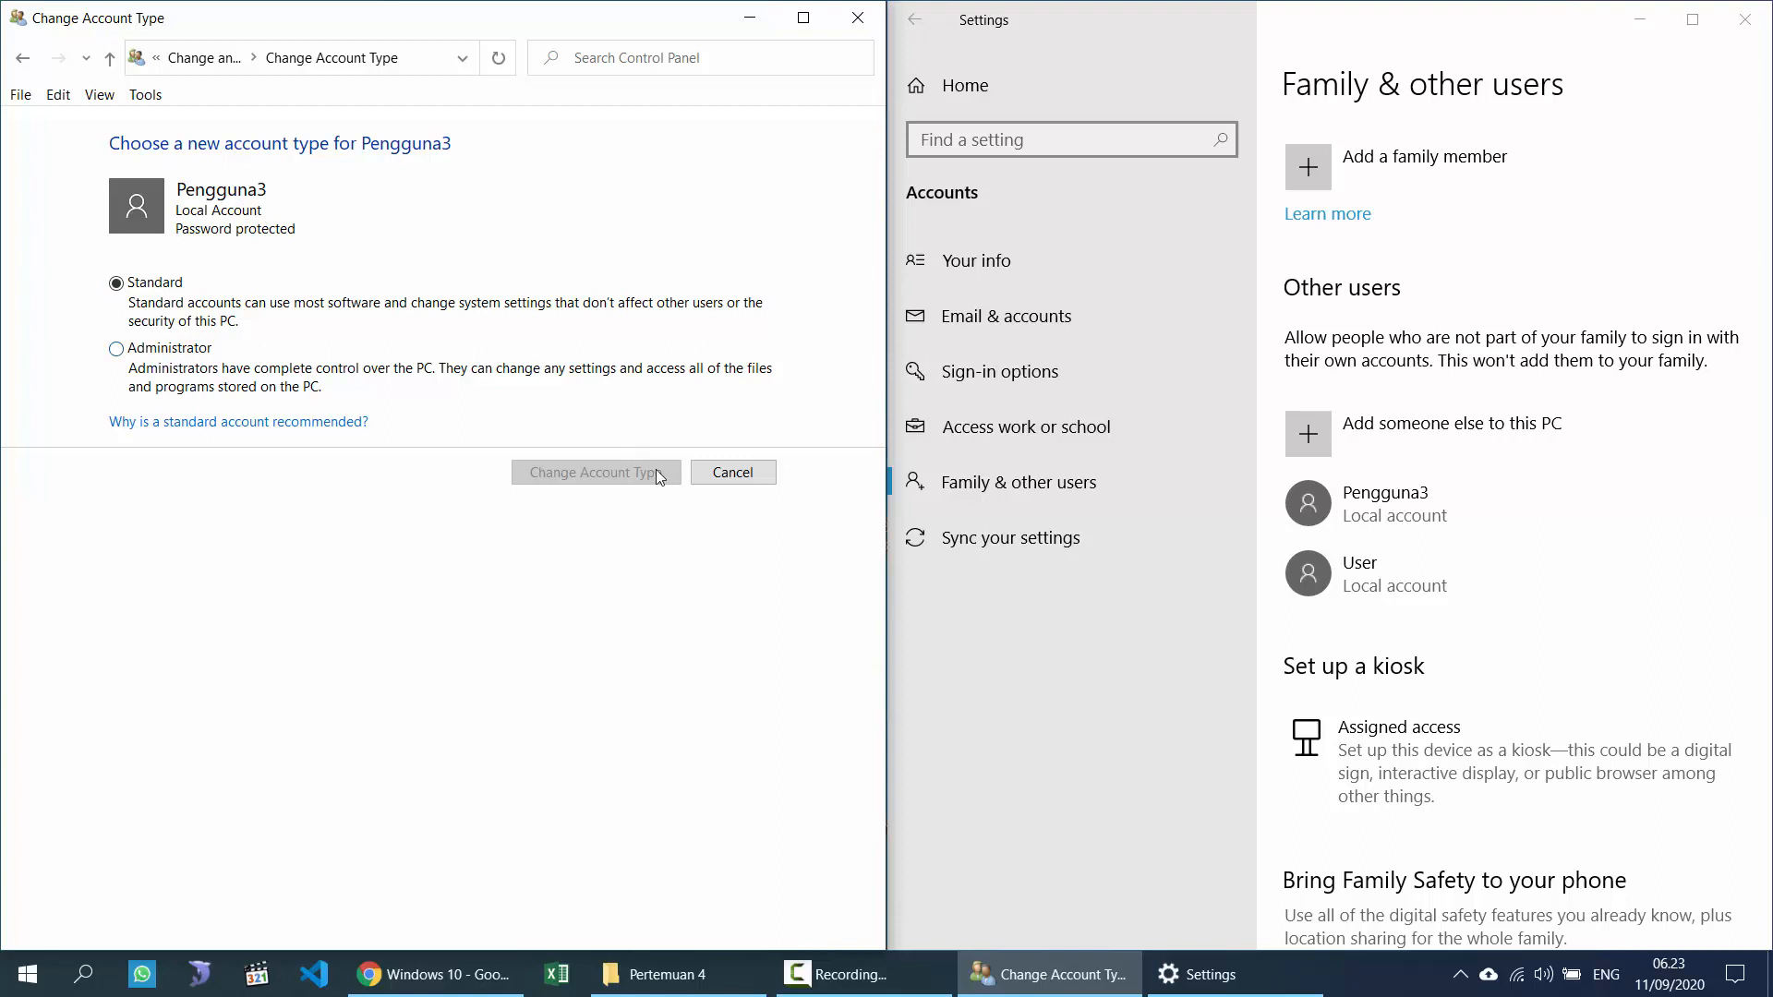
click(715, 476)
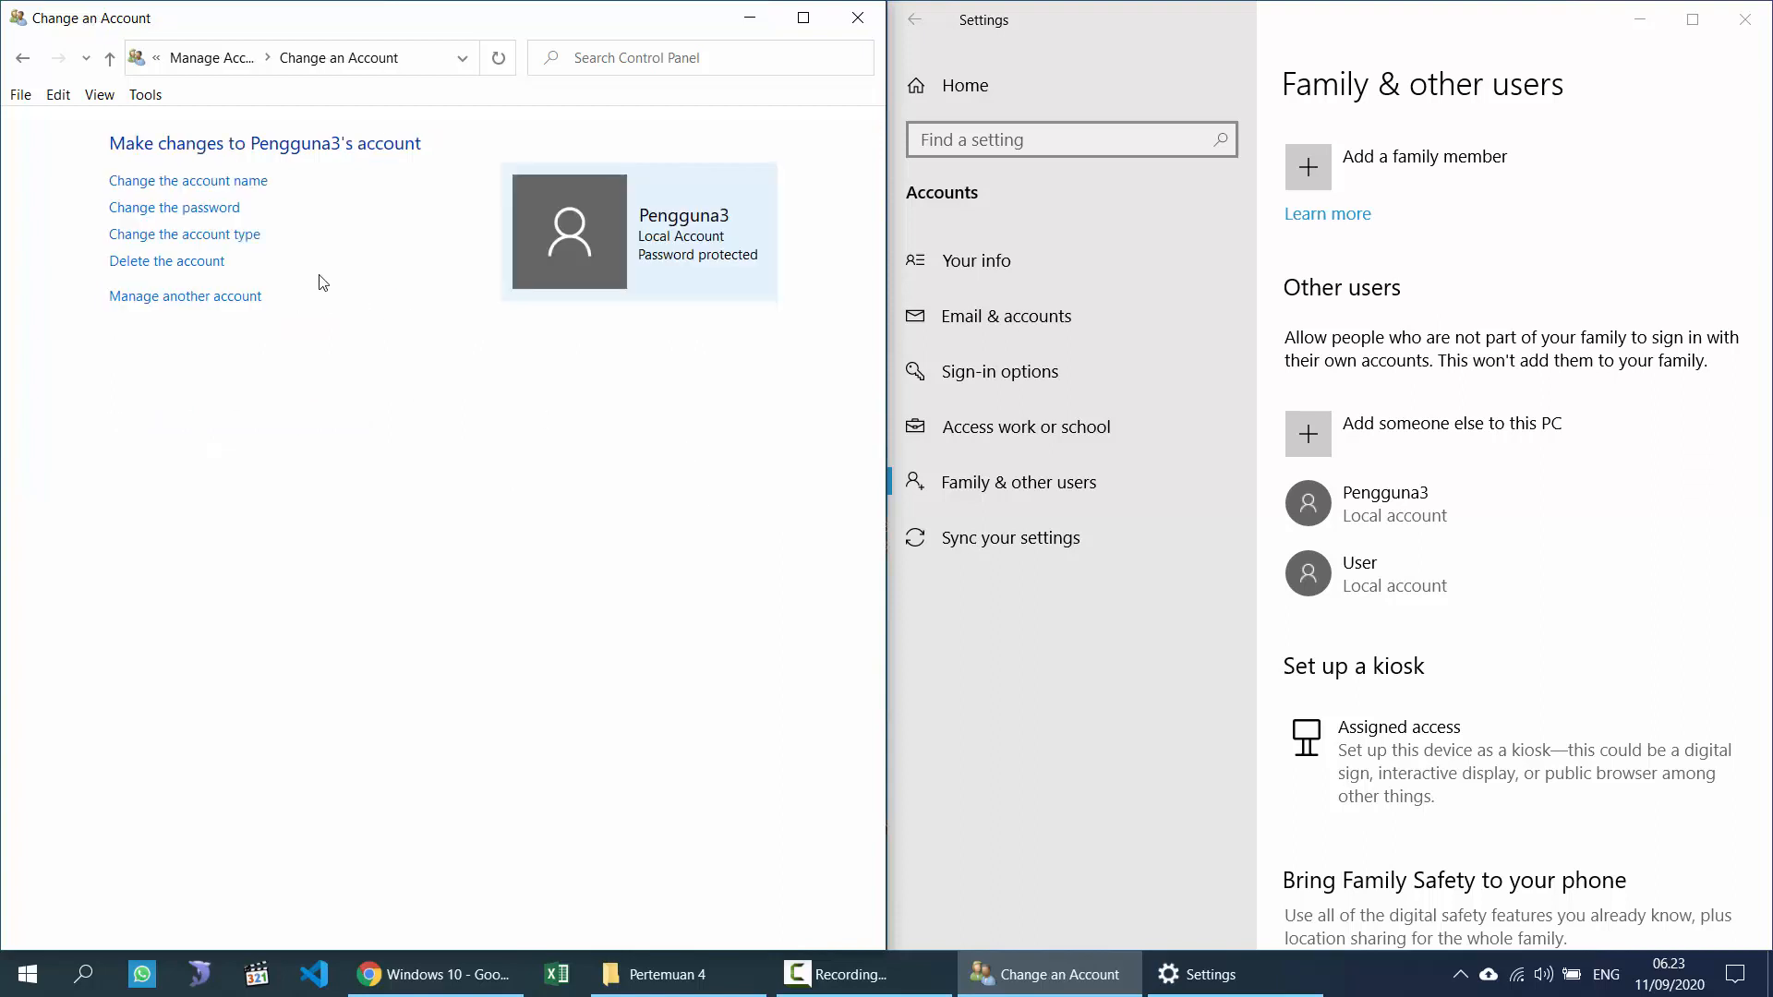
click(245, 62)
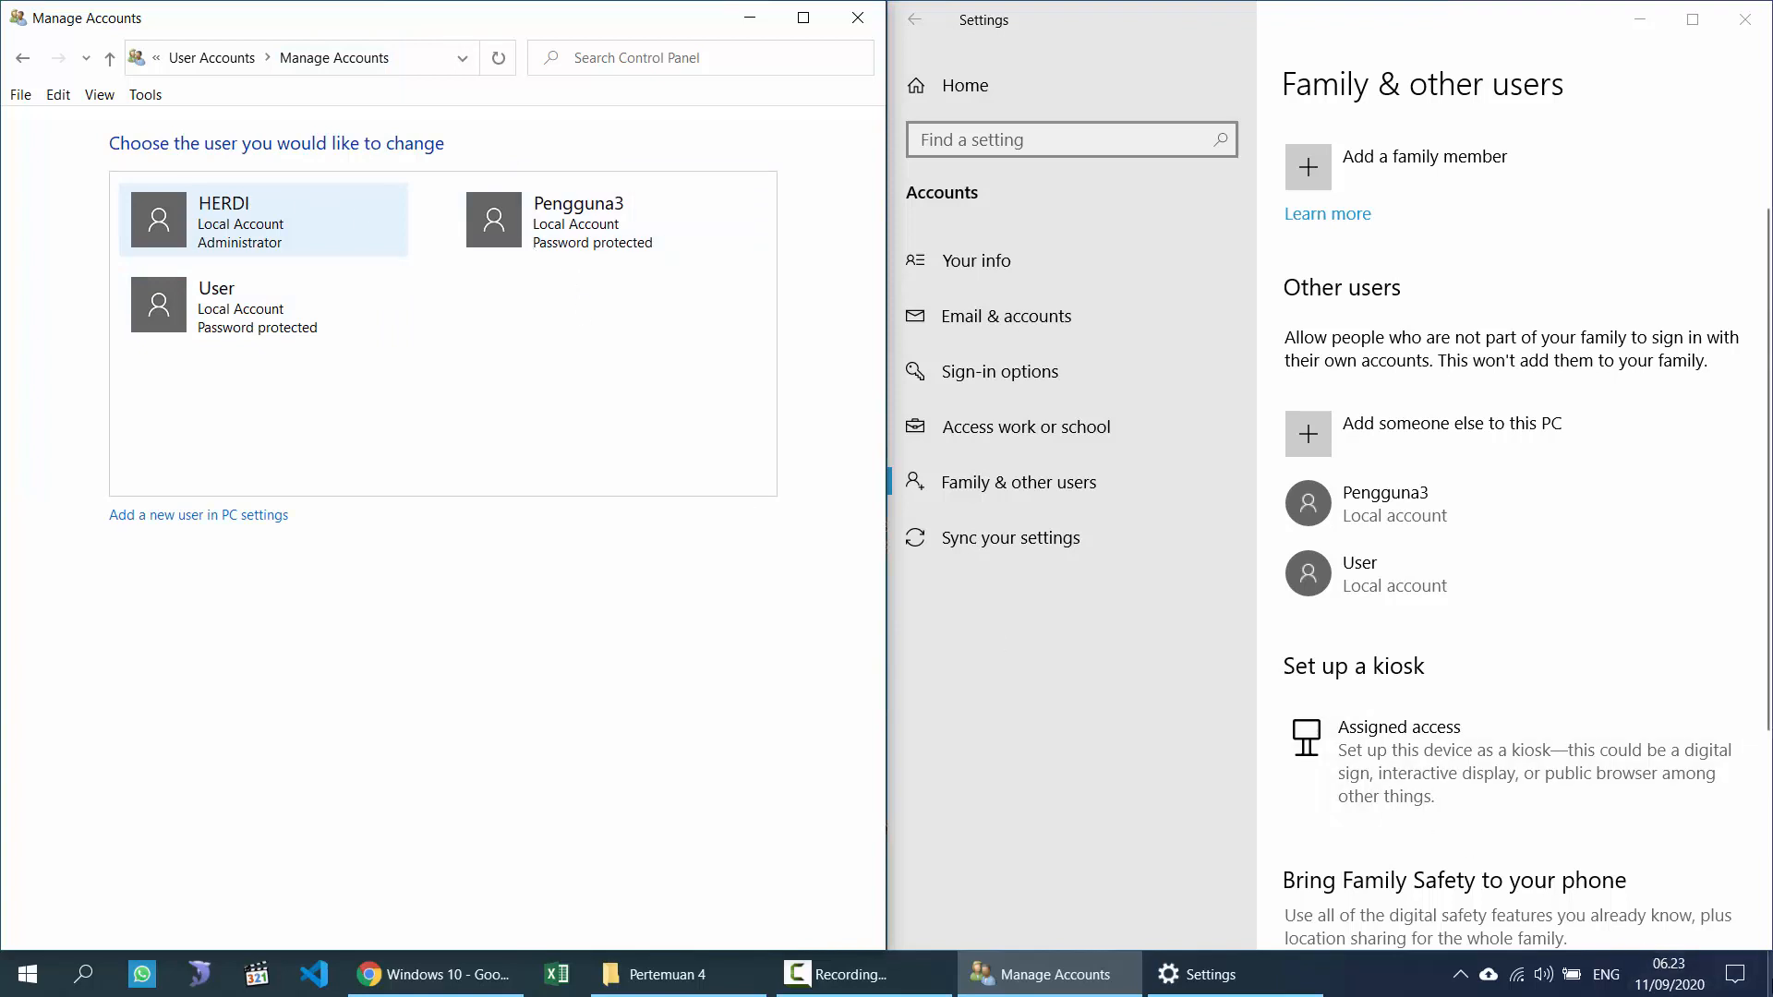
click(1768, 981)
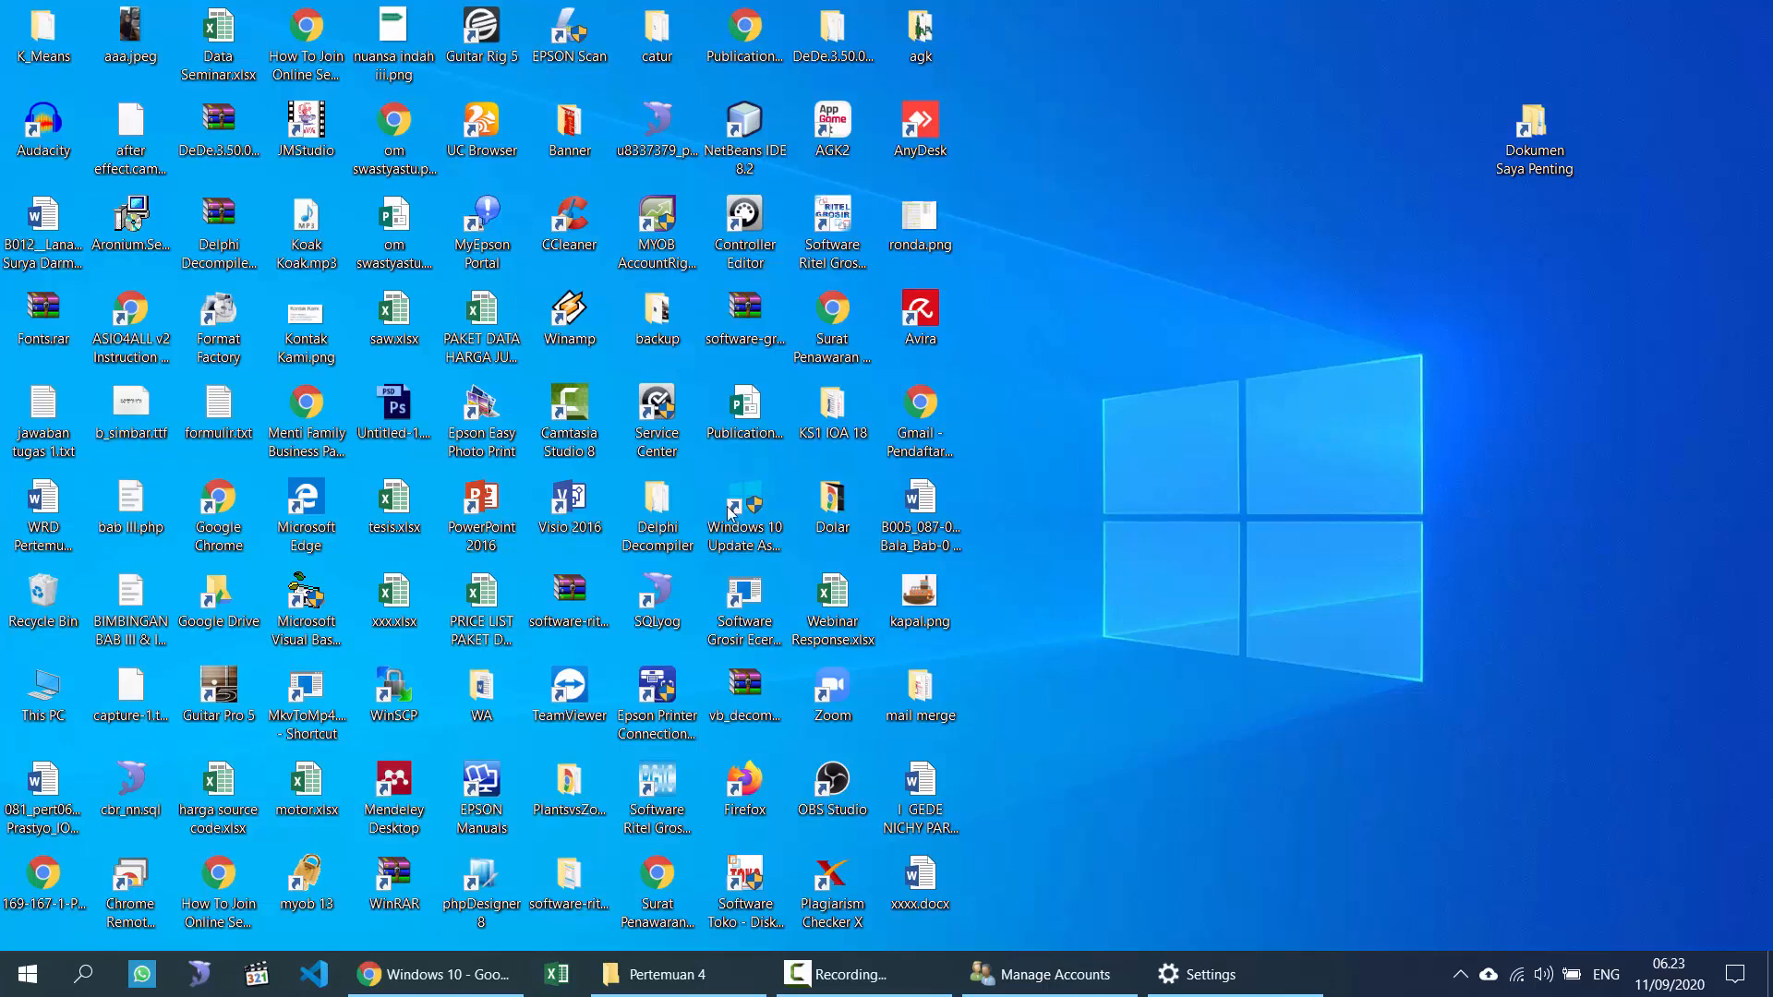
Step: Practise selecting desktop icons by marquee and Ctrl+A, then restore the Pertemuan 4 folder
drag(1724, 23, 7, 981)
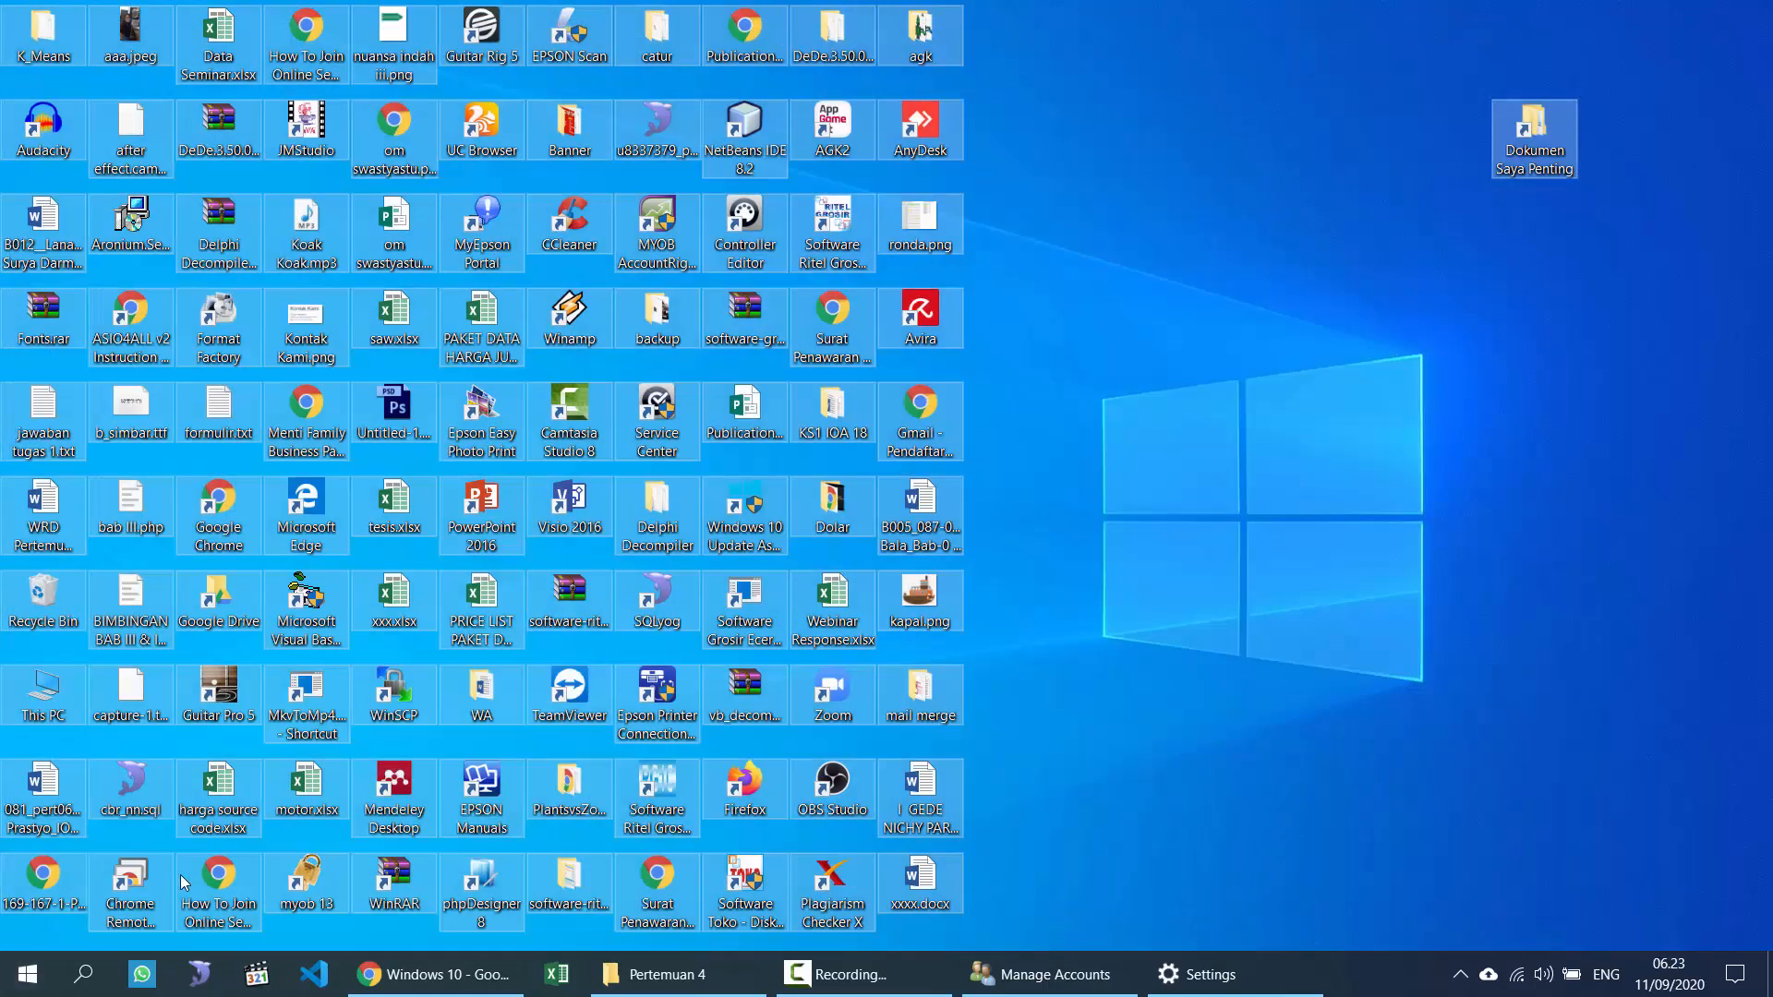
click(1185, 787)
drag(1702, 902, 5, 8)
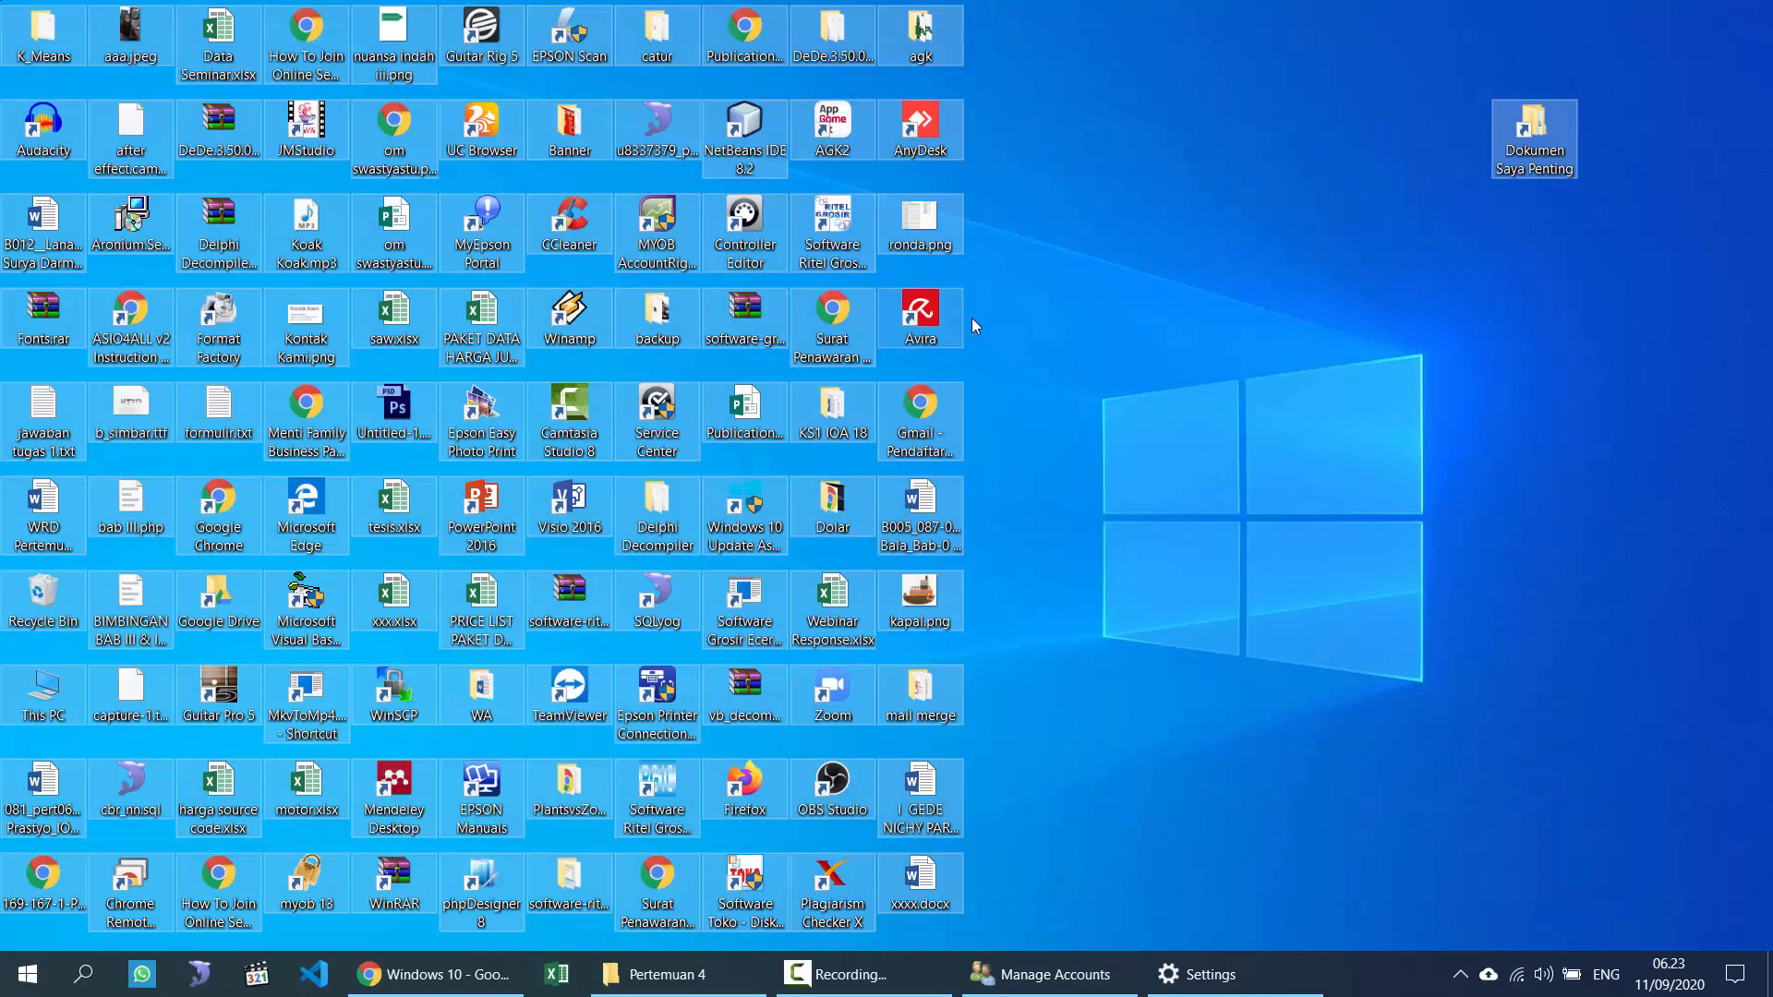
click(1198, 445)
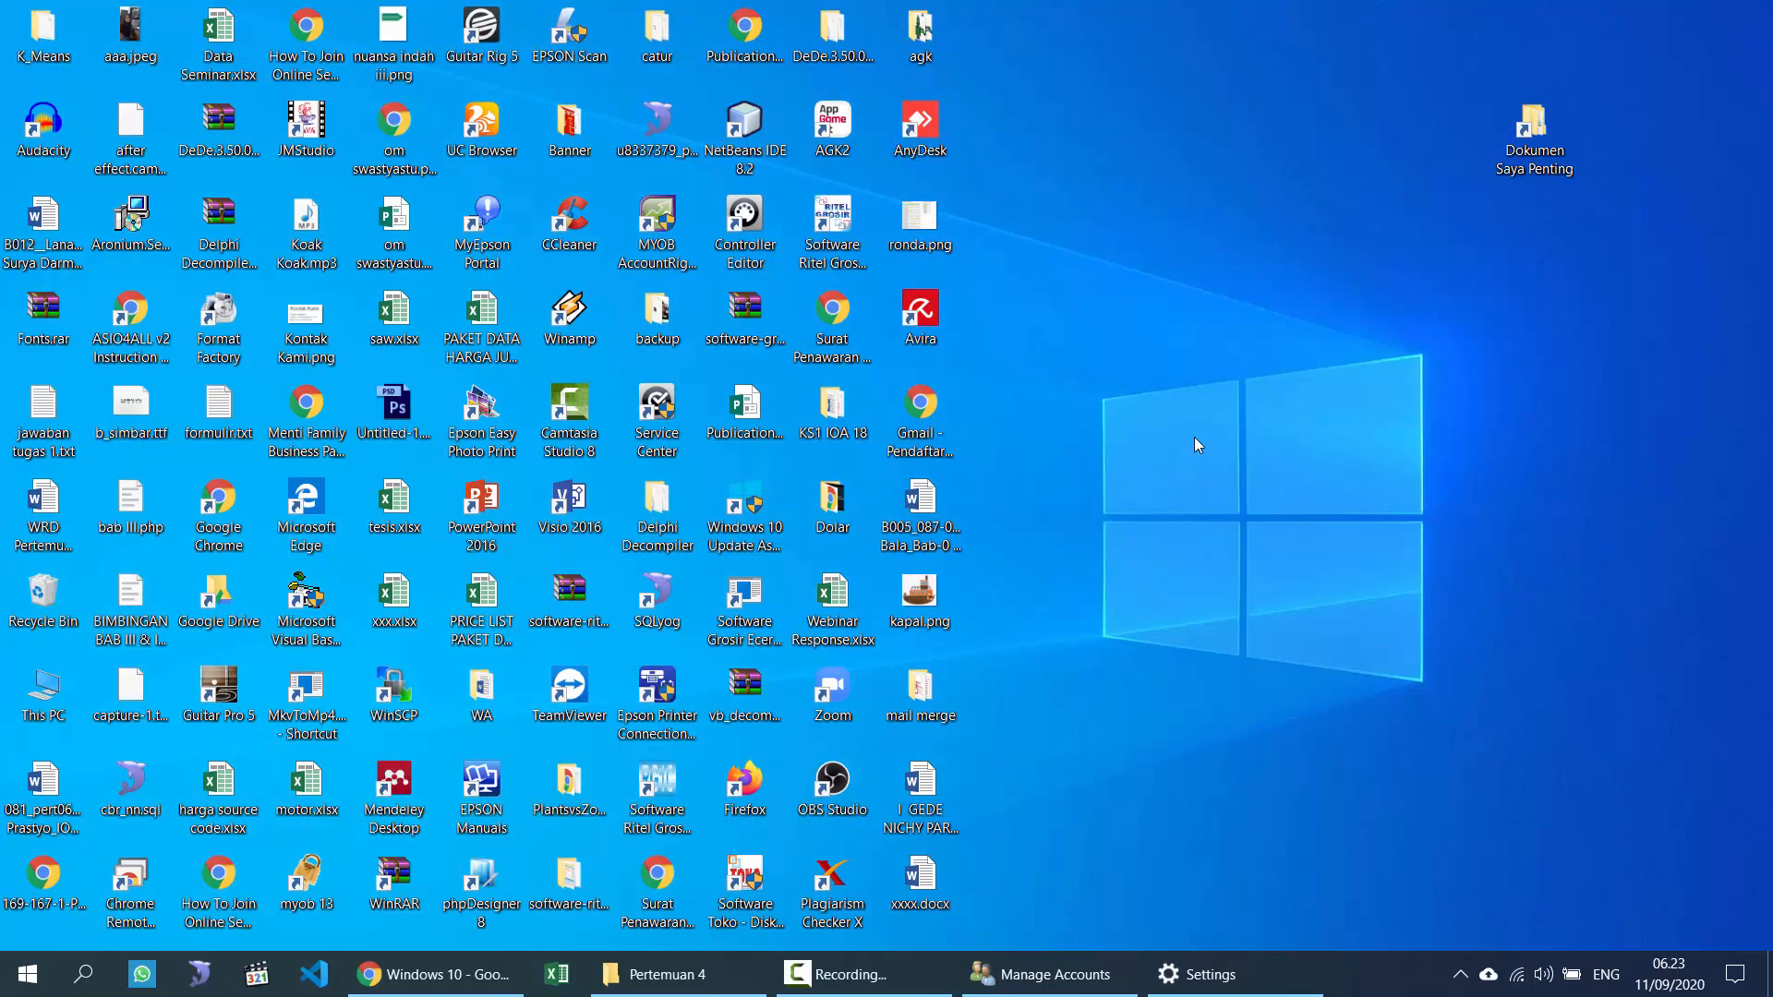
drag(1702, 23, 40, 977)
click(39, 977)
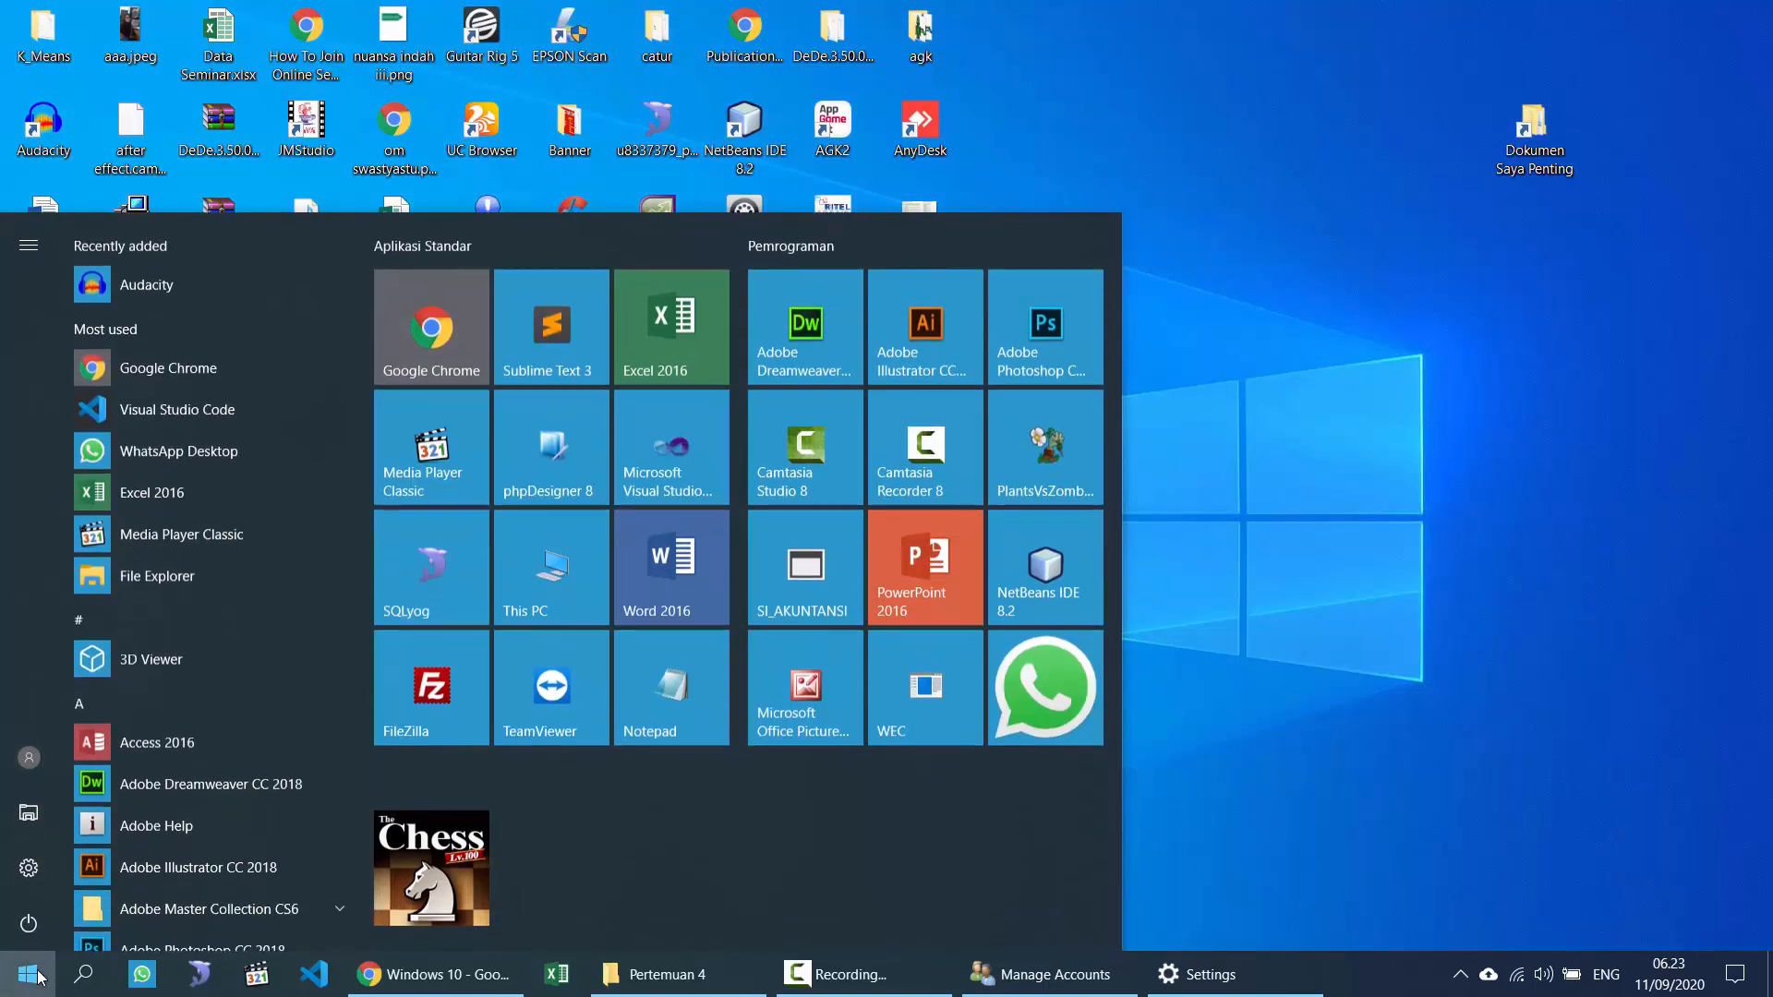
click(1466, 593)
key(ctrl+a)
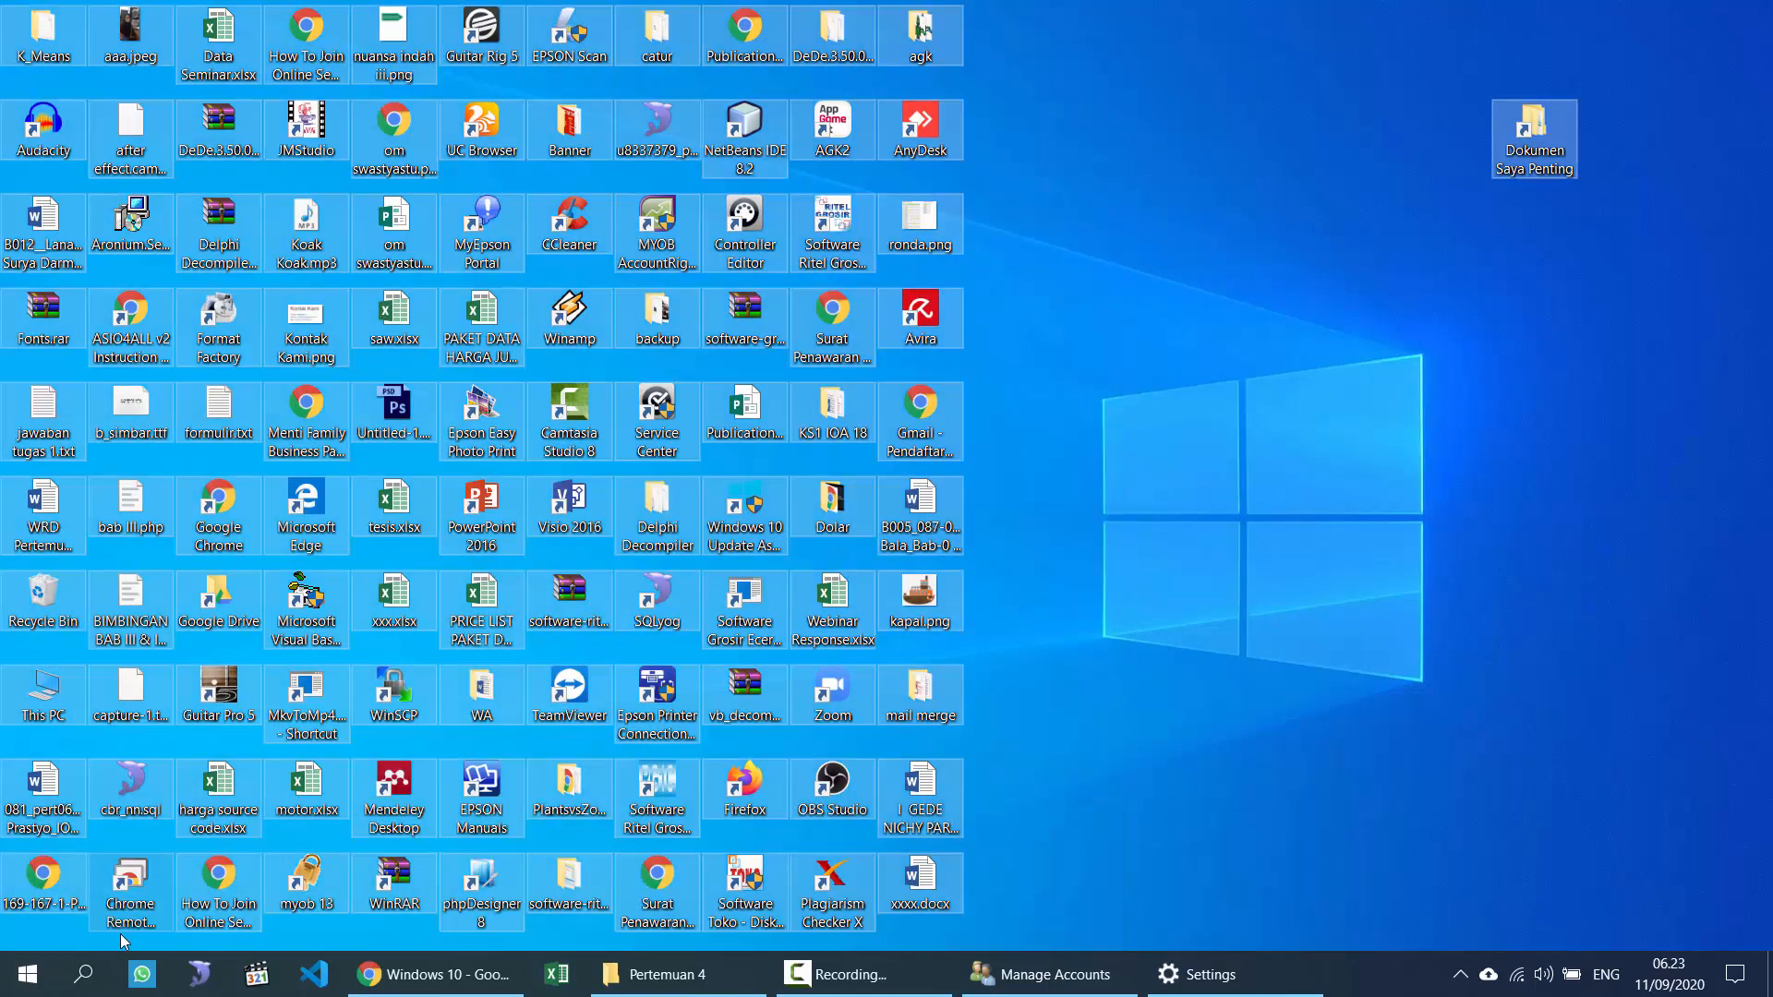
click(718, 977)
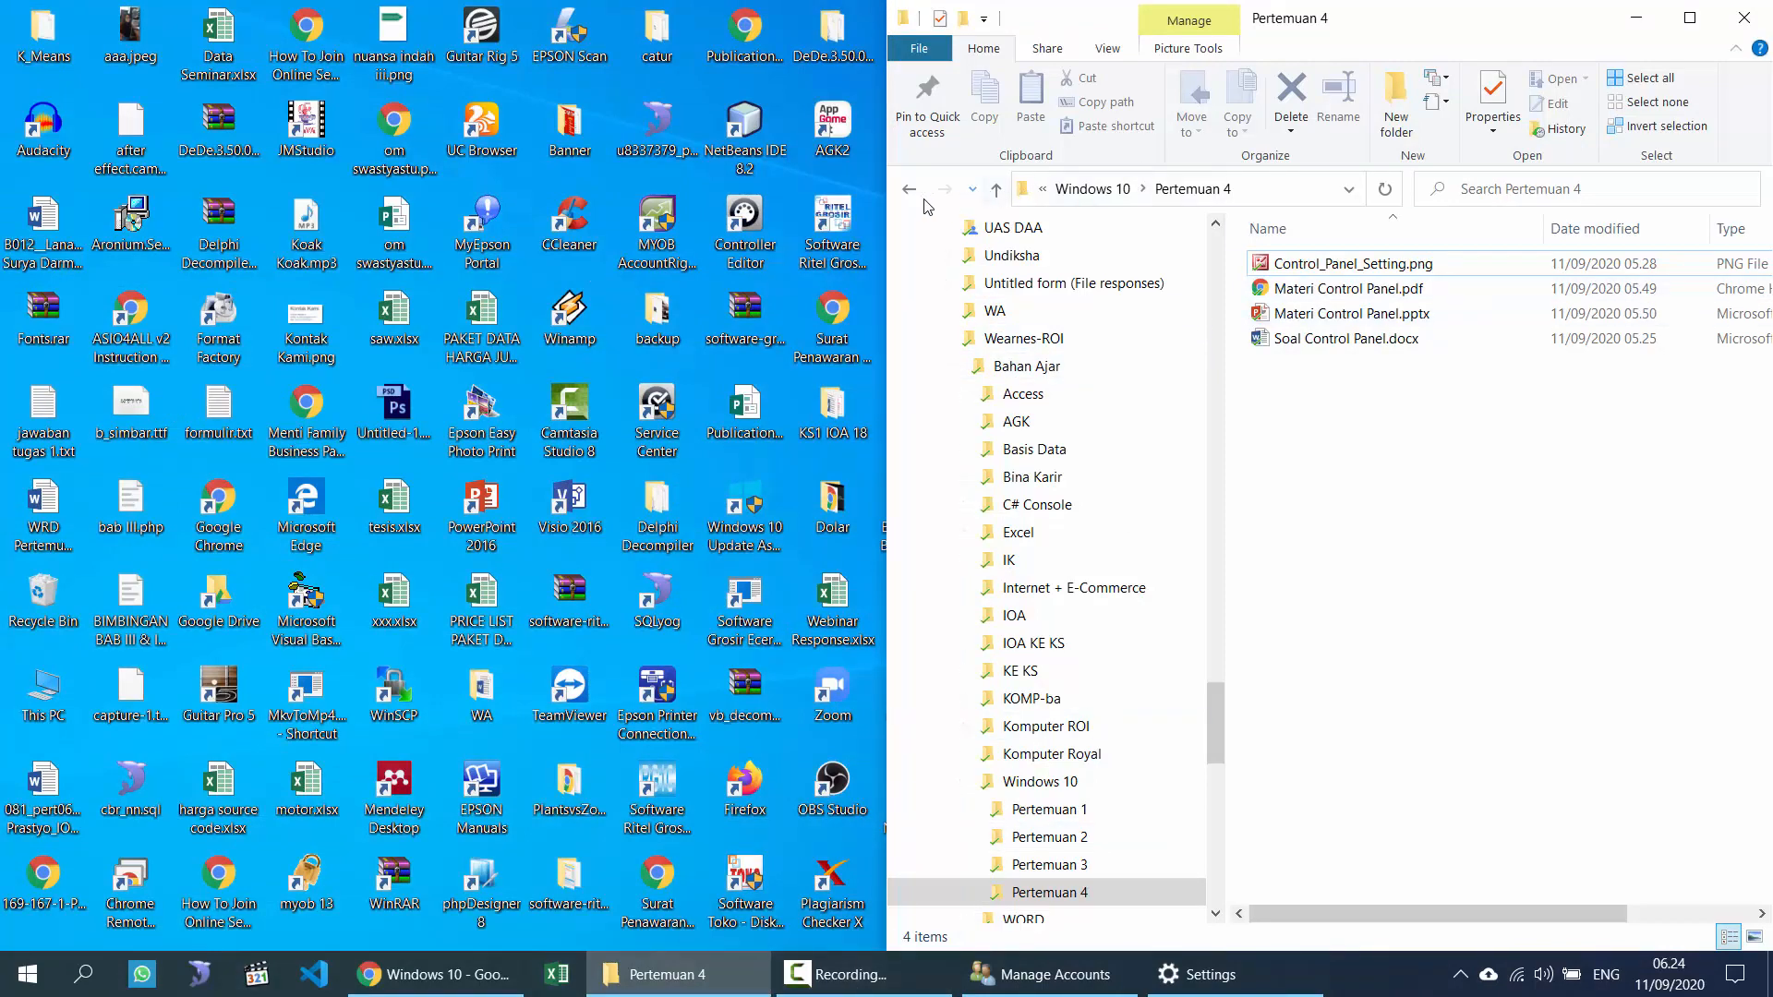
Step: Navigate File Explorer from HERDI to This PC > Documents and select the History folder
scroll(961, 325, up, 20)
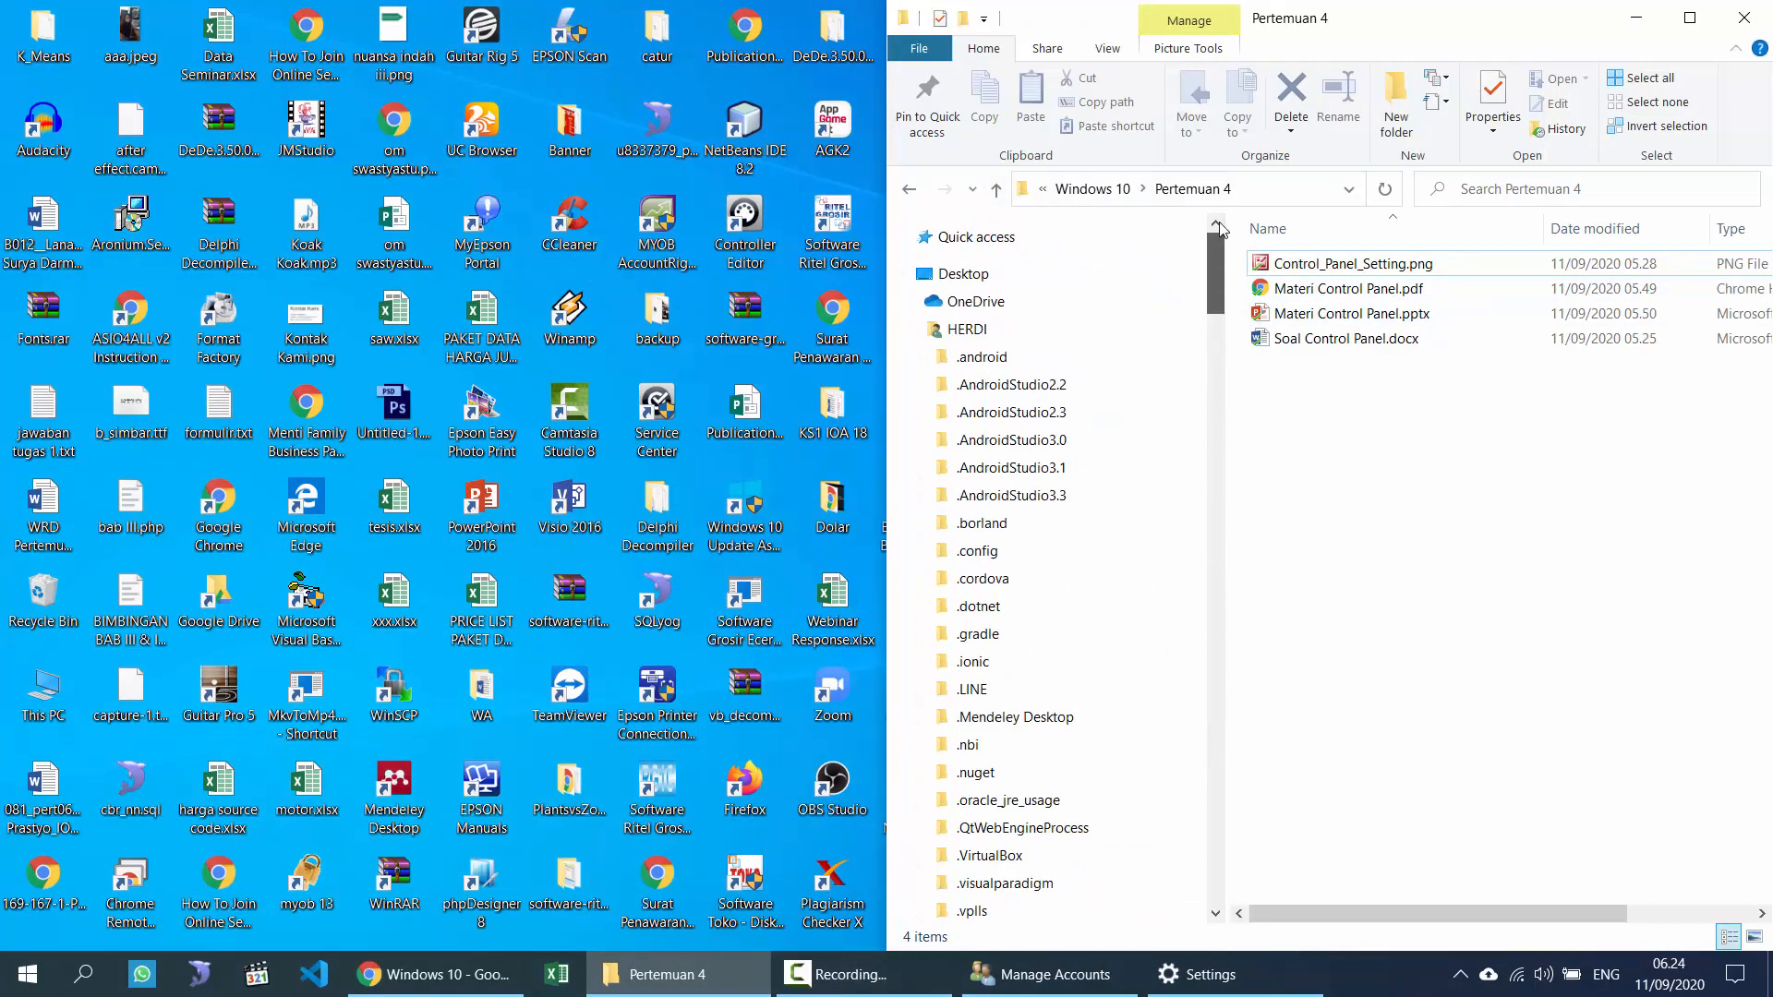
click(968, 330)
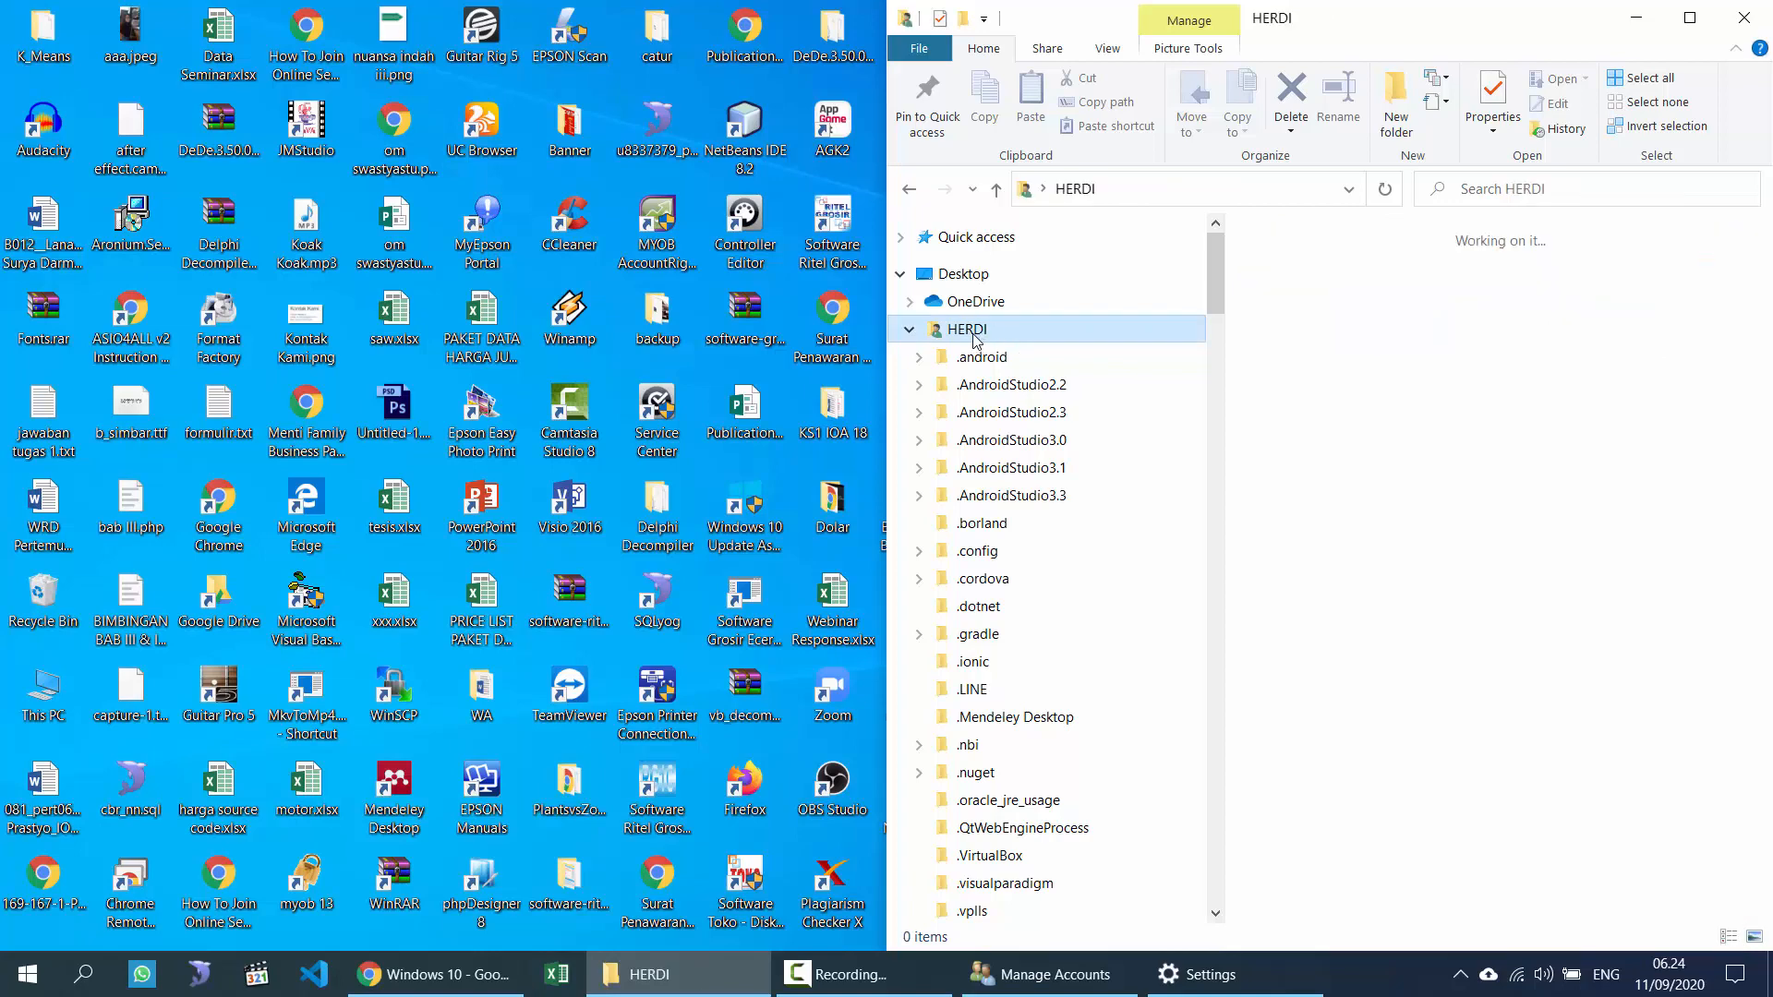
scroll(1049, 633, down, 2)
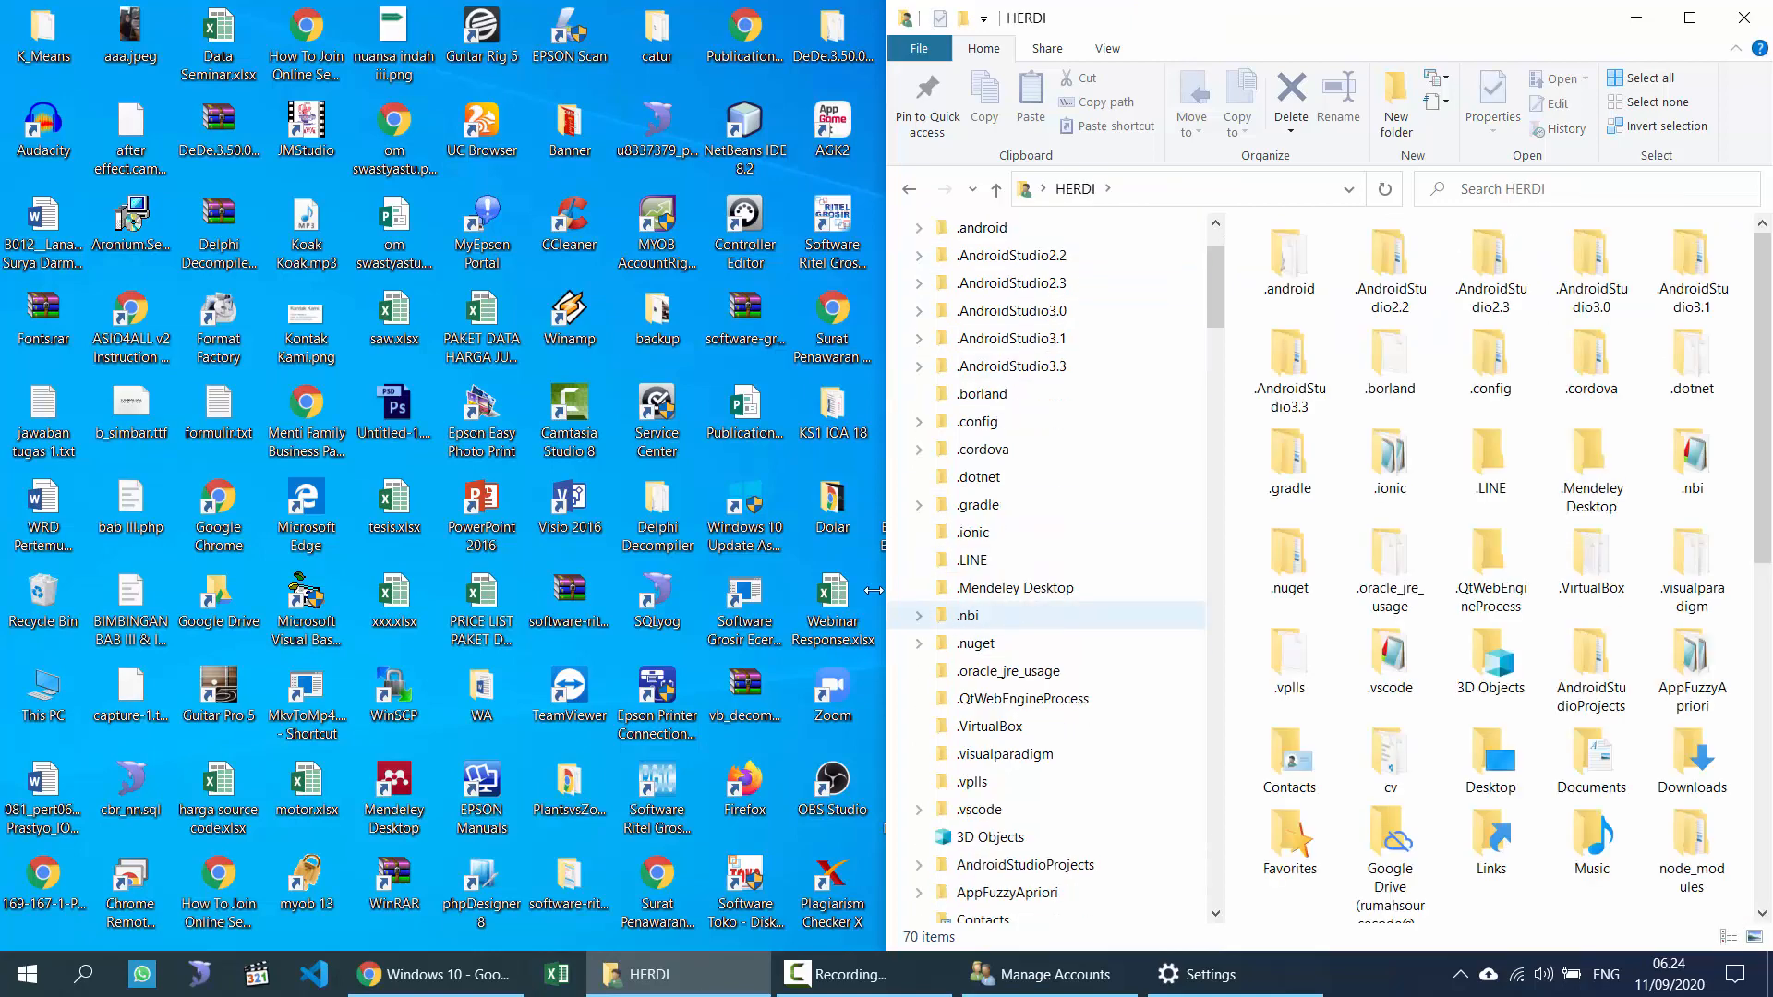
scroll(923, 370, up, 3)
click(911, 331)
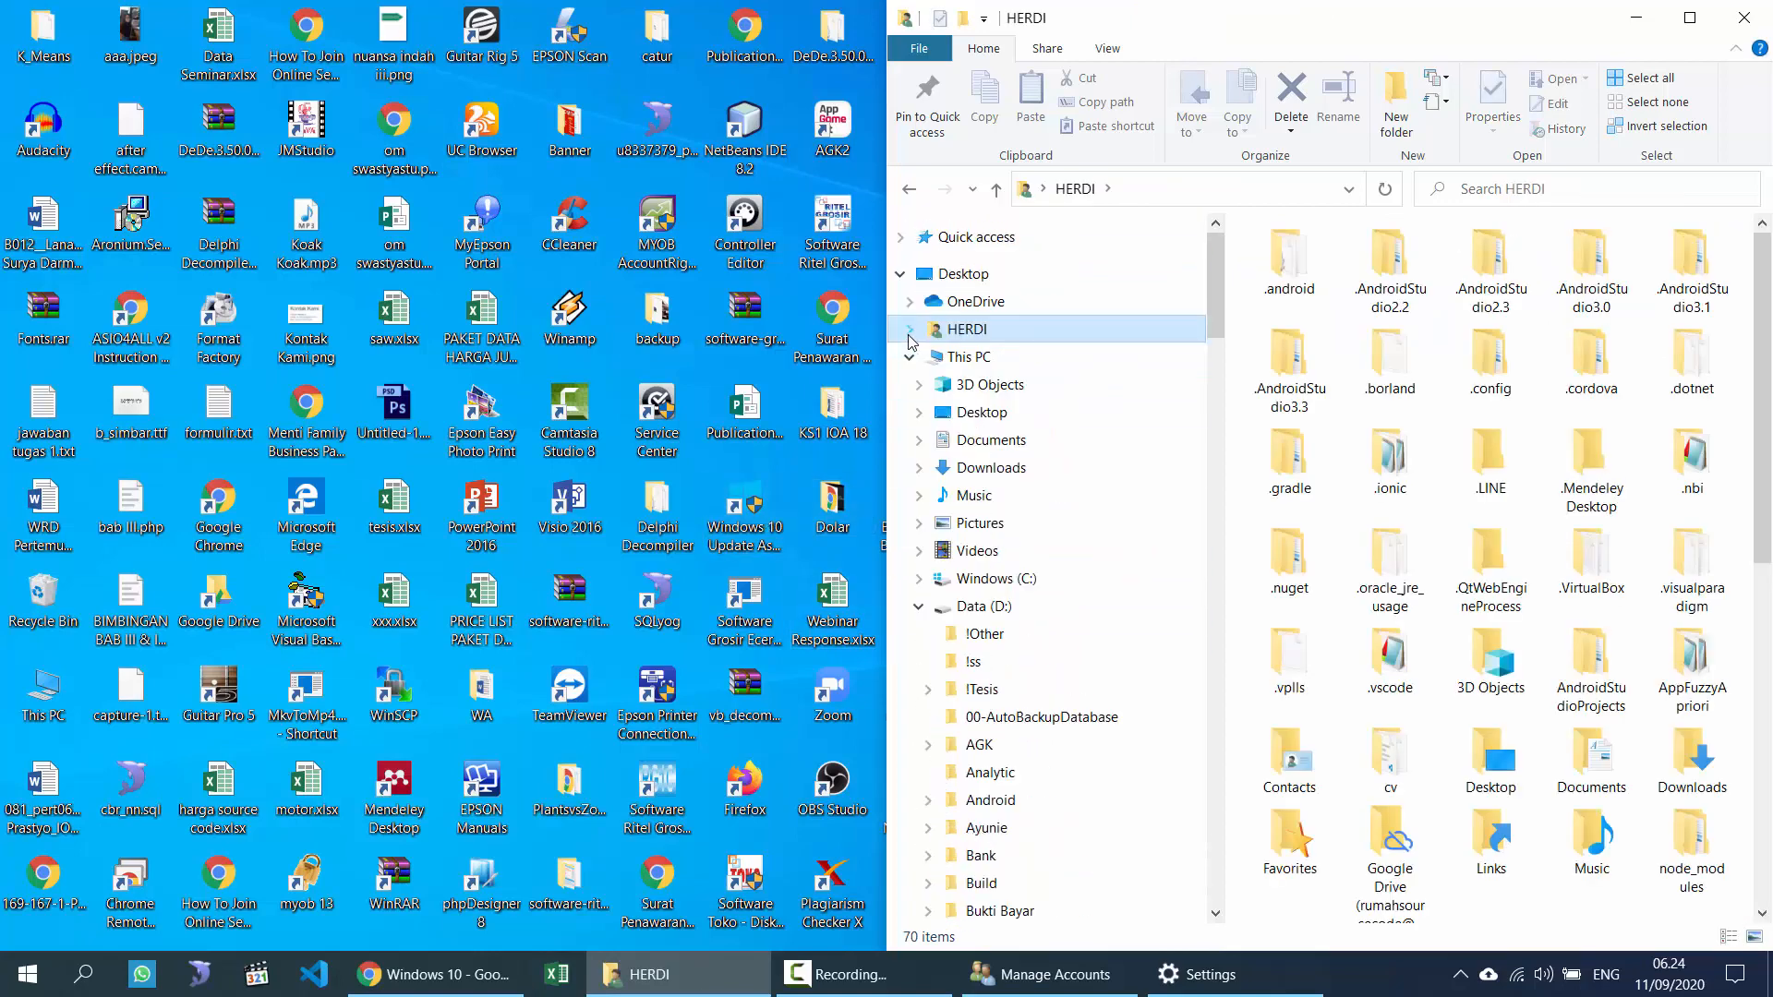
click(978, 440)
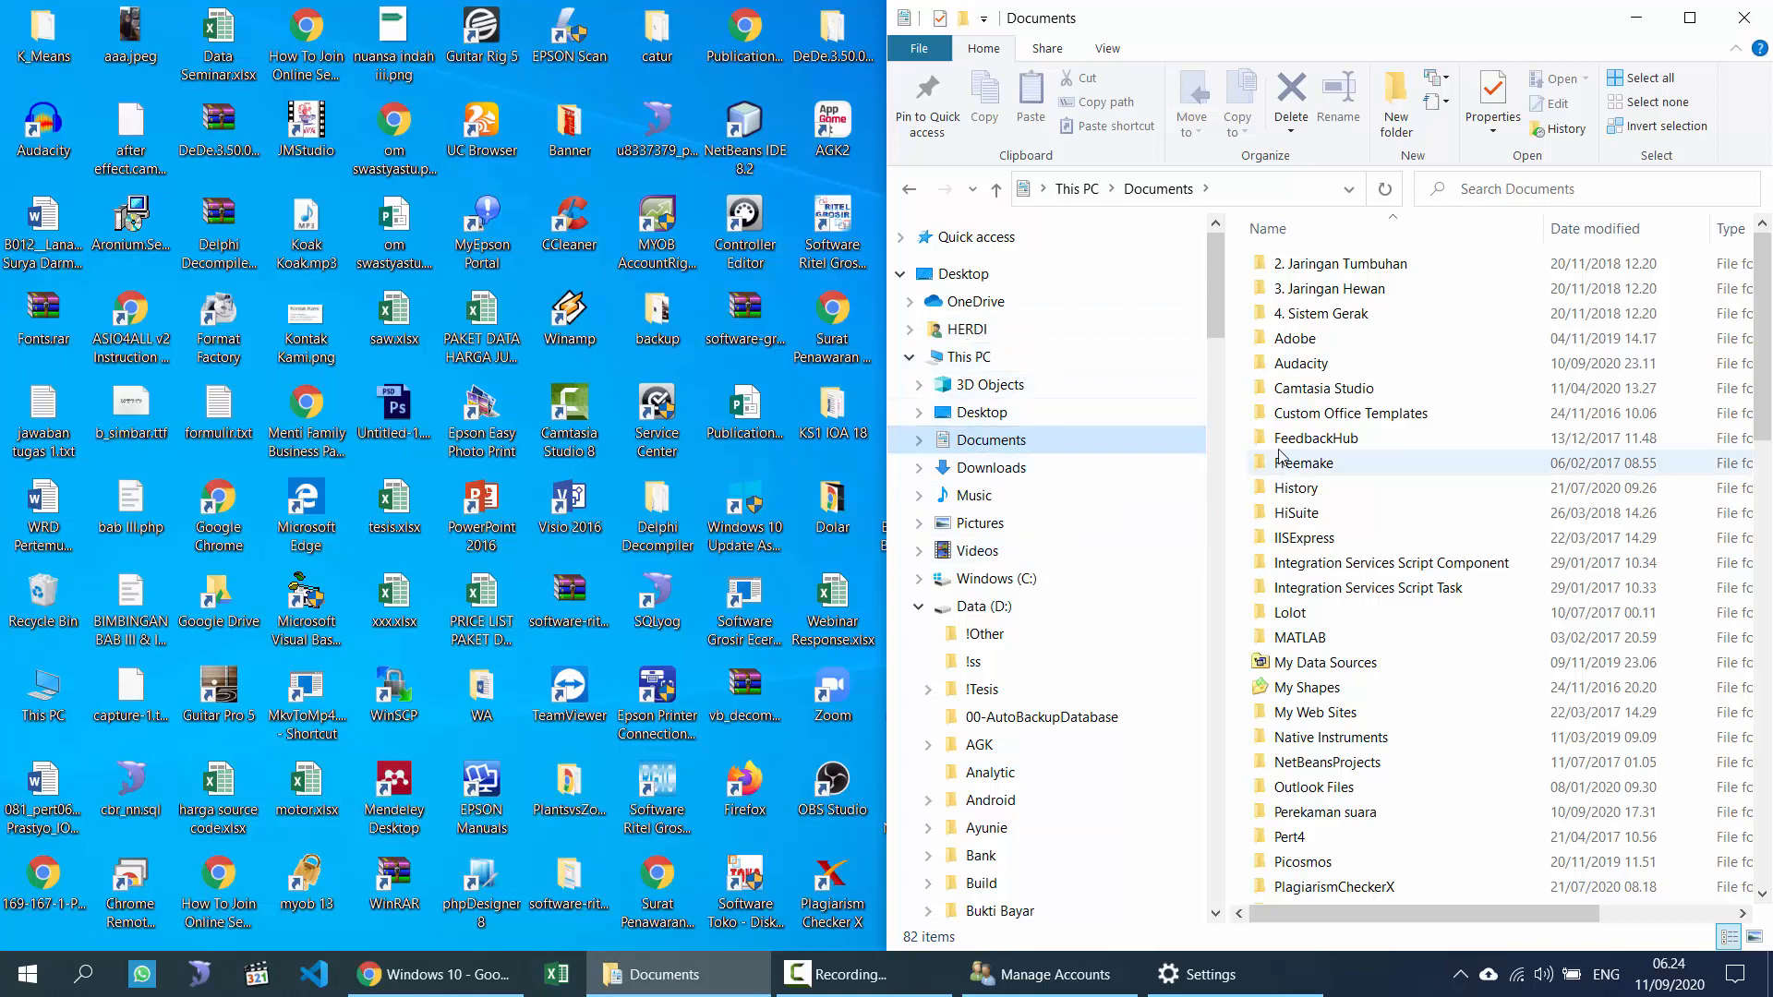
click(1330, 498)
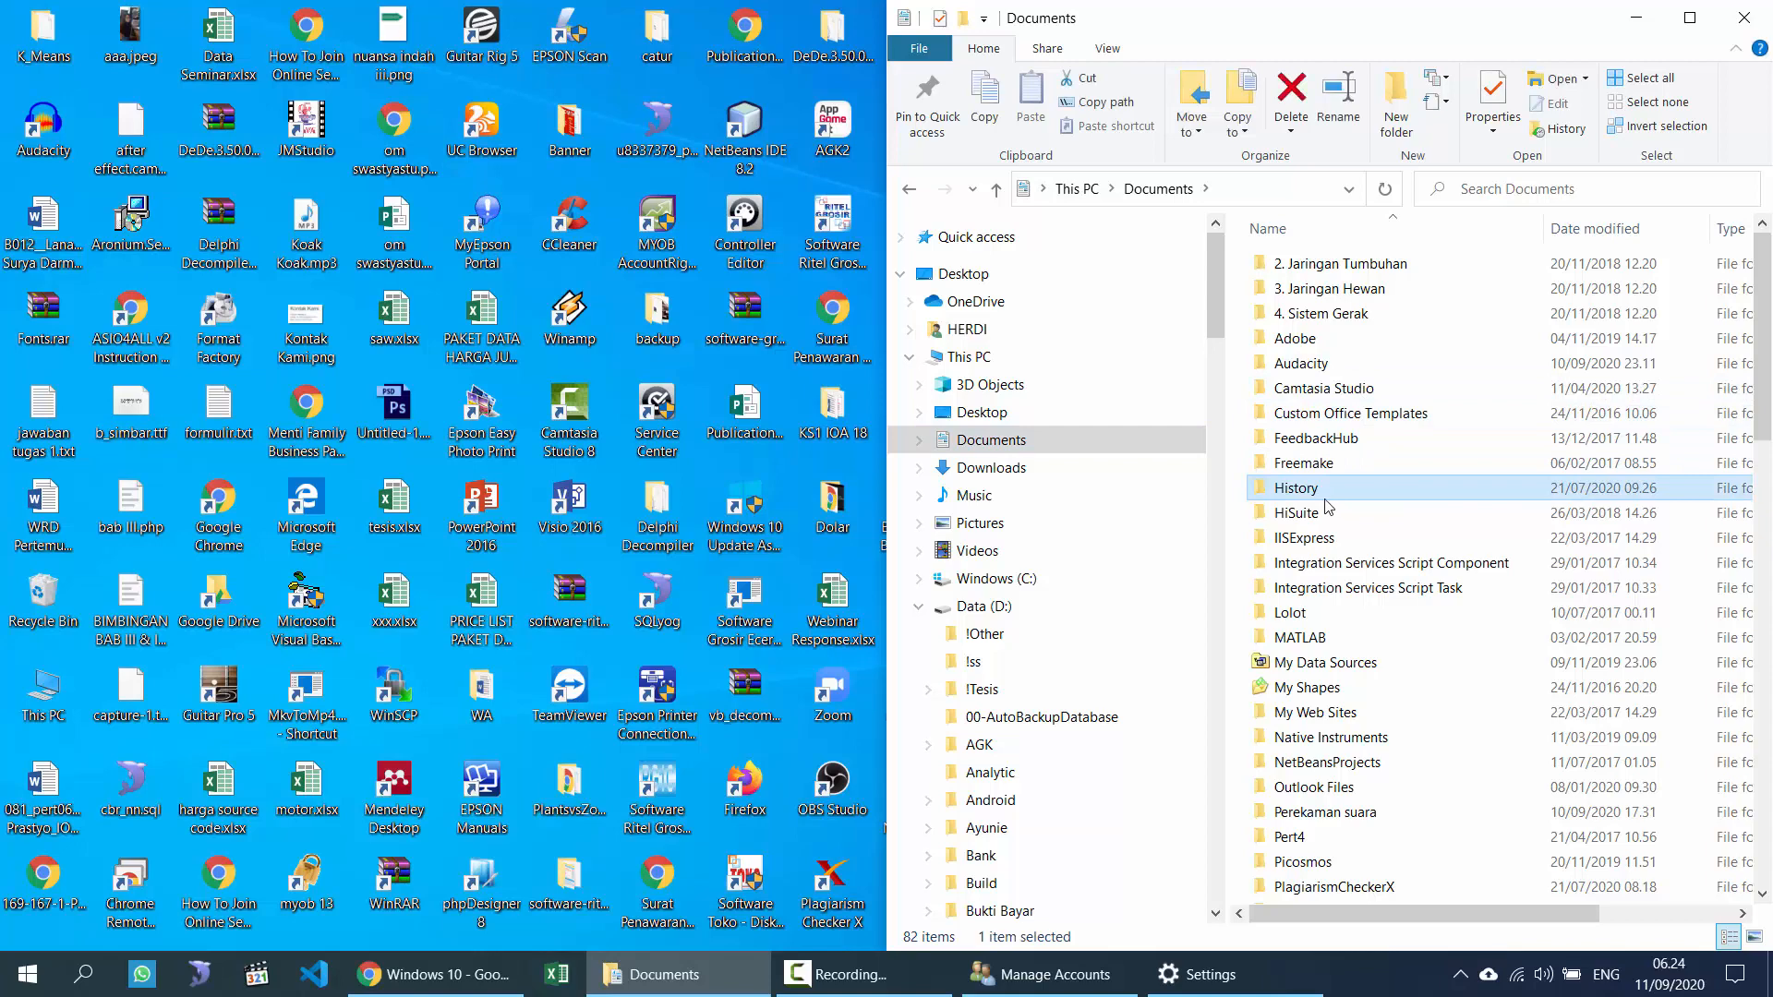
Step: Glance at the Start menu power options, select FeedbackHub, then restore Manage Accounts
click(27, 977)
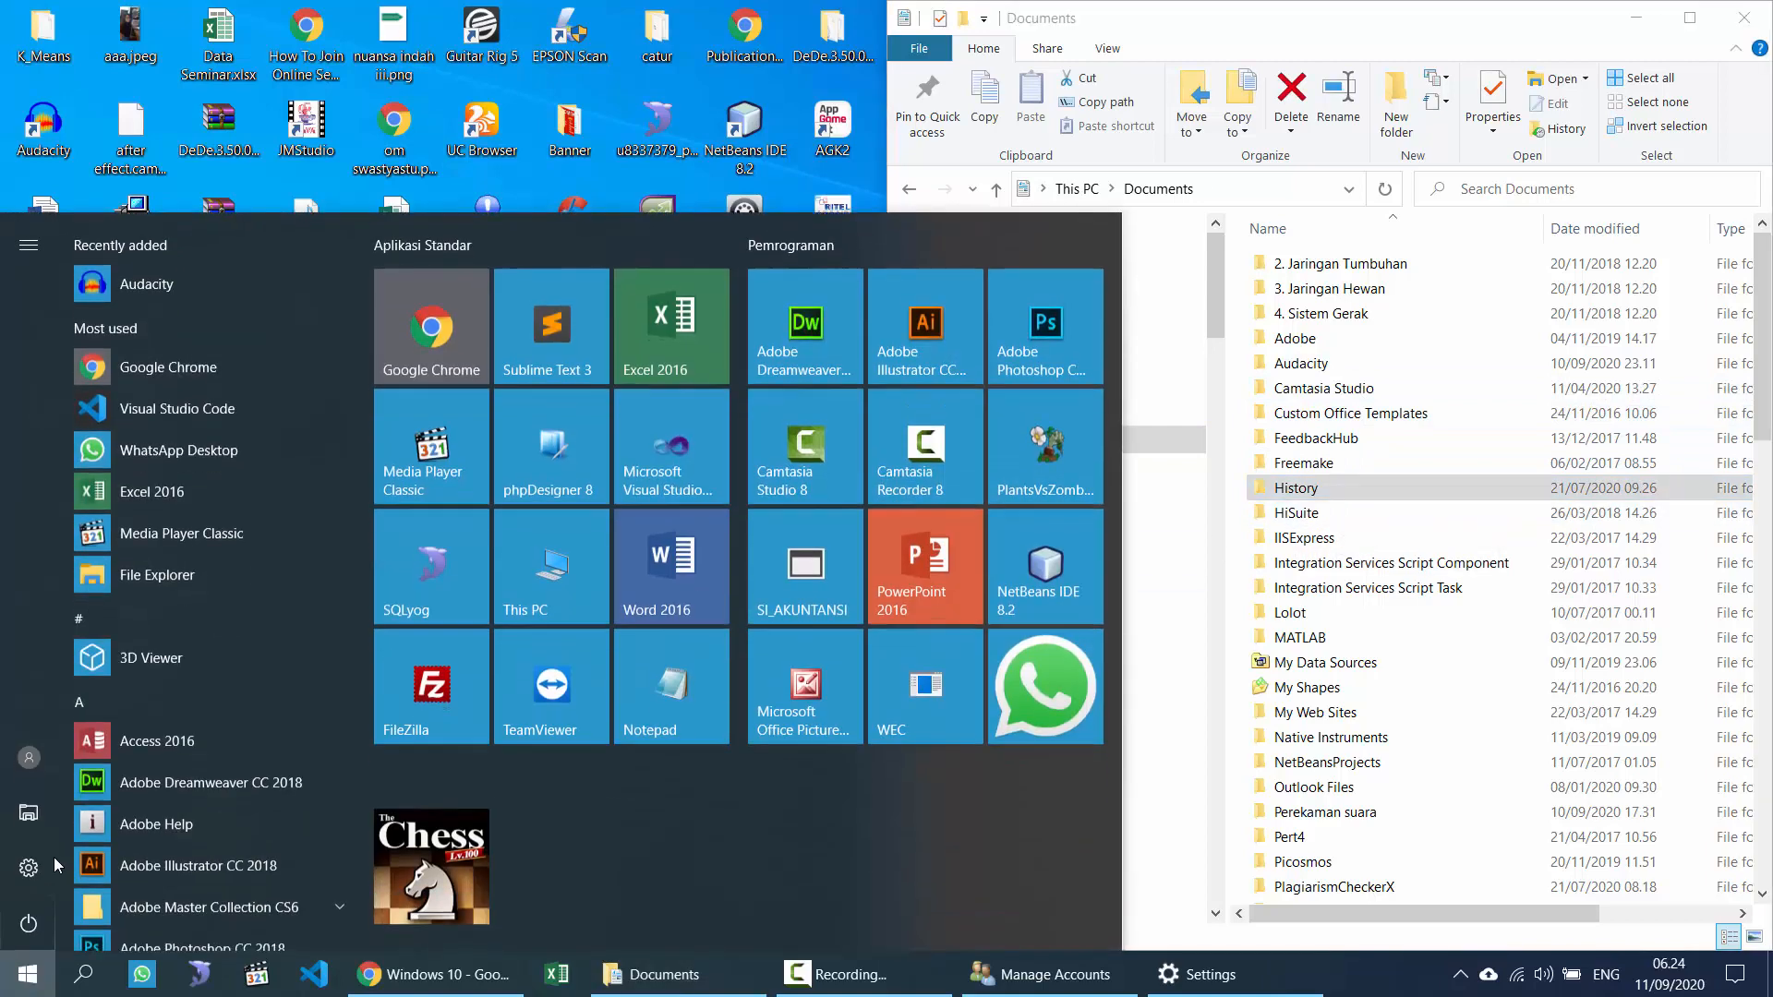
click(42, 927)
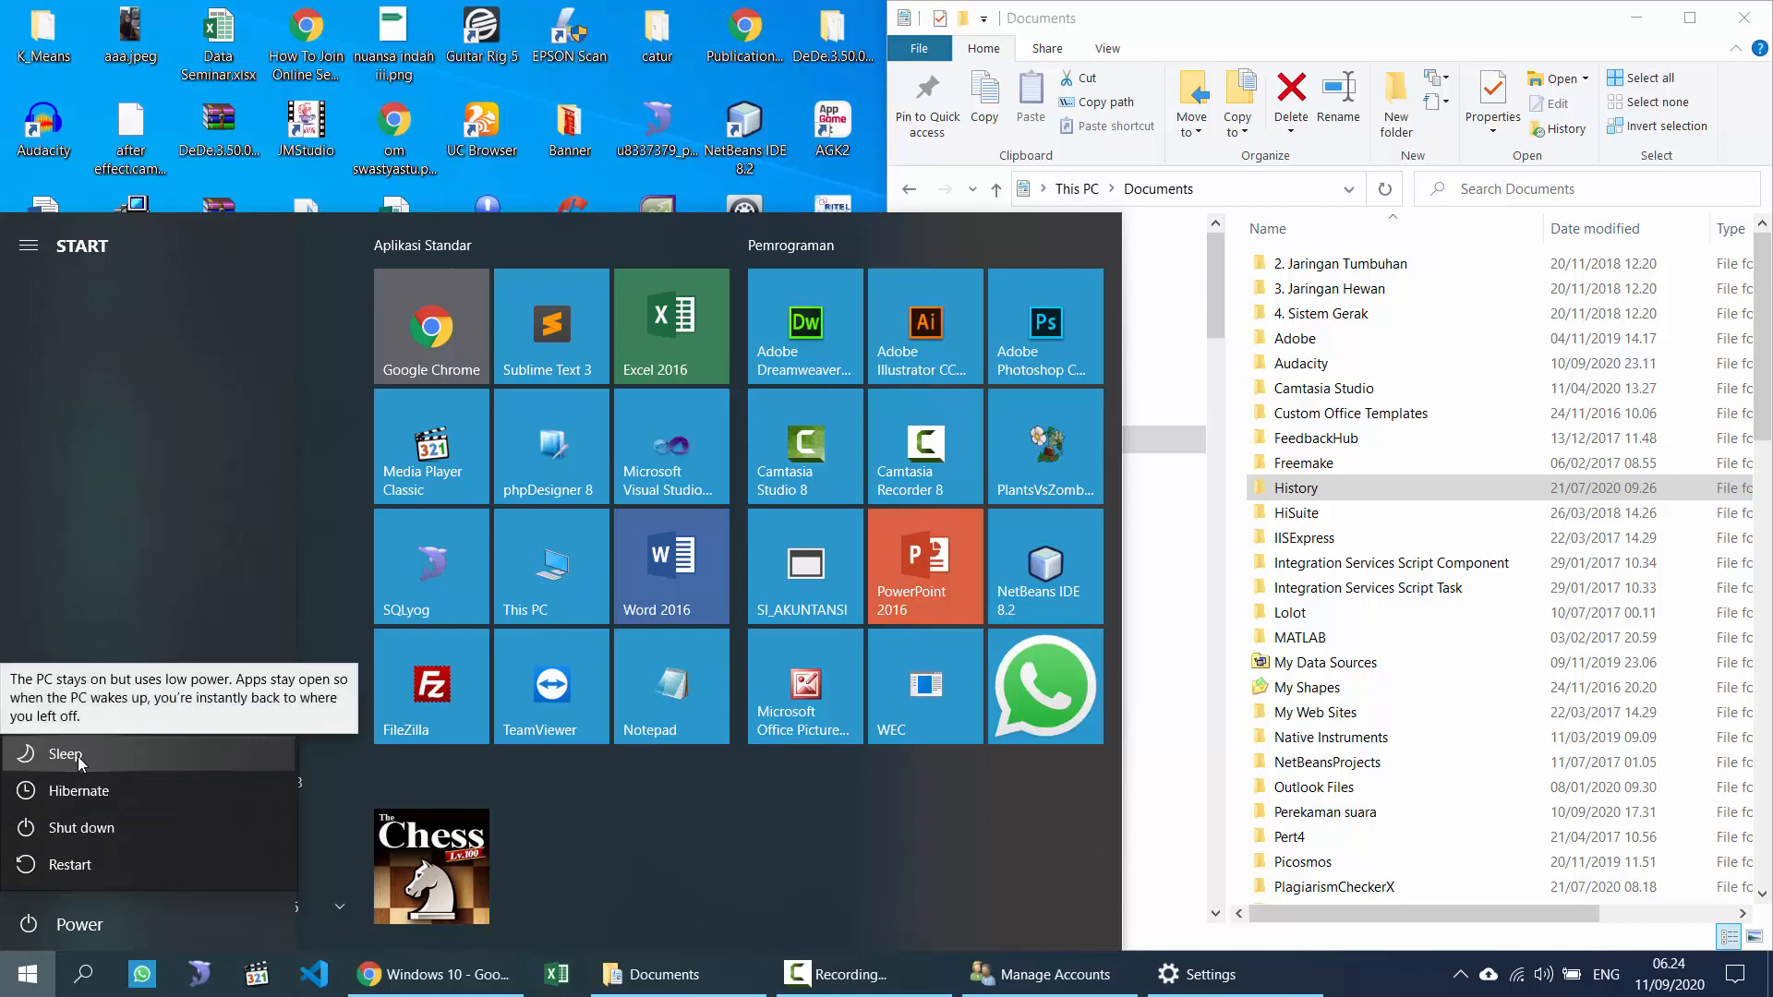
click(1323, 345)
click(1296, 432)
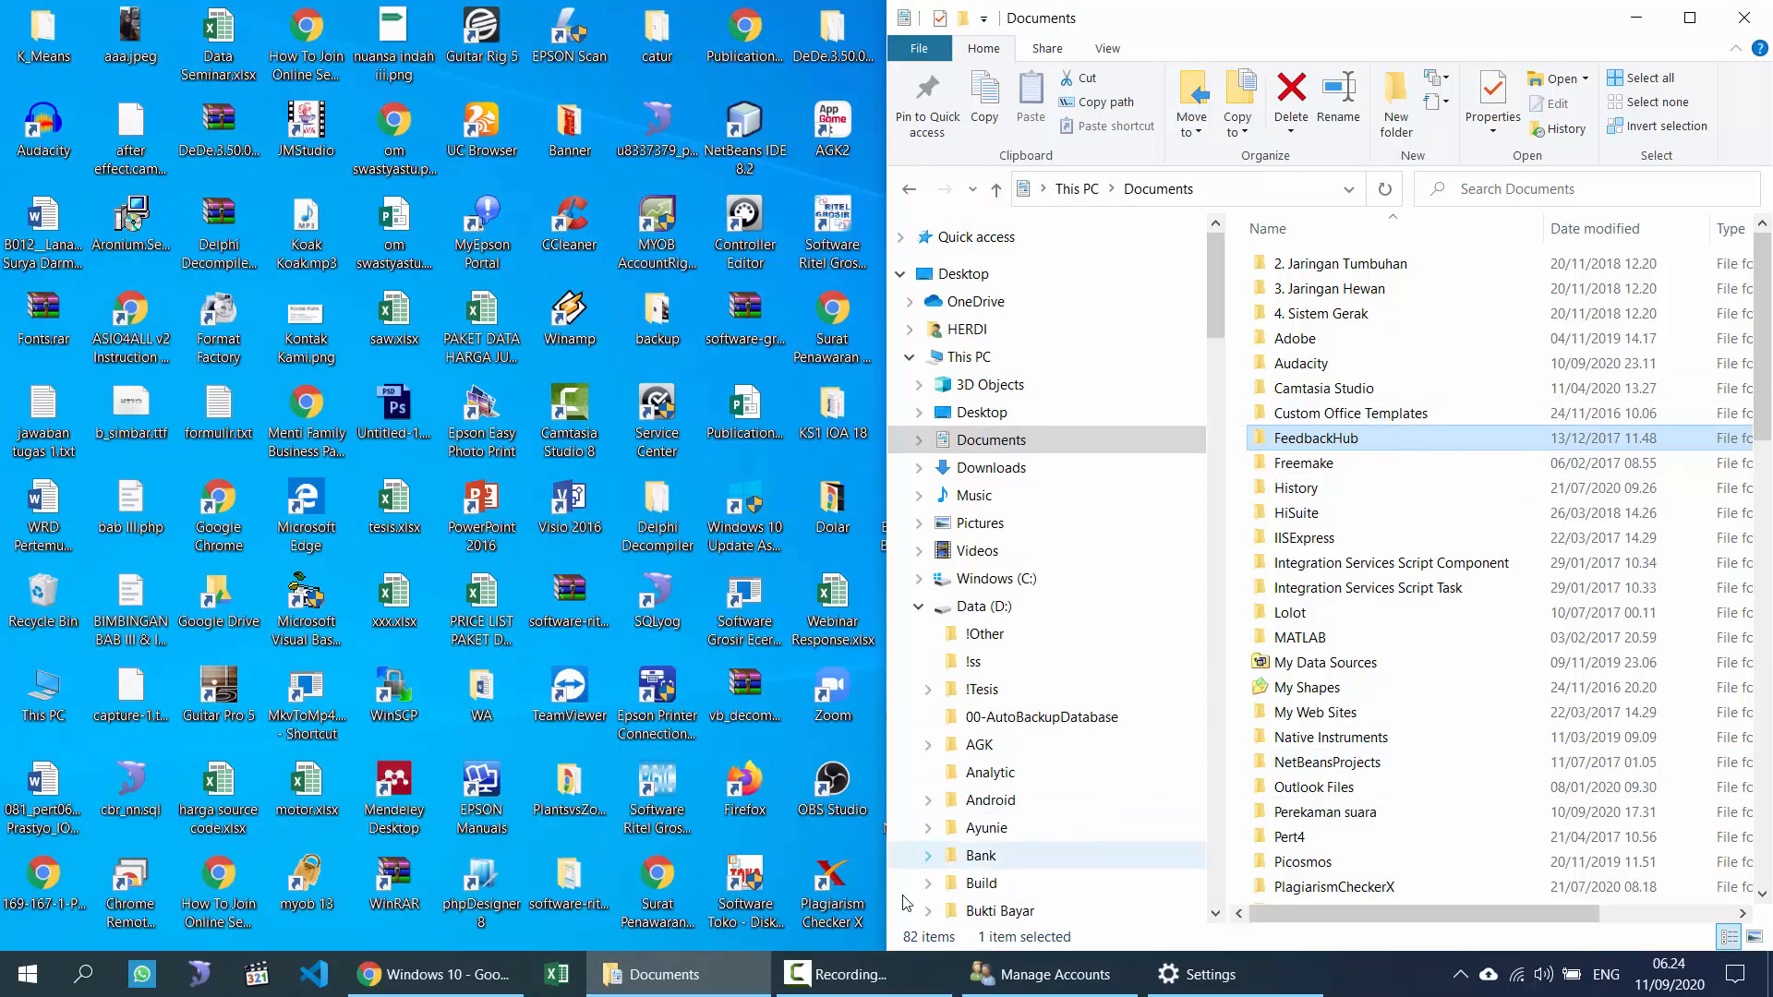
click(1043, 974)
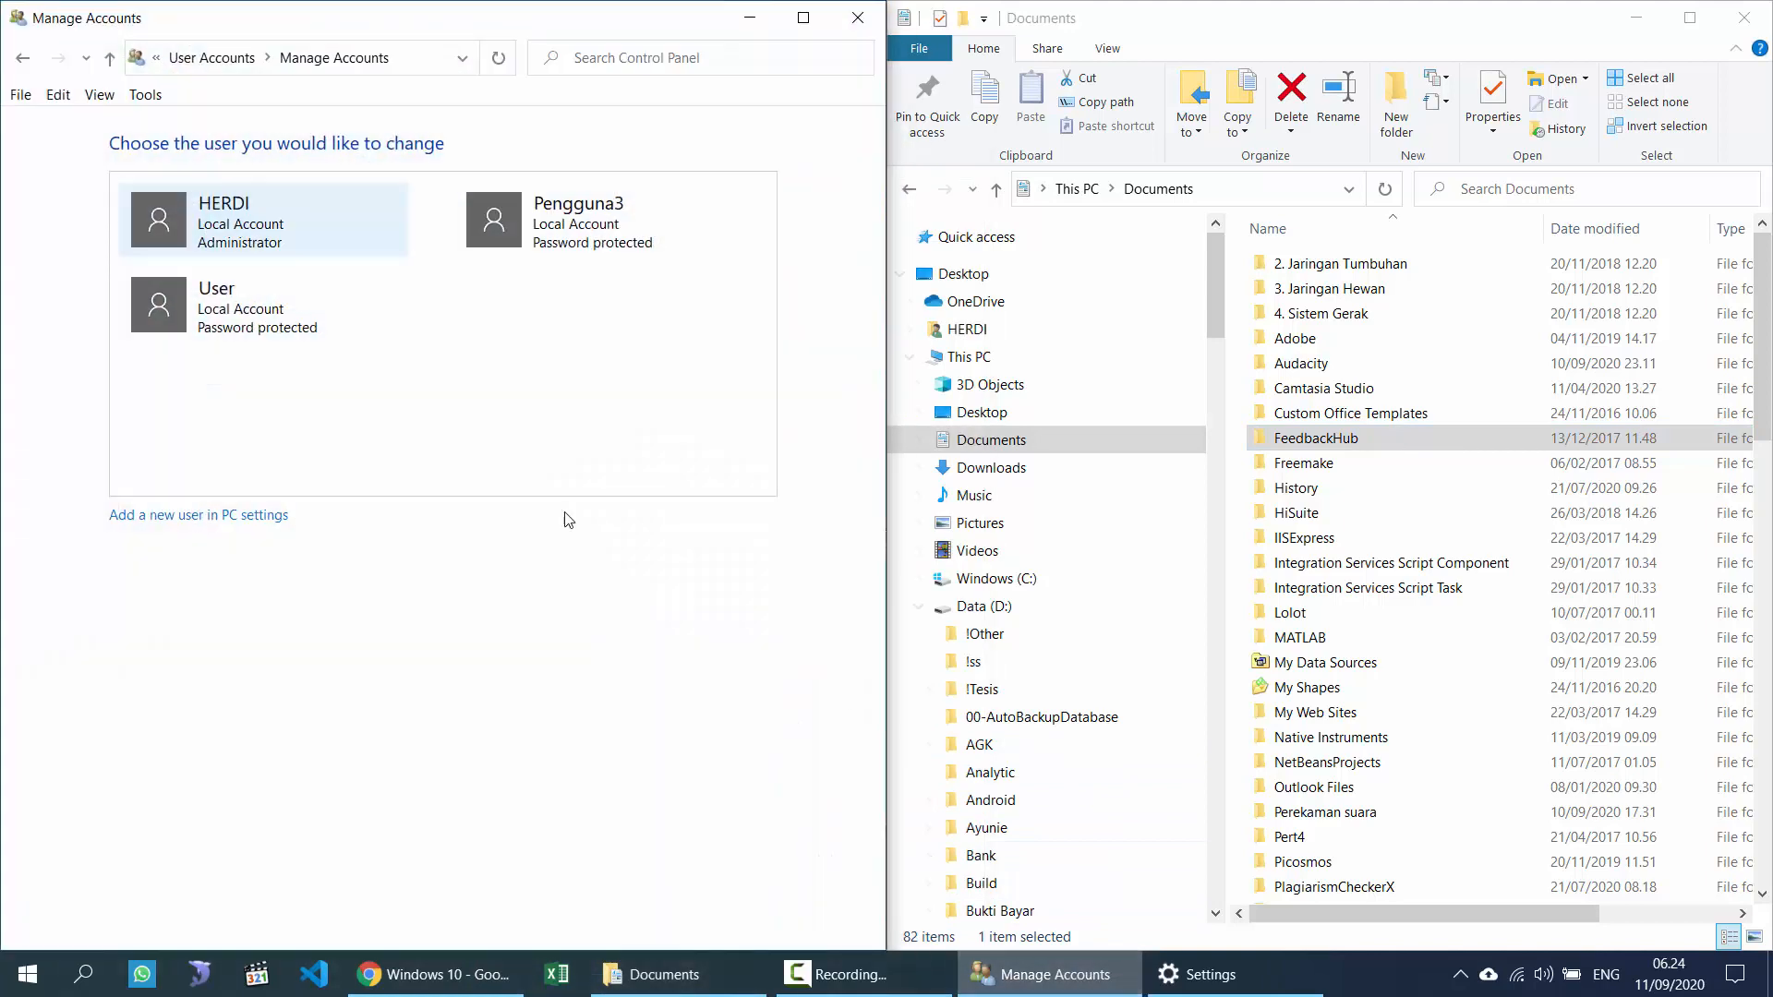
Step: Delete the User account along with its files
click(212, 57)
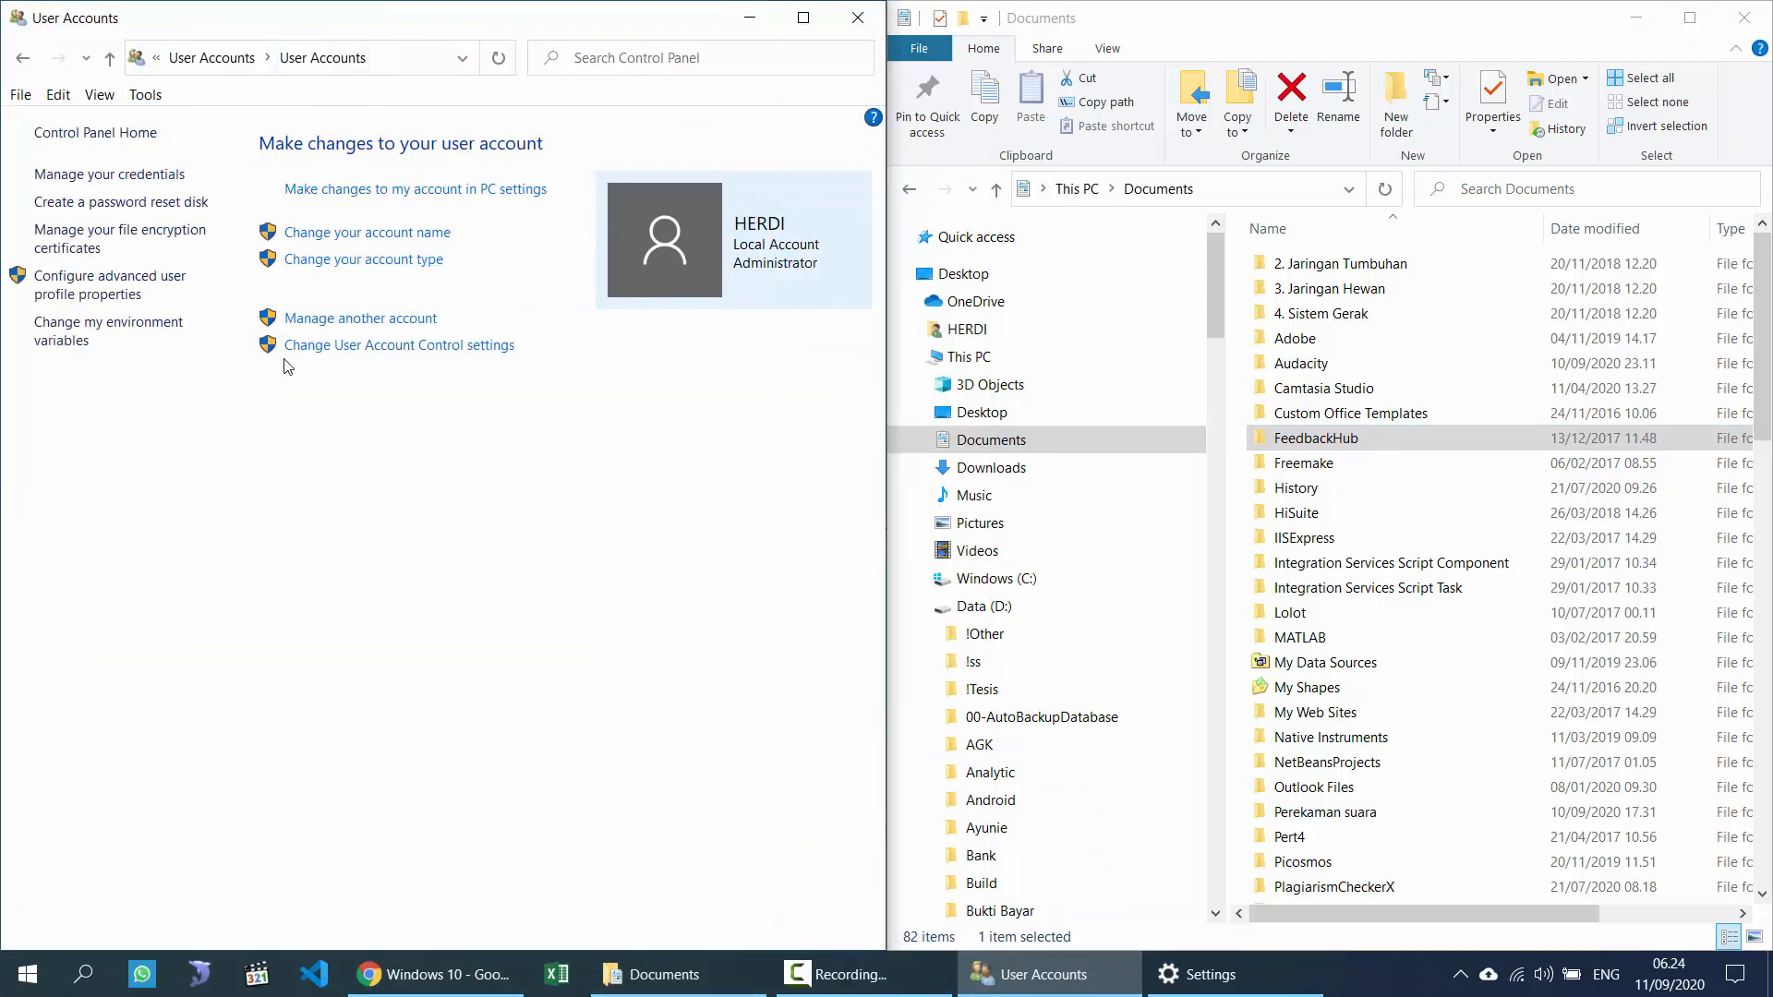
click(370, 320)
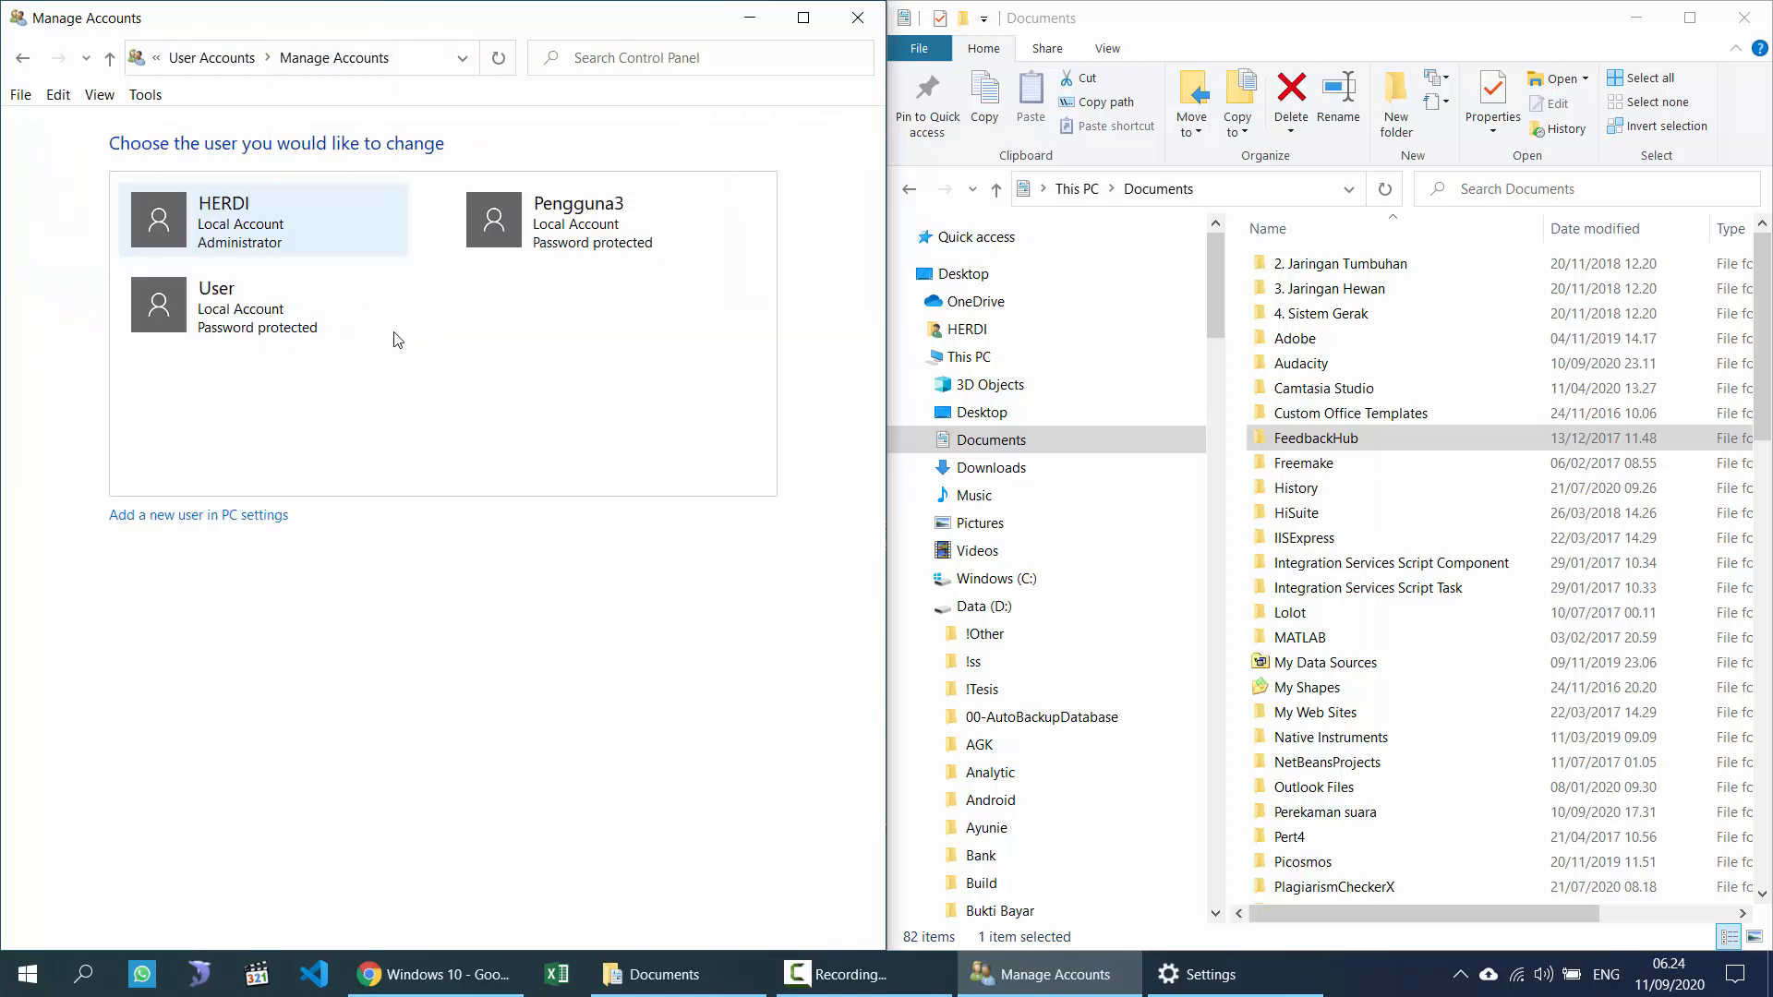
click(308, 324)
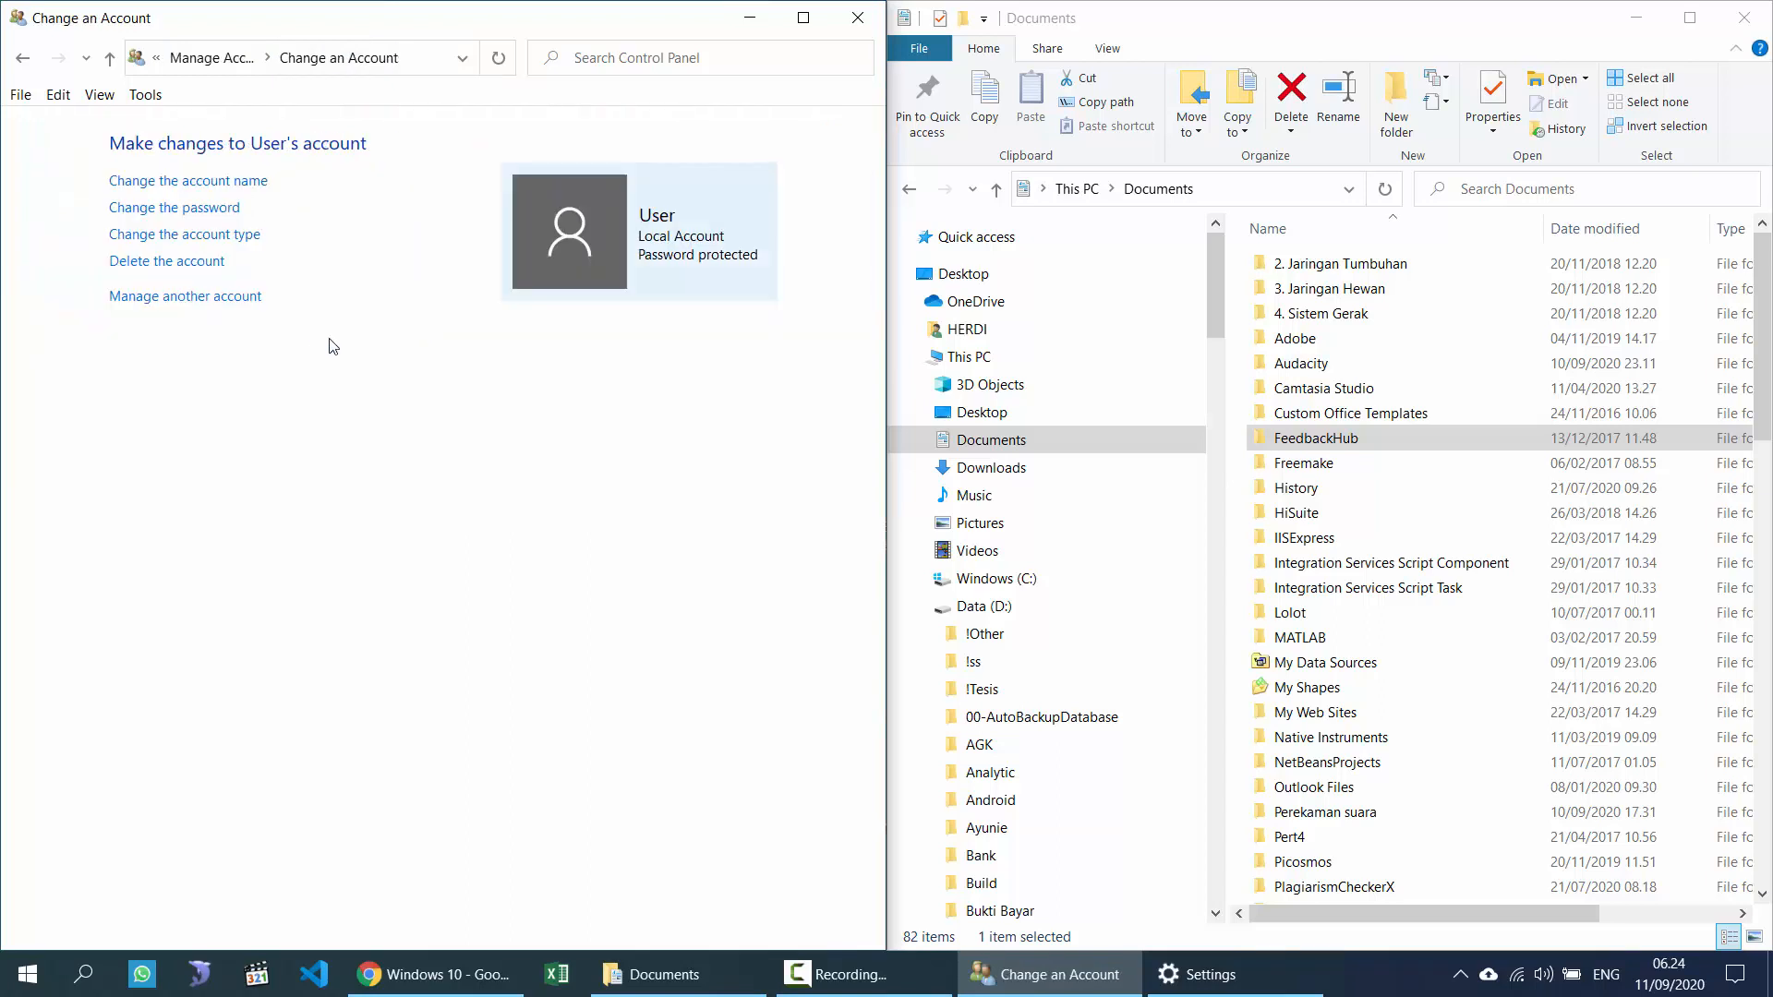
click(192, 263)
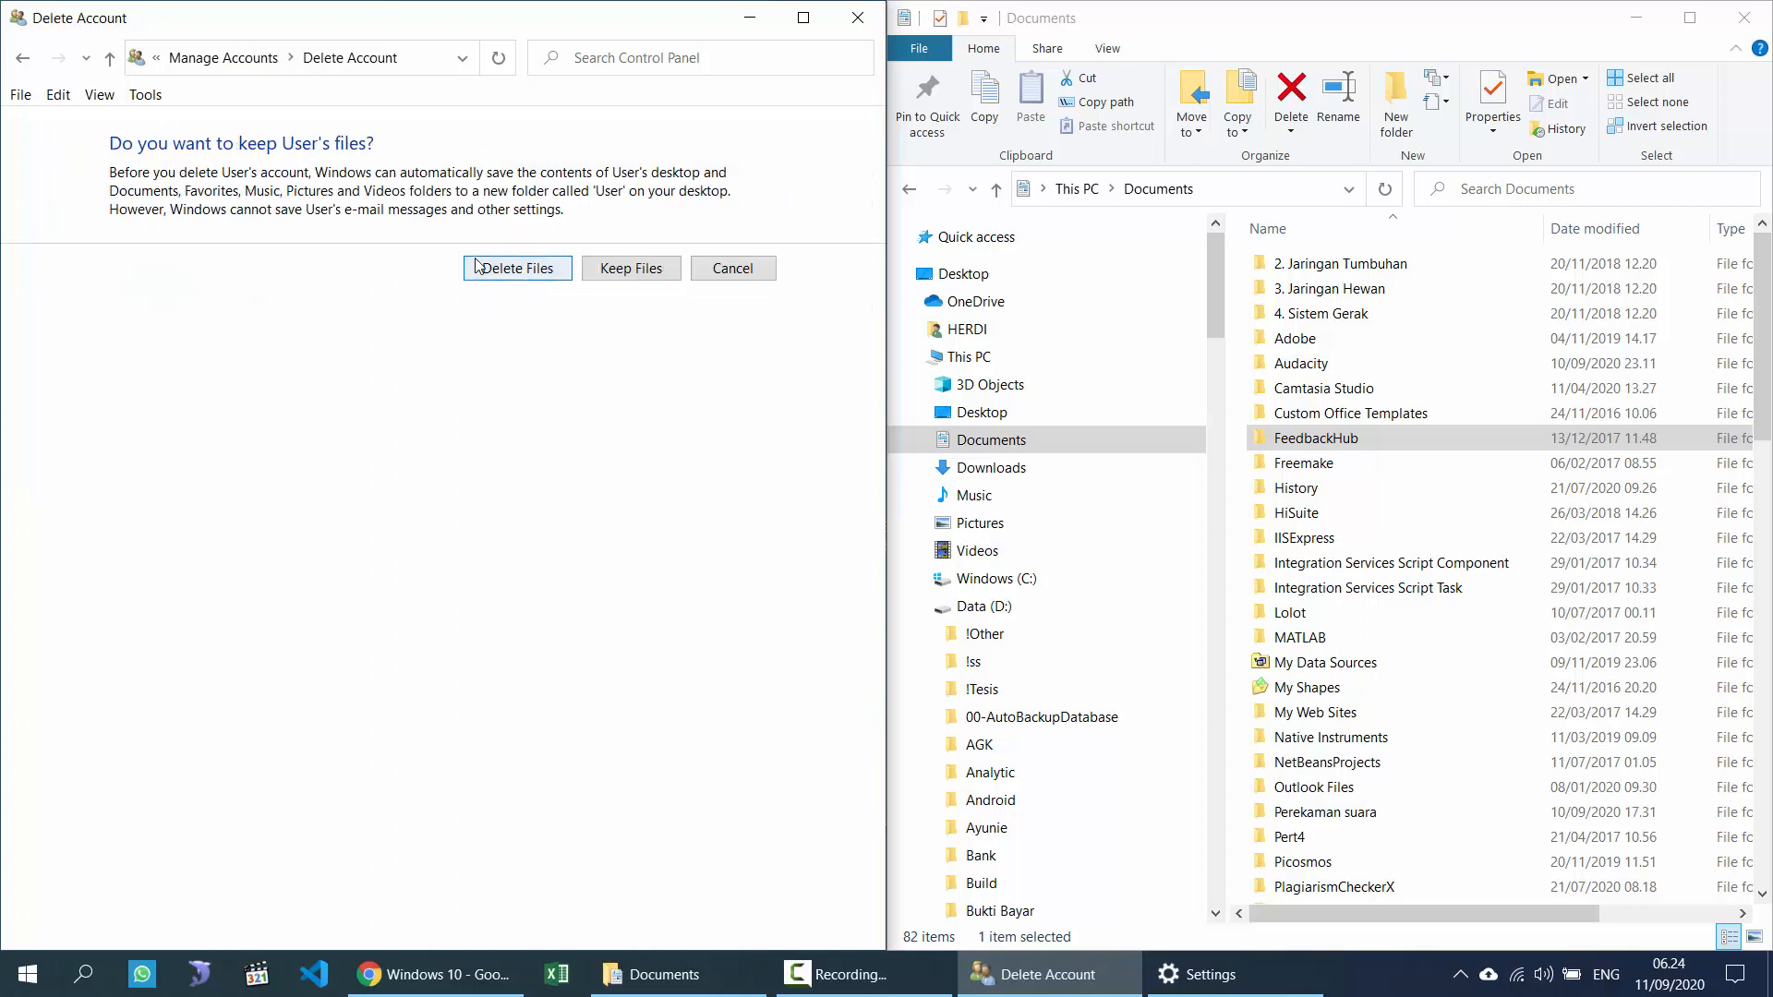
click(525, 273)
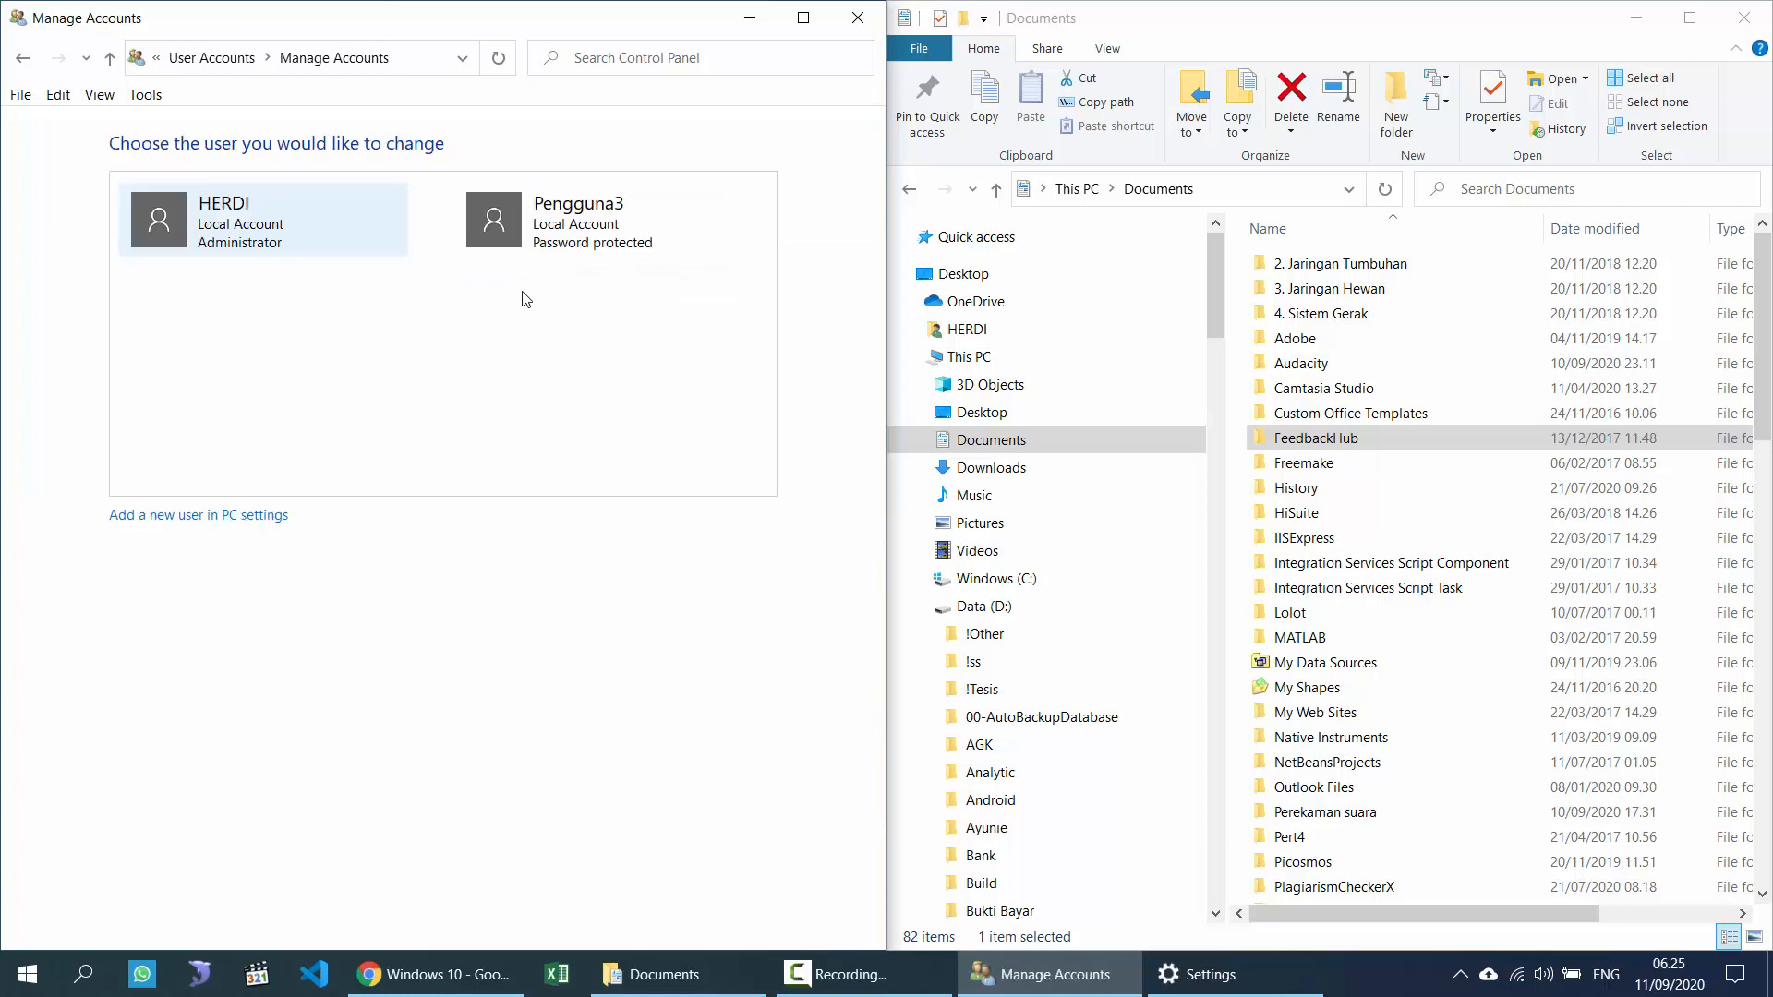
Step: Delete the Pengguna3 account with its files, then open HERDI's account page
click(554, 230)
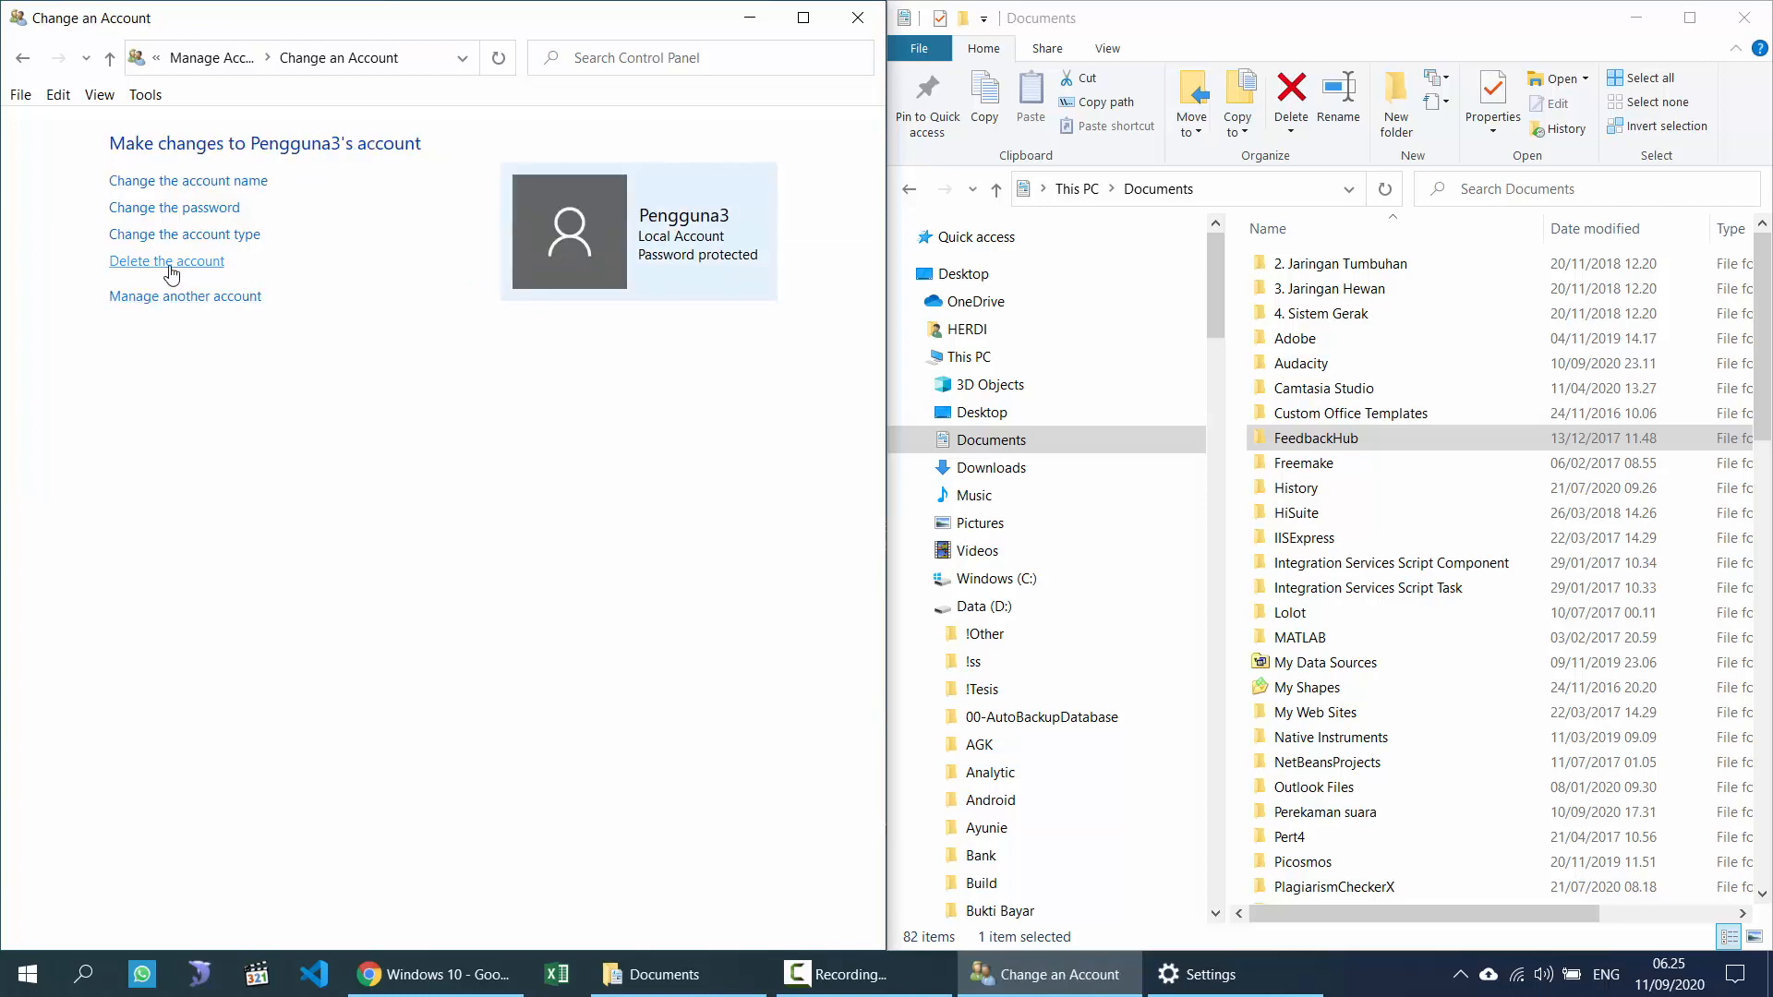
click(169, 261)
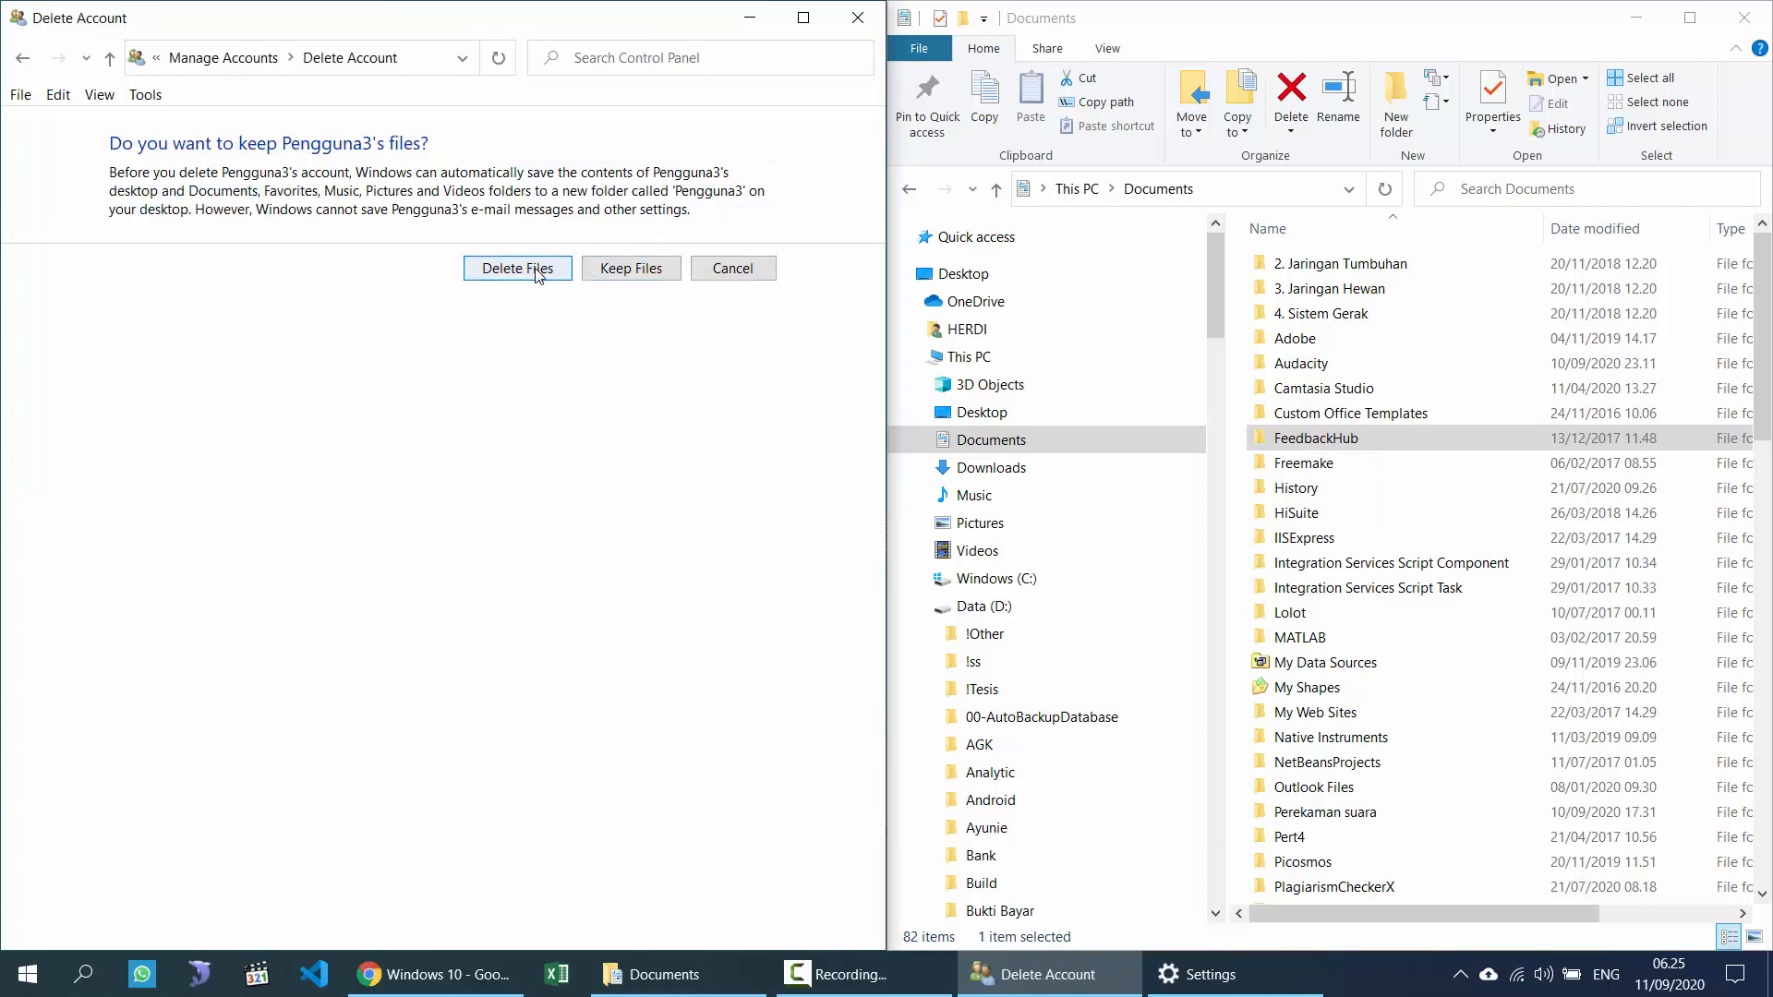
click(543, 269)
click(629, 233)
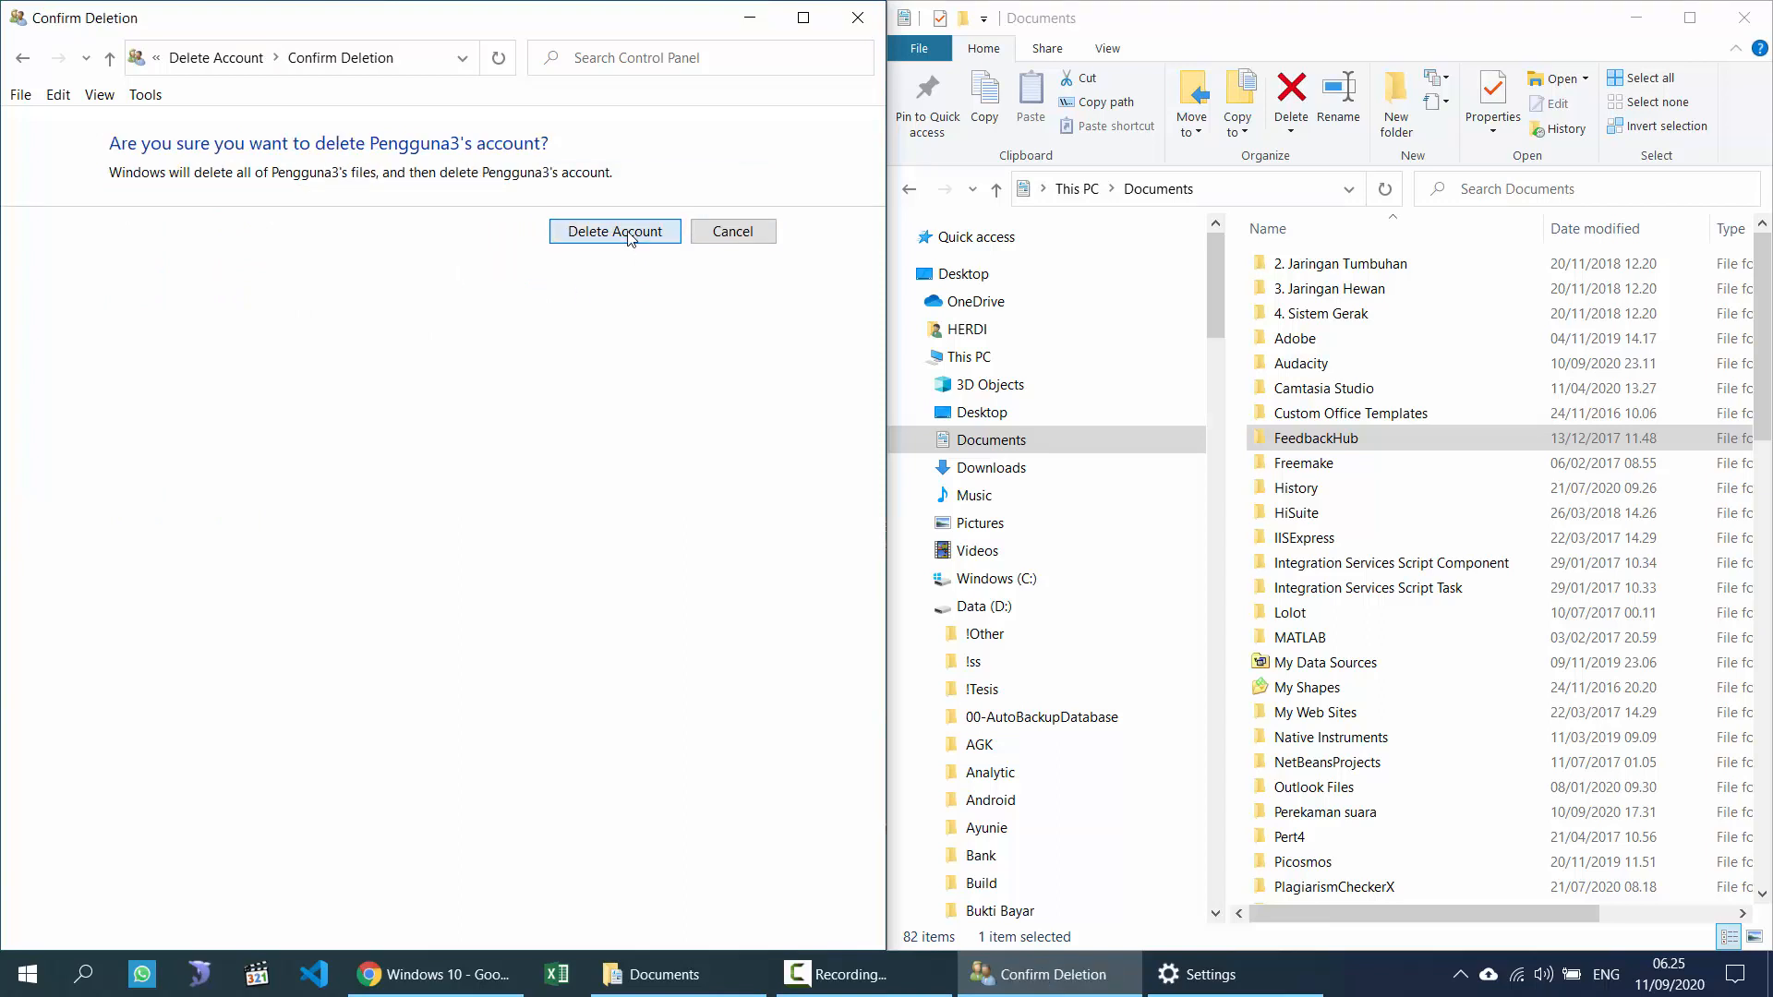
click(287, 229)
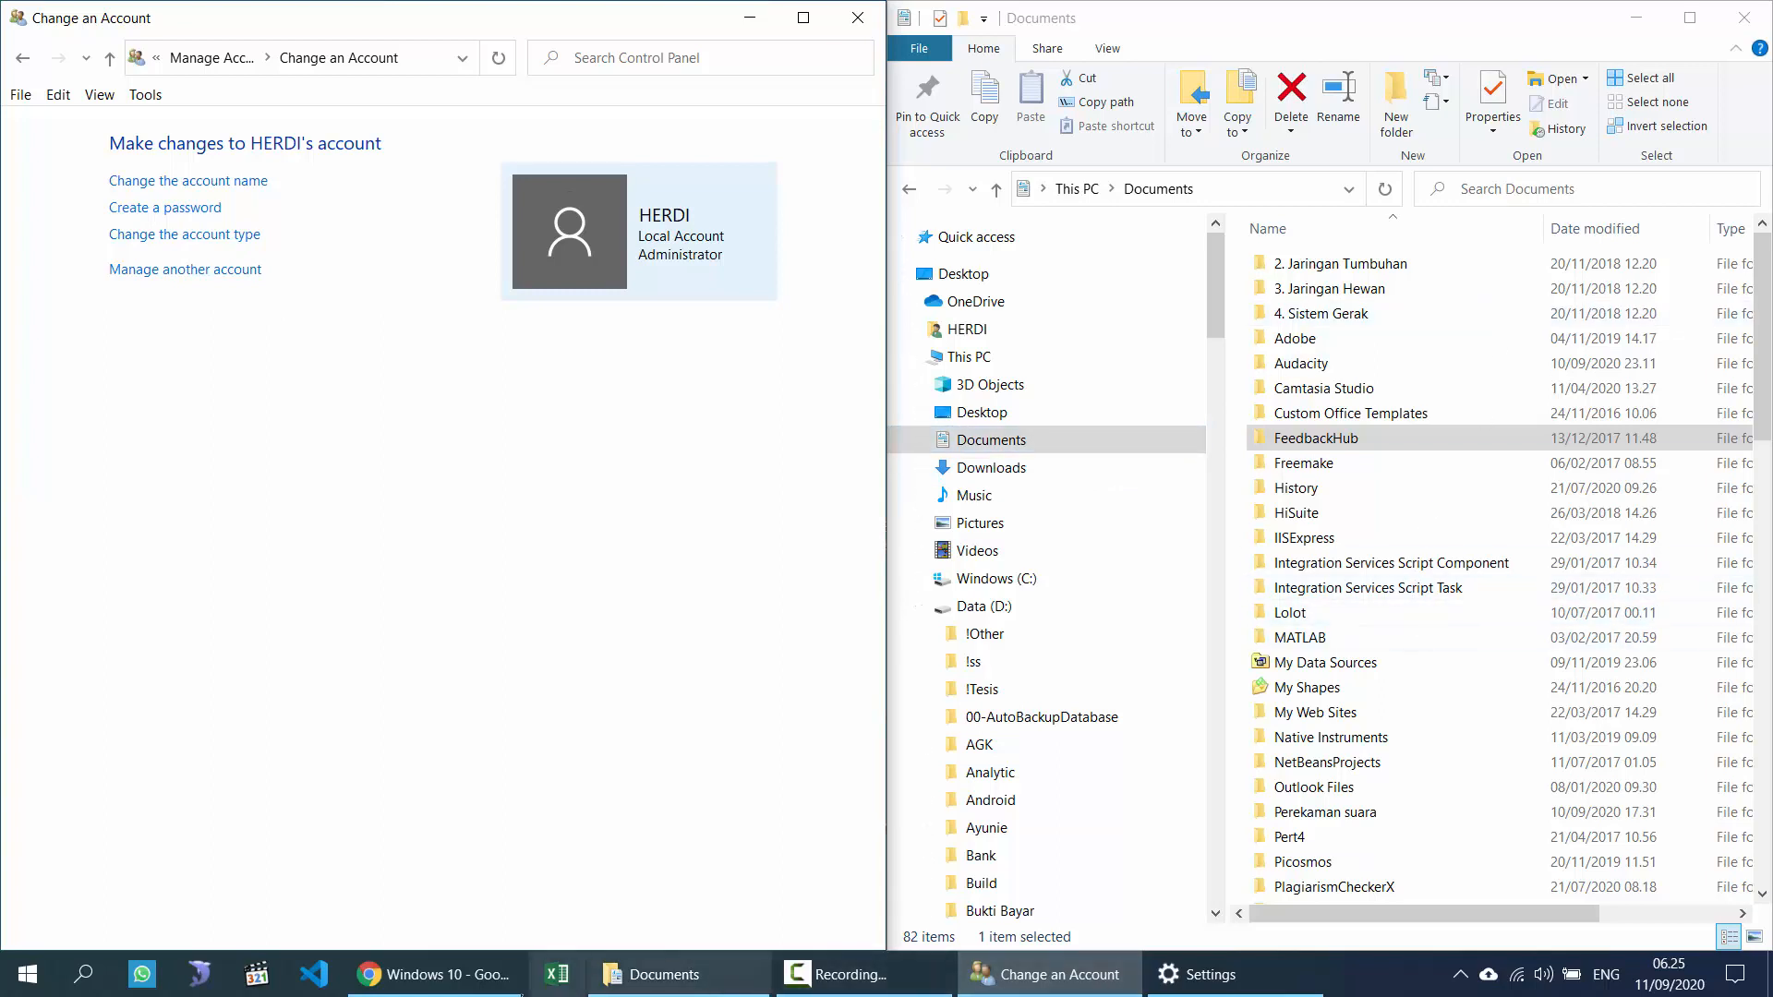
Step: Glance at the course PDF, then return Windows Settings from Family & other users to its home page
click(453, 972)
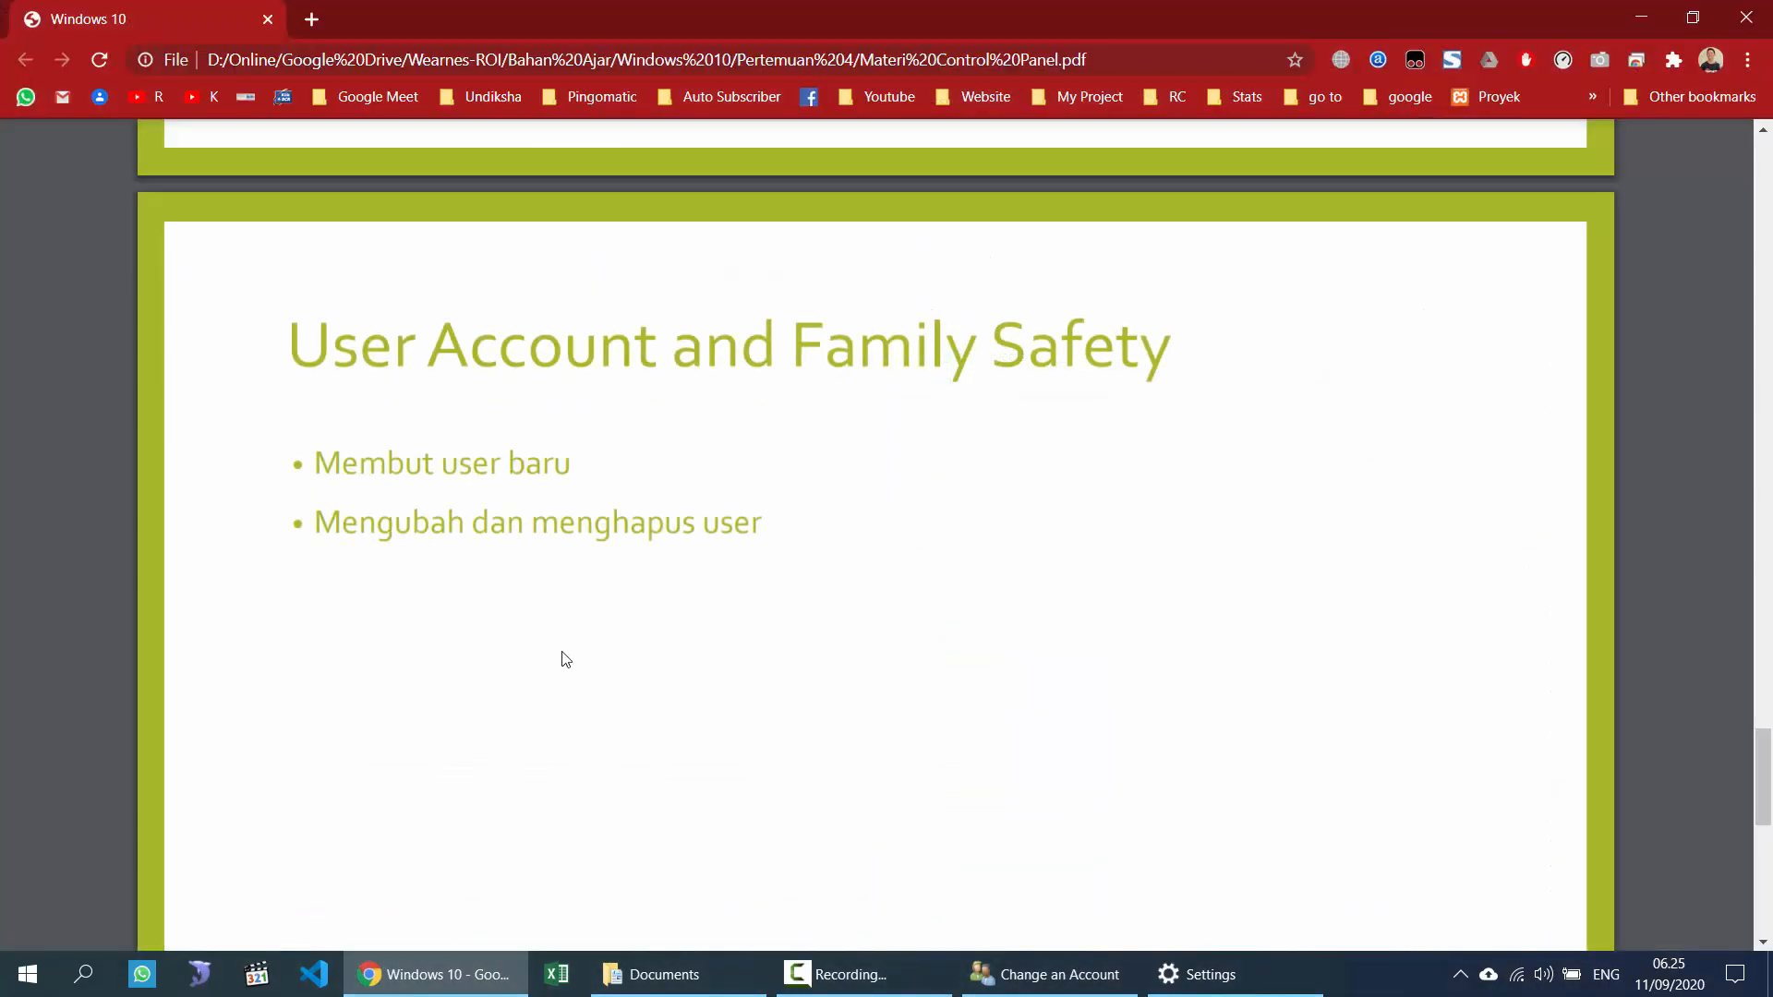
click(1238, 969)
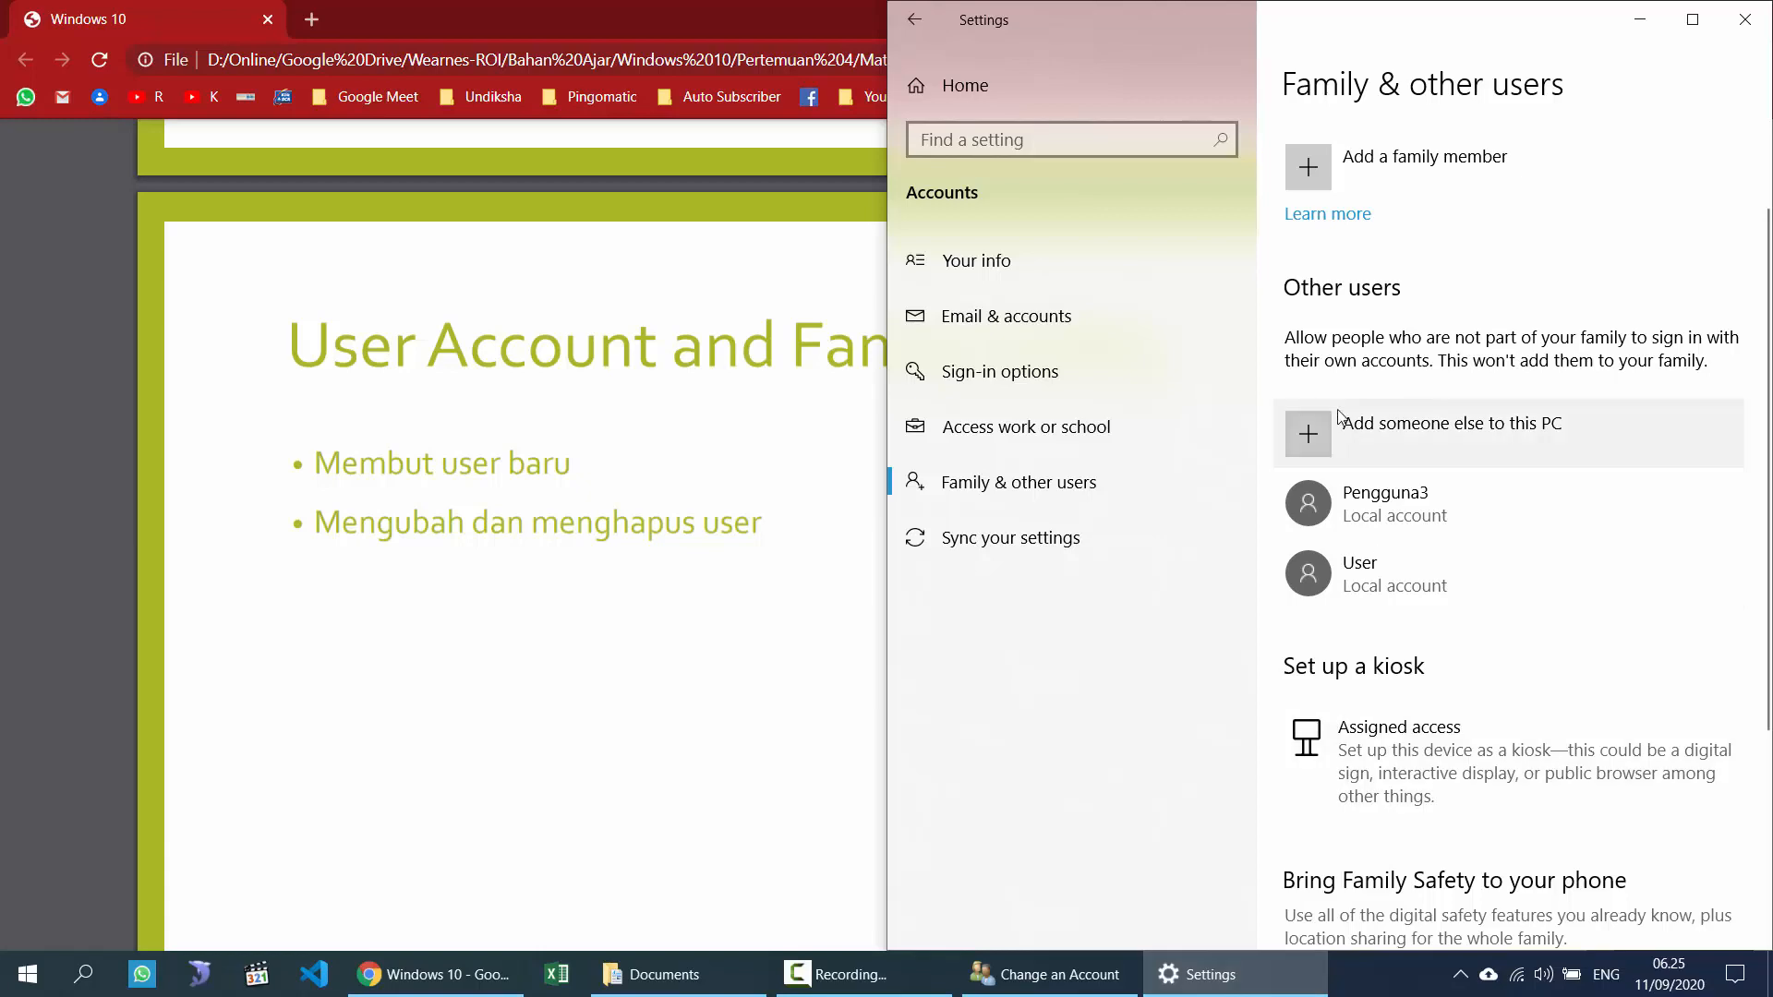
click(915, 23)
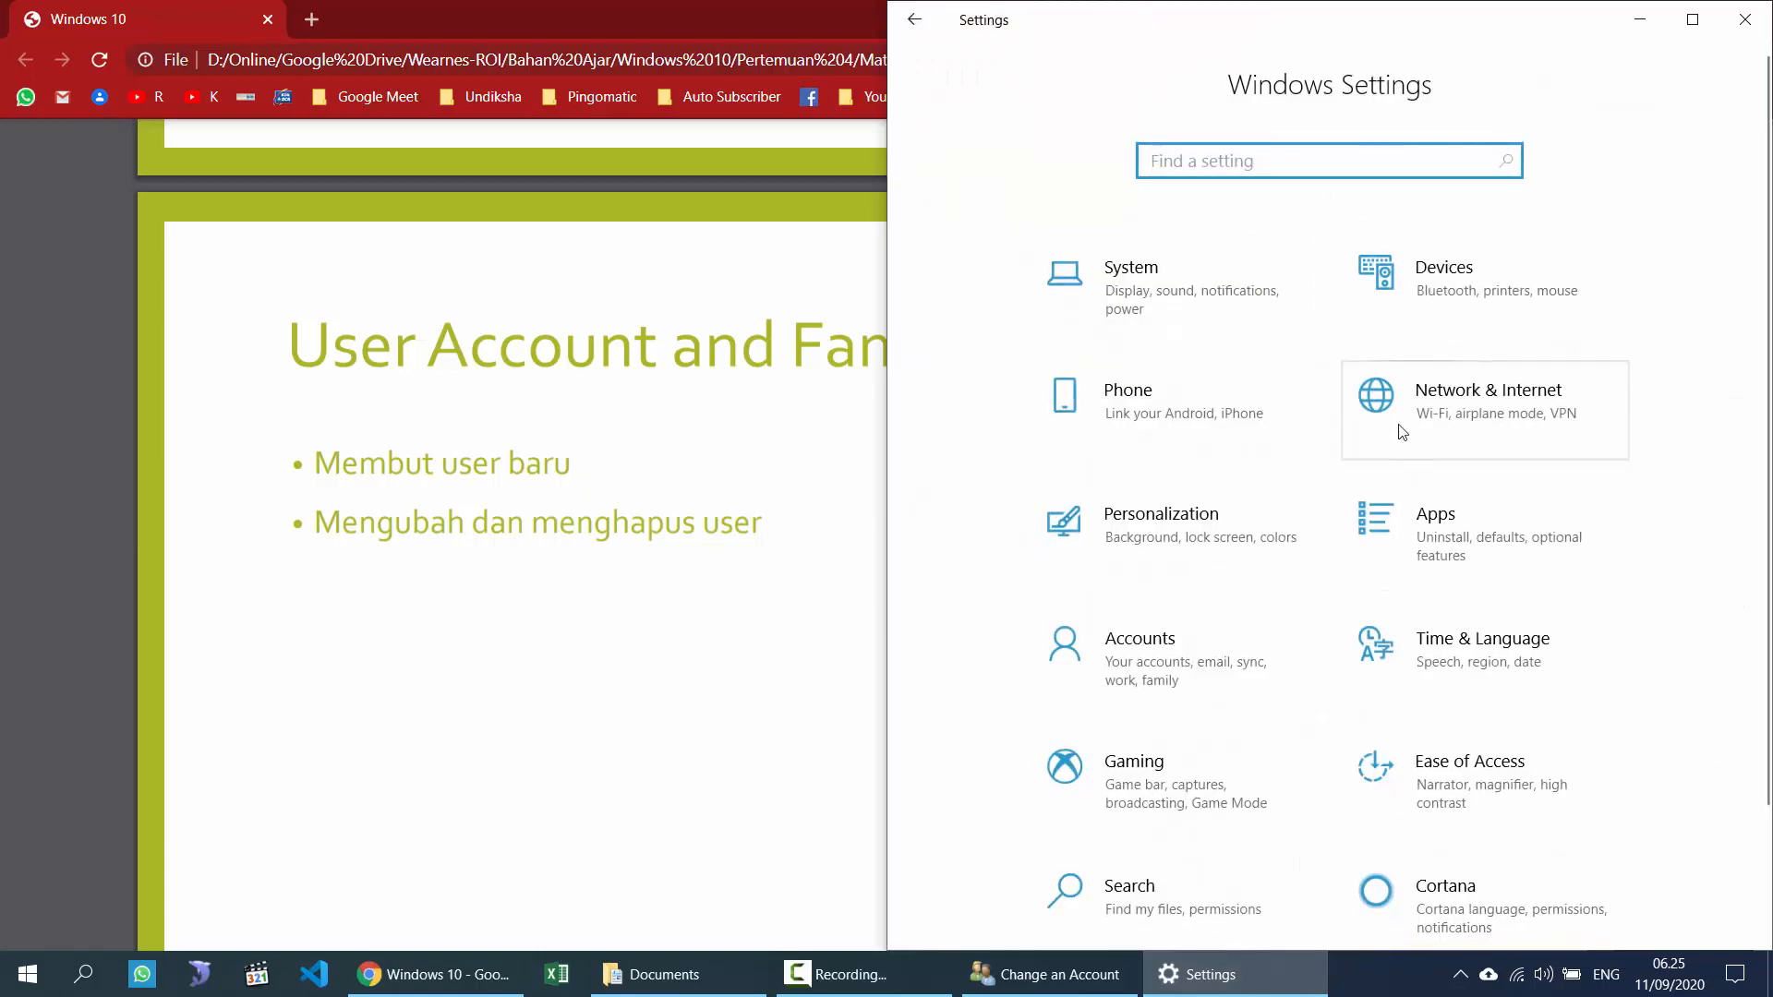
Step: Bring the course PDF back to the front at the User Account and Family Safety slide
scroll(1374, 545, down, 3)
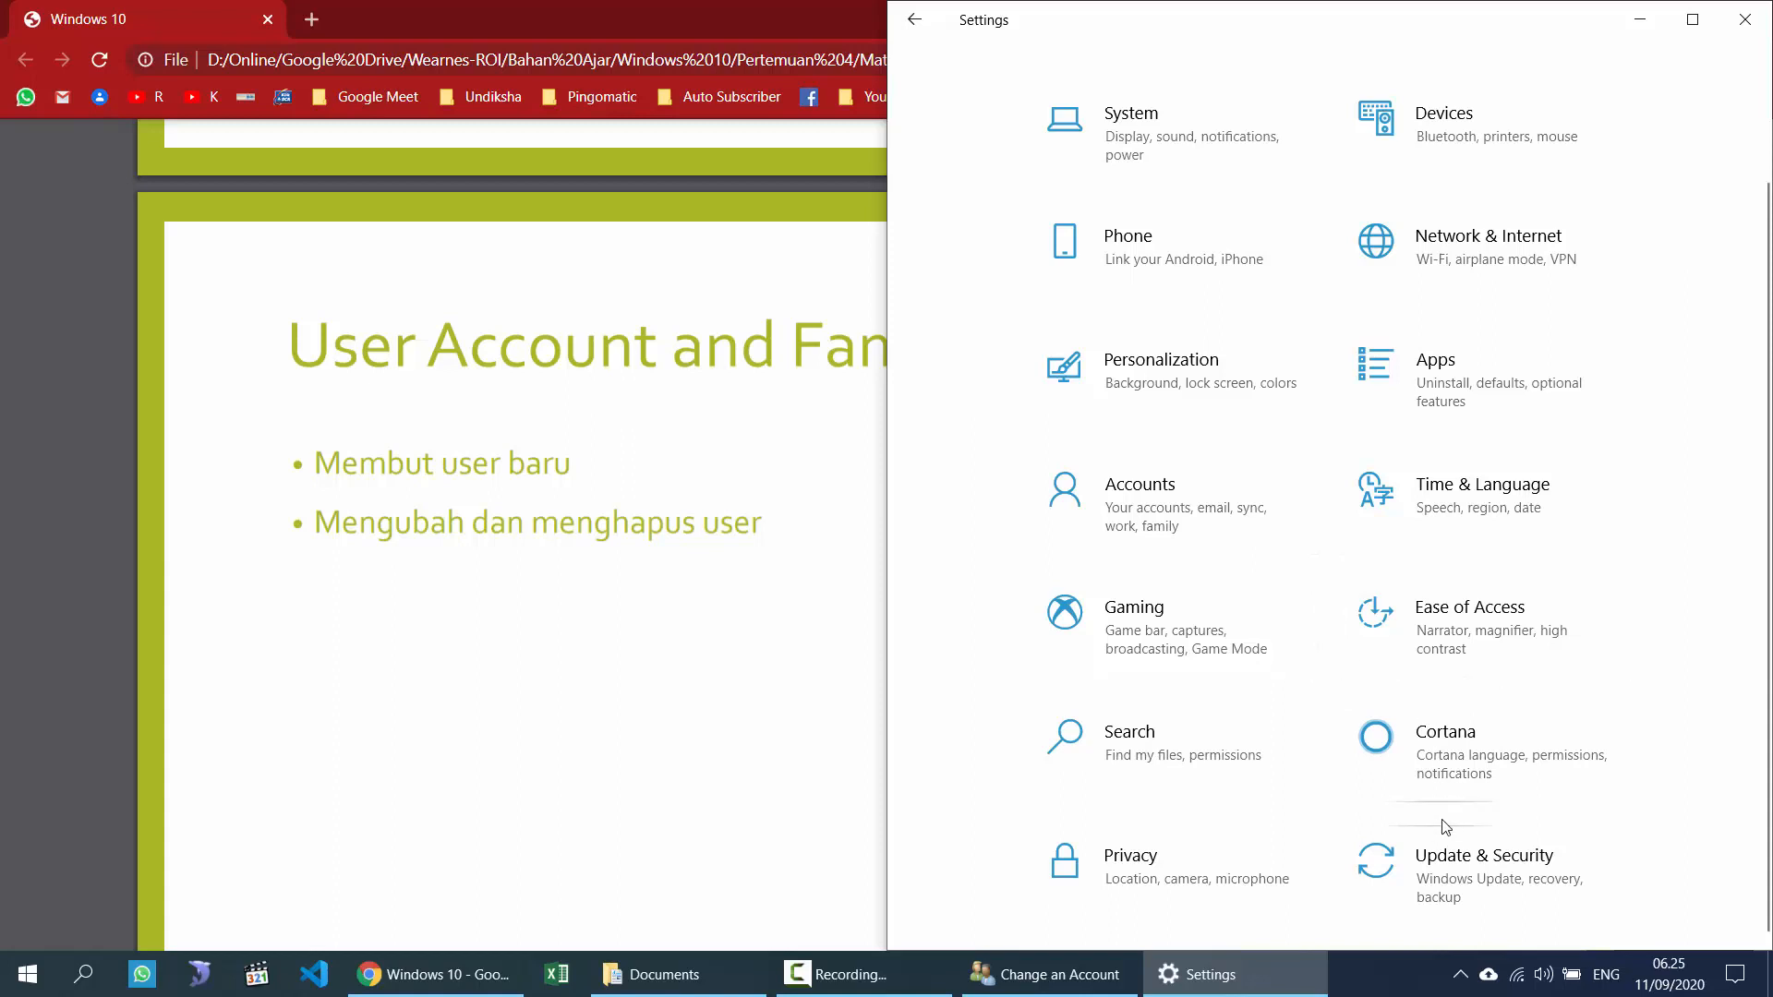
scroll(1439, 785, up, 3)
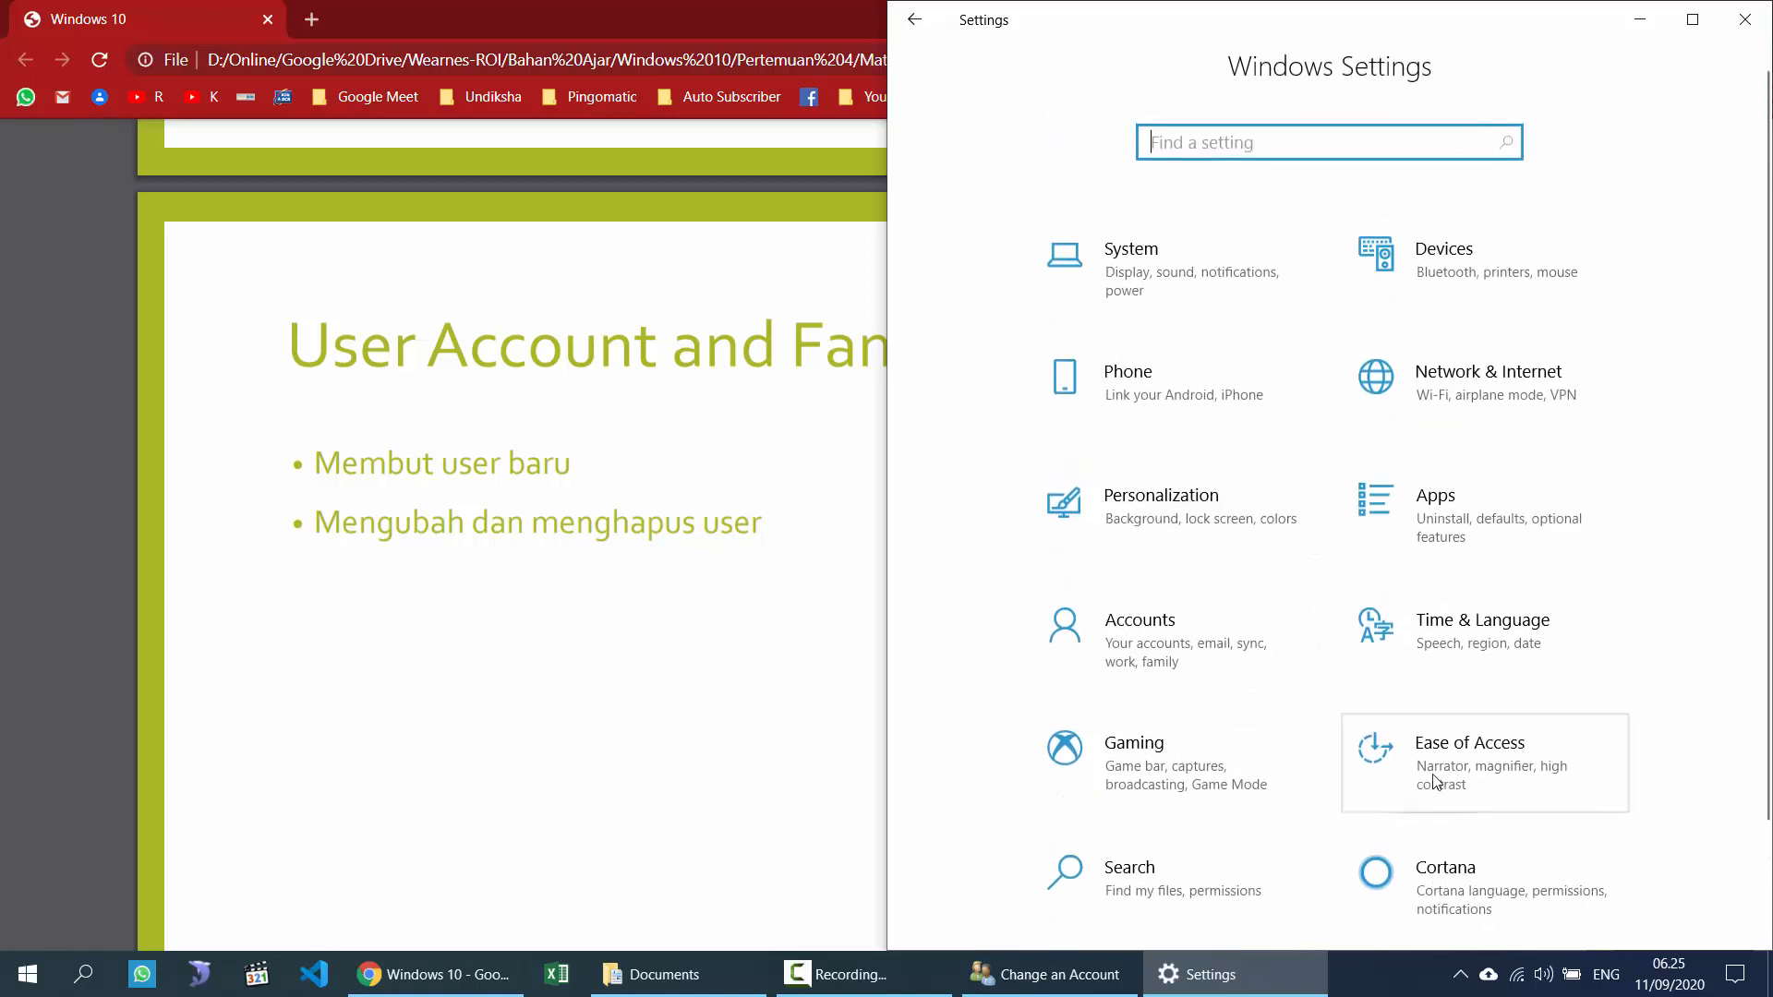
scroll(1358, 684, down, 3)
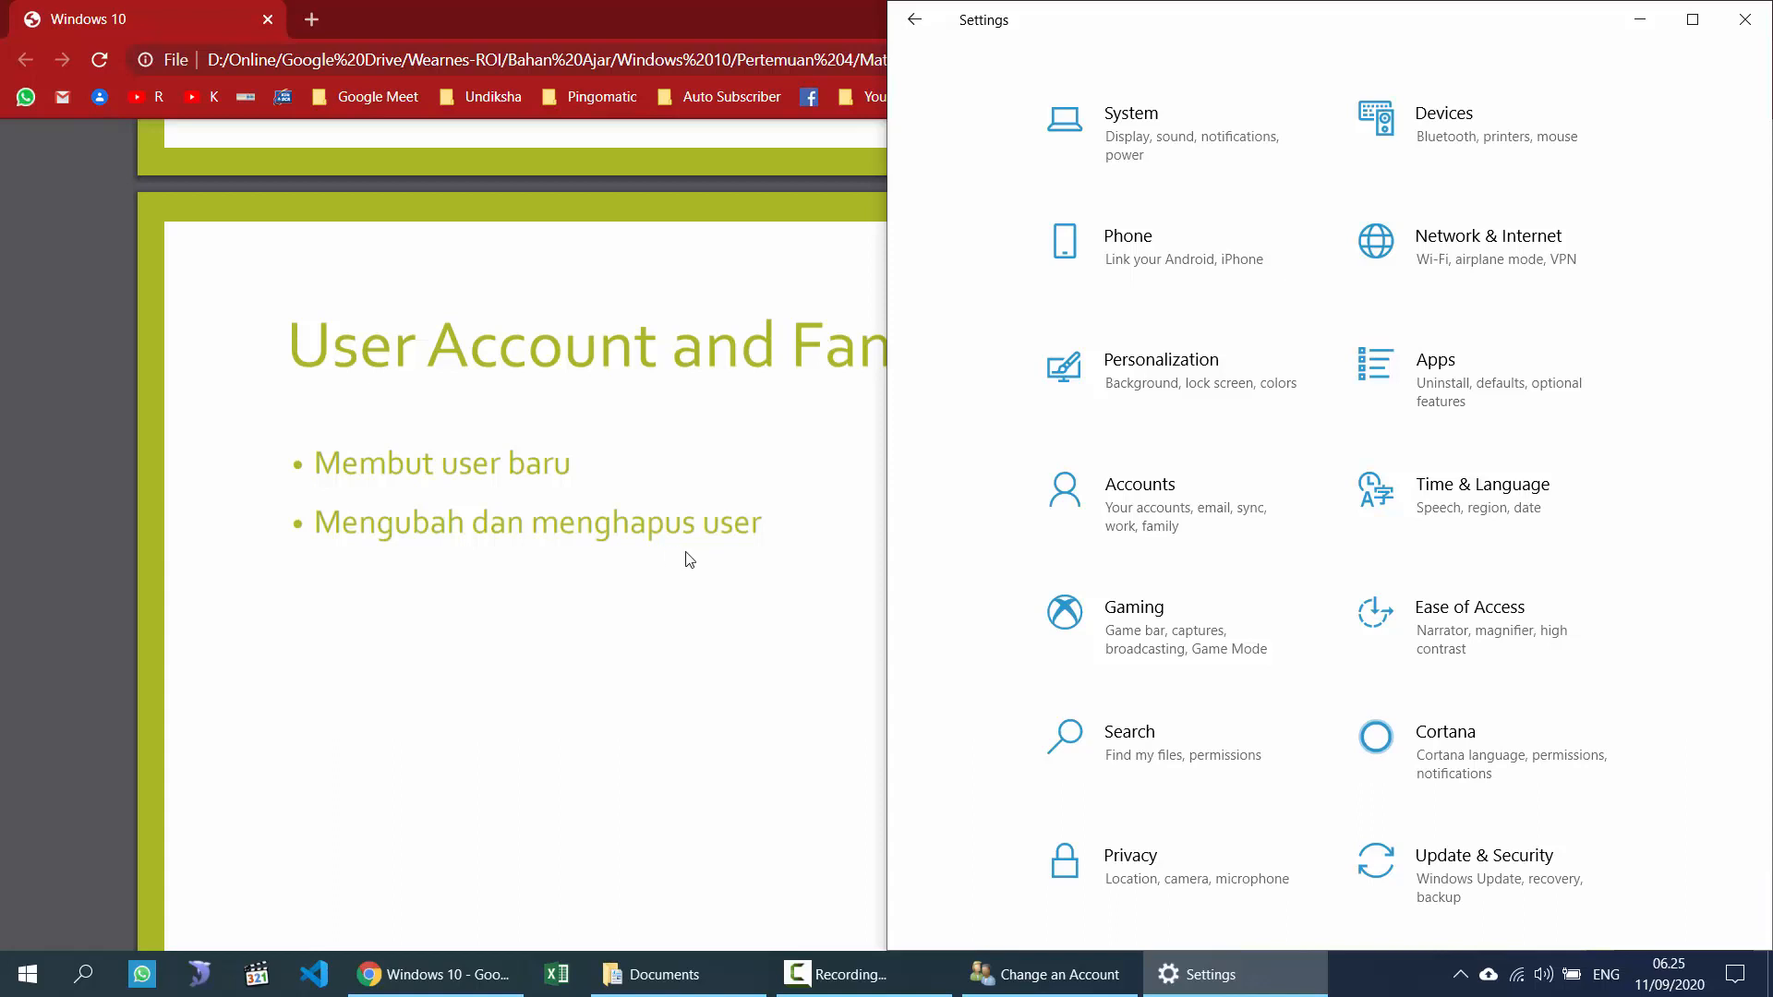
click(676, 476)
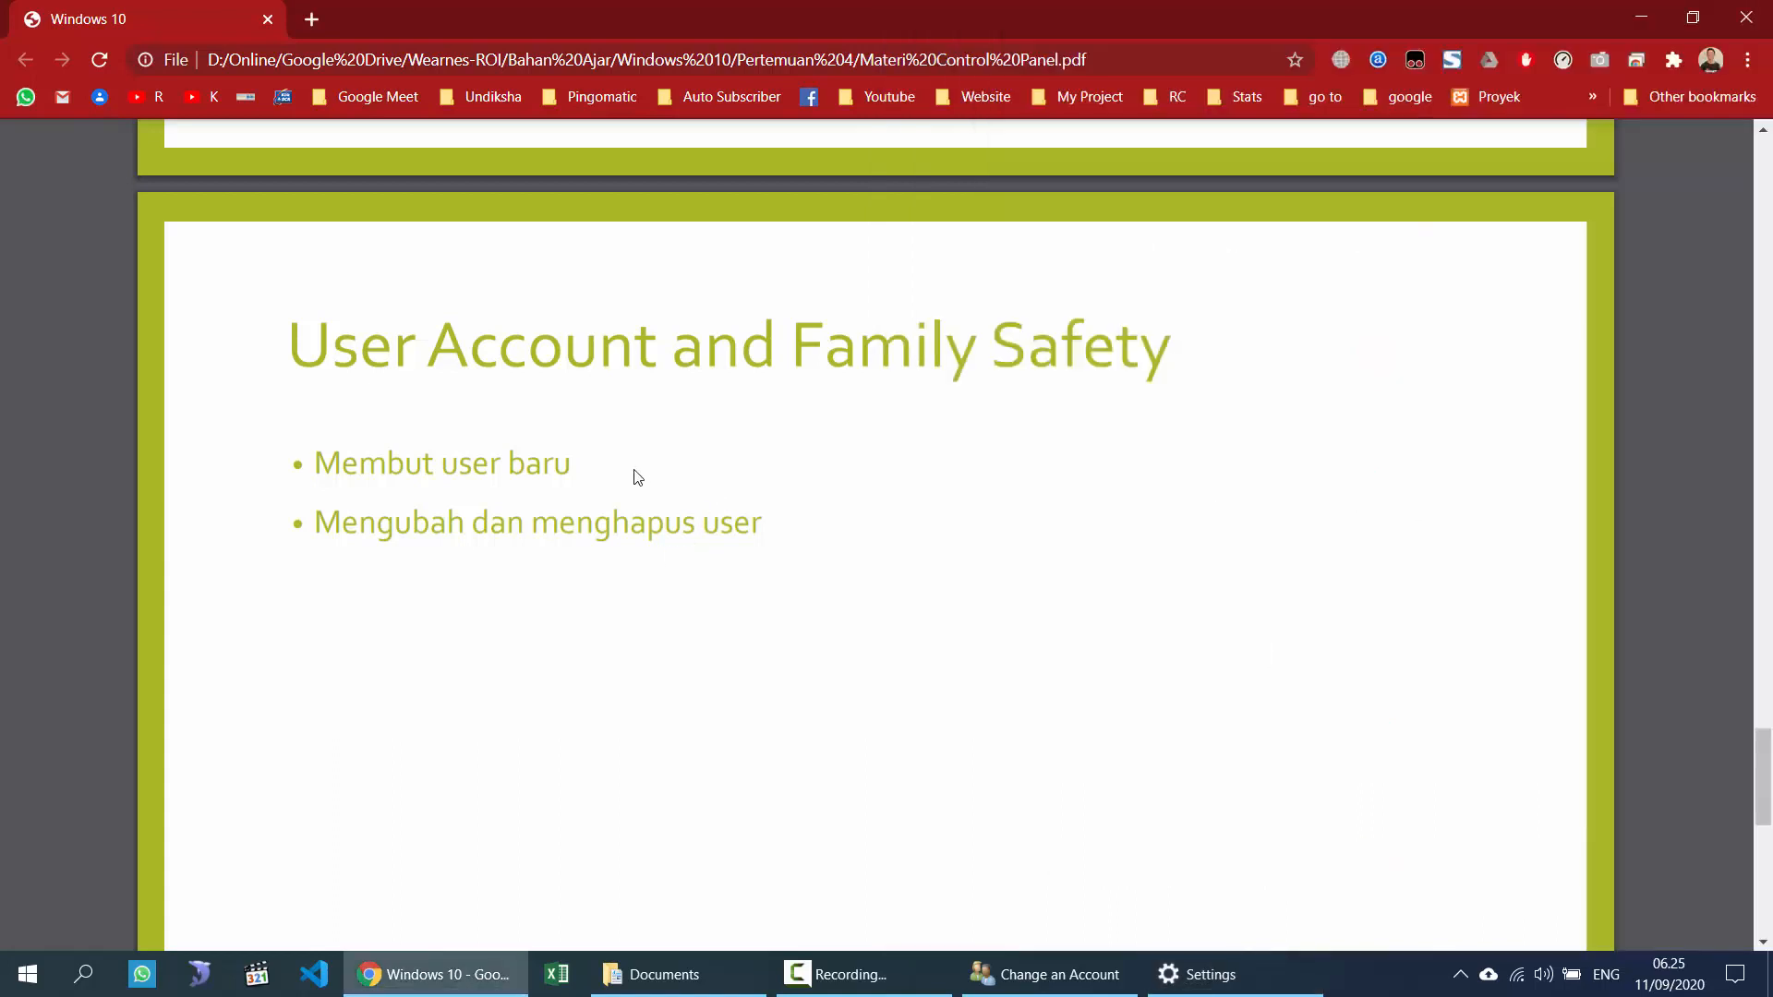